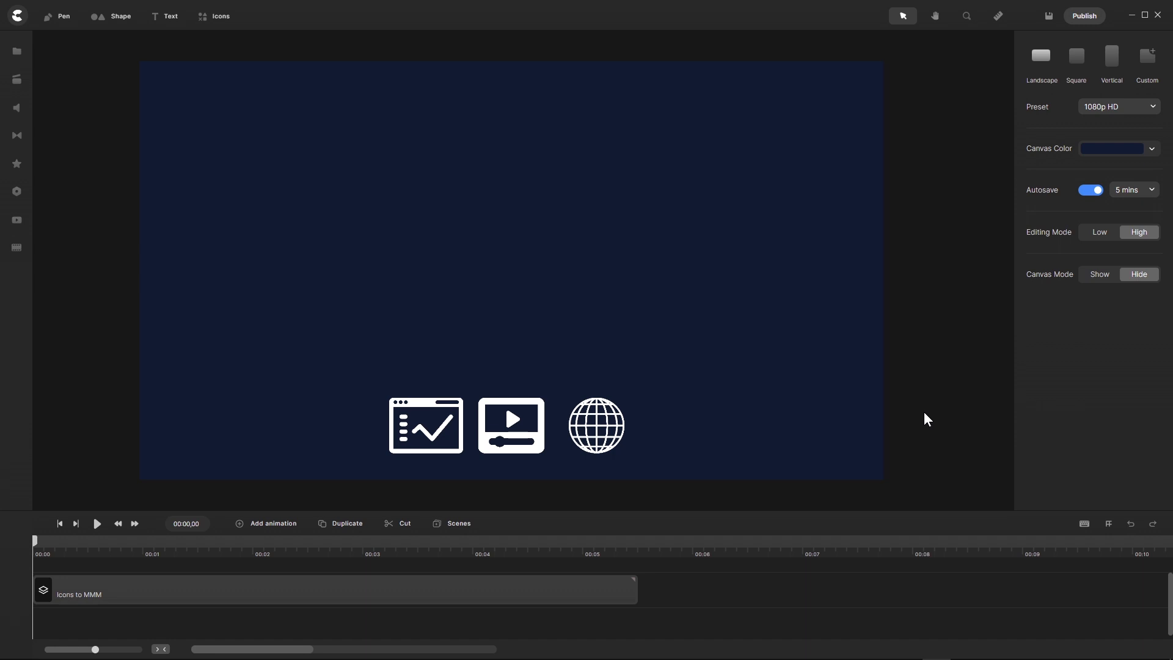
# - Play the existing icon animation, and start a new empty project, confirming the exit from the current one
pyautogui.hotkey('ctrl', 's')
pyautogui.press('space')
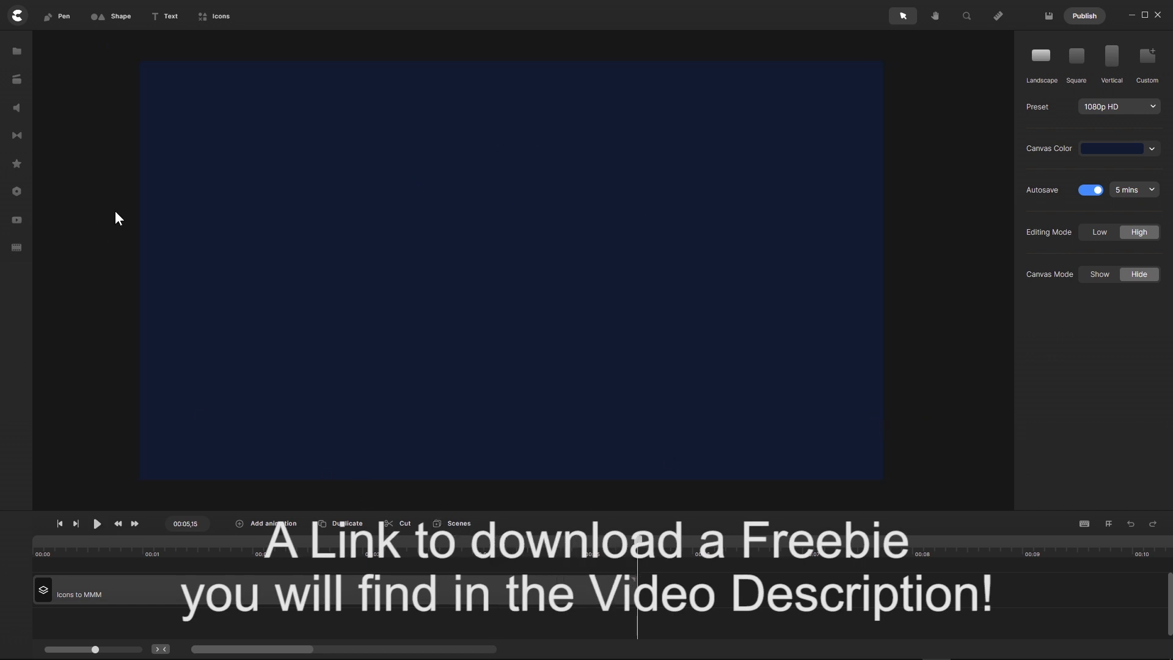
pyautogui.click(18, 16)
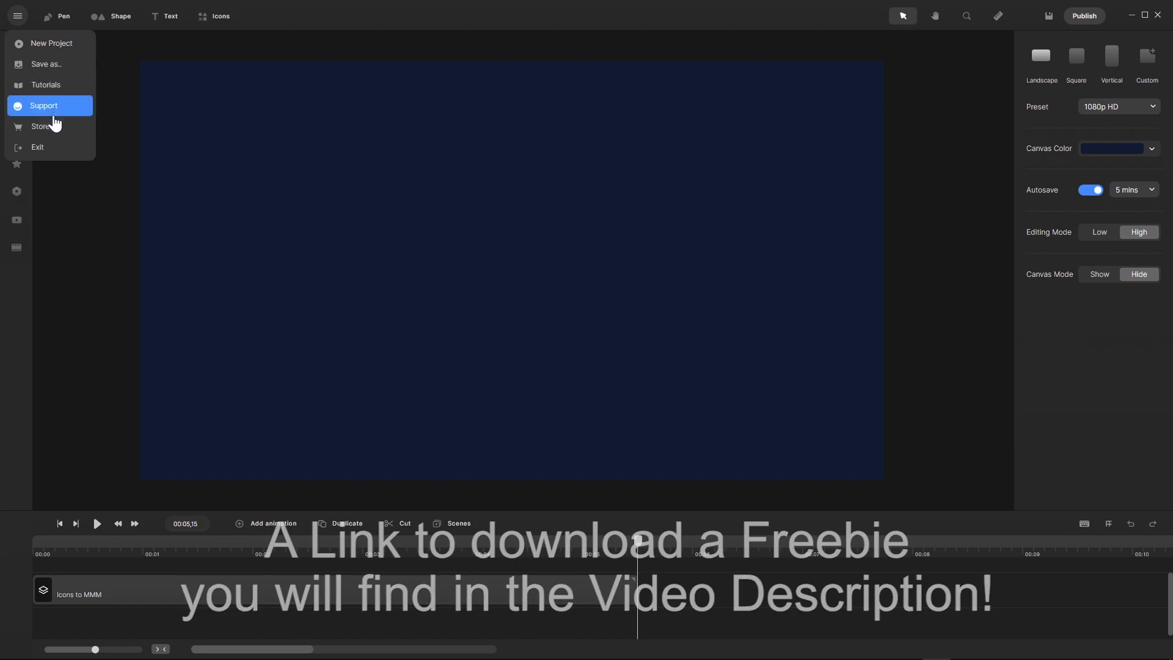
pyautogui.click(61, 44)
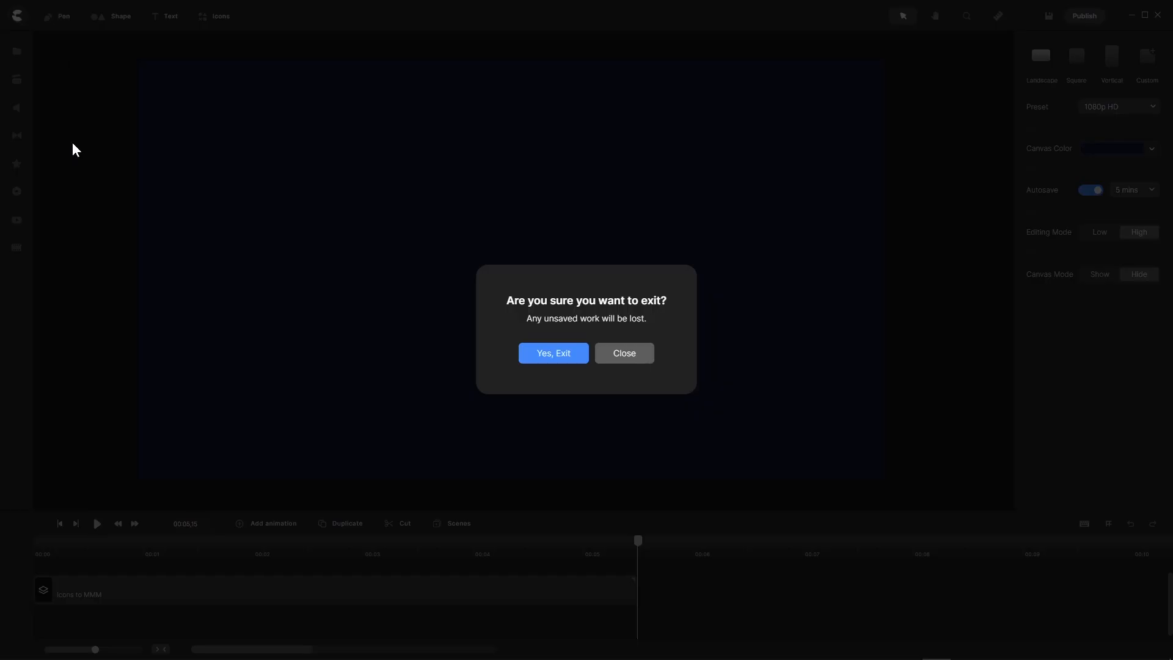
pyautogui.click(547, 354)
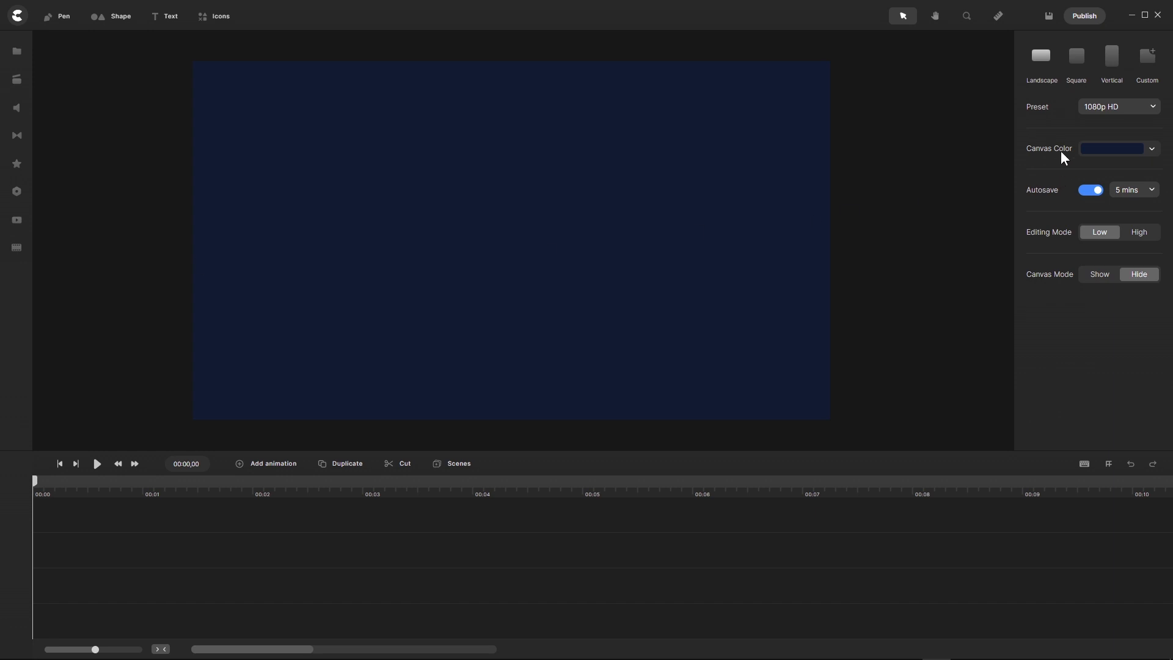
# - Check the canvas color settings and remove one empty track from the timeline
pyautogui.click(1116, 159)
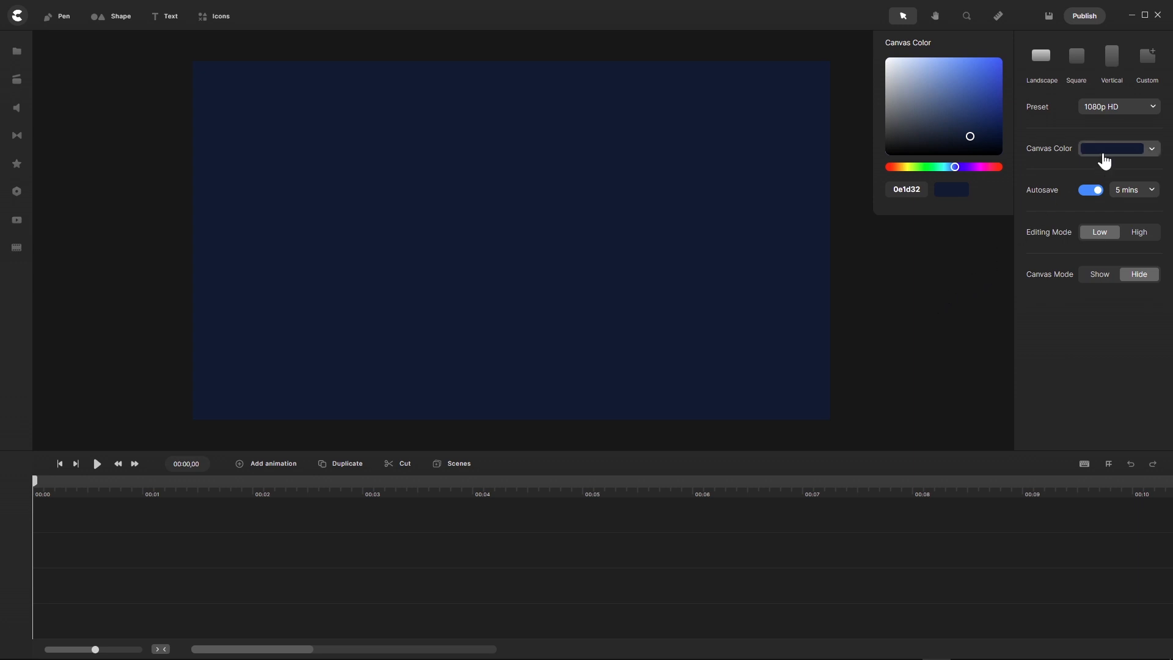
pyautogui.click(461, 518)
pyautogui.rightClick(463, 516)
pyautogui.click(480, 503)
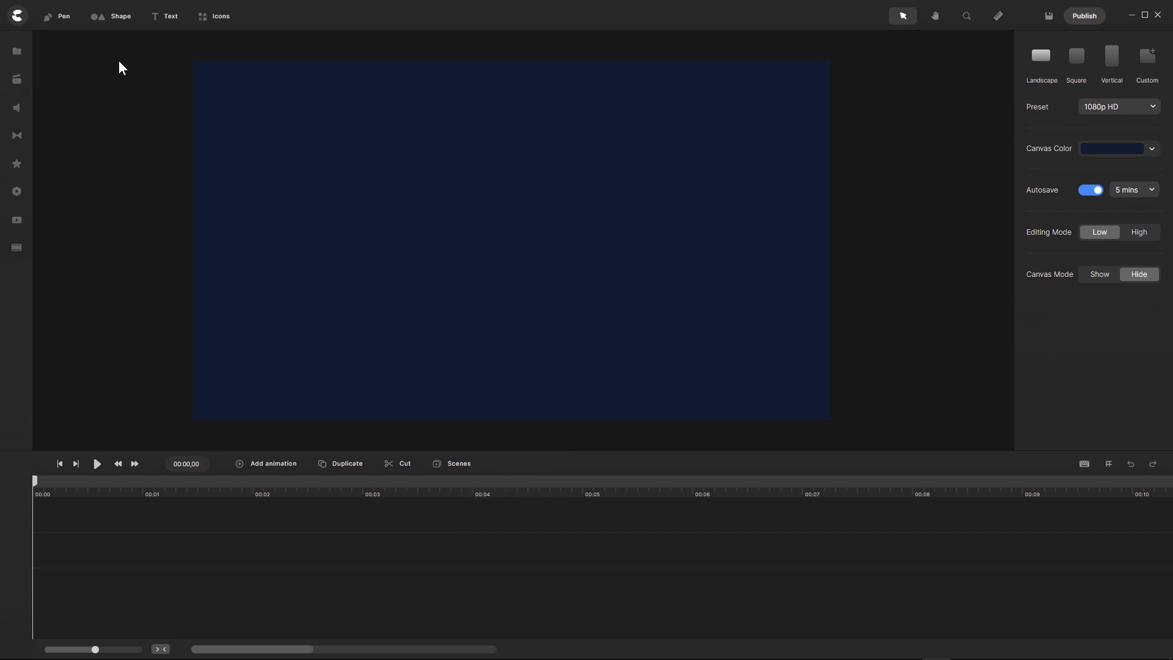
# - Add a text element to the canvas and set its font to Skinny
pyautogui.click(157, 17)
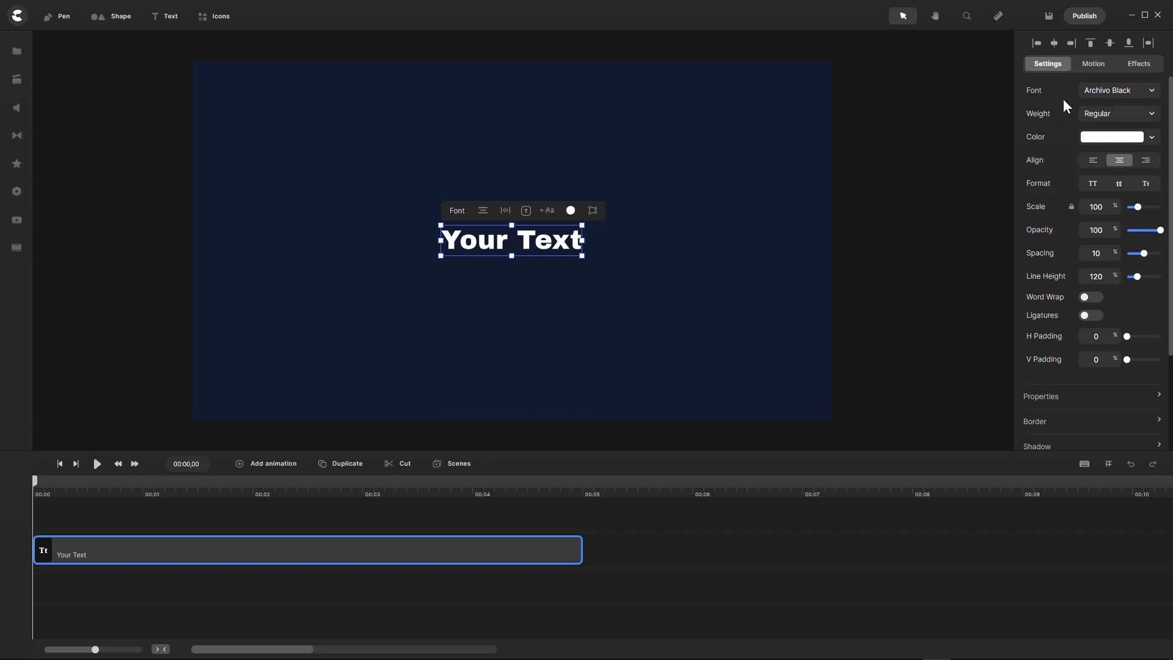
pyautogui.click(1125, 91)
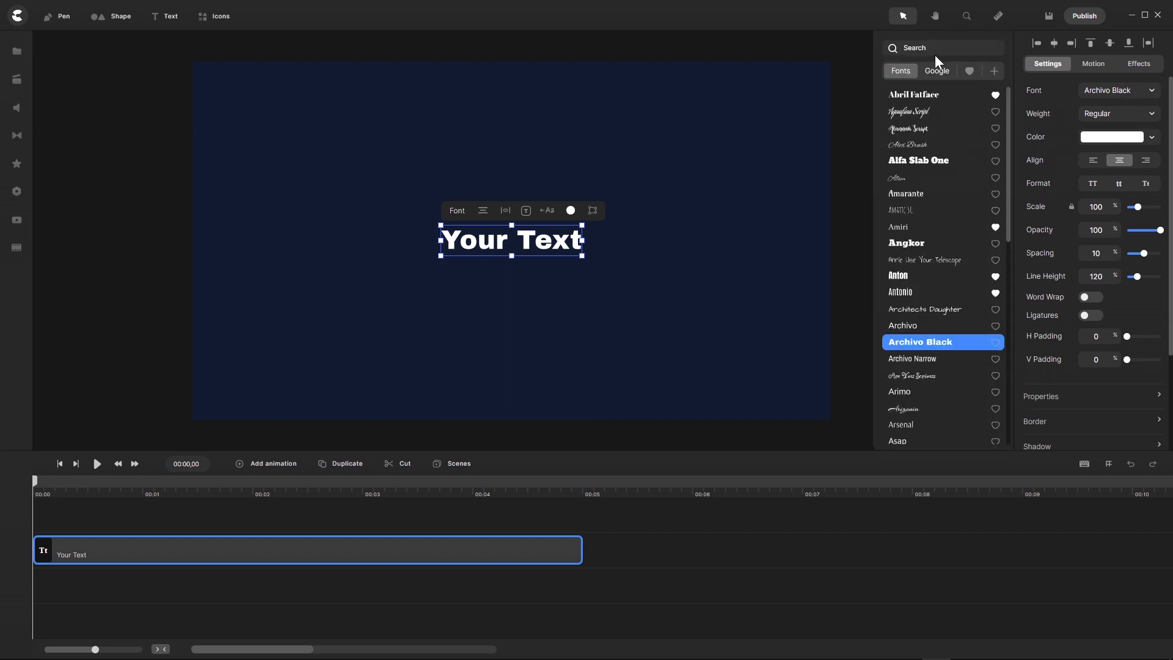
pyautogui.write('ski')
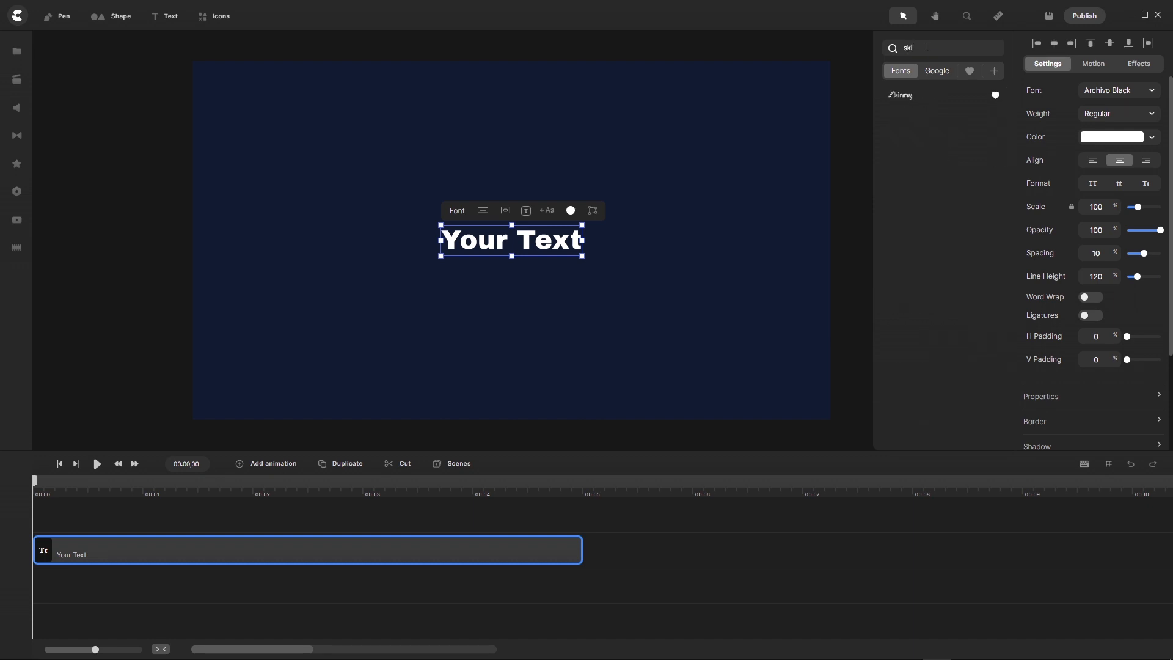
pyautogui.click(900, 97)
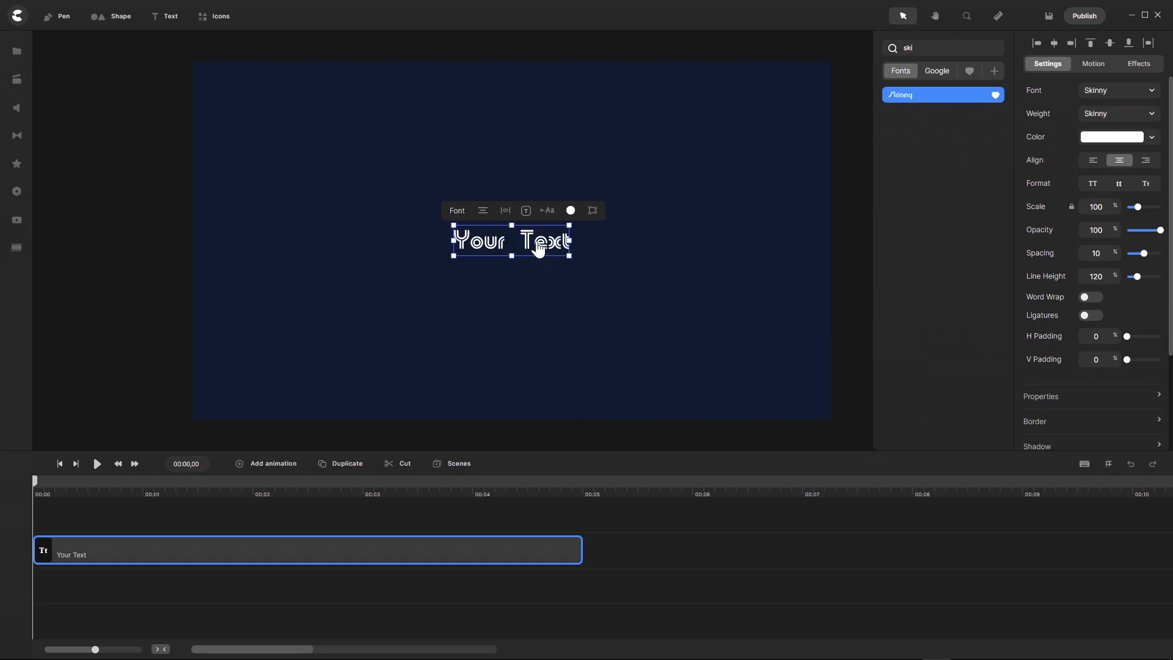
# - Replace the placeholder text with "M" and scale it to 300%
pyautogui.doubleClick(539, 248)
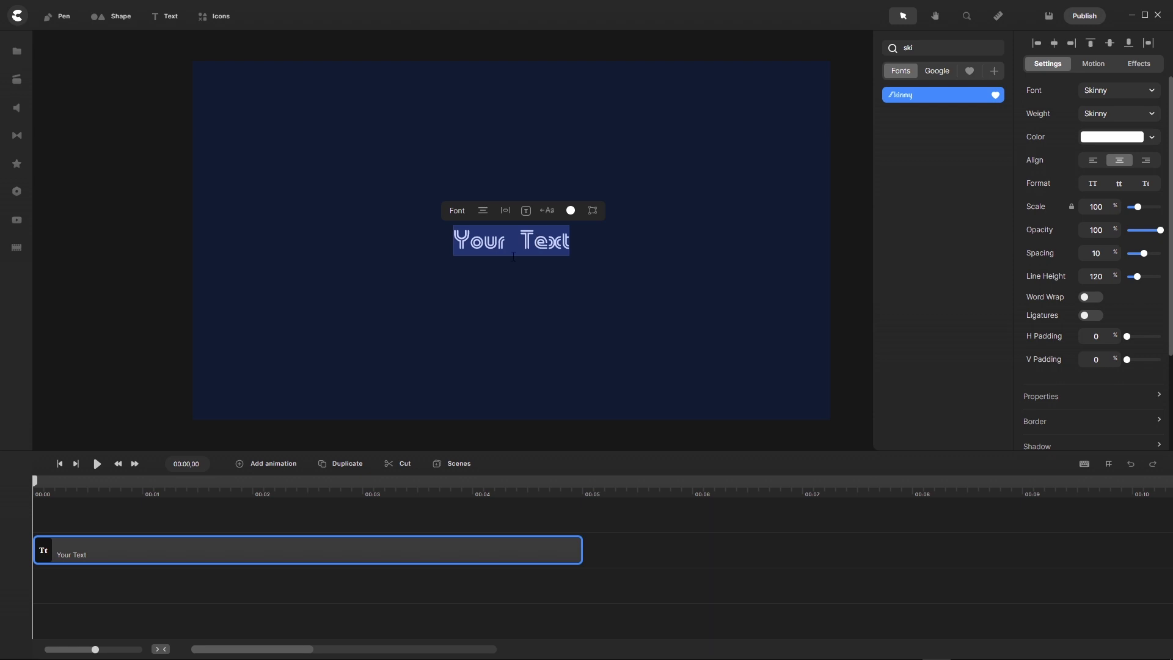
pyautogui.click(513, 256)
pyautogui.moveTo(570, 244); pyautogui.dragTo(448, 250)
pyautogui.write('m')
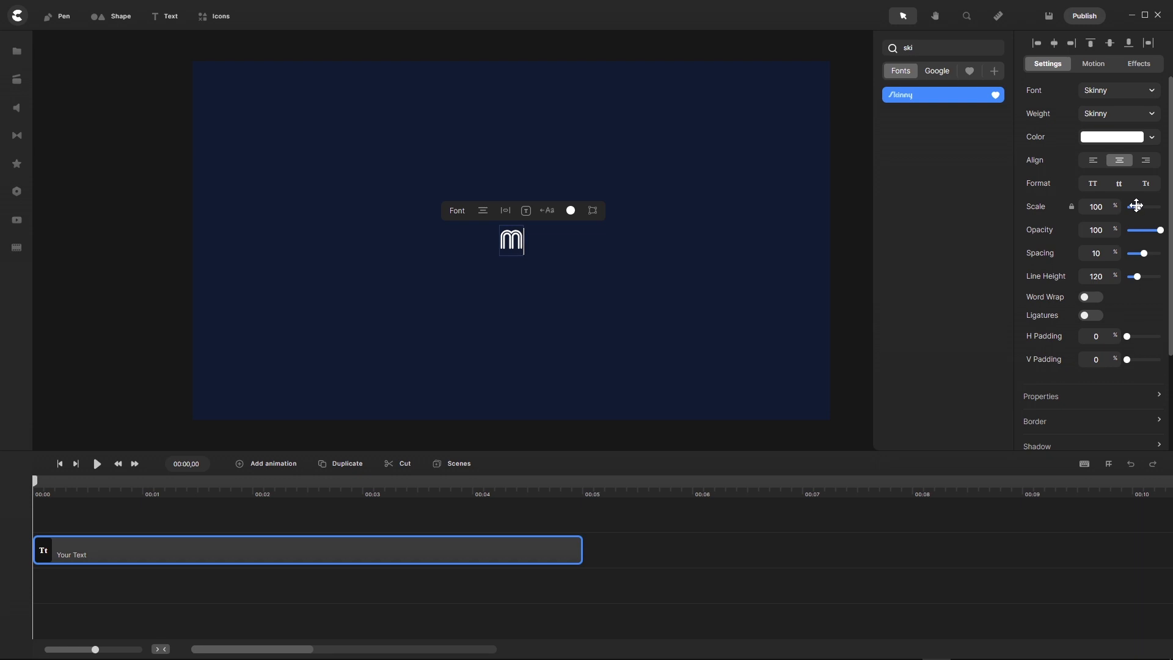
pyautogui.press('Escape')
pyautogui.moveTo(1135, 205); pyautogui.dragTo(1160, 207)
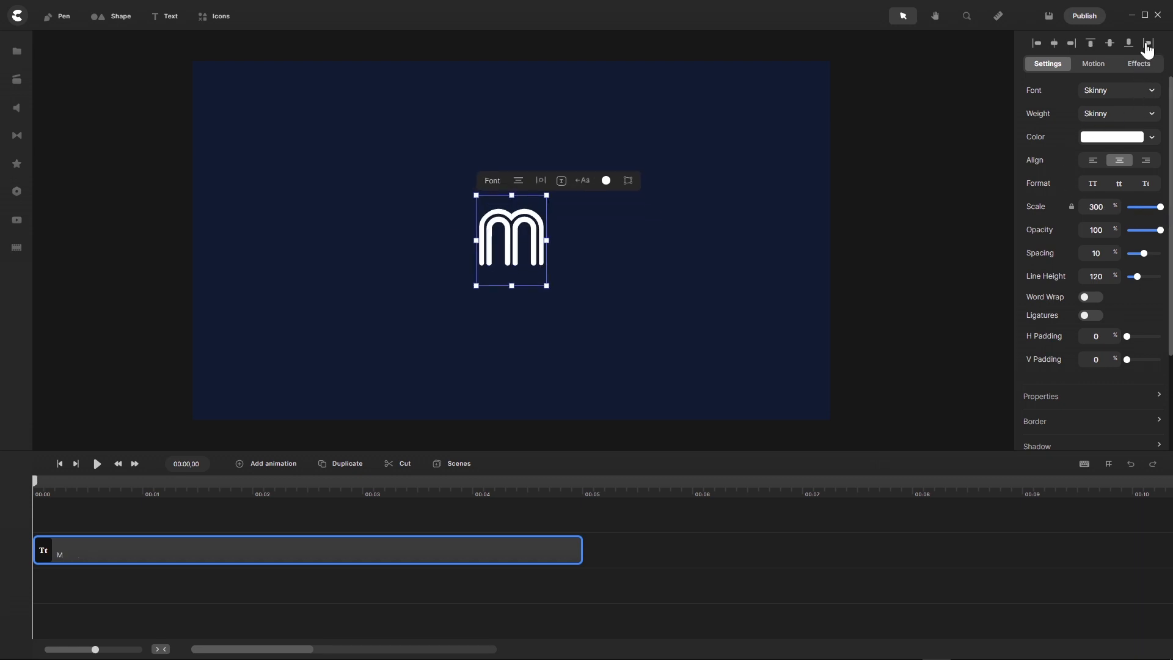
pyautogui.click(902, 280)
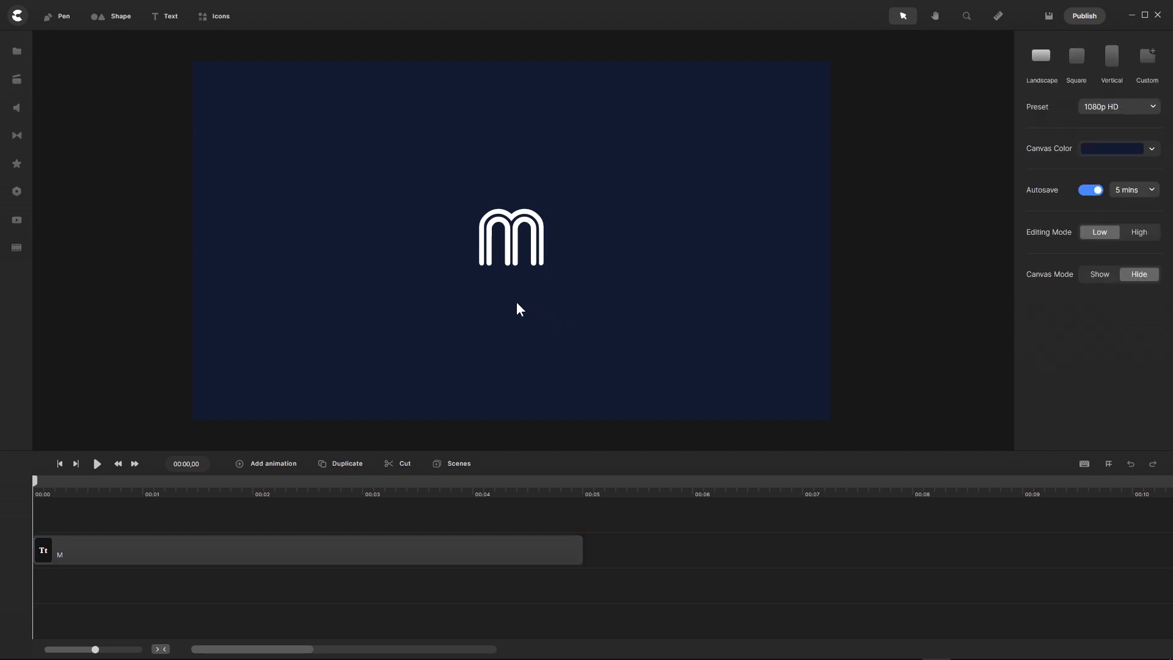
# - Search the SVG API library for "Graphic" and import the browser window icon with the line chart into My Files
pyautogui.click(18, 59)
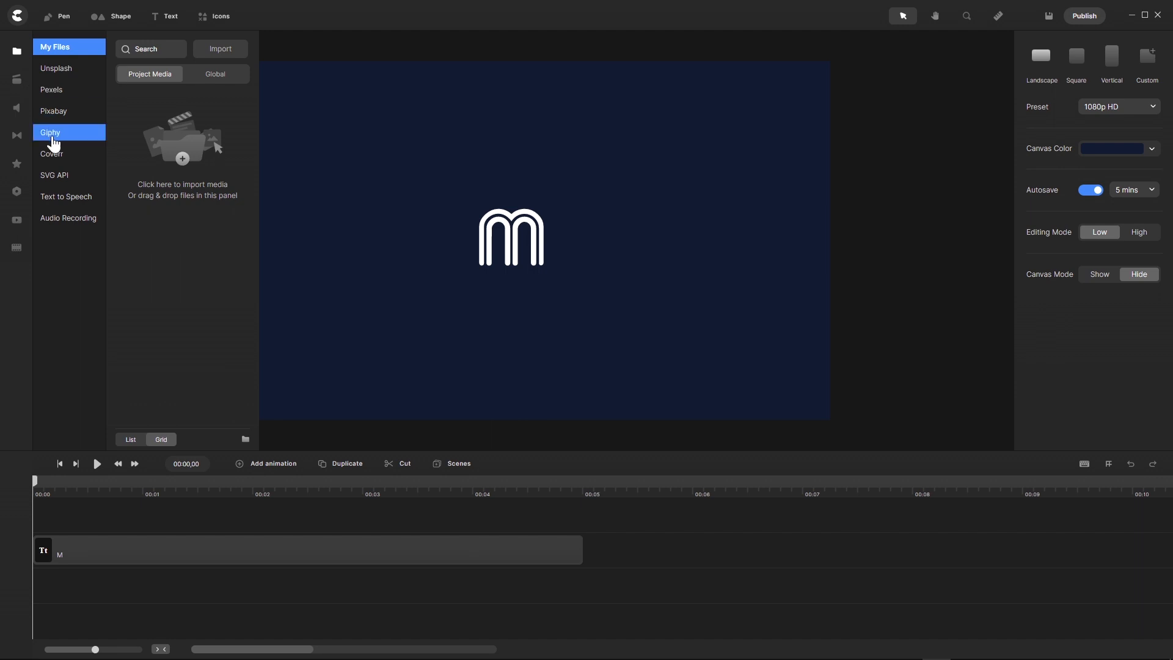
pyautogui.click(59, 182)
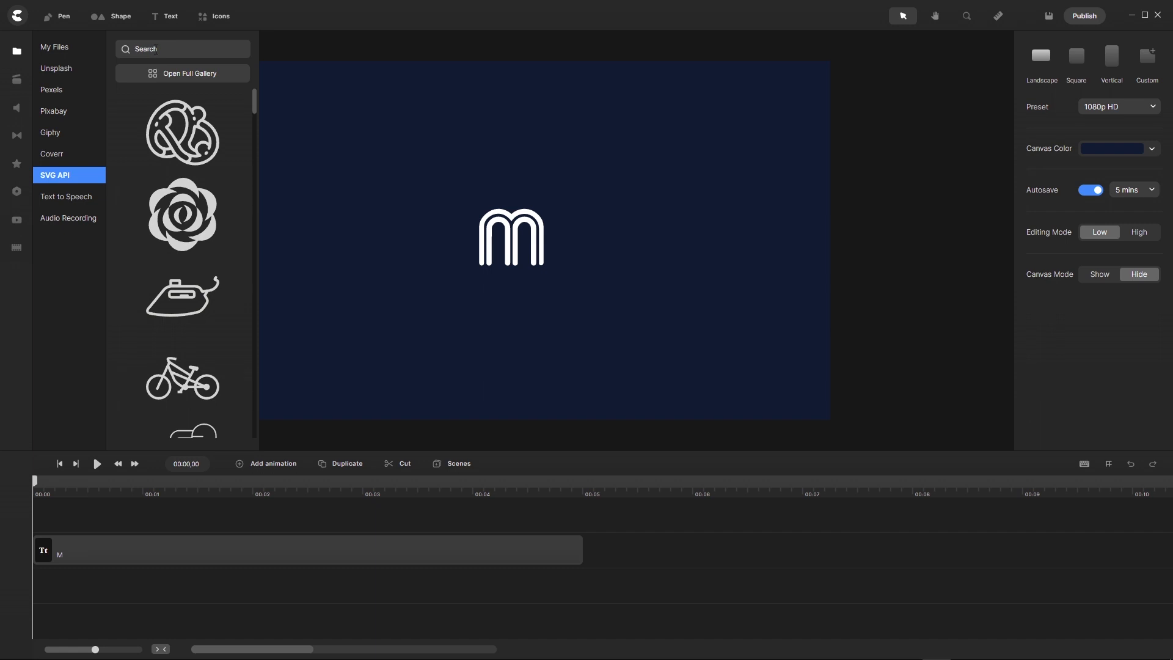
pyautogui.write('Graphic')
pyautogui.press('Return')
pyautogui.scroll(-7, 228, 291)
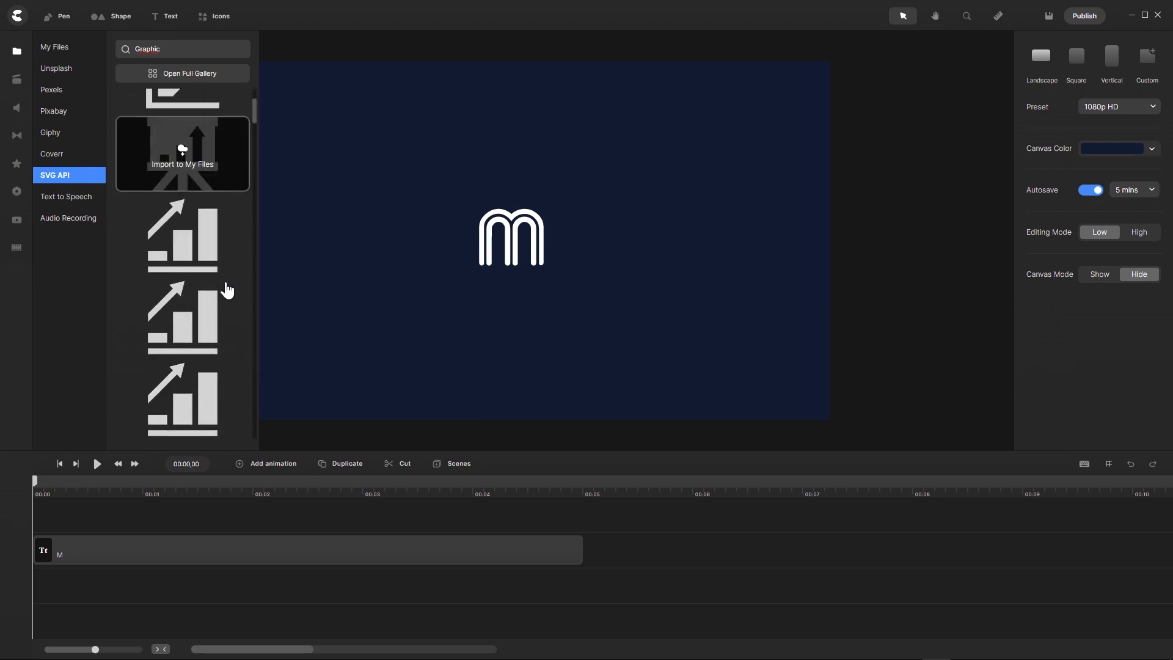
pyautogui.scroll(-8, 228, 290)
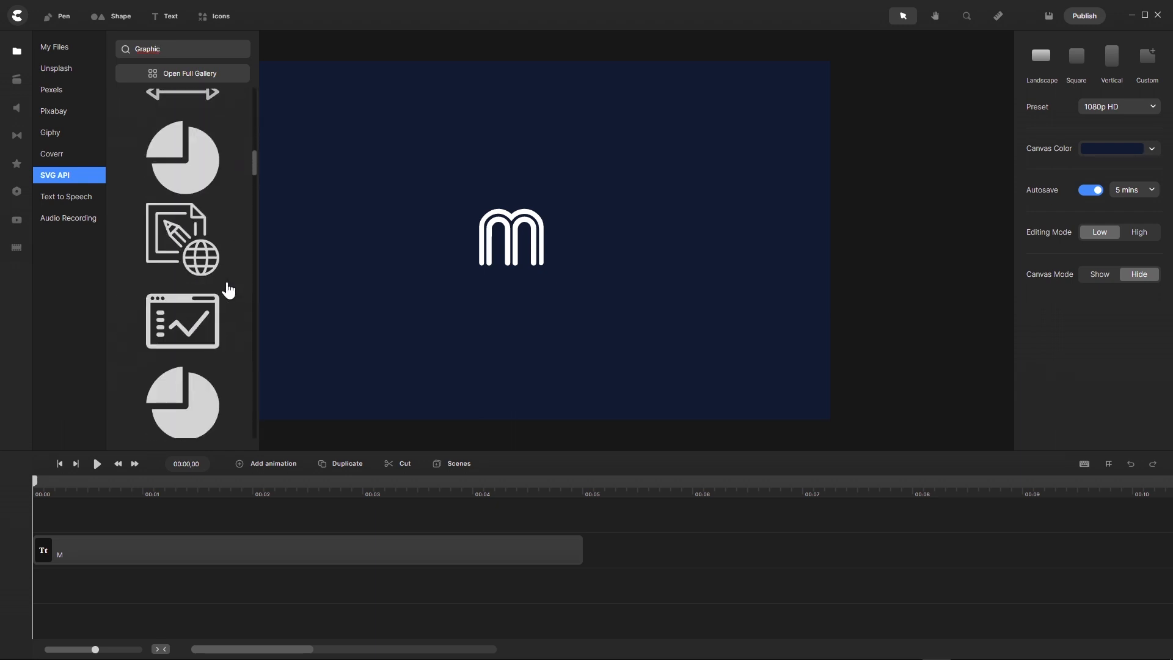
pyautogui.moveTo(186, 272)
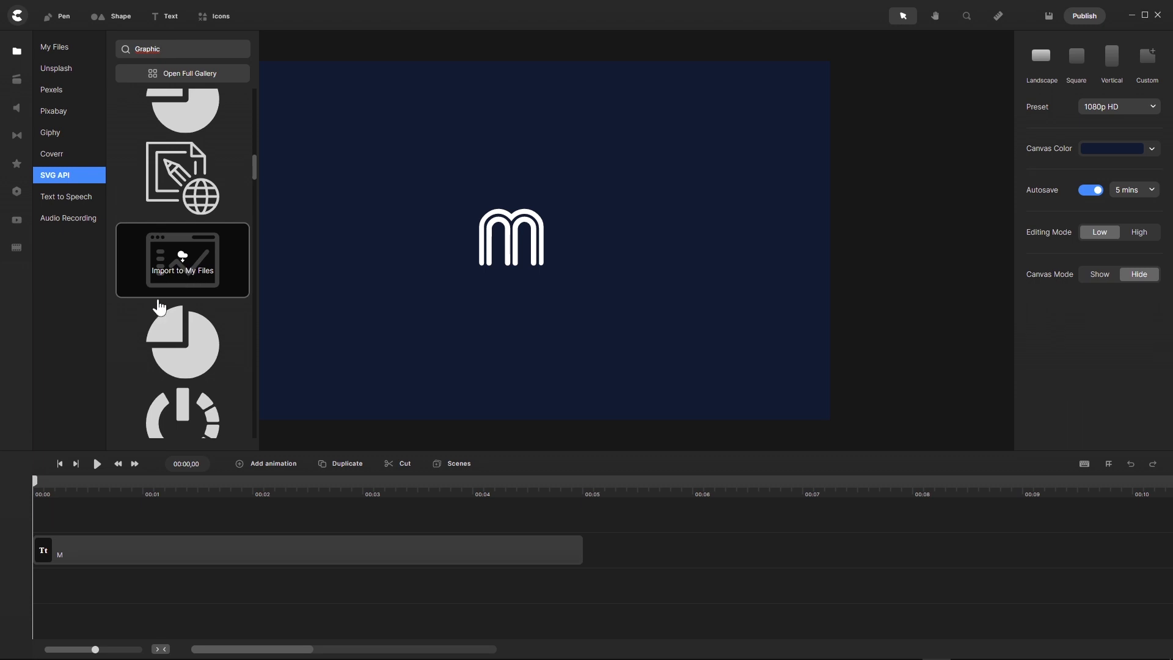
pyautogui.click(184, 278)
# - Search the SVG API library for "Video" and import the solid video player icon with the progress slider into My Files
pyautogui.moveTo(180, 206)
pyautogui.moveTo(170, 49); pyautogui.dragTo(104, 49)
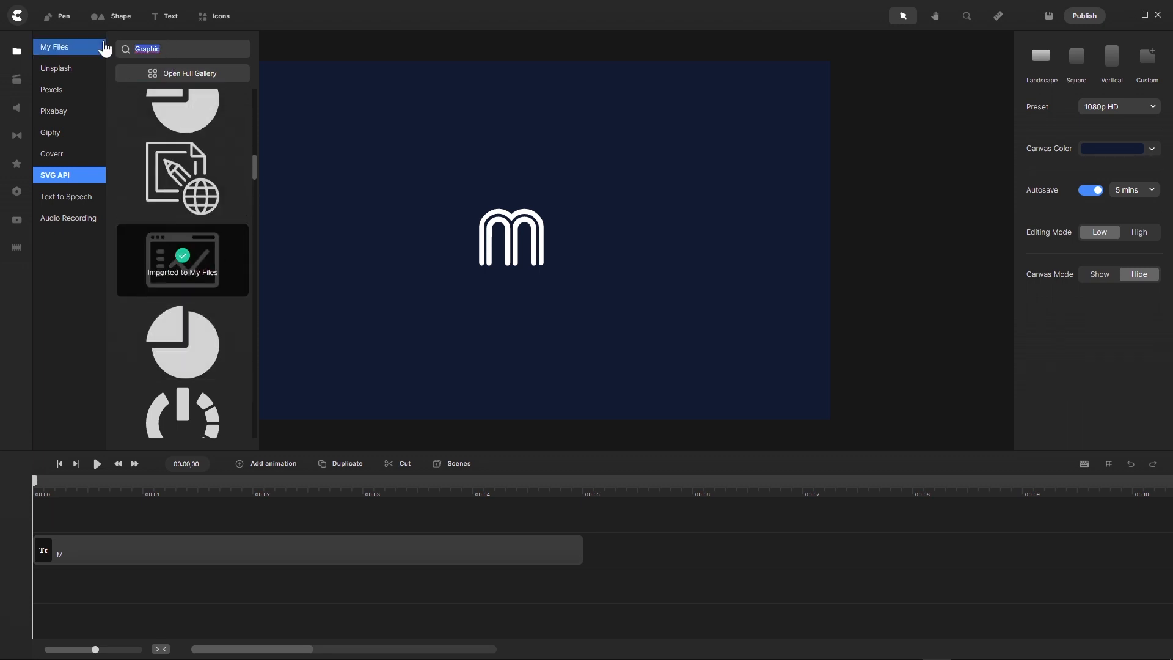
pyautogui.write('Video')
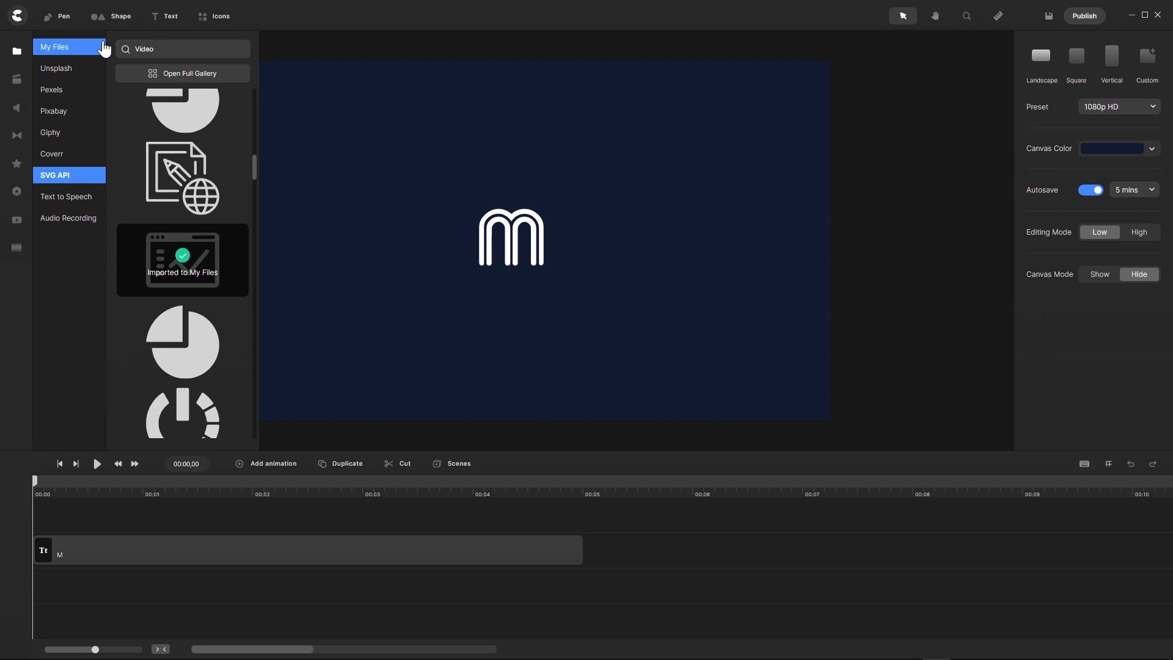
pyautogui.scroll(-5, 181, 211)
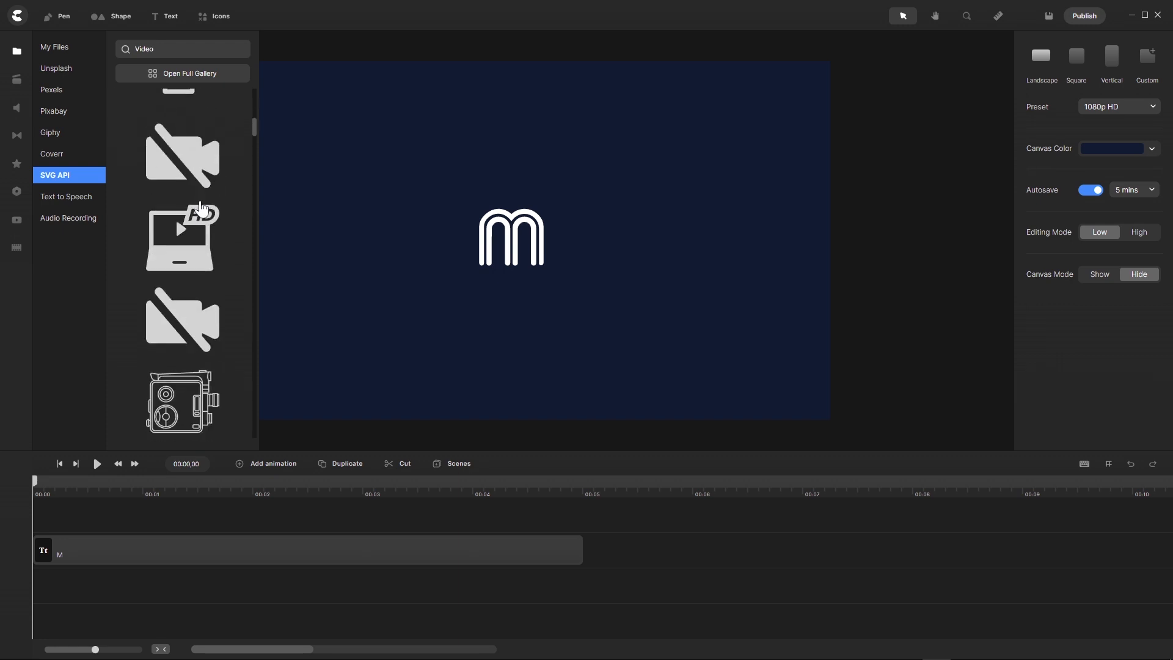
pyautogui.scroll(-10, 201, 210)
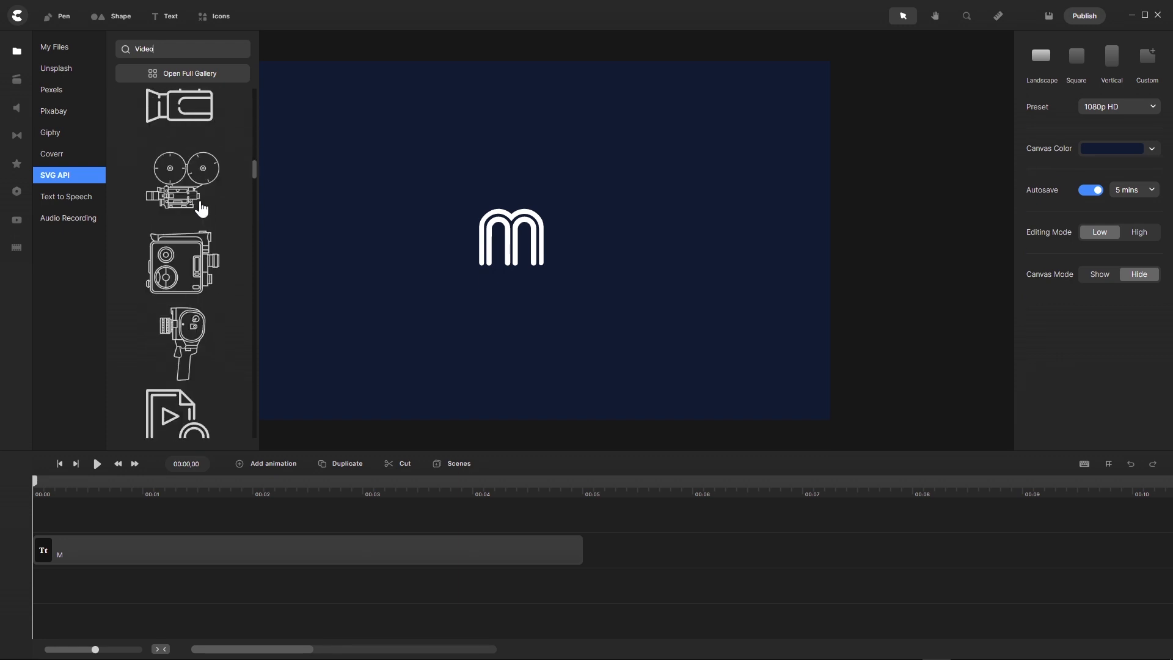
pyautogui.scroll(-10, 201, 209)
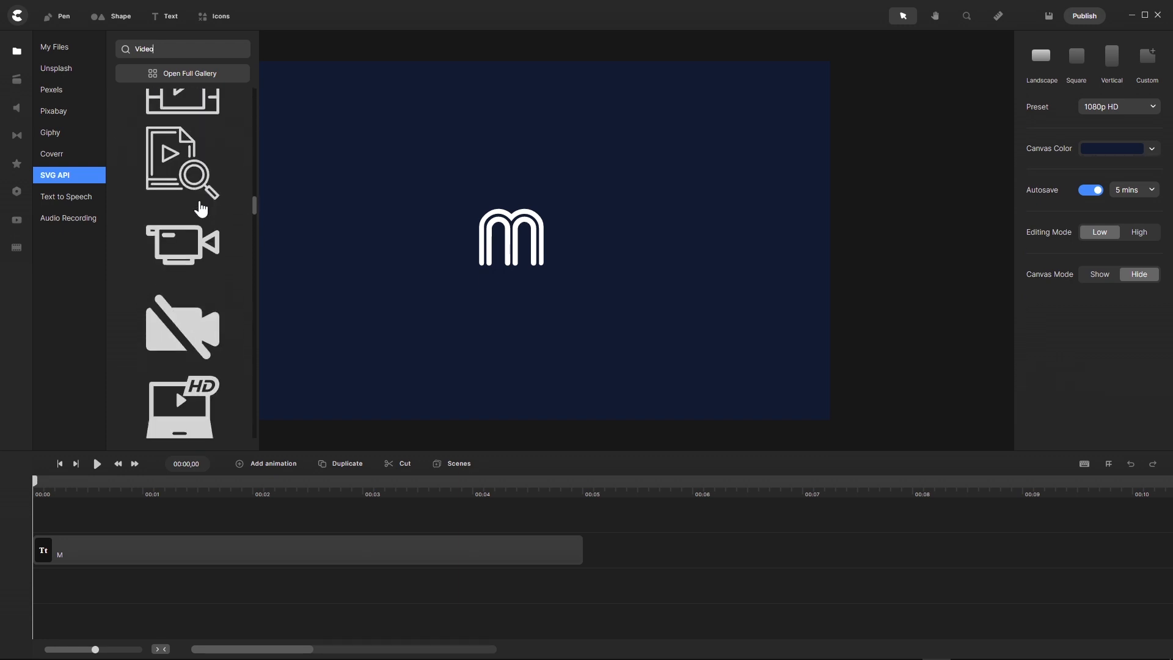
pyautogui.scroll(-10, 202, 209)
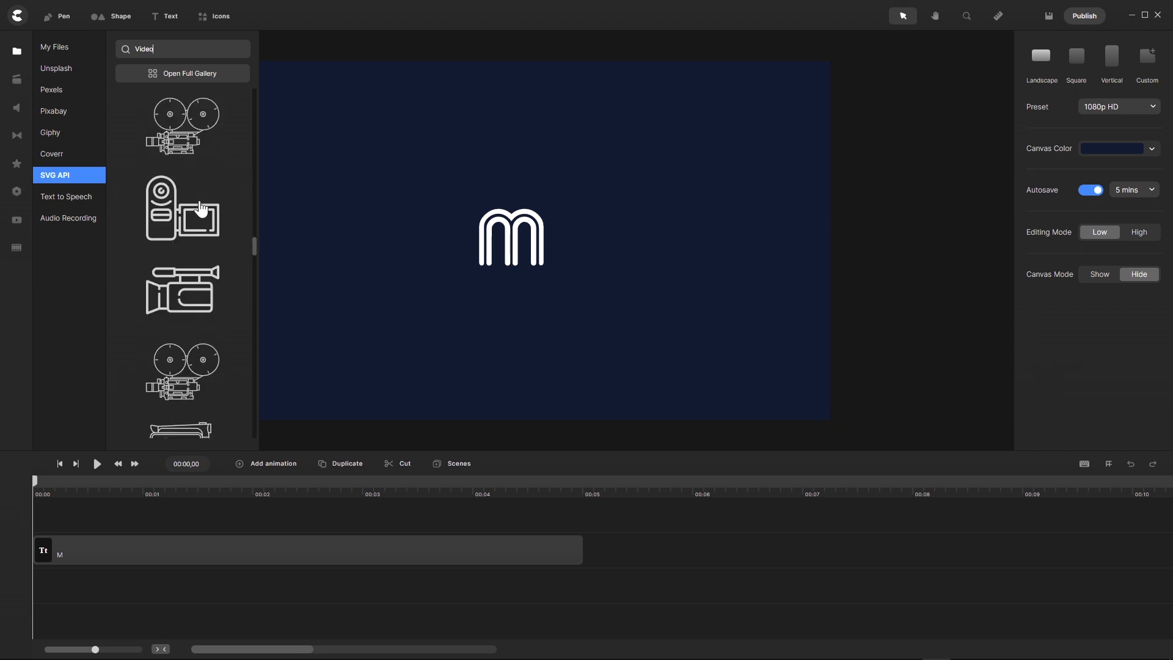
pyautogui.scroll(-10, 201, 210)
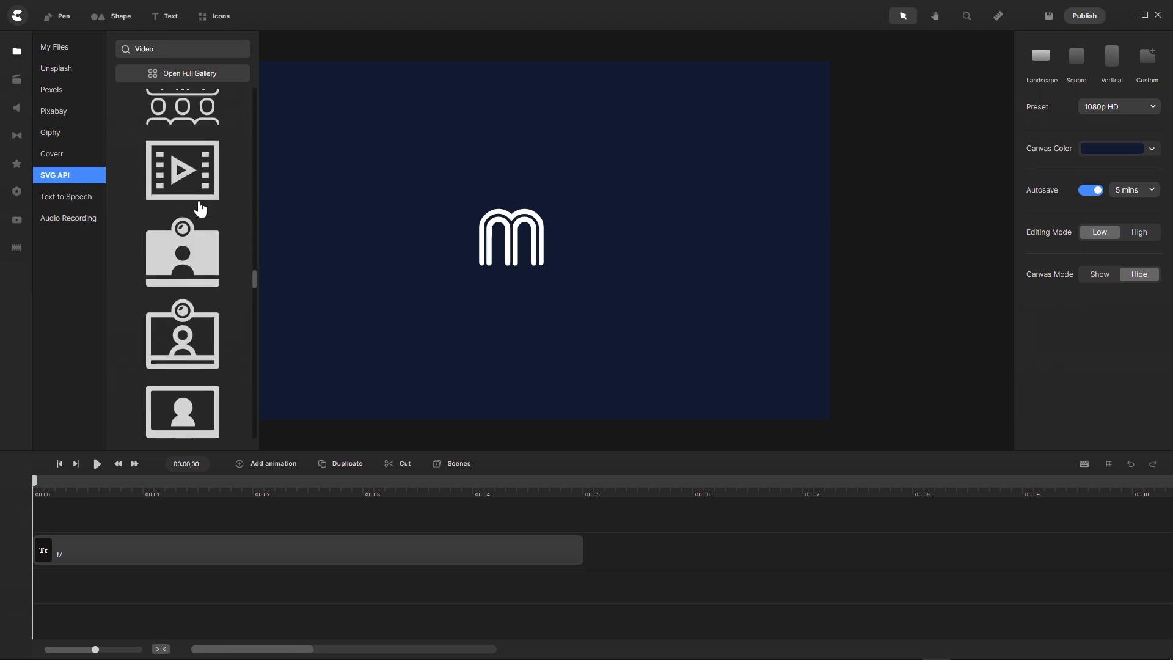
pyautogui.scroll(-10, 200, 210)
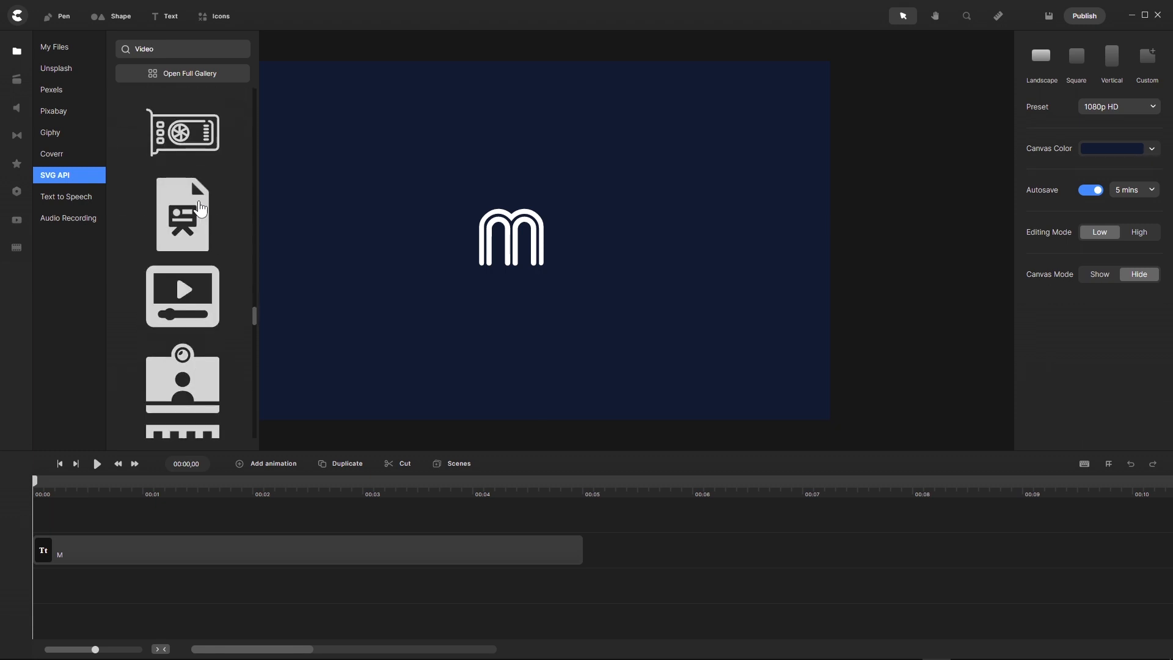
pyautogui.scroll(-2, 200, 210)
pyautogui.click(180, 191)
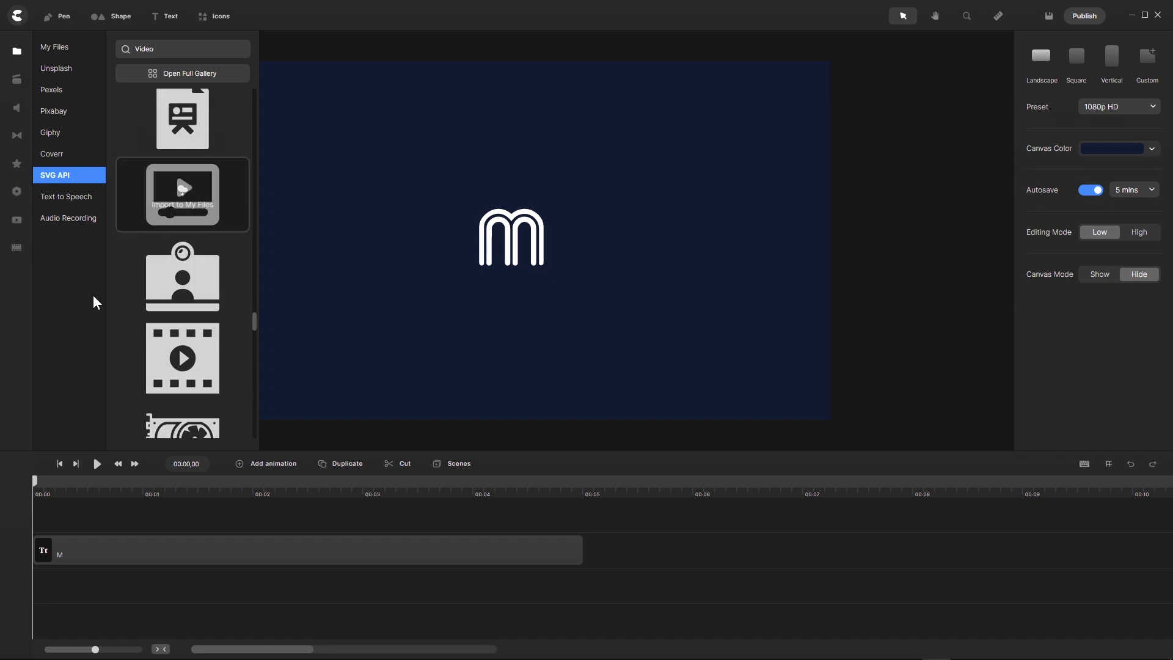
pyautogui.click(182, 194)
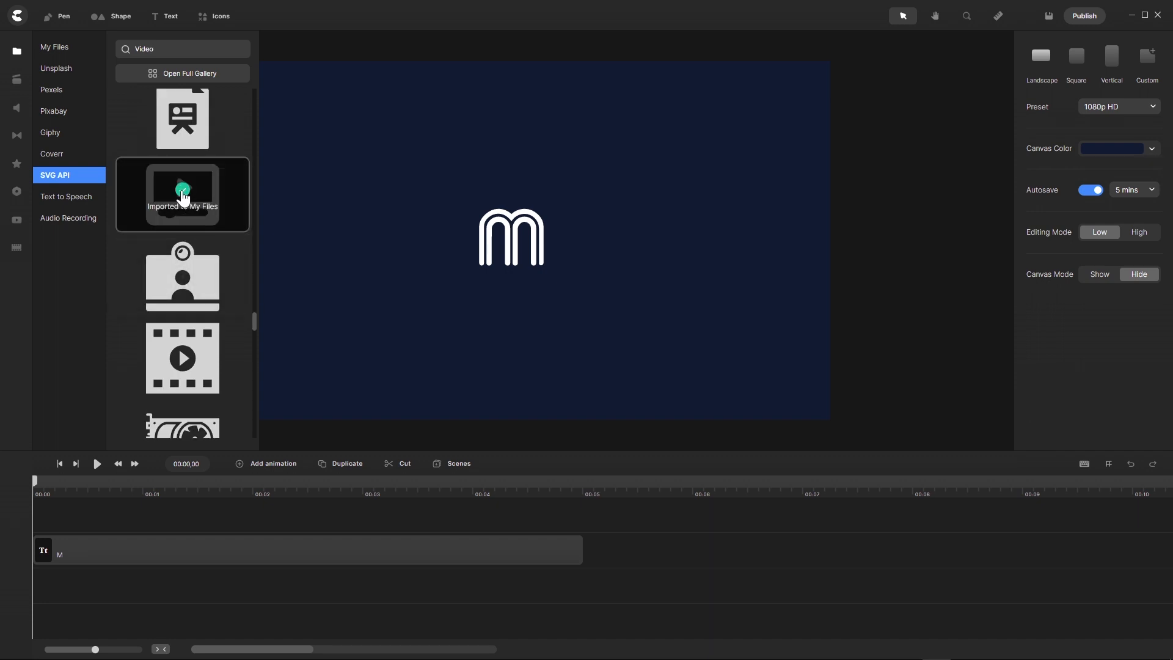
# - Search the SVG API library for "World"
pyautogui.moveTo(160, 50); pyautogui.dragTo(99, 52)
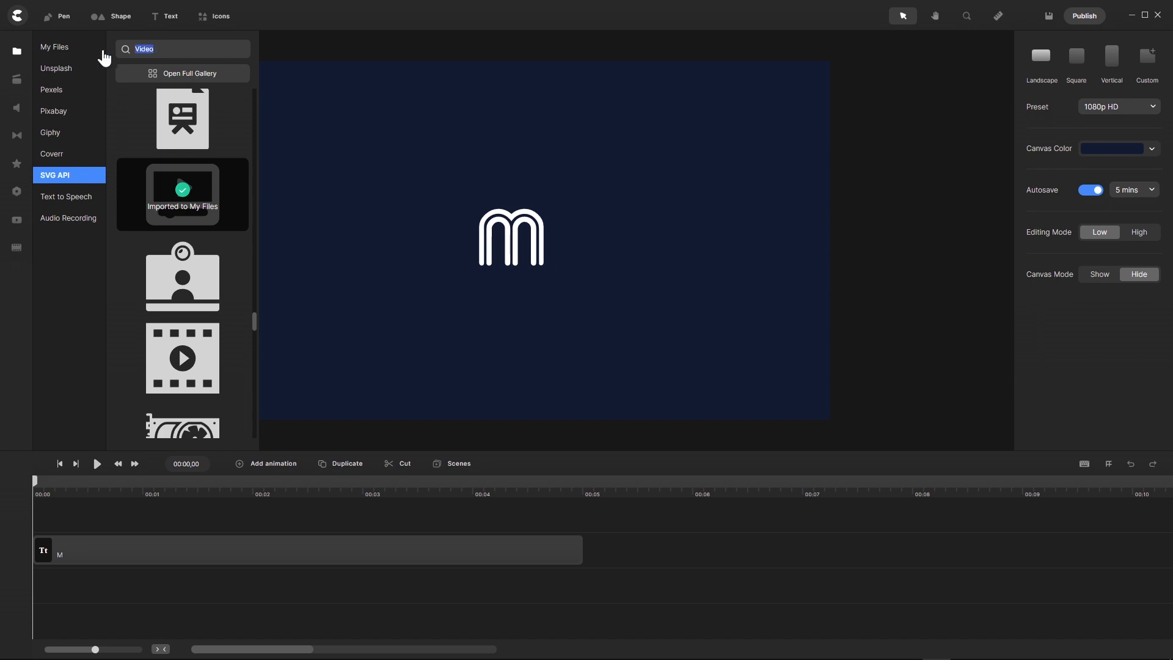
pyautogui.write('qw')
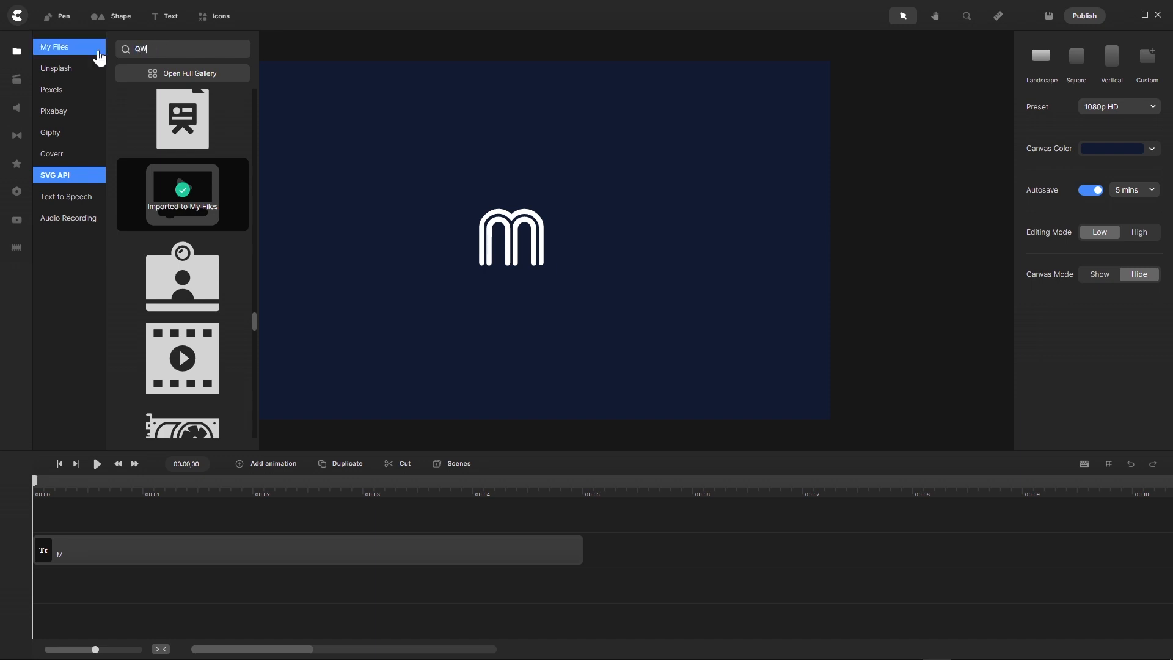
pyautogui.press('BackSpace')
pyautogui.press('BackSpace')
pyautogui.write('W')
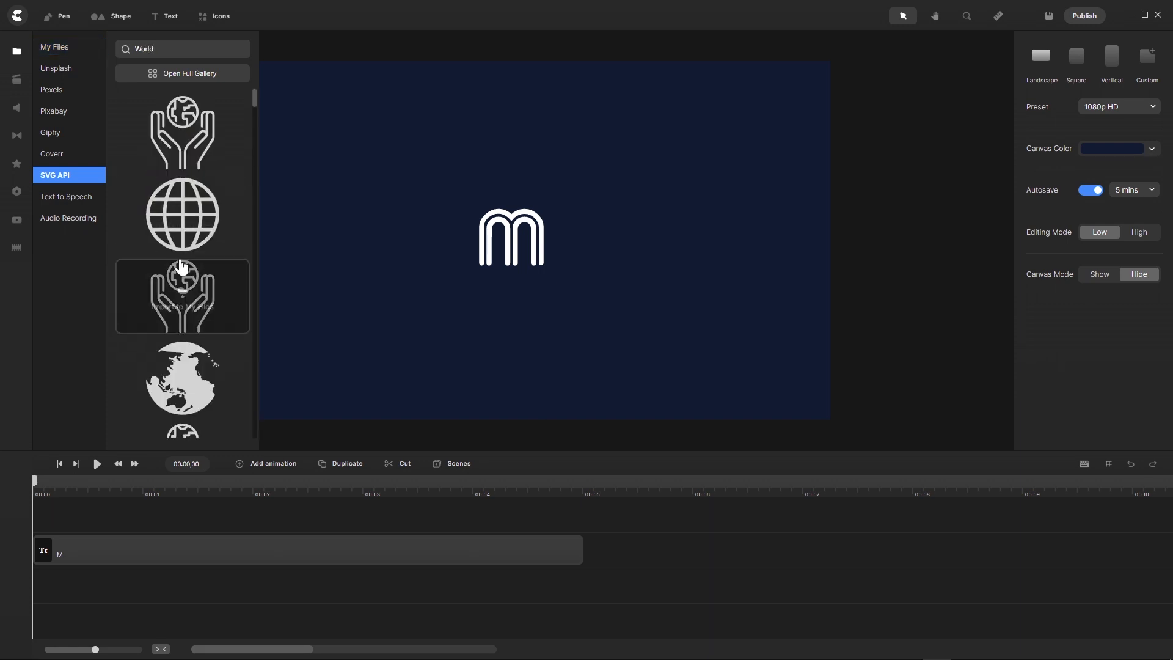
# - Import the thin-line wireframe globe icon from the search results into My Files
pyautogui.scroll(-1, 187, 267)
pyautogui.scroll(-10, 186, 267)
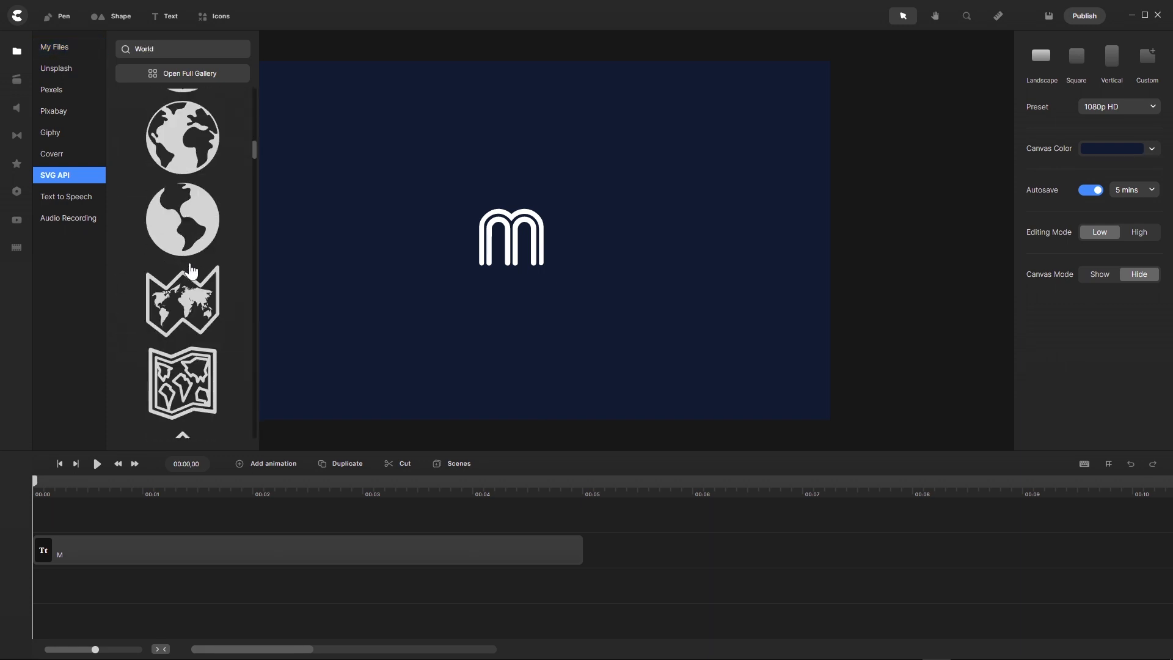
pyautogui.scroll(-5, 190, 270)
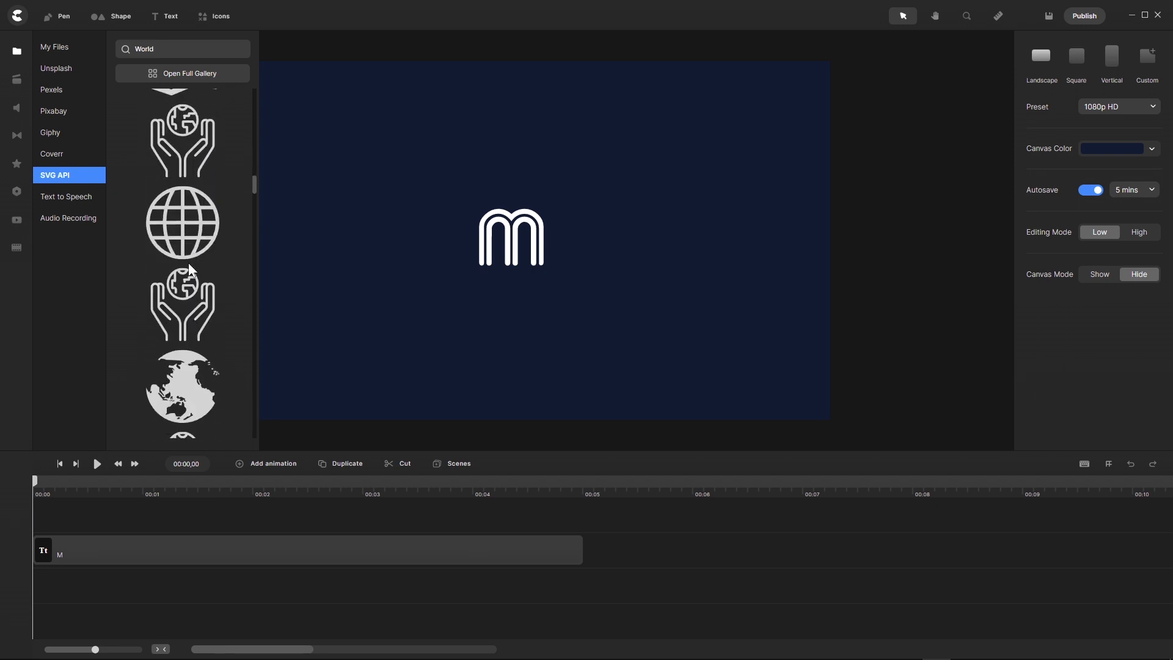
pyautogui.scroll(-10, 188, 263)
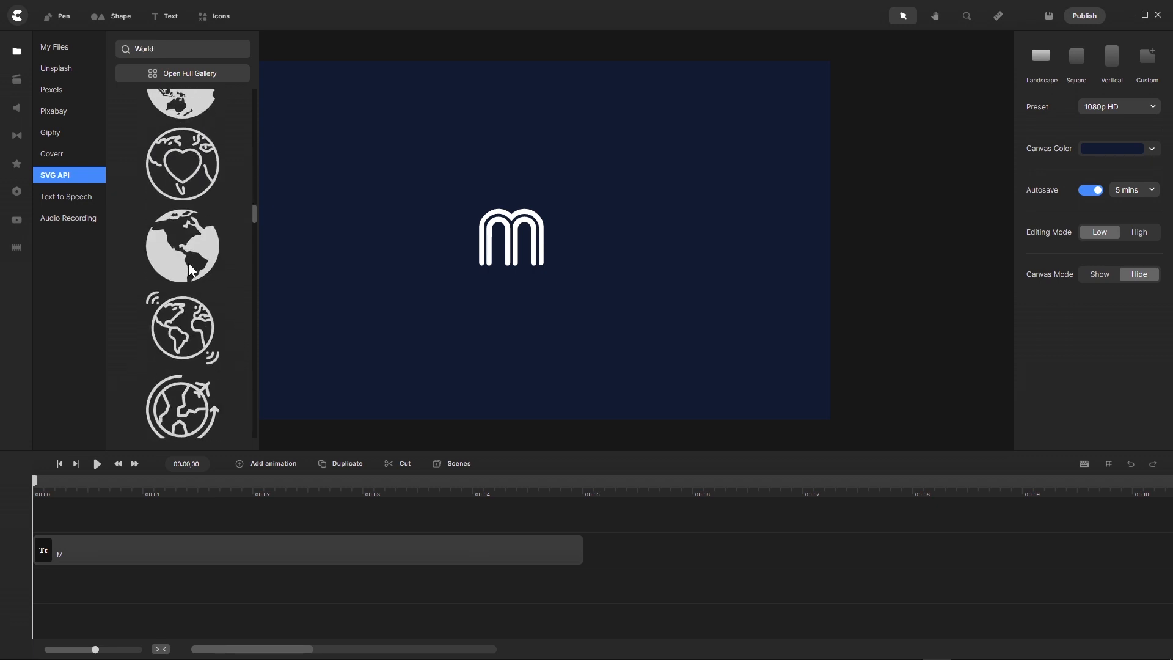
pyautogui.scroll(-10, 188, 269)
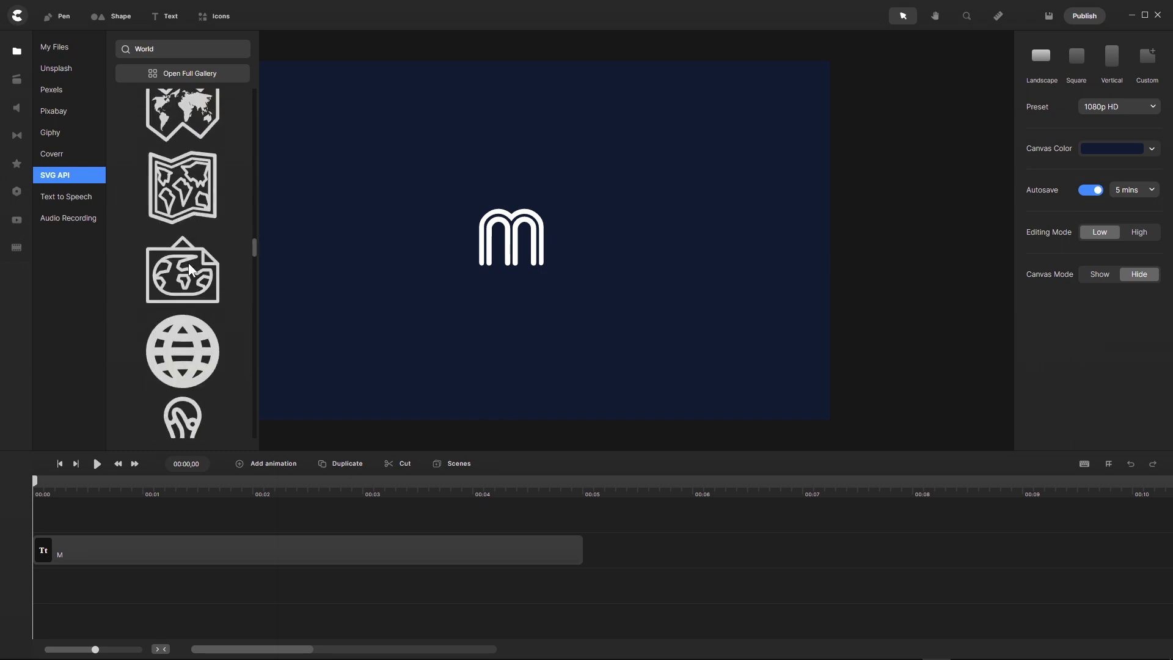
pyautogui.scroll(-10, 190, 269)
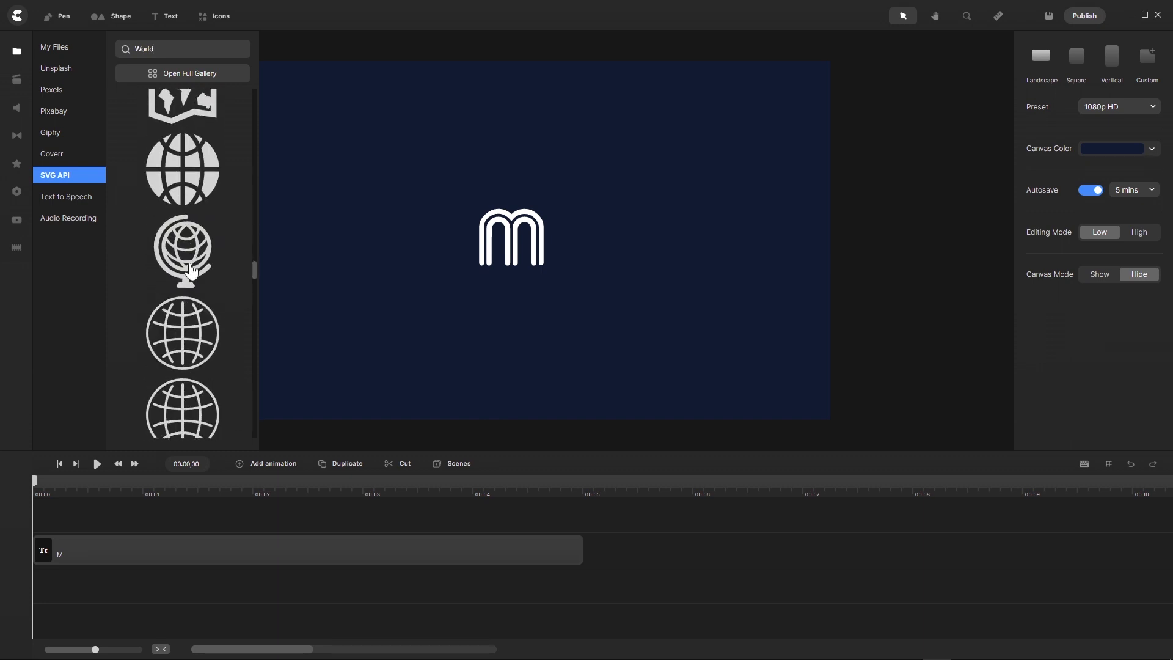
pyautogui.scroll(-10, 190, 269)
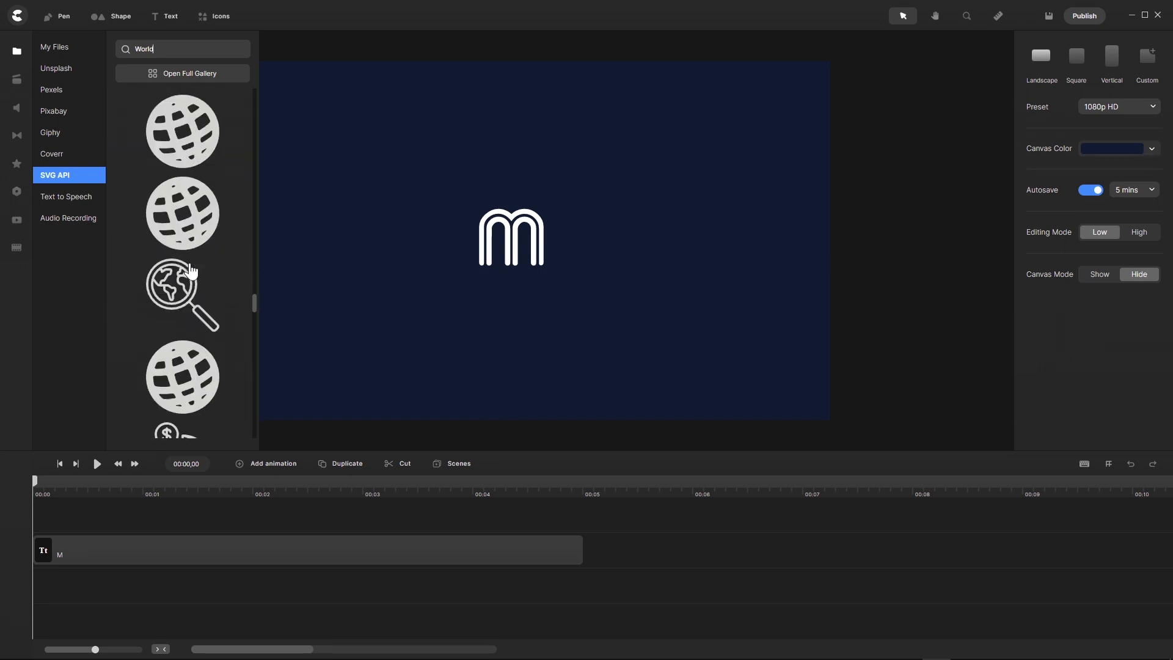
pyautogui.scroll(-4, 189, 269)
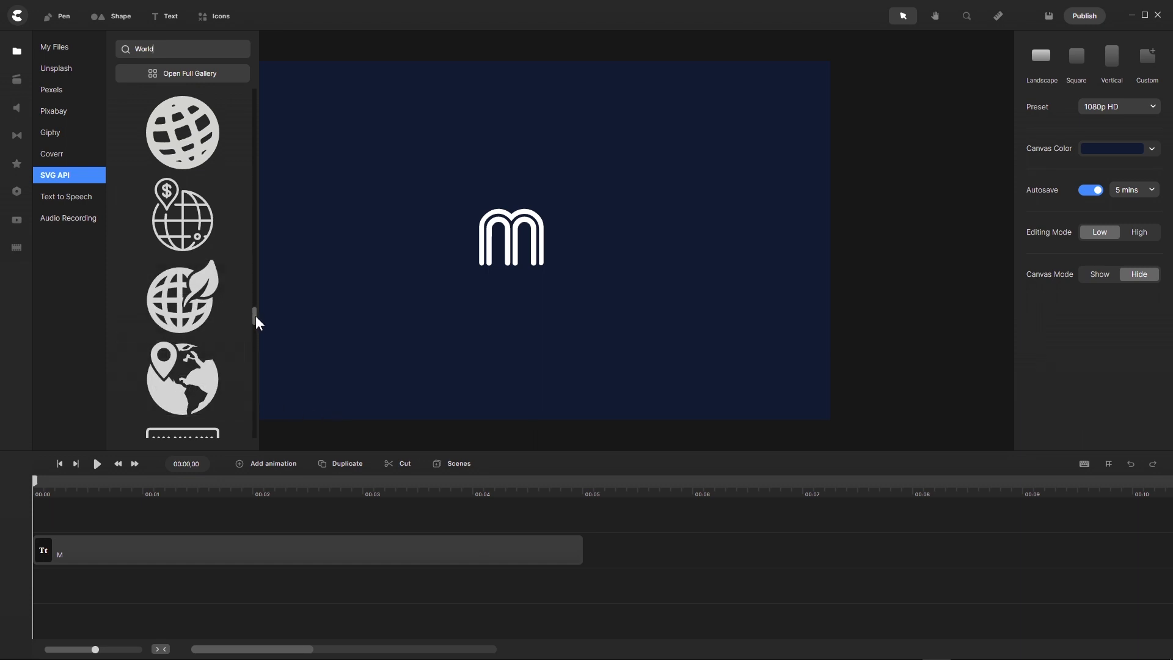
pyautogui.moveTo(256, 315); pyautogui.dragTo(251, 378)
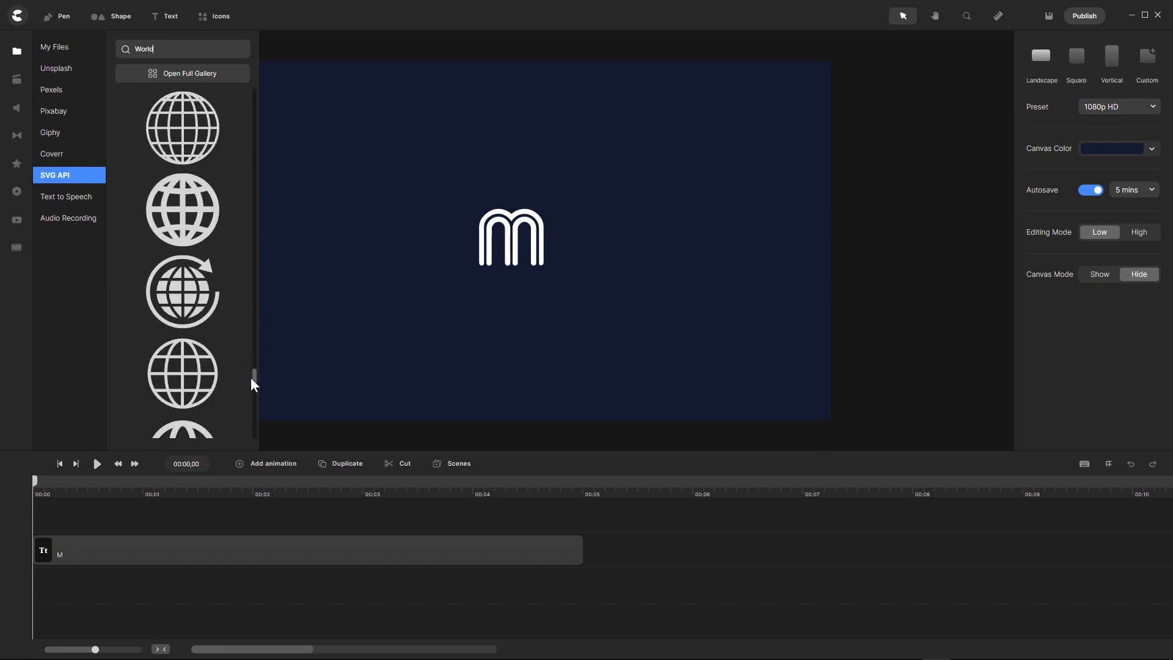
pyautogui.moveTo(190, 300)
pyautogui.click(183, 127)
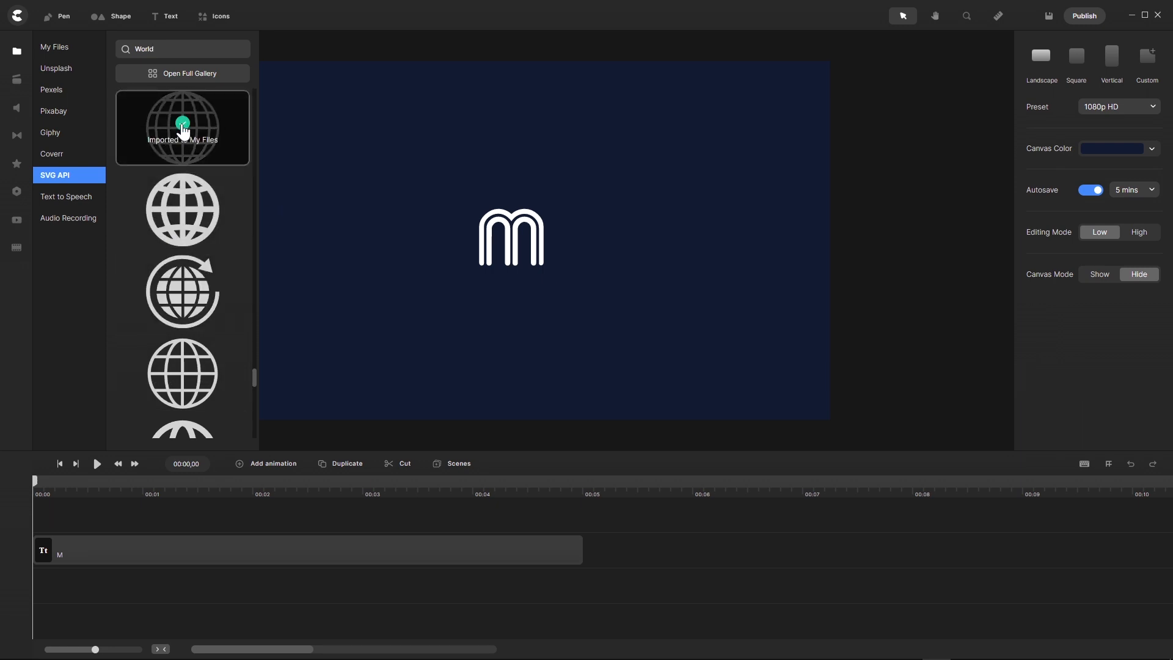
# - Add the browser window chart icon from My Files to the canvas and set its fill color to white (ffffff)
pyautogui.click(55, 51)
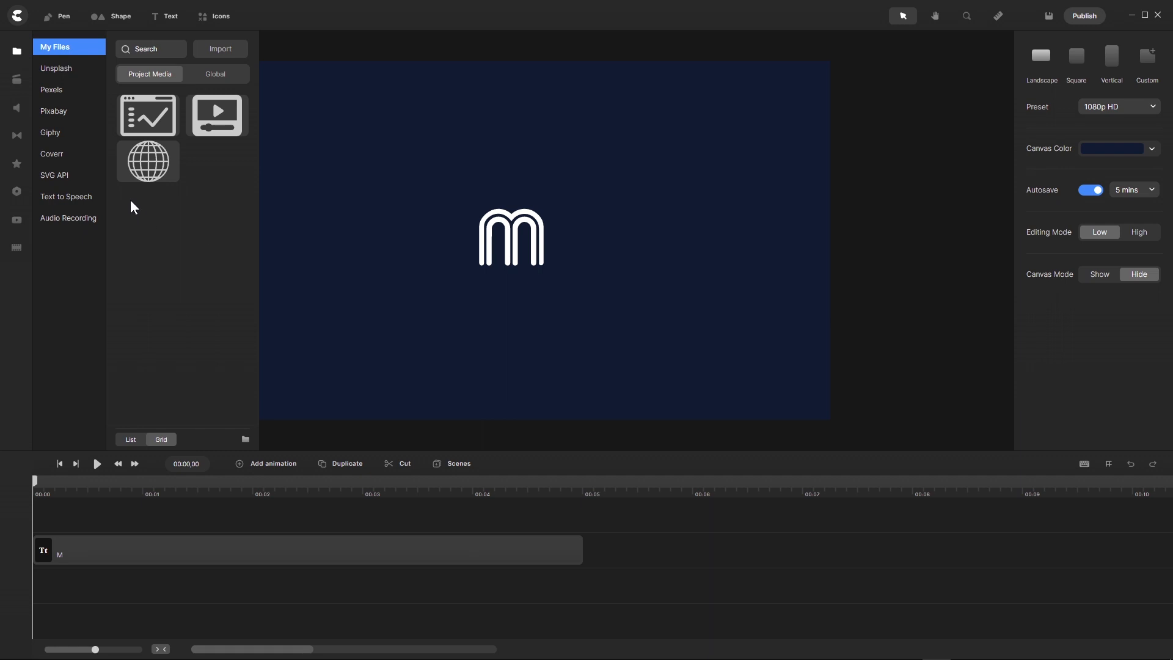
pyautogui.click(149, 119)
pyautogui.moveTo(149, 120); pyautogui.dragTo(482, 301)
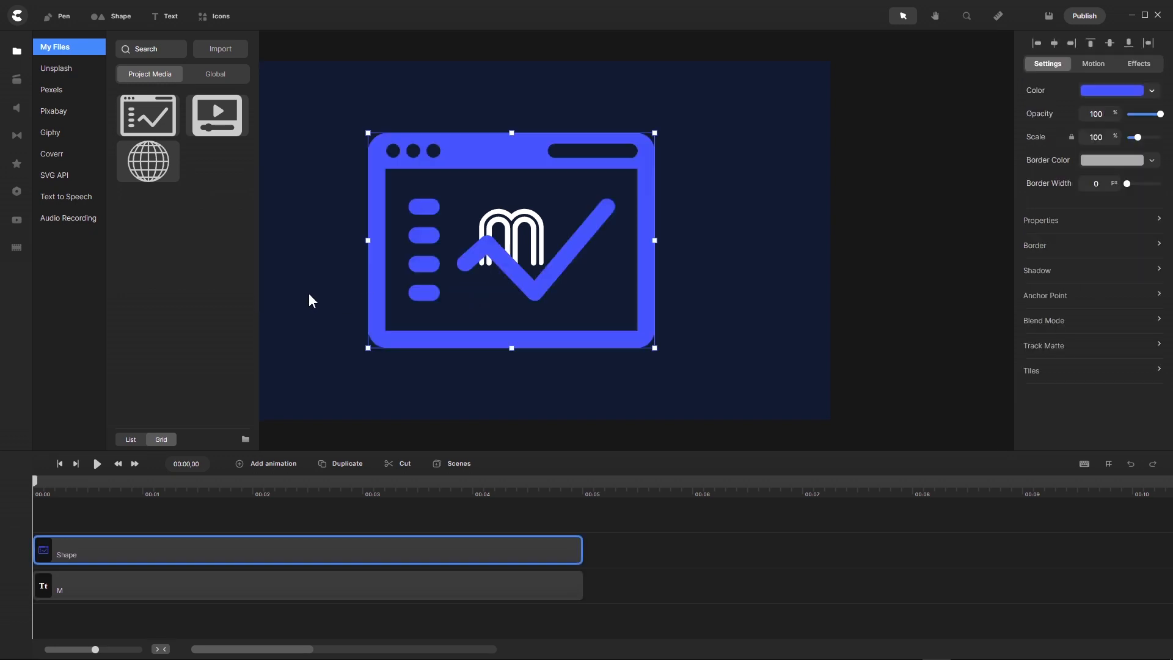
pyautogui.click(1151, 91)
pyautogui.moveTo(915, 94); pyautogui.dragTo(875, 42)
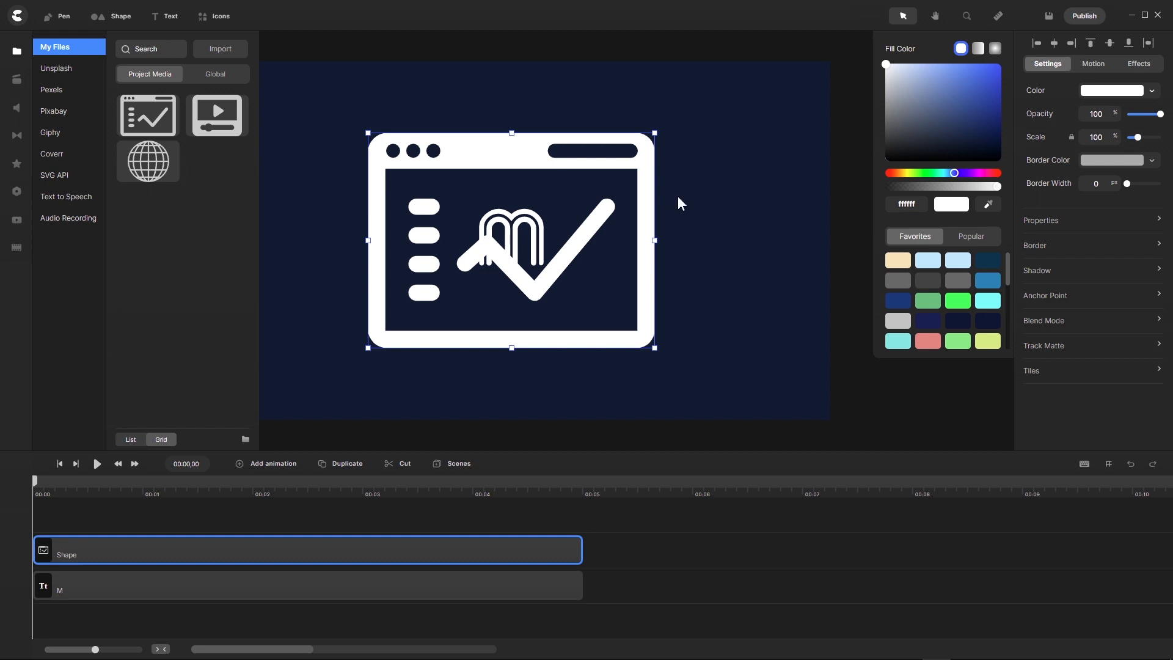
# - Scale the browser window chart icon to about 22%, matching the width of the M, and place it directly below the M
pyautogui.moveTo(367, 345); pyautogui.dragTo(491, 277)
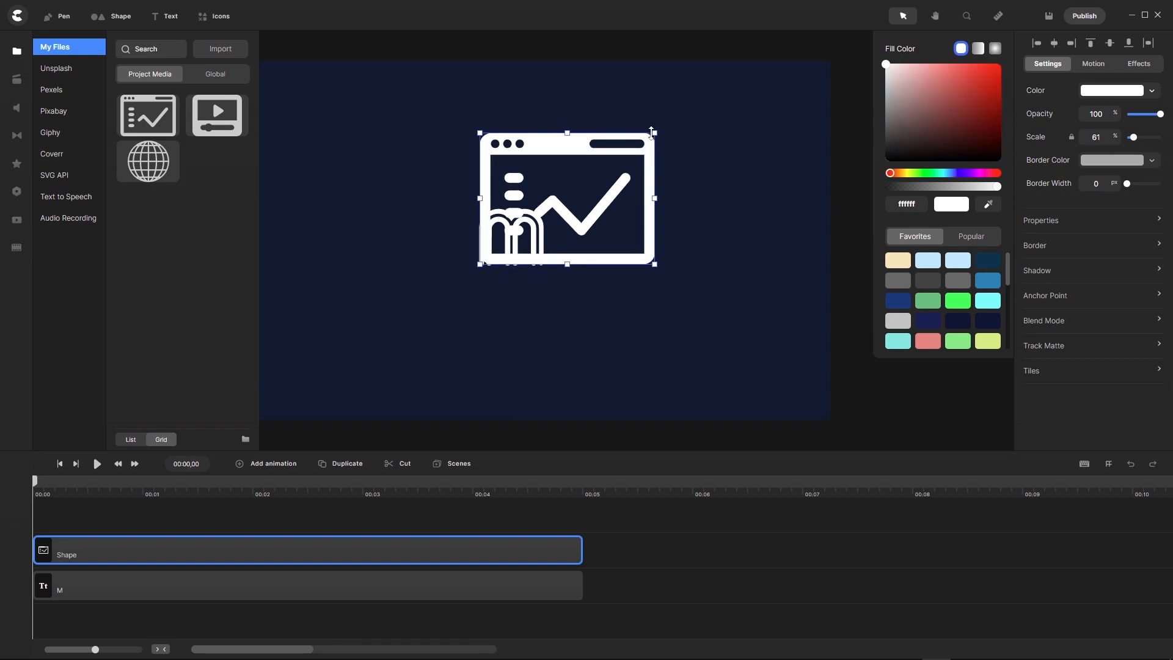
pyautogui.moveTo(651, 131); pyautogui.dragTo(536, 211)
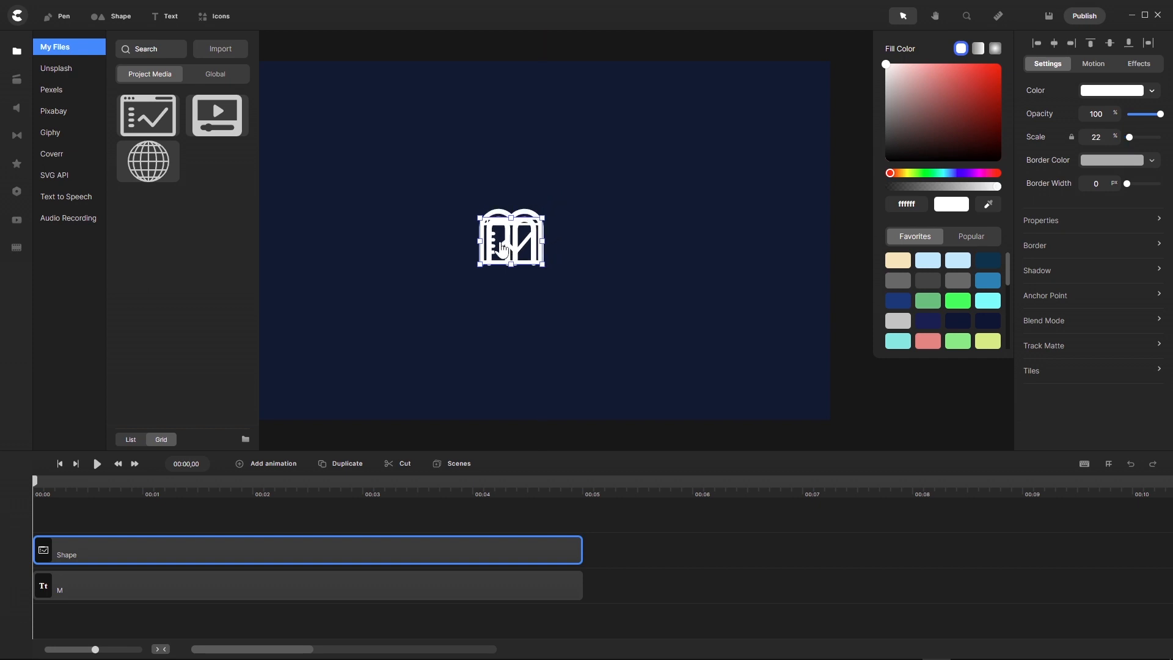
pyautogui.scroll(6, 480, 242)
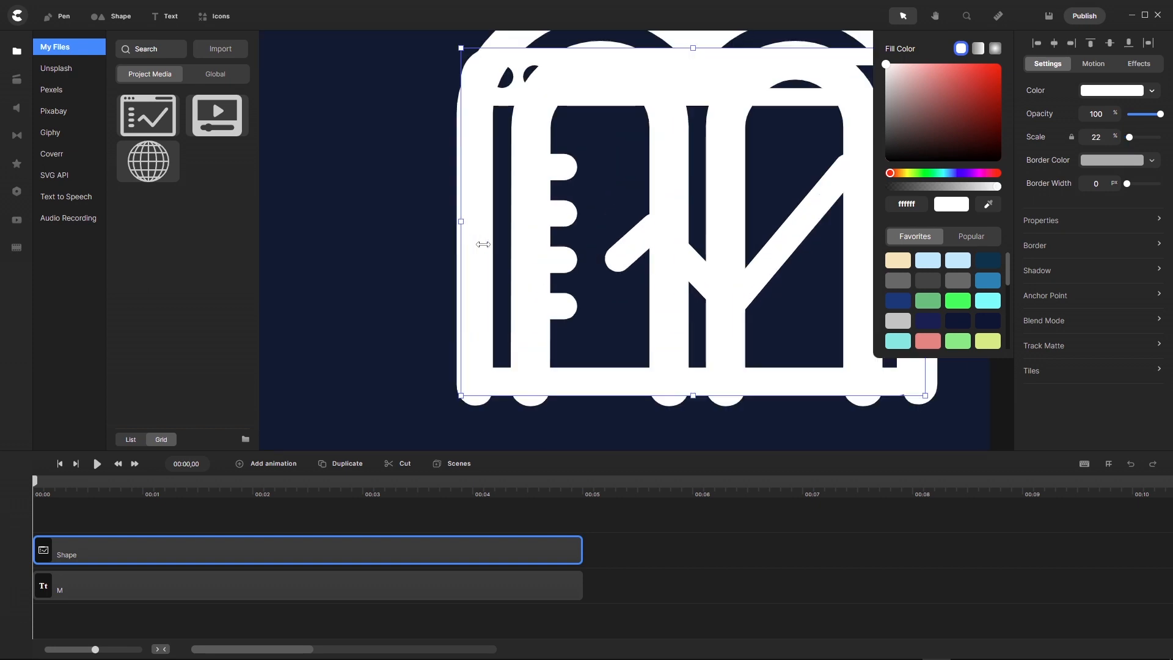
pyautogui.scroll(-2, 480, 241)
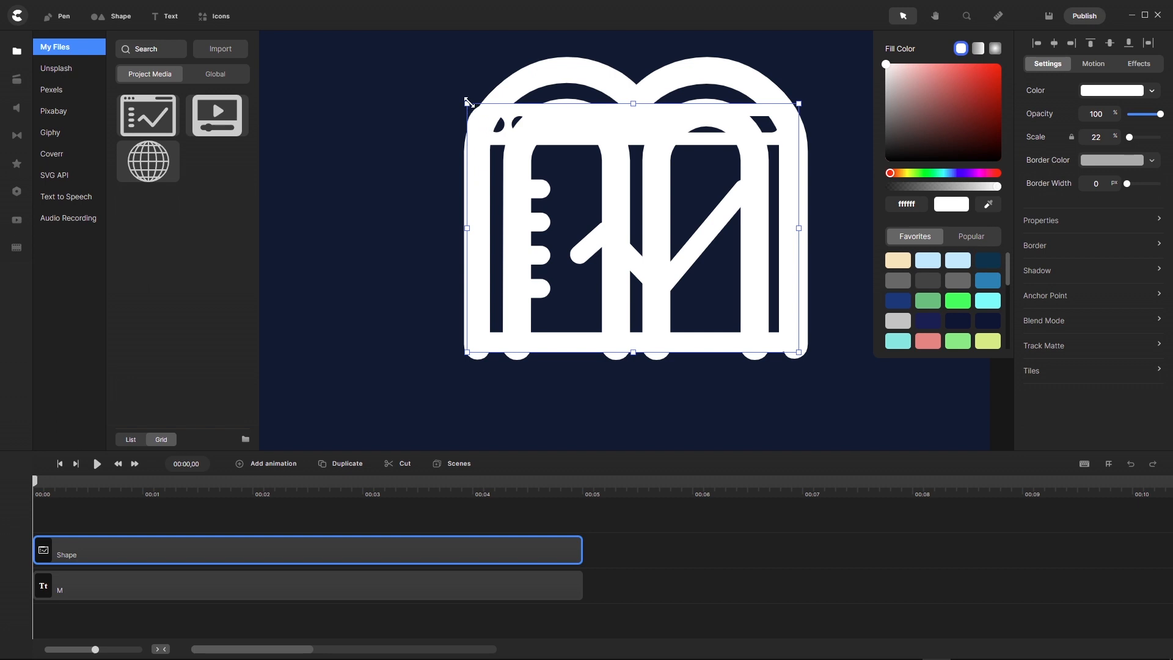
pyautogui.moveTo(468, 102); pyautogui.dragTo(467, 98)
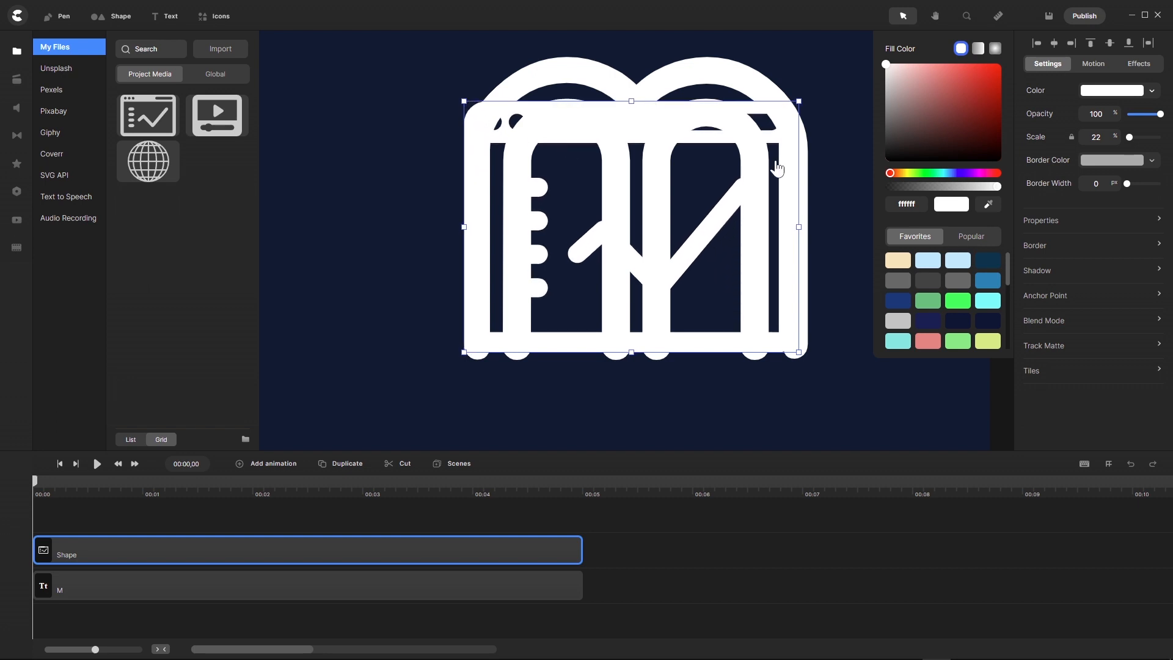
pyautogui.moveTo(798, 101); pyautogui.dragTo(806, 94)
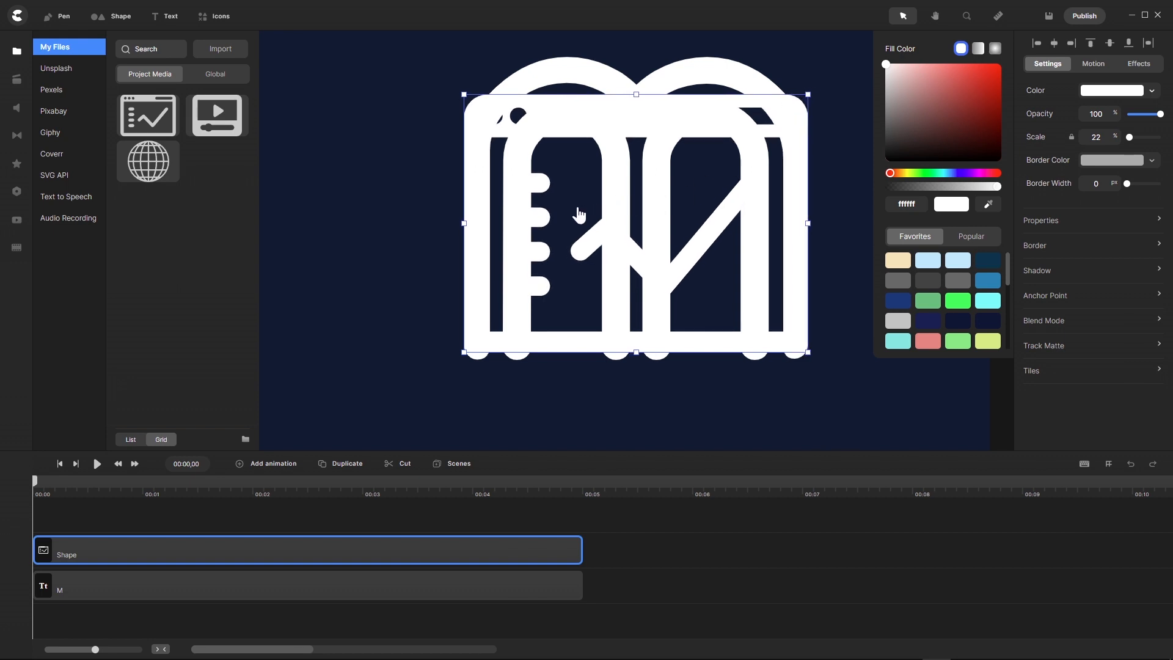
pyautogui.scroll(-5, 577, 207)
pyautogui.scroll(-3, 579, 215)
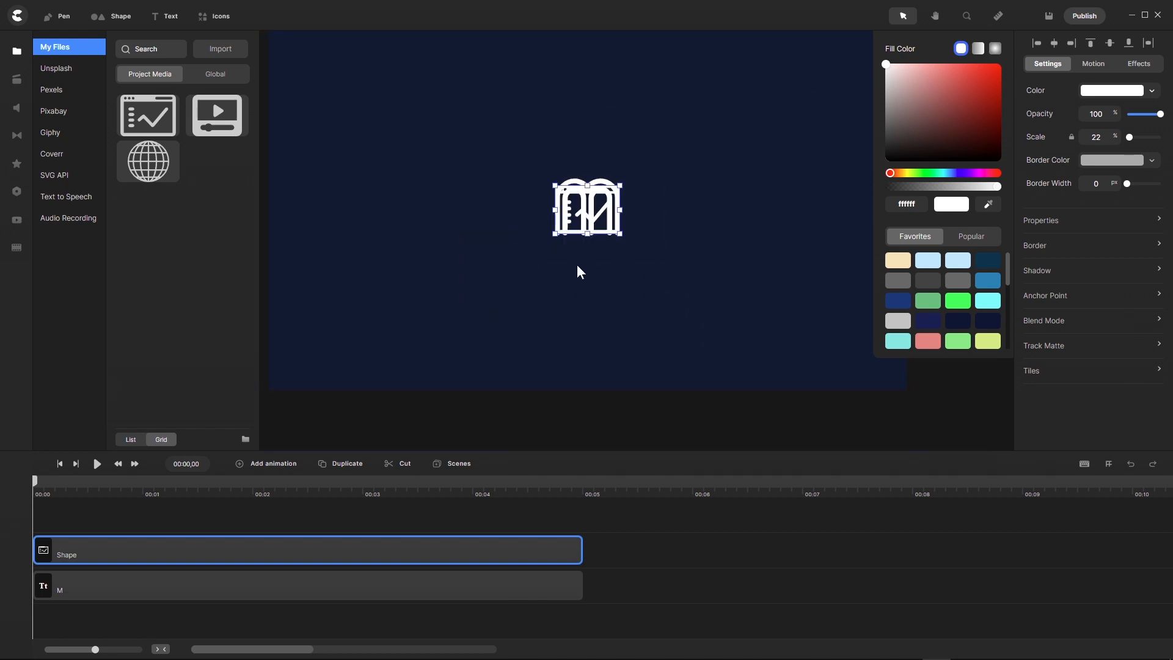
pyautogui.moveTo(584, 213); pyautogui.dragTo(582, 340)
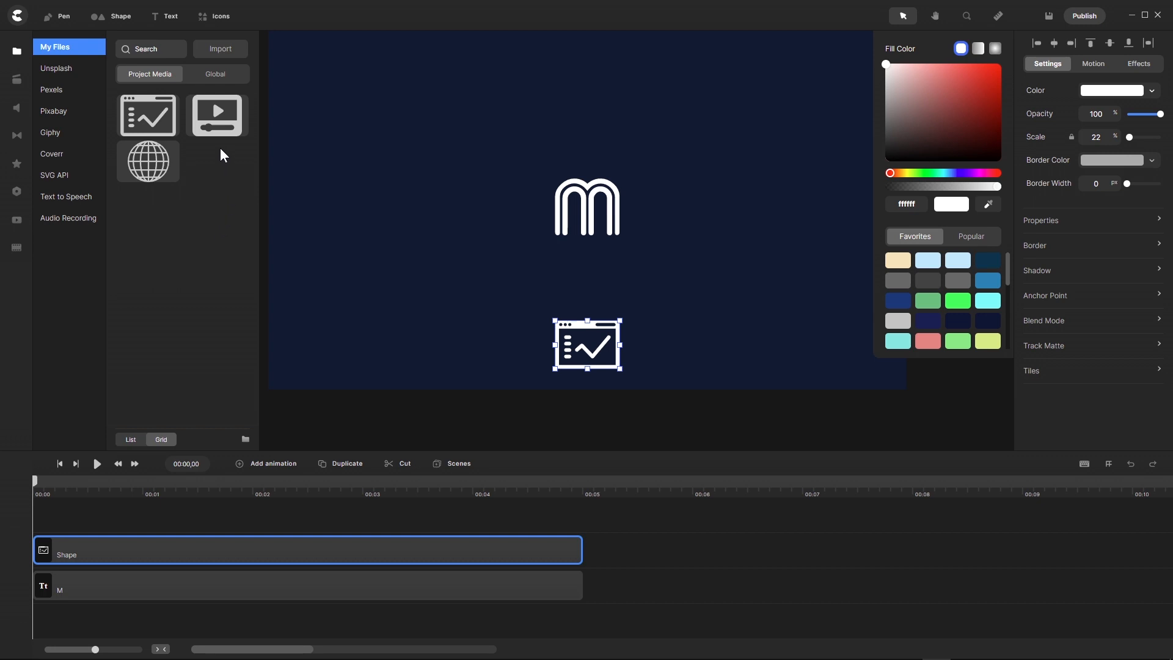
# - Add the video player icon from My Files to the canvas and set its fill color to white (ffffff)
pyautogui.moveTo(217, 113); pyautogui.dragTo(429, 195)
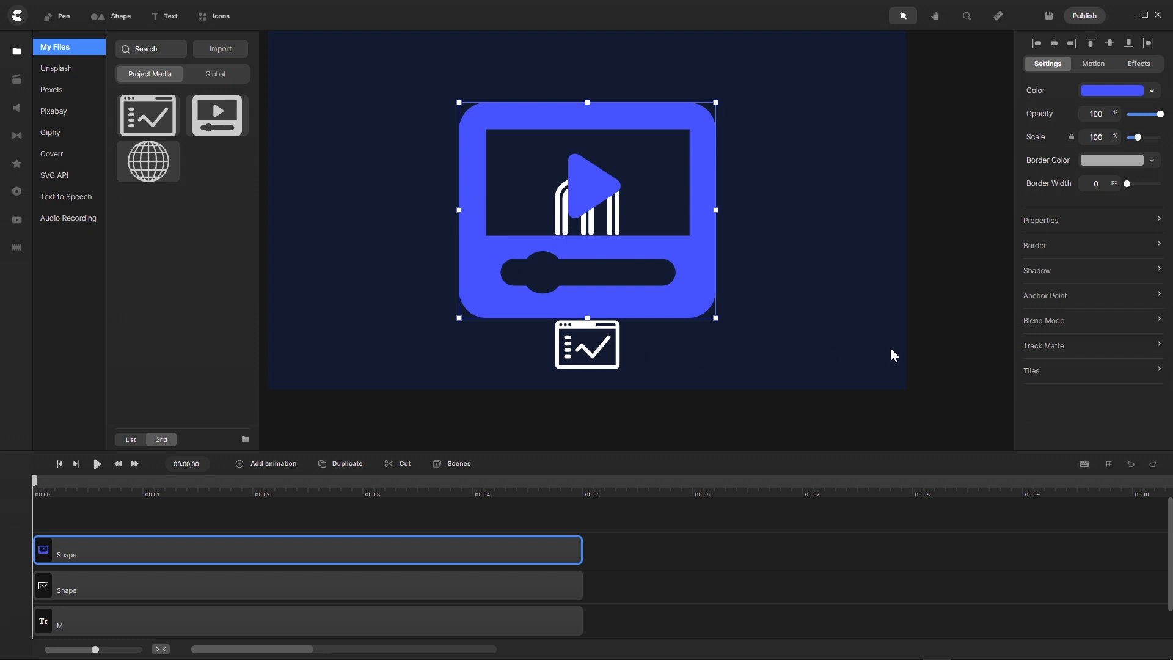
pyautogui.click(1151, 90)
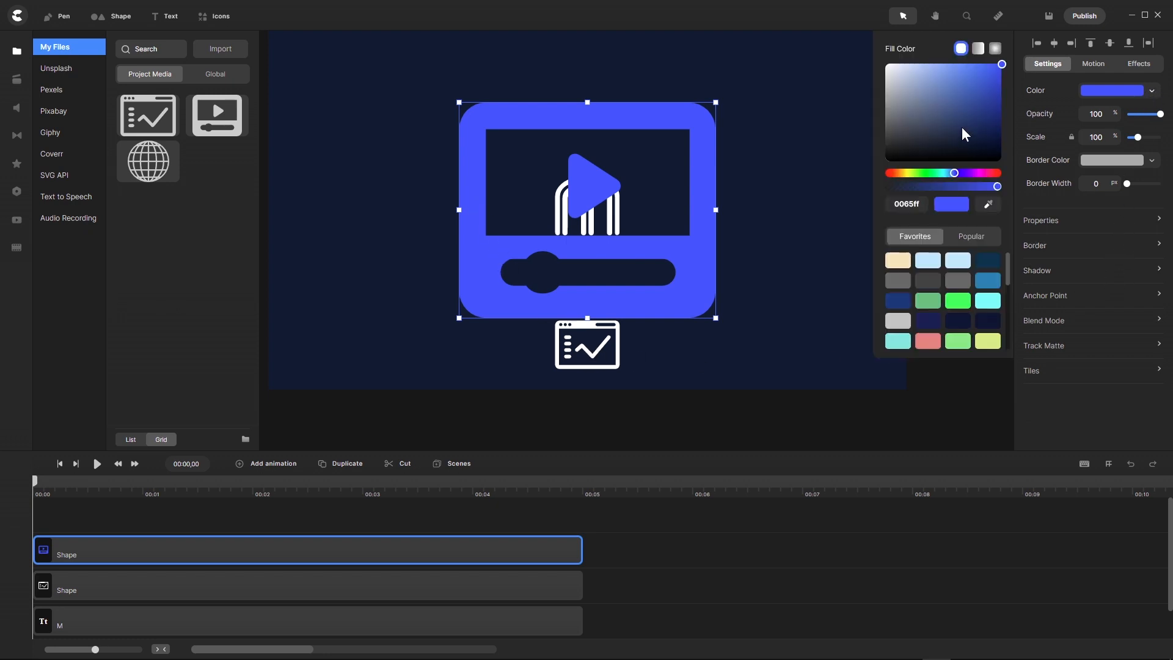
pyautogui.click(896, 64)
pyautogui.moveTo(896, 61); pyautogui.dragTo(869, 42)
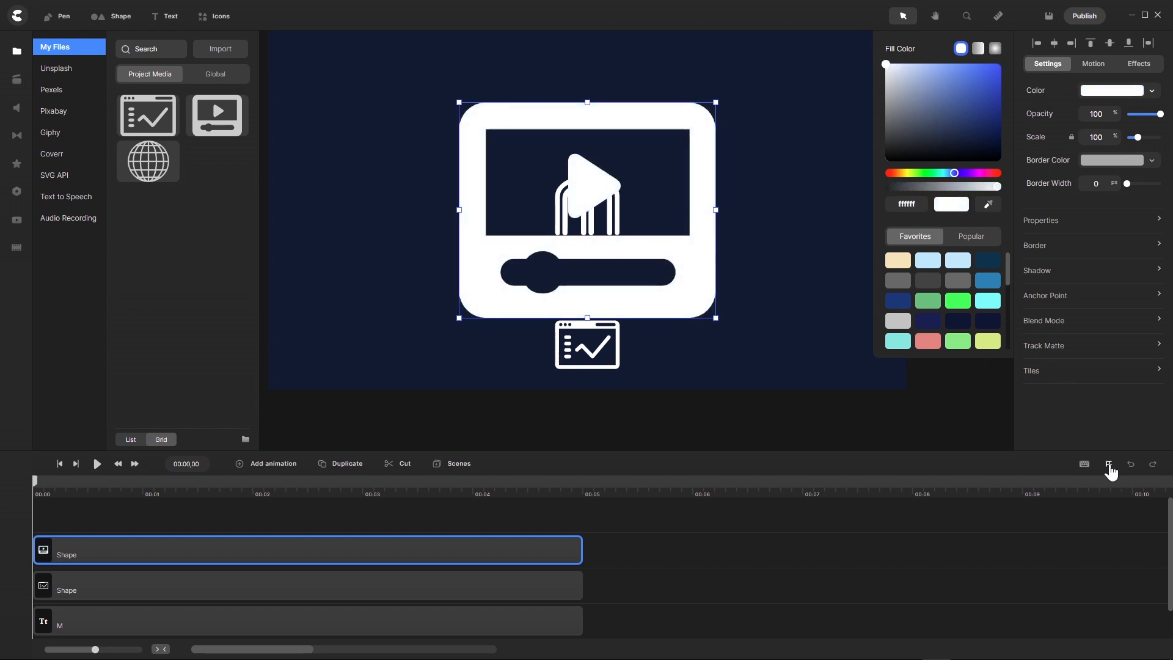
# - Increase the grid snap strength to 12 px
pyautogui.click(1109, 464)
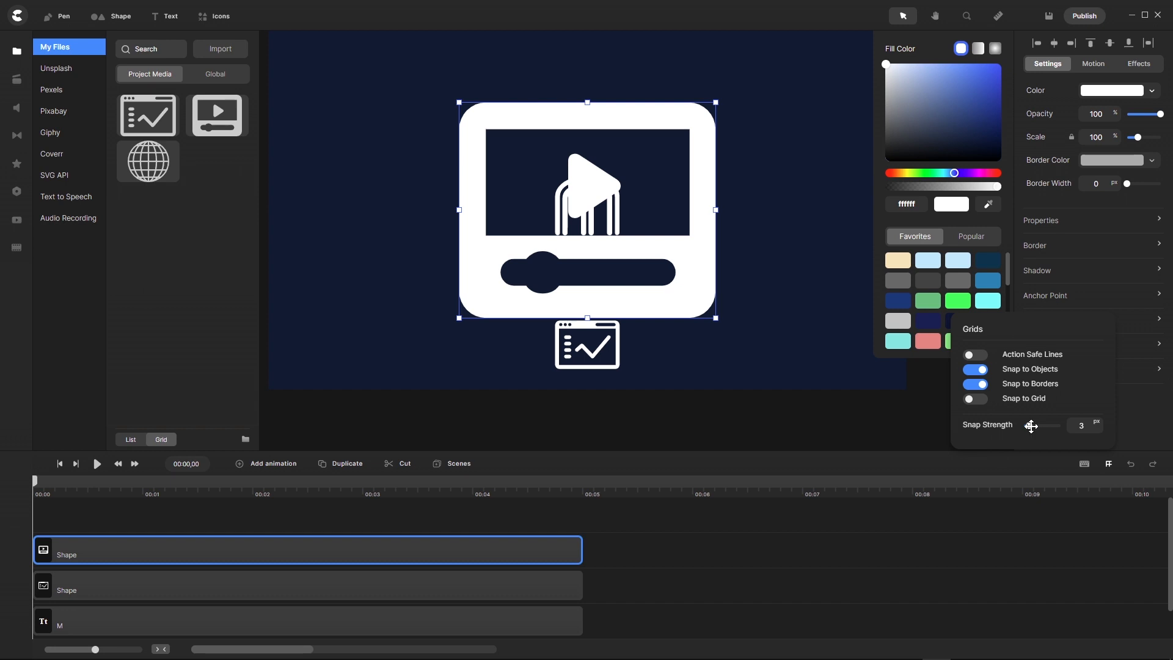
pyautogui.moveTo(1030, 426); pyautogui.dragTo(1047, 432)
pyautogui.scroll(-3, 658, 247)
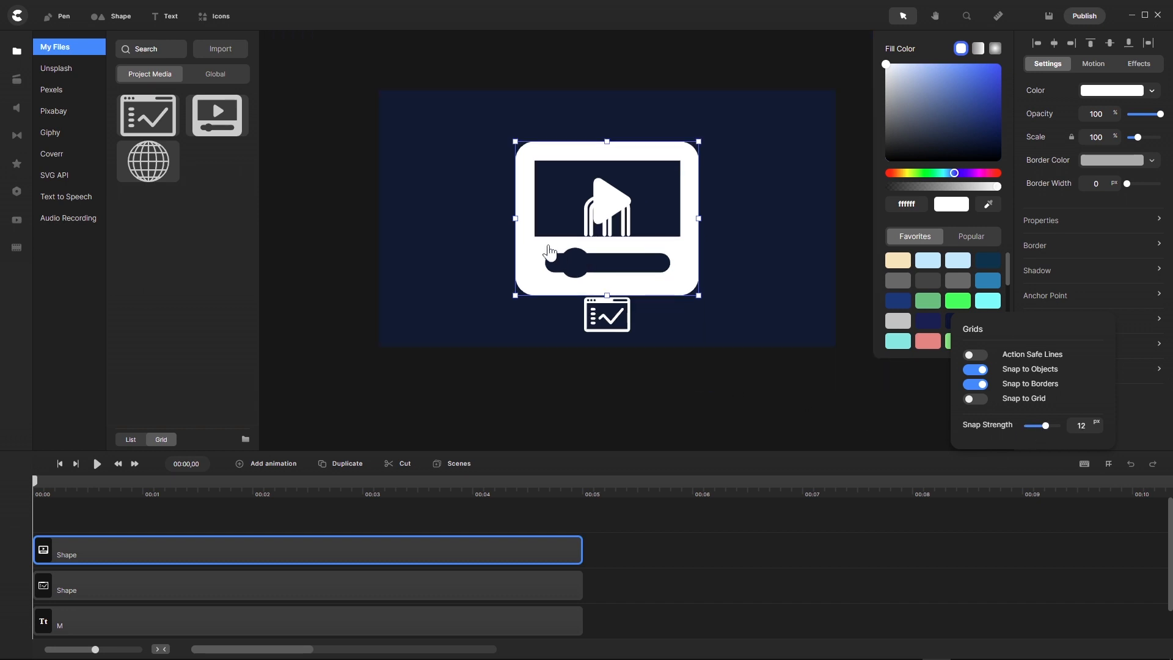
# - Place the video player icon to the left of the chart icon and scale it to about 22%, matching the chart icon's height
pyautogui.moveTo(541, 245); pyautogui.dragTo(411, 280)
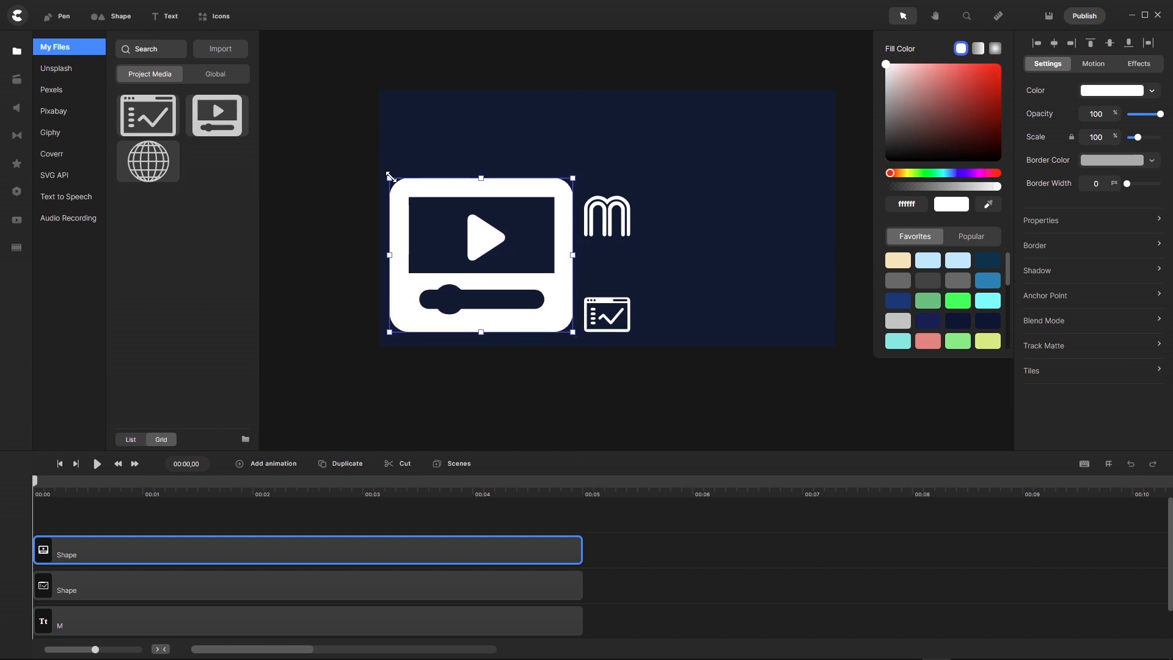
pyautogui.moveTo(390, 178); pyautogui.dragTo(532, 319)
pyautogui.scroll(5, 553, 333)
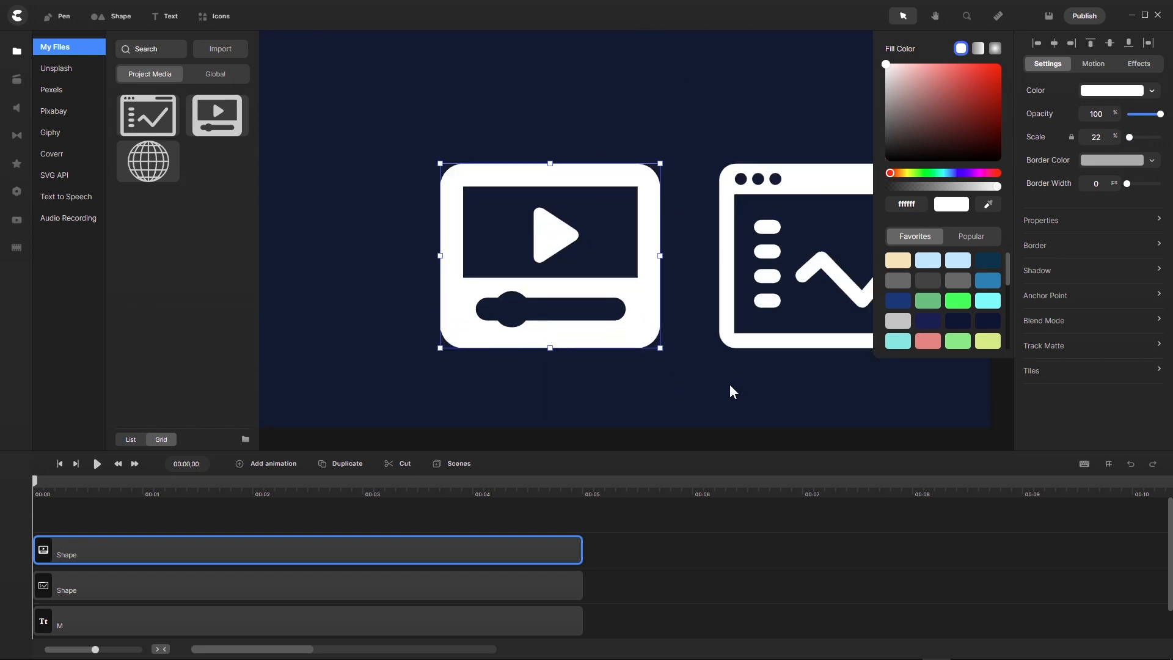
pyautogui.moveTo(661, 349); pyautogui.dragTo(664, 353)
pyautogui.moveTo(660, 163); pyautogui.dragTo(660, 164)
pyautogui.scroll(-3, 440, 269)
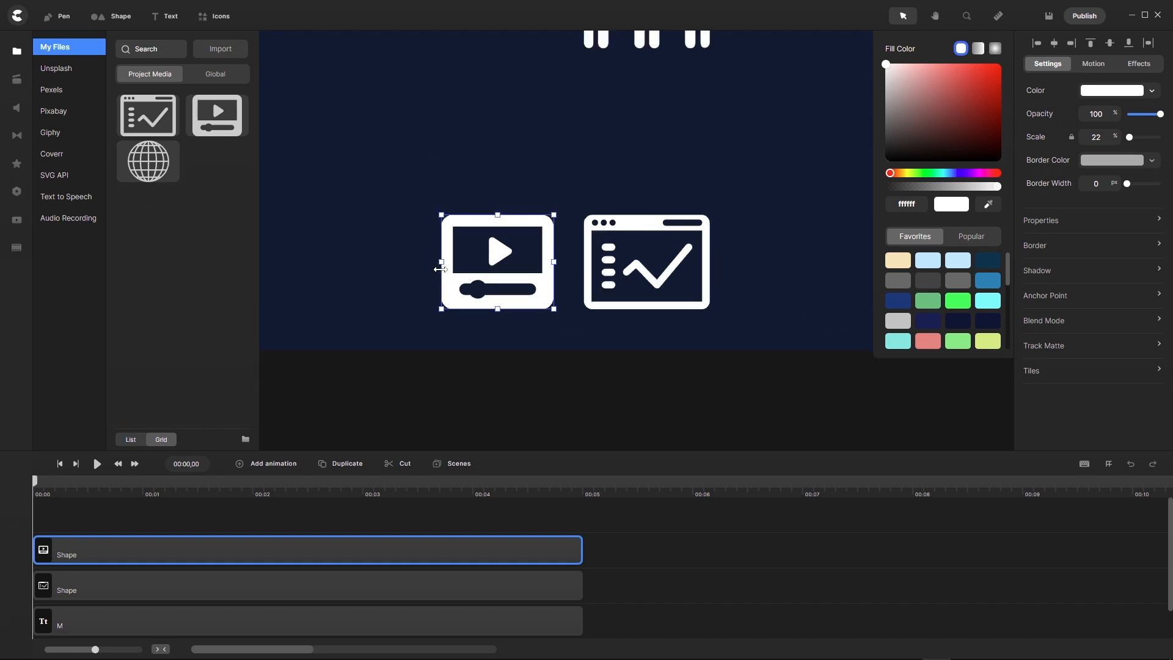
pyautogui.click(388, 261)
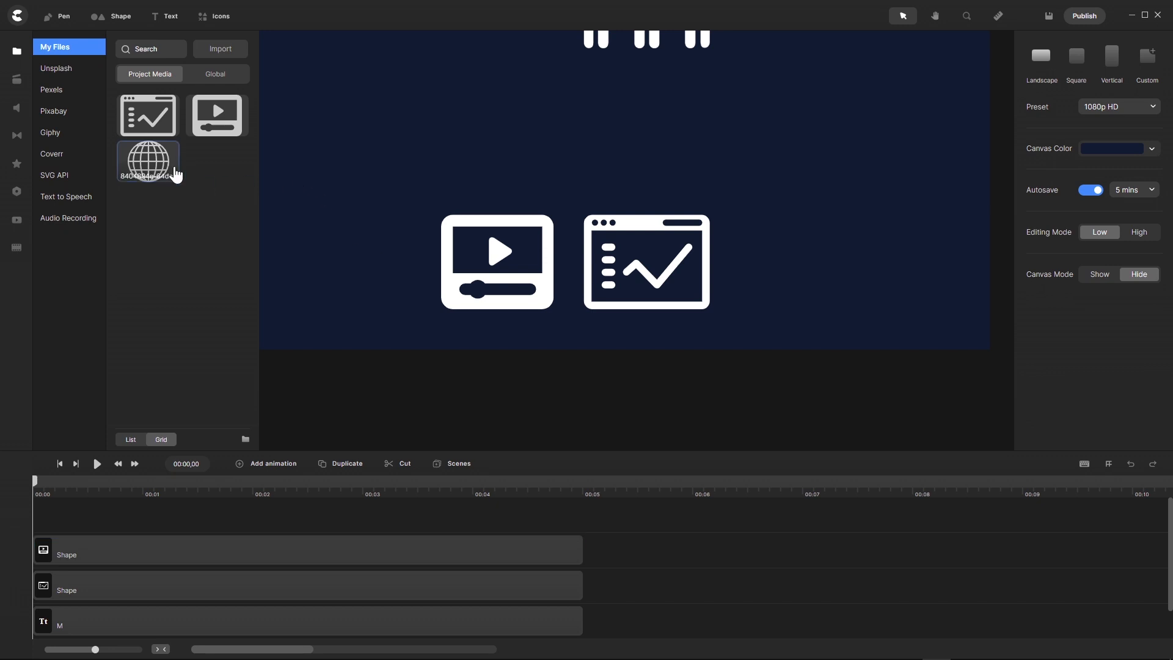
# - Add the globe icon from My Files to the canvas and set its fill color to white (ffffff)
pyautogui.moveTo(149, 164); pyautogui.dragTo(607, 178)
pyautogui.click(1152, 92)
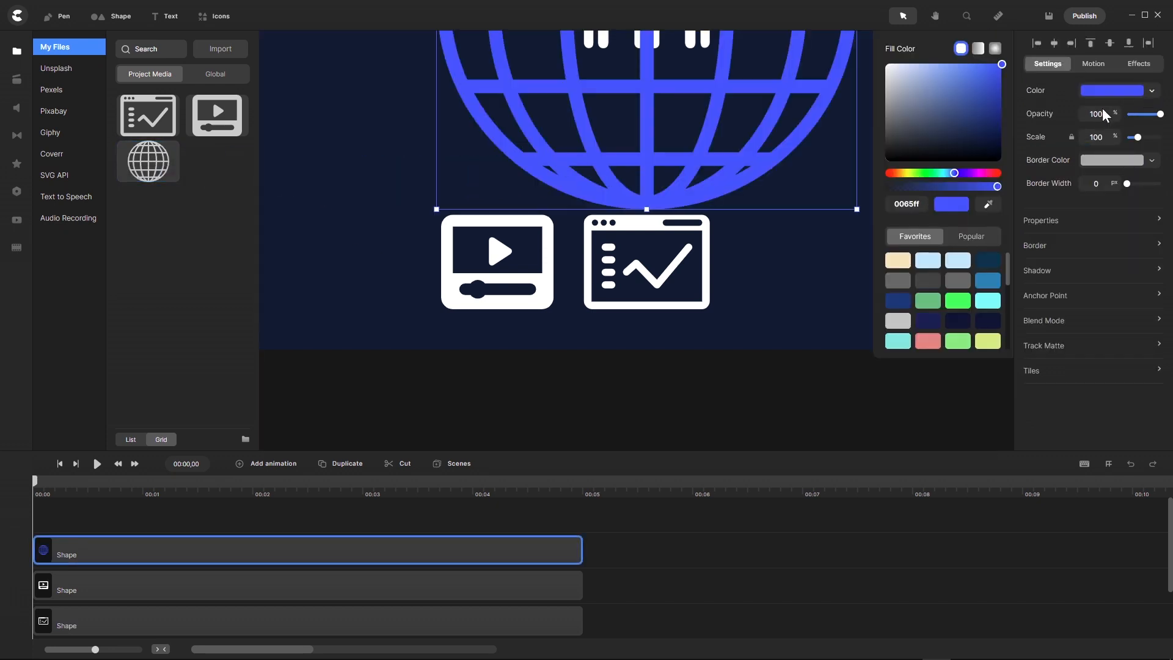
pyautogui.moveTo(963, 115); pyautogui.dragTo(867, 41)
# - Place the globe icon to the right of the chart icon and scale it to about 22%, matching the chart icon's height
pyautogui.scroll(-3, 505, 242)
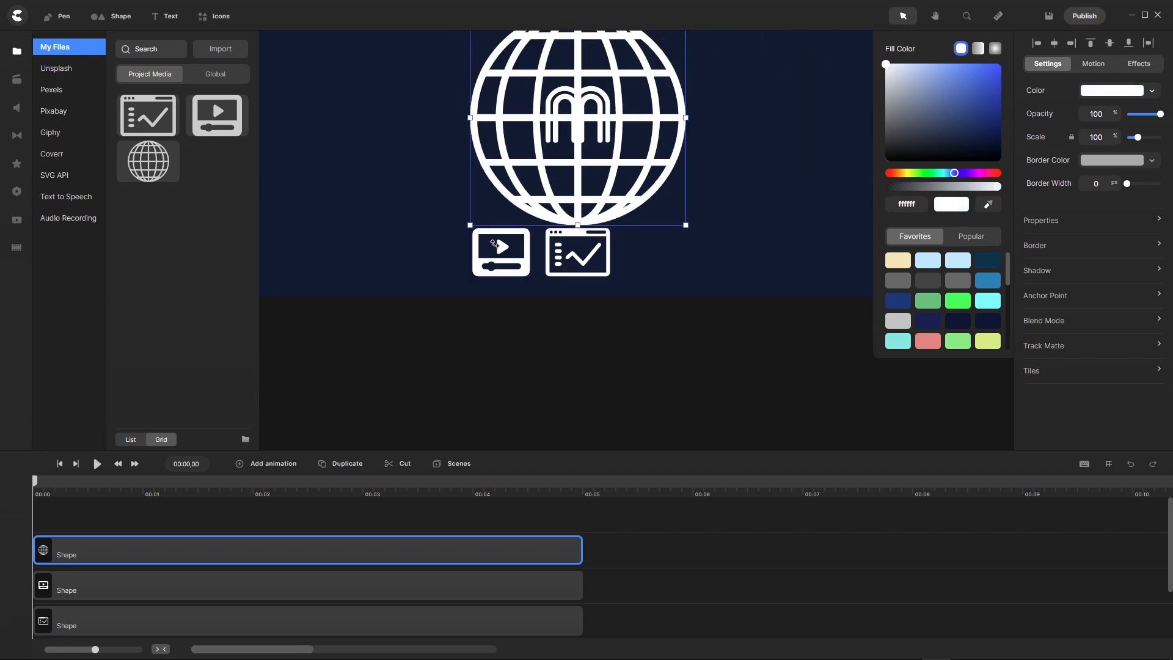
pyautogui.moveTo(575, 174); pyautogui.dragTo(725, 209)
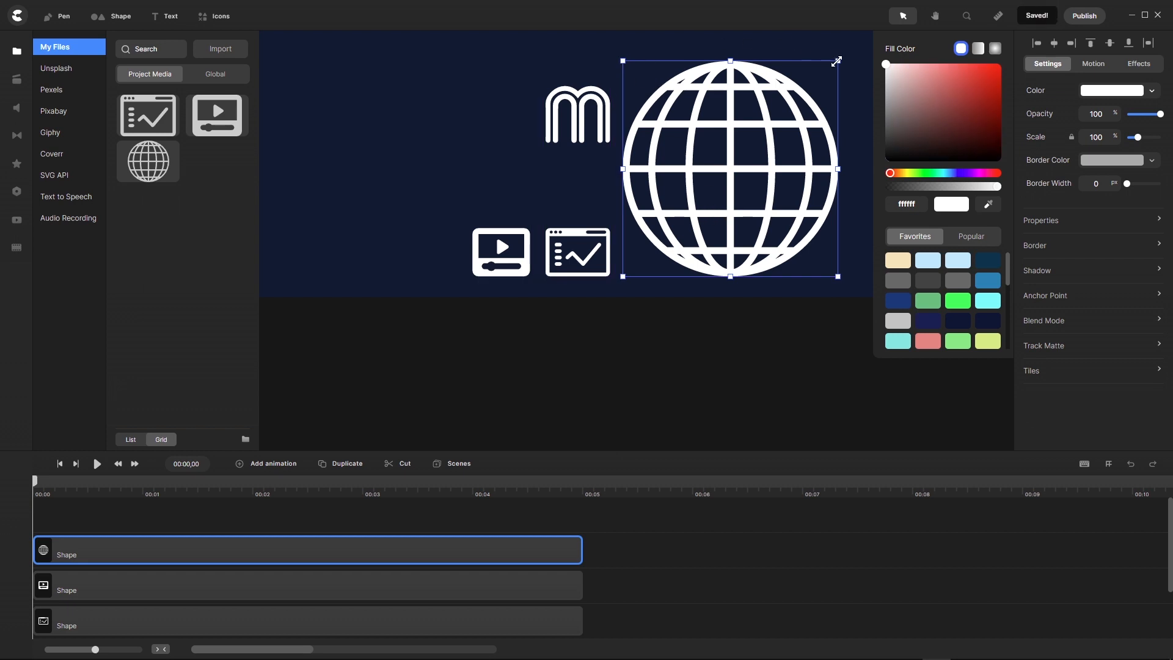
pyautogui.moveTo(838, 60); pyautogui.dragTo(696, 236)
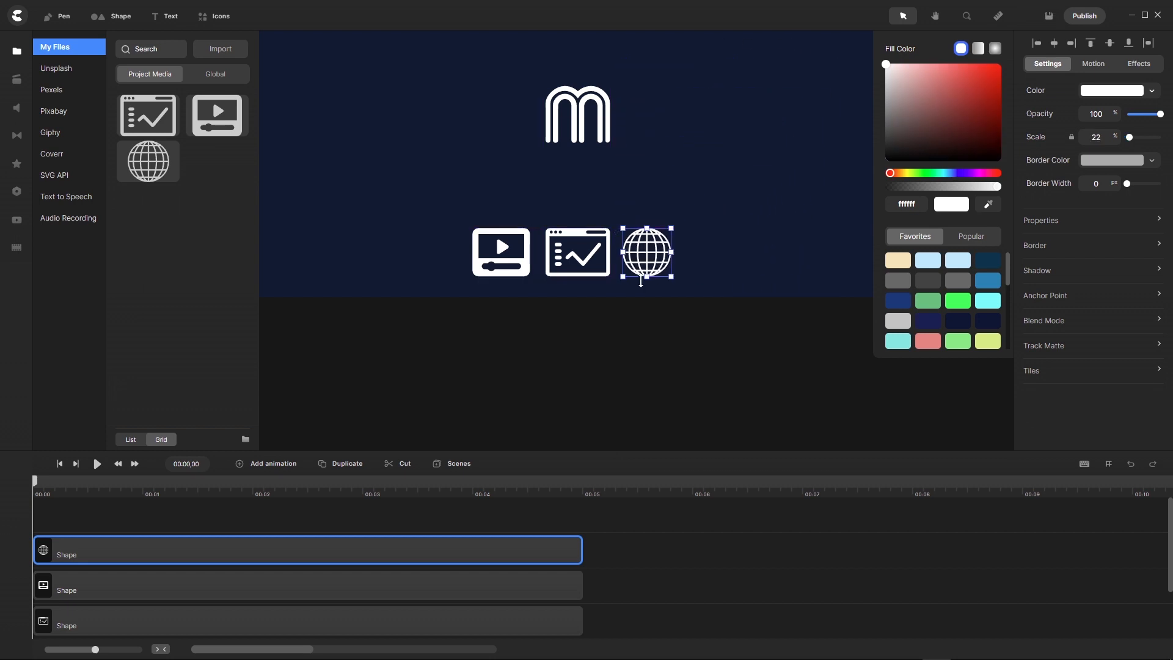
pyautogui.scroll(5, 628, 276)
pyautogui.scroll(2, 628, 277)
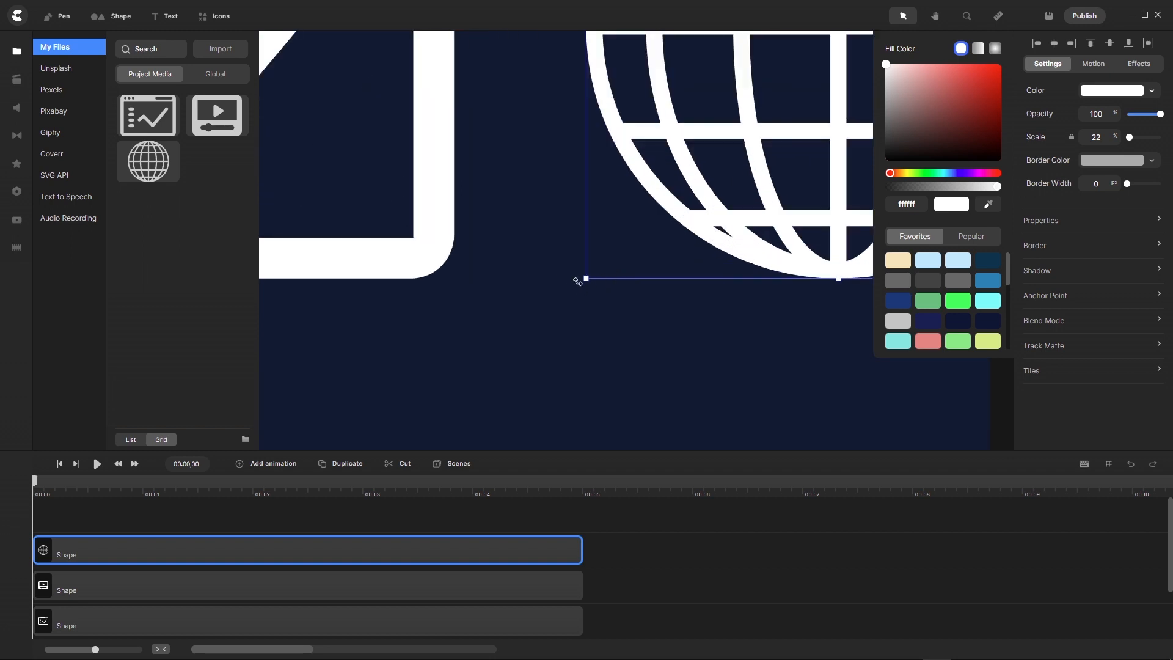
pyautogui.moveTo(586, 278); pyautogui.dragTo(587, 283)
pyautogui.scroll(-2, 590, 291)
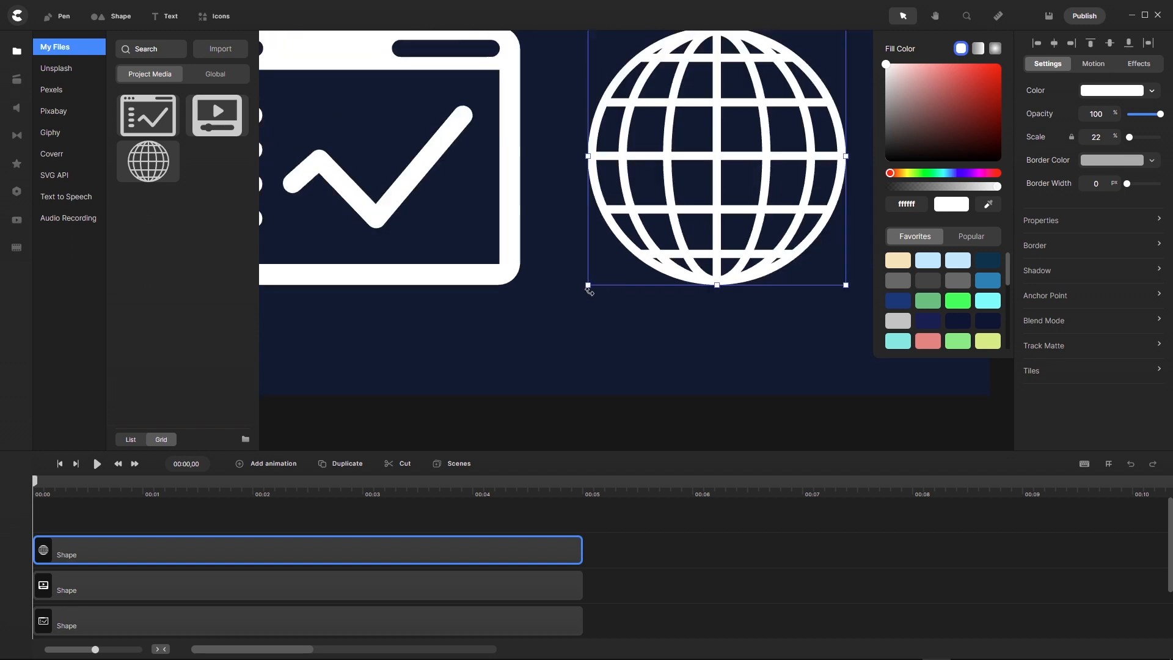
pyautogui.scroll(-2, 589, 292)
pyautogui.scroll(5, 587, 157)
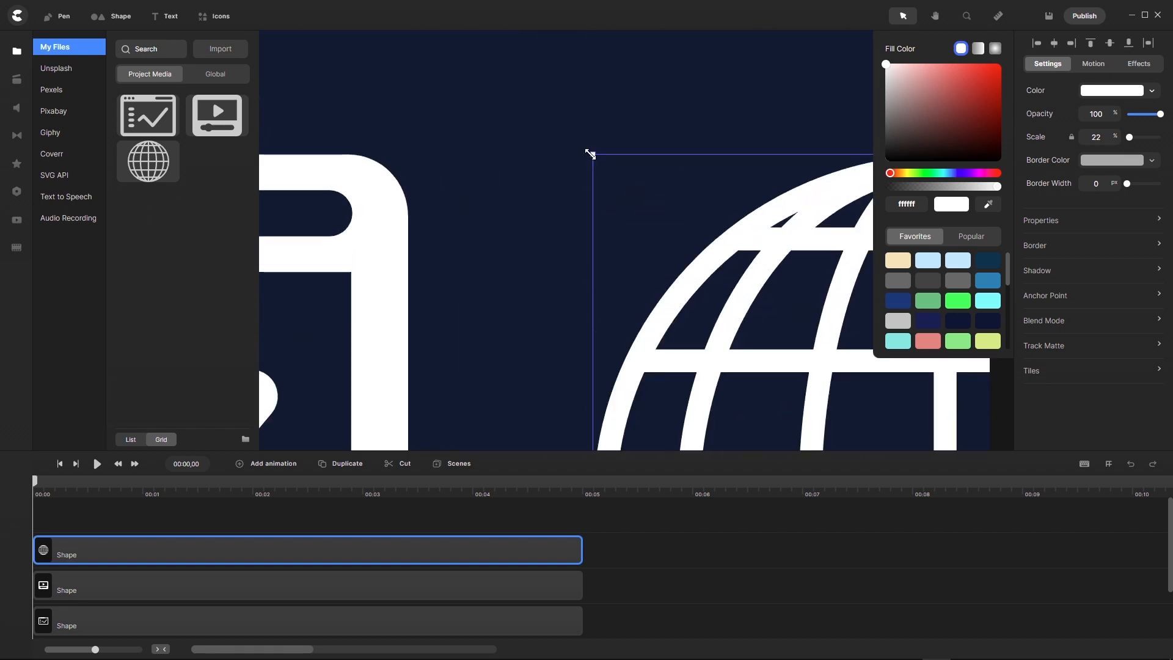
pyautogui.moveTo(589, 154); pyautogui.dragTo(607, 181)
pyautogui.scroll(-5, 635, 210)
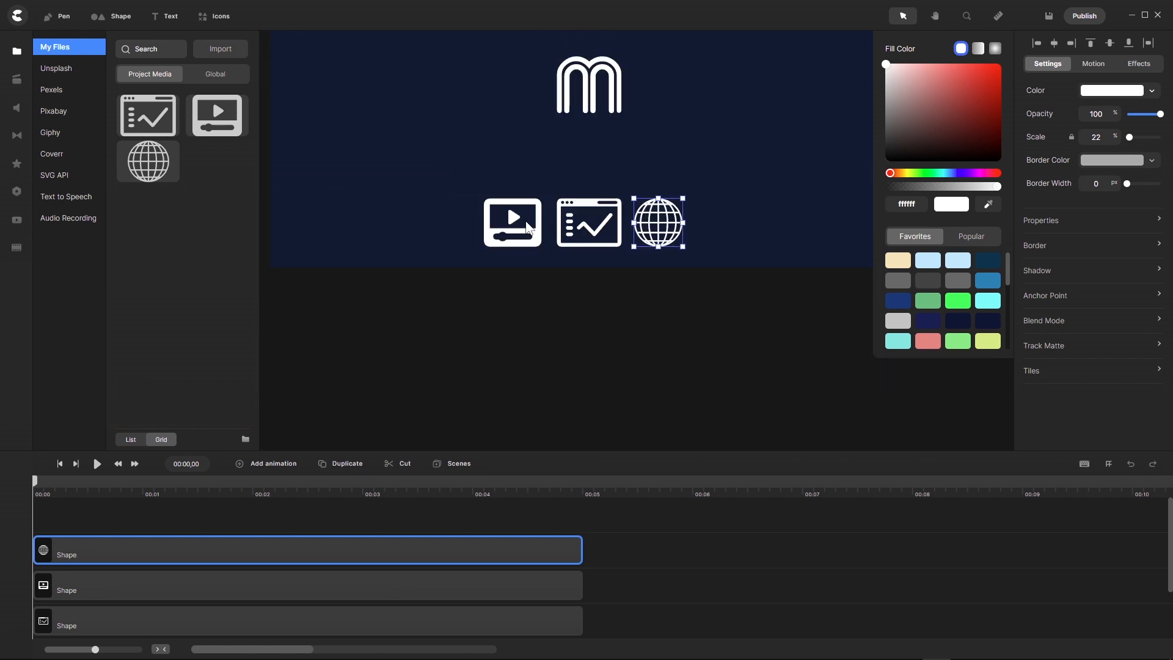
# - Widen the spacing of the icon row by moving the globe and video player icons farther away from the chart icon
pyautogui.moveTo(659, 223); pyautogui.dragTo(689, 223)
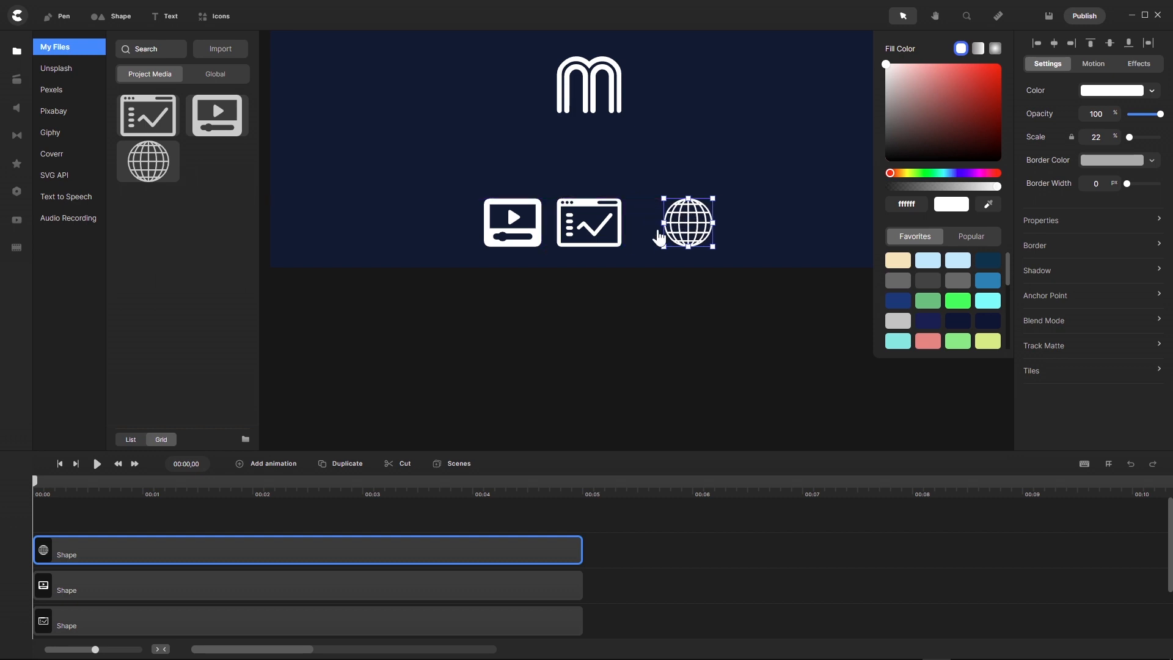
pyautogui.click(520, 230)
pyautogui.moveTo(520, 230); pyautogui.dragTo(501, 232)
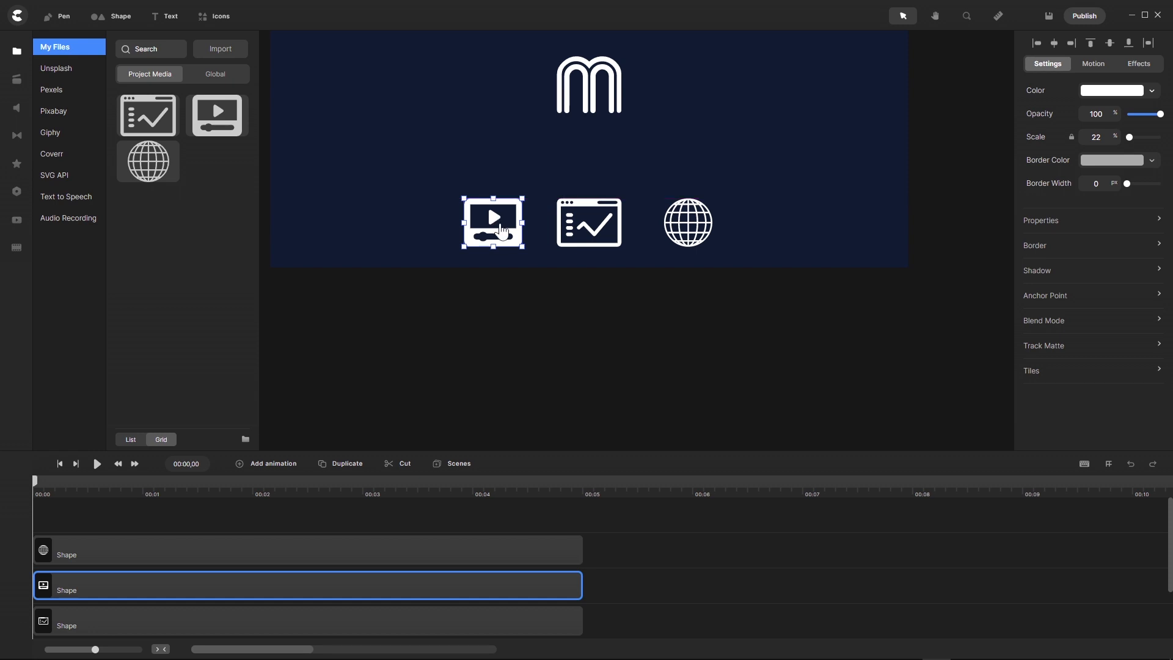
pyautogui.click(591, 242)
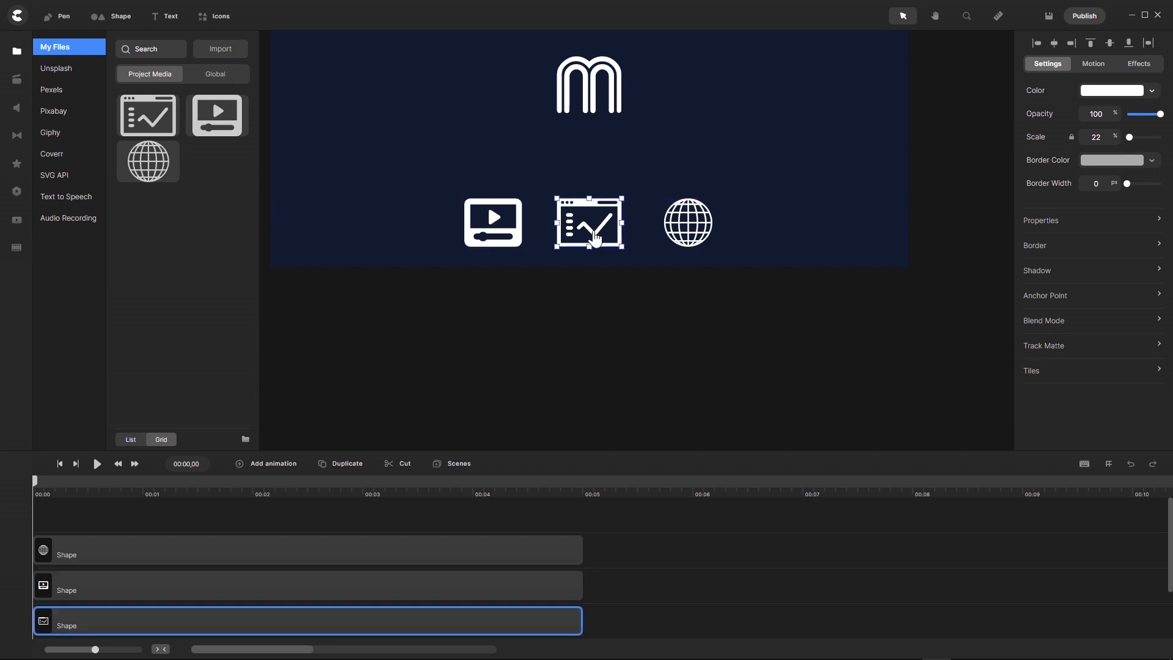
# - Move the globe layer up one track, leaving an empty track between it and the video player layer
pyautogui.click(511, 237)
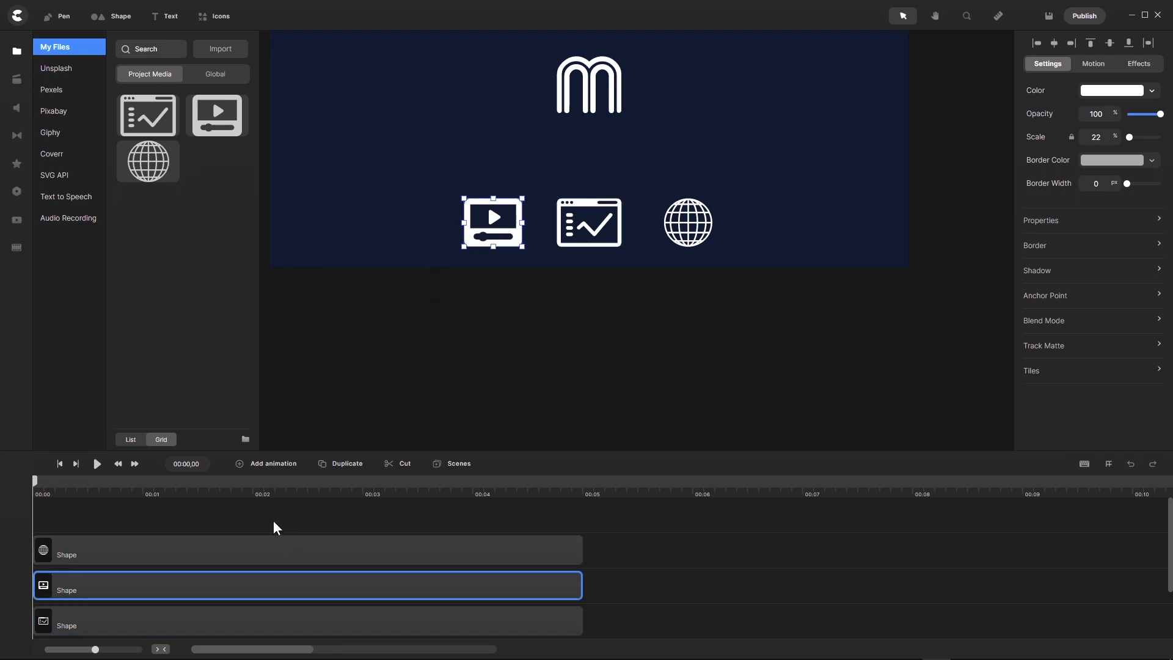
pyautogui.click(253, 556)
pyautogui.moveTo(250, 548); pyautogui.dragTo(244, 513)
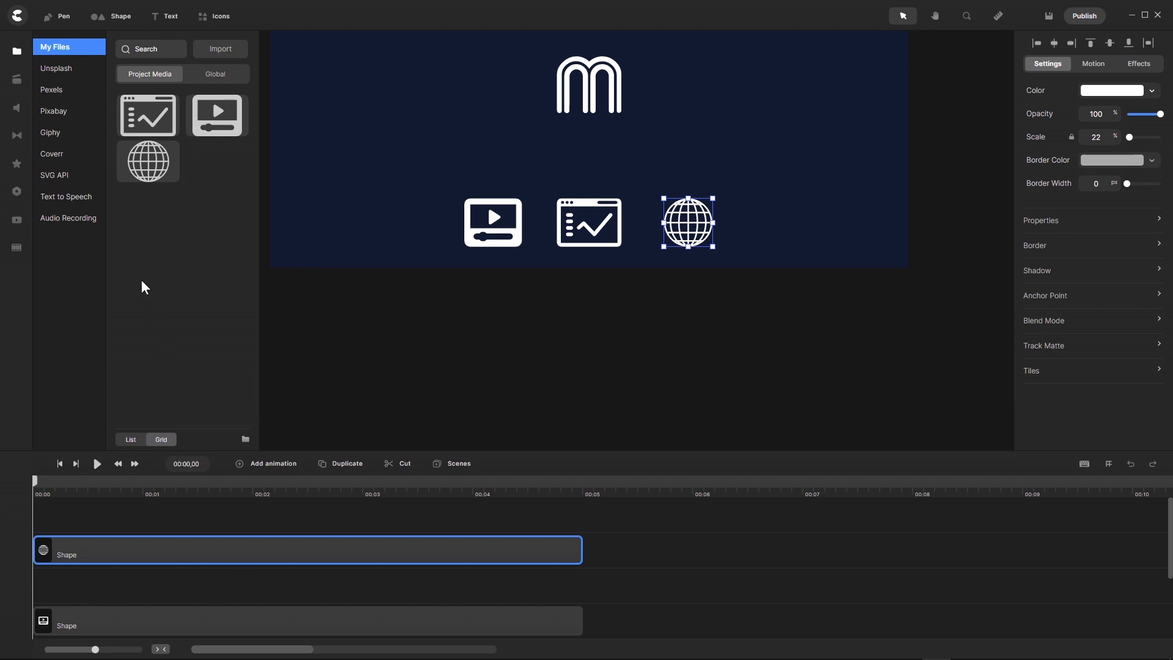
# - Add a square shape and reshape it into a bar as tall as the icon row, placed over the chart icon
pyautogui.click(101, 17)
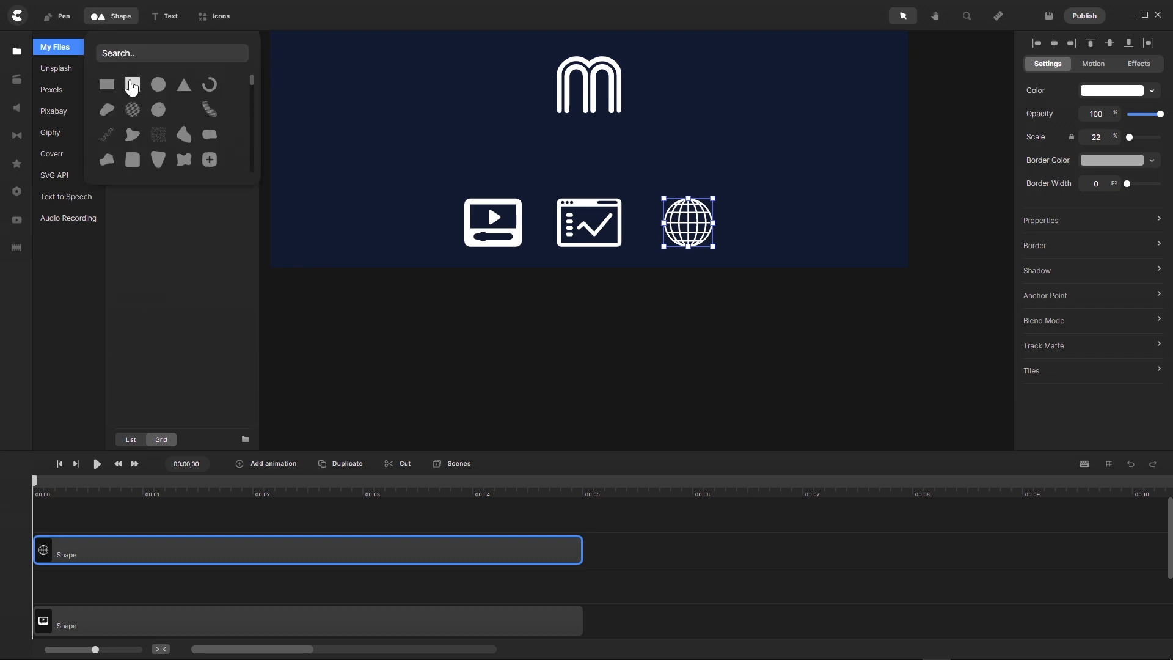
pyautogui.click(132, 84)
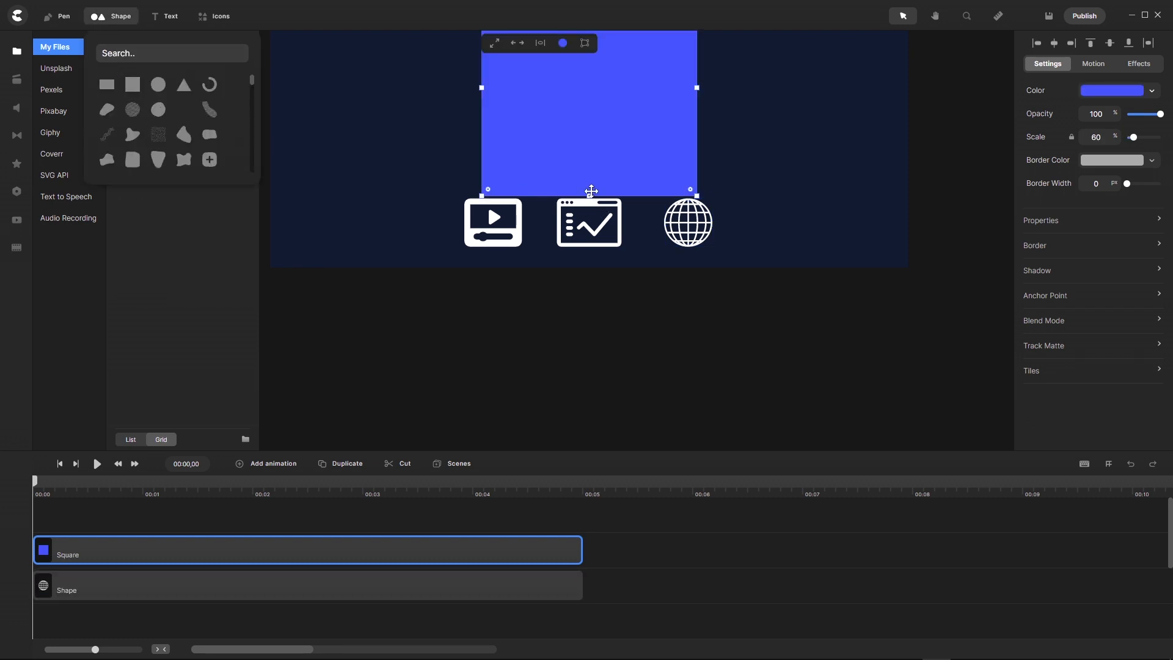
pyautogui.moveTo(589, 196); pyautogui.dragTo(592, 246)
pyautogui.scroll(-3, 593, 235)
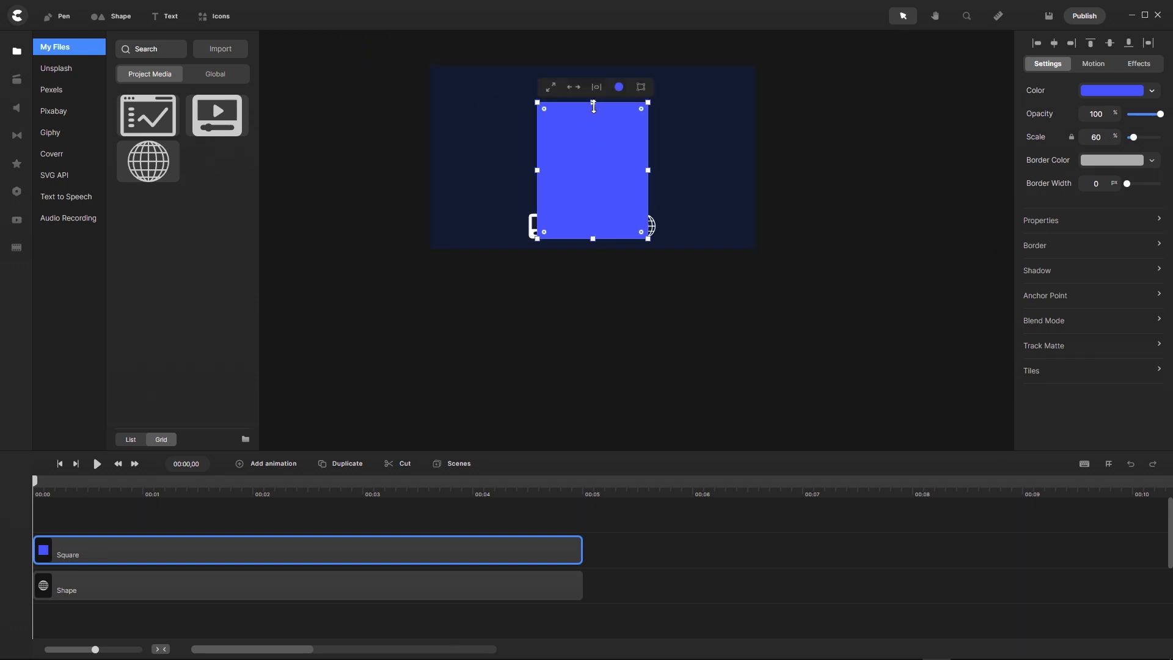
pyautogui.moveTo(593, 102); pyautogui.dragTo(602, 221)
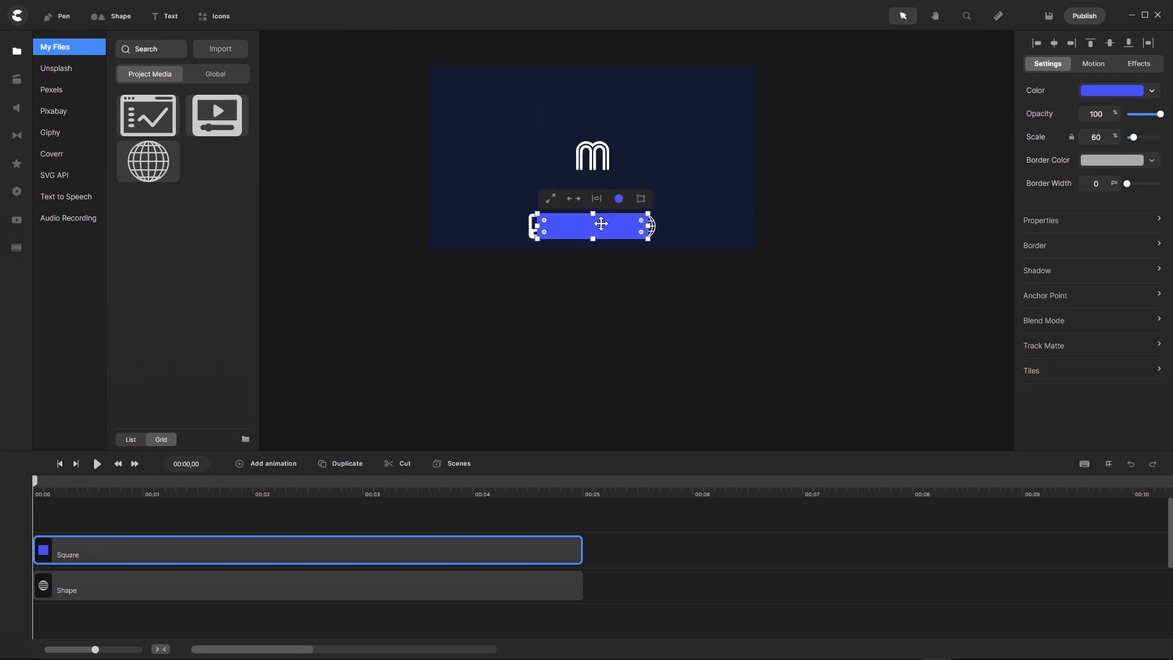
# - Adjust all four sides of the square so it exactly covers the chart icon's outline
pyautogui.scroll(3, 600, 222)
pyautogui.moveTo(430, 233); pyautogui.dragTo(539, 231)
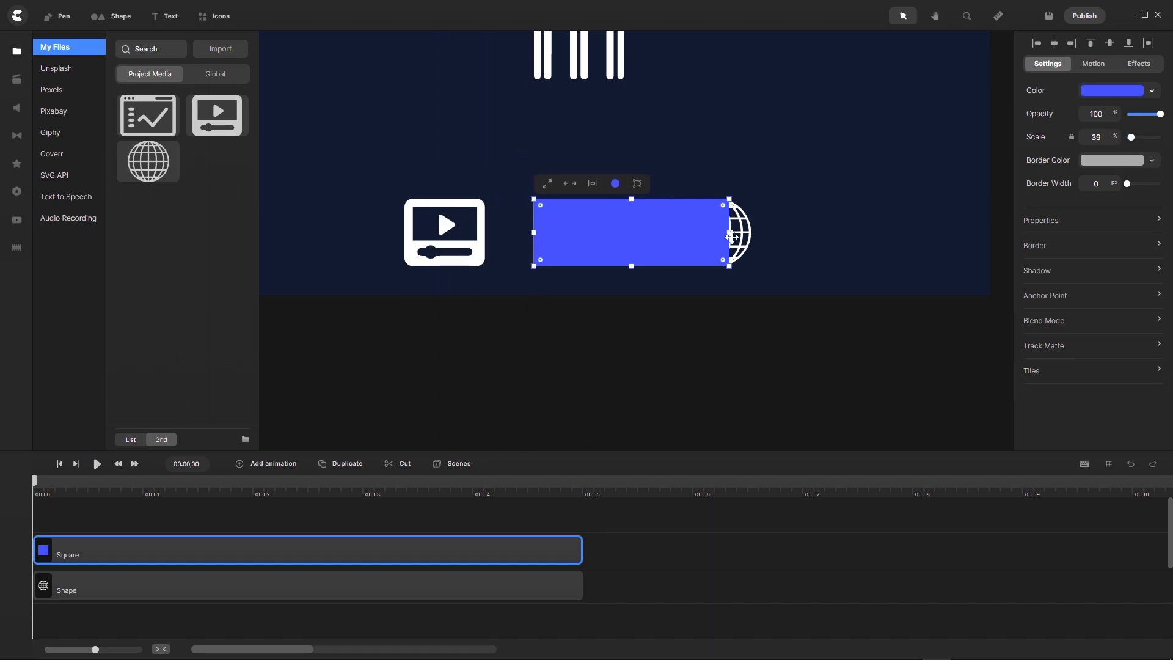
pyautogui.moveTo(730, 236); pyautogui.dragTo(618, 239)
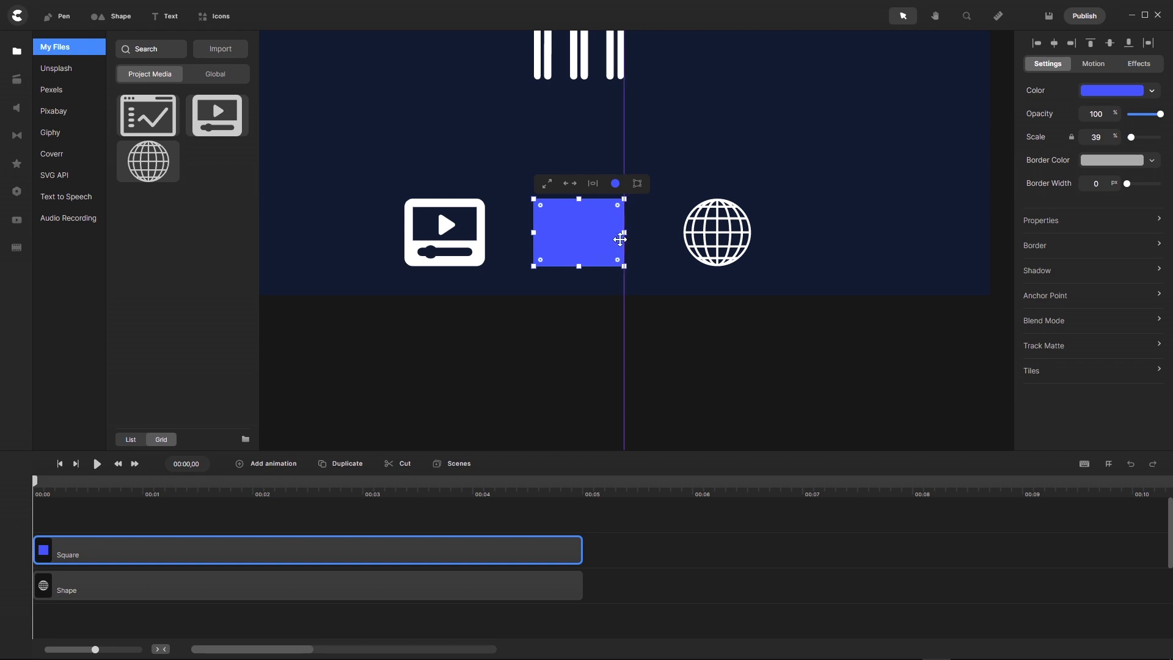
pyautogui.scroll(5, 565, 236)
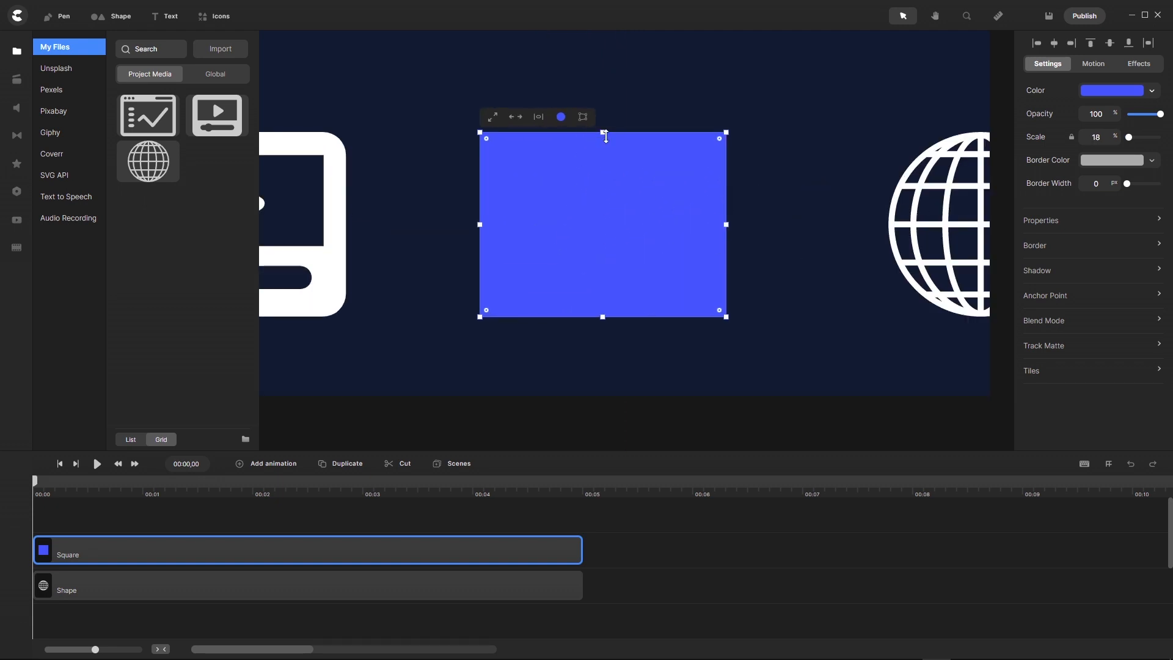
pyautogui.moveTo(602, 132); pyautogui.dragTo(602, 138)
pyautogui.moveTo(603, 314); pyautogui.dragTo(603, 317)
pyautogui.moveTo(485, 228); pyautogui.dragTo(485, 226)
pyautogui.moveTo(727, 225); pyautogui.dragTo(726, 226)
pyautogui.scroll(-3, 670, 228)
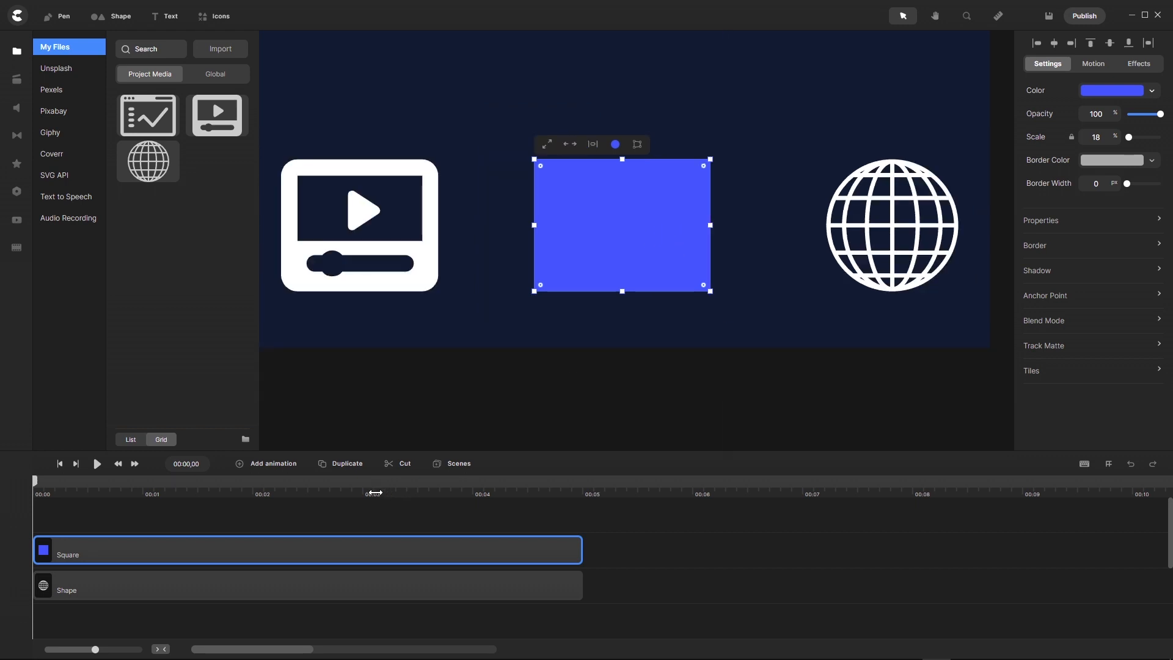
# - Move the square layer to the empty track below the globe layer and duplicate it
pyautogui.moveTo(236, 548); pyautogui.dragTo(208, 619)
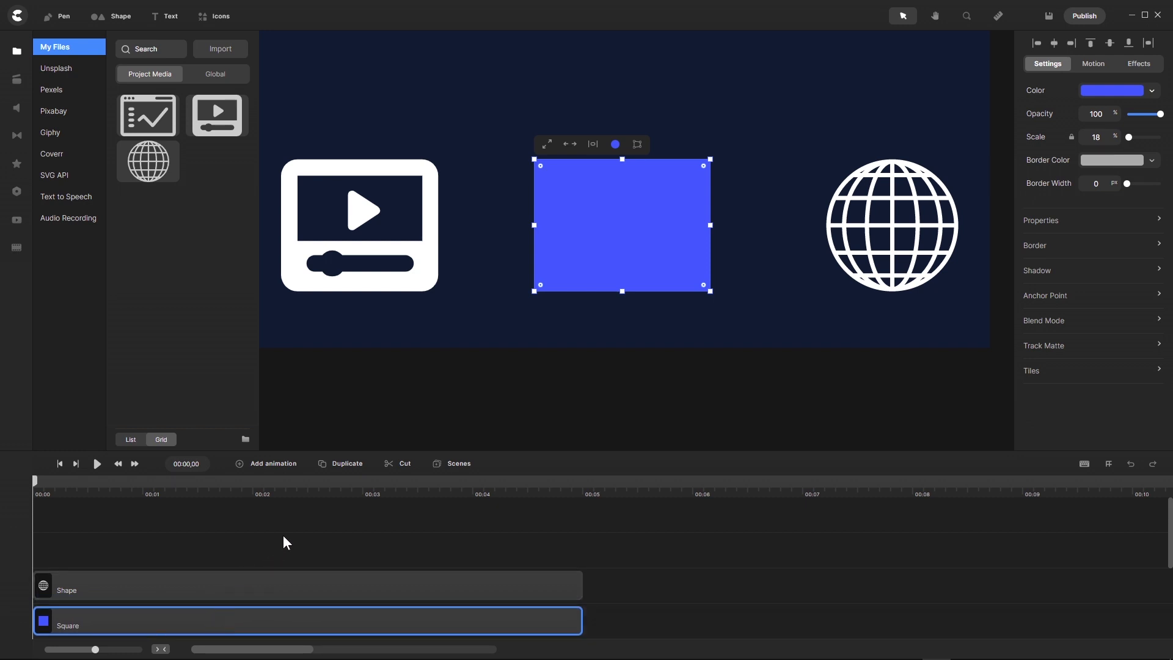
pyautogui.scroll(-1, 325, 512)
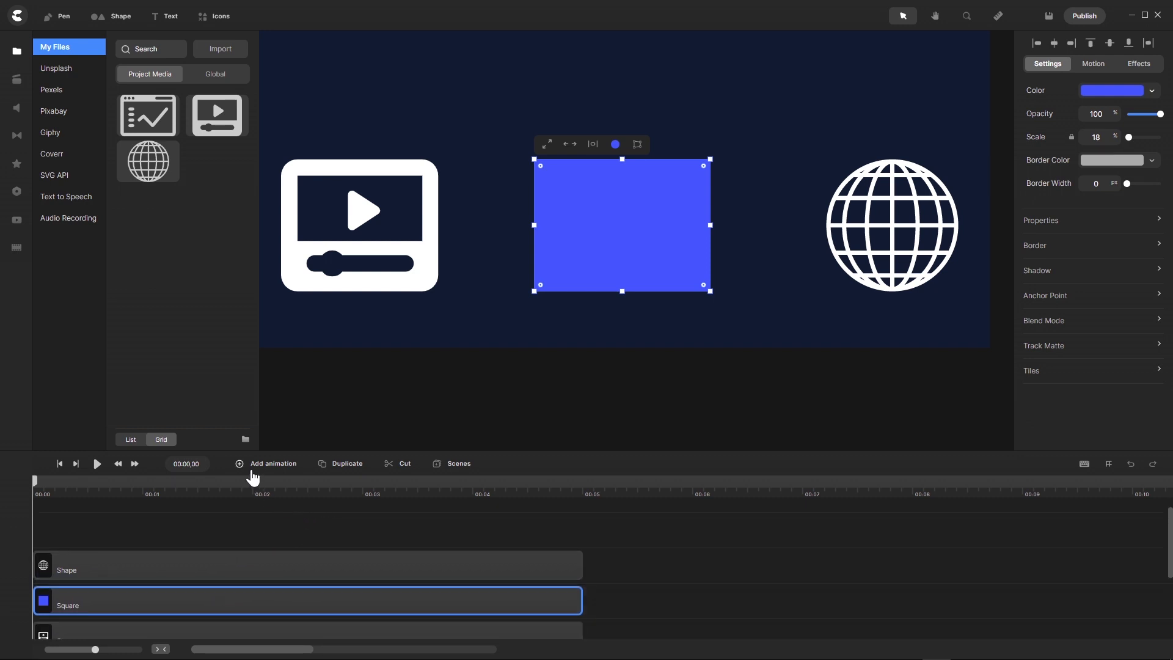
pyautogui.click(325, 464)
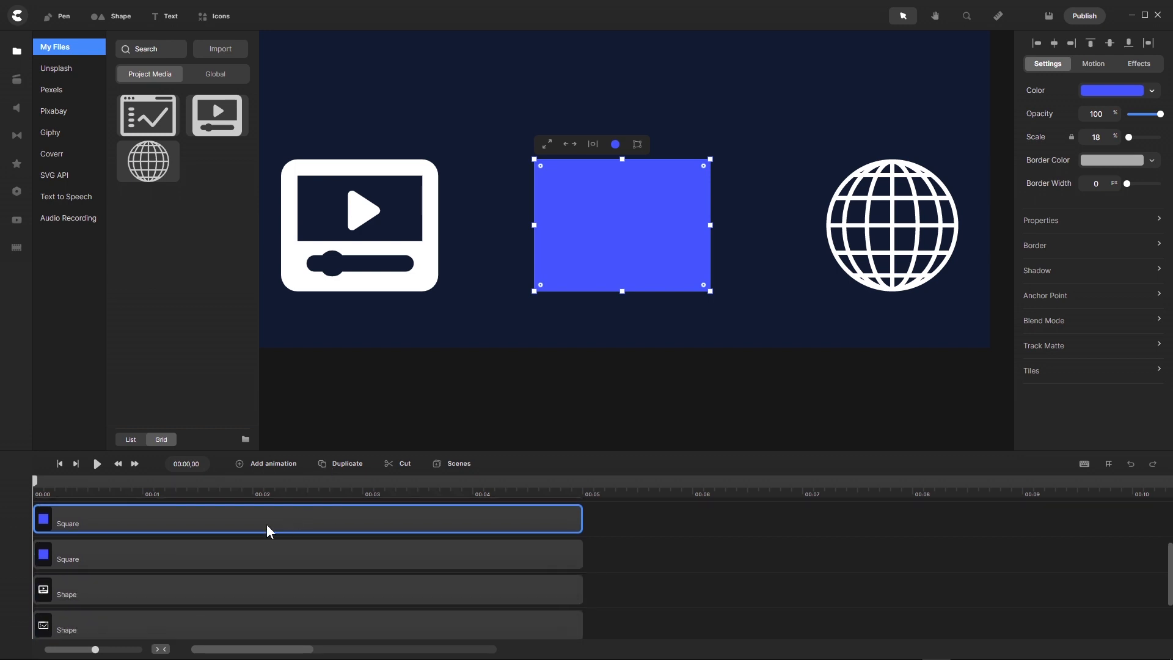
# - Add a track below the video player layer and move one of the square layers onto it
pyautogui.click(199, 582)
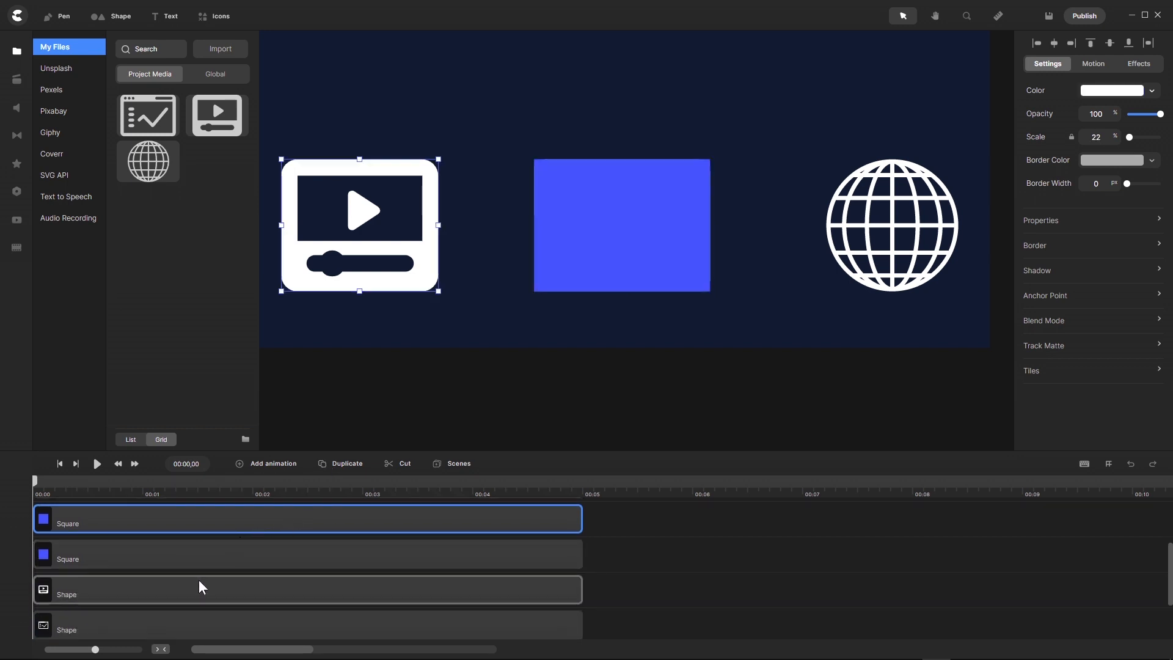
pyautogui.click(592, 585)
pyautogui.rightClick(593, 585)
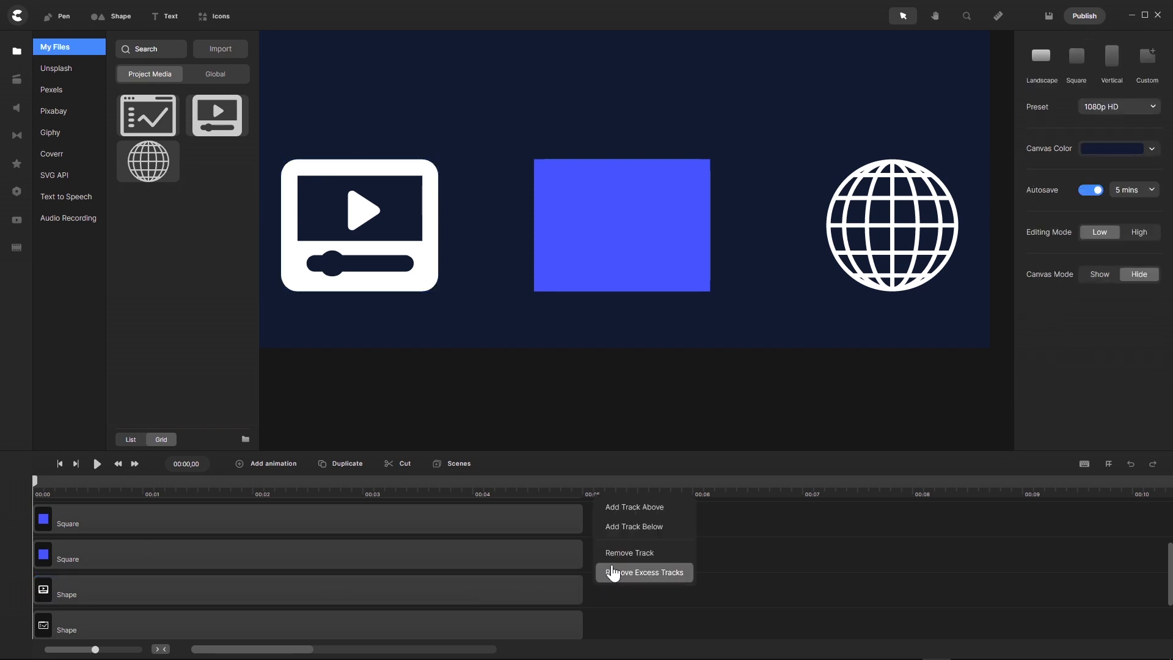
pyautogui.click(624, 526)
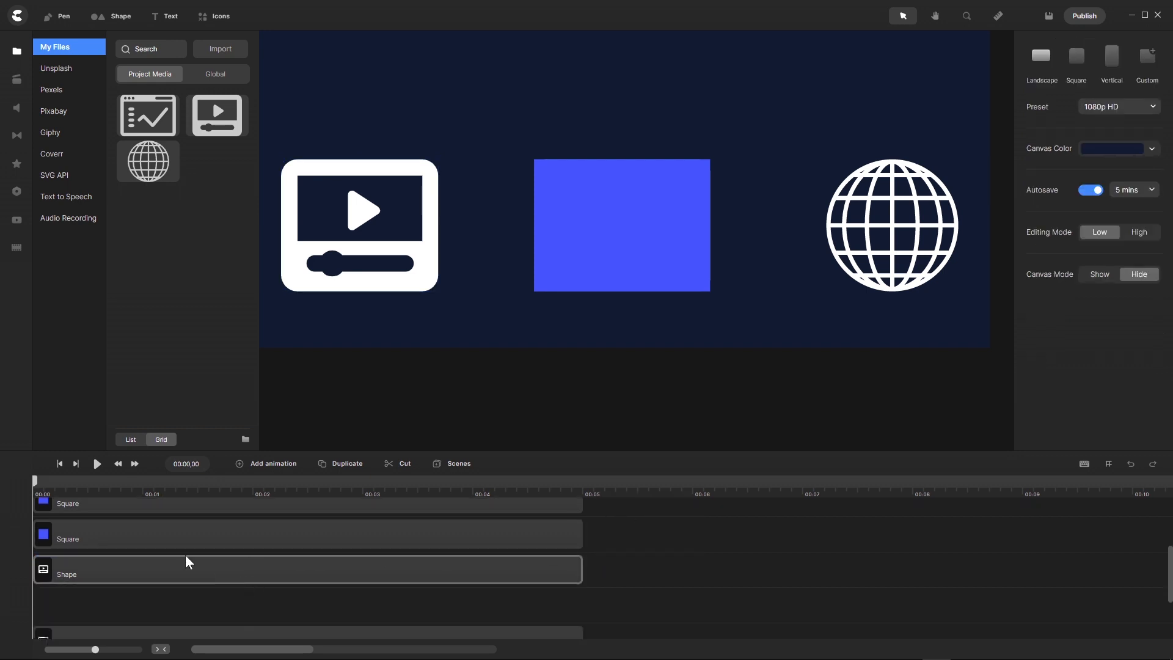
pyautogui.moveTo(171, 531); pyautogui.dragTo(137, 603)
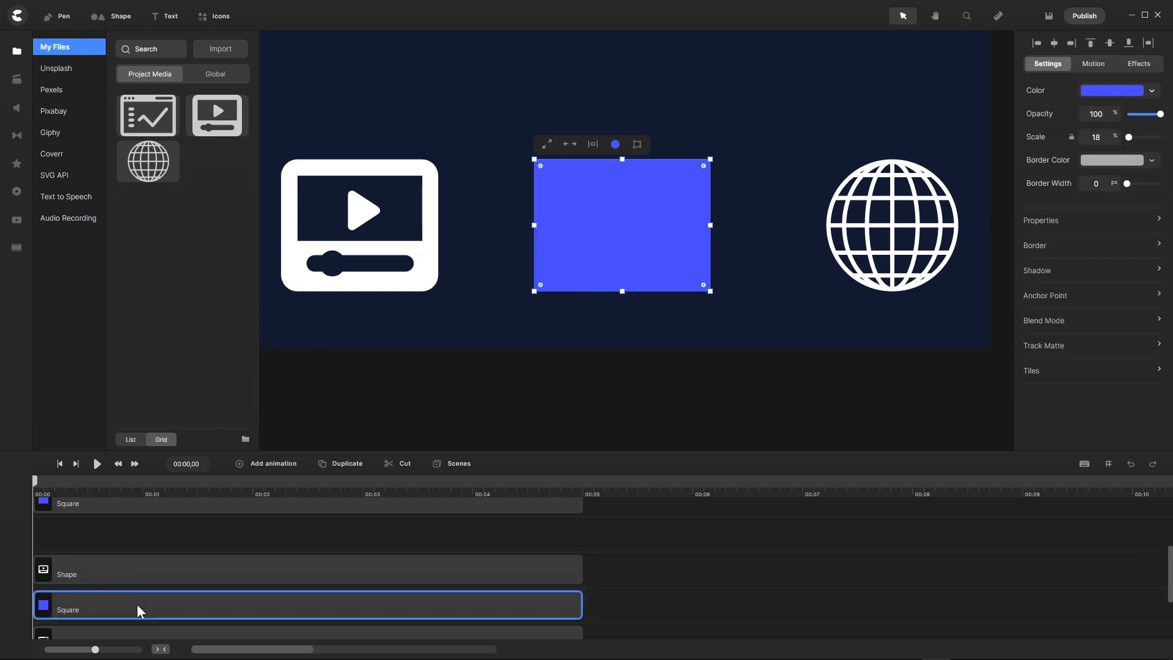
# - Remove the excess empty tracks from the timeline
pyautogui.click(307, 532)
pyautogui.rightClick(313, 529)
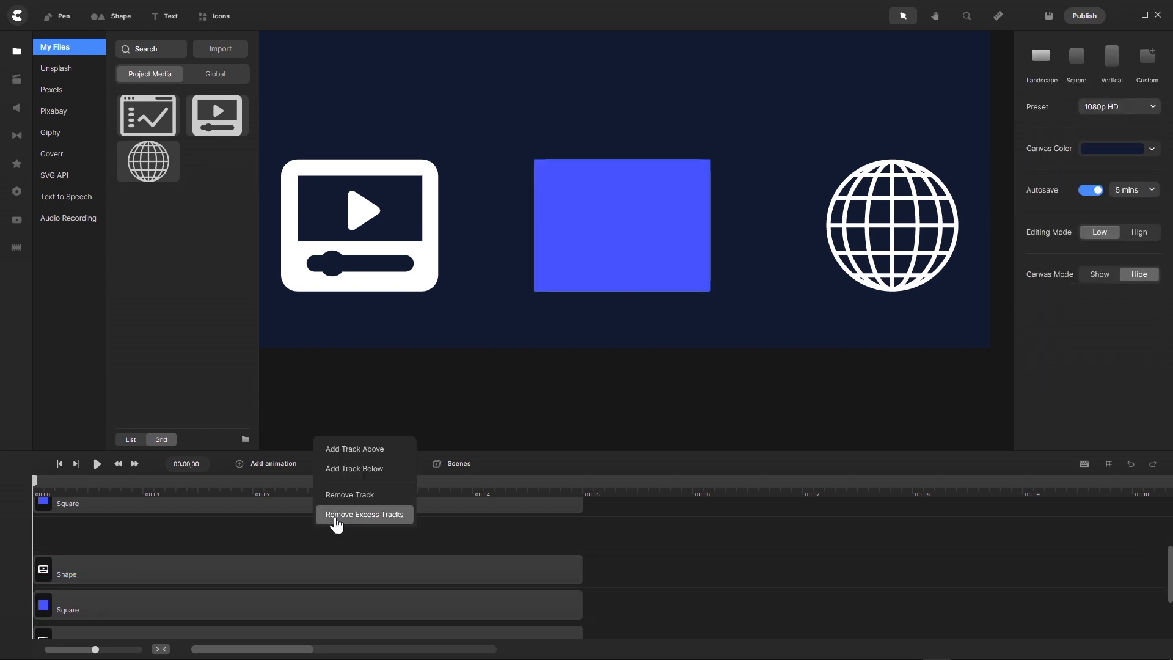
pyautogui.click(334, 516)
pyautogui.scroll(1, 274, 536)
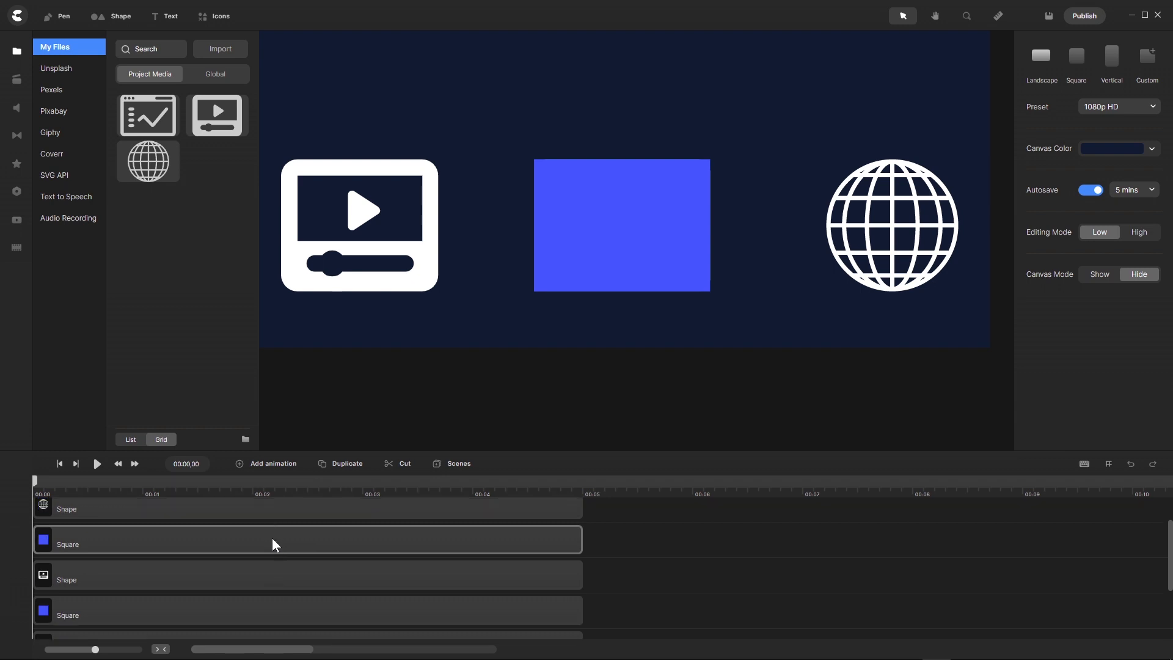
# - Center the square below the globe layer behind the globe icon, and the other square behind the video player icon
pyautogui.click(233, 543)
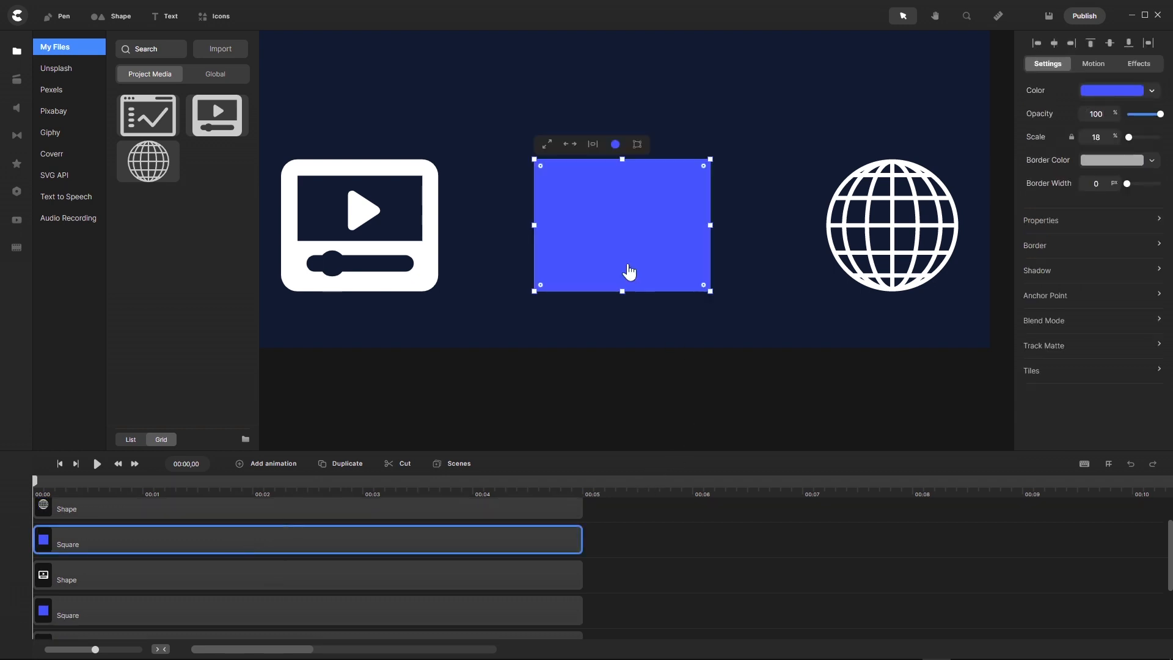
pyautogui.moveTo(623, 231); pyautogui.dragTo(884, 225)
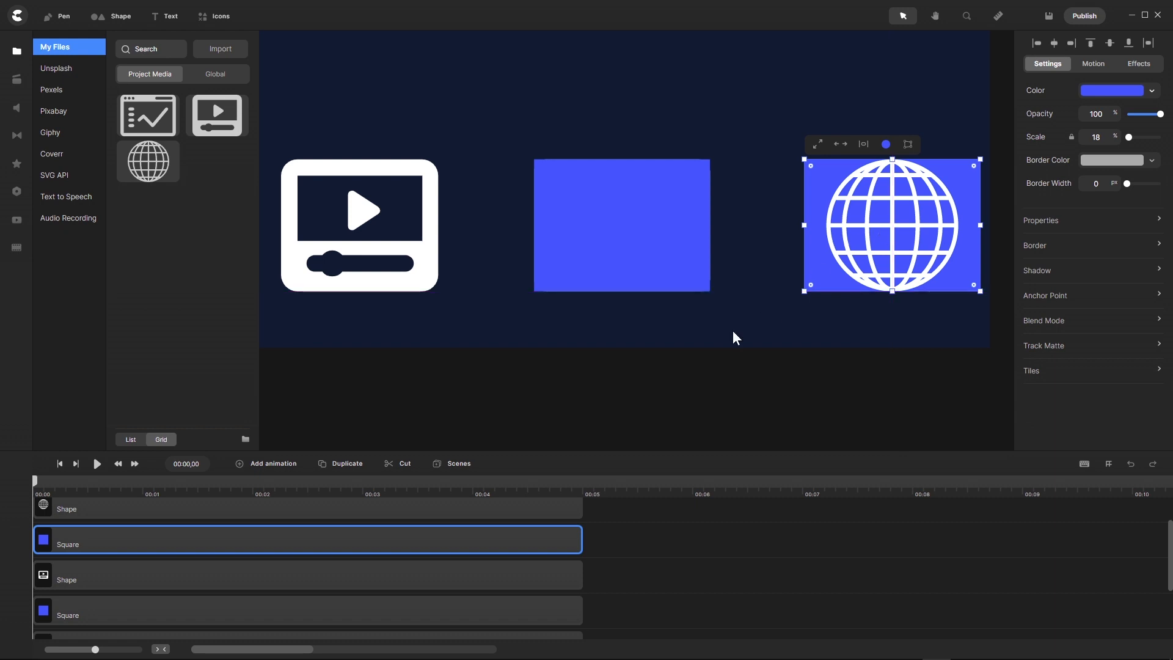
pyautogui.click(179, 609)
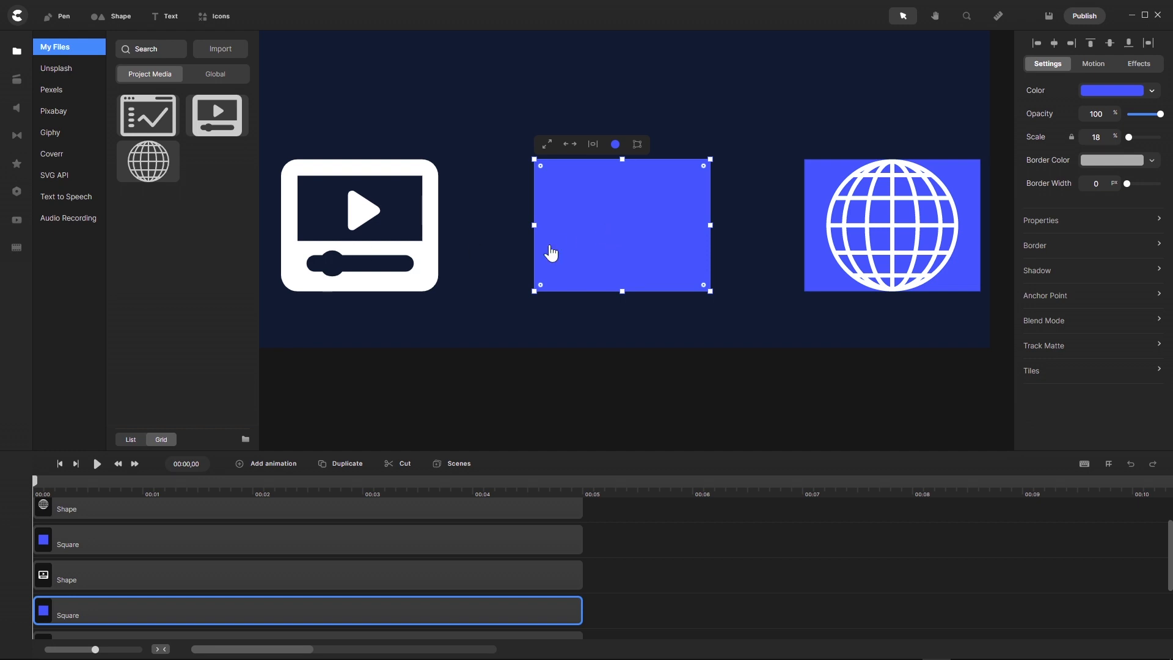
pyautogui.moveTo(649, 238); pyautogui.dragTo(387, 228)
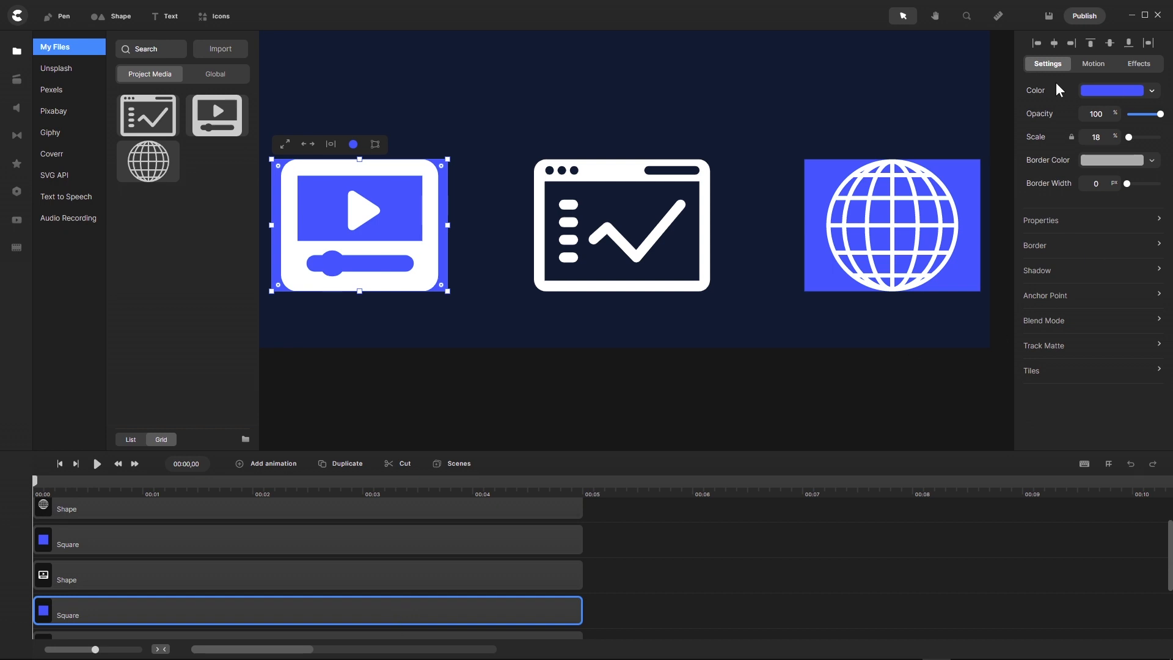
pyautogui.click(1149, 93)
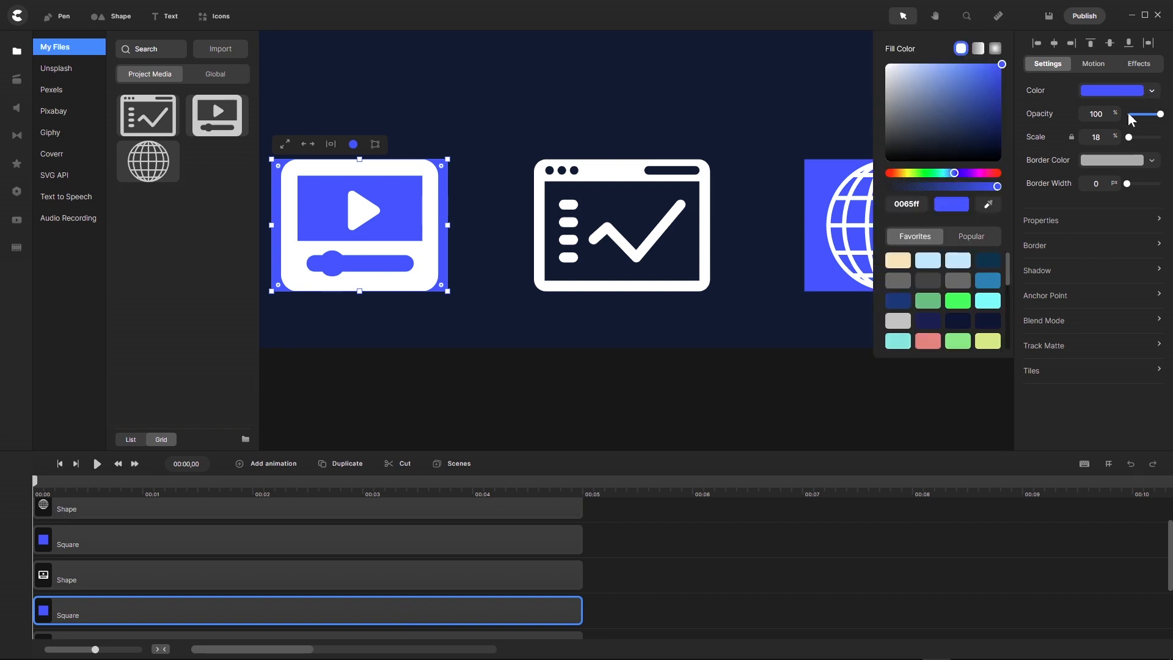
pyautogui.click(1055, 127)
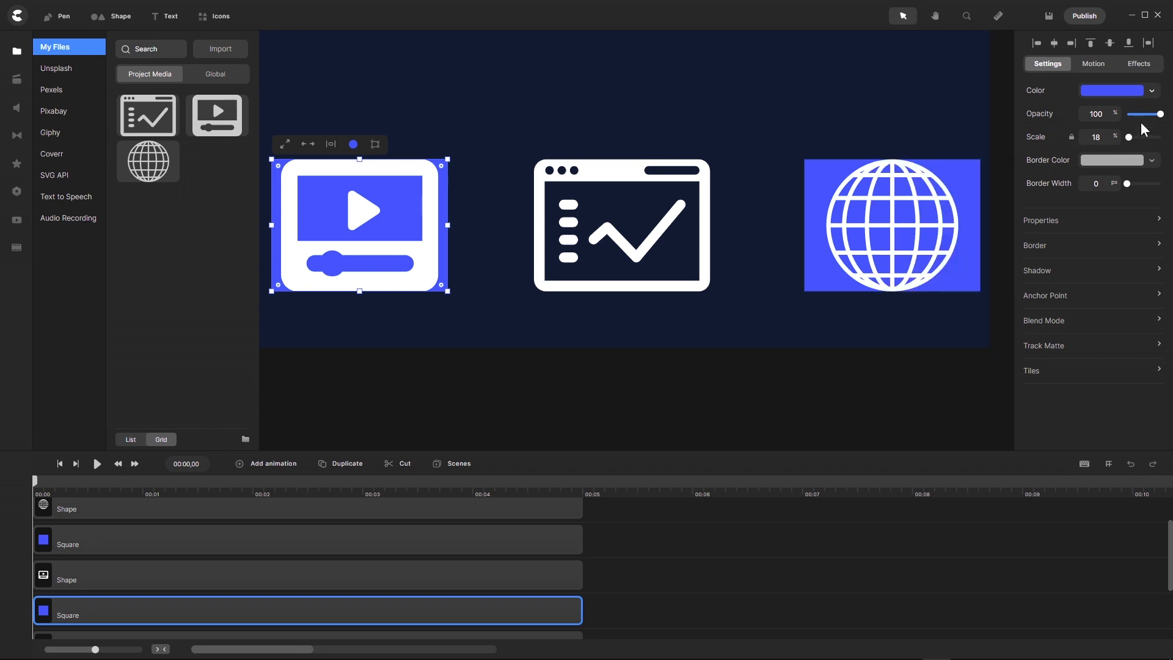
# - Set the opacity of the squares behind the video player and globe icons to 0%
pyautogui.moveTo(1156, 114); pyautogui.dragTo(1062, 122)
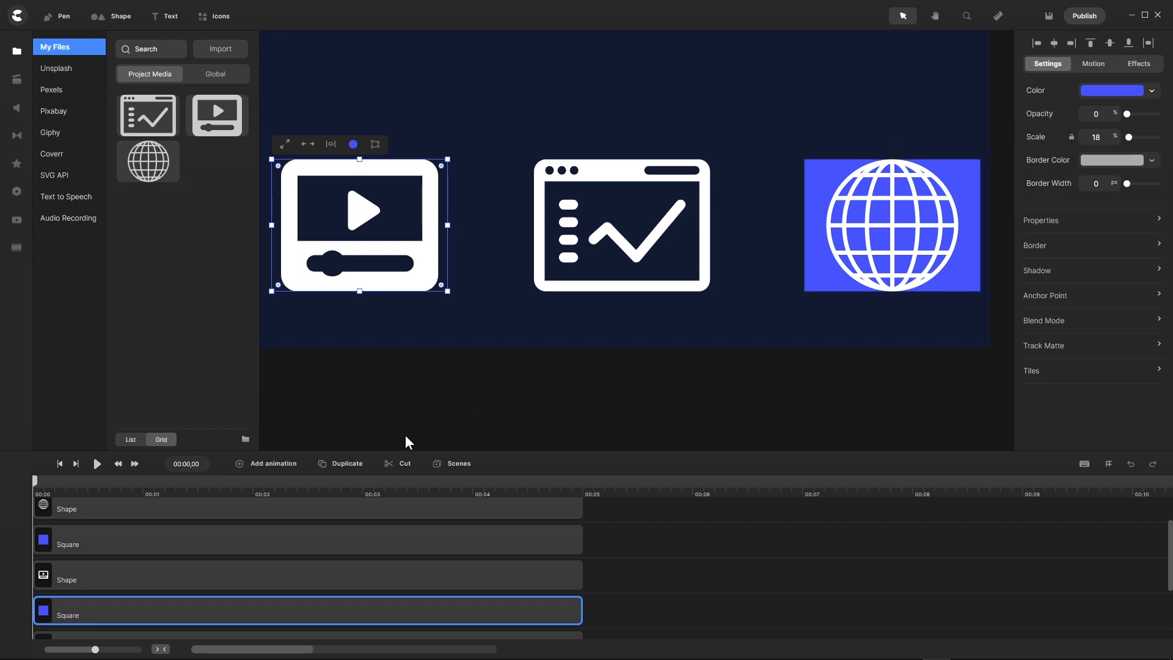
pyautogui.click(213, 537)
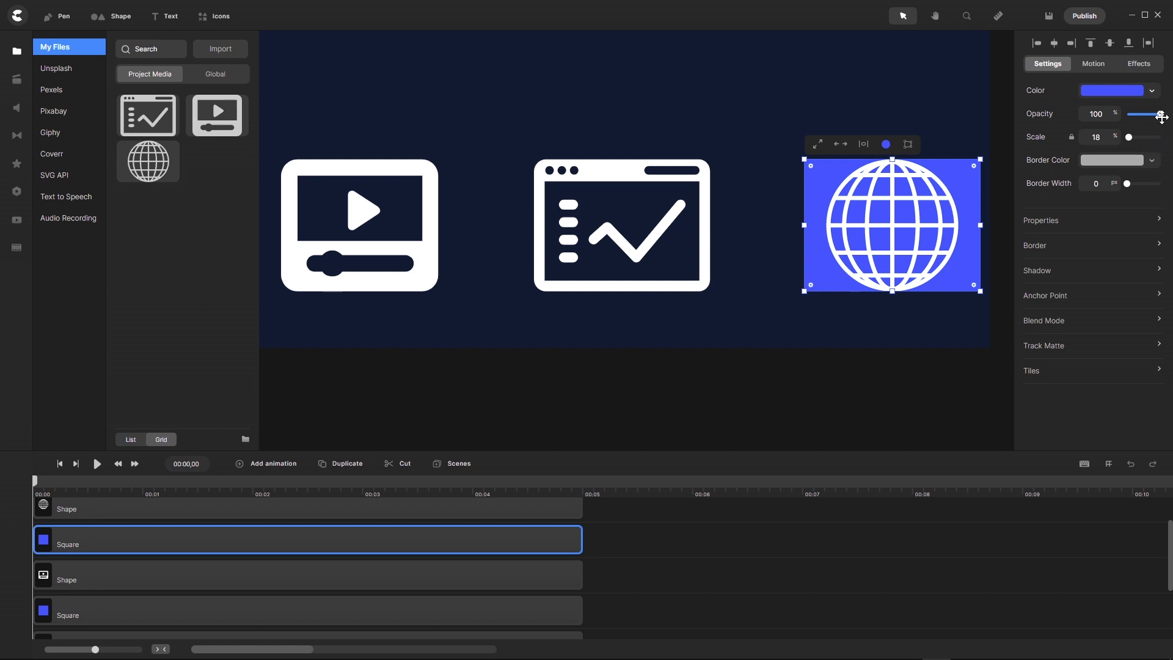
pyautogui.moveTo(1160, 114); pyautogui.dragTo(1126, 115)
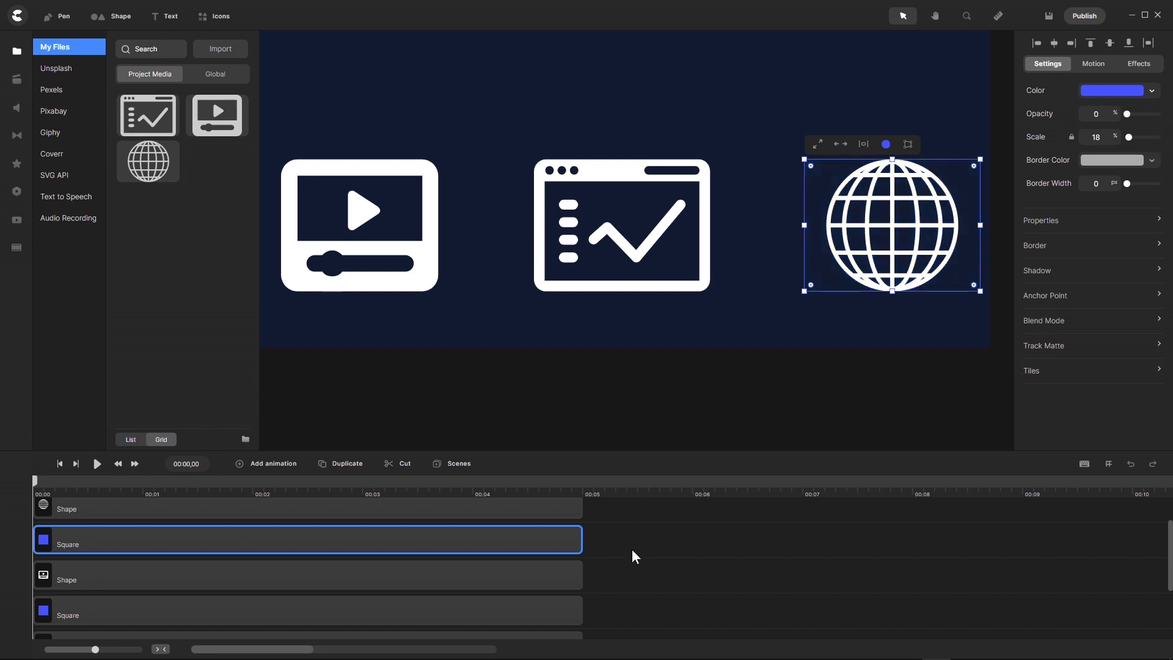
# - Group the globe icon layer with its transparent square layer
pyautogui.scroll(1, 634, 550)
pyautogui.moveTo(599, 514); pyautogui.dragTo(510, 560)
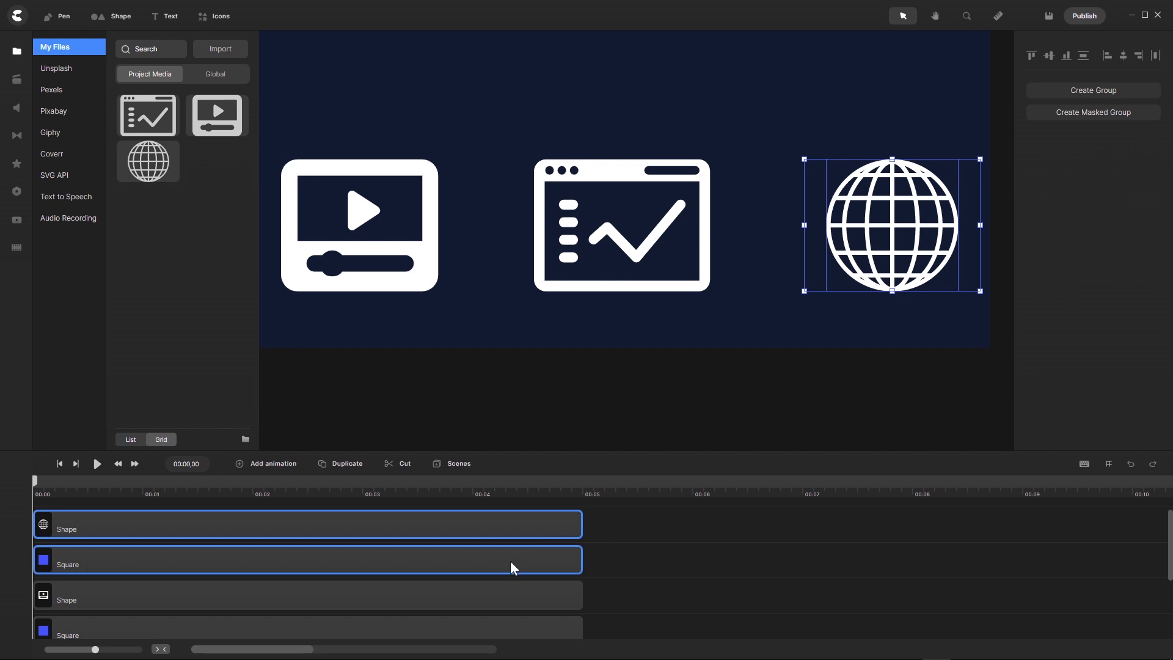
pyautogui.rightClick(503, 524)
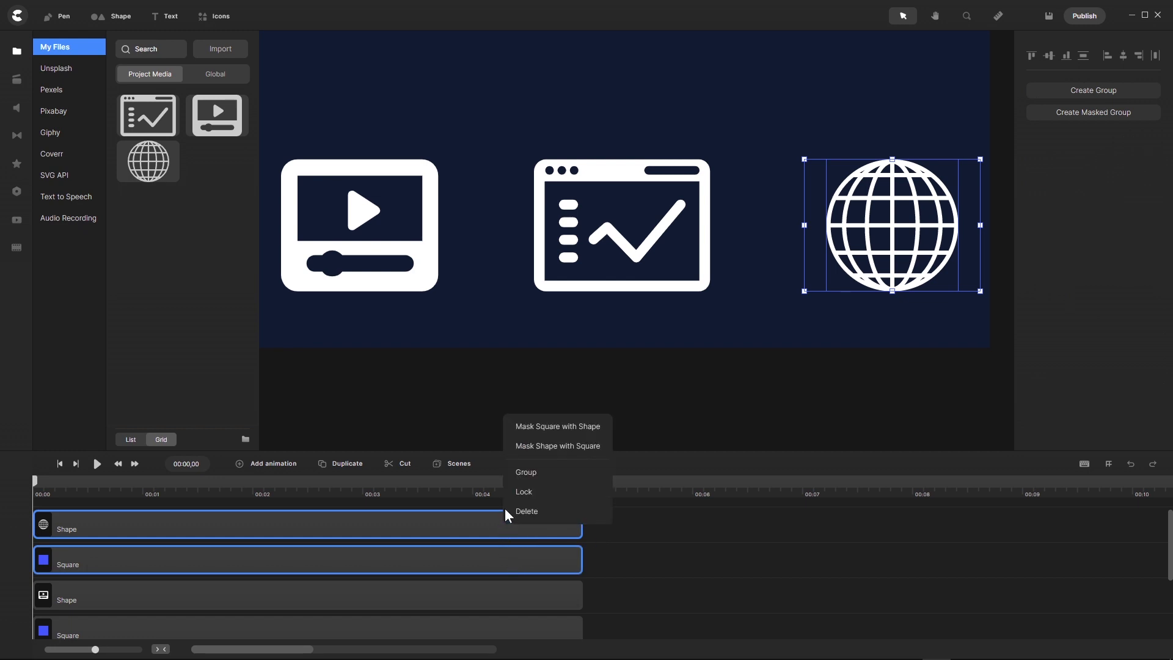
pyautogui.click(526, 481)
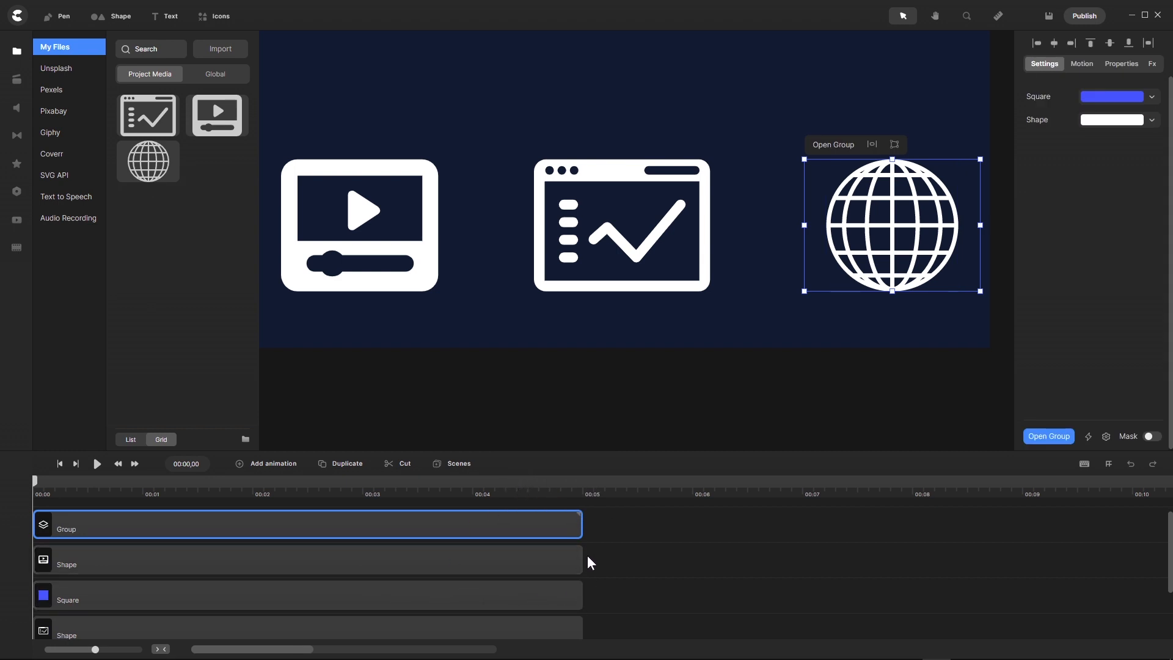
# - Group the video player icon layer with the transparent square layer beneath it
pyautogui.moveTo(599, 554); pyautogui.dragTo(527, 599)
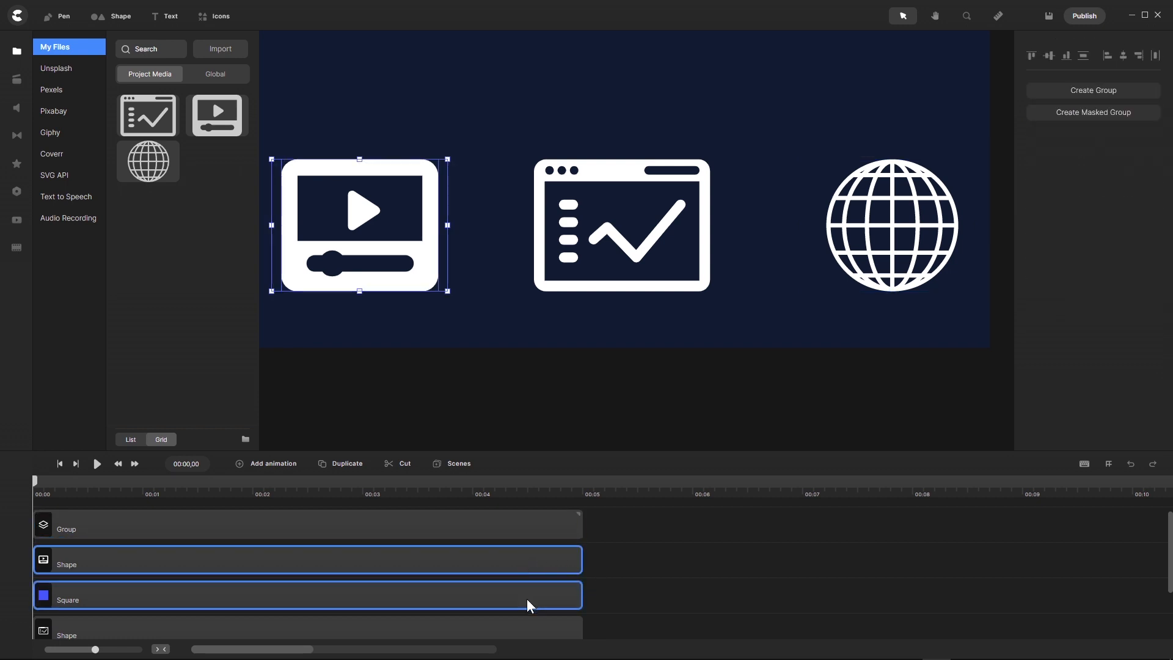
pyautogui.rightClick(512, 559)
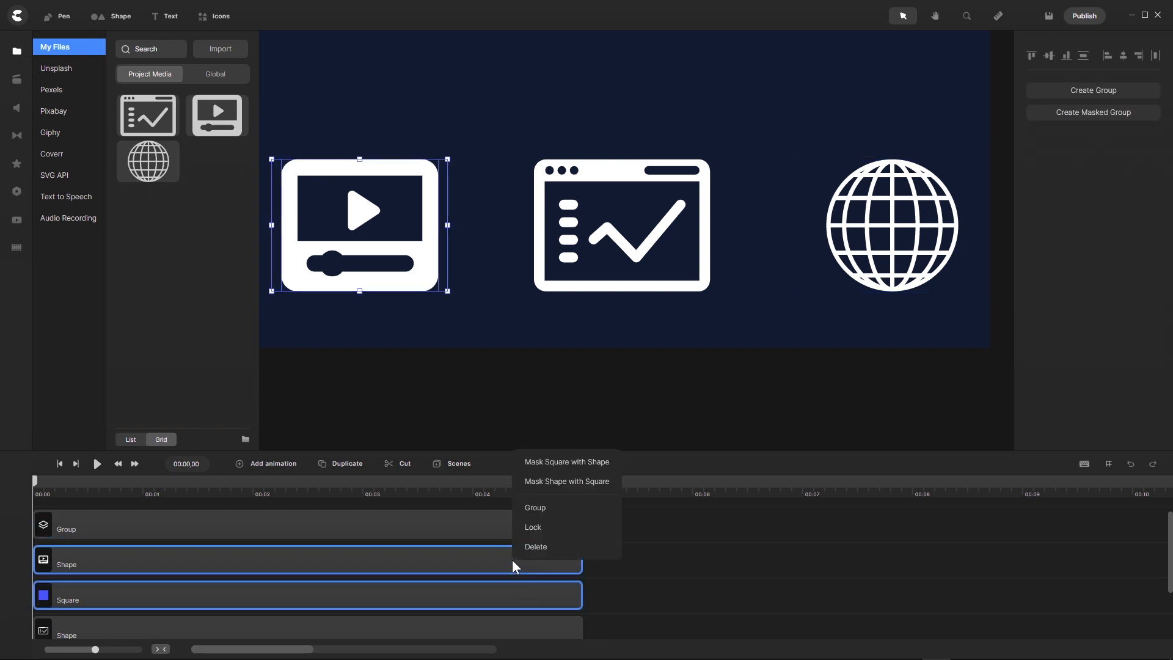
pyautogui.click(534, 507)
pyautogui.scroll(-2, 701, 582)
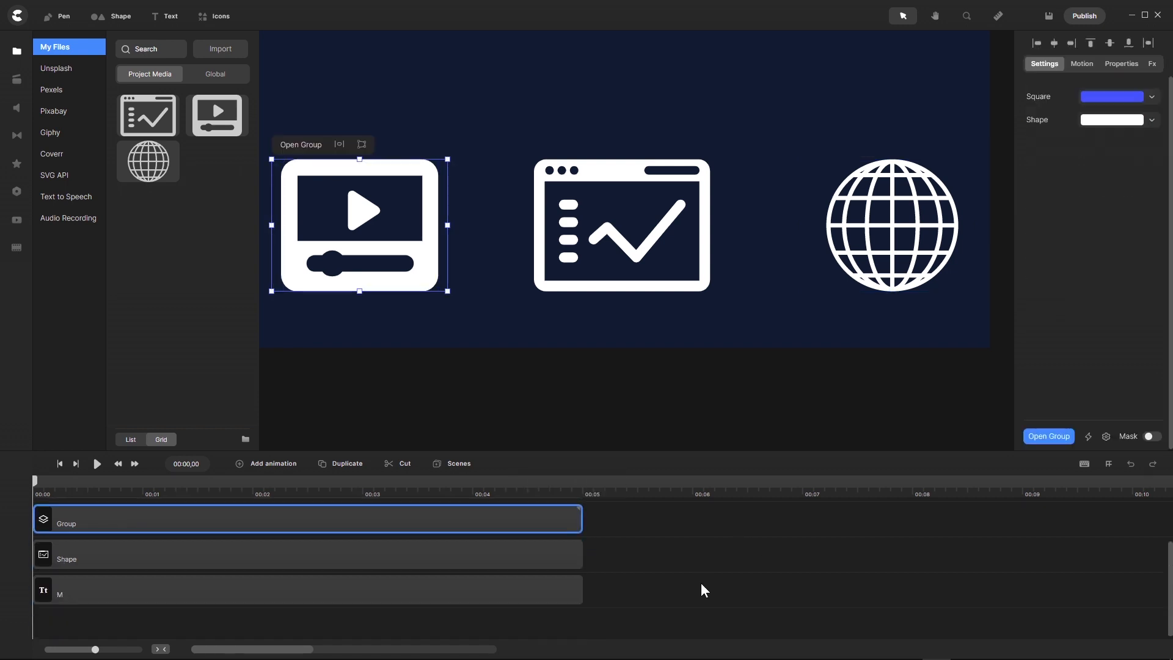
pyautogui.scroll(1, 701, 582)
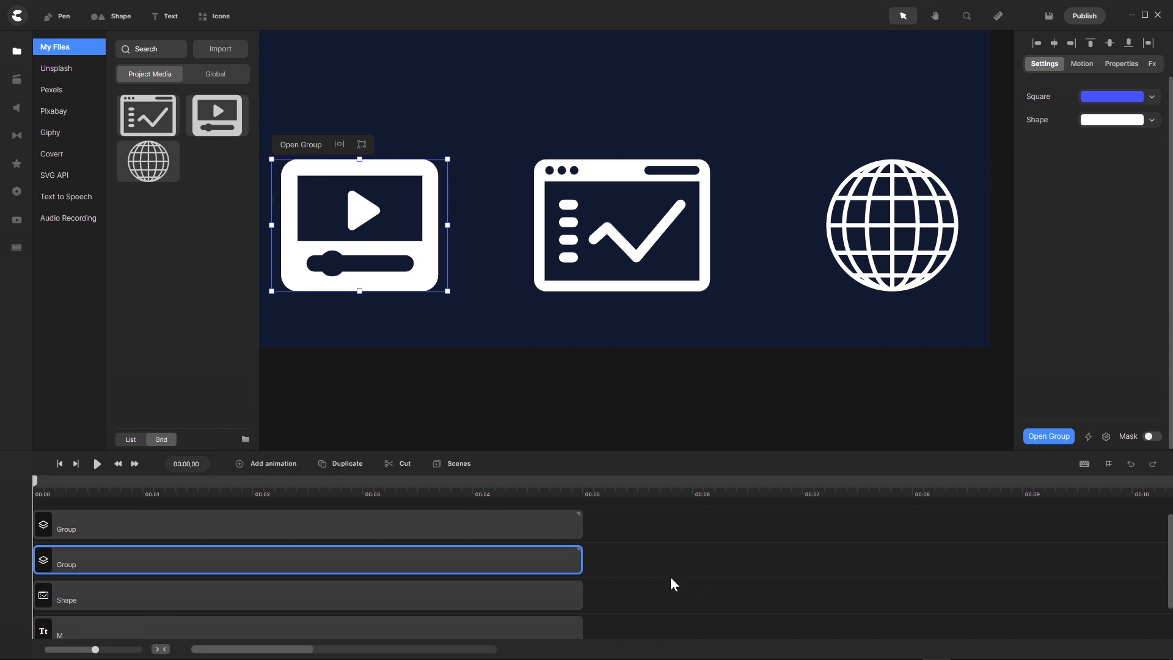
pyautogui.scroll(-1, 671, 578)
pyautogui.scroll(1, 671, 578)
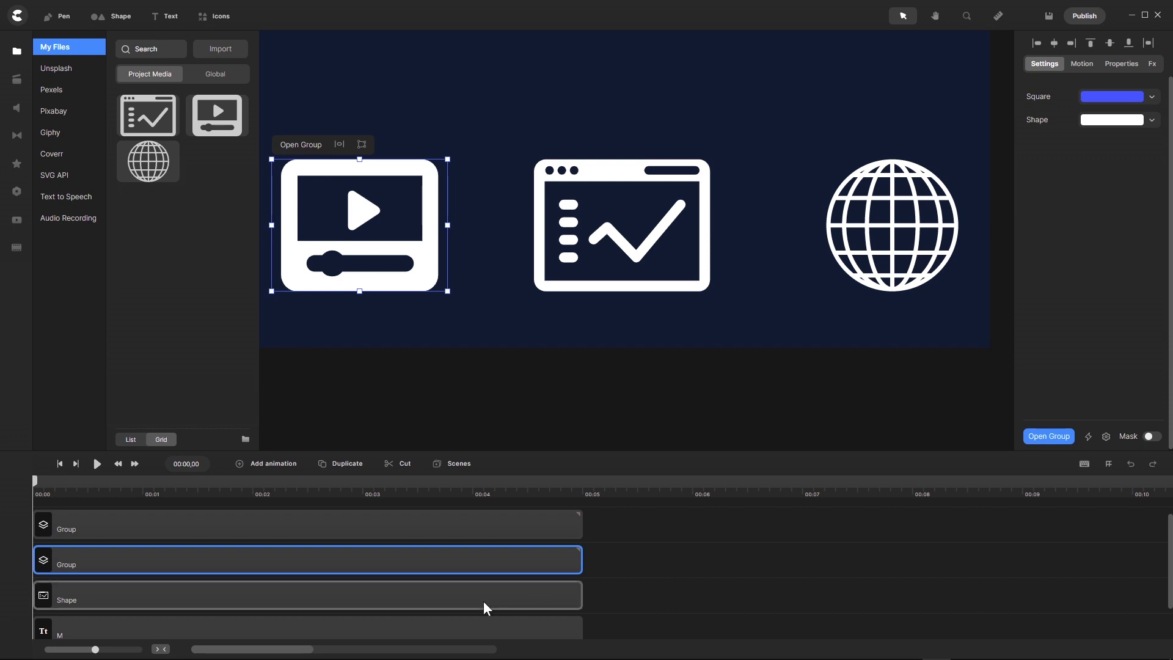
# - Take a snapshot of the globe group, the video player group and the chart shape layer for the project media
pyautogui.click(90, 525)
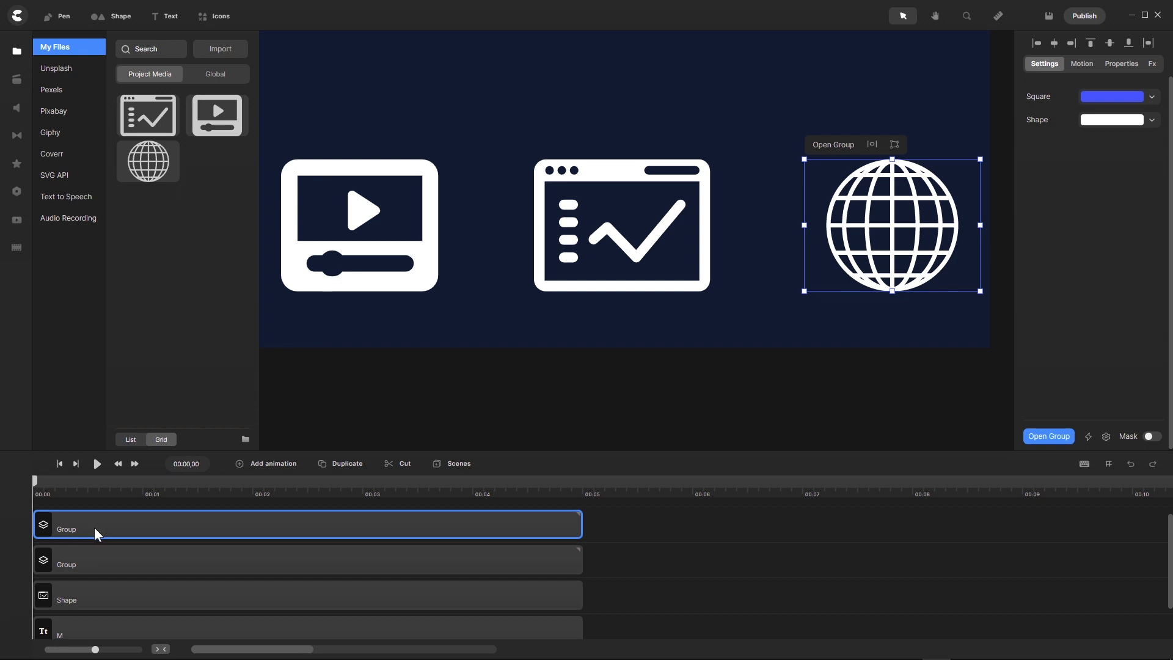
pyautogui.rightClick(94, 525)
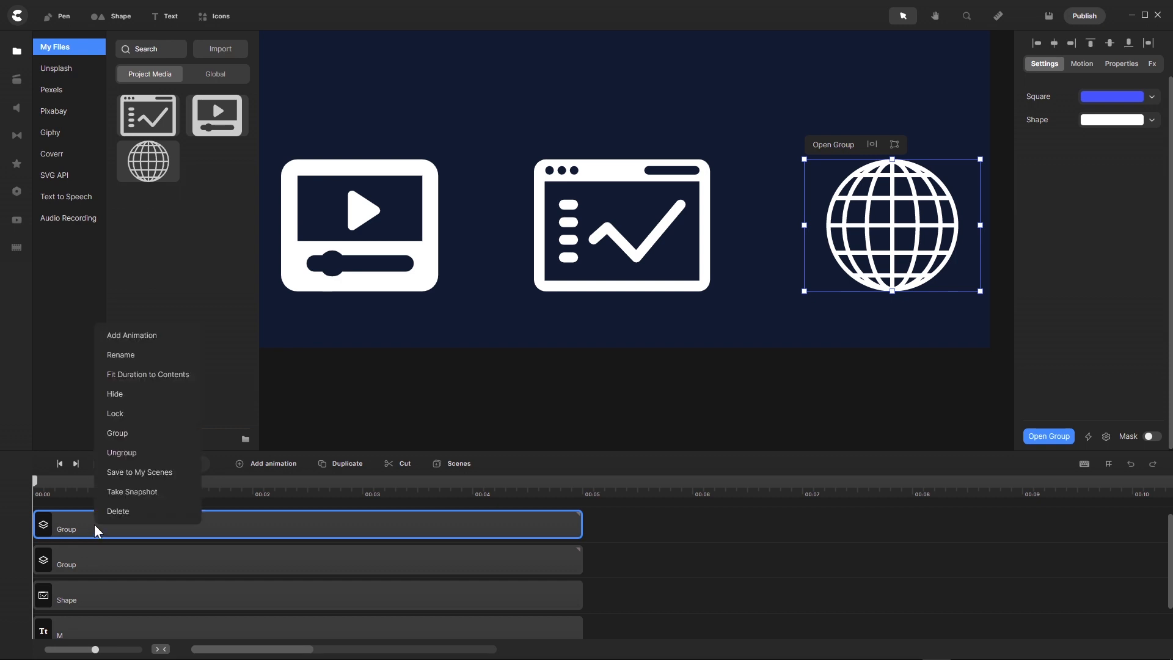
pyautogui.click(135, 493)
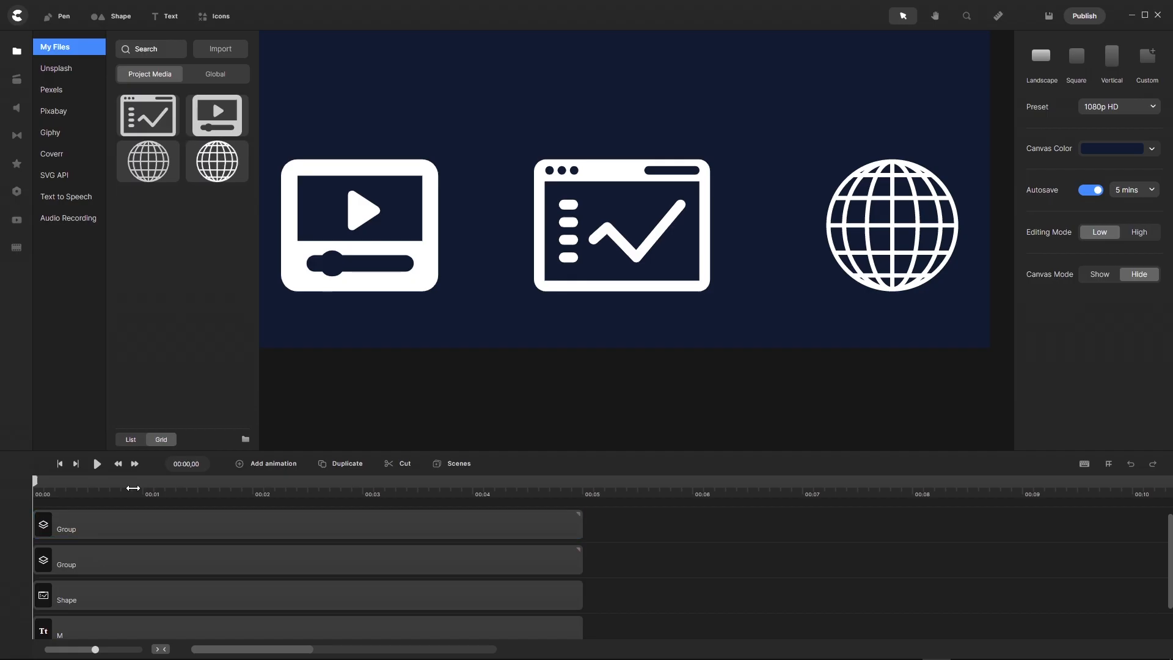
pyautogui.click(126, 563)
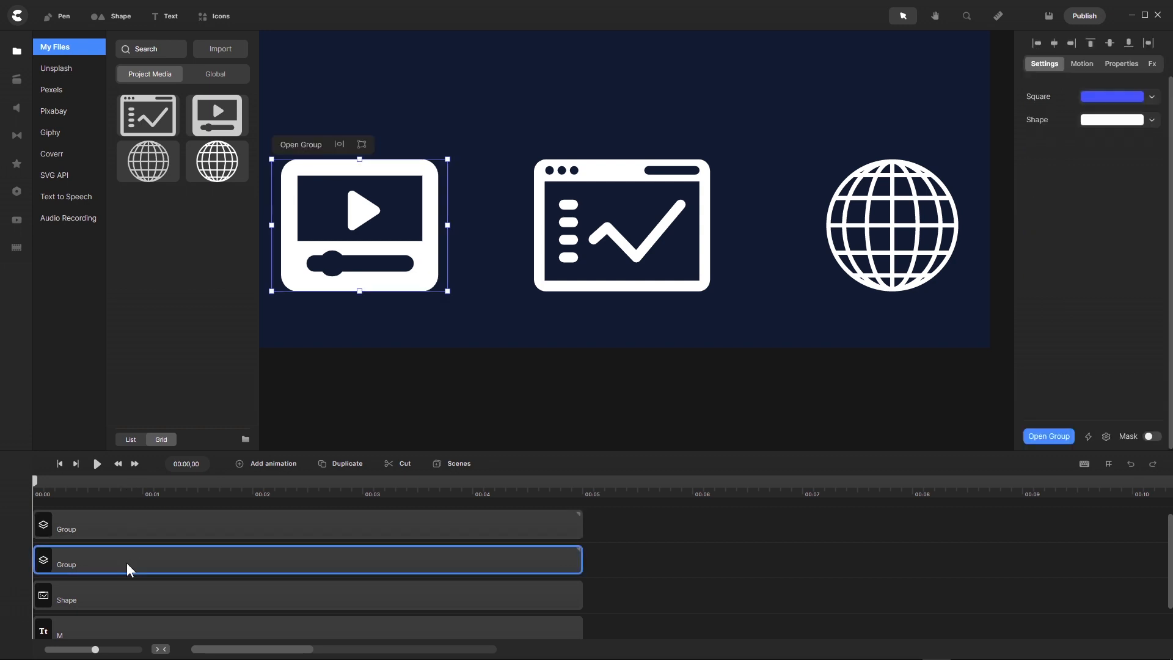
pyautogui.rightClick(126, 563)
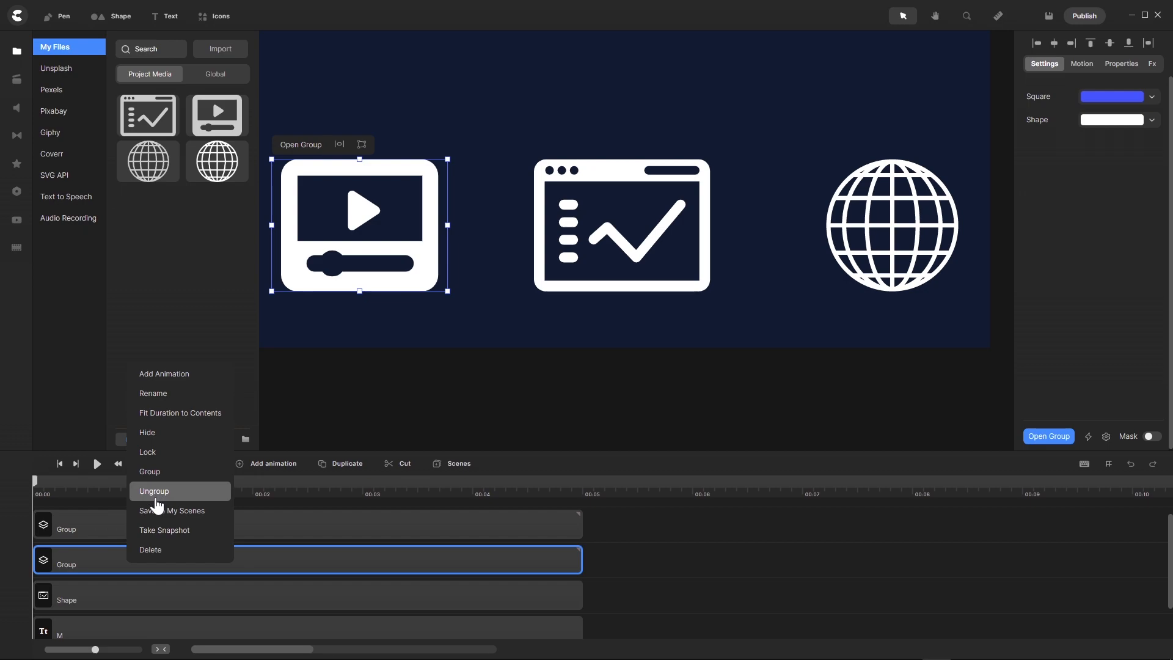
pyautogui.click(163, 531)
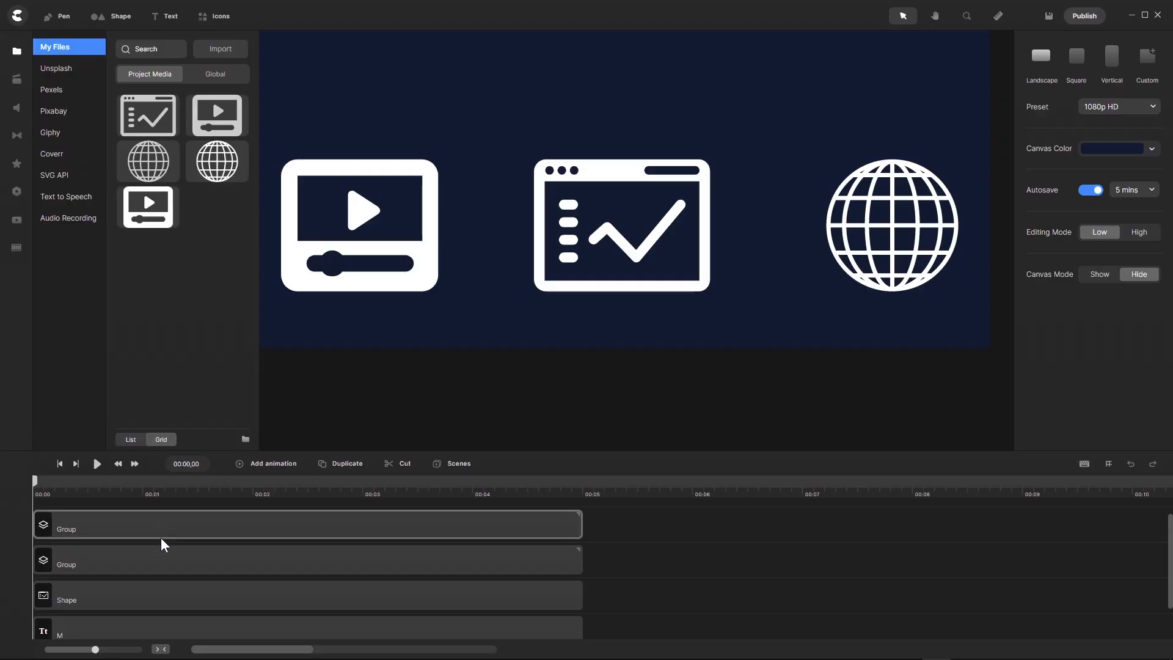
pyautogui.click(130, 596)
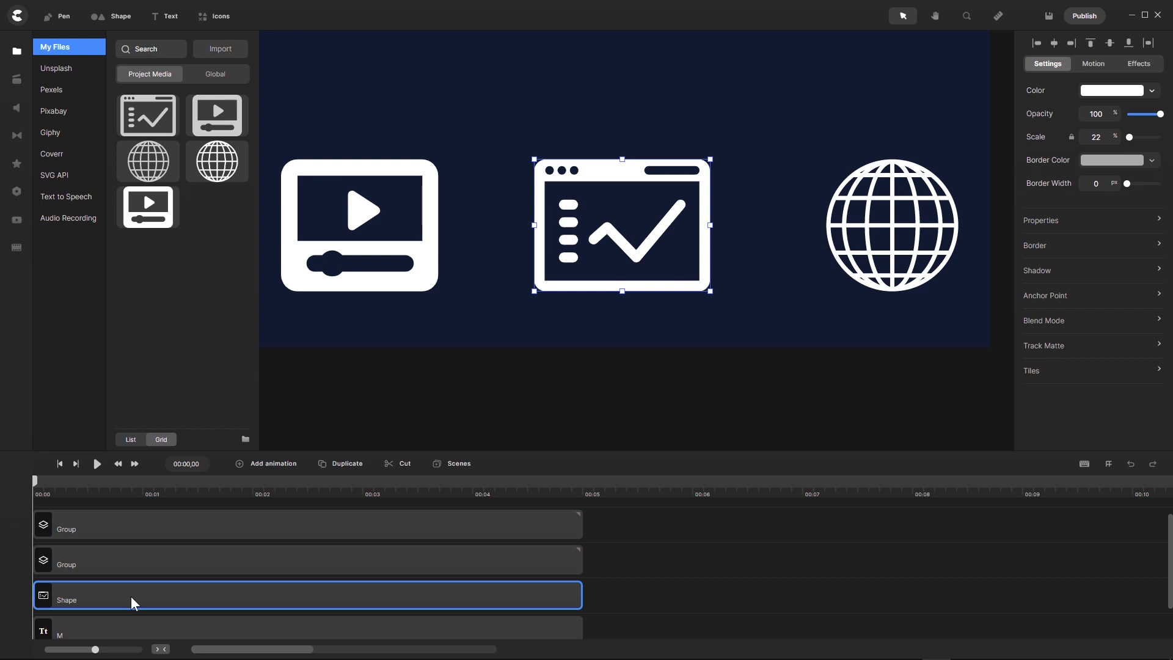
pyautogui.rightClick(131, 597)
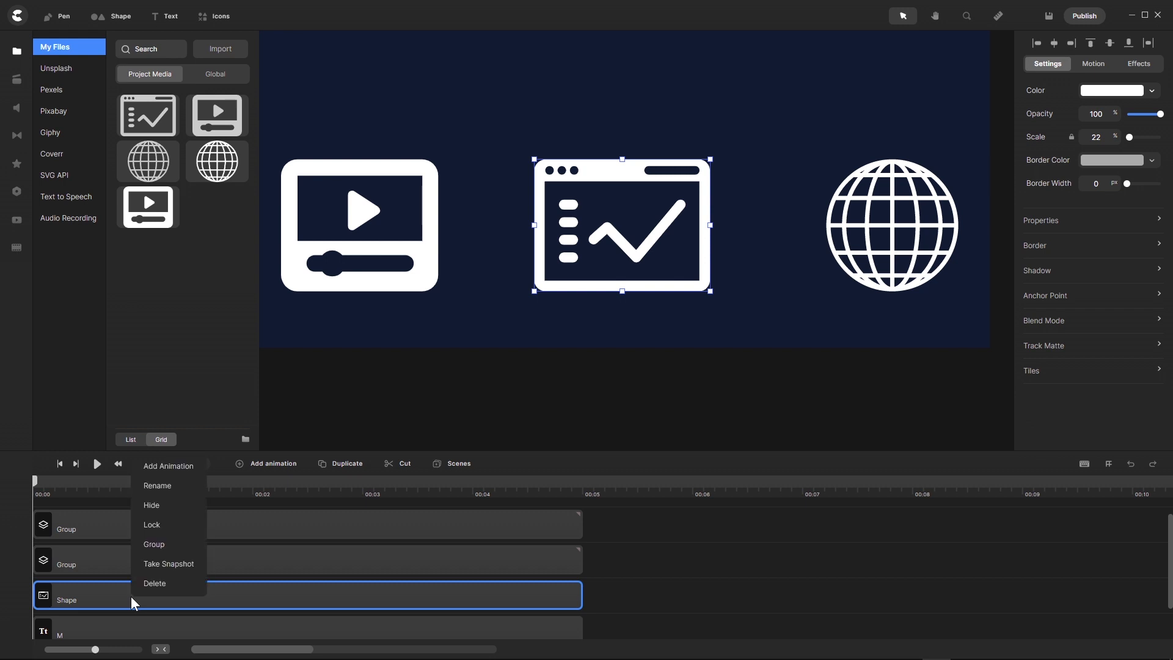
pyautogui.click(155, 563)
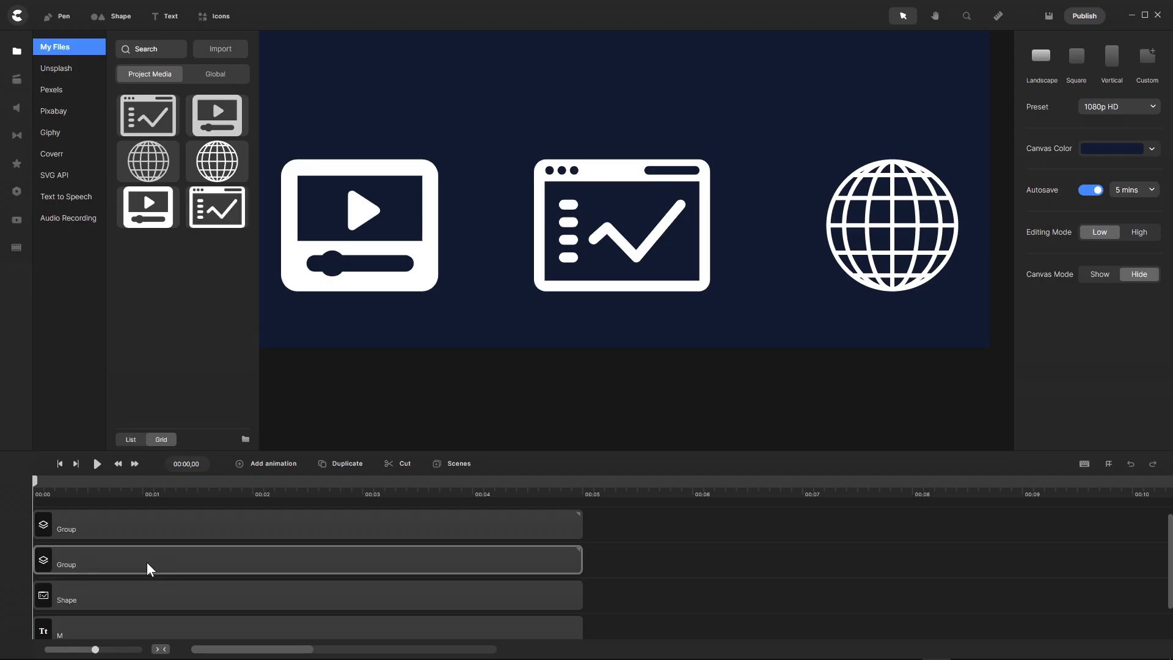
# - Delete the three icon layers from the timeline and the three original icon files from the project media, keeping the snapshots
pyautogui.moveTo(629, 517); pyautogui.dragTo(523, 602)
pyautogui.press('Delete')
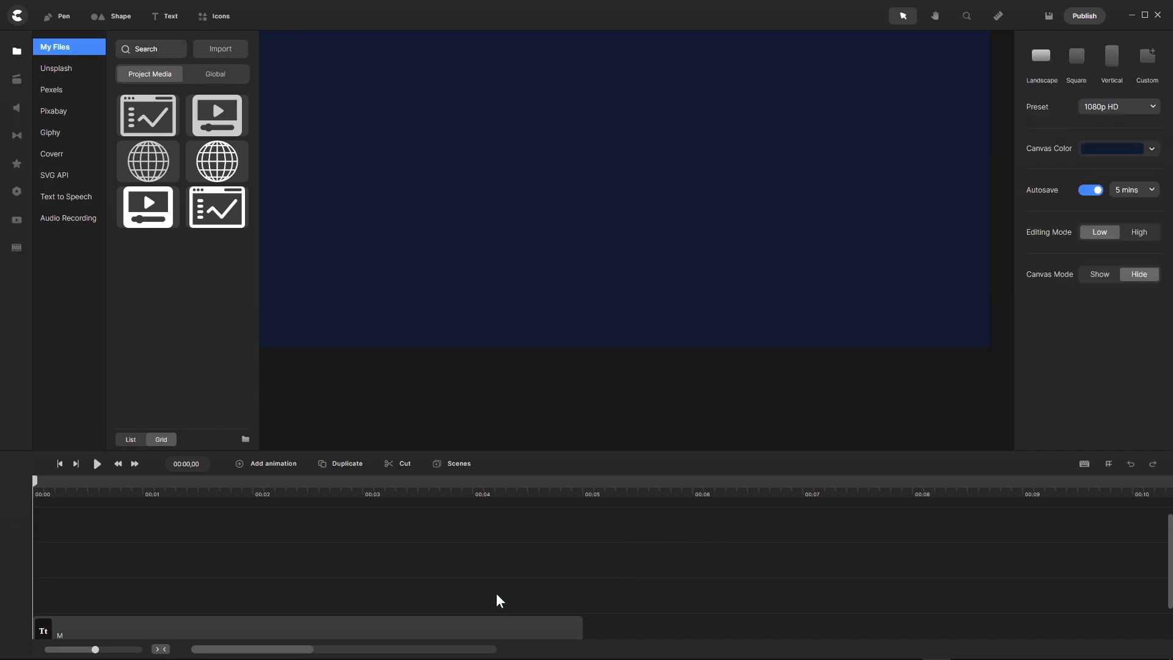
pyautogui.rightClick(153, 166)
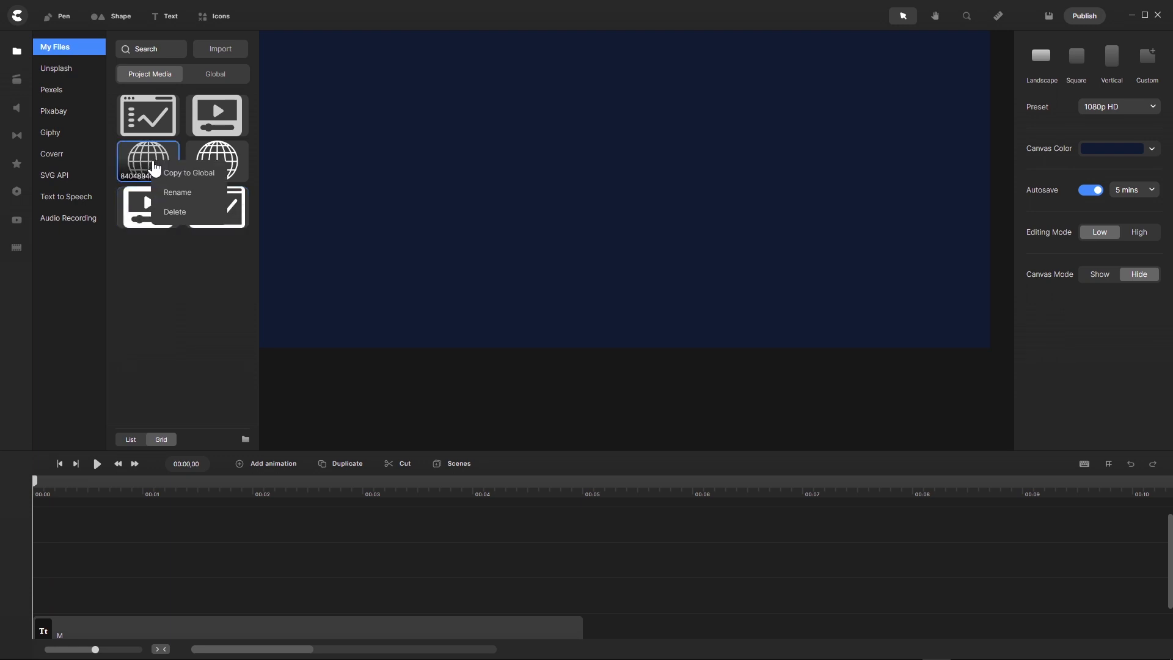
pyautogui.click(170, 212)
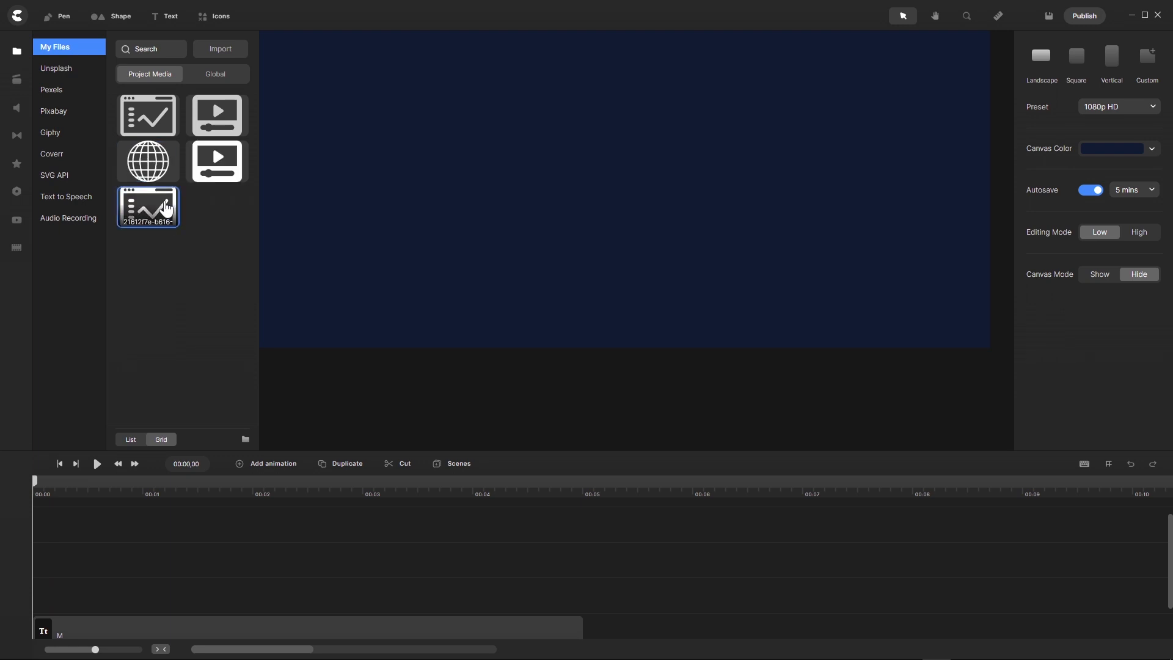
pyautogui.rightClick(158, 112)
pyautogui.click(180, 163)
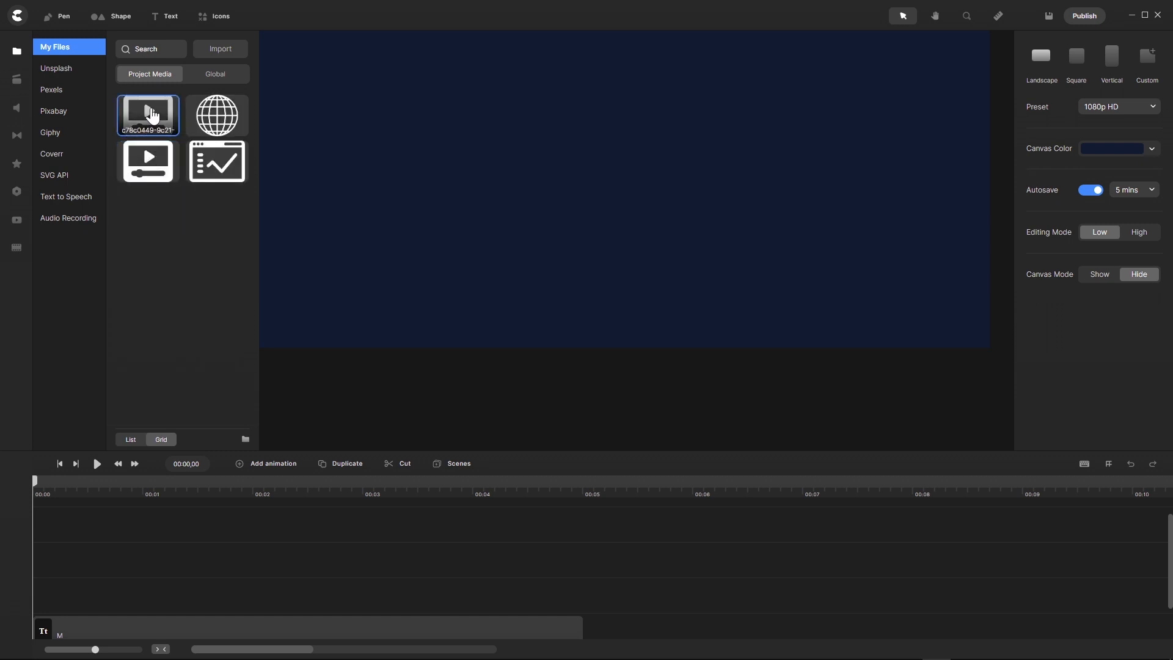
pyautogui.rightClick(154, 112)
pyautogui.click(173, 160)
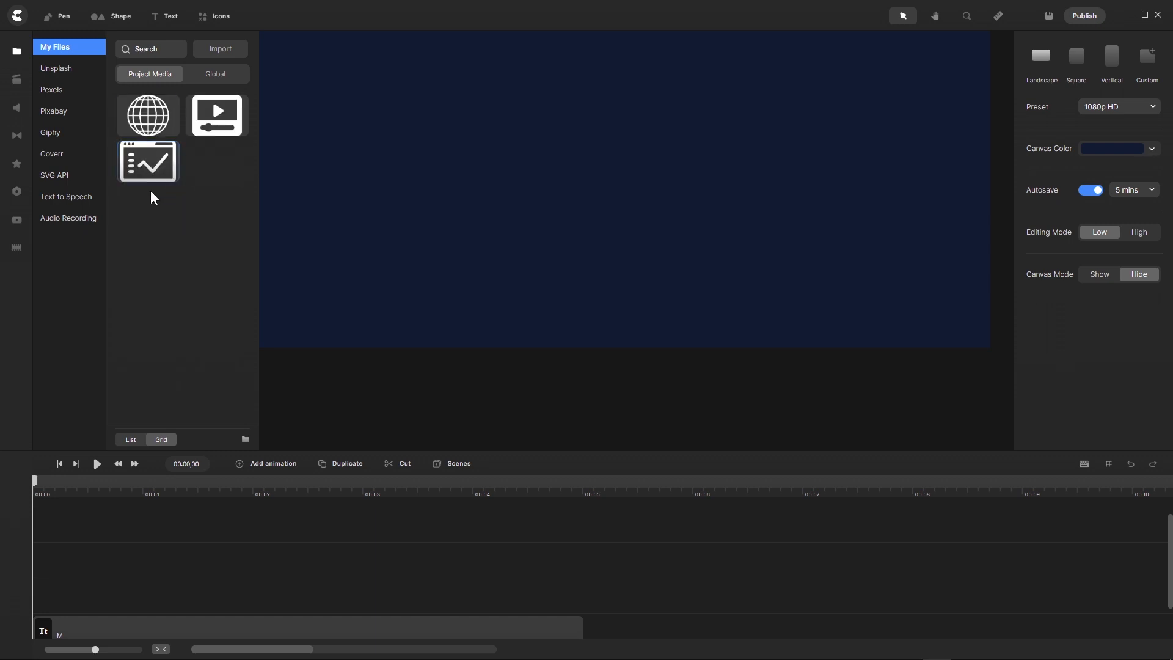
# - Rename the snapshots in the project media: the globe as World, the video player as Video and the chart as Graphic
pyautogui.rightClick(151, 119)
pyautogui.click(167, 144)
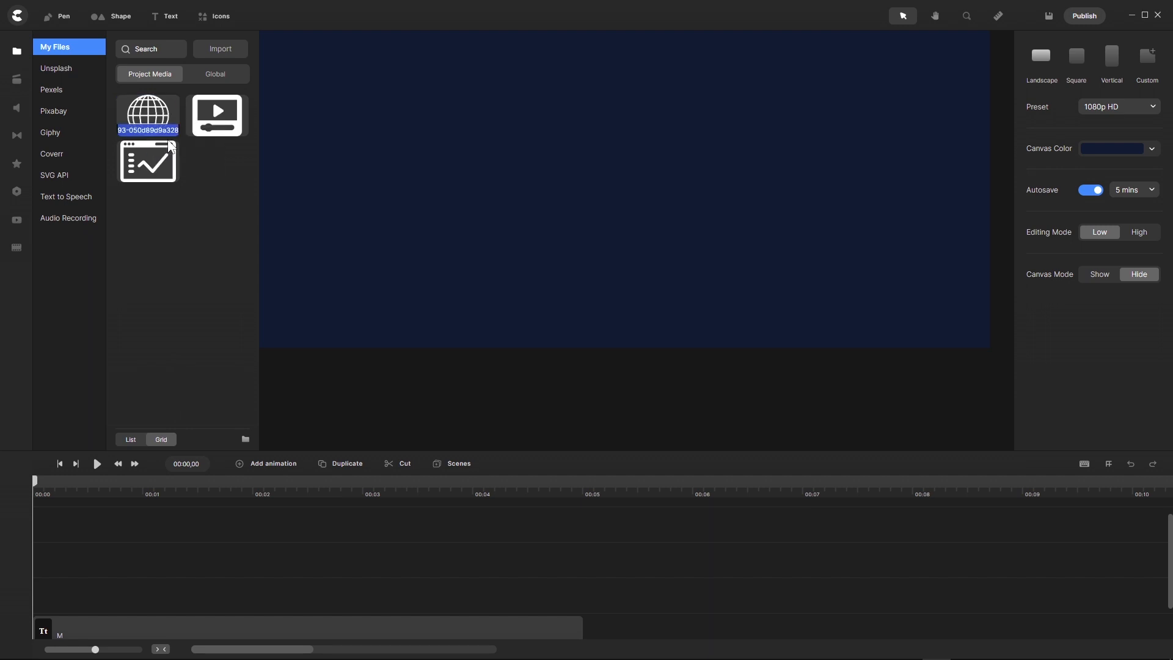
pyautogui.write('World')
pyautogui.press('Return')
pyautogui.rightClick(212, 120)
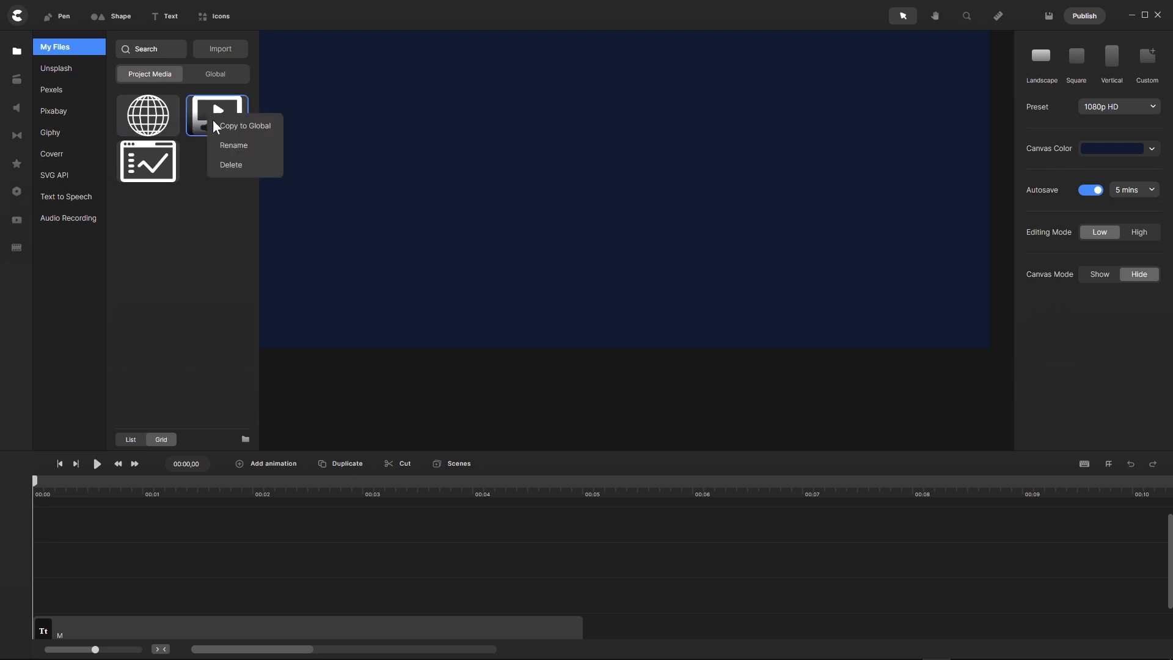
pyautogui.click(235, 150)
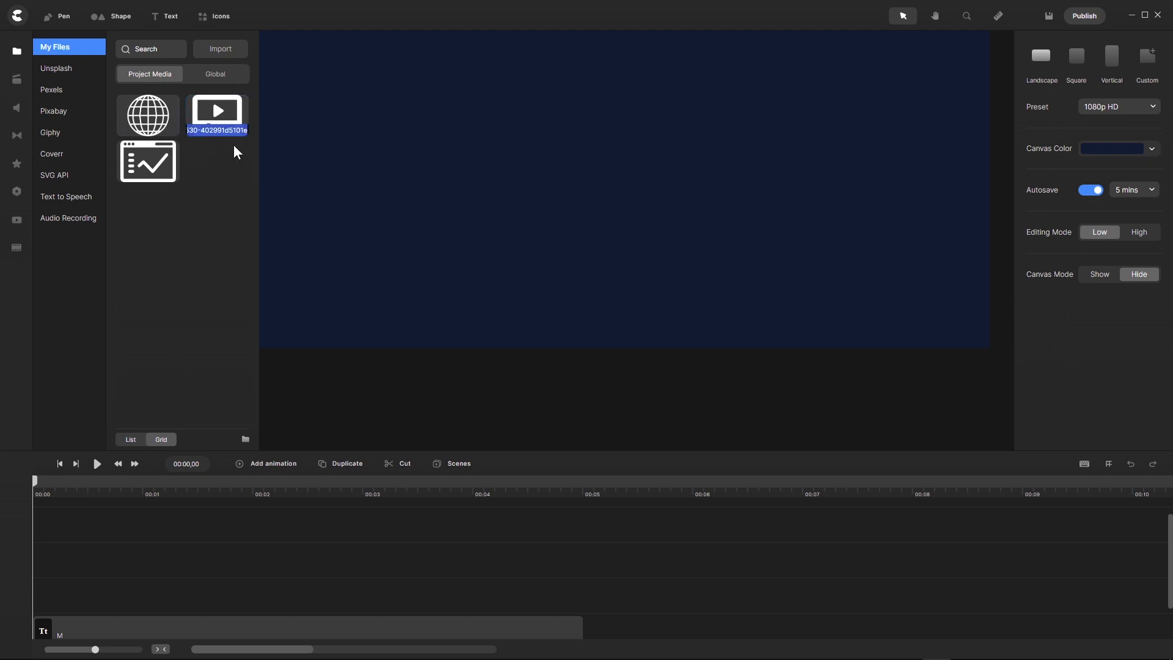
pyautogui.write('Video')
pyautogui.rightClick(144, 164)
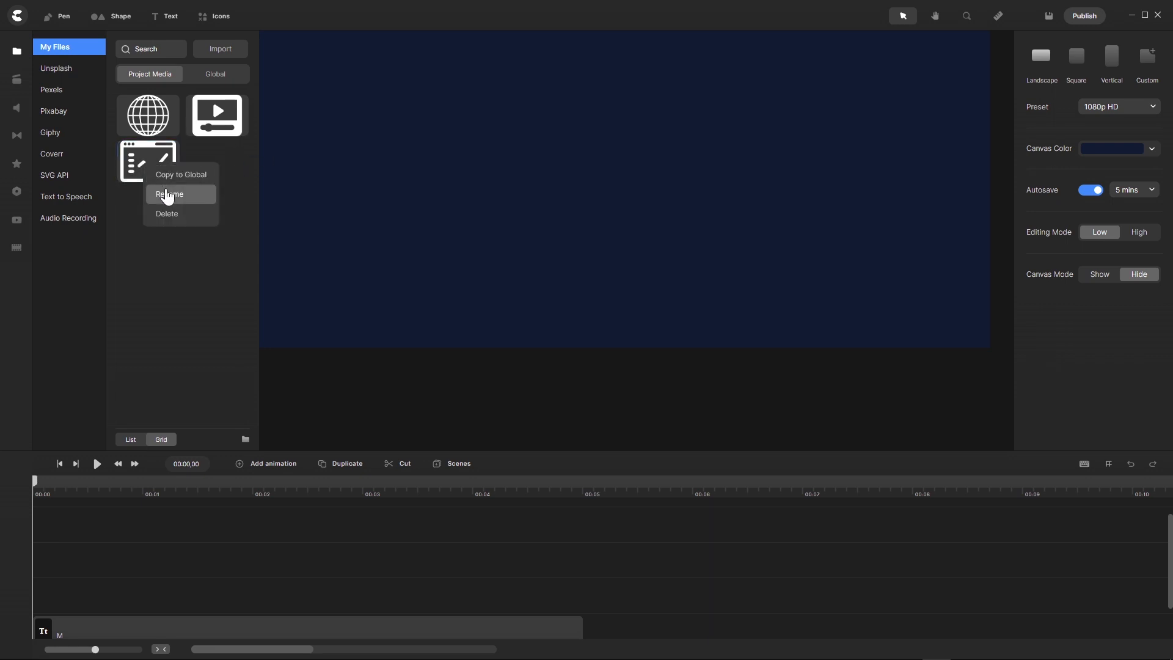
pyautogui.click(167, 194)
pyautogui.write('G')
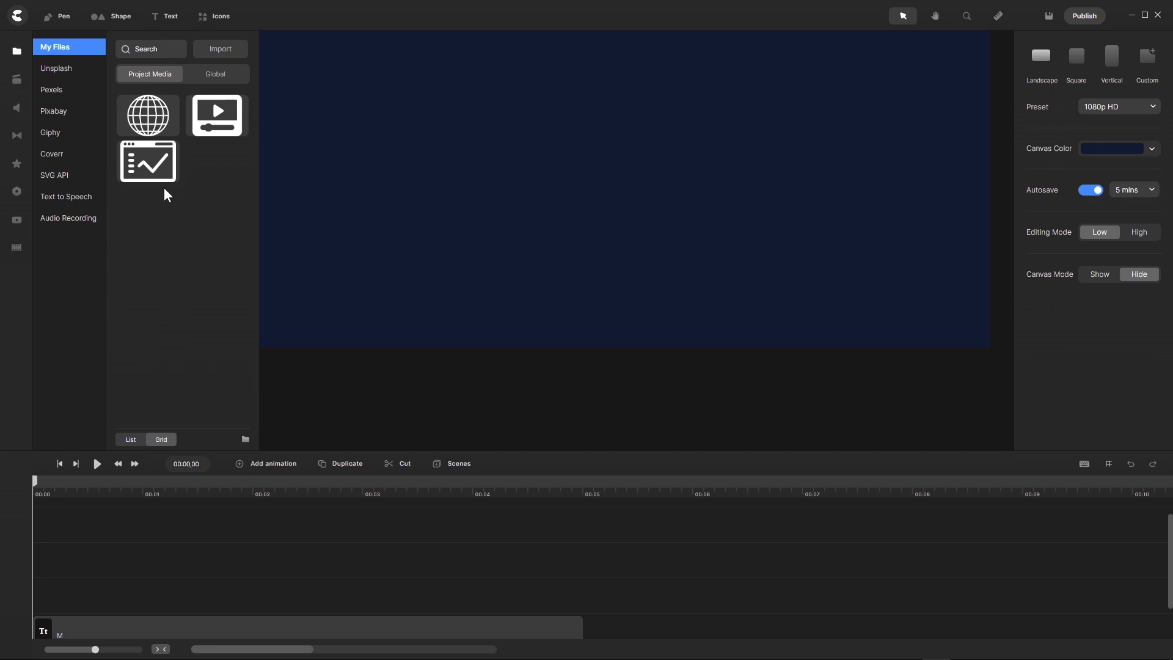
pyautogui.press('Return')
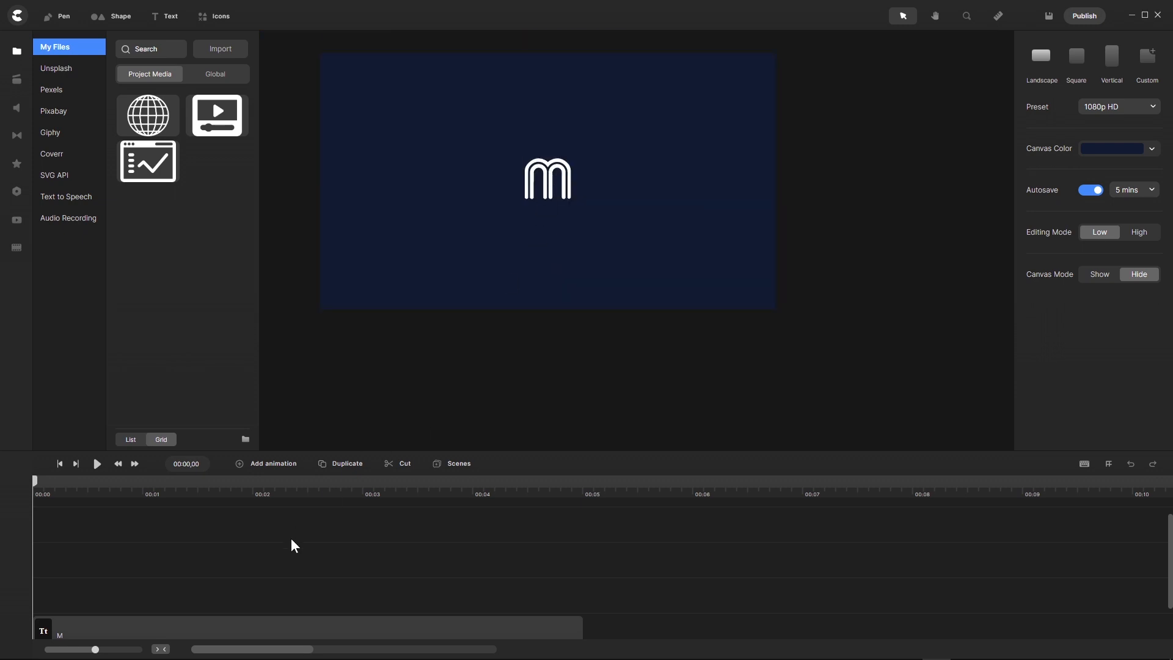
# - Remove the excess empty tracks above the M text layer, and place the Graphic image on the canvas at 10% scale
pyautogui.rightClick(311, 566)
pyautogui.click(338, 556)
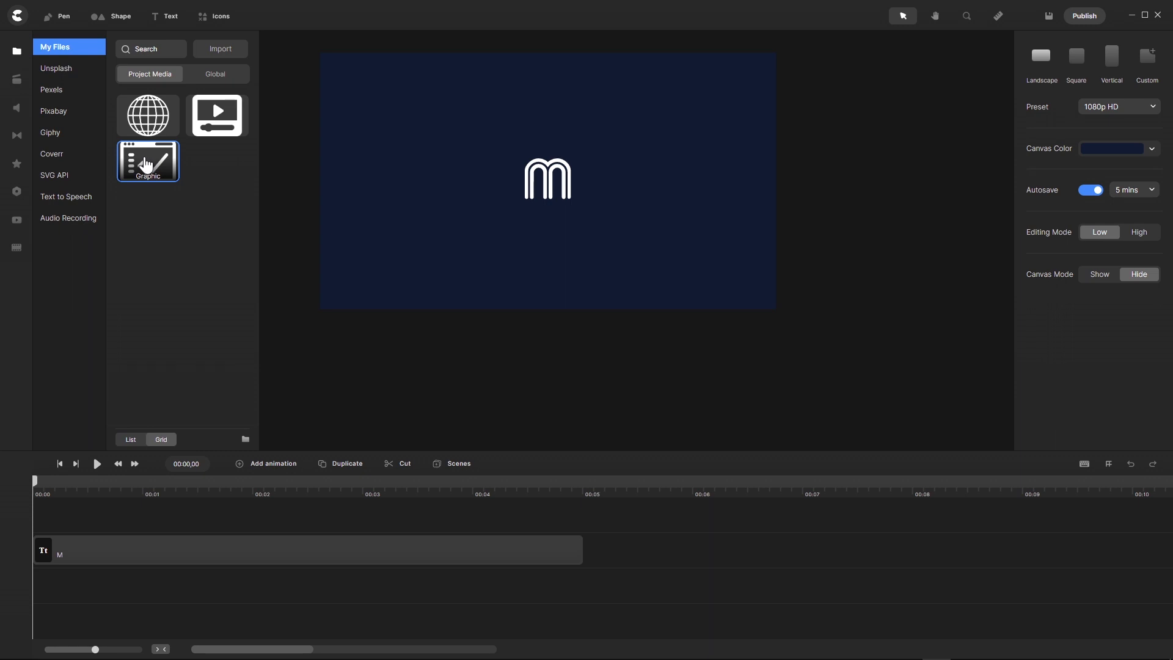
pyautogui.moveTo(145, 165); pyautogui.dragTo(545, 251)
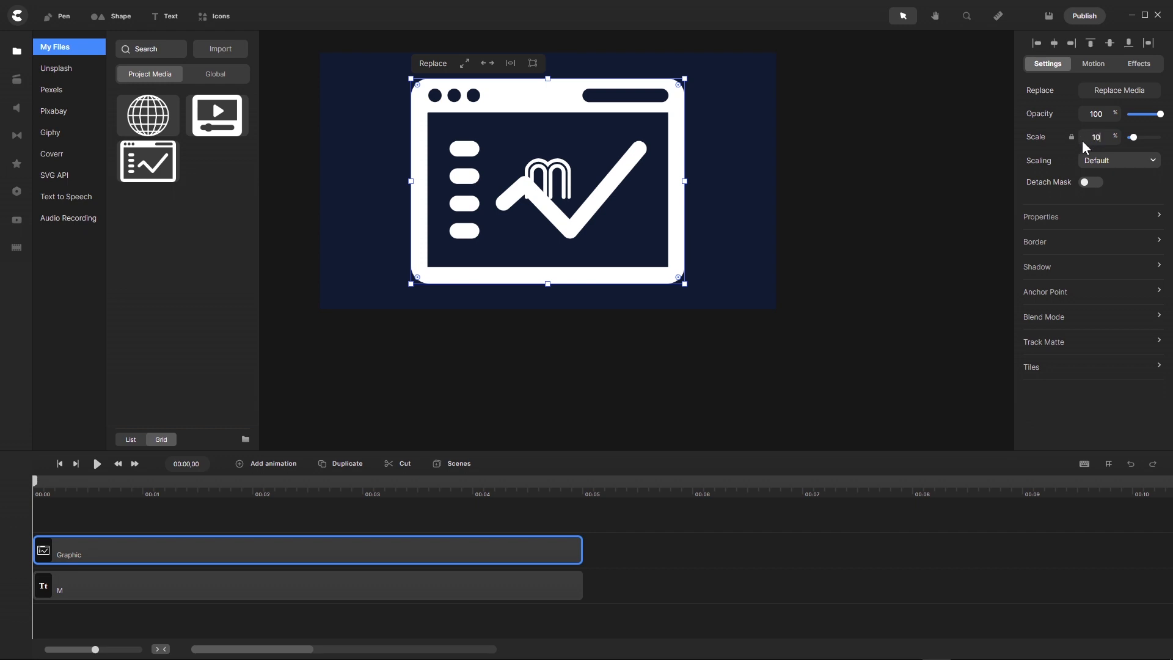
pyautogui.press('Return')
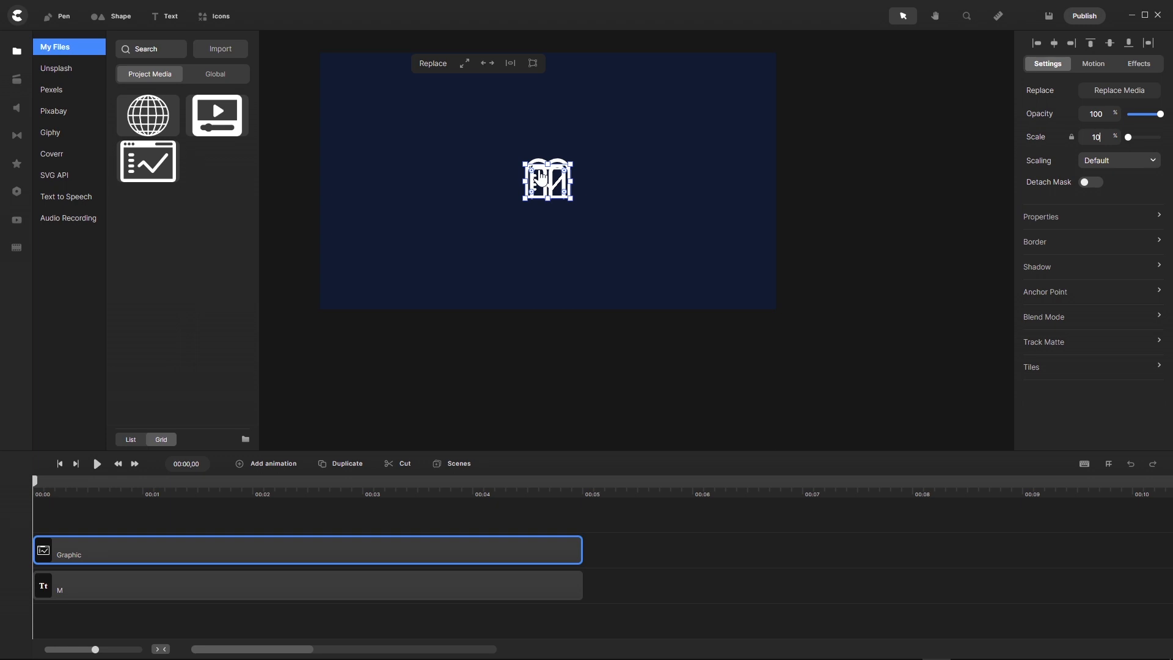
pyautogui.scroll(10, 540, 177)
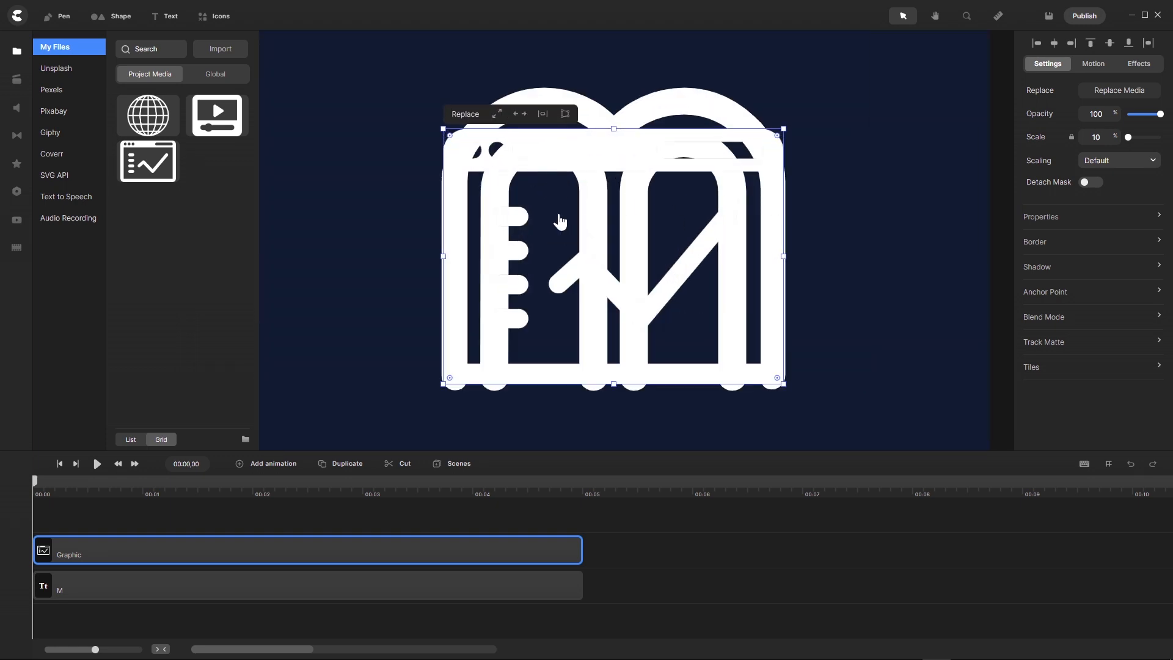
# - Move the Graphic image below the M, centre it horizontally and set its vertical position to 400 px
pyautogui.scroll(-10, 560, 189)
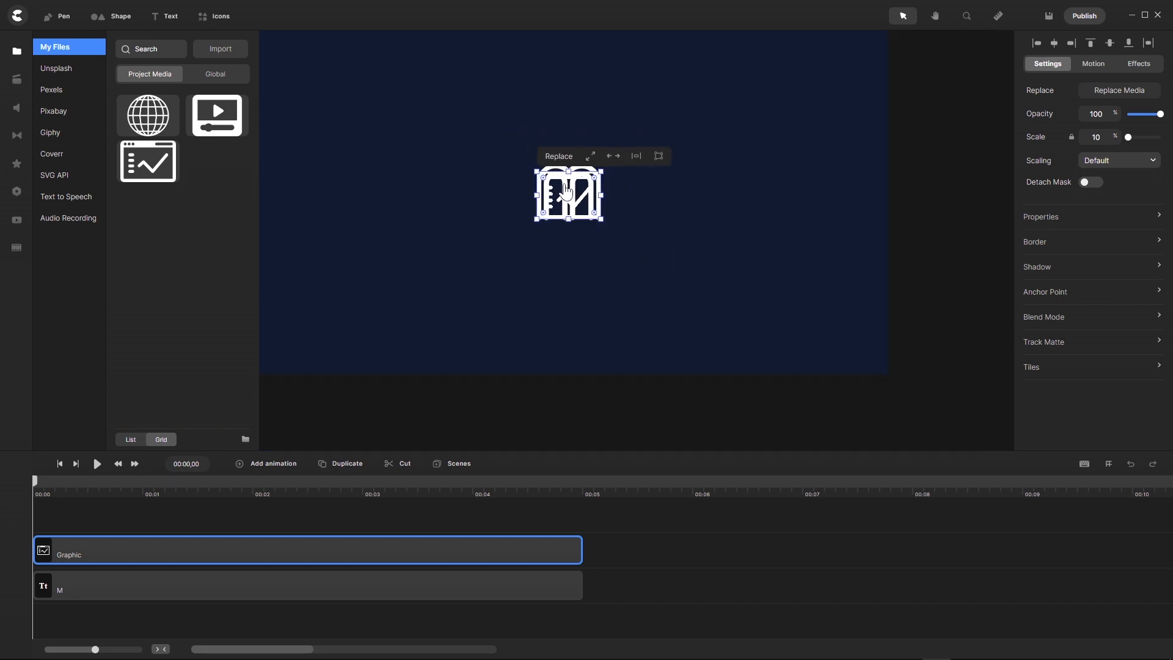
pyautogui.moveTo(573, 197); pyautogui.dragTo(575, 320)
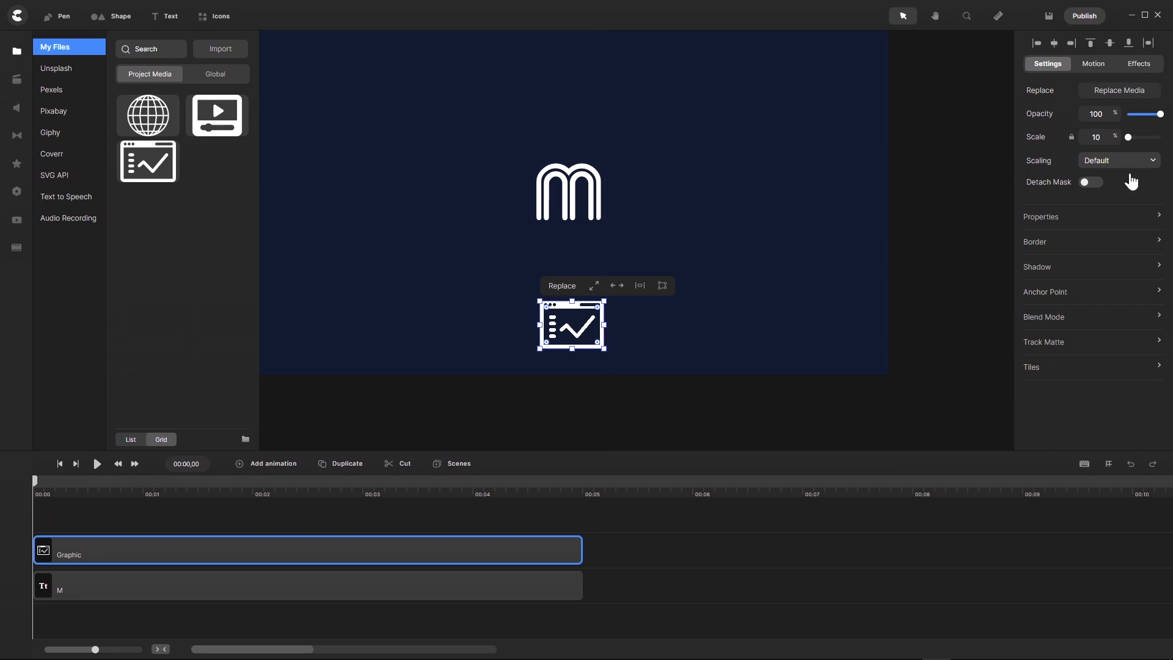
pyautogui.click(1159, 217)
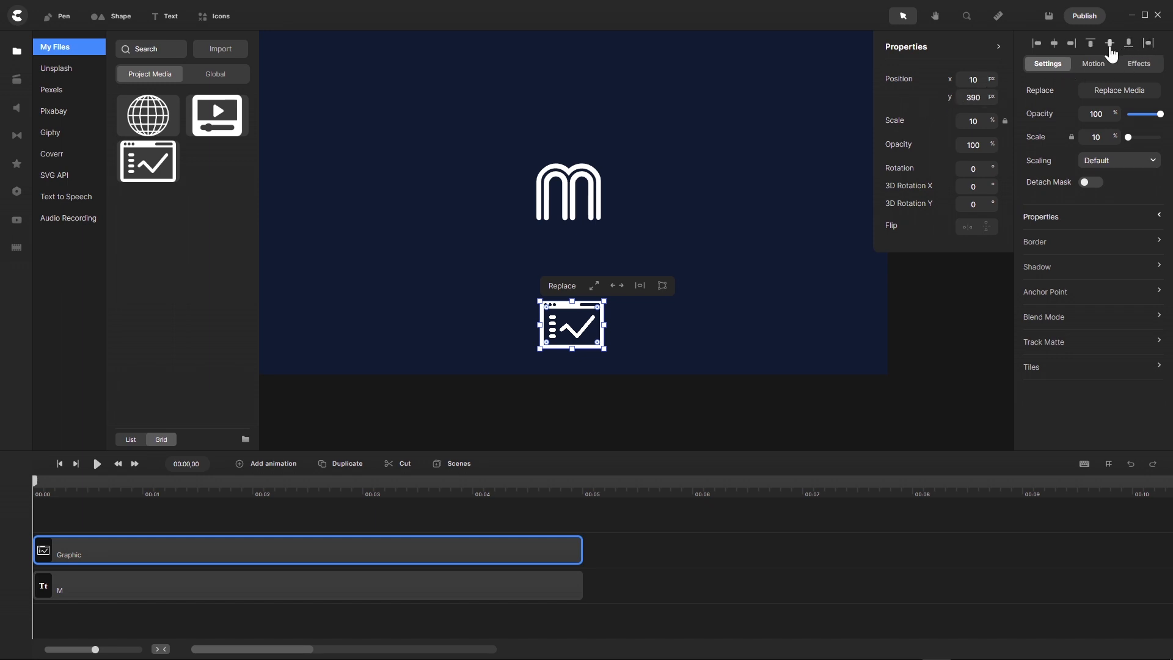
pyautogui.click(1055, 47)
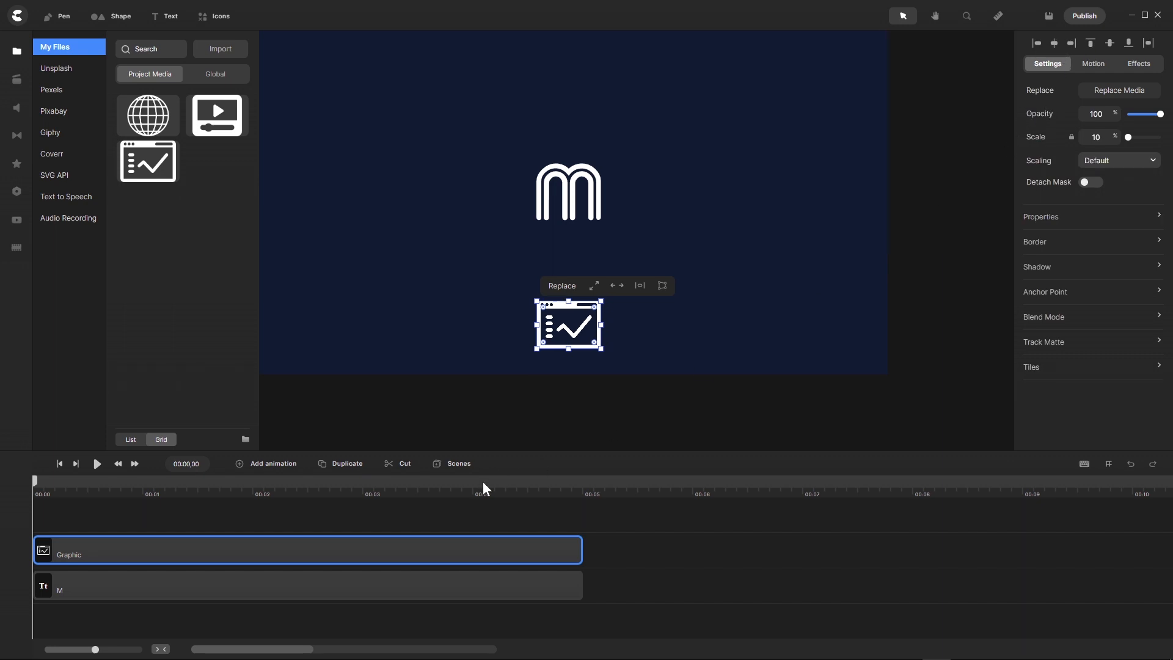
pyautogui.click(435, 577)
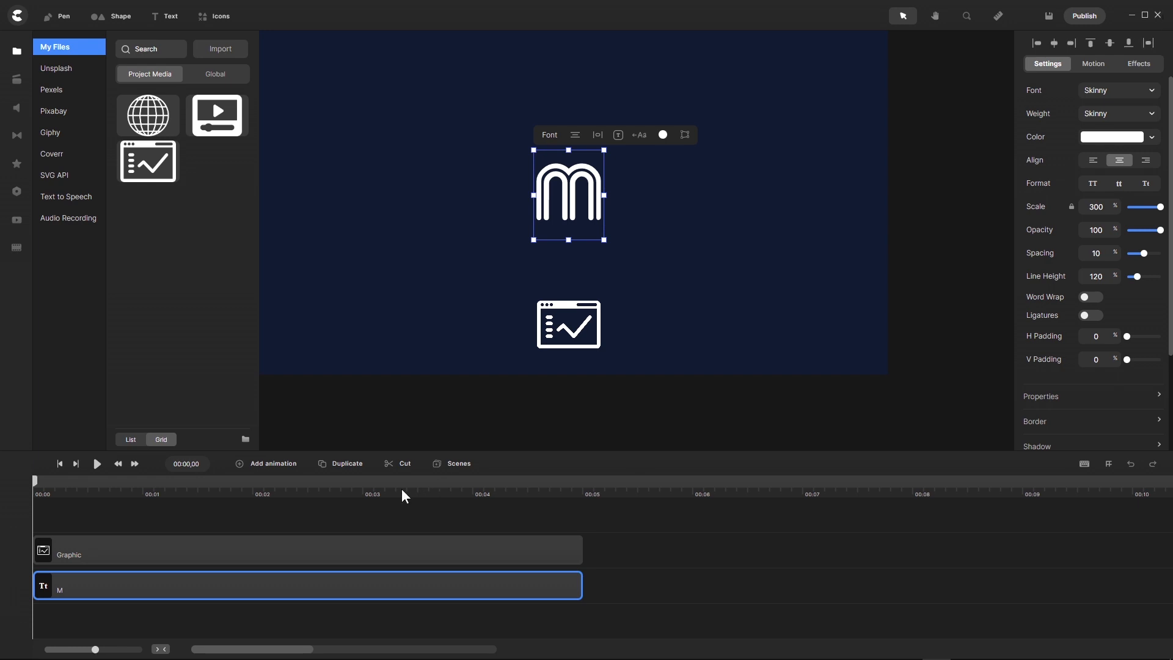
pyautogui.click(357, 551)
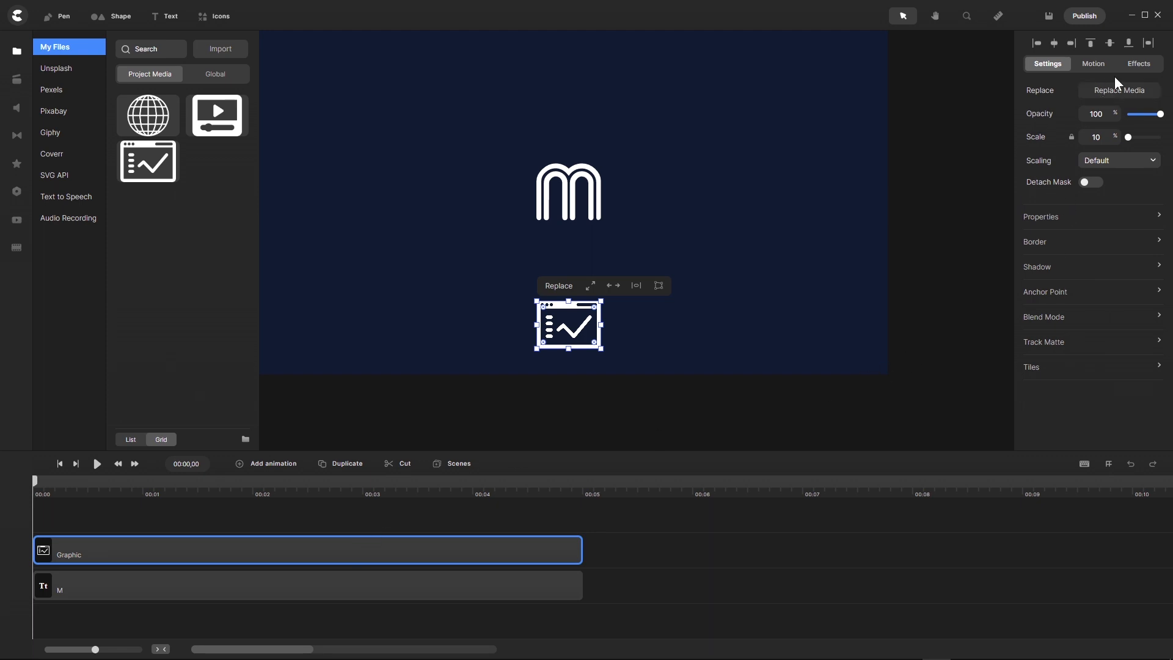
pyautogui.click(1159, 217)
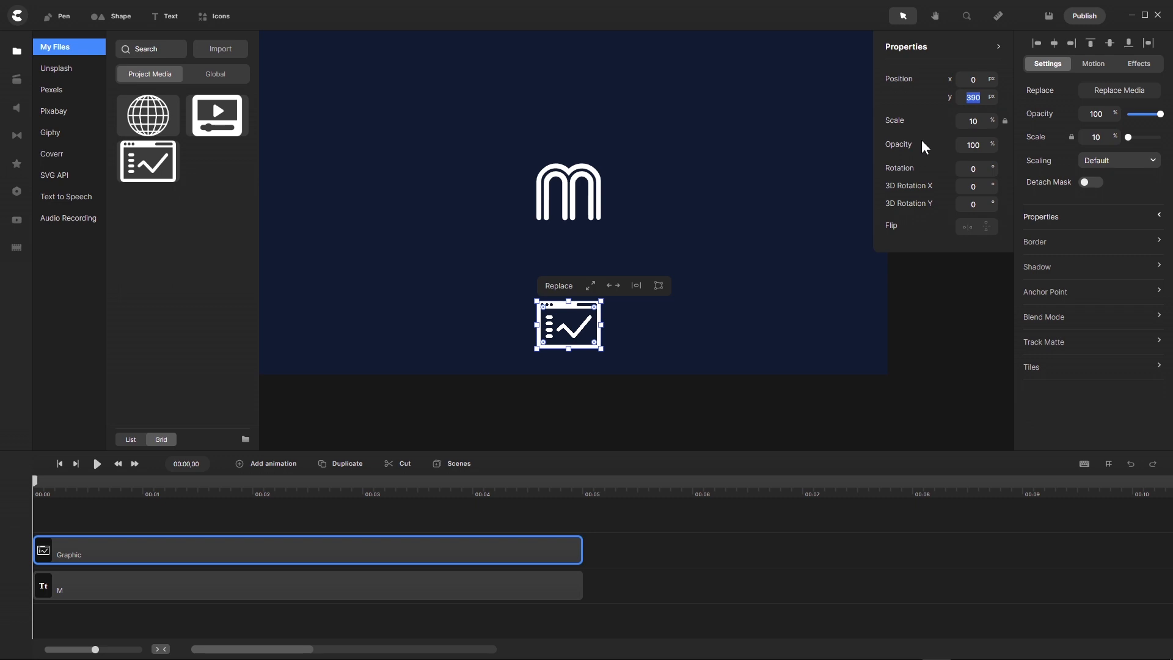
pyautogui.write('400')
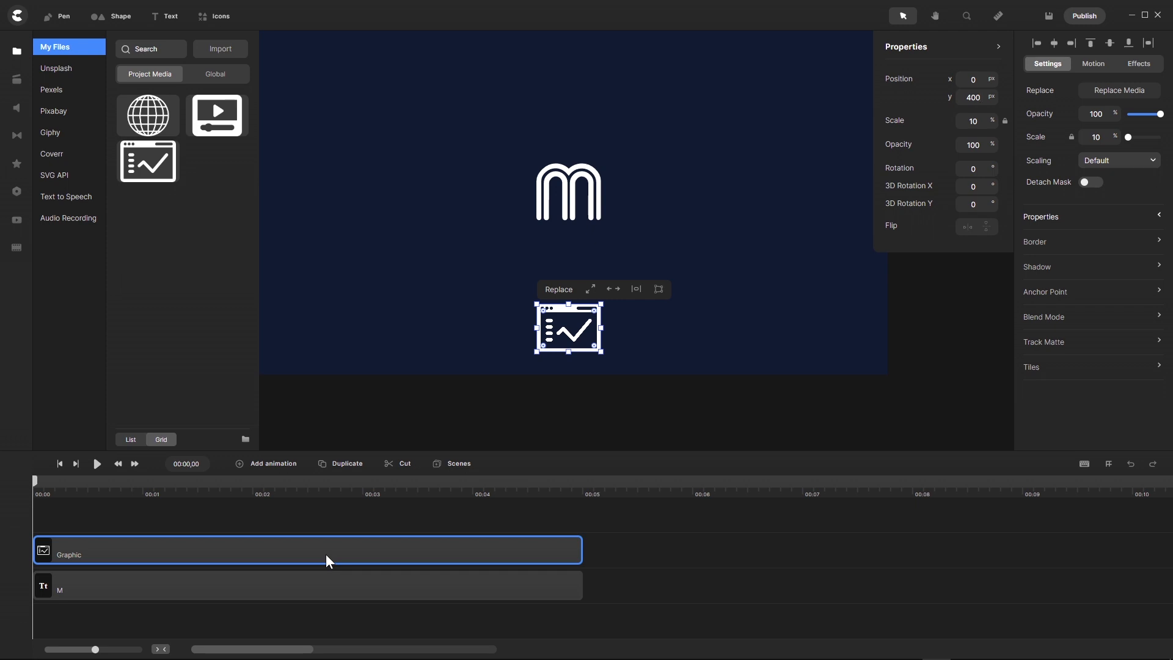
# - Replace the Graphic layer's media with the Video image from the project media
pyautogui.click(1117, 91)
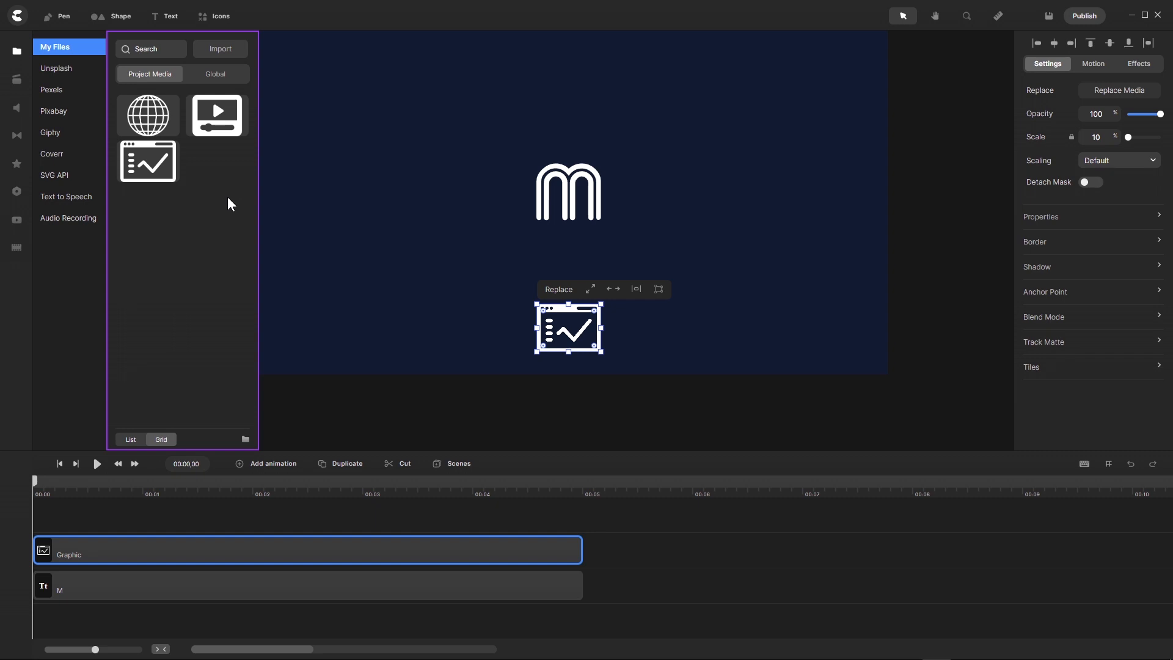
pyautogui.click(217, 118)
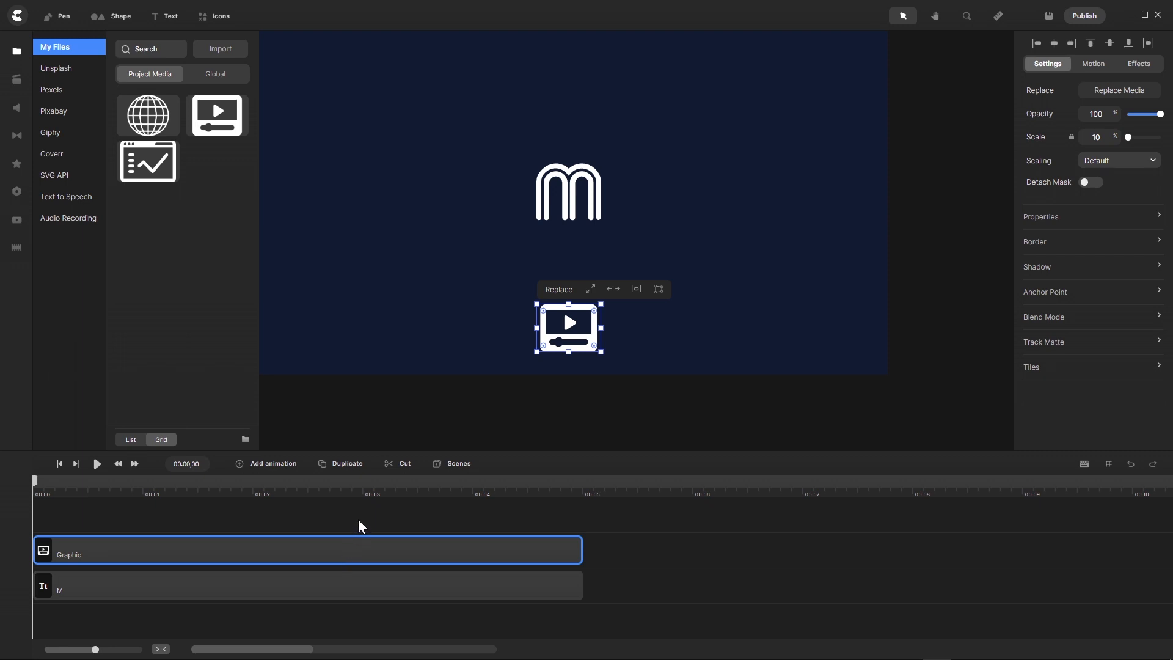
pyautogui.scroll(5, 553, 351)
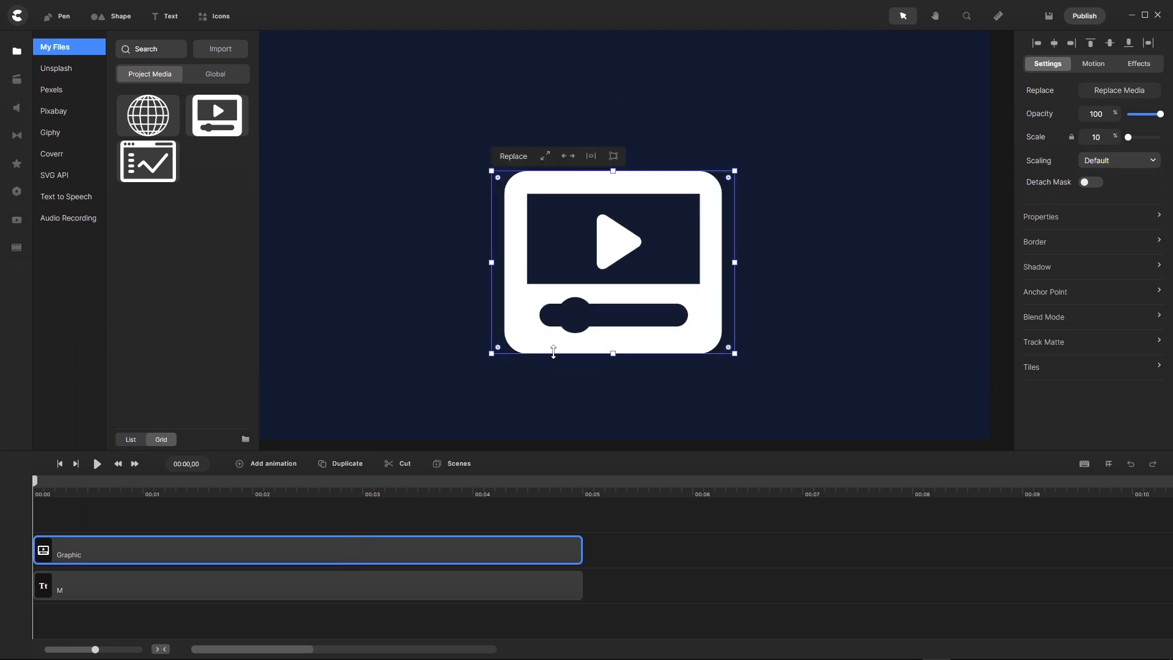
pyautogui.scroll(-5, 553, 352)
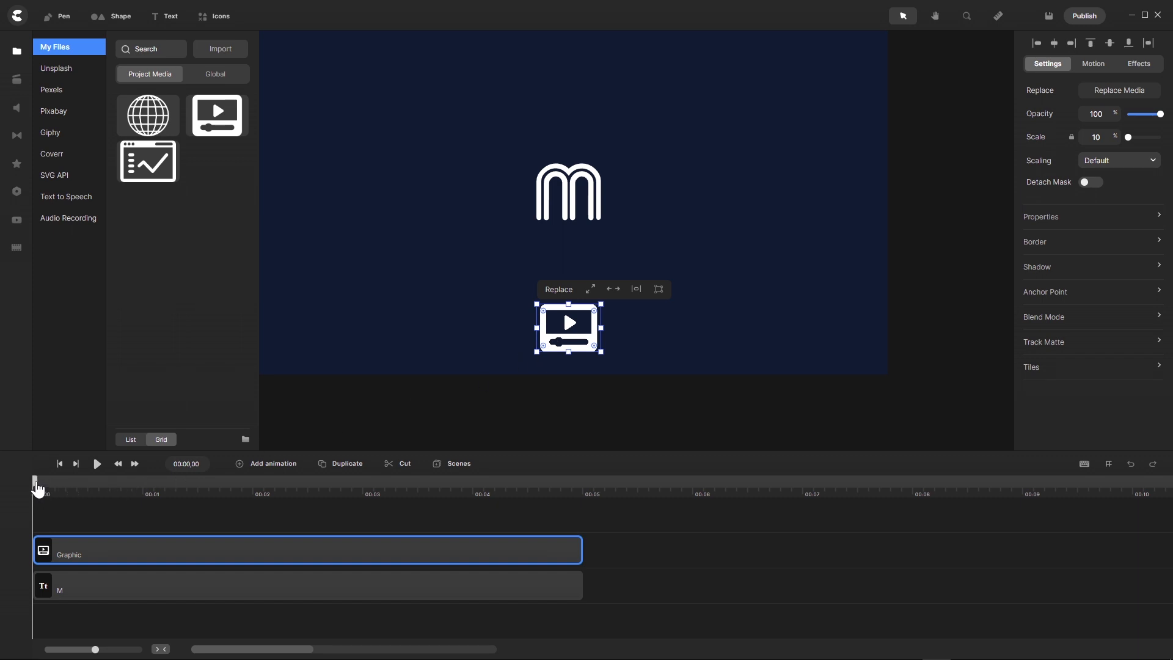
# - Add a Position and Scale animation to the Graphic layer at 00:00,15 with Soft easing of type Out
pyautogui.moveTo(38, 488); pyautogui.dragTo(92, 492)
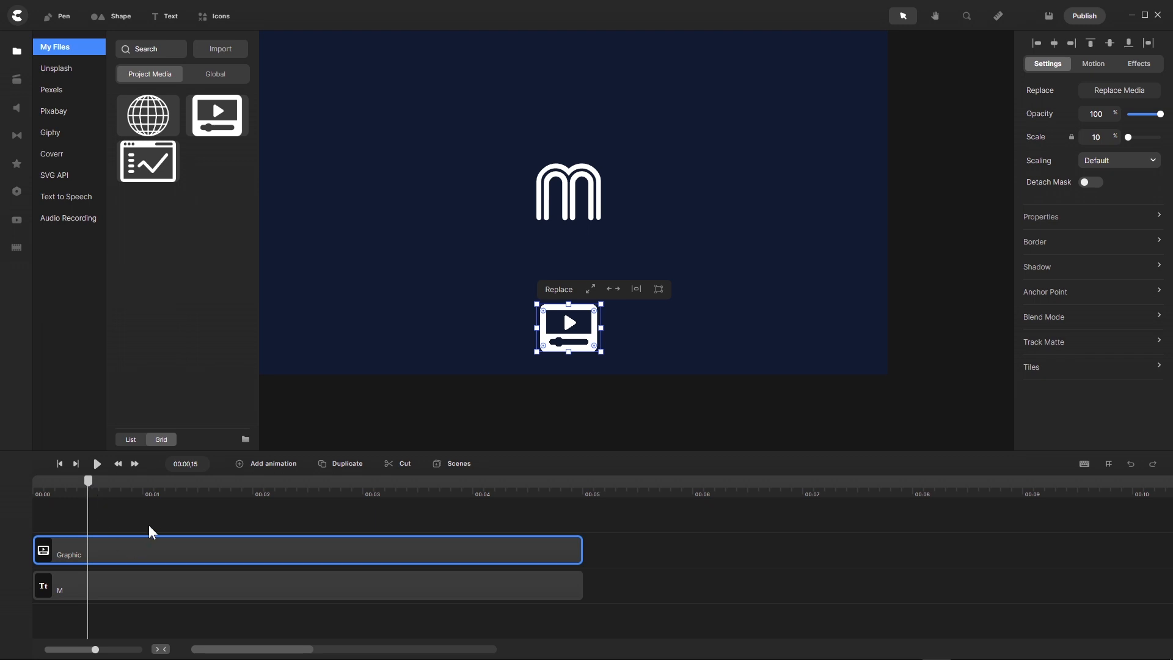
pyautogui.click(240, 467)
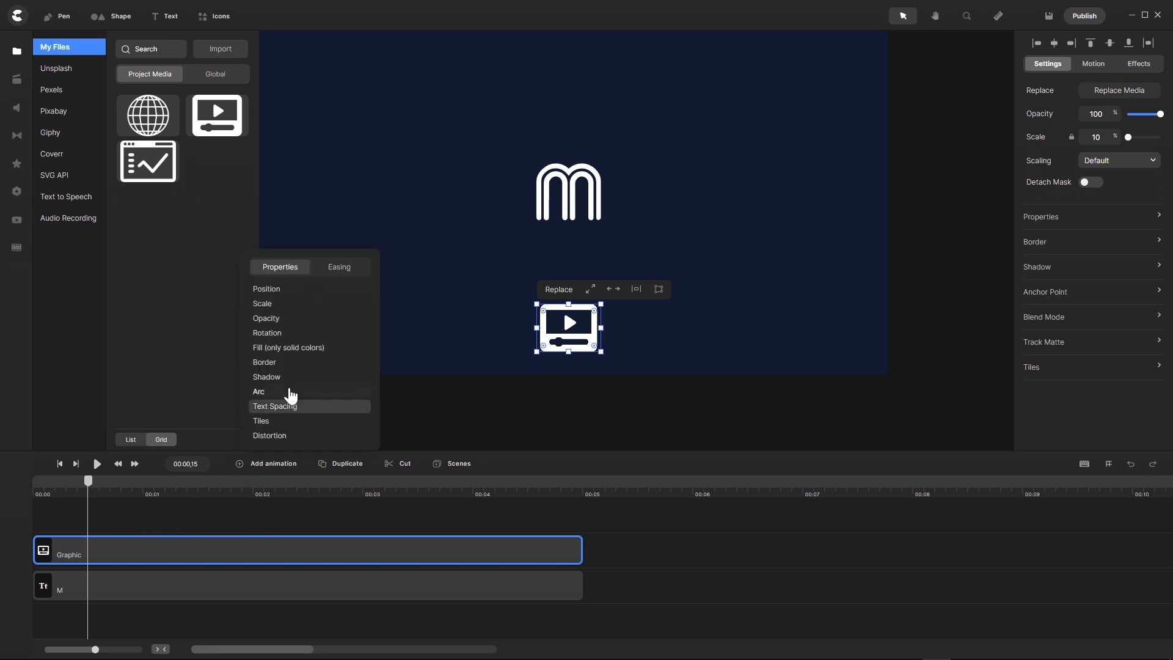
pyautogui.click(292, 289)
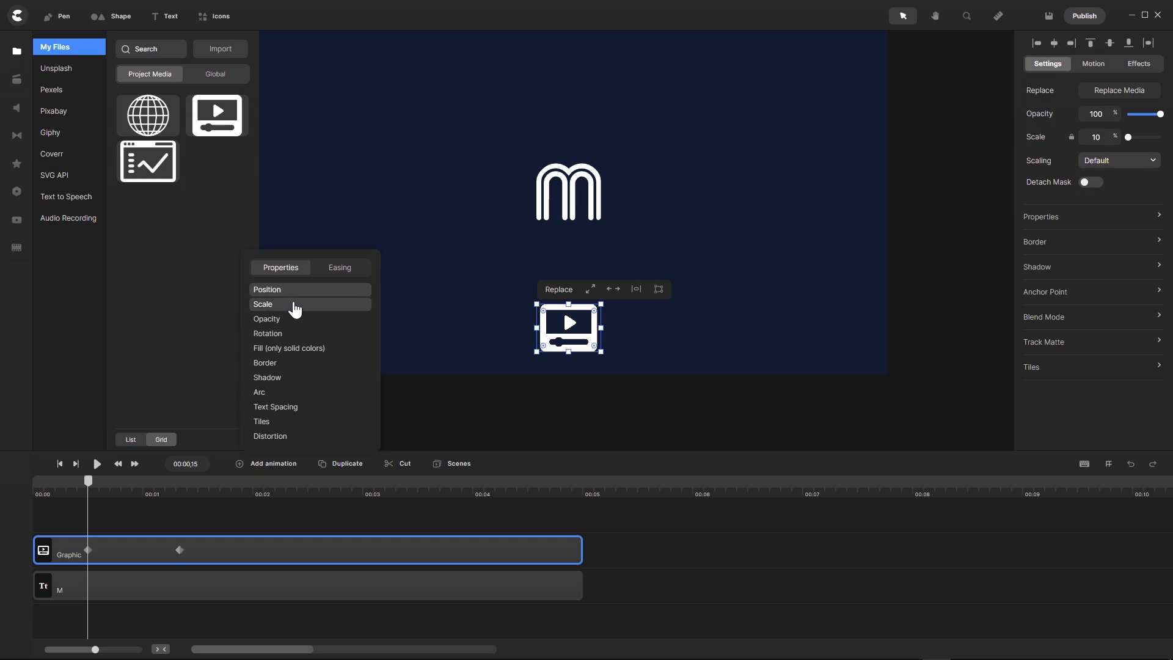
pyautogui.click(294, 305)
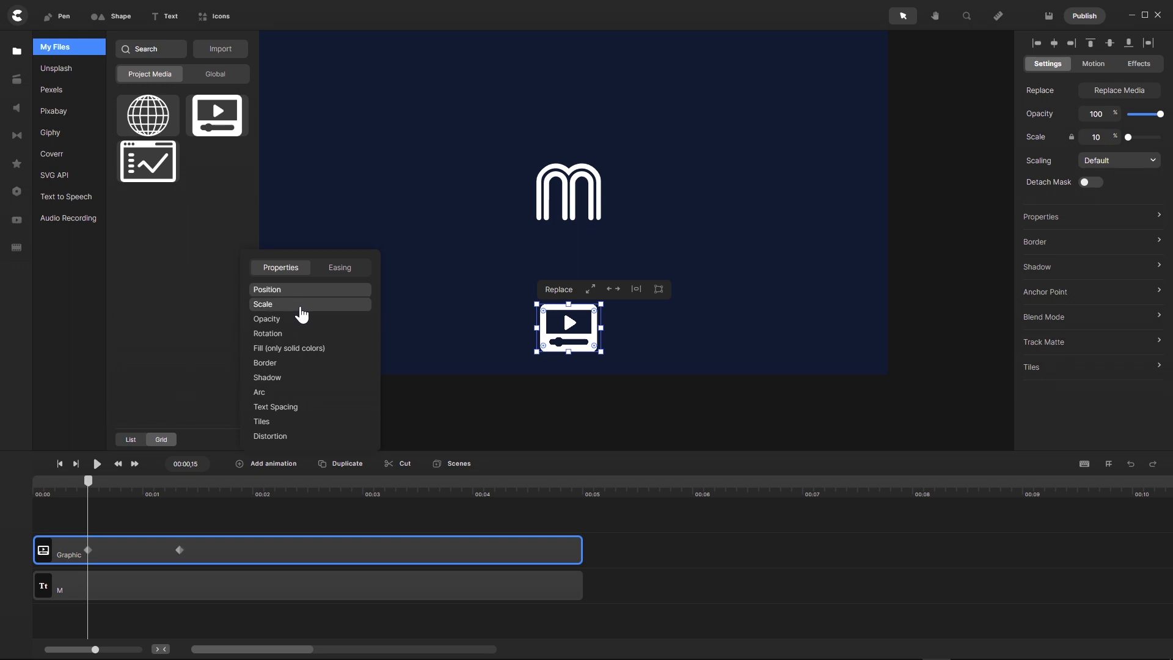
pyautogui.click(339, 272)
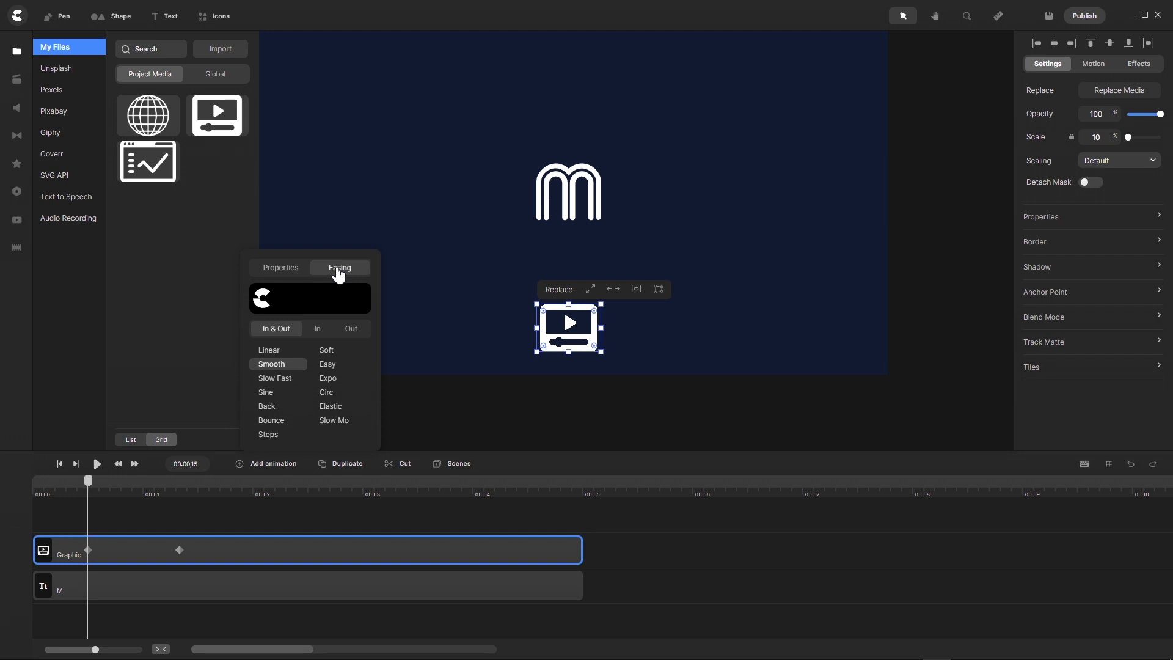
pyautogui.click(349, 330)
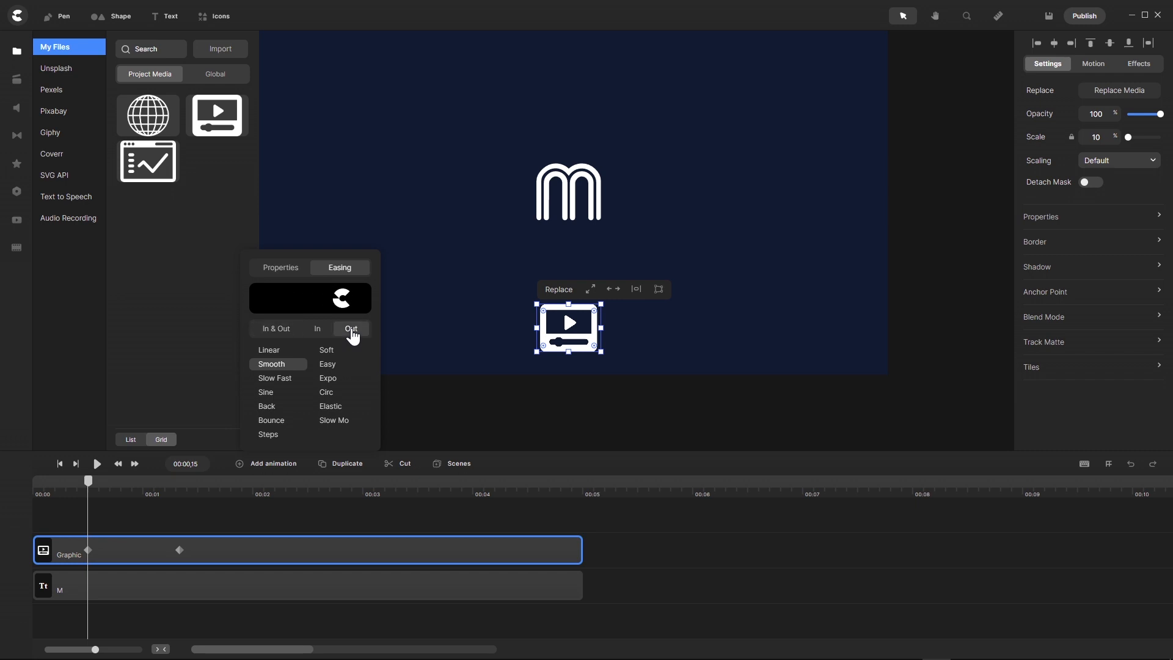
pyautogui.click(327, 354)
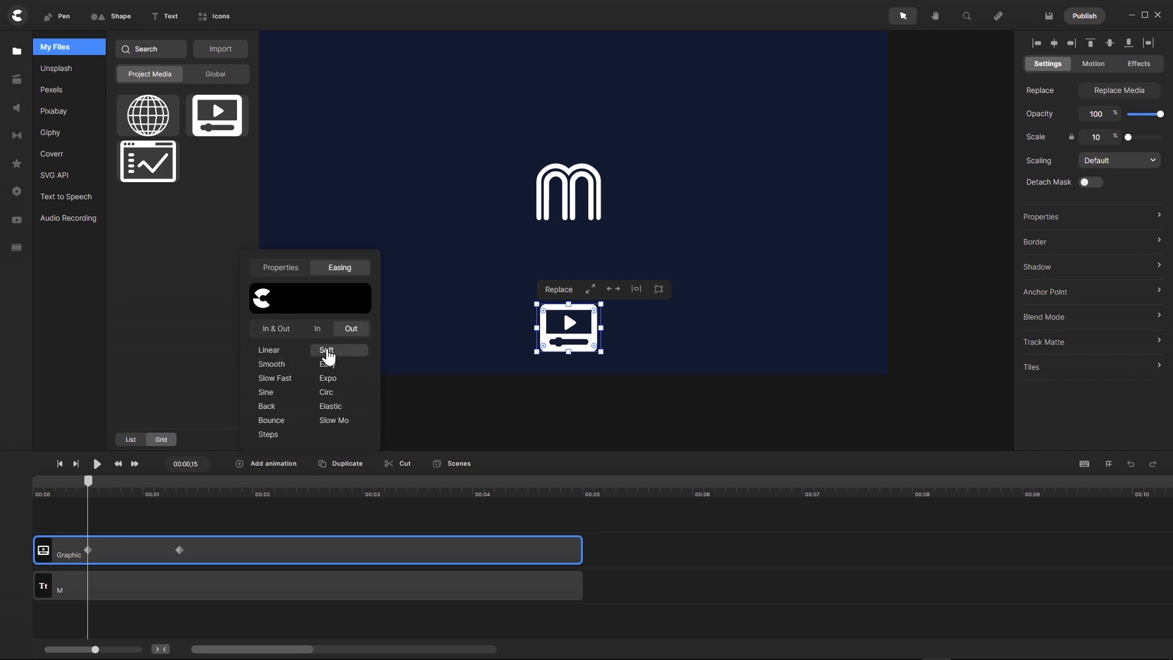
pyautogui.click(90, 489)
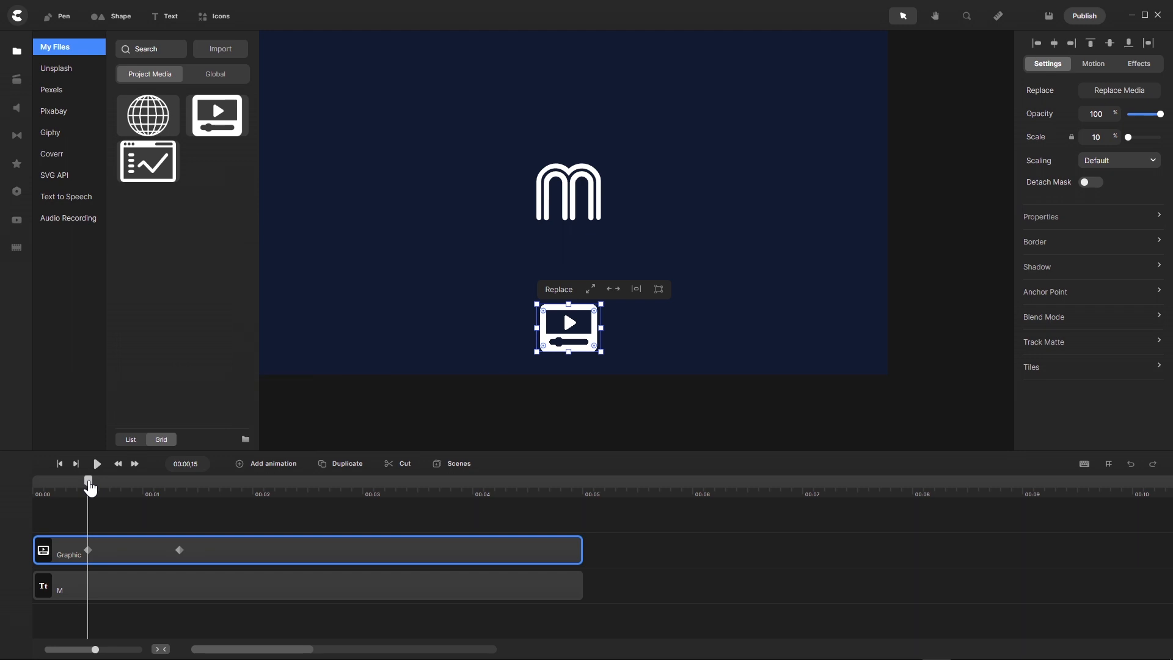
# - Move the animation's end keyframe to 00:01,00, set the vertical position there to -400 px, and preview the upward movement
pyautogui.moveTo(90, 489); pyautogui.dragTo(145, 496)
pyautogui.moveTo(178, 551); pyautogui.dragTo(141, 555)
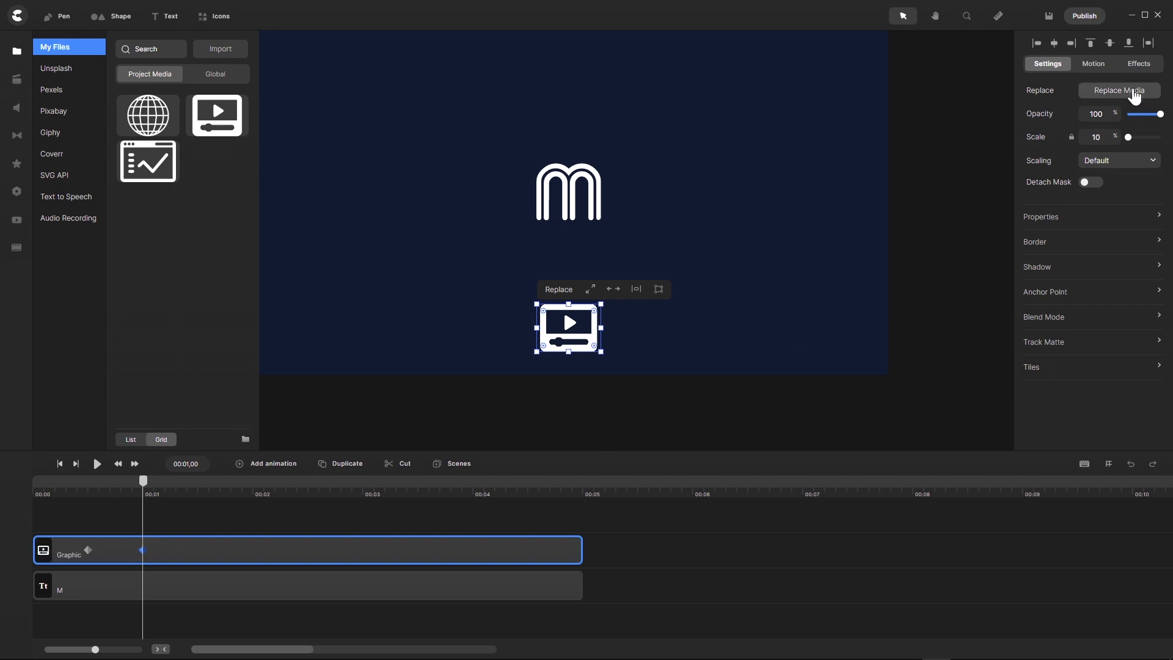
pyautogui.click(1161, 218)
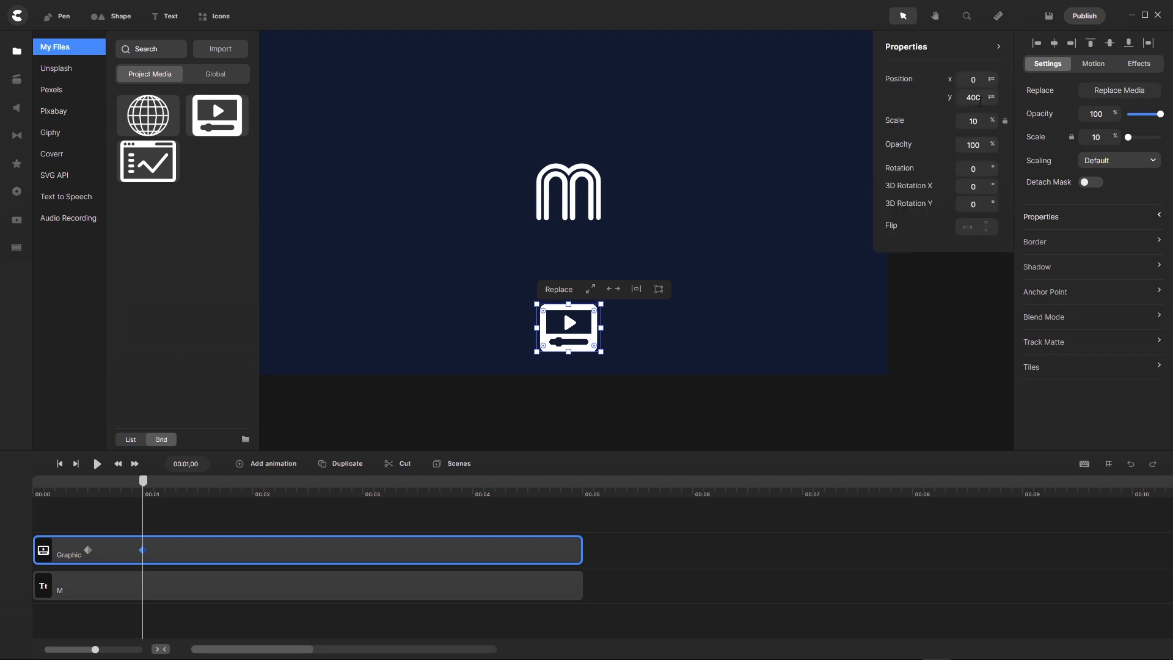
pyautogui.moveTo(979, 99); pyautogui.dragTo(954, 94)
pyautogui.write('-400')
pyautogui.press('Return')
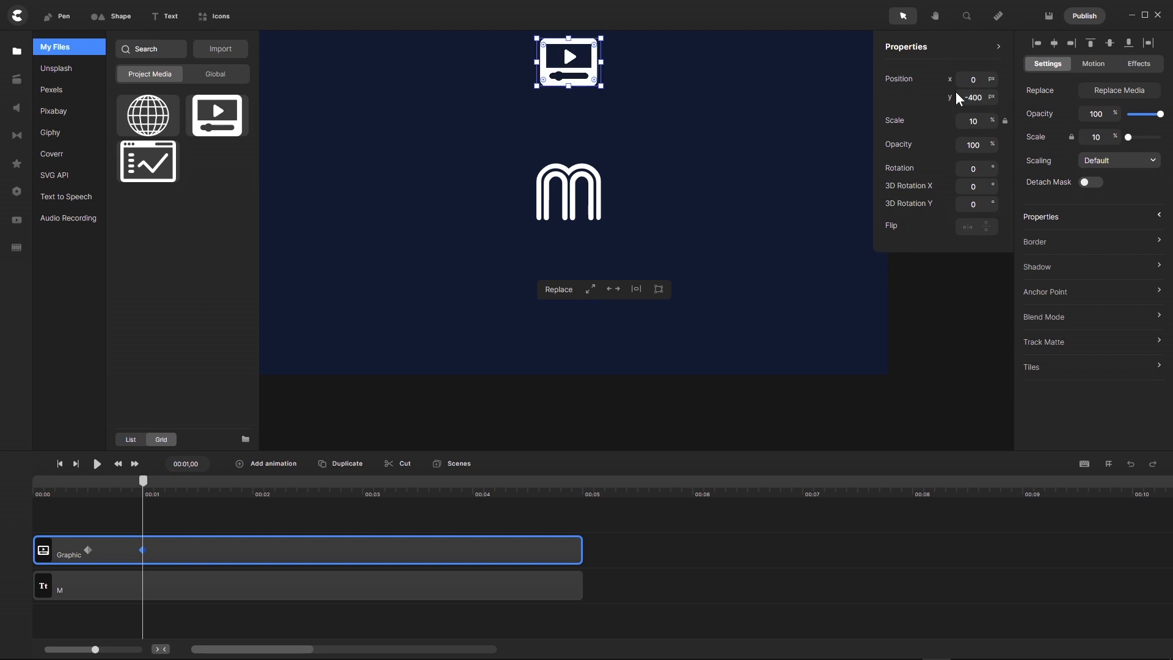
pyautogui.click(60, 464)
pyautogui.click(96, 464)
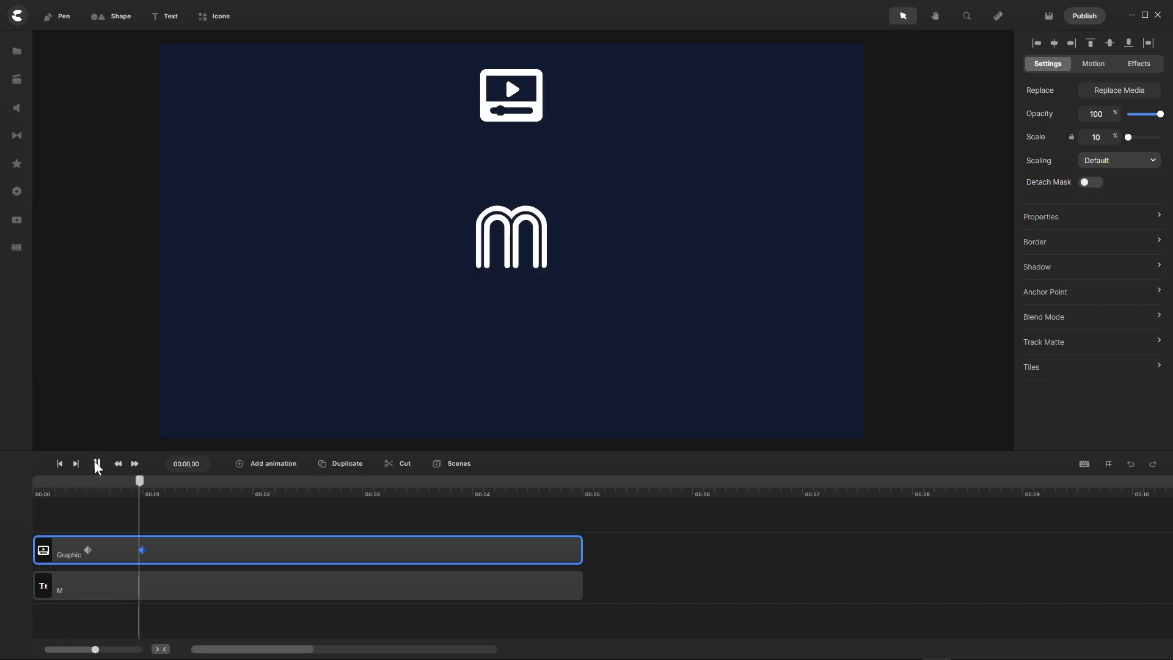
pyautogui.click(96, 464)
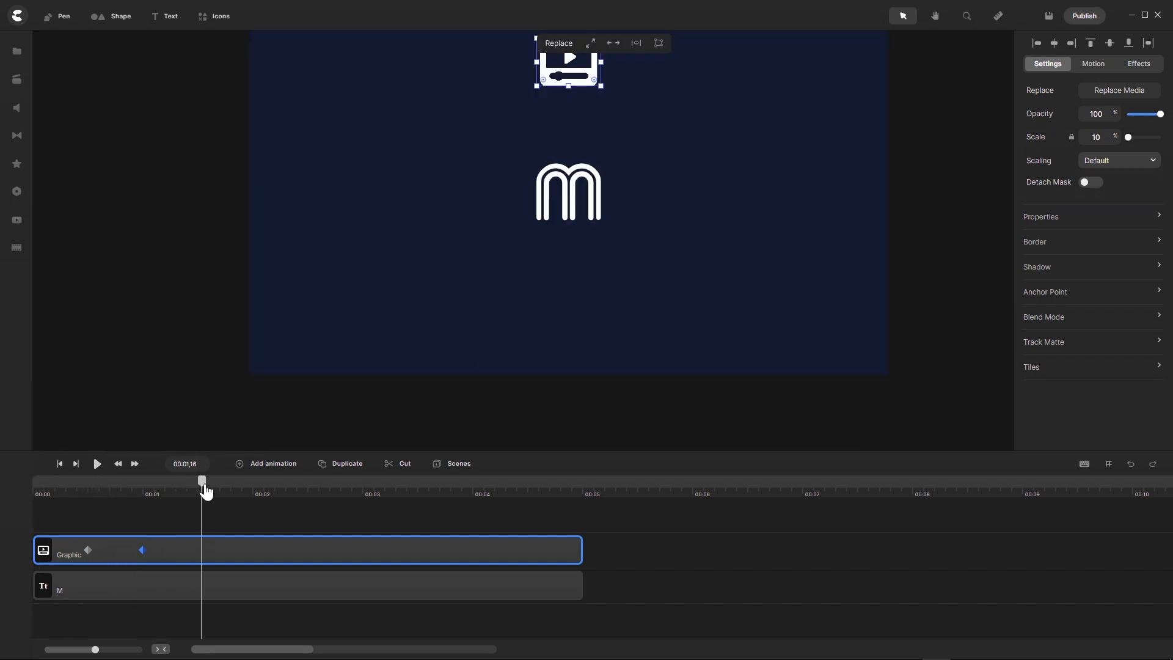
# - Add a second Position and Scale animation to the Graphic layer at 00:01,00 with Soft easing of type In
pyautogui.moveTo(204, 491); pyautogui.dragTo(145, 504)
pyautogui.click(239, 467)
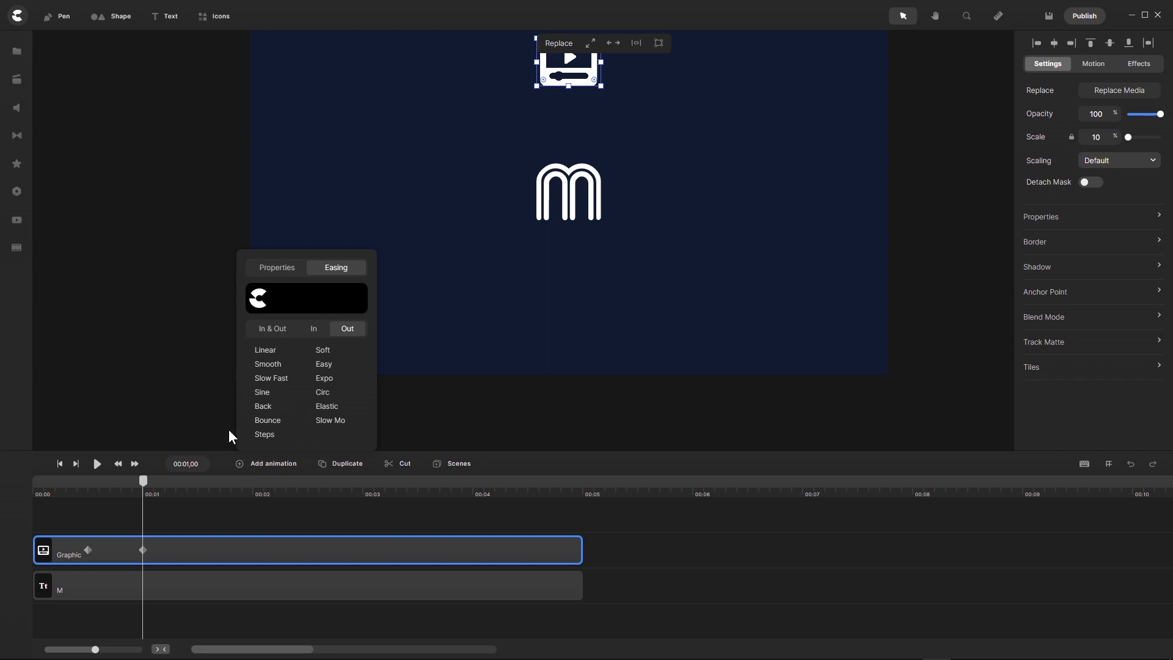
pyautogui.click(314, 333)
pyautogui.click(323, 351)
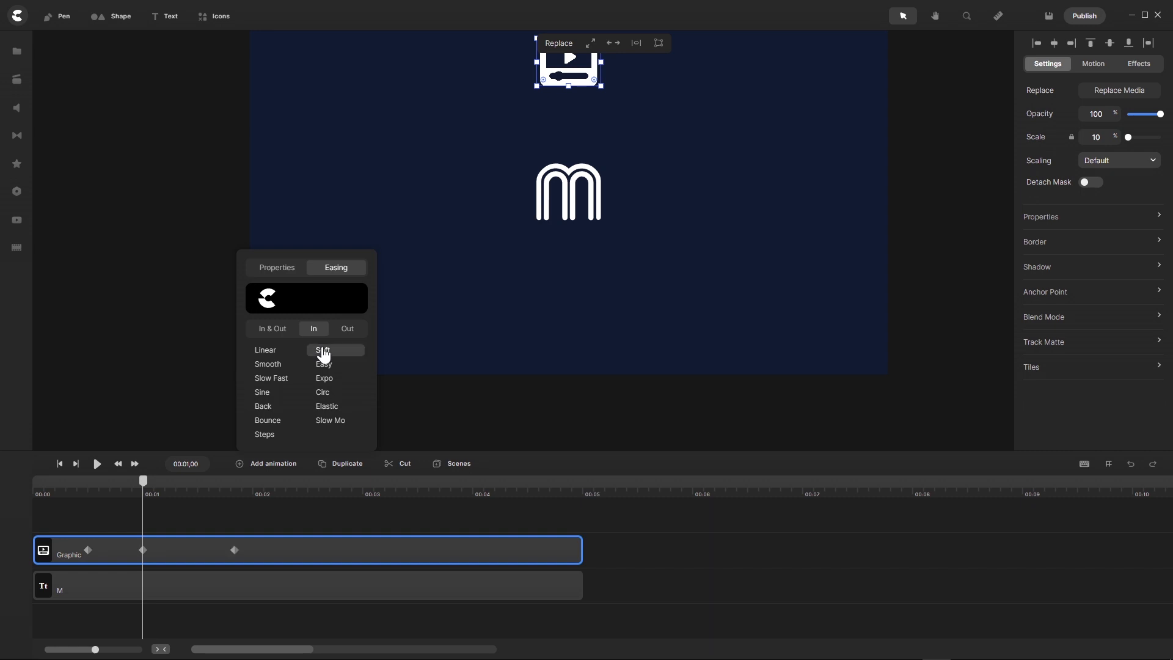
pyautogui.click(274, 267)
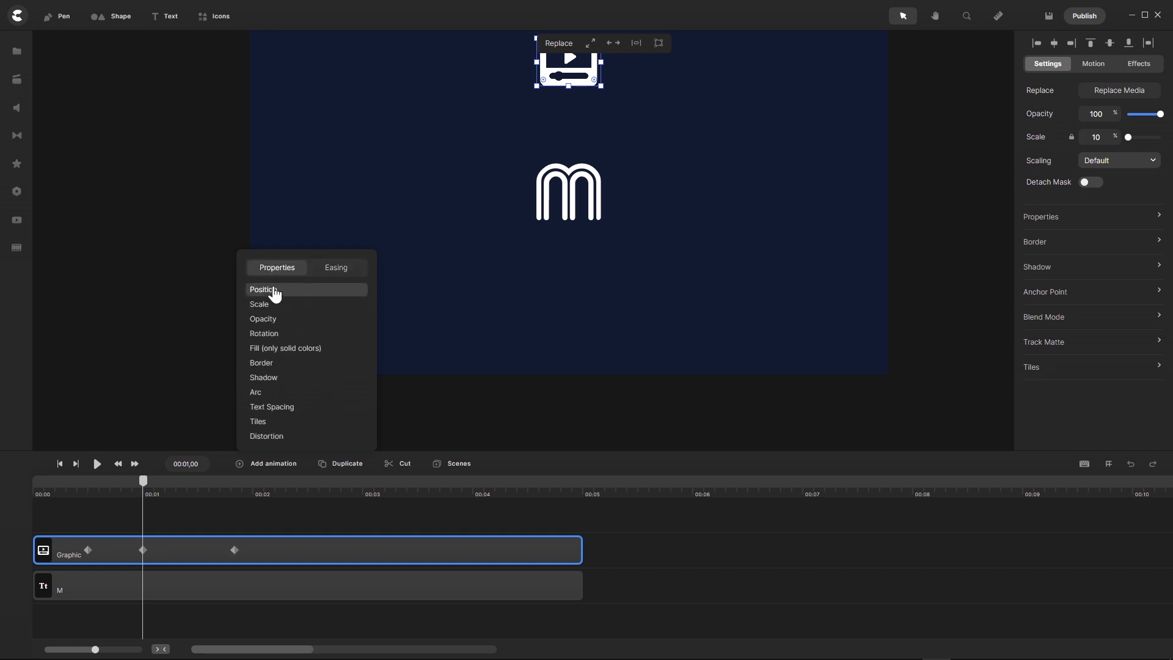
pyautogui.click(275, 292)
pyautogui.click(275, 304)
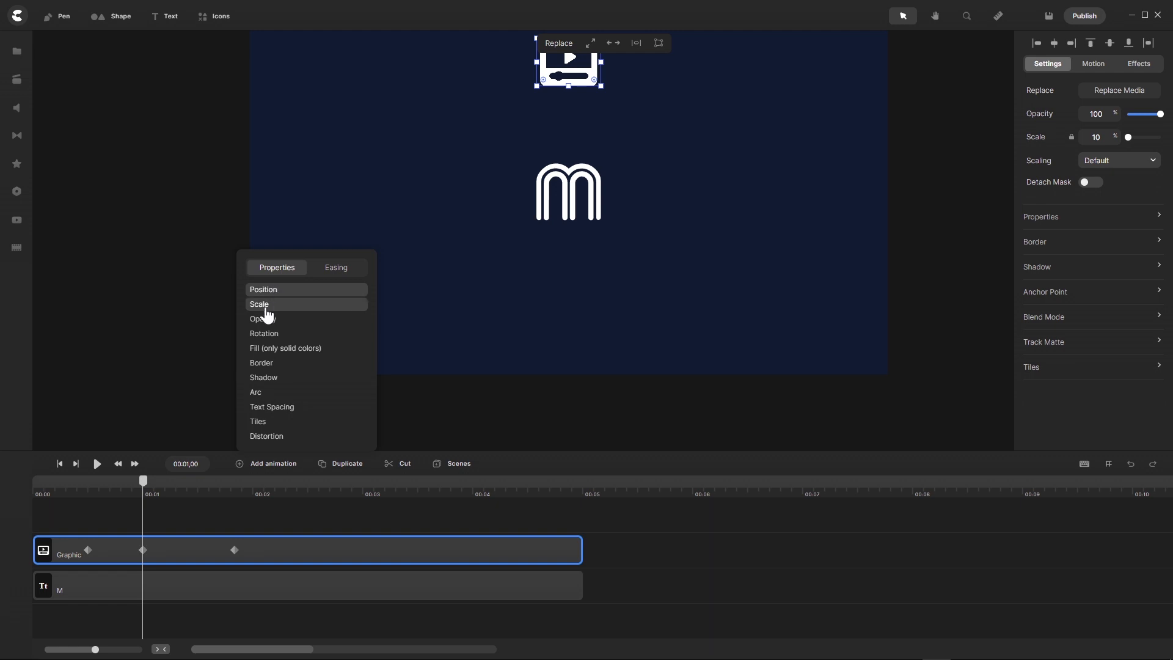
pyautogui.click(144, 484)
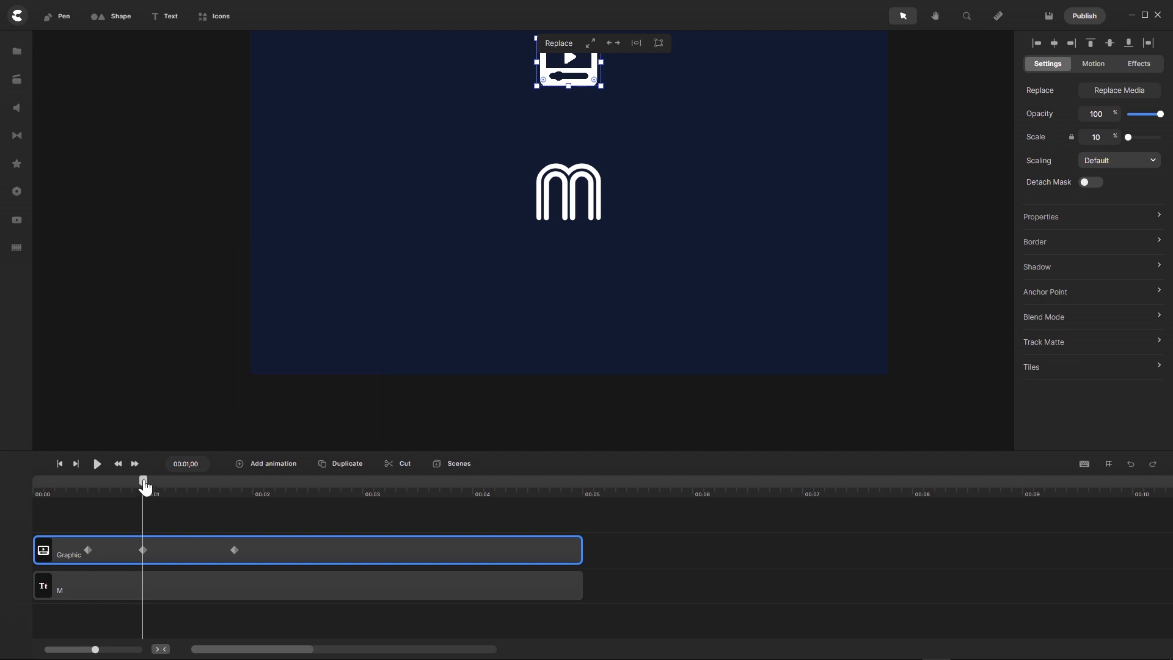
# - Move the second animation's end keyframe to 00:01,15, centre the image on the canvas there, and preview the movement
pyautogui.moveTo(144, 486); pyautogui.dragTo(198, 501)
pyautogui.moveTo(234, 551); pyautogui.dragTo(196, 552)
pyautogui.click(1149, 46)
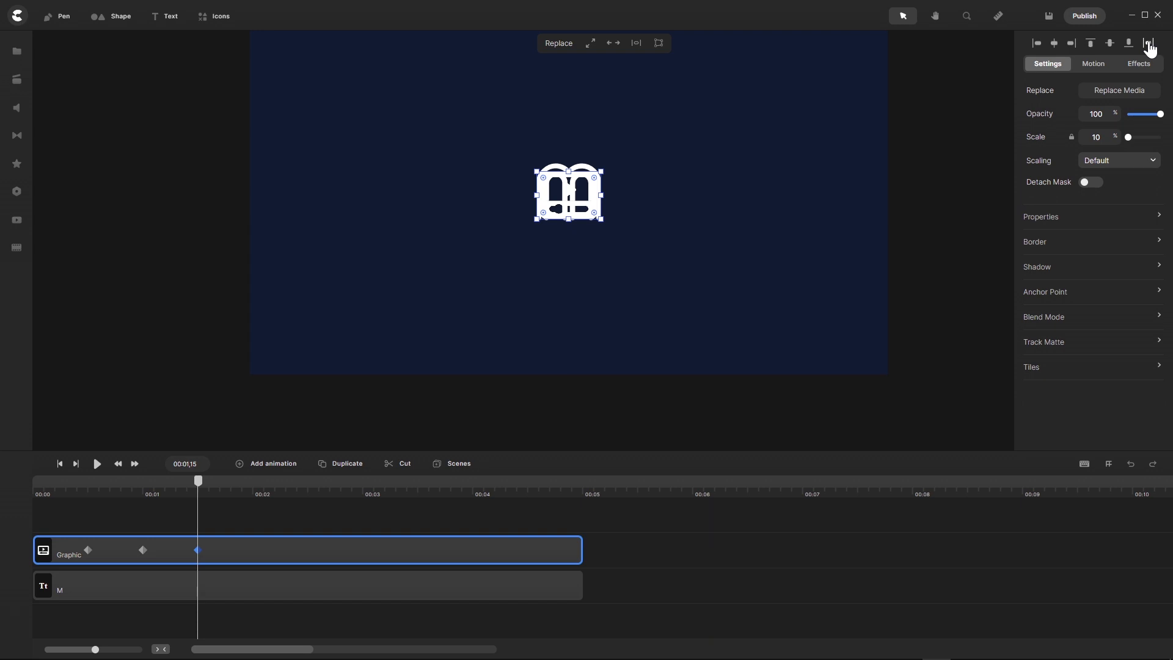
pyautogui.click(61, 464)
pyautogui.click(96, 464)
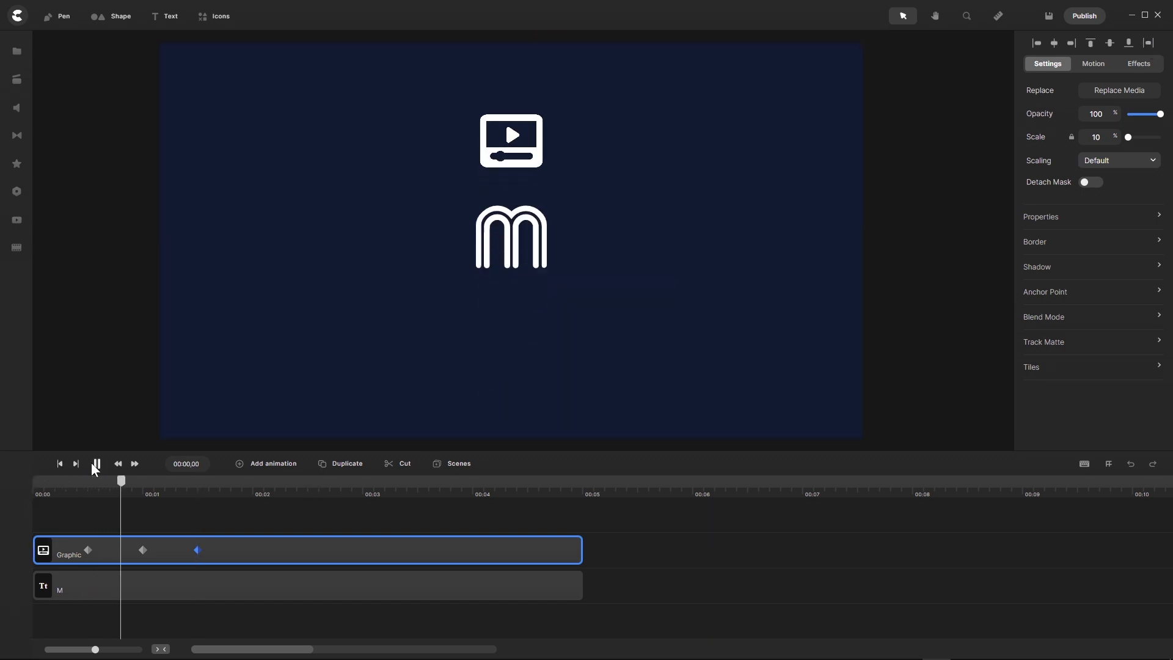
pyautogui.click(96, 464)
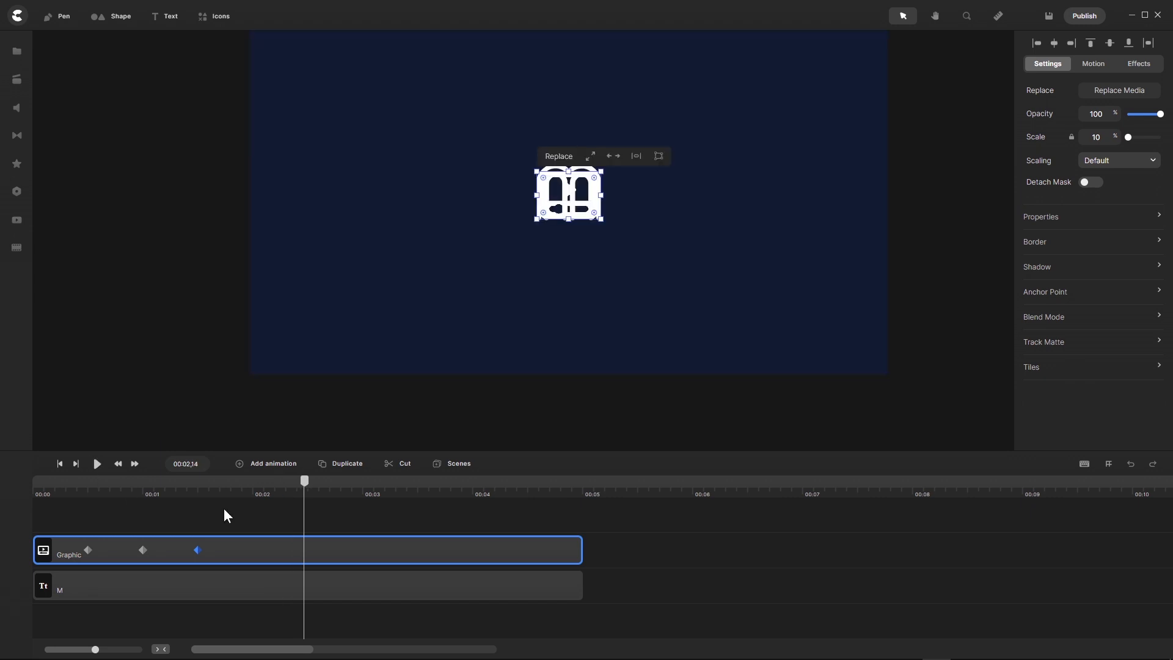
# - At the Graphic layer's 00:01,00 keyframe, unlink the scale axes and set Scale X to 9% and Scale Y to 11%
pyautogui.moveTo(296, 486); pyautogui.dragTo(139, 517)
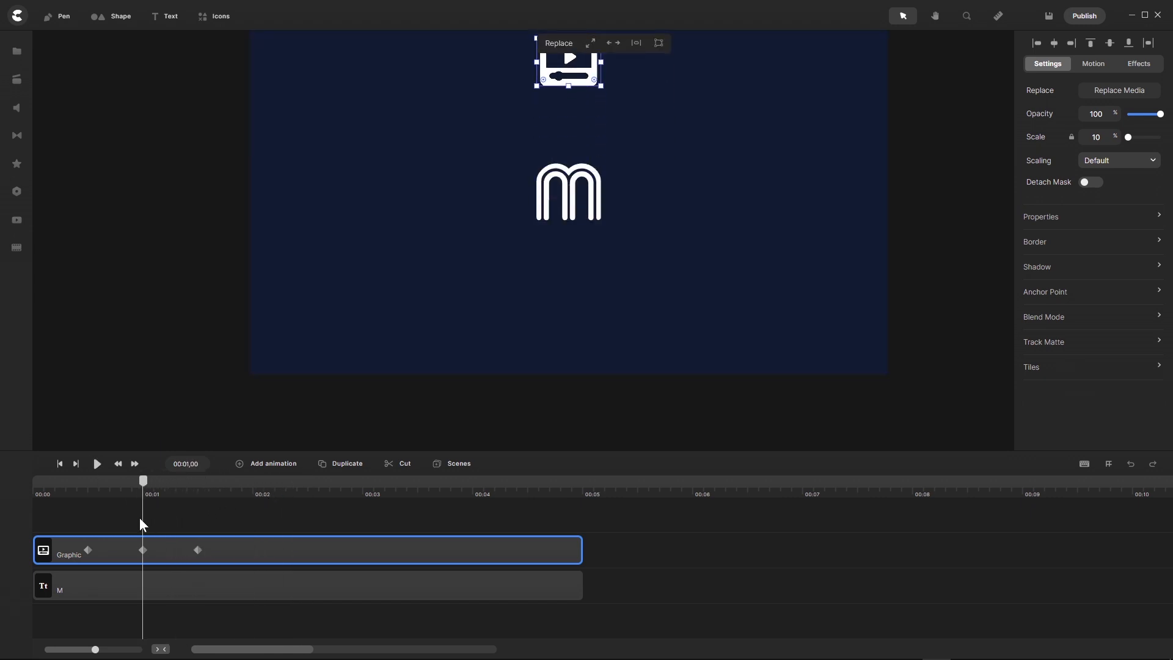
pyautogui.click(143, 550)
pyautogui.scroll(-2, 716, 316)
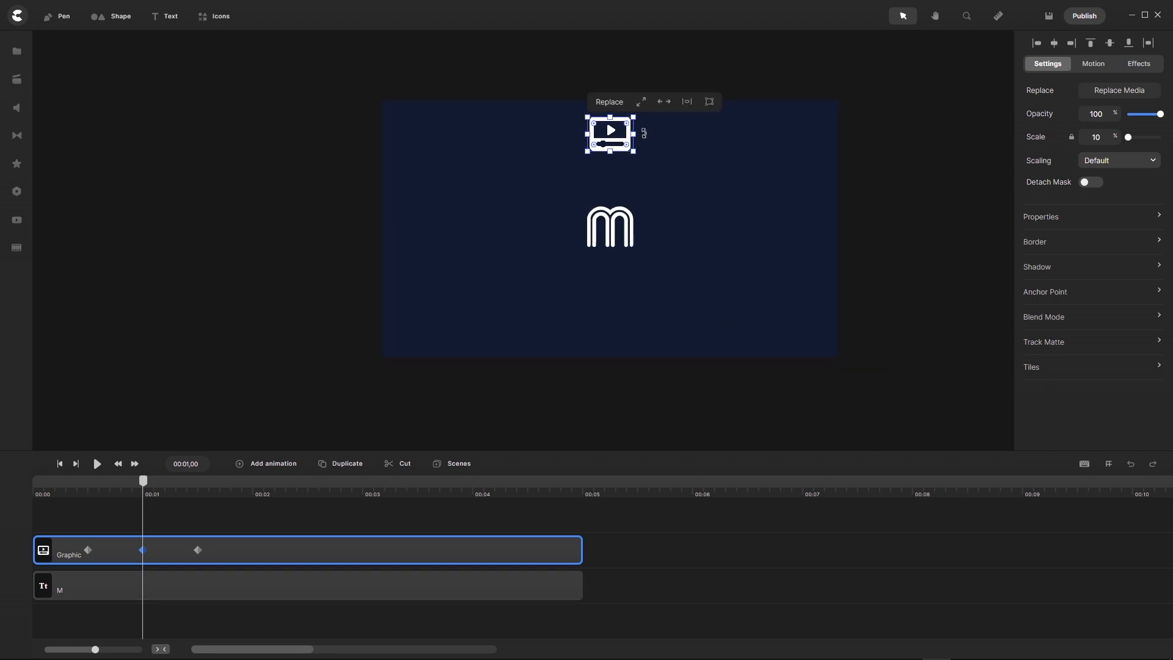
pyautogui.scroll(3, 643, 133)
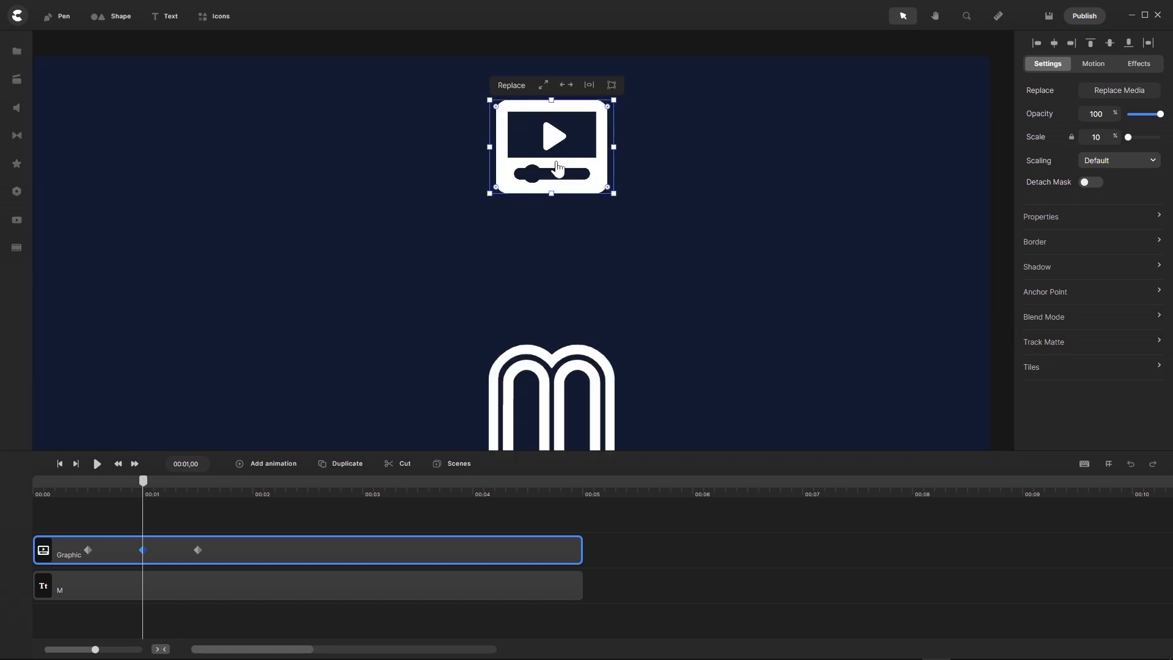
pyautogui.click(1071, 137)
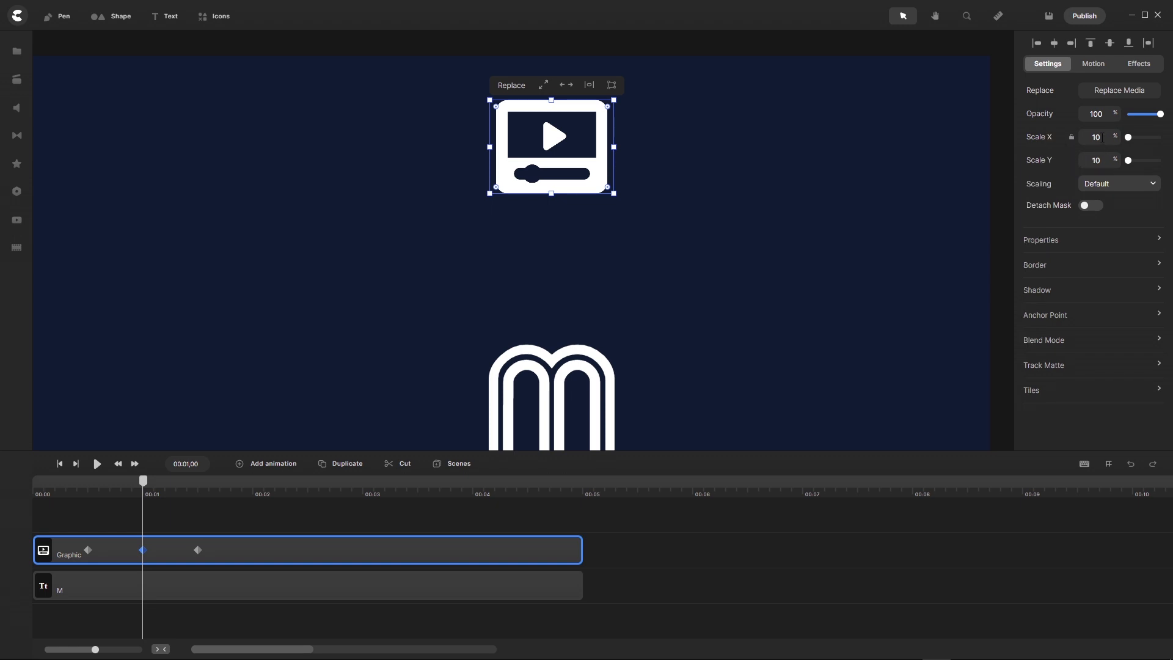
pyautogui.moveTo(1080, 137); pyautogui.dragTo(1070, 139)
pyautogui.write('9')
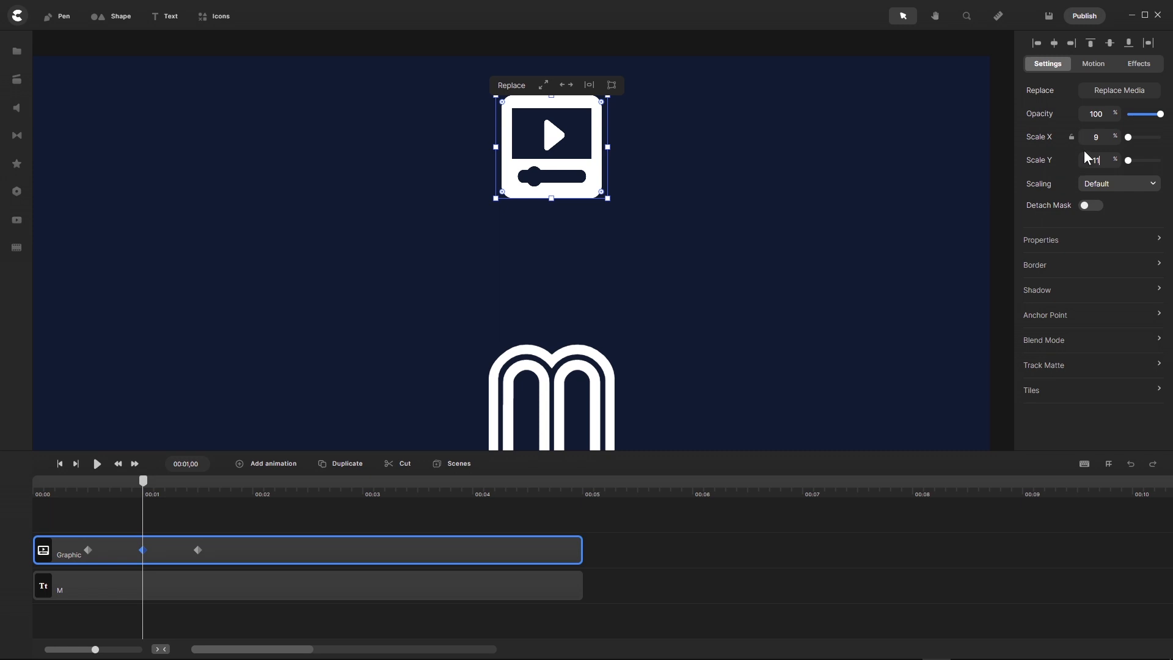
pyautogui.scroll(-2, 687, 153)
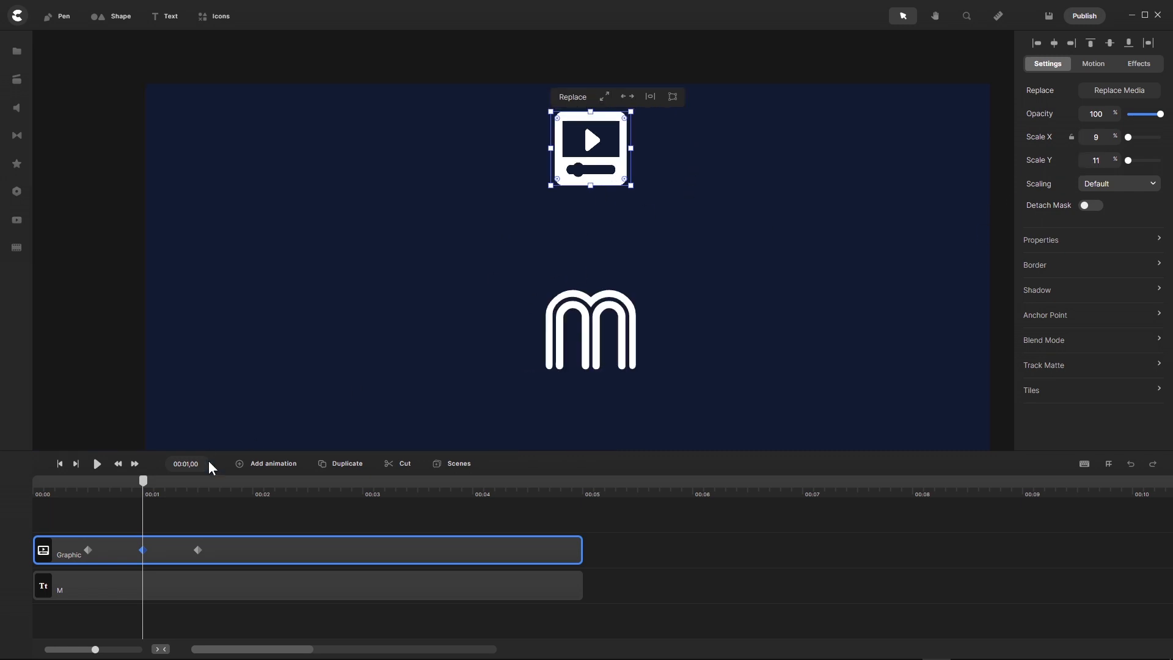
# - Move the M text layer to the track above the Graphic layer so that it starts at 00:01,15
pyautogui.moveTo(146, 486); pyautogui.dragTo(199, 496)
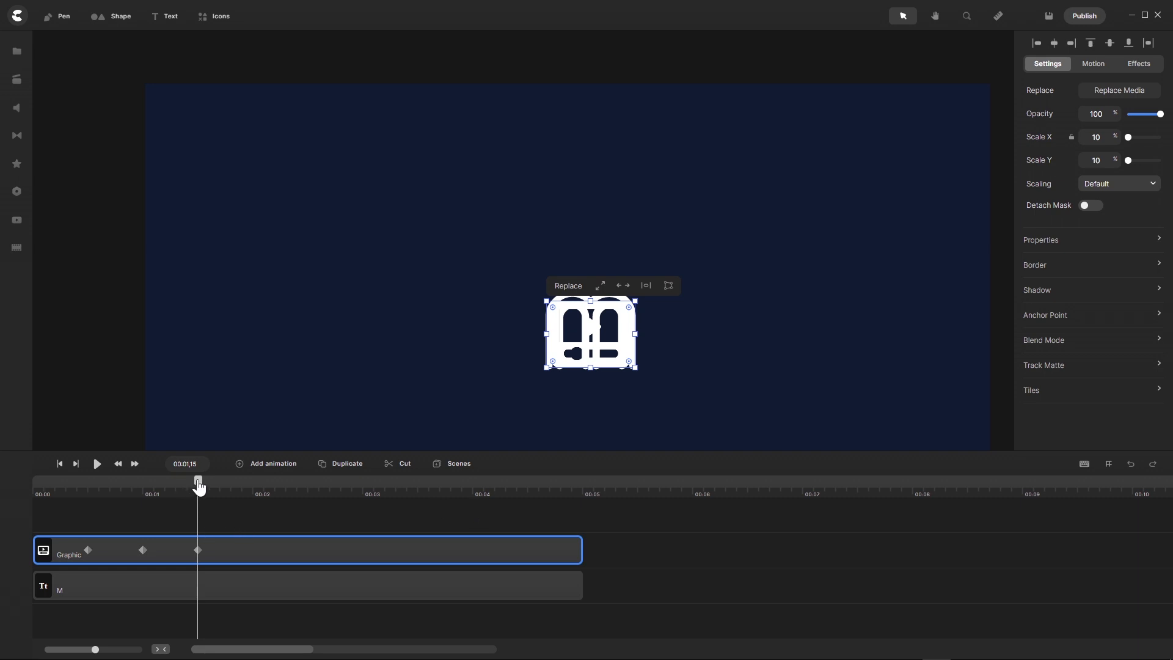
pyautogui.moveTo(197, 492)
pyautogui.mouseDown()
pyautogui.moveTo(71, 503)
pyautogui.moveTo(196, 505)
pyautogui.mouseUp()
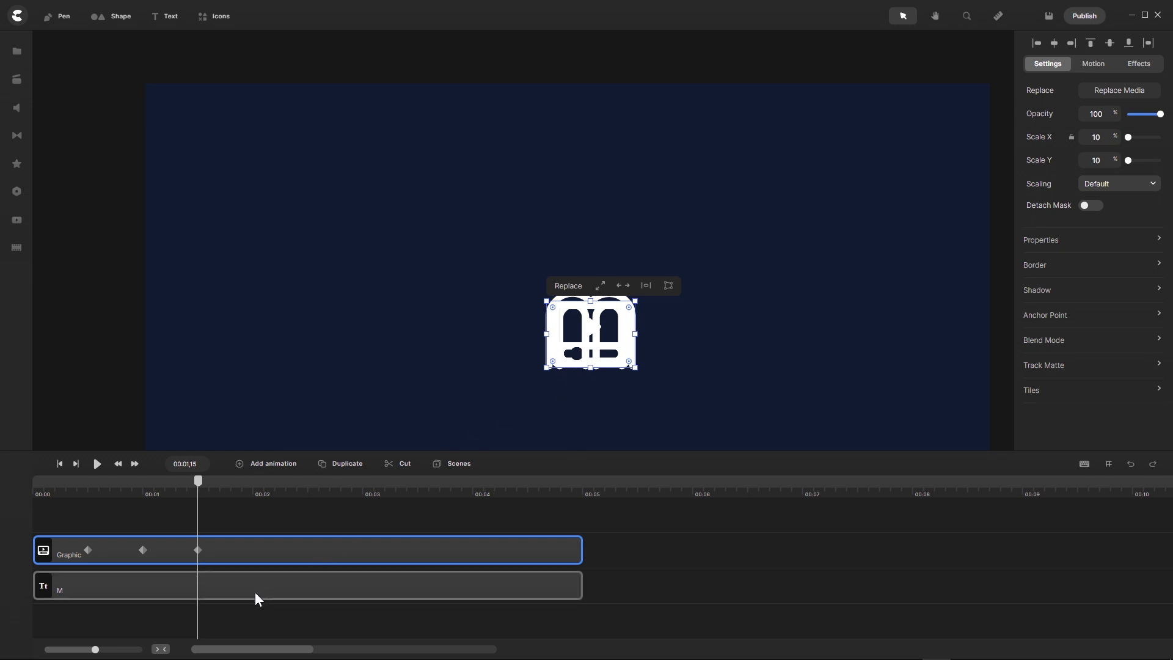
pyautogui.moveTo(254, 592); pyautogui.dragTo(420, 522)
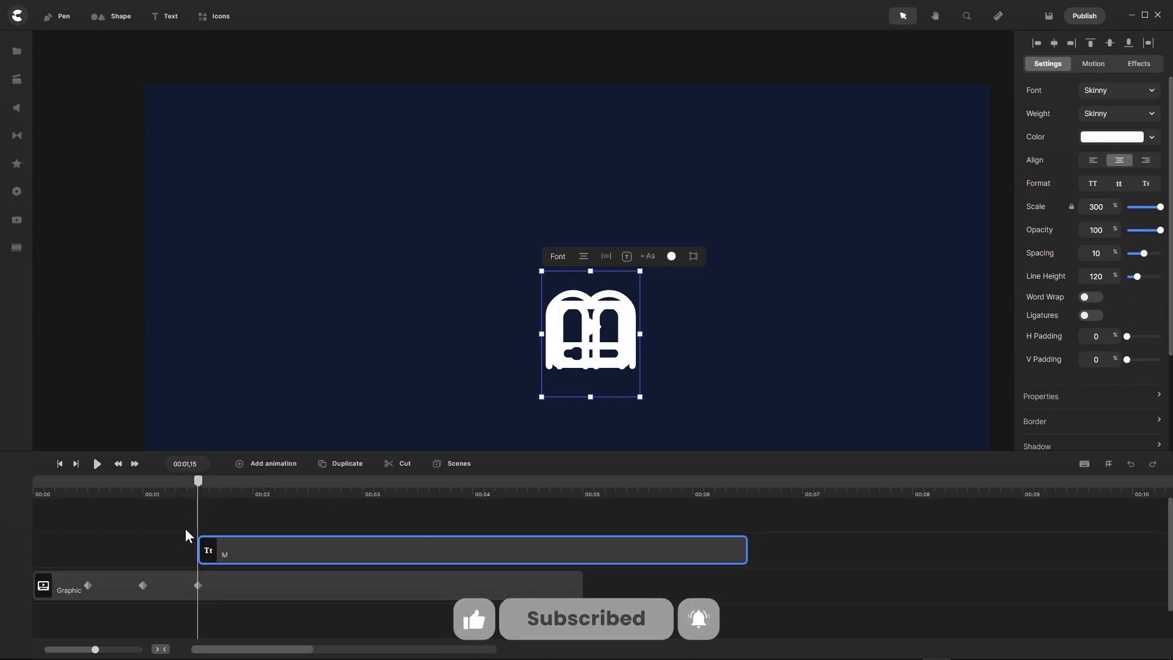
# - Trim the end of the Graphic layer to 00:01,16 and play the animation from the start
pyautogui.moveTo(98, 651); pyautogui.dragTo(113, 653)
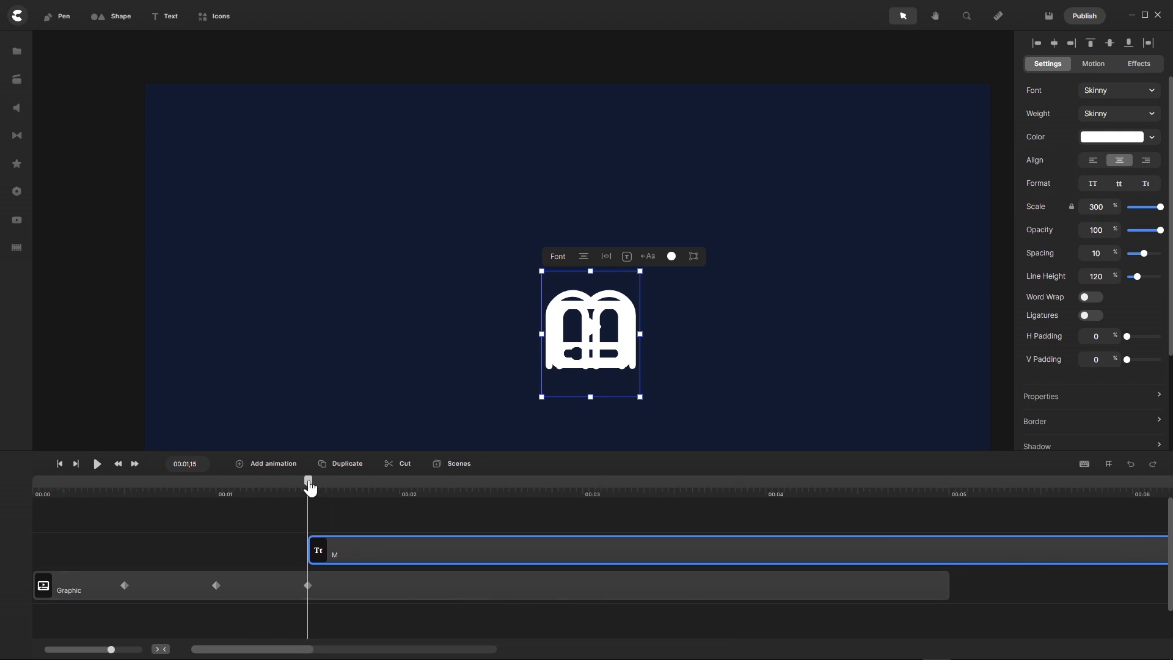
pyautogui.moveTo(309, 487); pyautogui.dragTo(315, 487)
pyautogui.moveTo(944, 585); pyautogui.dragTo(312, 635)
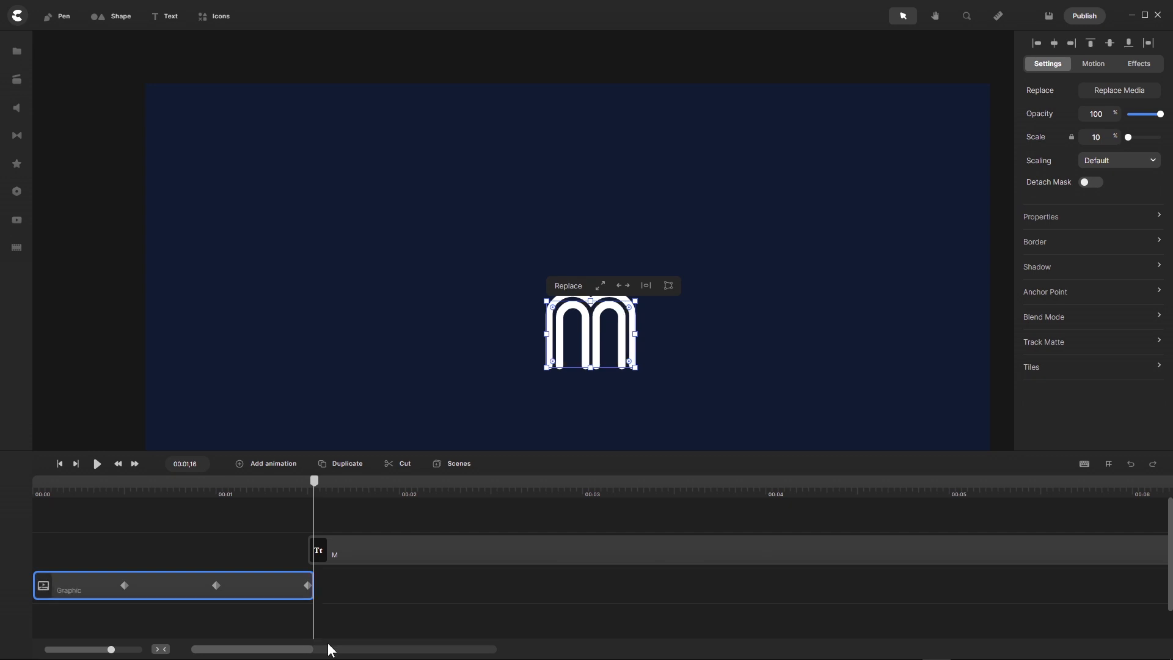
pyautogui.moveTo(313, 495); pyautogui.dragTo(30, 535)
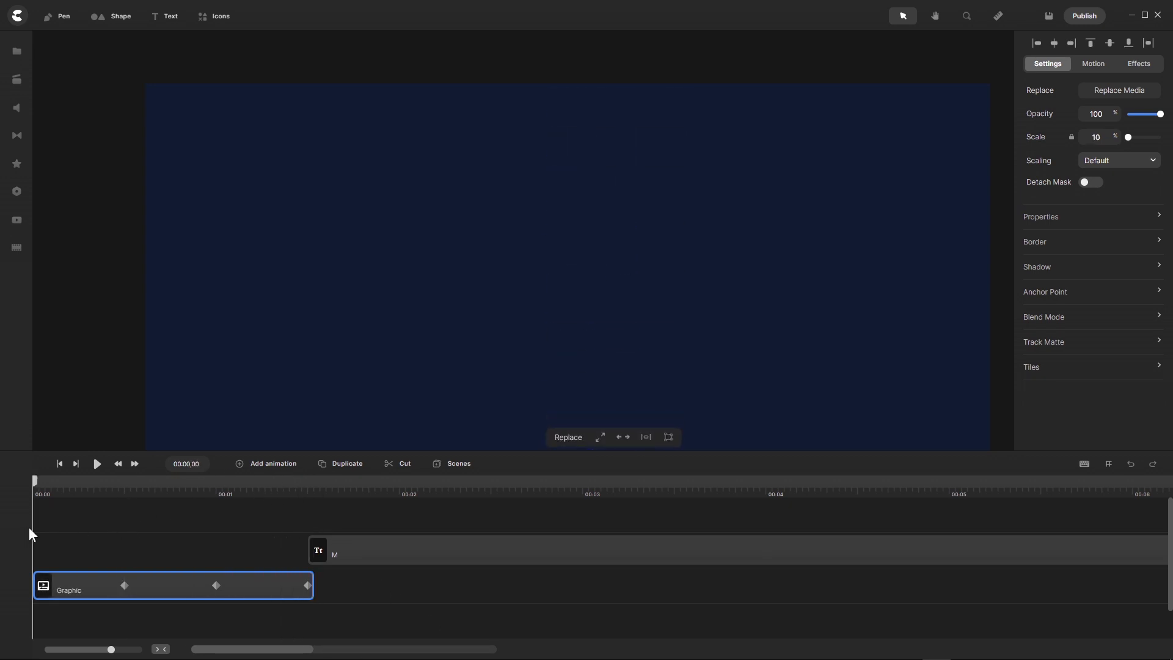
pyautogui.click(96, 464)
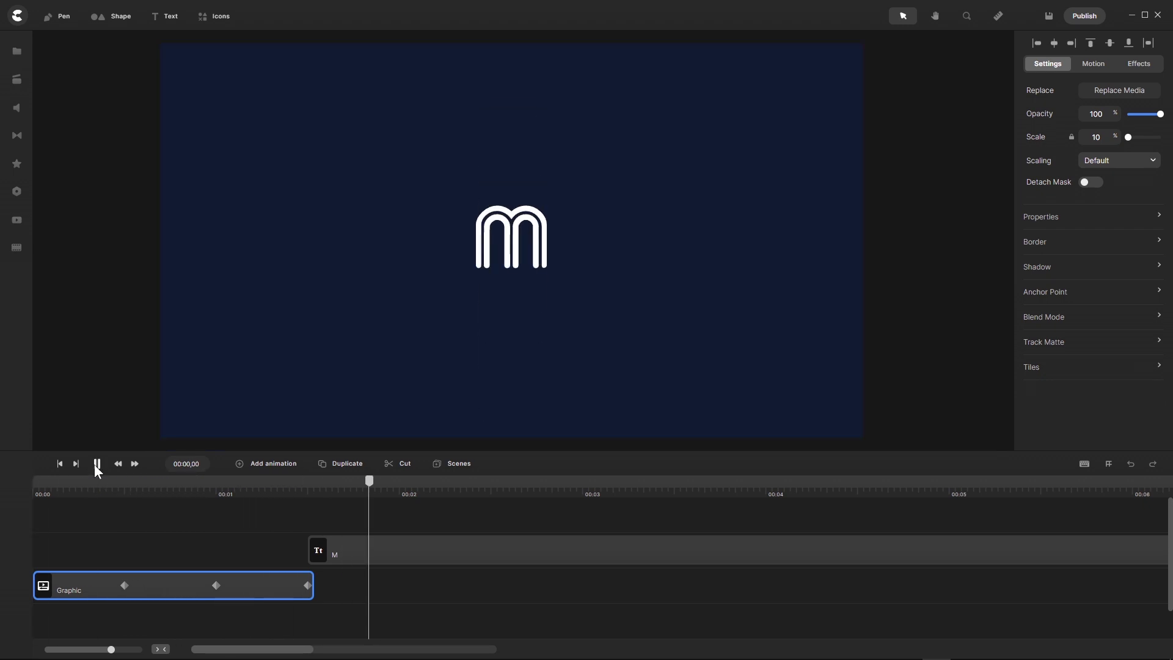
pyautogui.click(97, 465)
# - Add a Position and Scale animation to the M layer at 00:01,15 with Back easing of type Out
pyautogui.moveTo(505, 481); pyautogui.dragTo(310, 505)
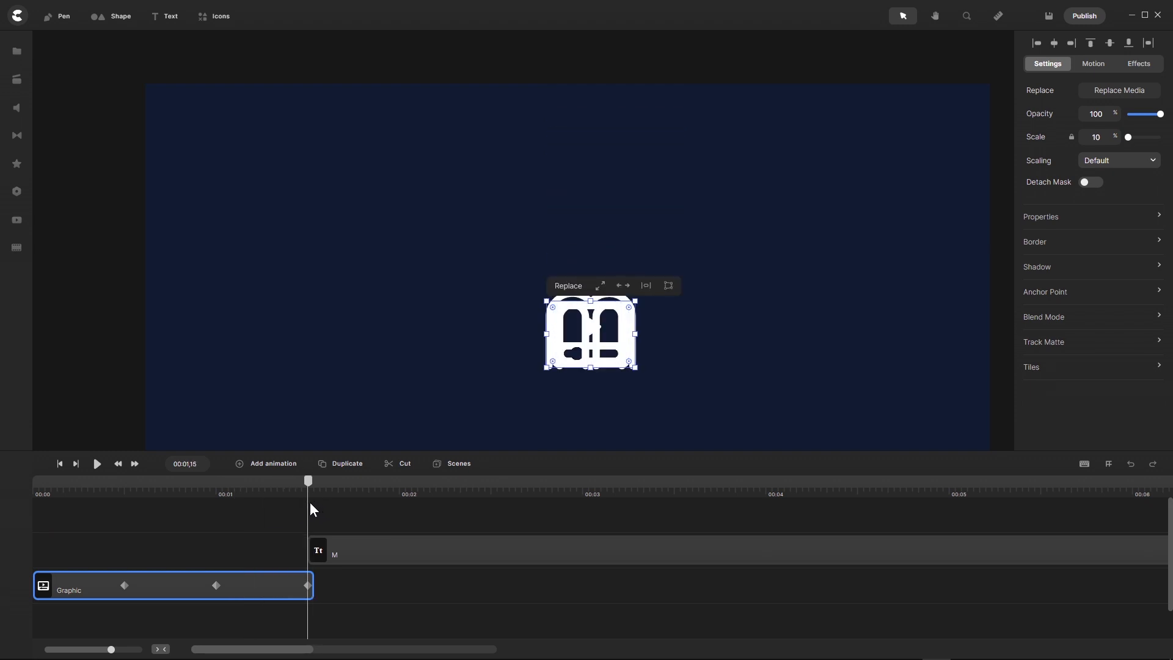
pyautogui.click(342, 548)
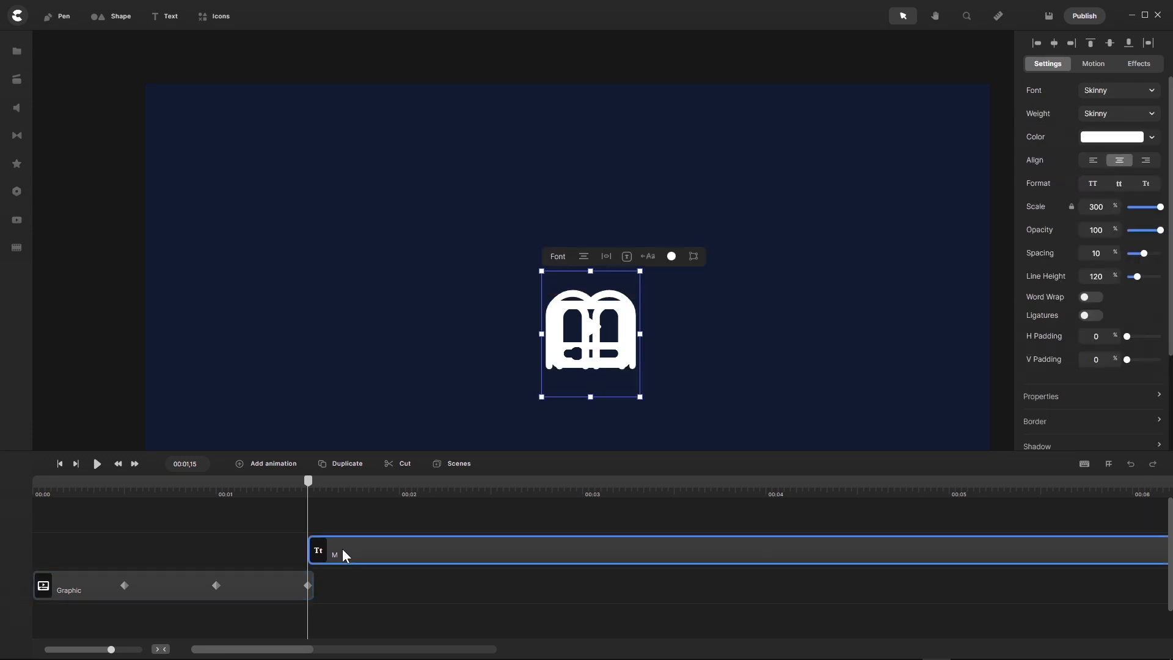
pyautogui.click(239, 466)
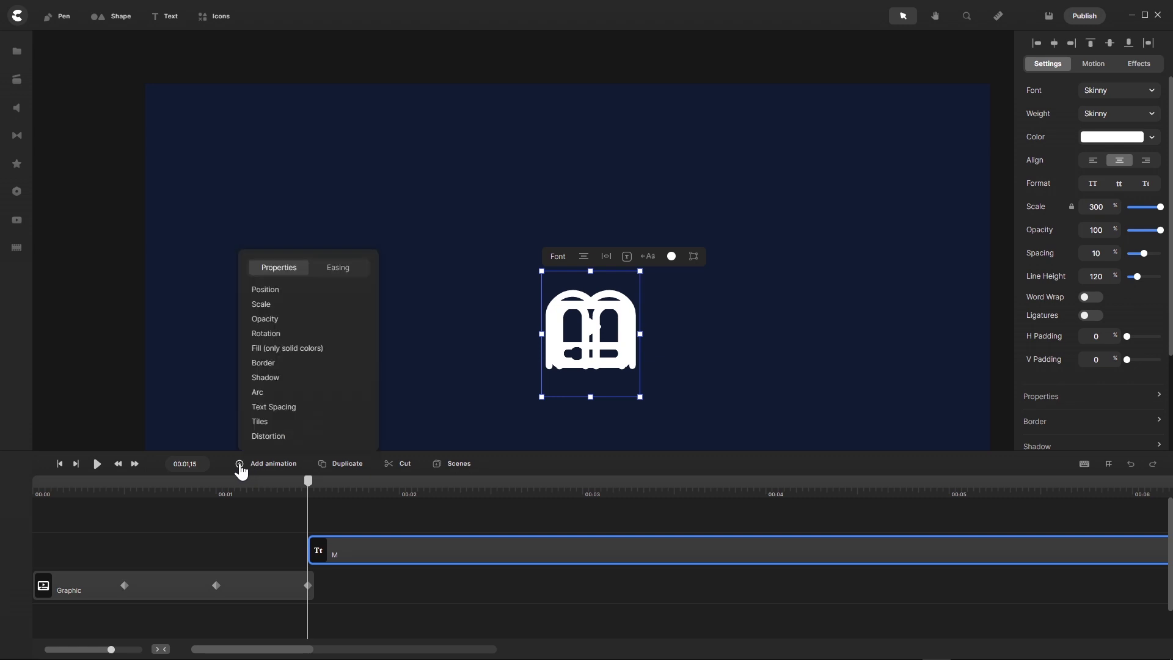
pyautogui.click(301, 293)
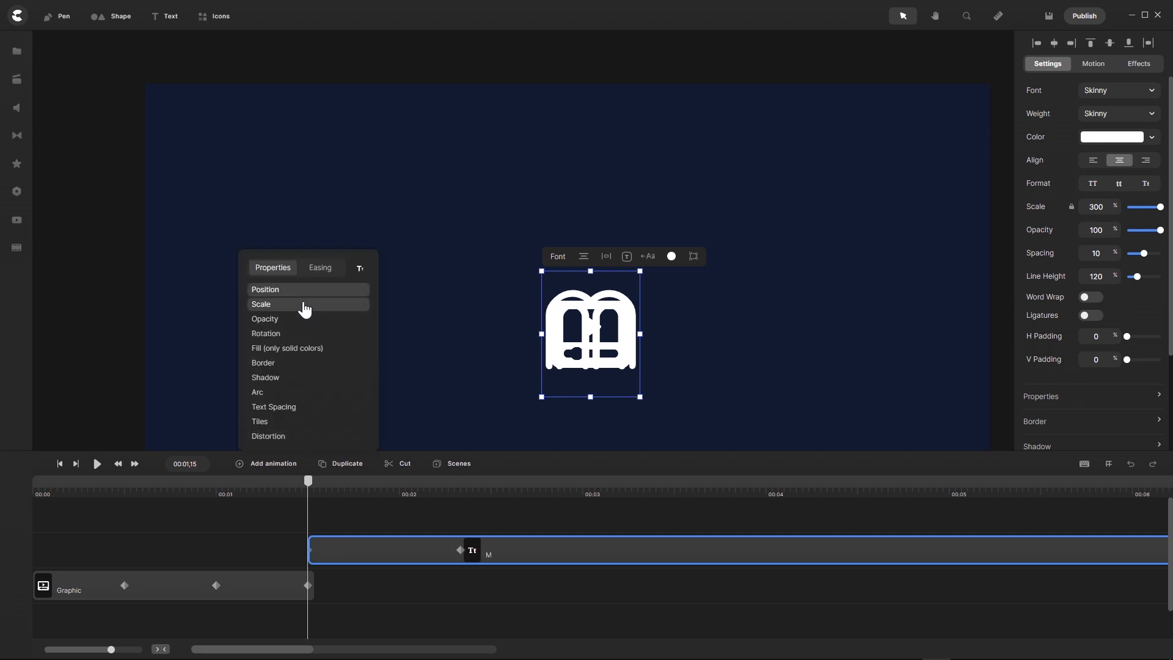
pyautogui.click(304, 305)
pyautogui.click(322, 267)
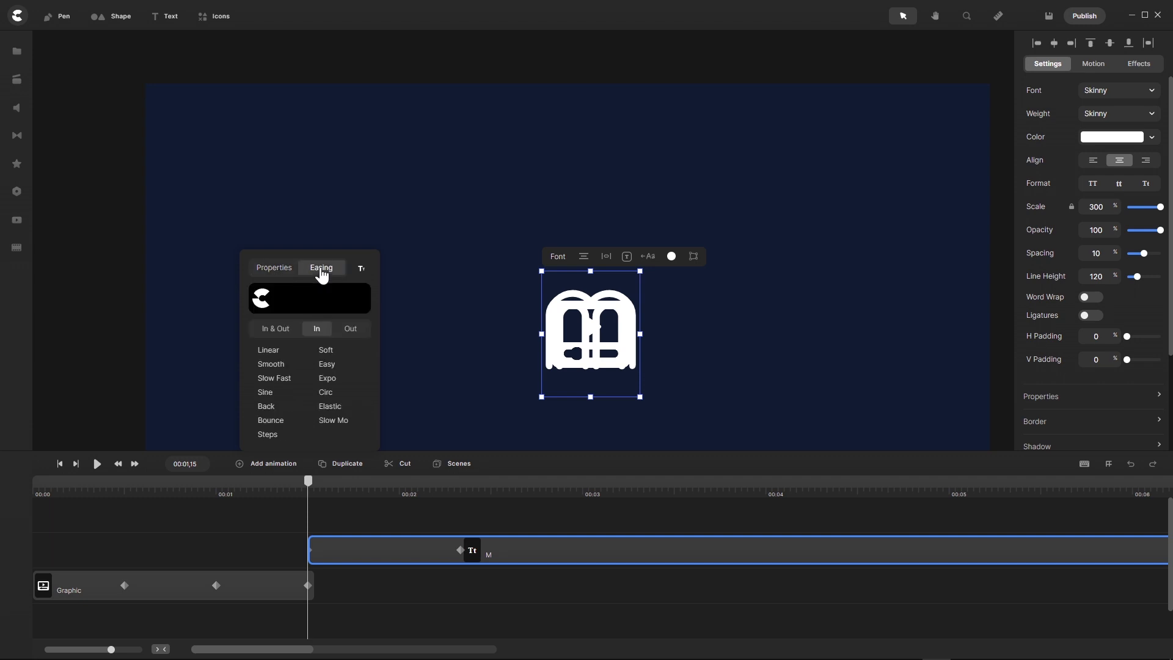
pyautogui.click(353, 330)
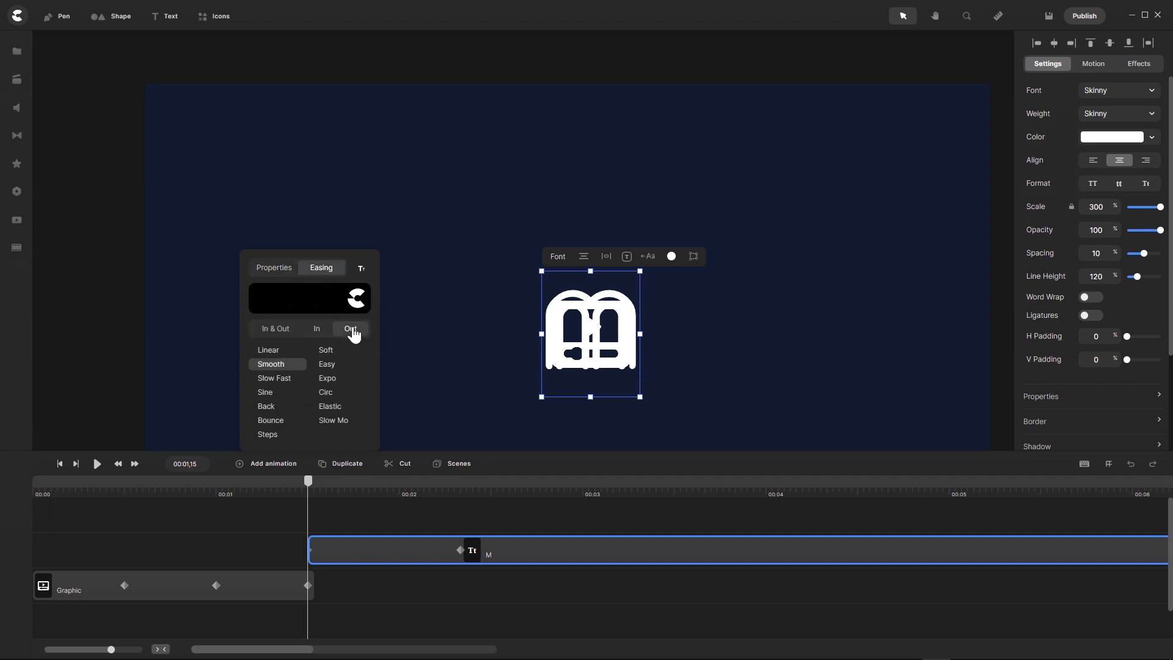
pyautogui.click(271, 410)
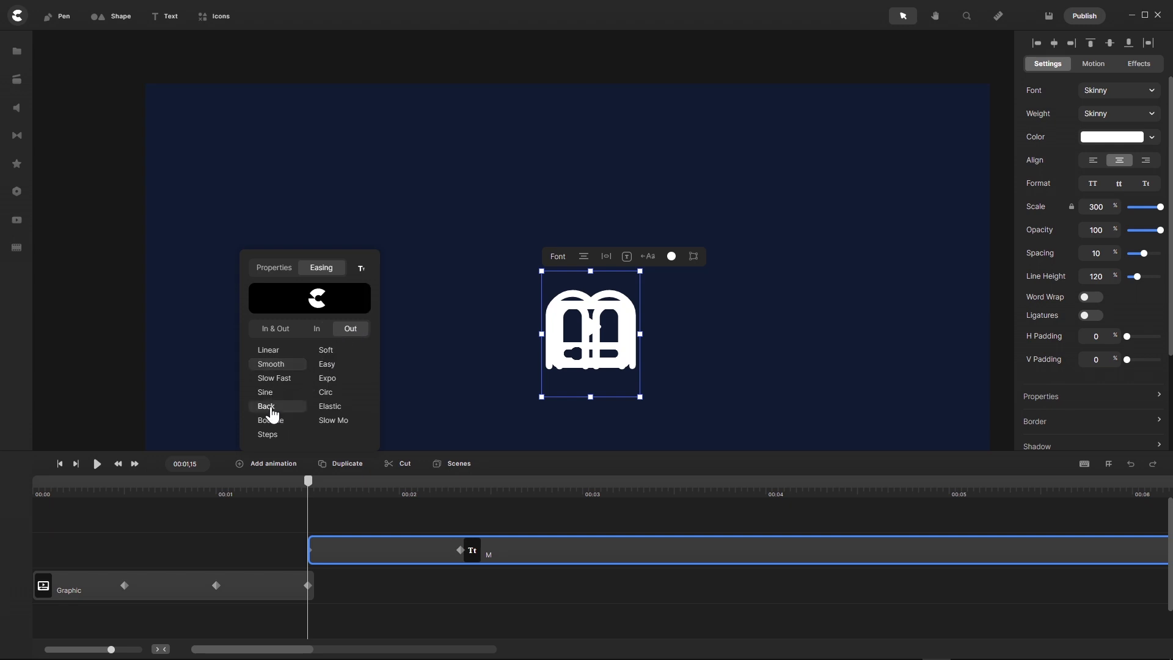
# - Move the end keyframe of the M layer's animation to 00:02,00
pyautogui.click(310, 486)
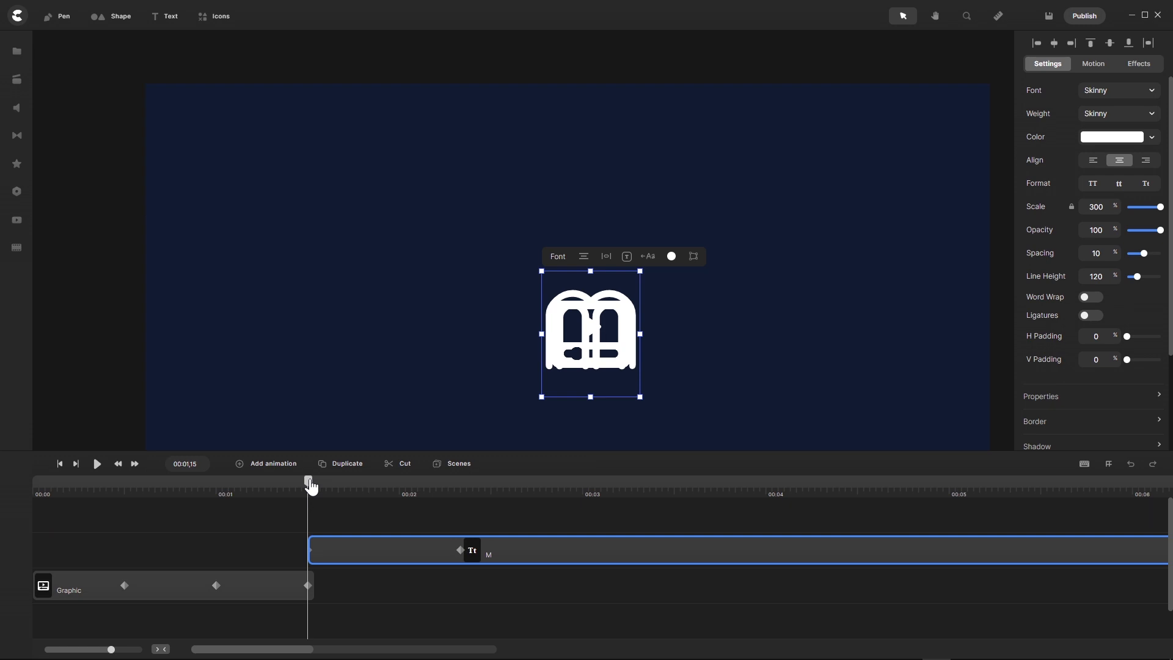
pyautogui.moveTo(311, 486); pyautogui.dragTo(400, 487)
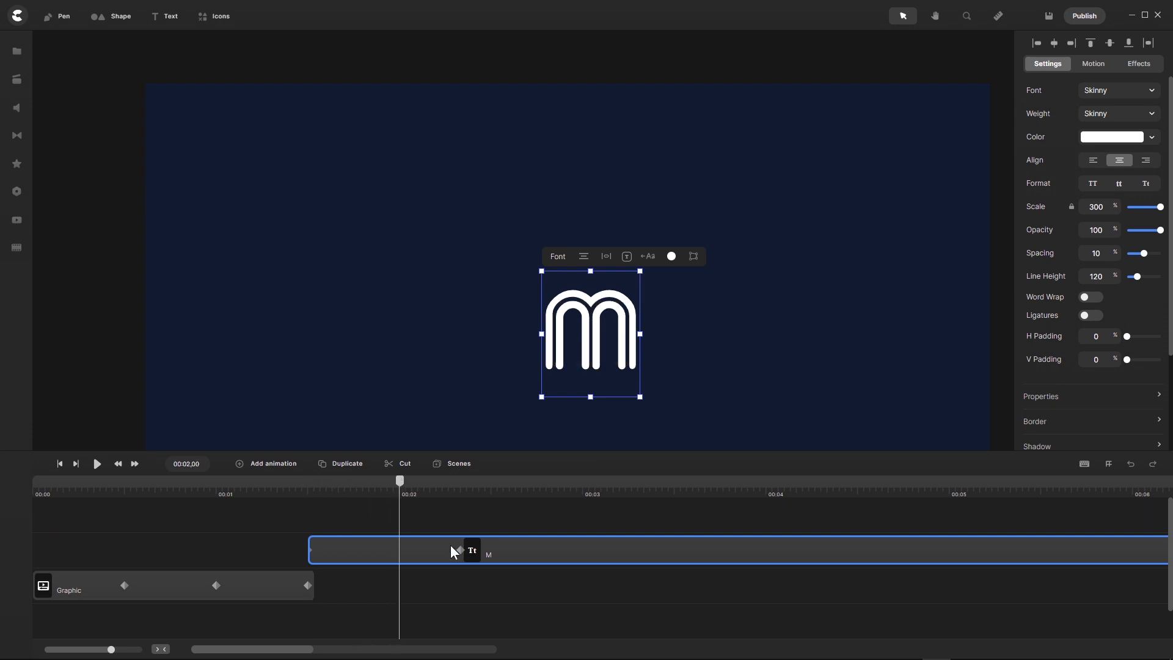
pyautogui.moveTo(458, 550); pyautogui.dragTo(400, 551)
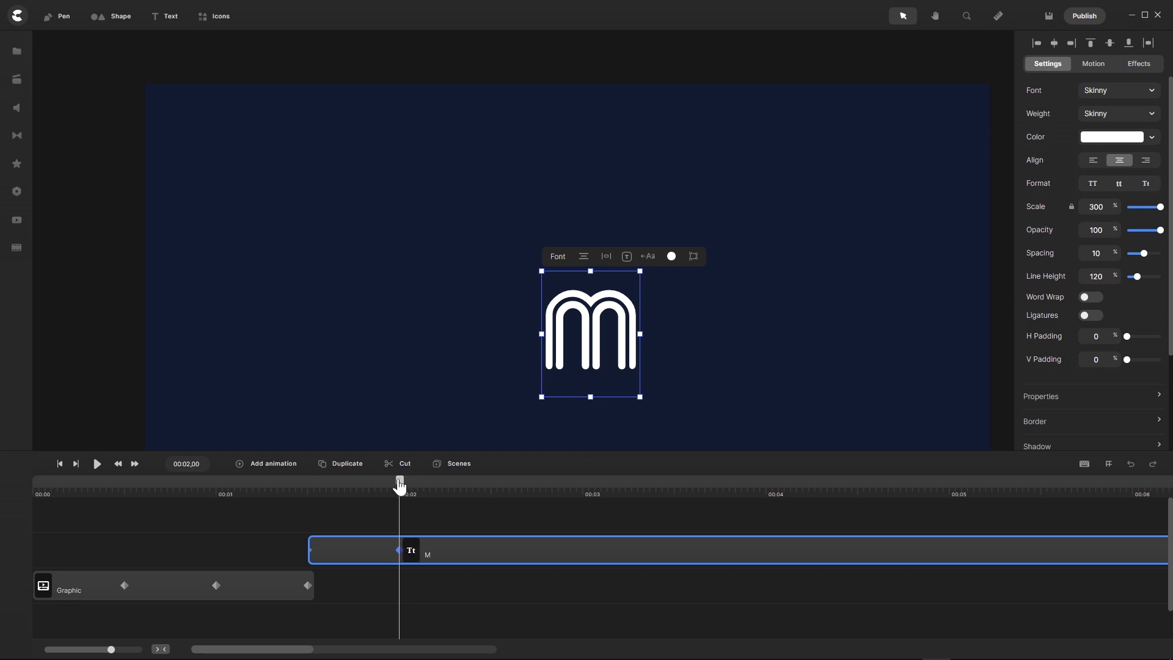
# - Try unlinking the M layer's scale at 00:01,15 with a vertical scale of 0%, and undo the change
pyautogui.moveTo(401, 485); pyautogui.dragTo(307, 500)
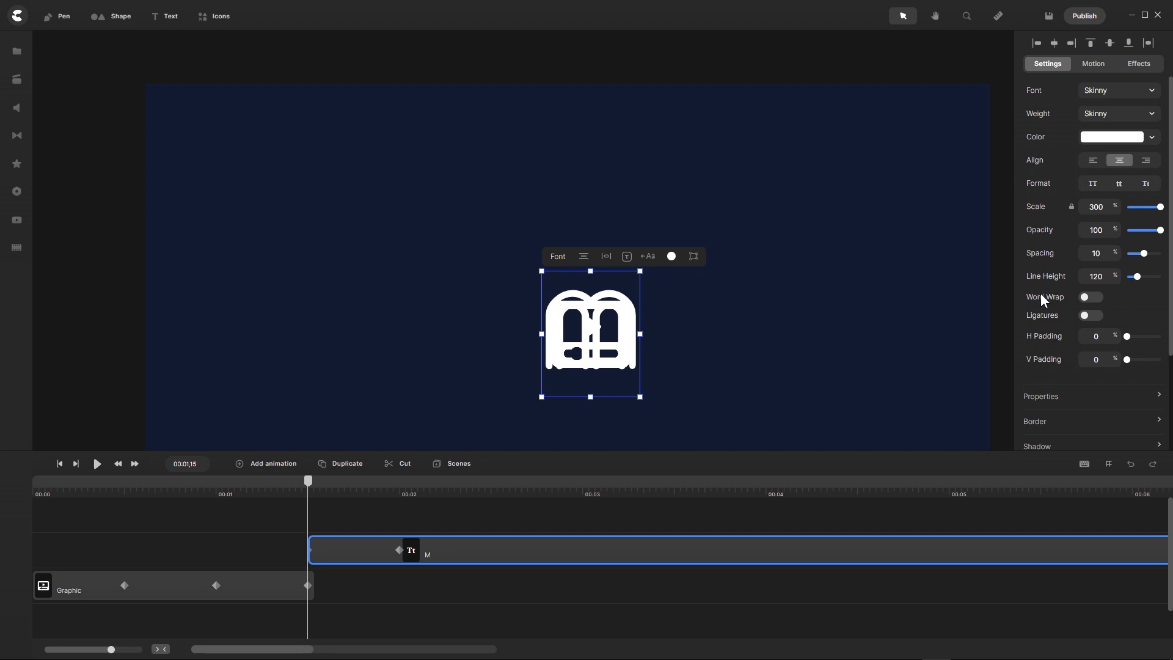
pyautogui.click(1159, 398)
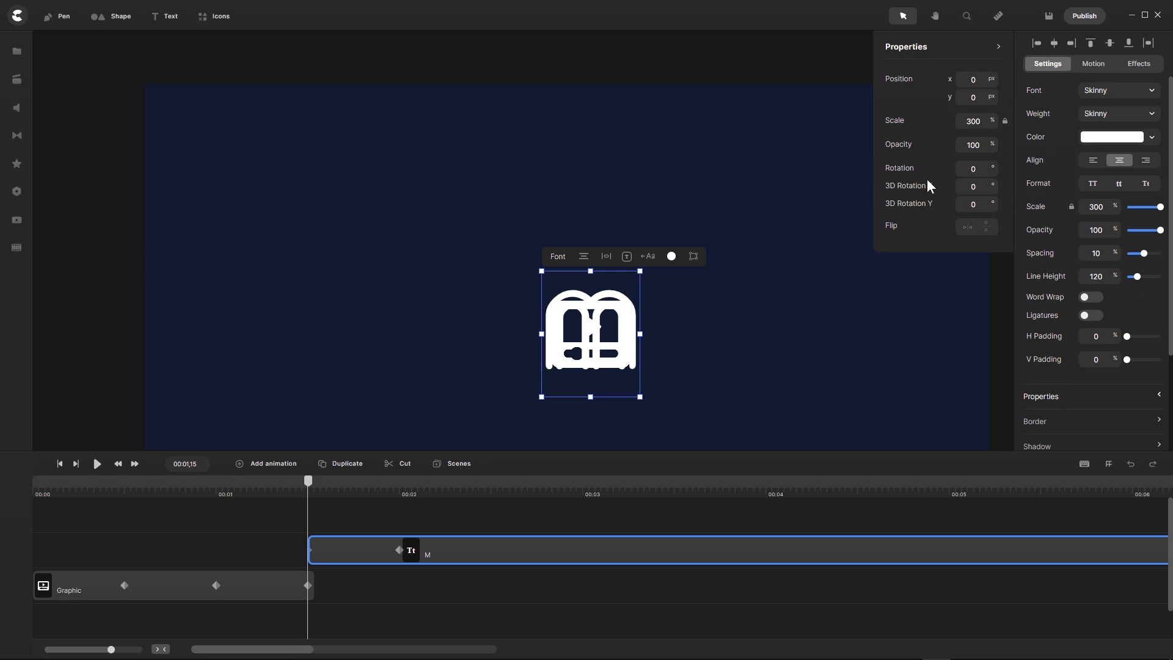
pyautogui.hotkey('ctrl', 's')
pyautogui.click(1005, 123)
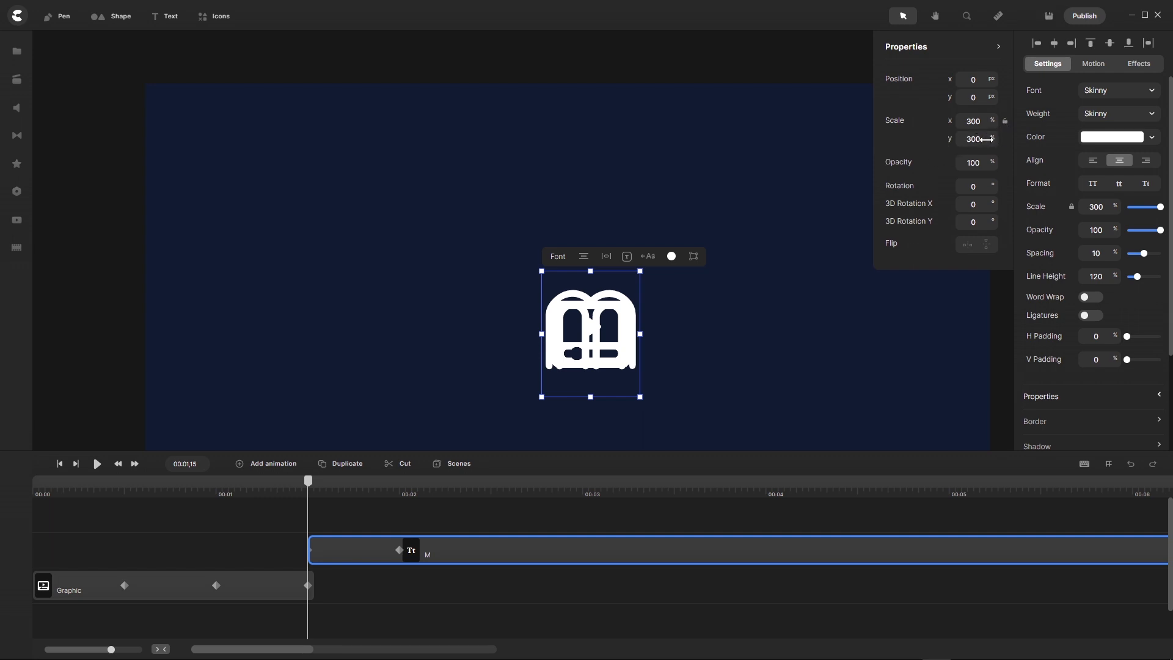
pyautogui.moveTo(985, 140); pyautogui.dragTo(987, 140)
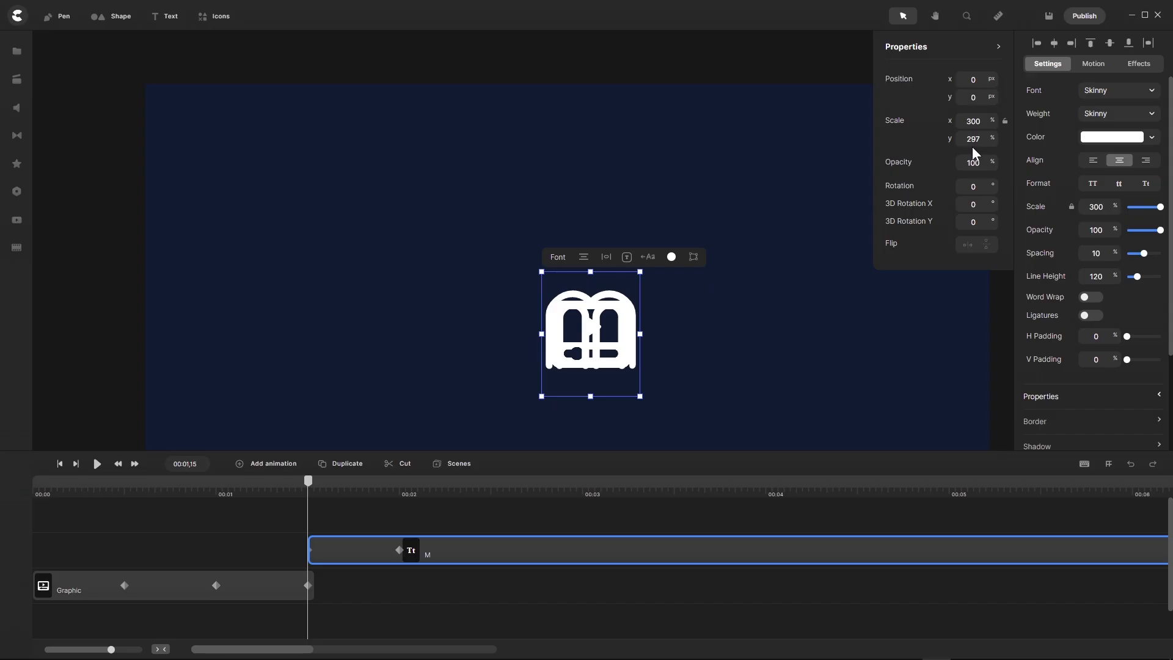
pyautogui.doubleClick(977, 139)
pyautogui.write('0')
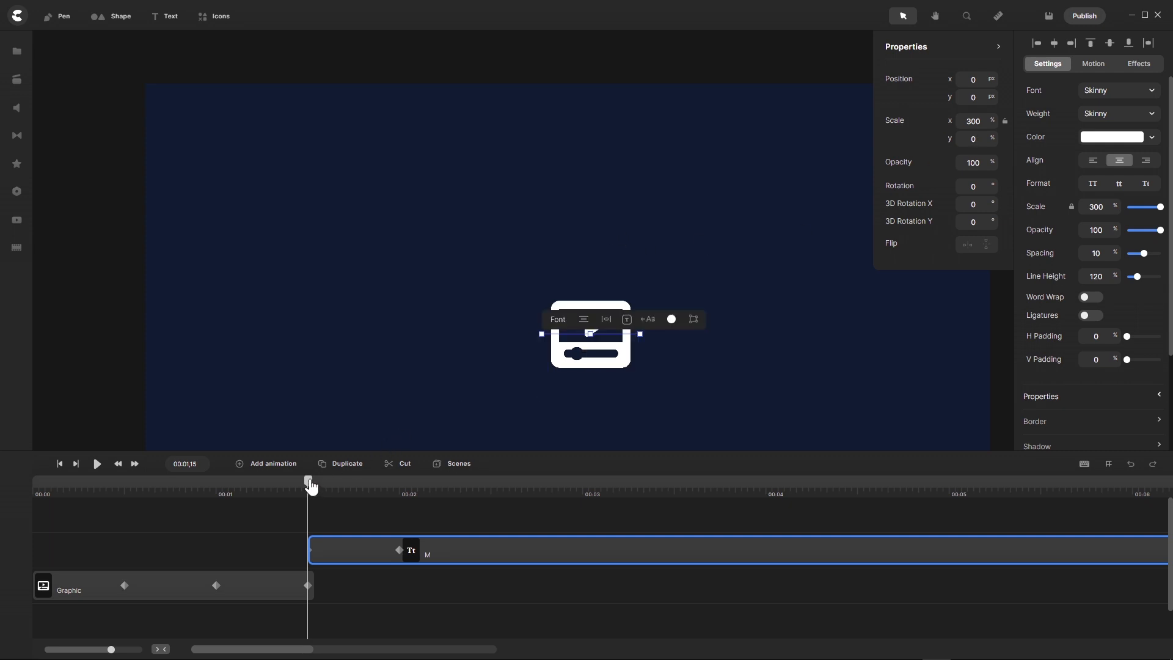
pyautogui.hotkey('ctrl', 'z')
pyautogui.click(1131, 465)
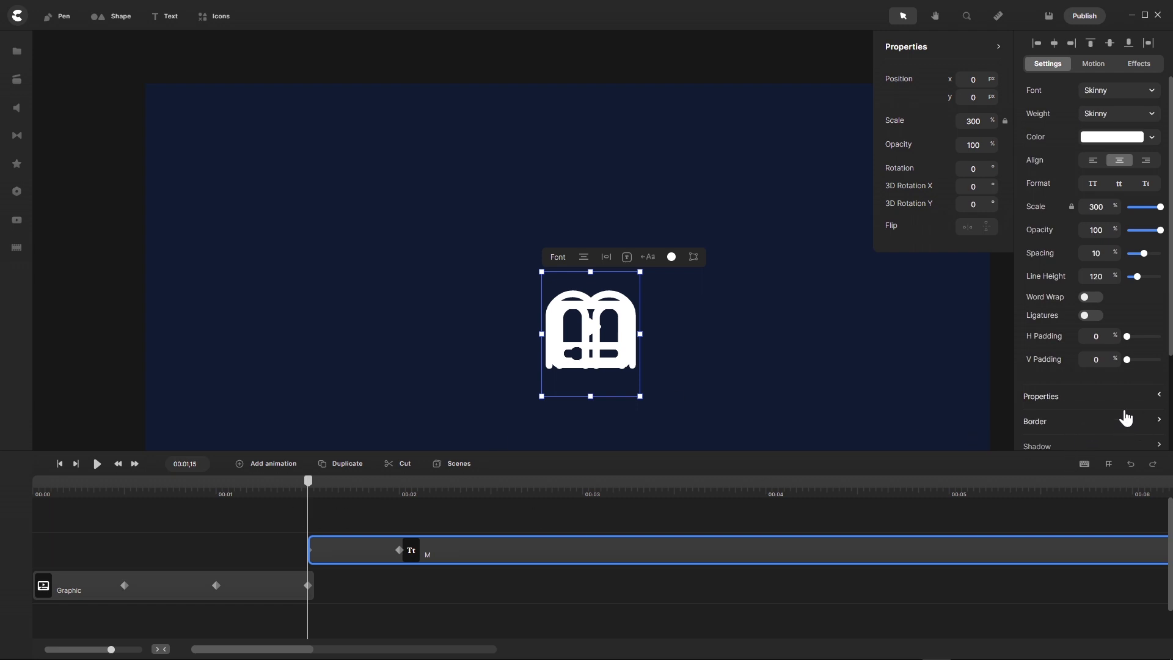
# - Set the M layer's anchor point to its bottom centre
pyautogui.scroll(-1, 1126, 416)
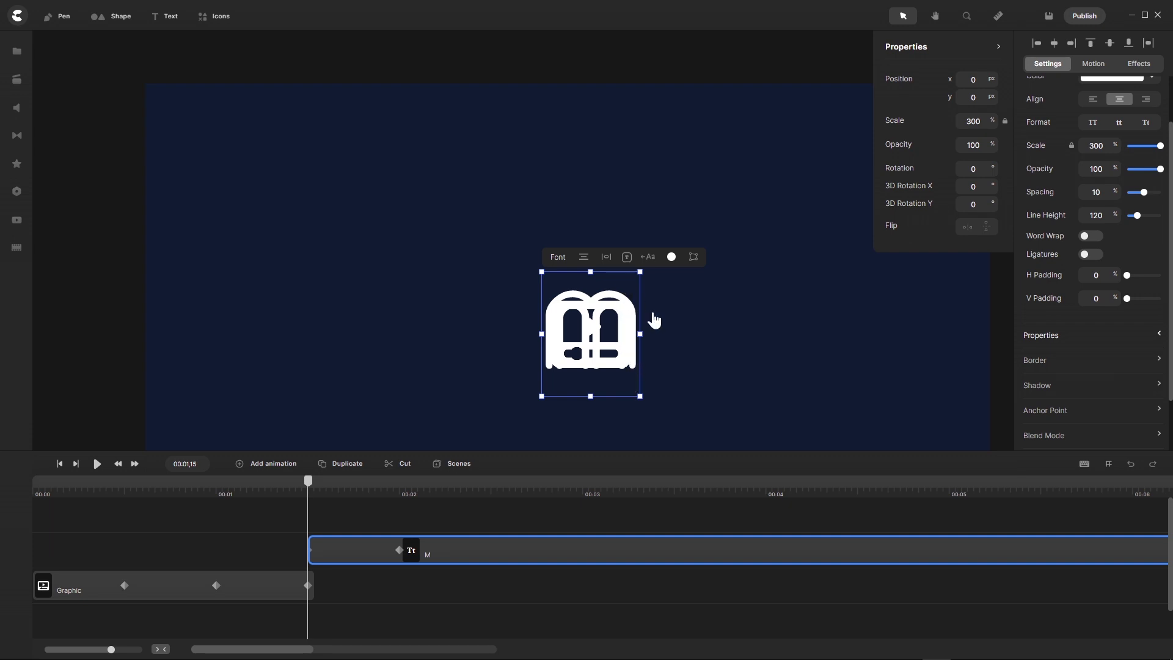
pyautogui.click(1156, 414)
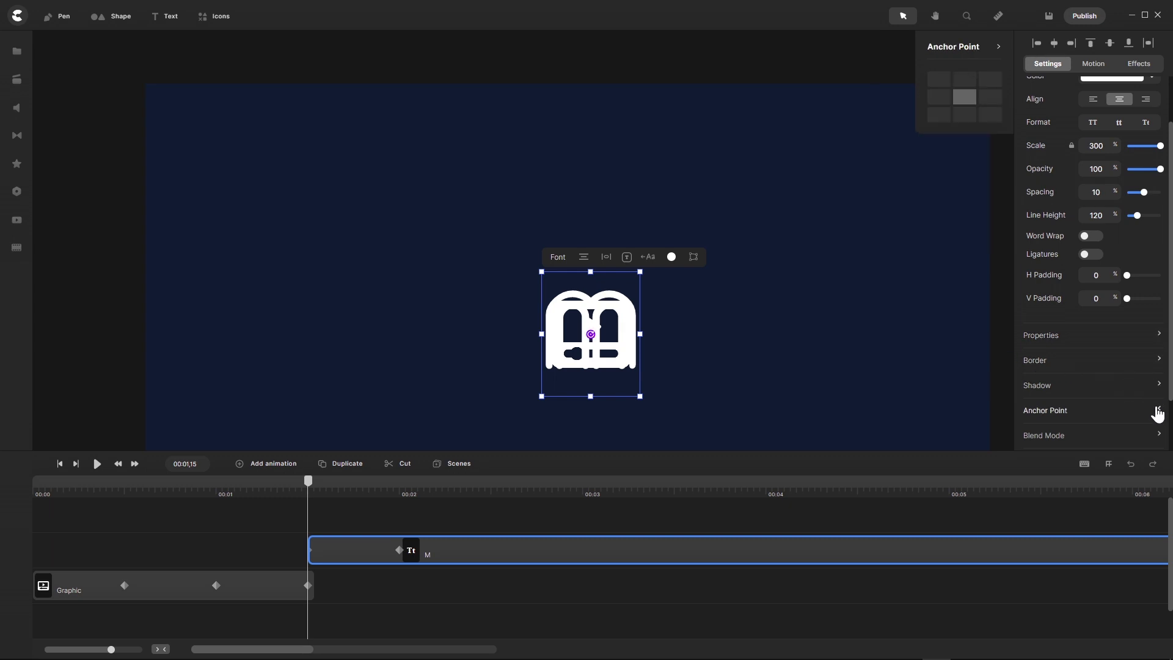
pyautogui.click(966, 117)
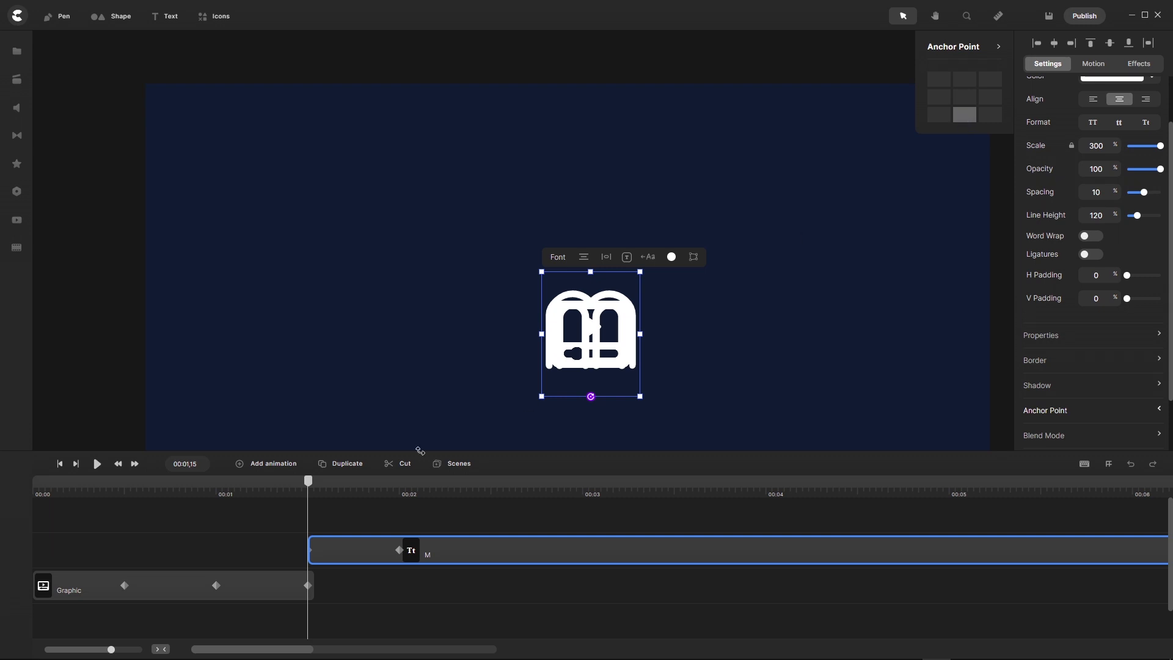
# - Unlink the M layer's scale at the 00:01,15 keyframe and set its vertical scale to 0%
pyautogui.moveTo(307, 485)
pyautogui.mouseDown()
pyautogui.moveTo(397, 482)
pyautogui.moveTo(308, 483)
pyautogui.mouseUp()
pyautogui.click(1159, 334)
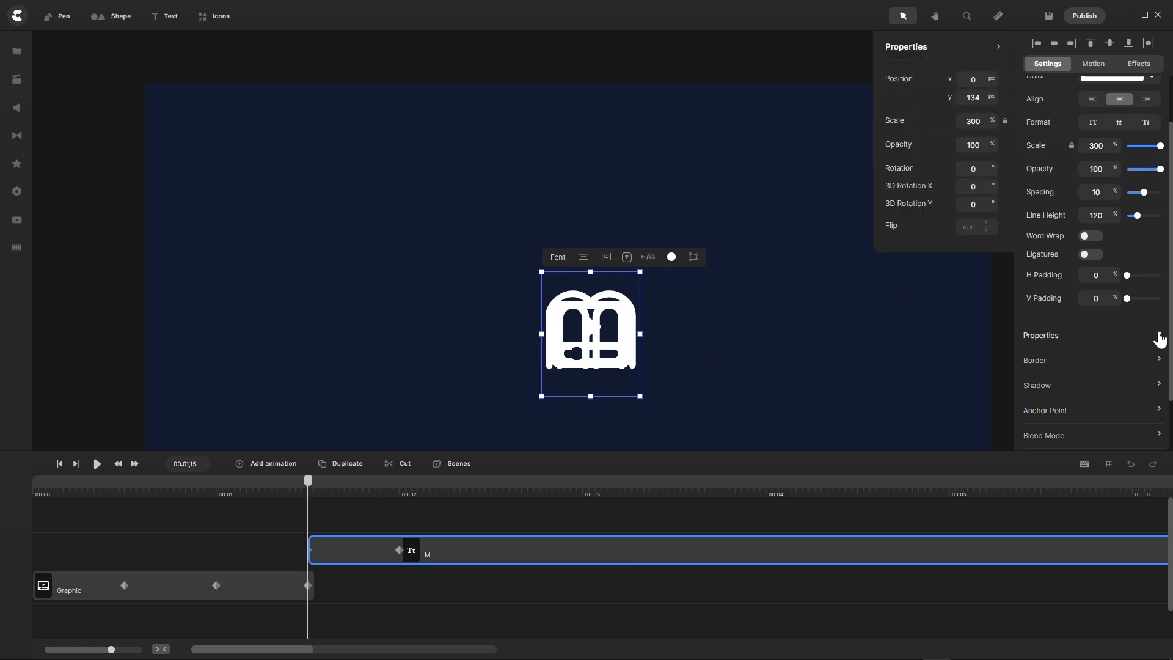
pyautogui.click(1005, 121)
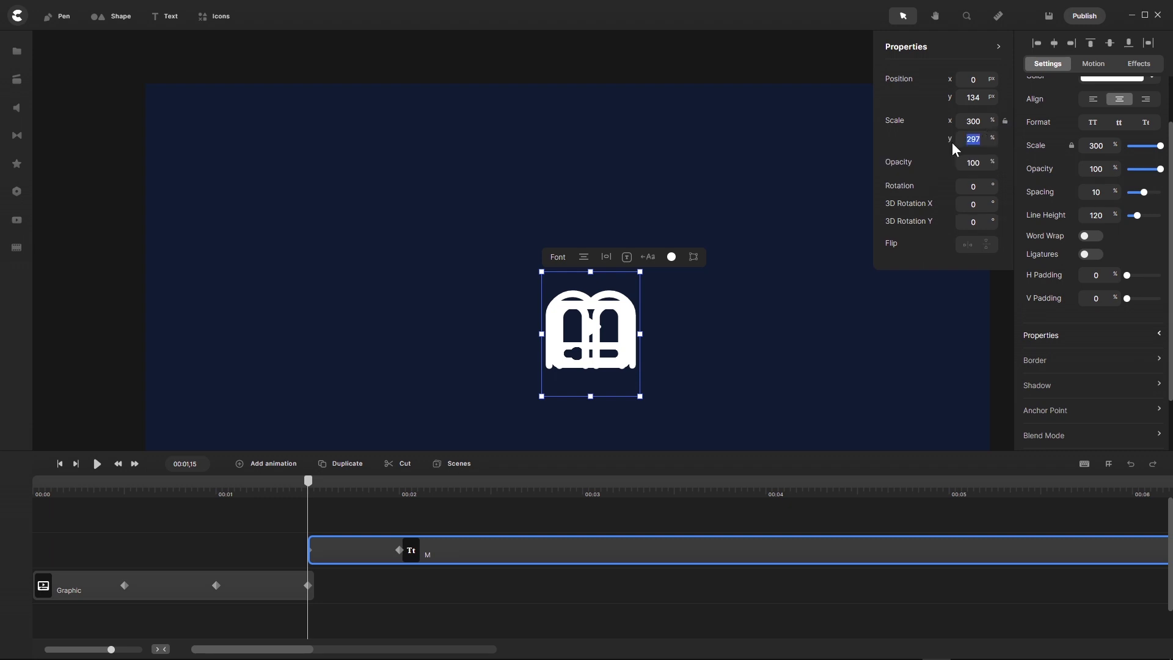
pyautogui.press('Return')
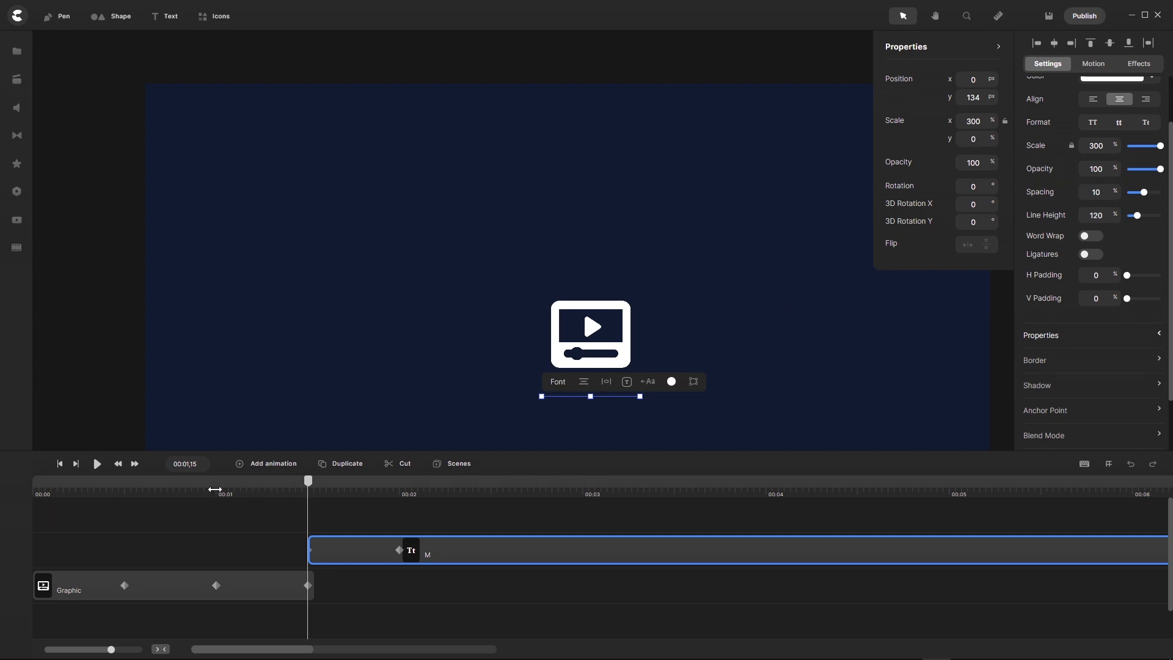
# - Play the animation from the start to review the icon's drop and the M's appearance
pyautogui.click(59, 464)
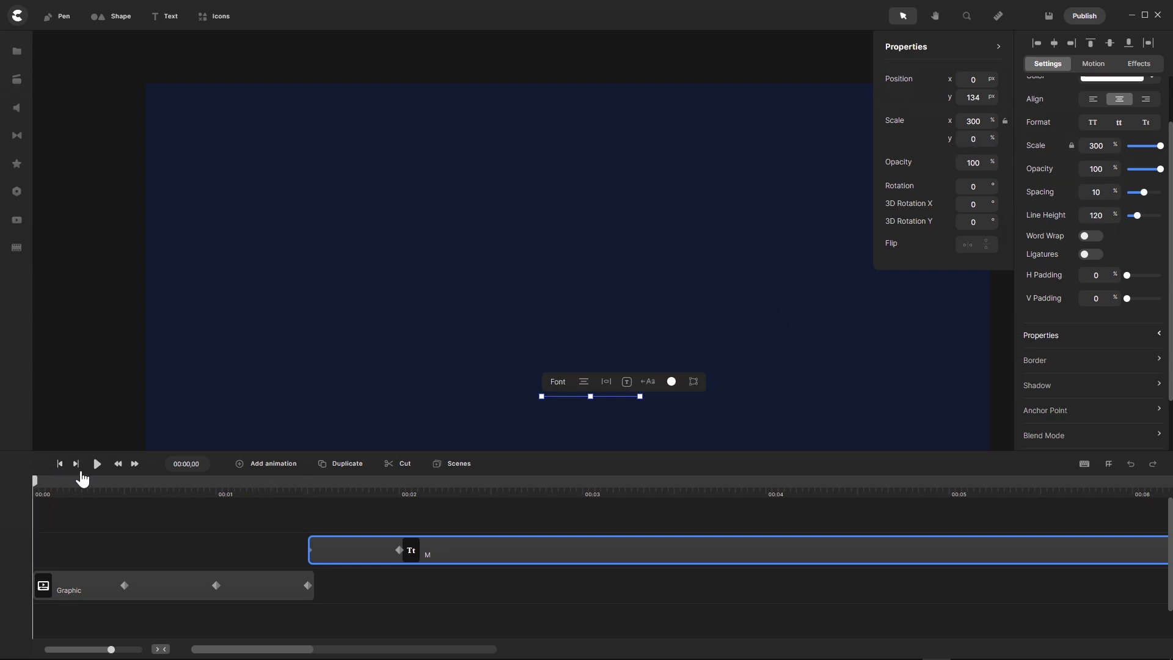
pyautogui.click(96, 463)
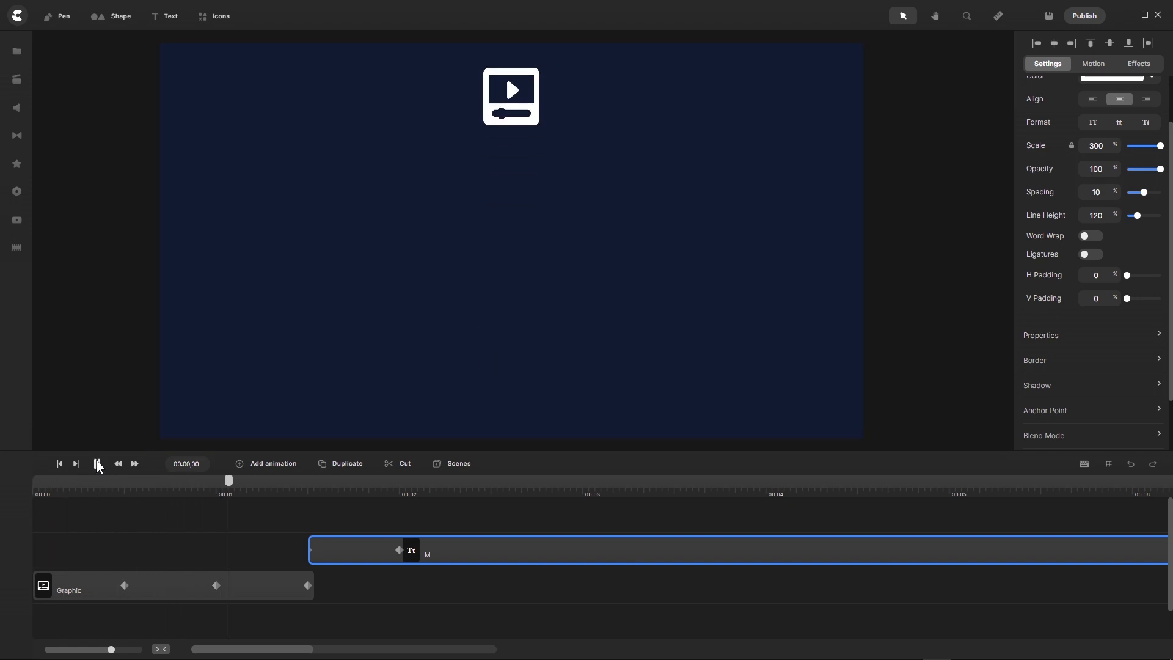
pyautogui.click(96, 461)
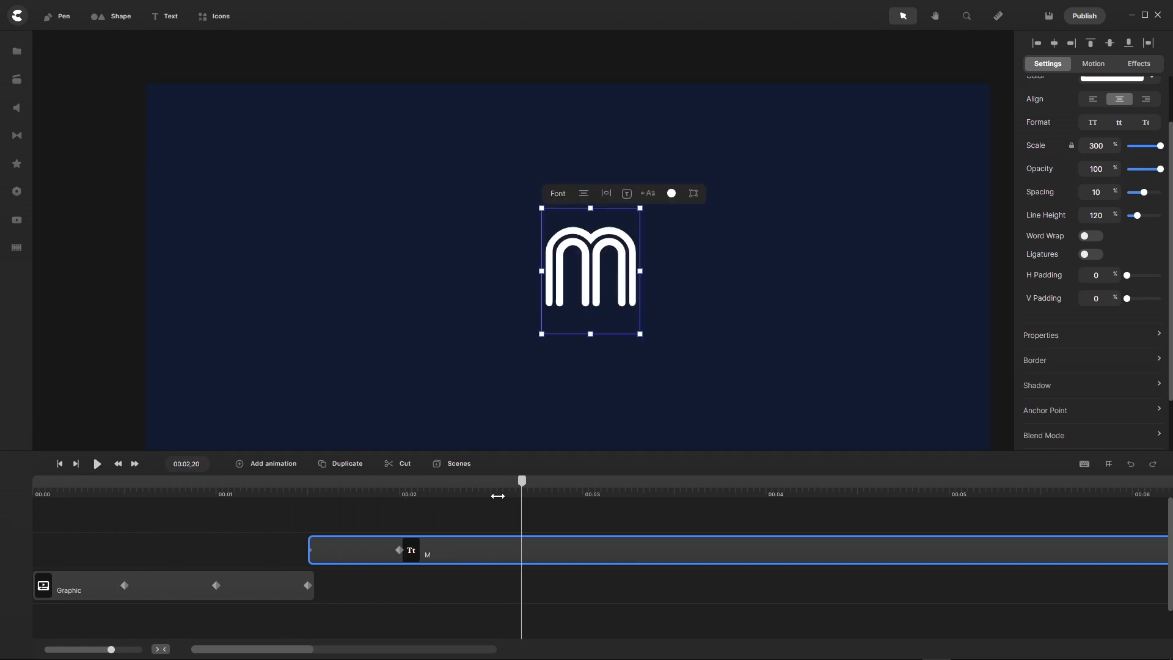
# - Centre the M text on the canvas at the 00:02,00 keyframe
pyautogui.moveTo(508, 486); pyautogui.dragTo(401, 488)
pyautogui.scroll(-5, 533, 360)
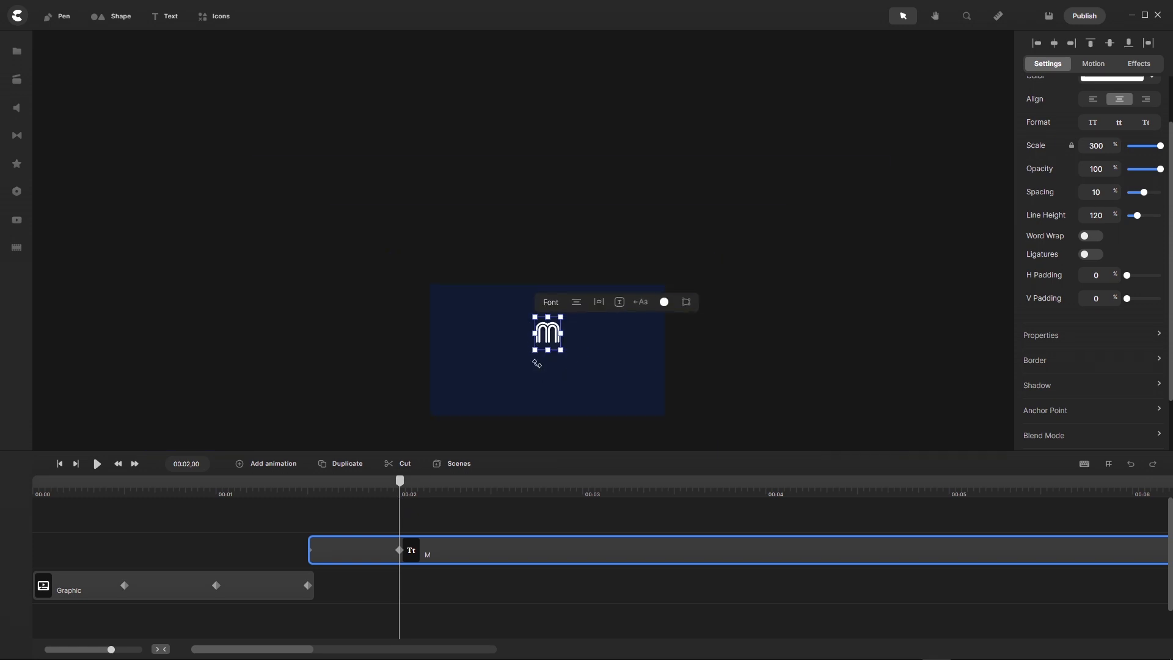
pyautogui.scroll(5, 541, 402)
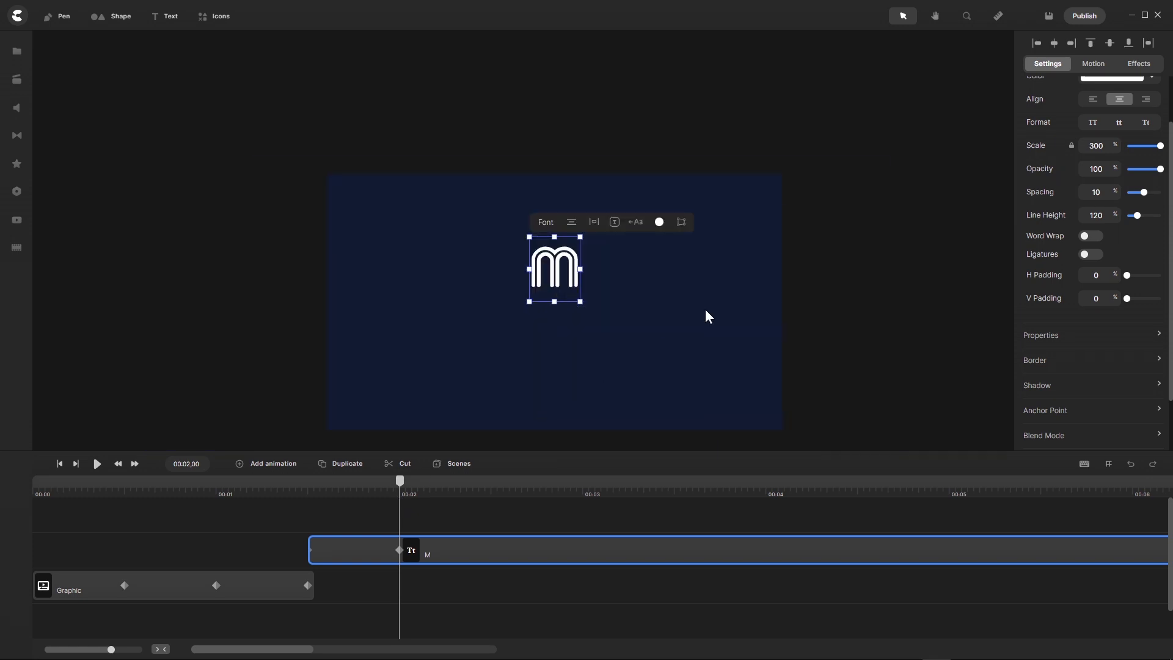
pyautogui.click(1149, 44)
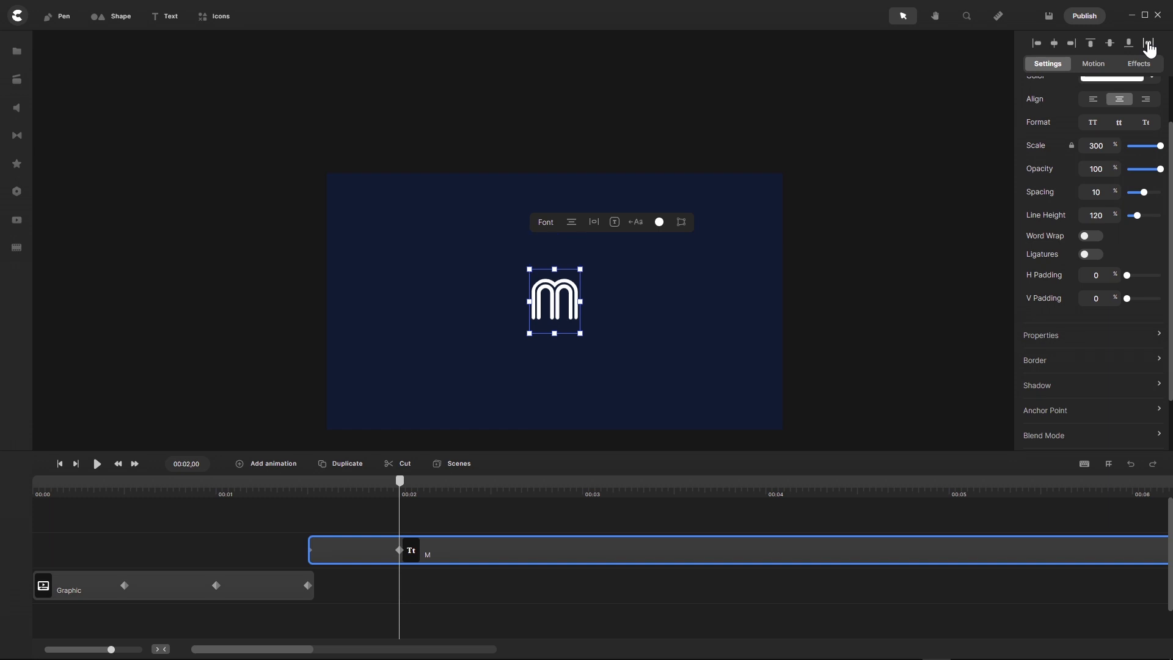
# - At 00:01,15, nudge the flattened M layer up until it lines up with the bottom edge of the video icon
pyautogui.moveTo(400, 483); pyautogui.dragTo(309, 509)
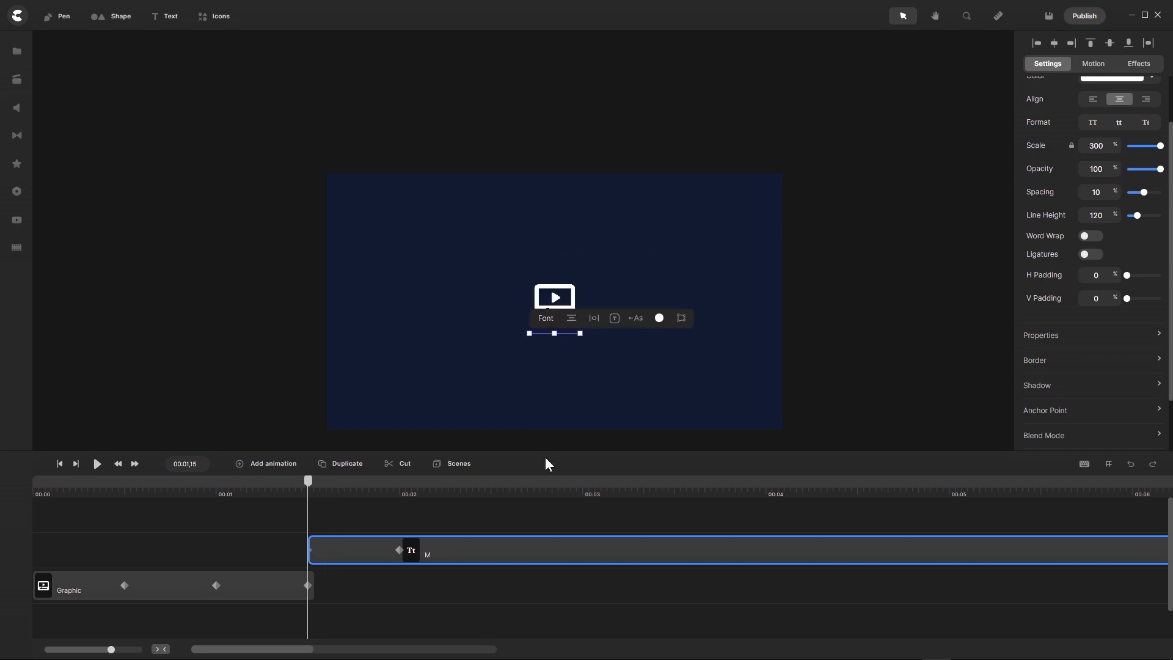
pyautogui.moveTo(308, 482); pyautogui.dragTo(375, 489)
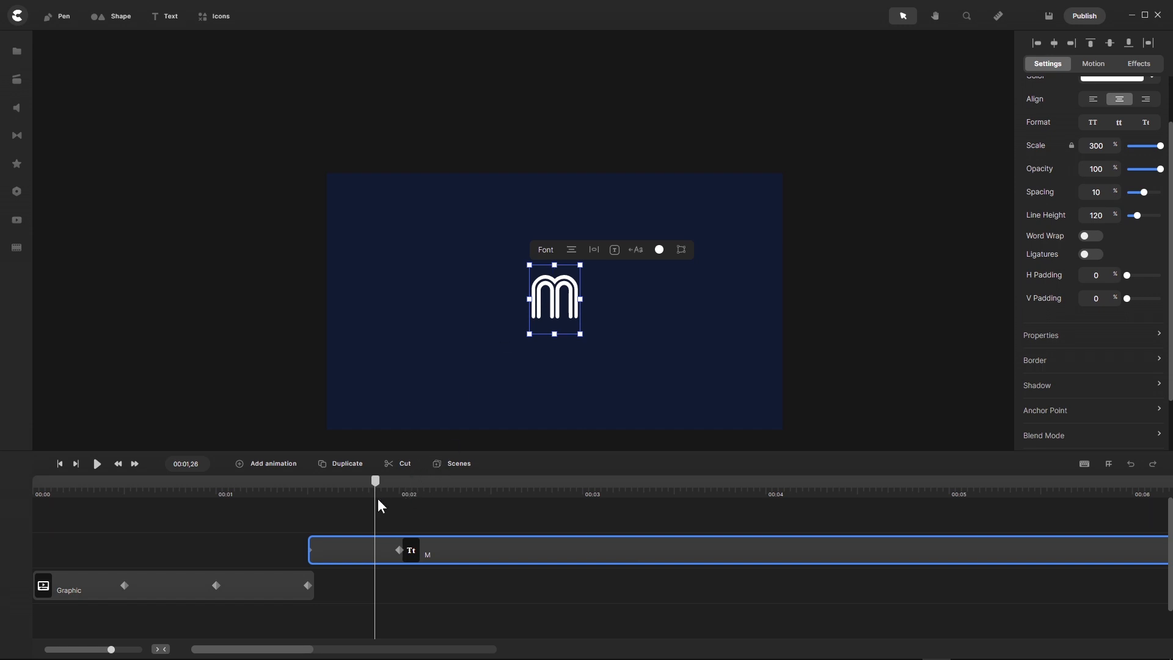
pyautogui.moveTo(376, 486); pyautogui.dragTo(308, 504)
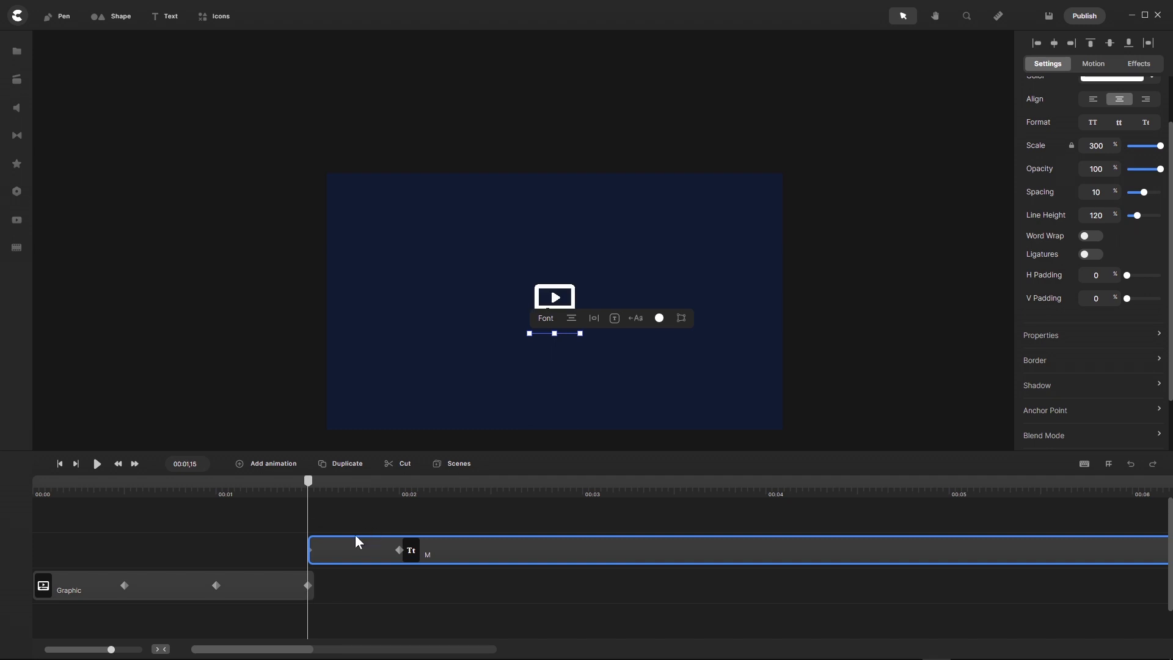
pyautogui.scroll(5, 542, 340)
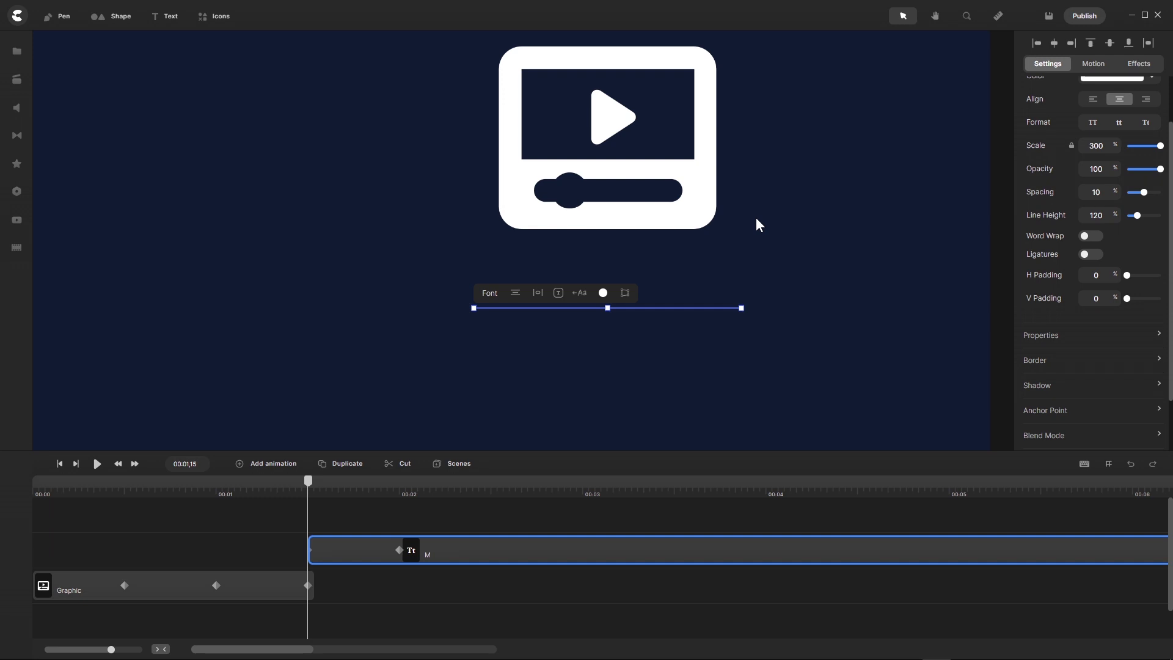
pyautogui.hotkey('shift', 'Up')
pyautogui.hotkey('shift', 'Up')
pyautogui.hotkey('shift', 'Up')
pyautogui.hotkey('shift', 'Up')
pyautogui.hotkey('shift', 'Up')
pyautogui.hotkey('shift', 'Up')
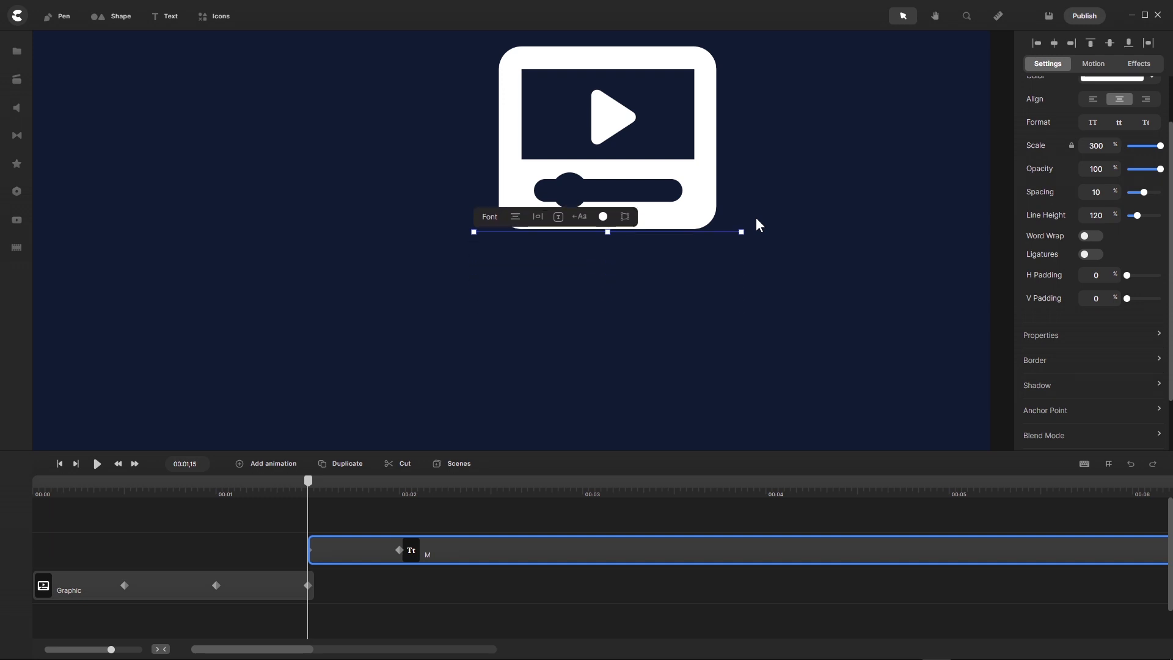
pyautogui.press('Up')
pyautogui.press('Up')
pyautogui.press('Up')
pyautogui.press('Up')
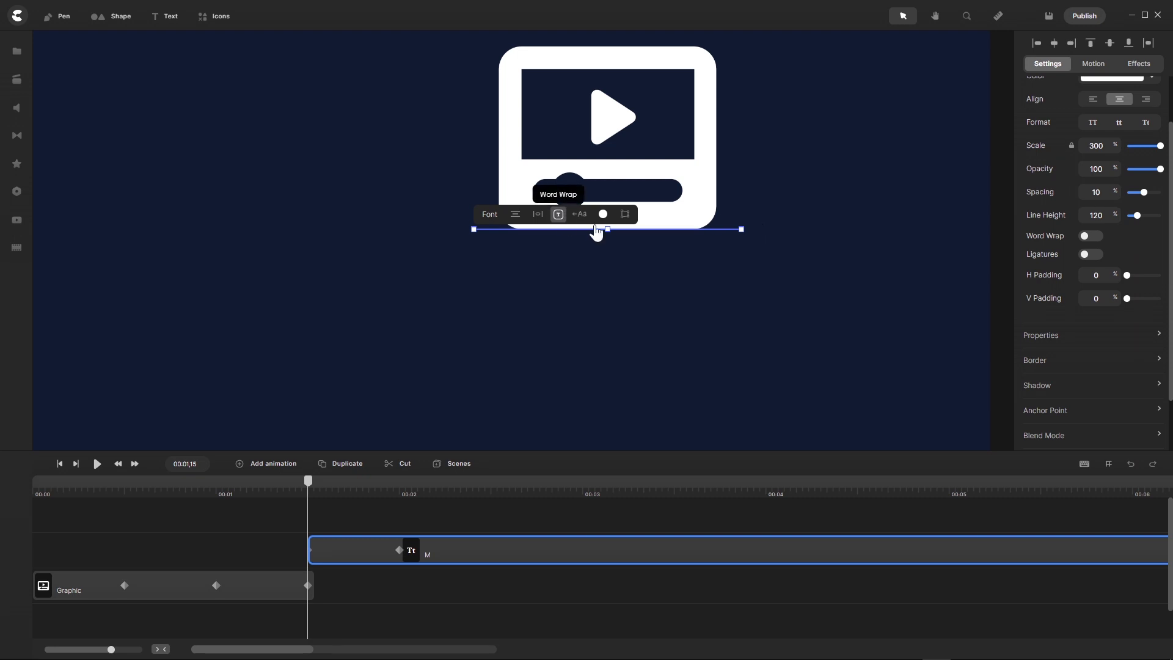
pyautogui.scroll(3, 643, 233)
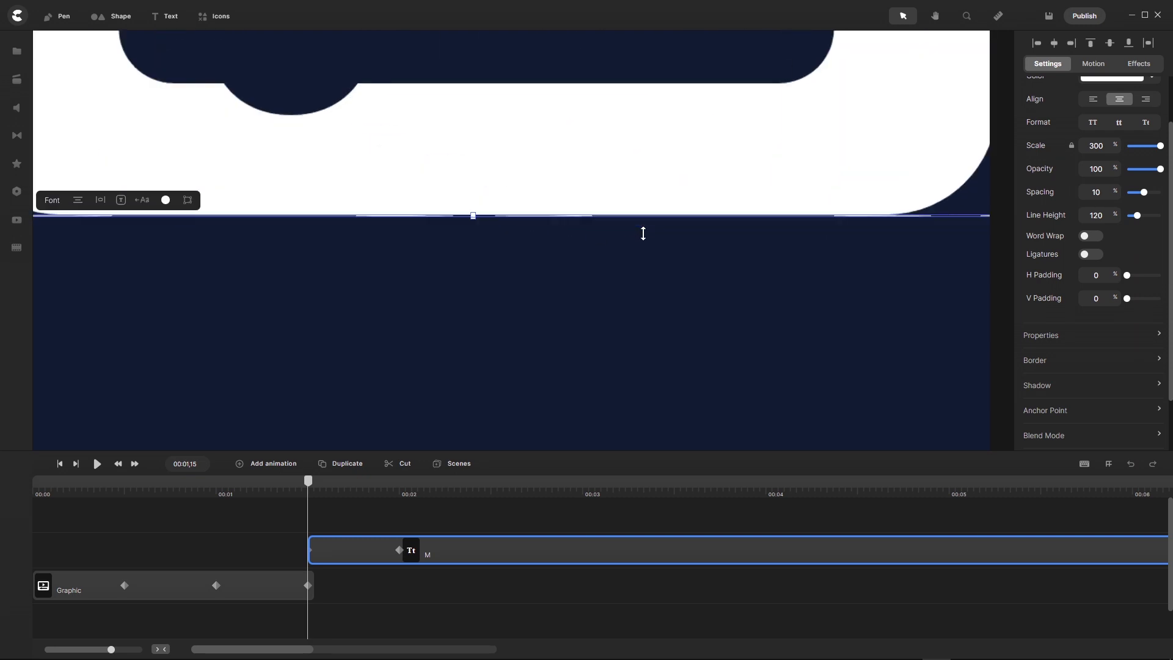
pyautogui.scroll(-3, 643, 234)
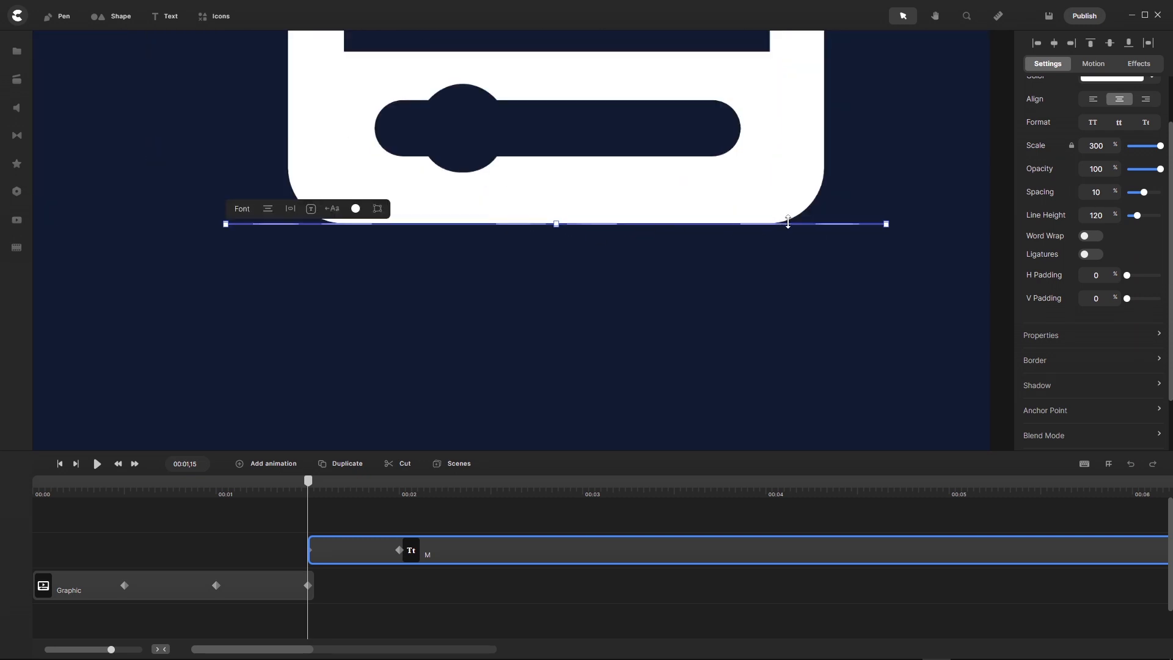
pyautogui.scroll(2, 788, 221)
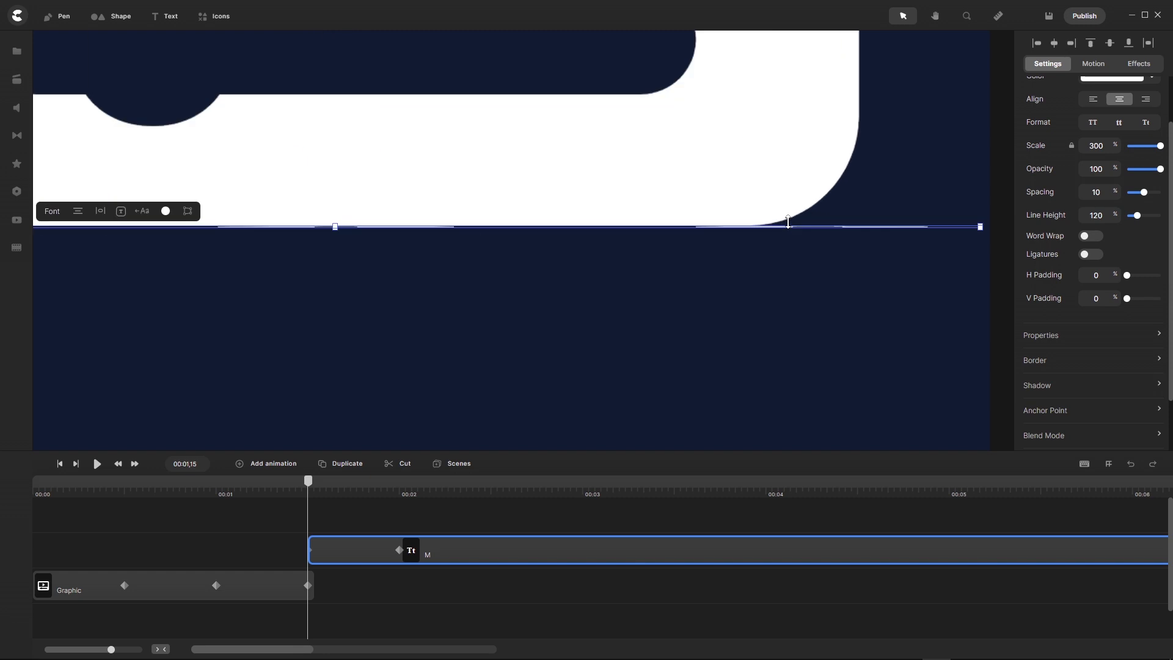
pyautogui.scroll(-2, 788, 222)
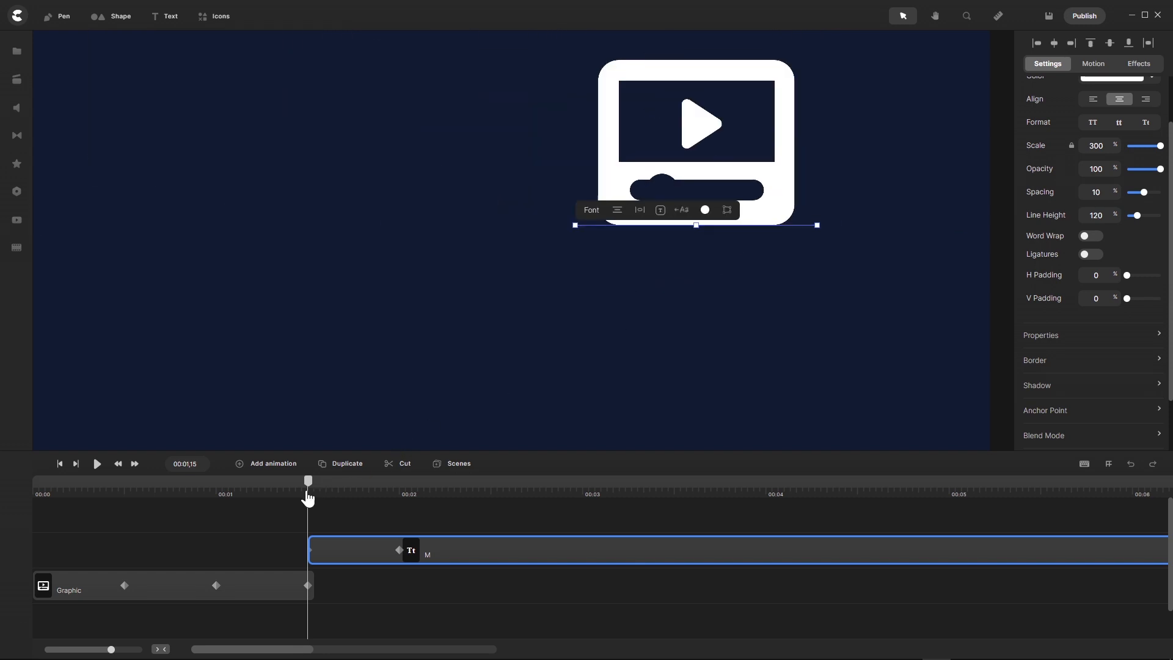
# - Play and scrub through the animation to check the transition from the icon to the M
pyautogui.moveTo(308, 492); pyautogui.dragTo(91, 505)
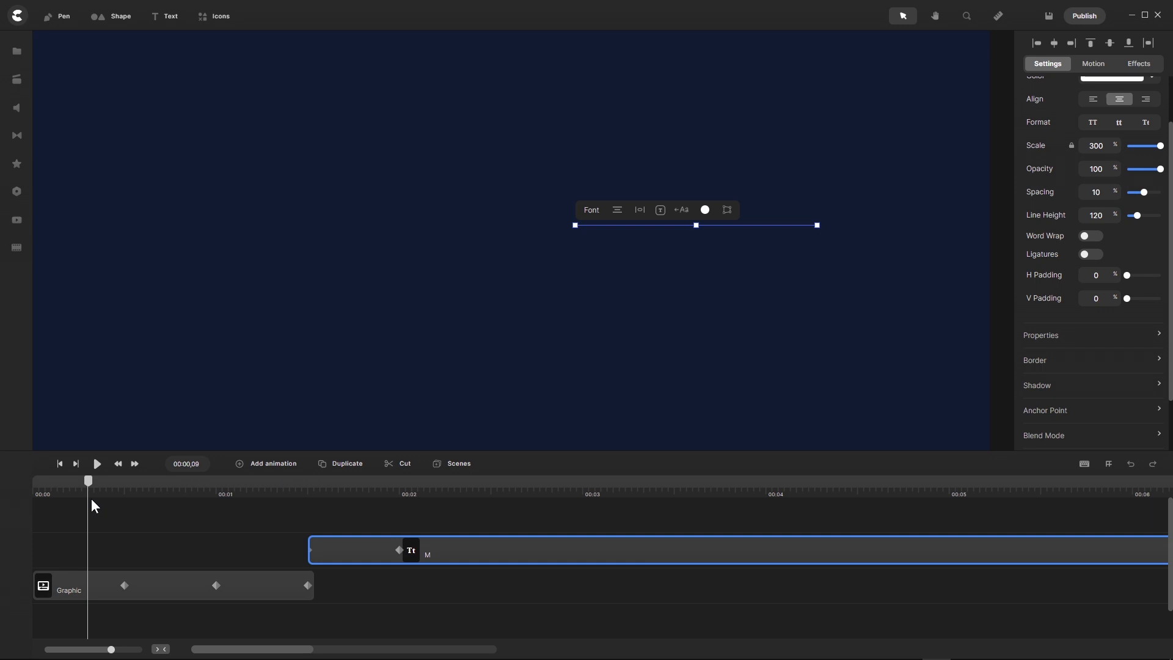
pyautogui.hotkey('ctrl', '0')
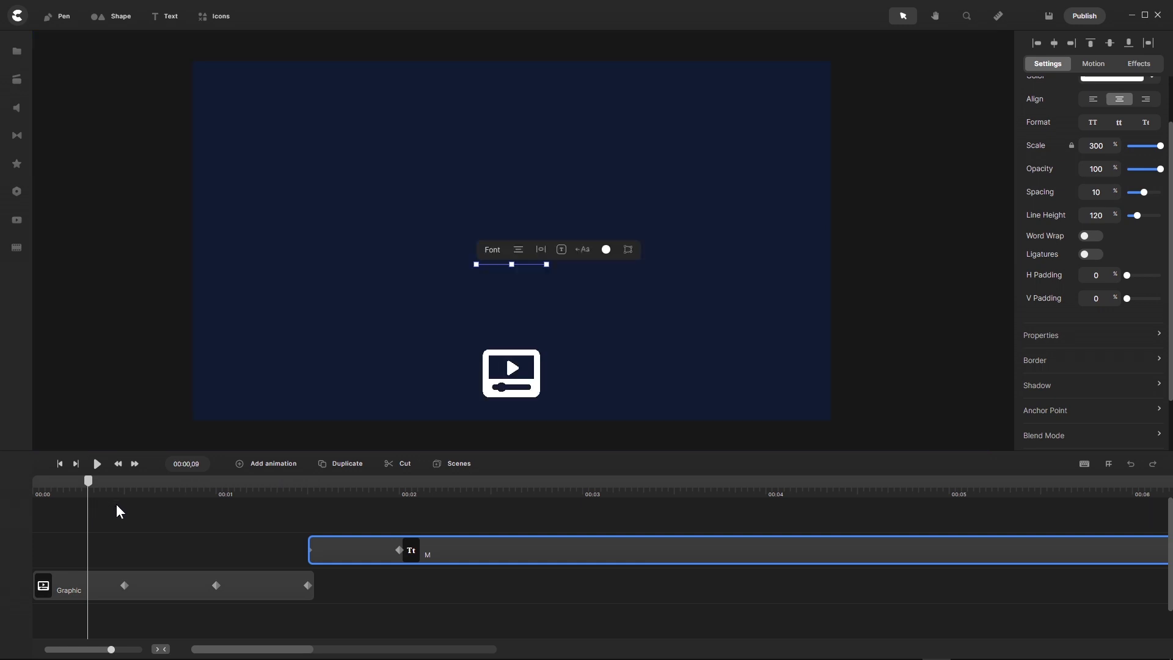
pyautogui.click(245, 511)
pyautogui.moveTo(89, 483); pyautogui.dragTo(400, 483)
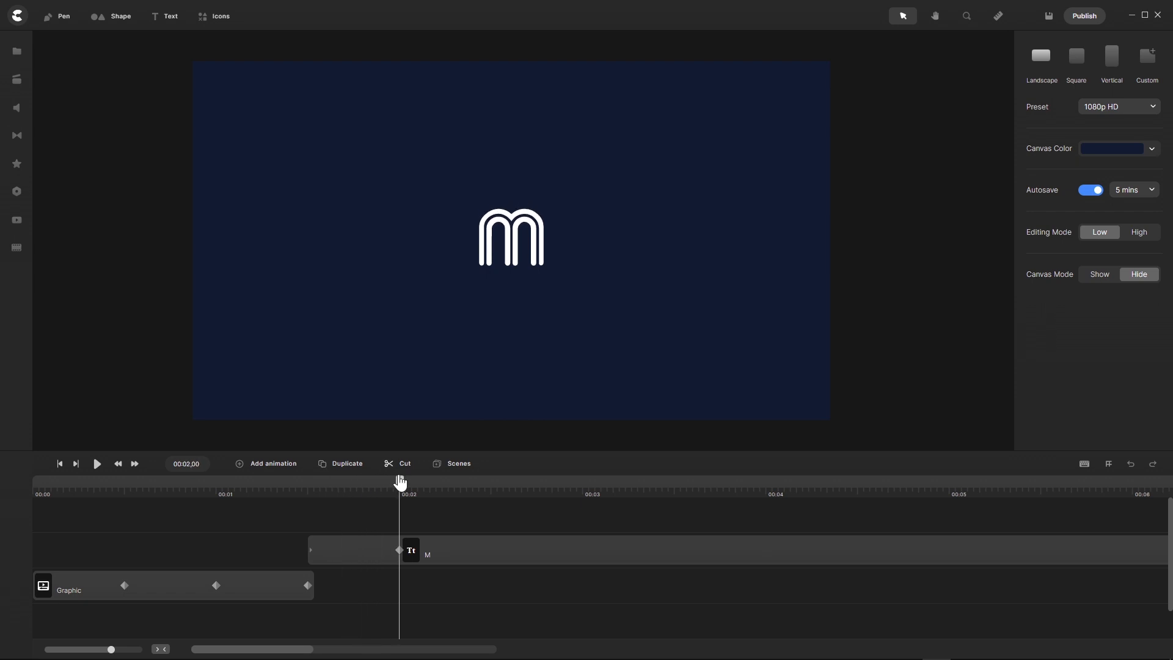
pyautogui.click(399, 550)
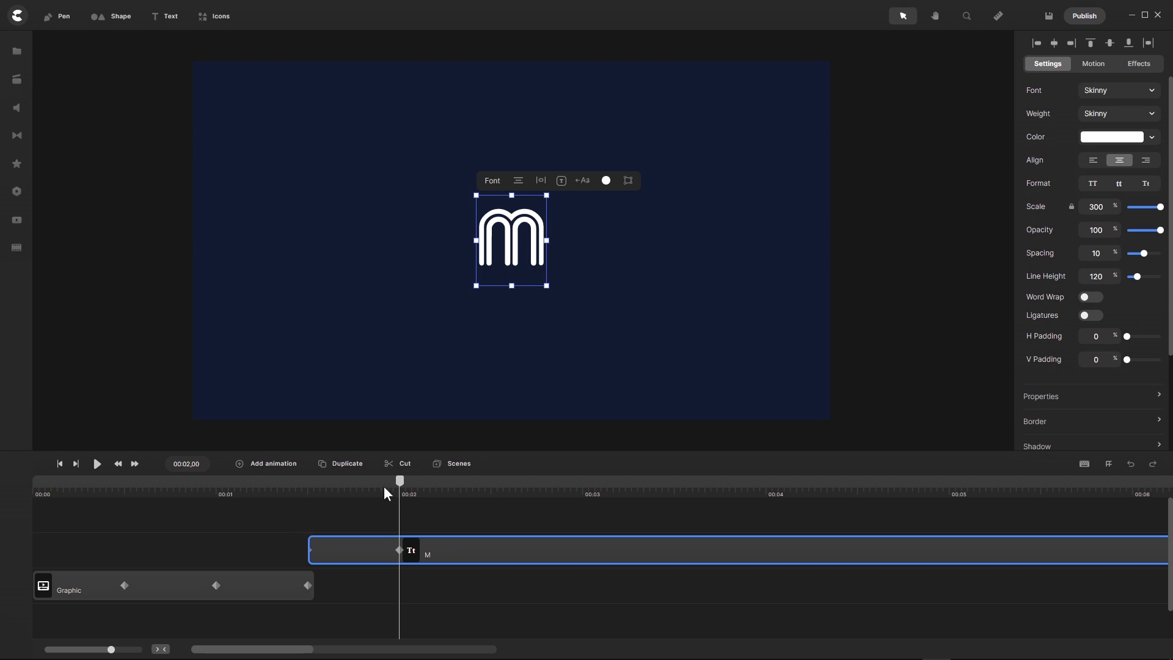
pyautogui.moveTo(400, 481); pyautogui.dragTo(11, 519)
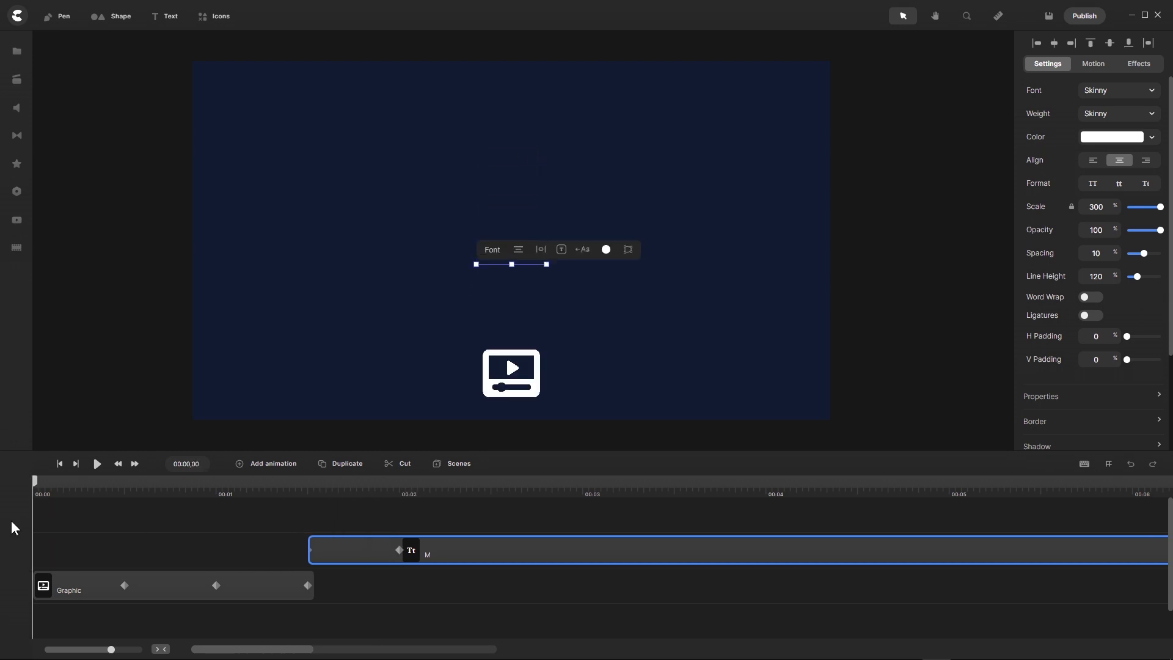
pyautogui.click(97, 463)
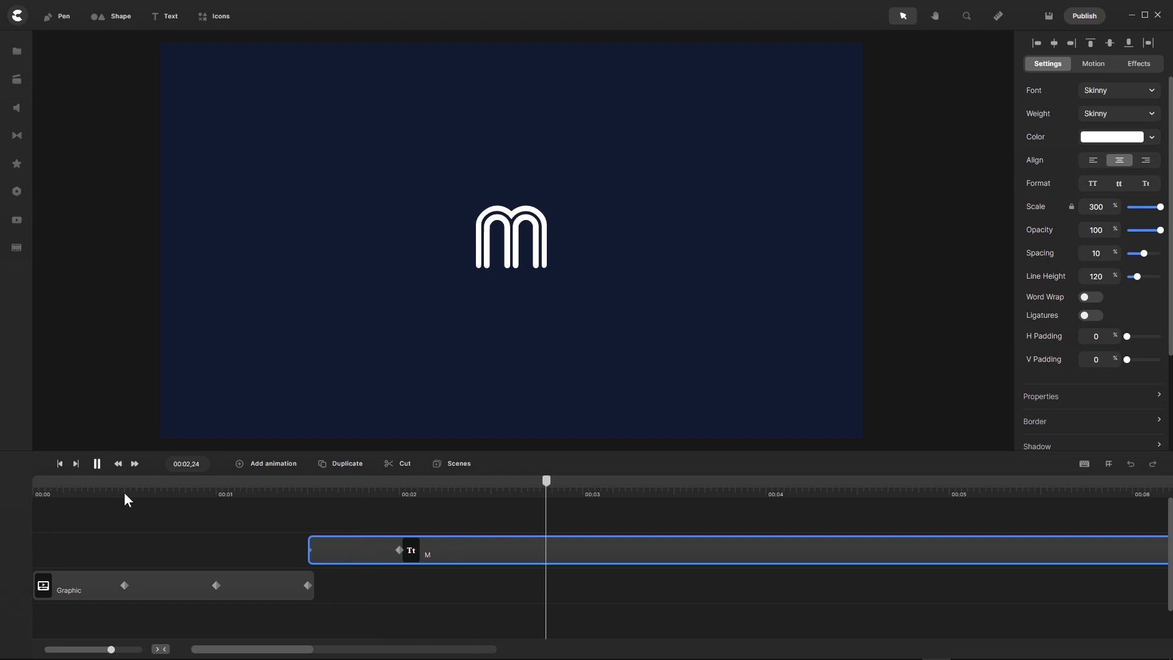
pyautogui.moveTo(545, 479); pyautogui.dragTo(307, 499)
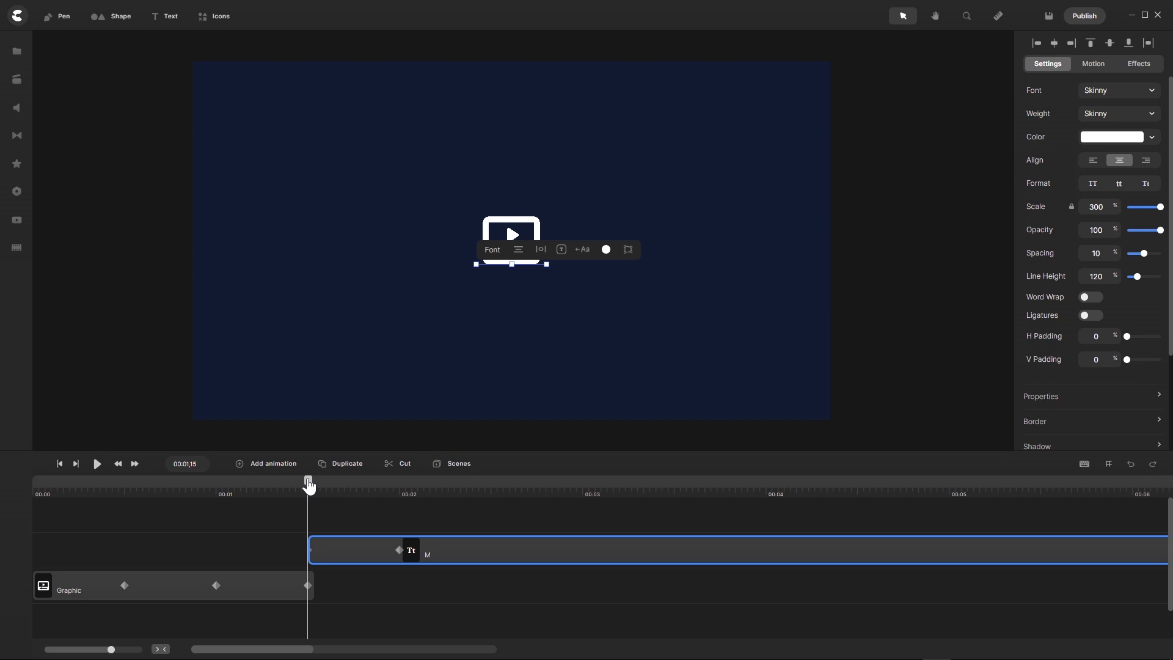
pyautogui.moveTo(309, 485); pyautogui.dragTo(125, 496)
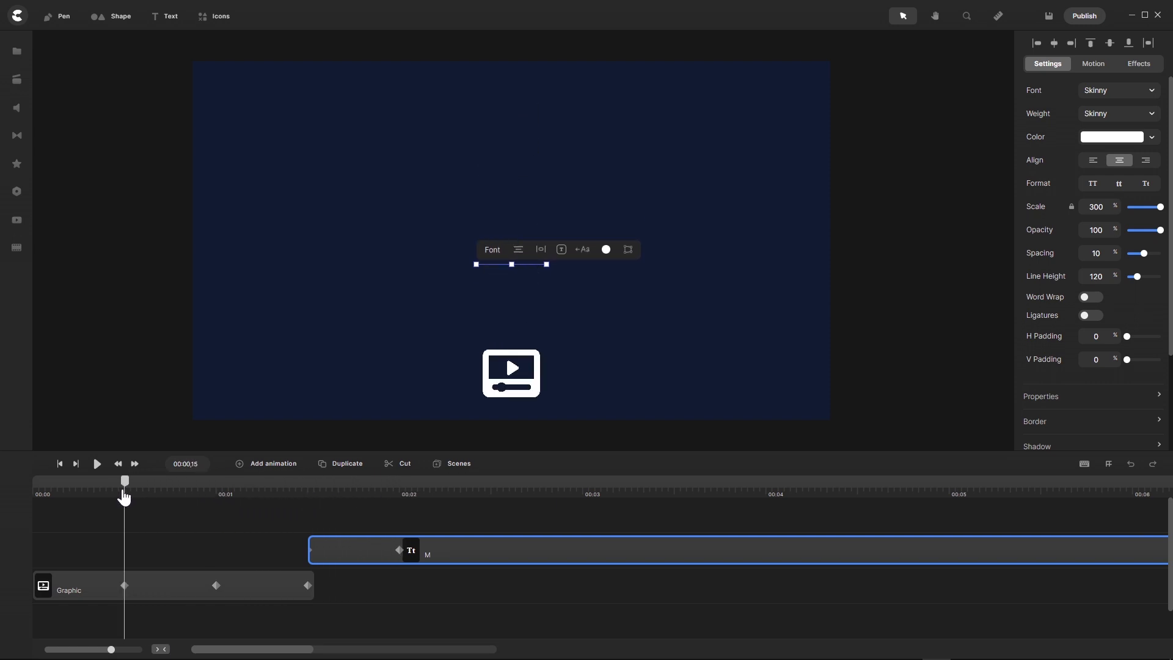
# - Add the Clown video from the Youtube Subscribe resources to the project at 00:00,15
pyautogui.click(153, 517)
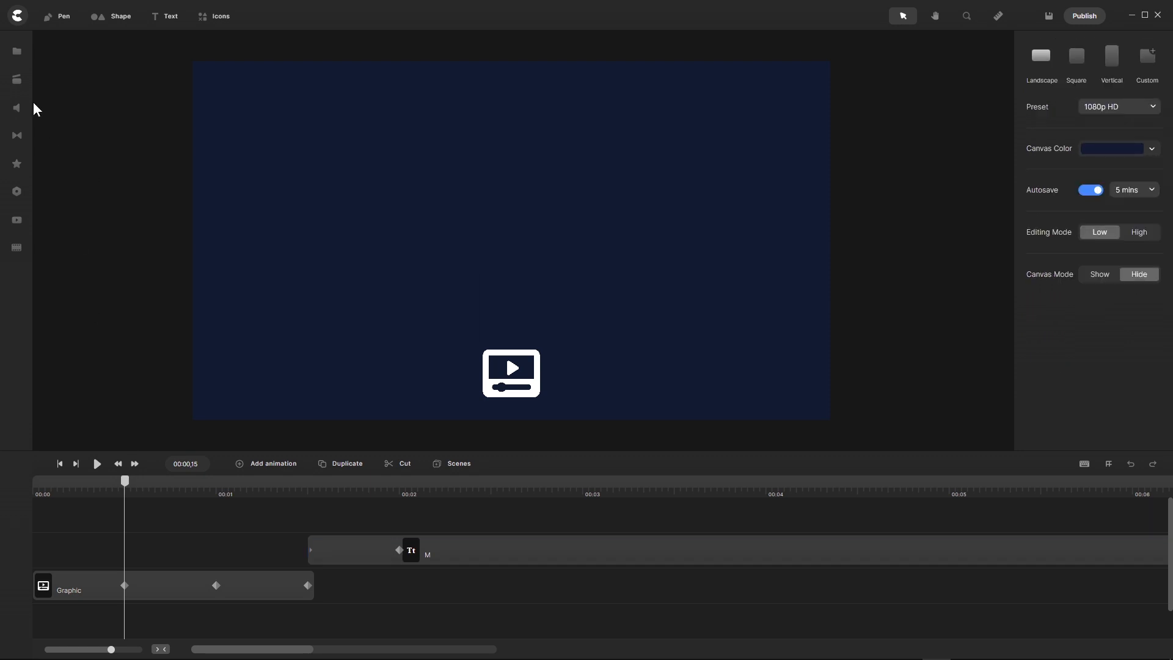
pyautogui.click(17, 86)
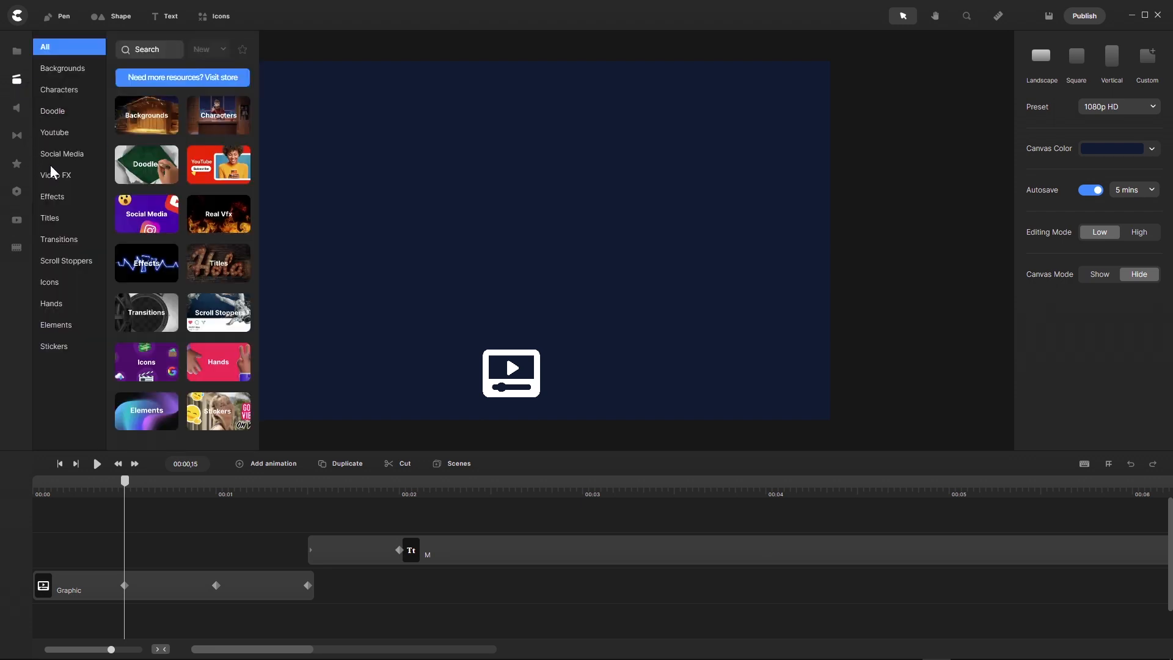
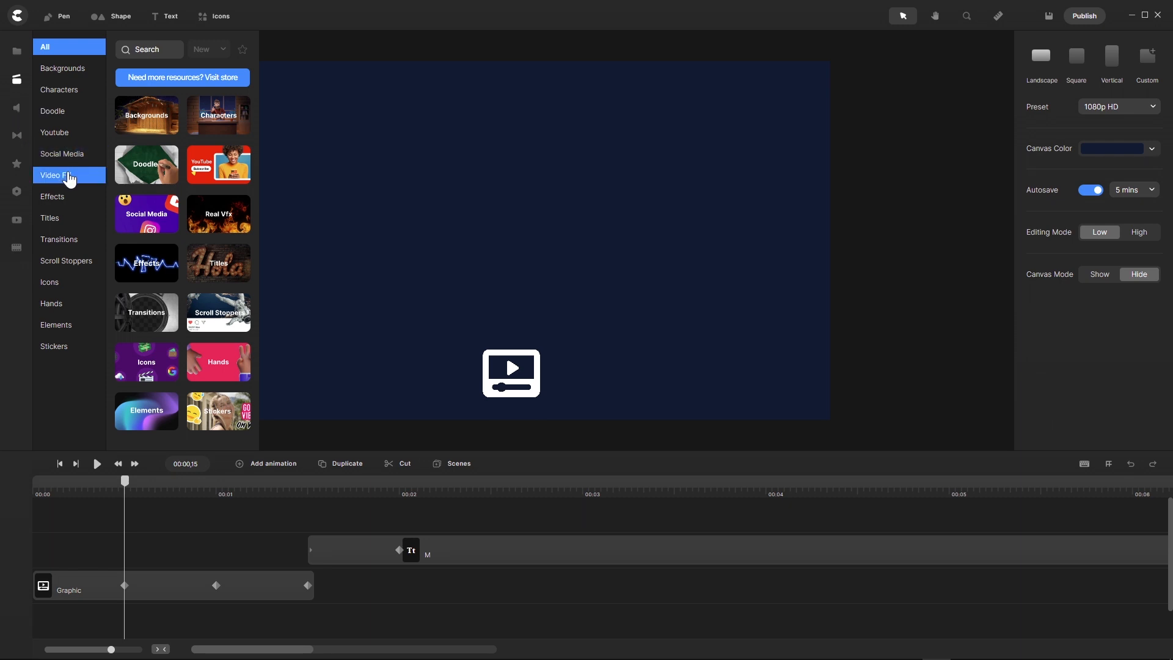
pyautogui.click(64, 132)
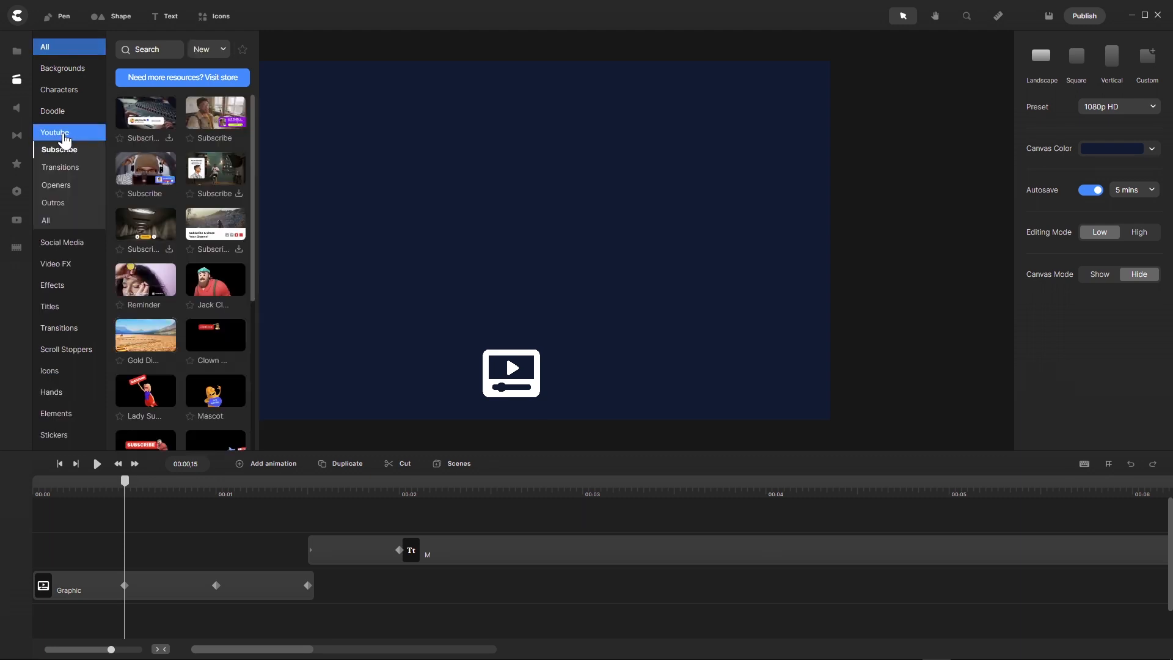
pyautogui.scroll(-2, 208, 248)
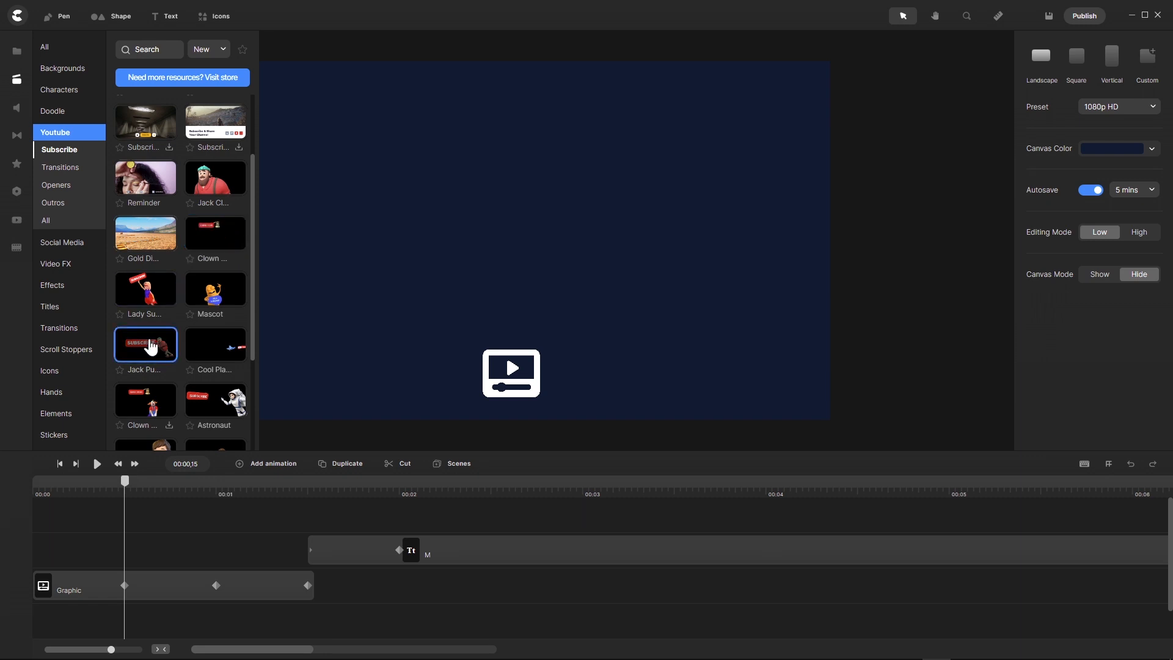
pyautogui.moveTo(200, 231); pyautogui.dragTo(471, 258)
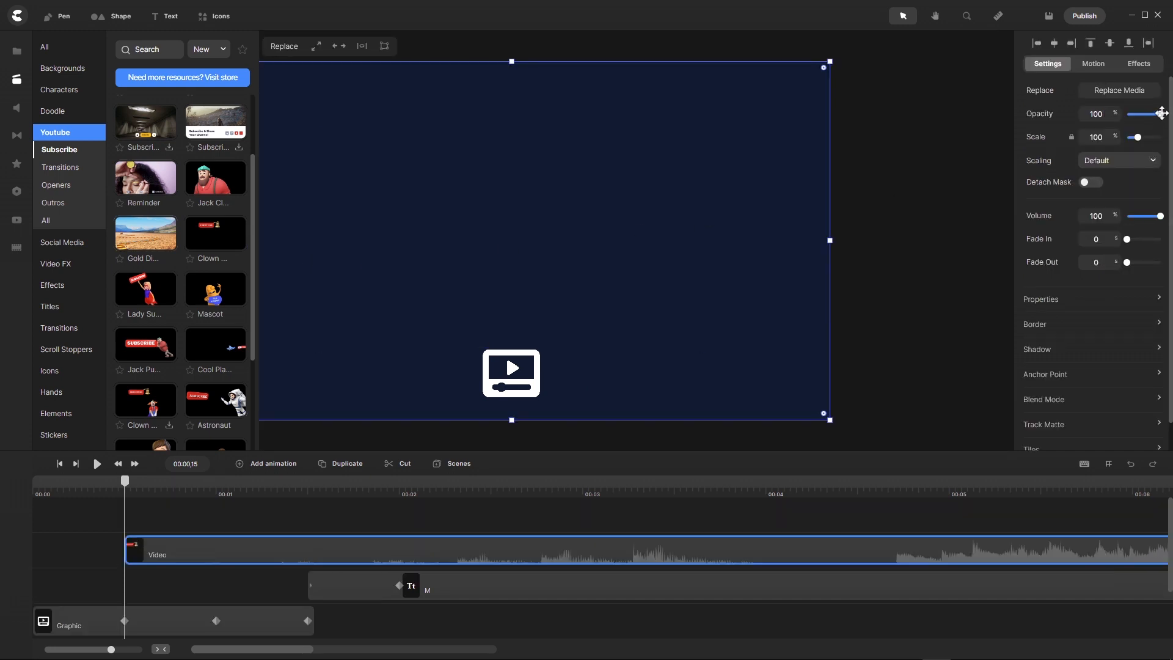
# - Set the added video's opacity to 0% and move its layer to the start of the timeline
pyautogui.moveTo(1161, 113); pyautogui.dragTo(1113, 114)
pyautogui.moveTo(125, 483); pyautogui.dragTo(132, 485)
pyautogui.moveTo(239, 542); pyautogui.dragTo(151, 543)
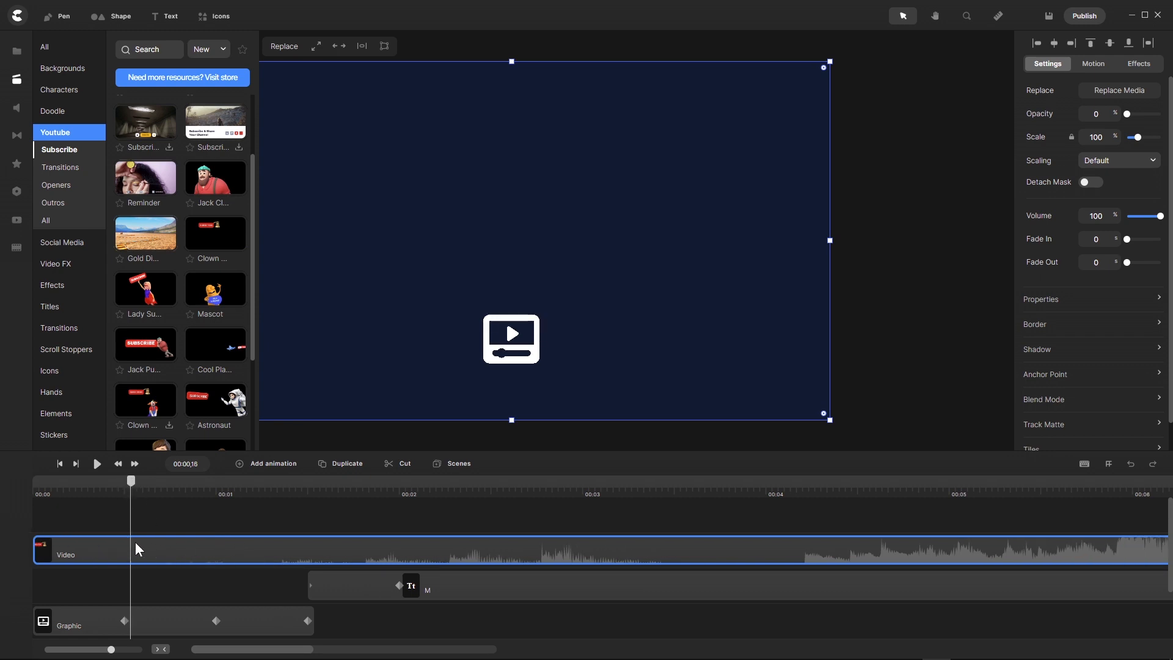
# - Split the video layer at 00:02,22, just before the audio burst in its waveform
pyautogui.moveTo(129, 482); pyautogui.dragTo(534, 516)
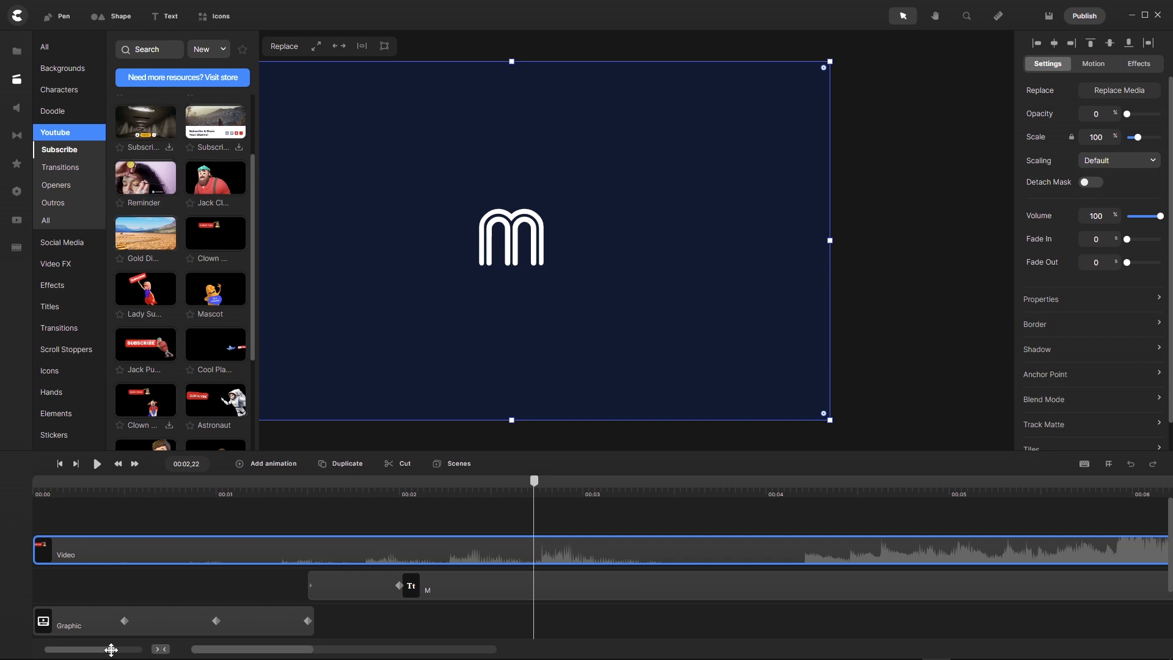
pyautogui.moveTo(110, 649); pyautogui.dragTo(130, 651)
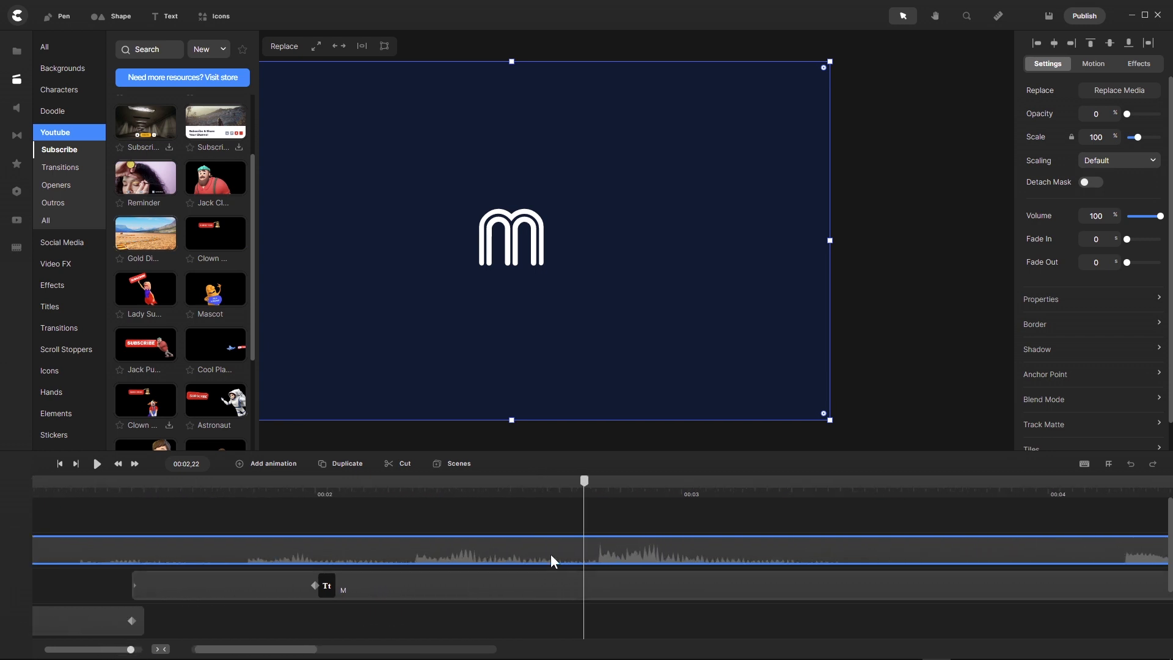
pyautogui.moveTo(584, 487); pyautogui.dragTo(593, 487)
pyautogui.moveTo(593, 487); pyautogui.dragTo(591, 487)
pyautogui.click(390, 470)
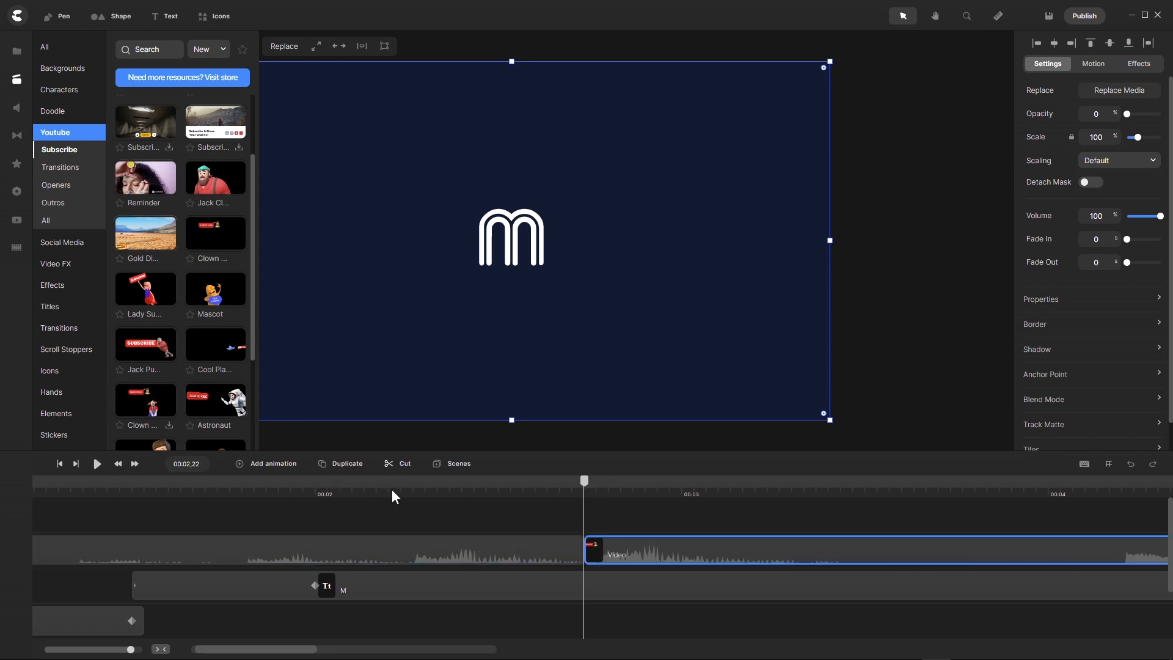
# - Delete the part of the hidden video that lies before the split at 00:02,22
pyautogui.click(439, 548)
pyautogui.rightClick(441, 550)
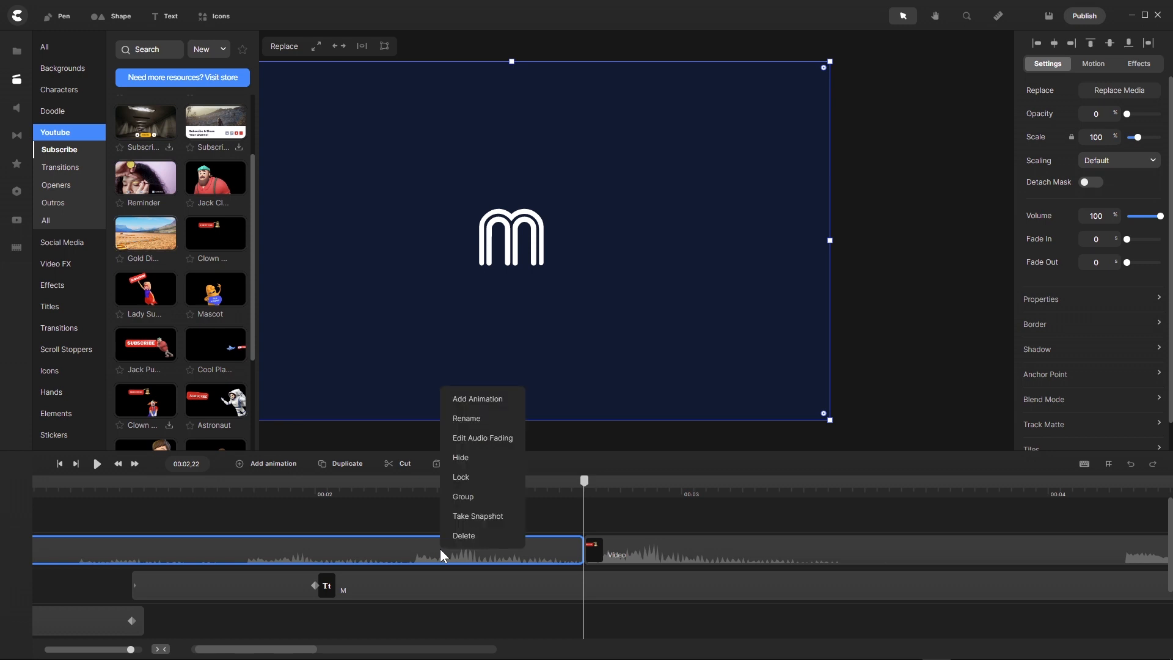
pyautogui.click(464, 536)
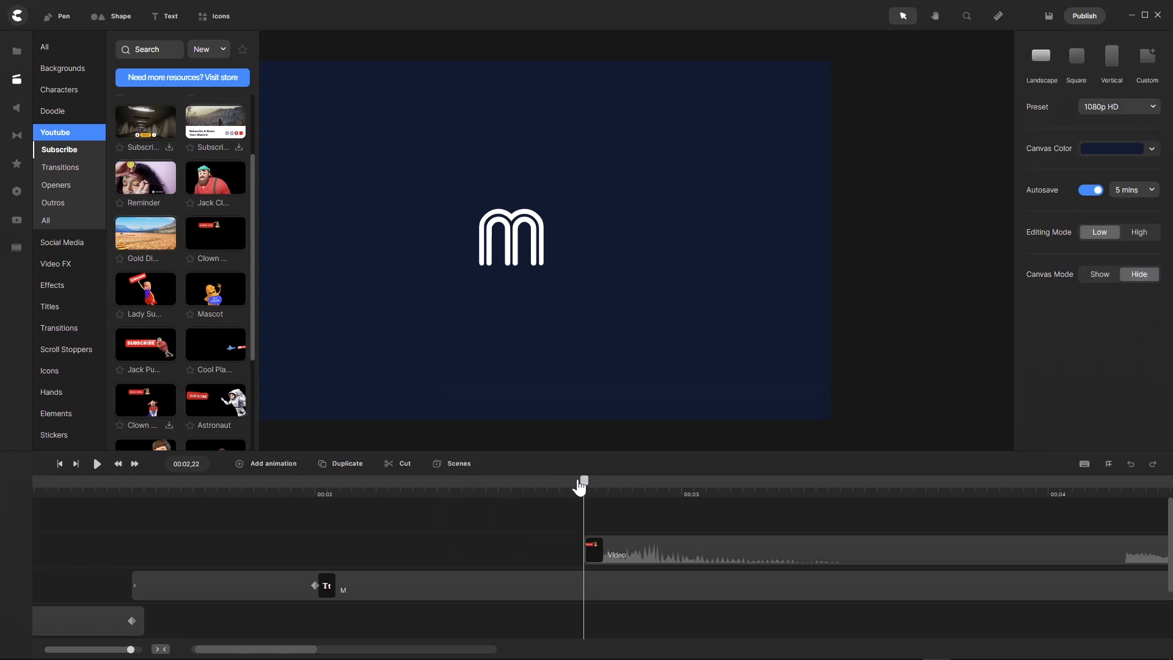
# - Play past the audio burst, split the hidden video at 00:03,14 and delete the part after the split
pyautogui.moveTo(581, 484); pyautogui.dragTo(547, 485)
pyautogui.click(98, 464)
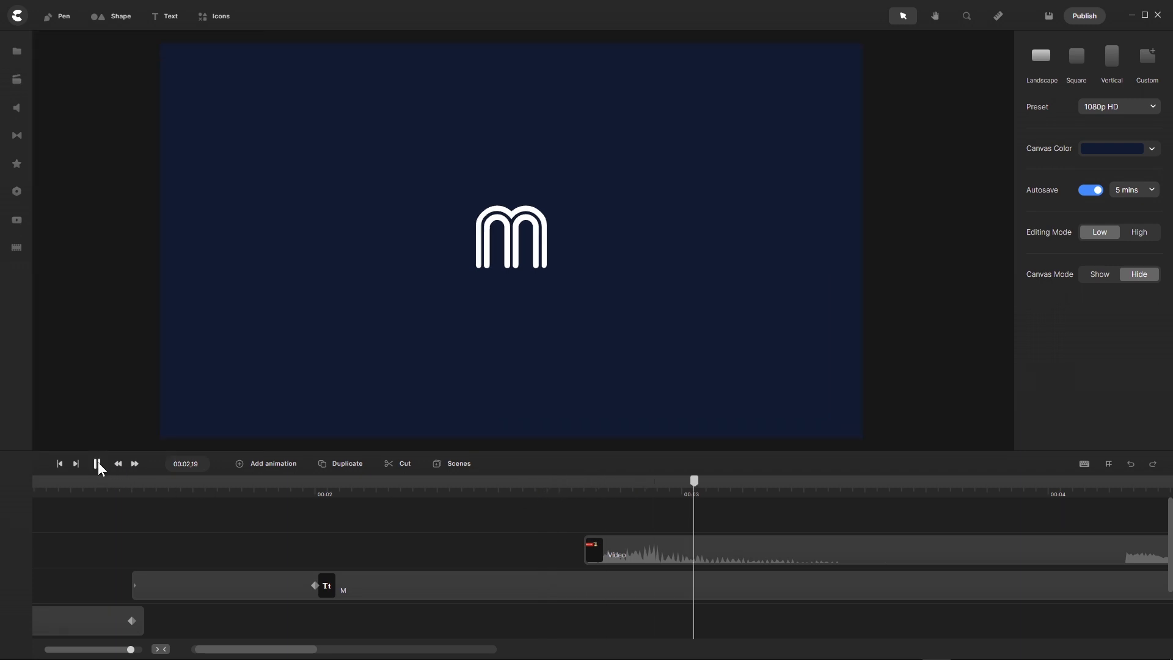
pyautogui.click(97, 464)
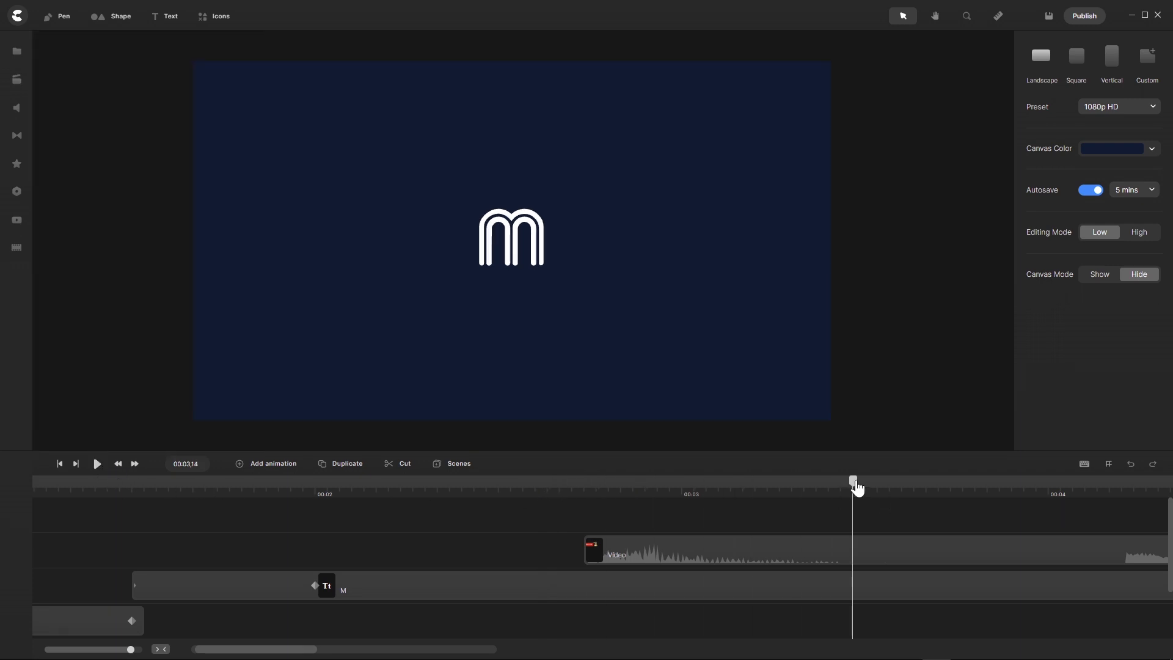
pyautogui.moveTo(857, 487)
pyautogui.mouseDown()
pyautogui.moveTo(872, 483)
pyautogui.moveTo(856, 487)
pyautogui.mouseUp()
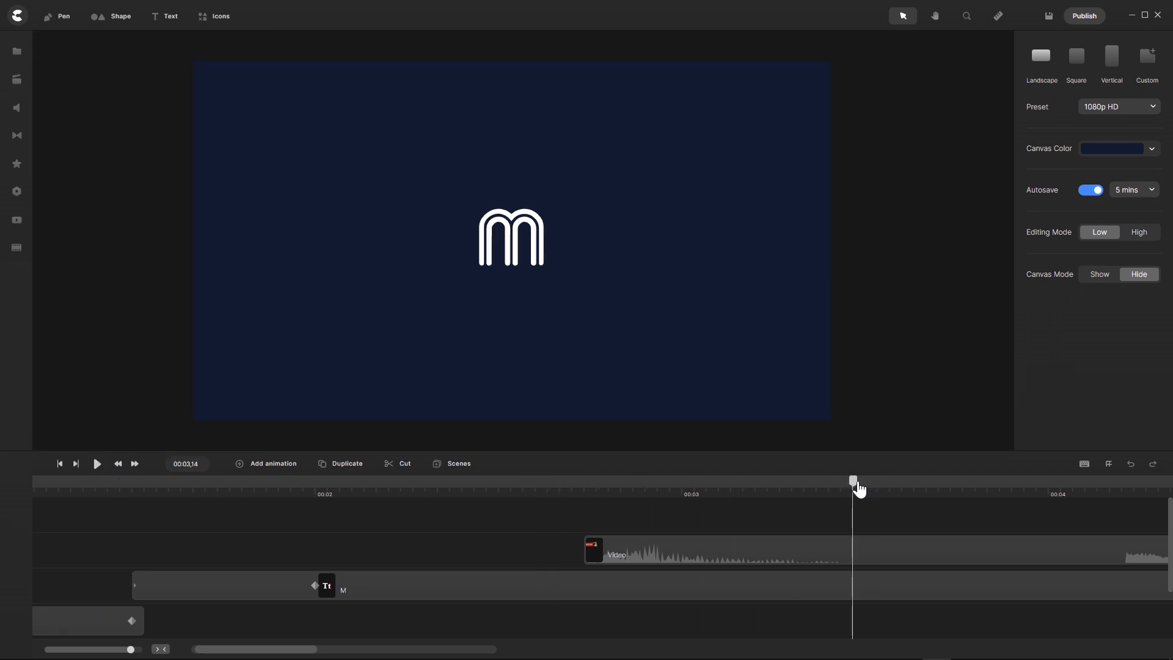
pyautogui.click(882, 548)
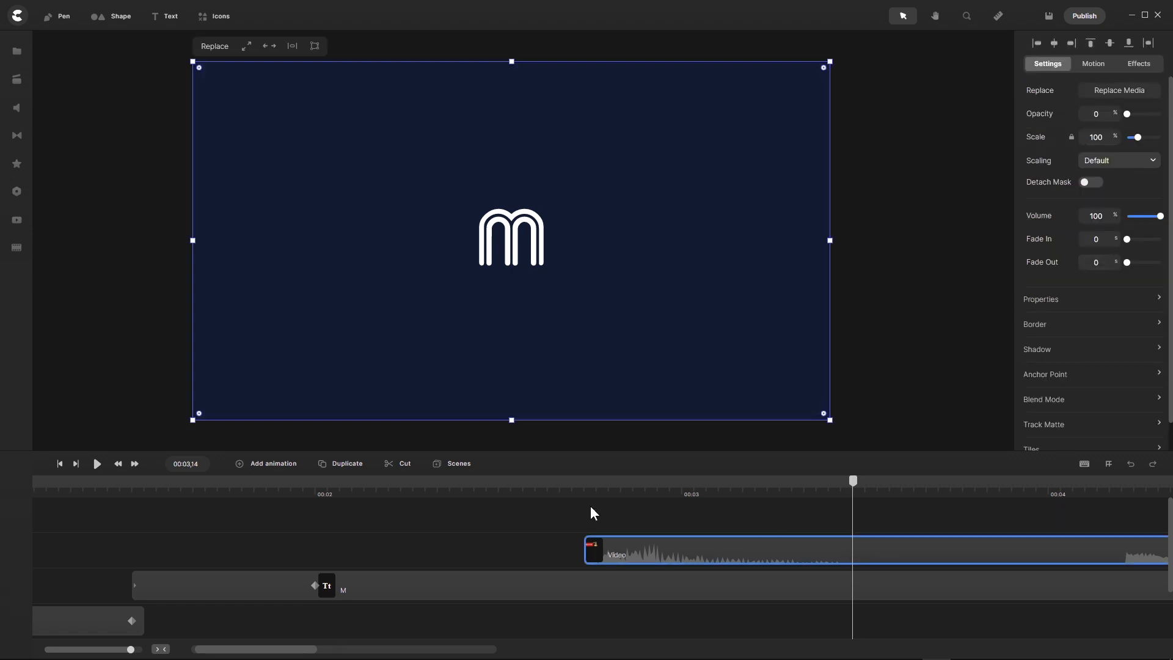
pyautogui.click(388, 466)
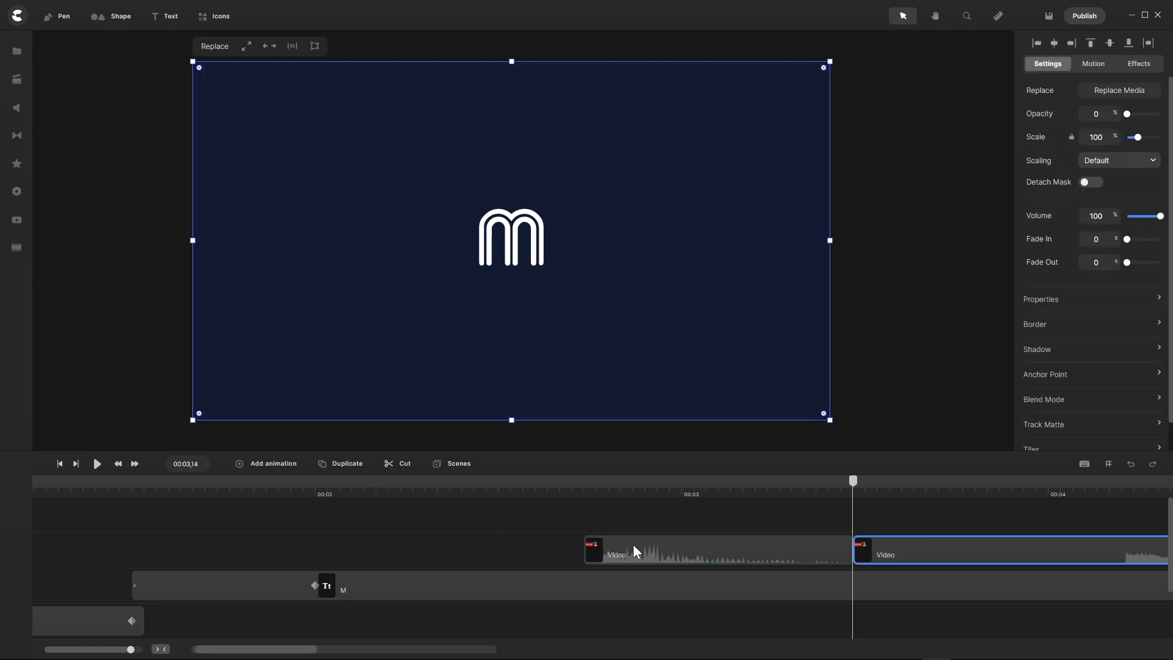
pyautogui.rightClick(888, 547)
pyautogui.click(906, 540)
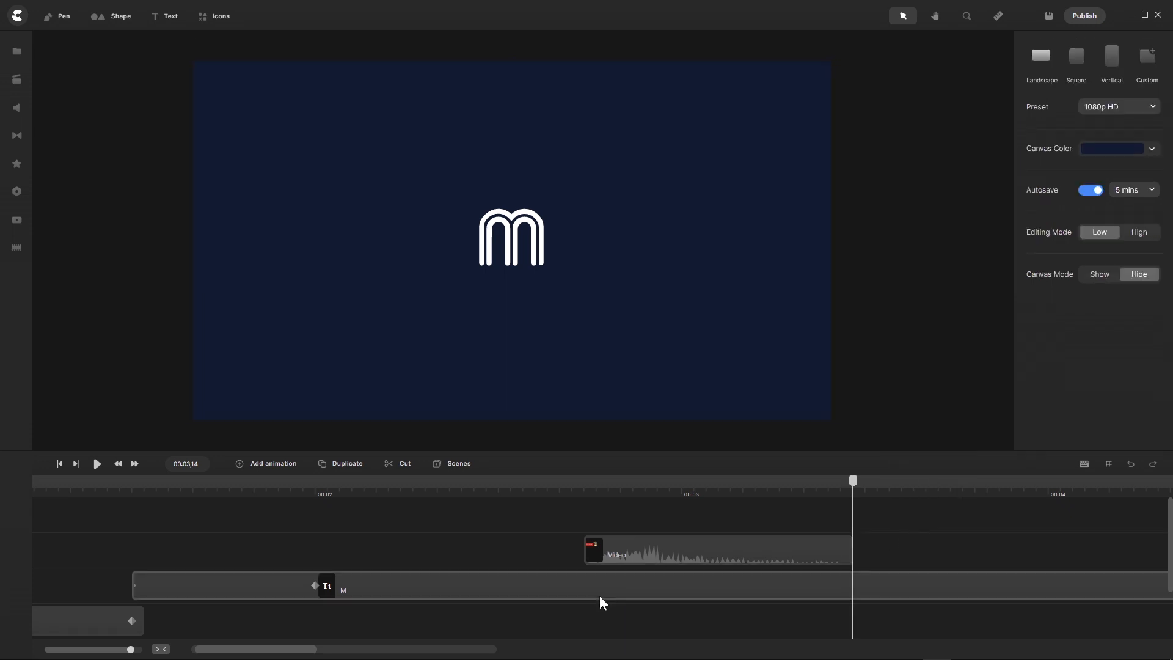
# - Move the trimmed sound clip to start at the icon's first keyframe, 00:00,15, on the track above the M layer
pyautogui.moveTo(298, 649); pyautogui.dragTo(292, 654)
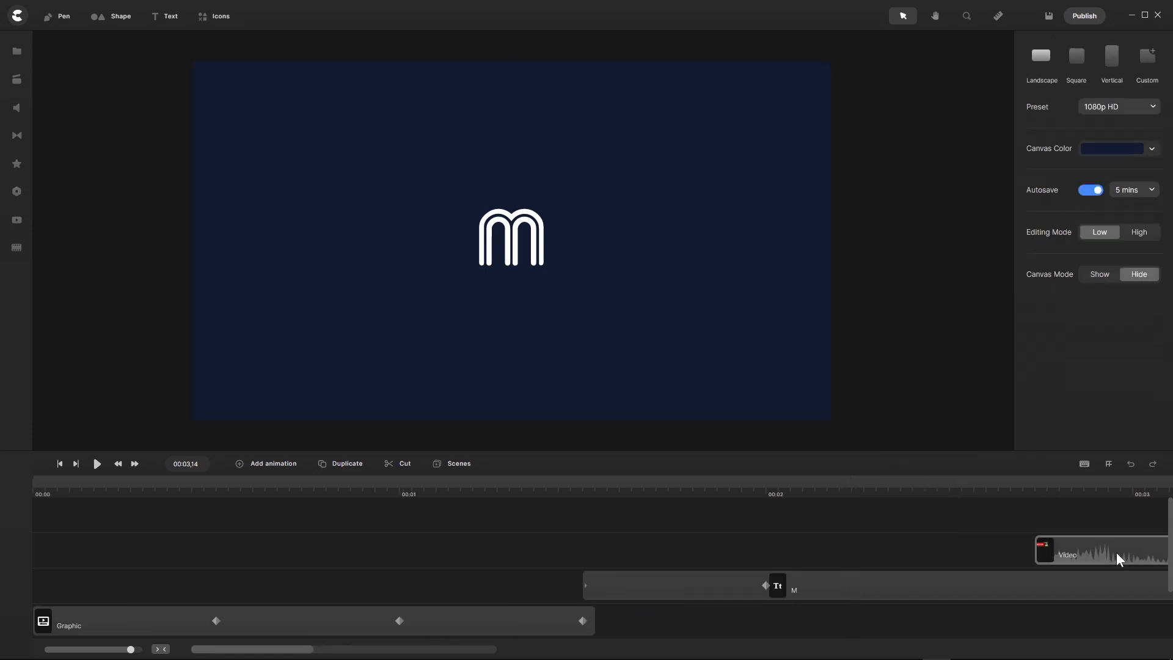
pyautogui.moveTo(1116, 551); pyautogui.dragTo(296, 590)
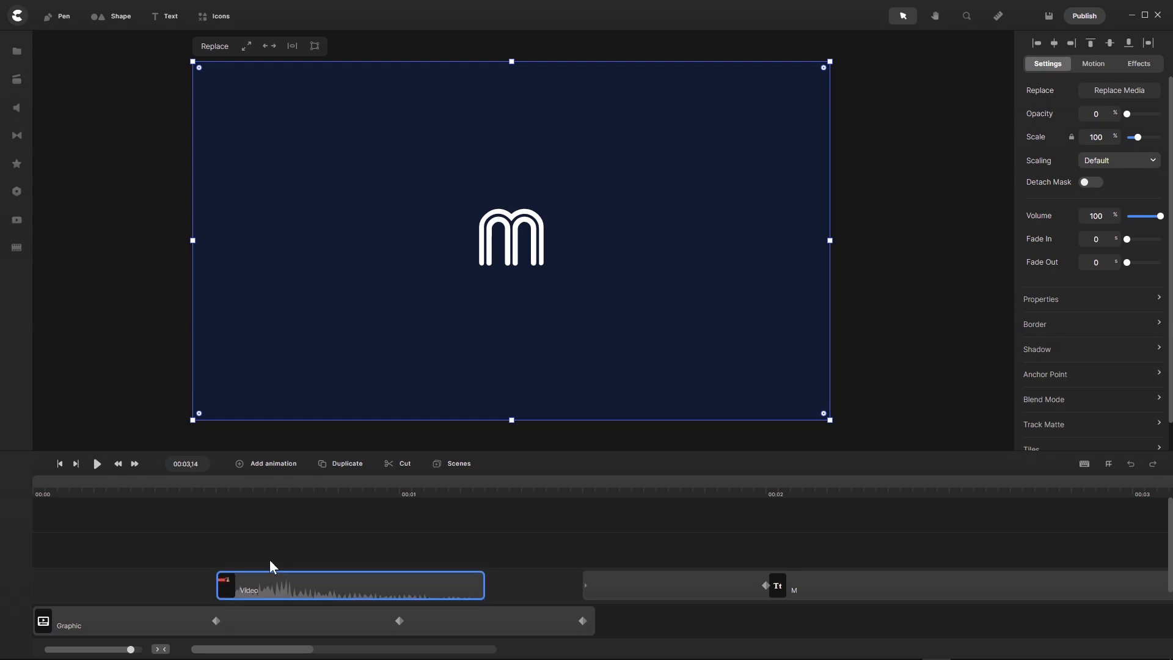
pyautogui.moveTo(202, 492); pyautogui.dragTo(16, 511)
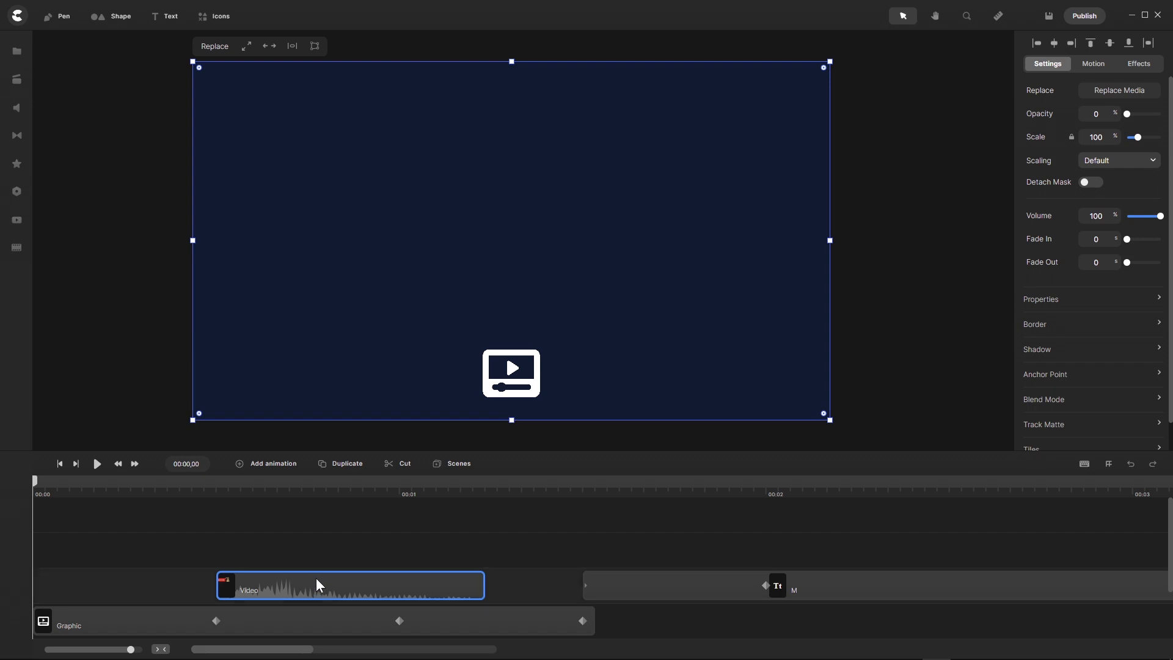
pyautogui.moveTo(317, 578); pyautogui.dragTo(321, 546)
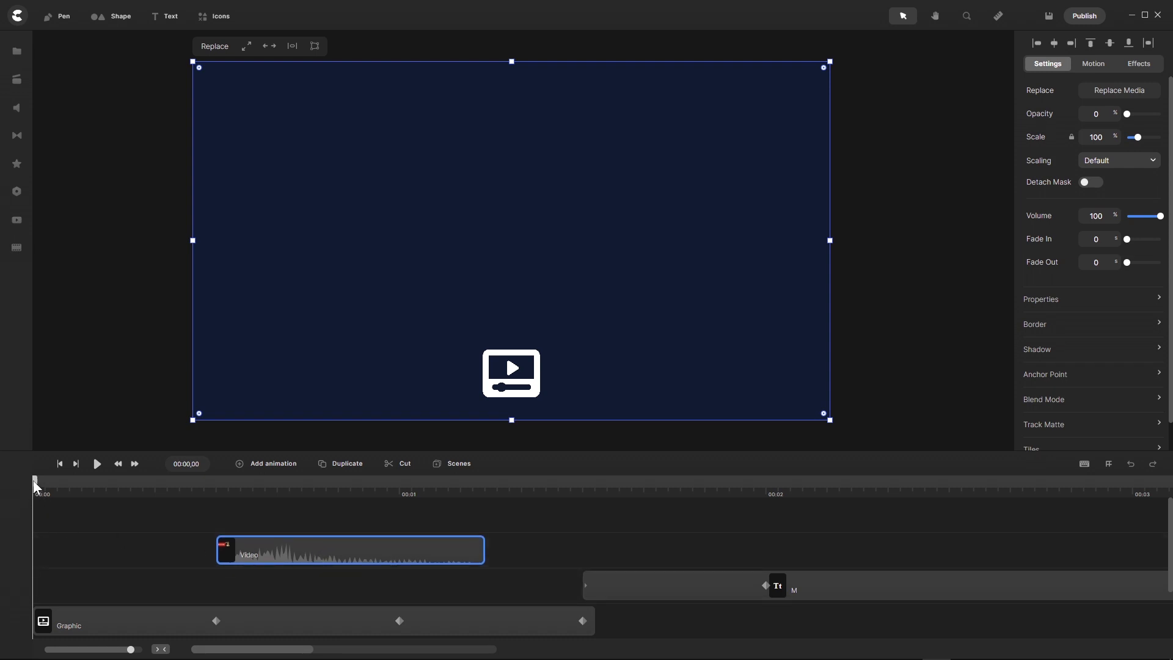
# - Play the animation twice from the start and scrub between keyframes to check the sound timing against the icon's movement
pyautogui.moveTo(33, 480)
pyautogui.mouseDown()
pyautogui.moveTo(220, 502)
pyautogui.moveTo(43, 490)
pyautogui.mouseUp()
pyautogui.click(97, 464)
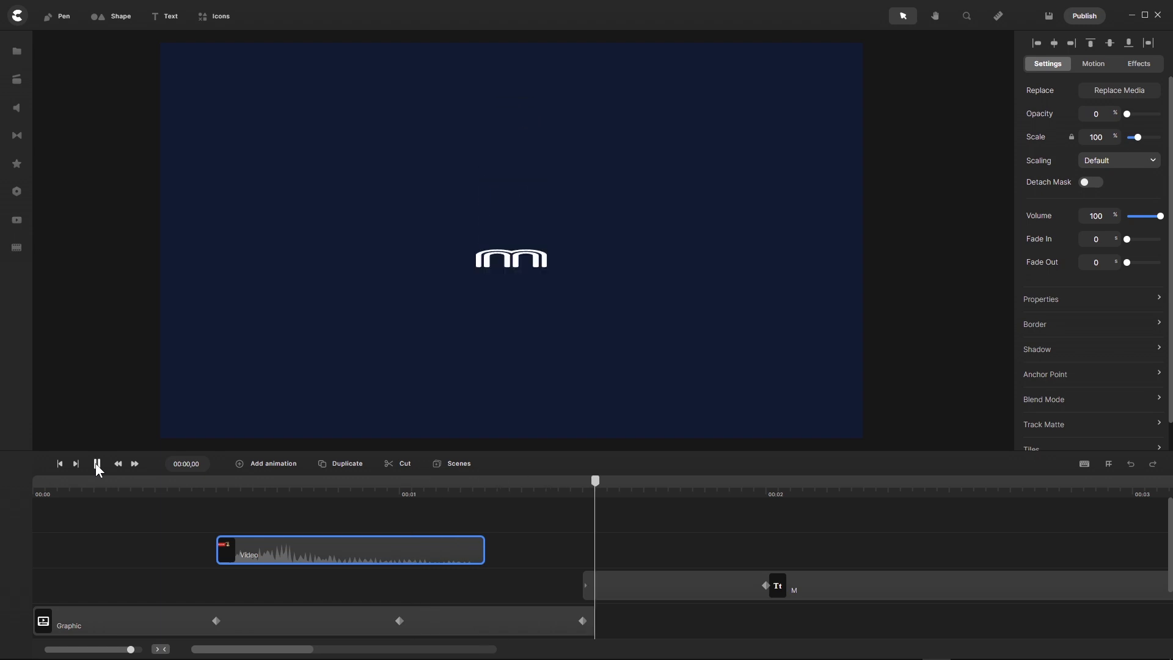
pyautogui.click(96, 465)
pyautogui.click(61, 466)
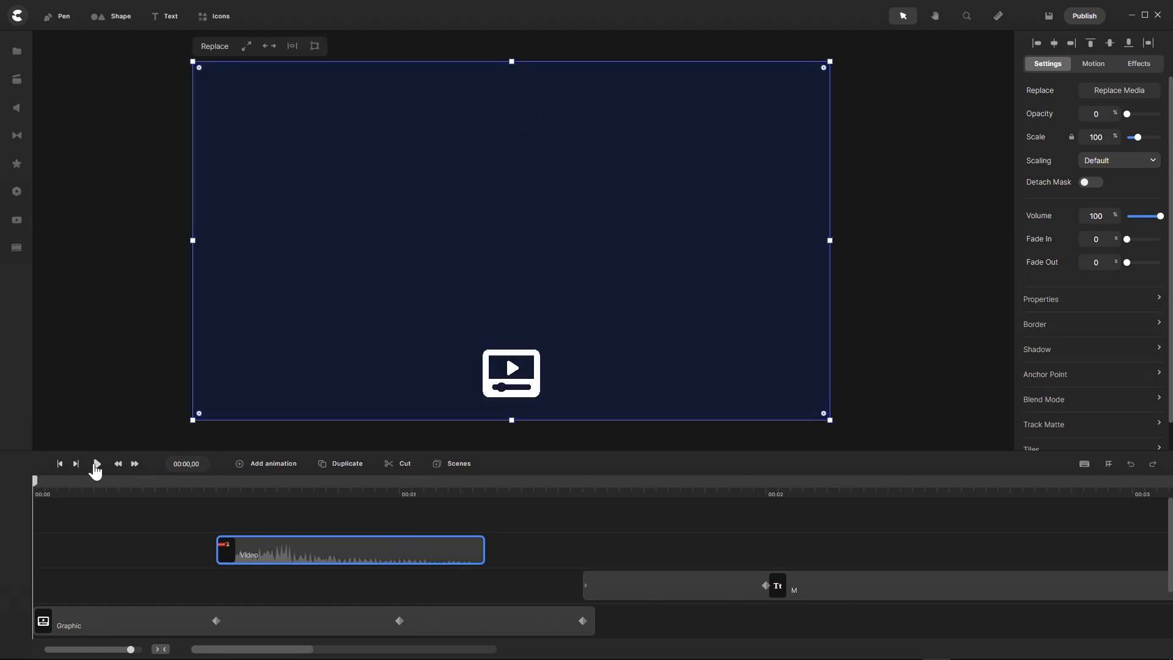
pyautogui.click(96, 464)
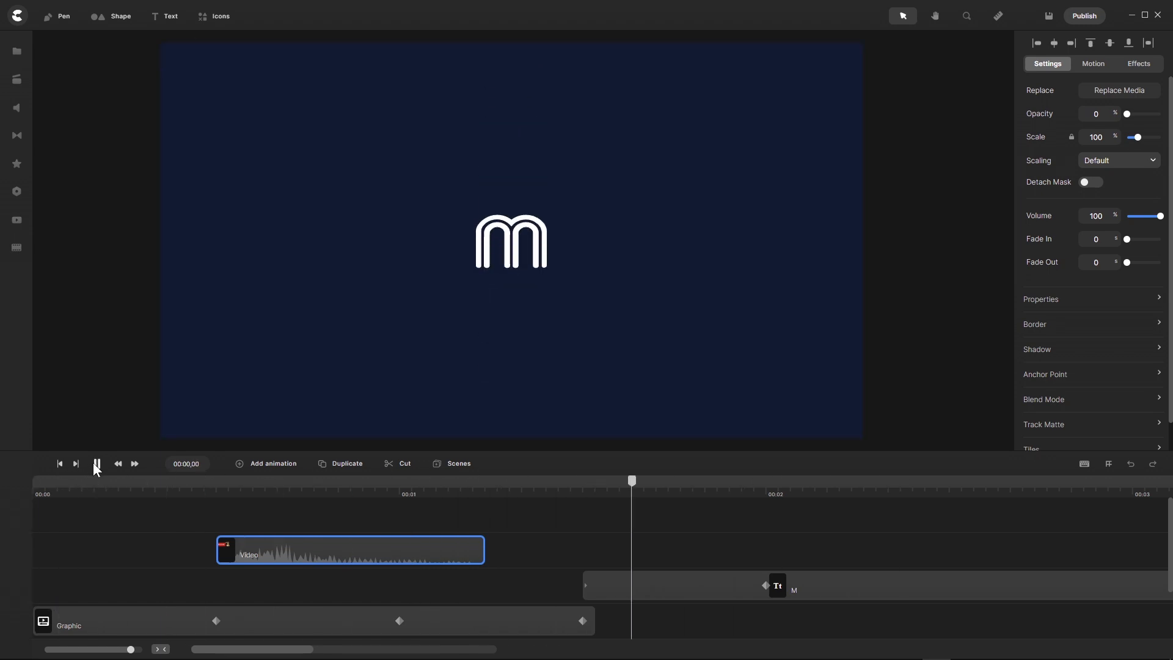
pyautogui.click(97, 464)
pyautogui.moveTo(733, 476); pyautogui.dragTo(576, 519)
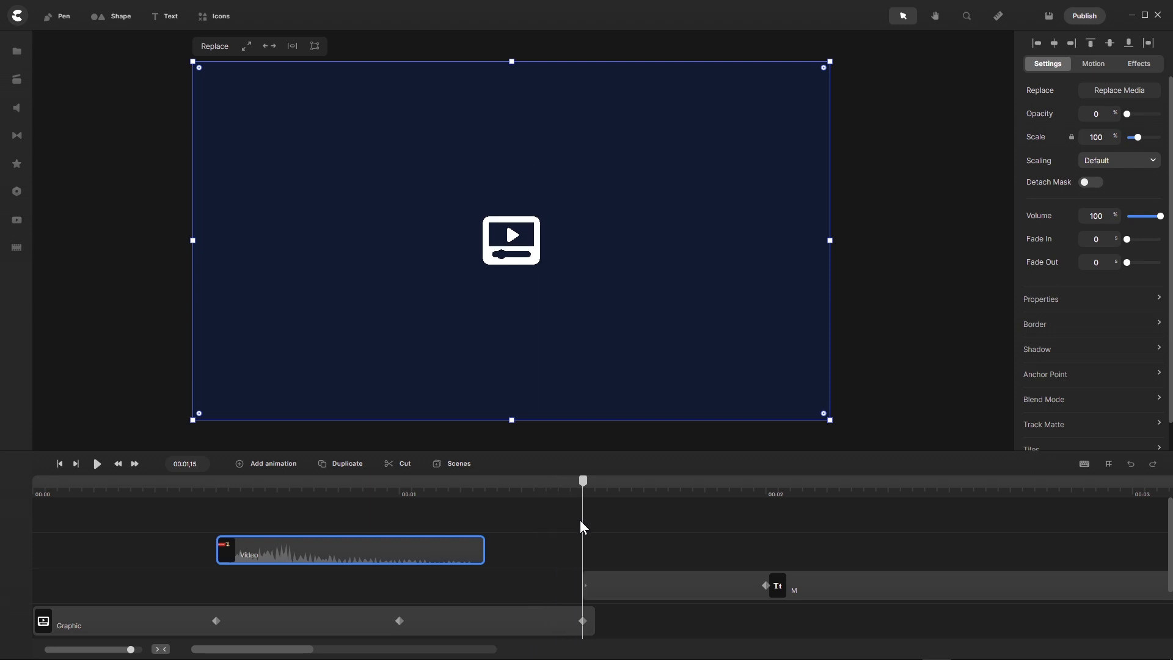
pyautogui.click(623, 548)
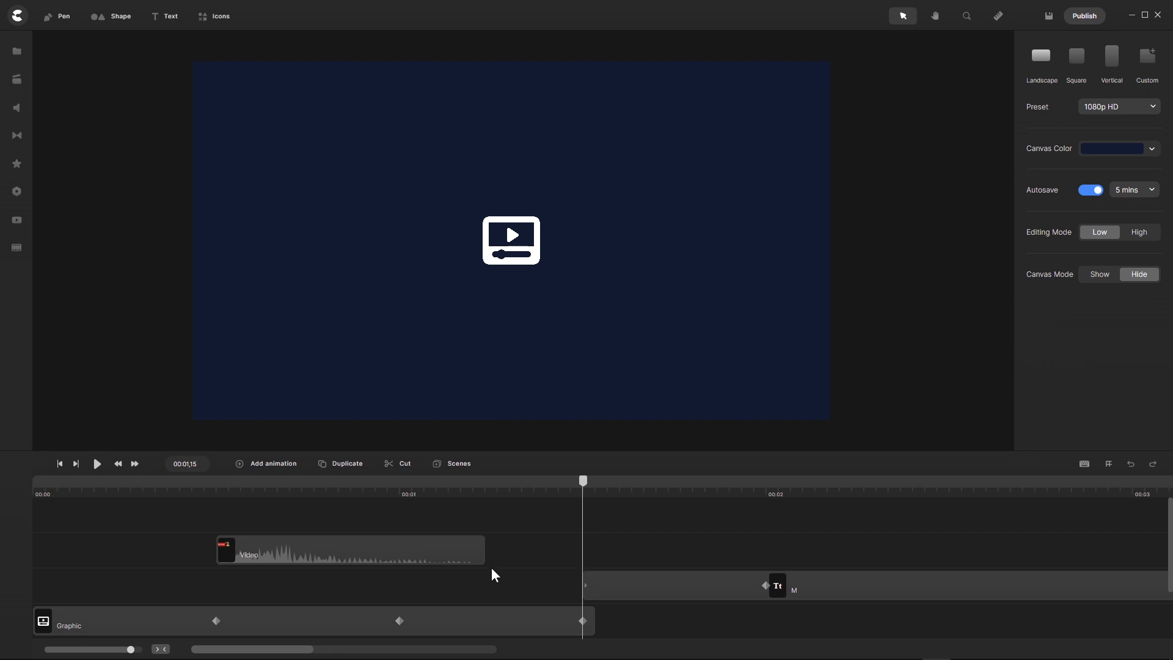
pyautogui.moveTo(591, 493); pyautogui.dragTo(404, 532)
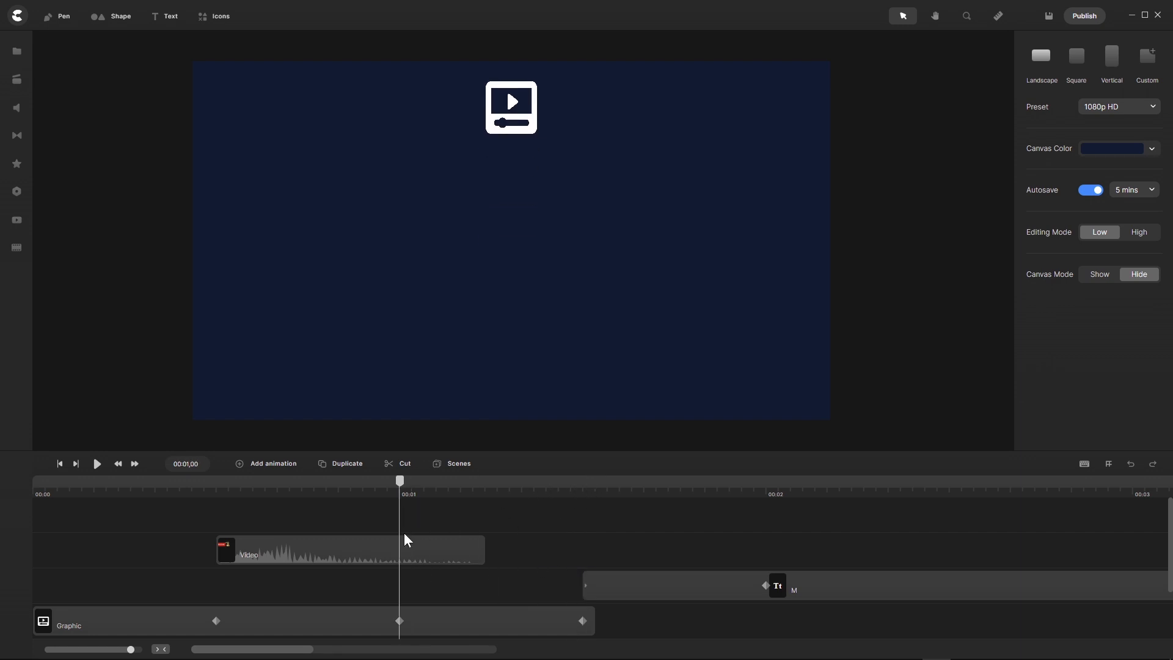
# - Raise the sound clip to leave an empty track above the M layer, and realign its start to 00:00,15
pyautogui.click(351, 550)
pyautogui.moveTo(353, 541); pyautogui.dragTo(357, 512)
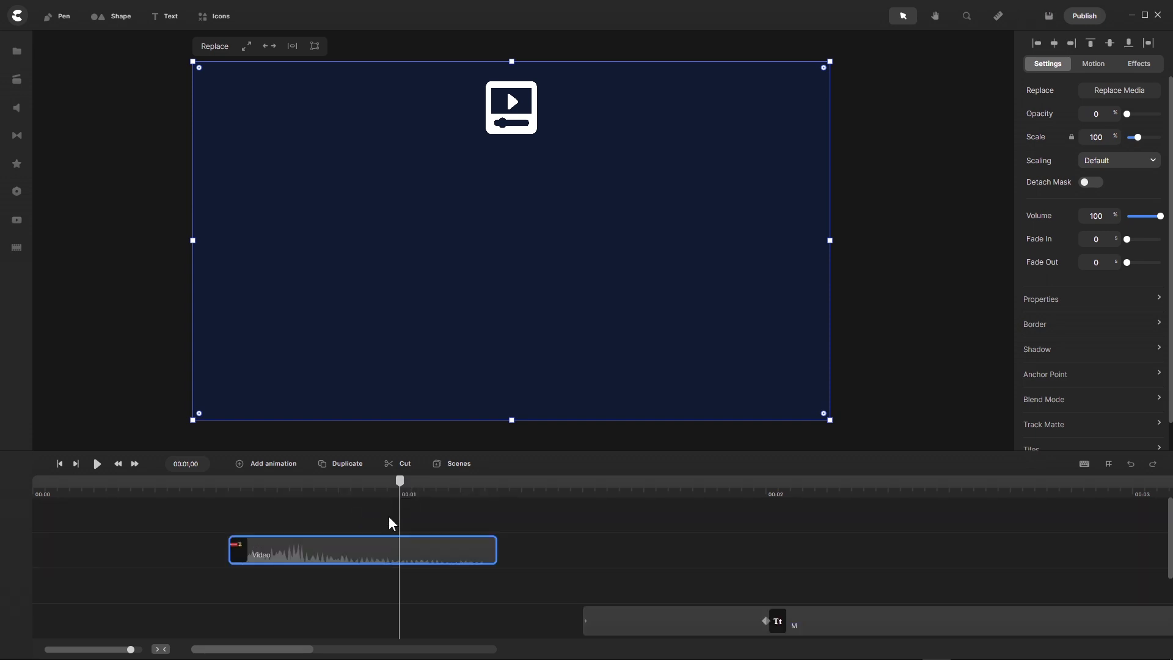
pyautogui.scroll(-2, 390, 518)
pyautogui.moveTo(399, 480); pyautogui.dragTo(219, 519)
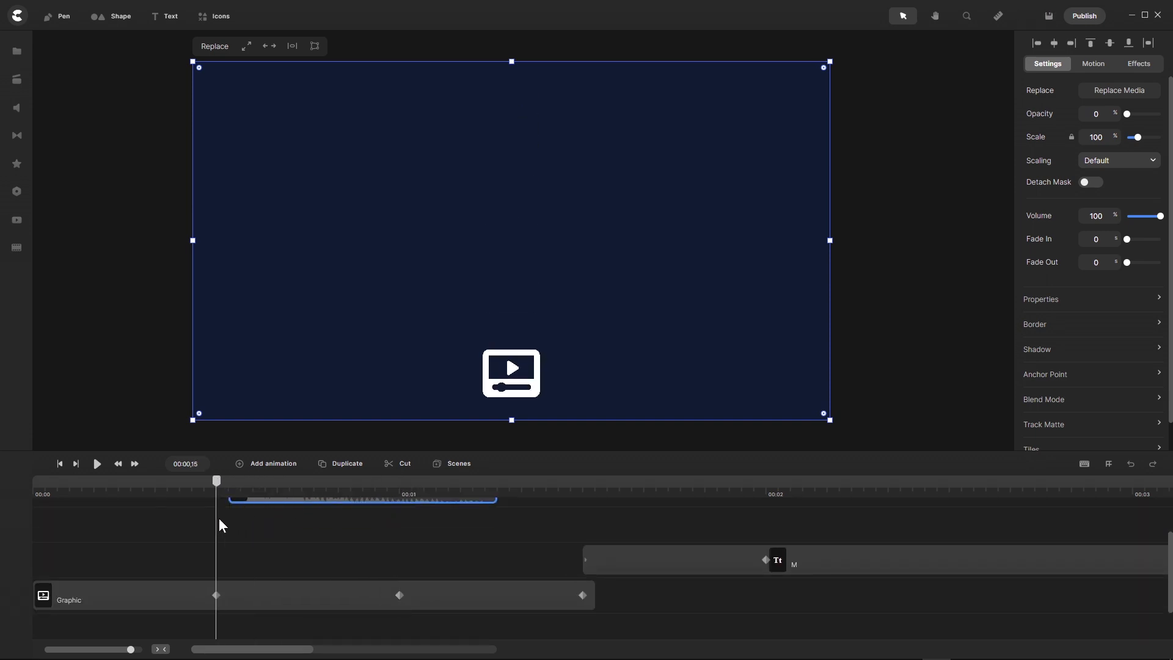
pyautogui.scroll(1, 291, 558)
pyautogui.moveTo(299, 535); pyautogui.dragTo(289, 530)
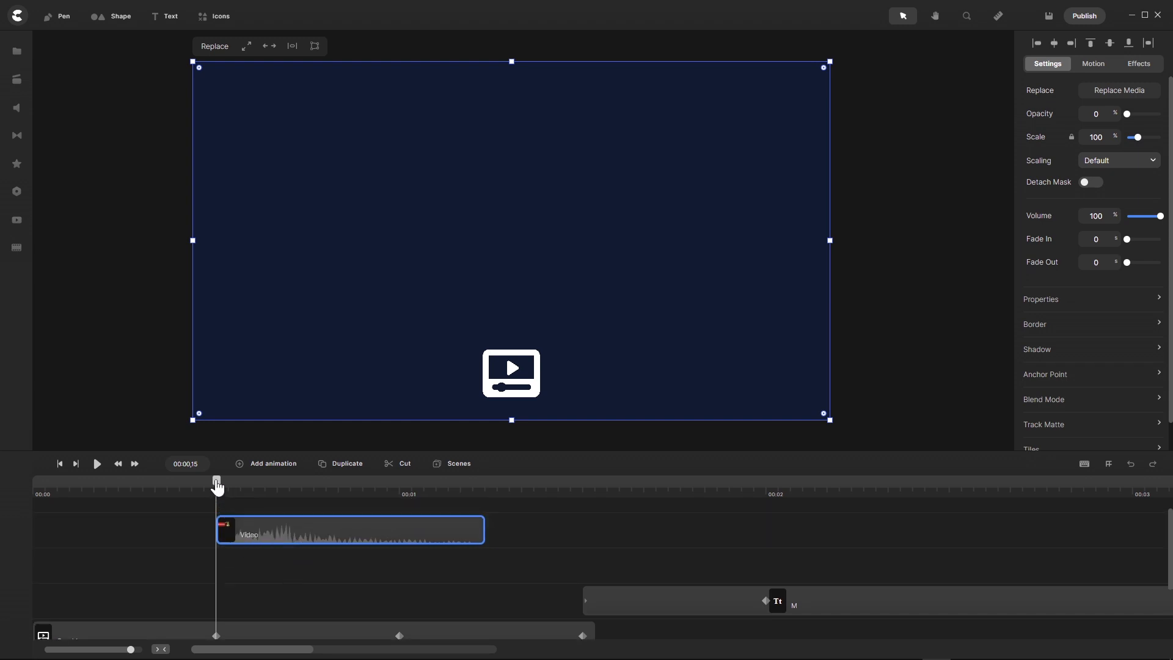
# - Search all studio resources for Explosion and add the white Boom effect to the canvas at 00:01,15
pyautogui.moveTo(218, 490); pyautogui.dragTo(580, 531)
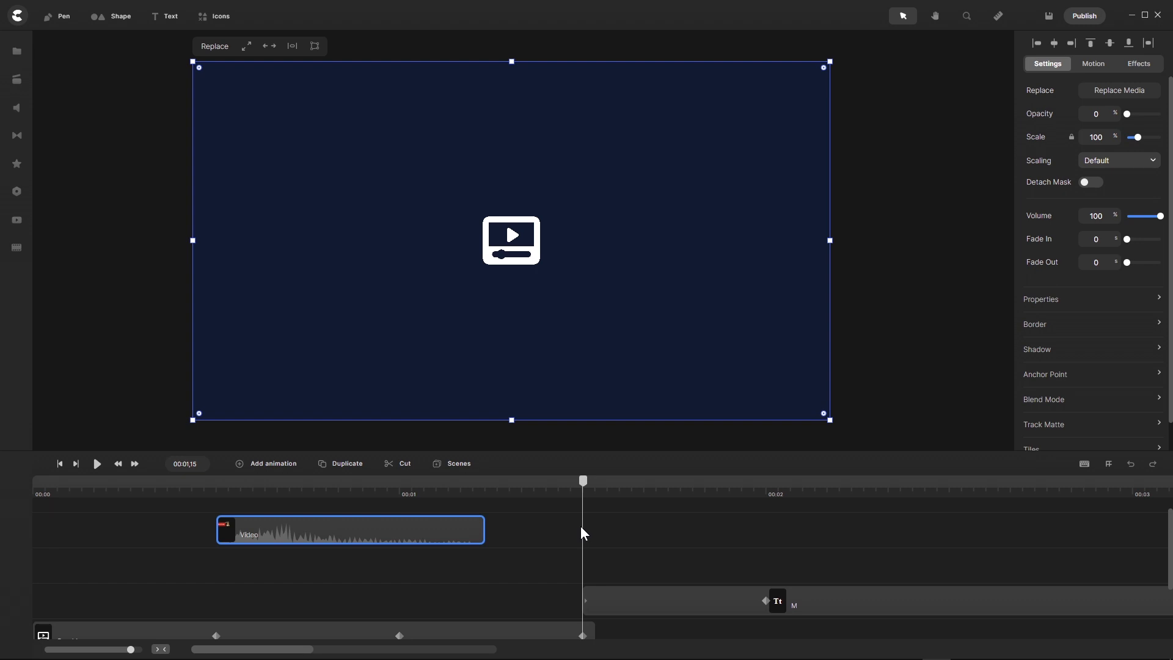
pyautogui.click(599, 564)
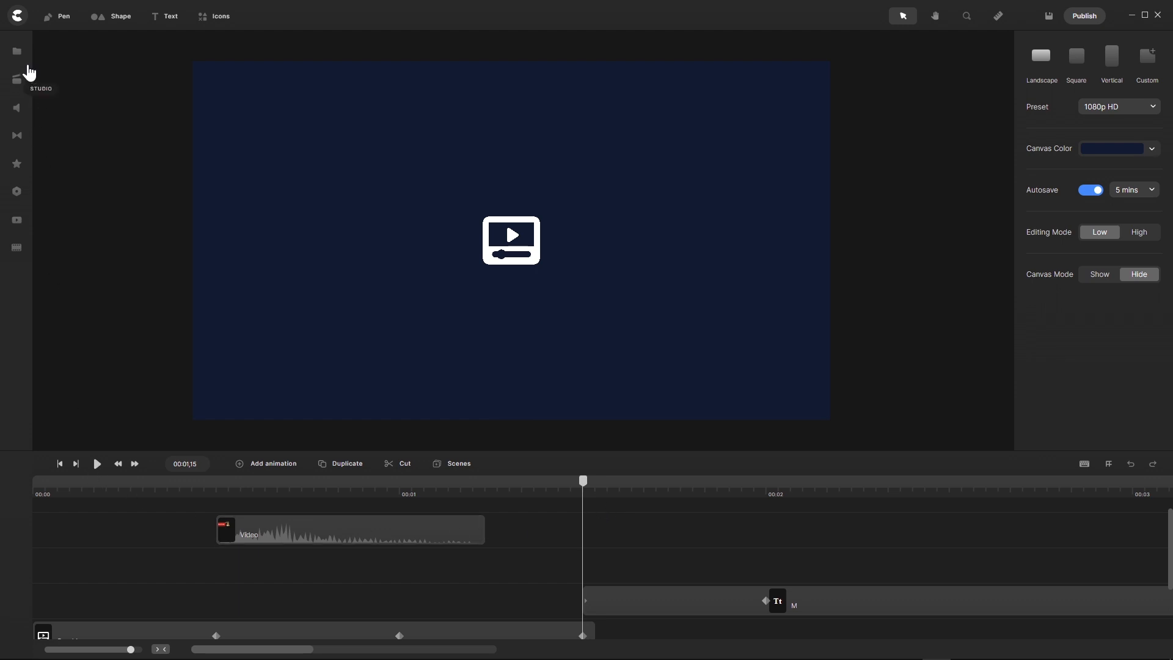
pyautogui.click(13, 85)
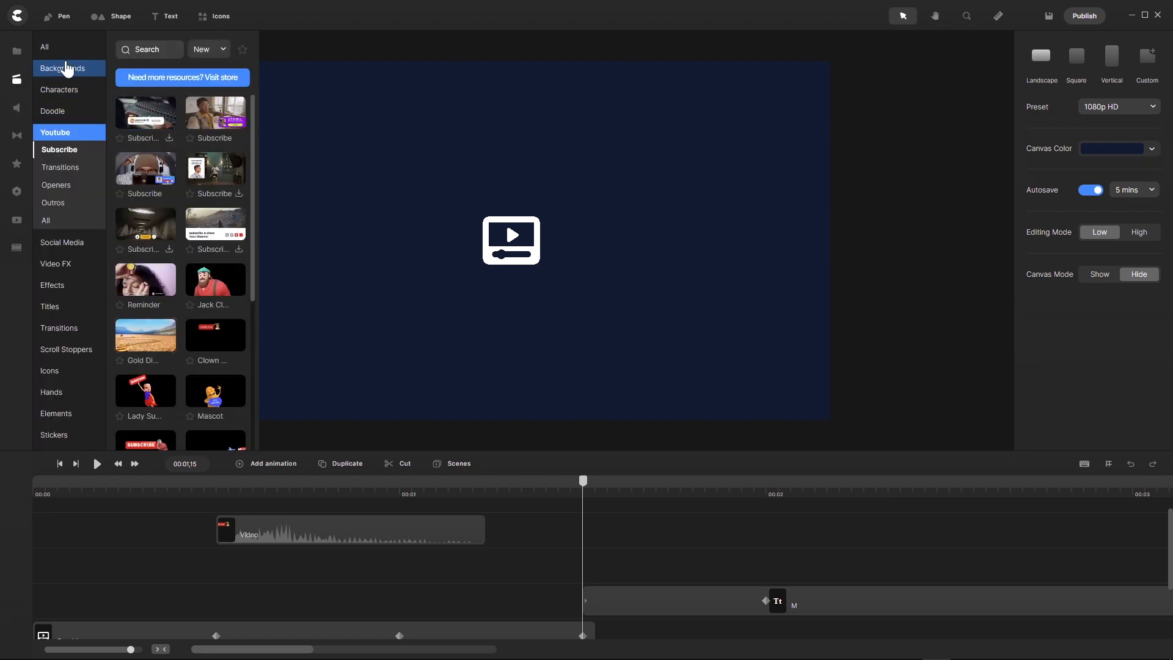
pyautogui.click(47, 48)
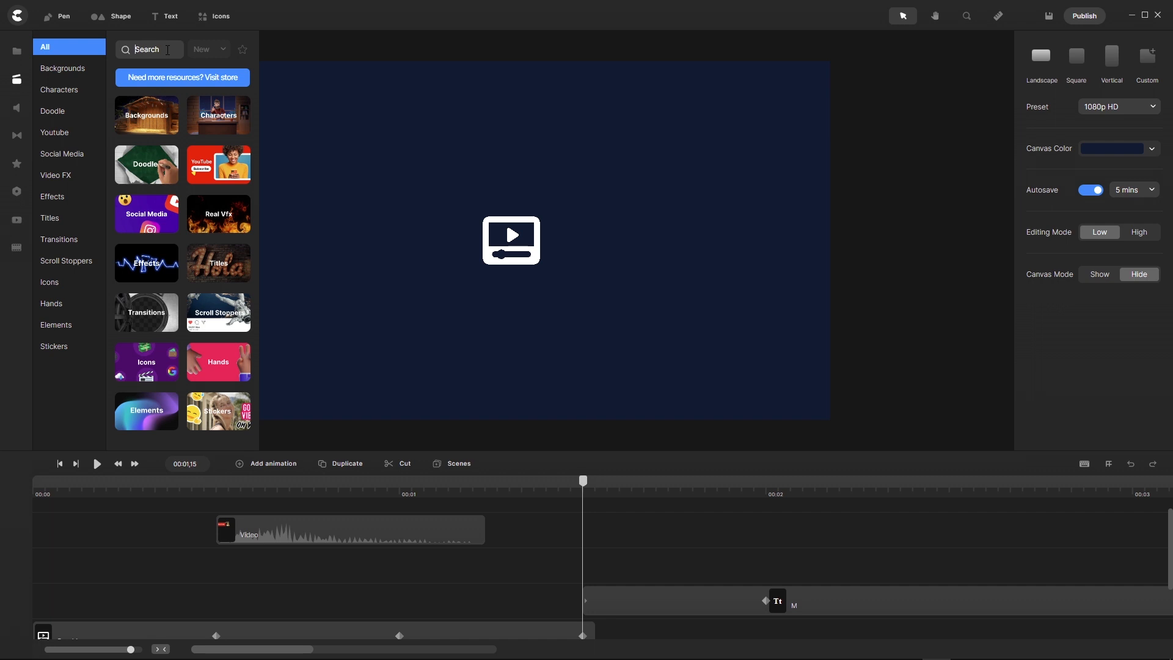
pyautogui.write('Explosion')
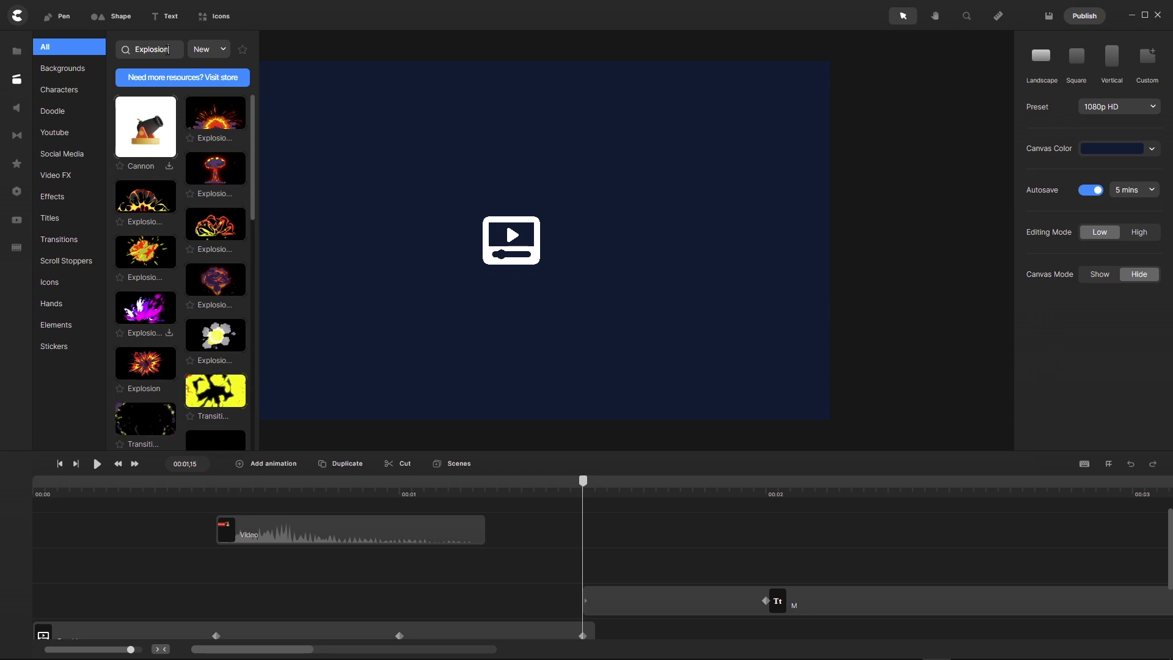
pyautogui.scroll(-10, 201, 201)
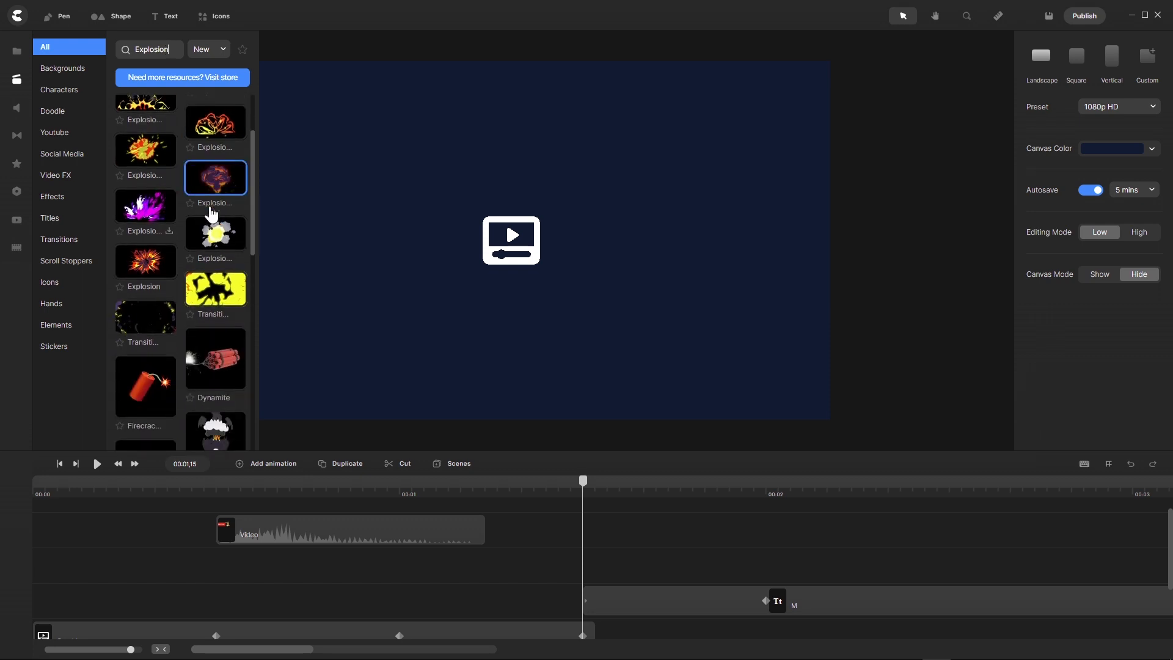
pyautogui.scroll(-3, 211, 214)
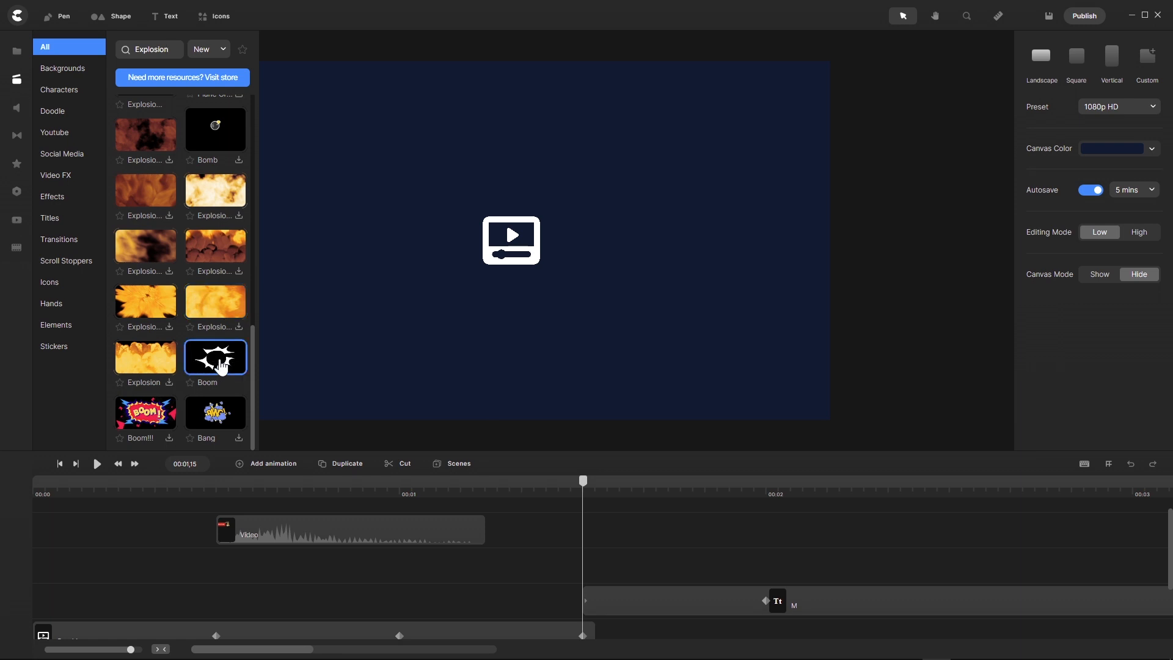
pyautogui.moveTo(219, 365); pyautogui.dragTo(532, 307)
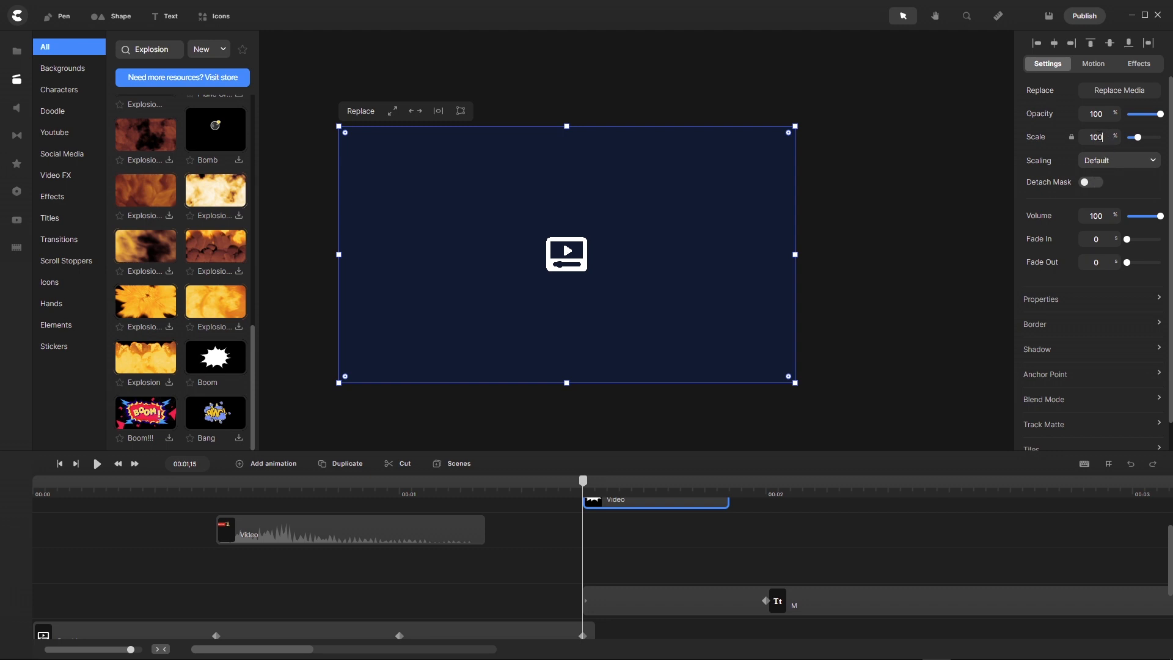
# - Scale the Boom effect to 50% and move its clip to the track between the sound clip and the M layer
pyautogui.write('50')
pyautogui.press('Return')
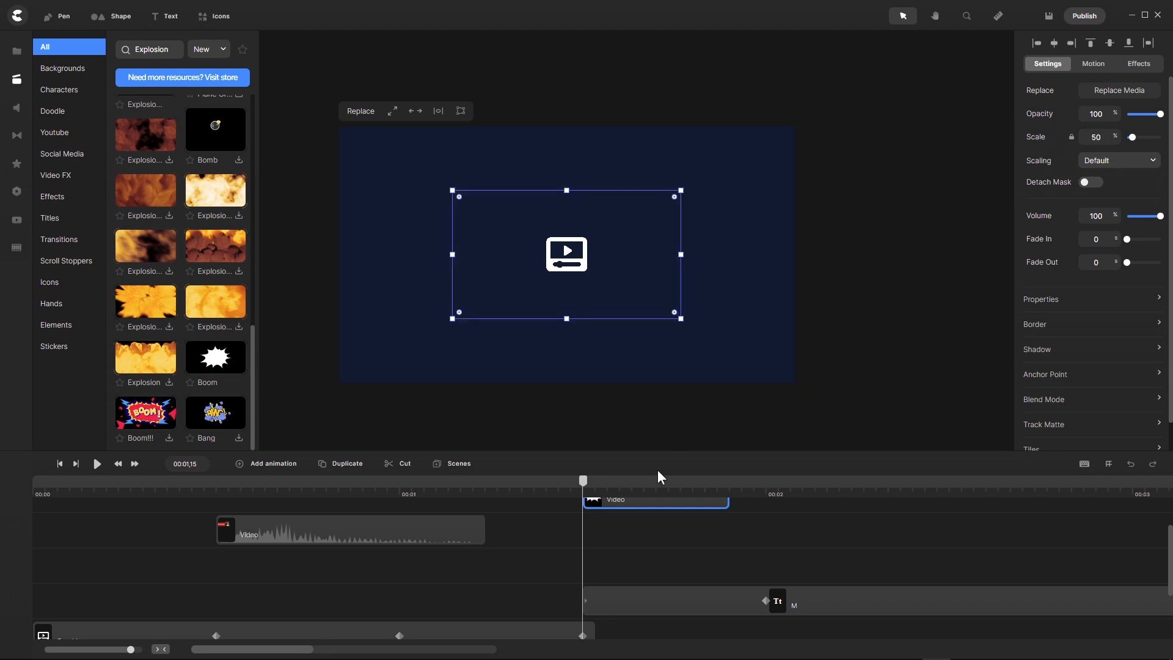
pyautogui.moveTo(631, 498); pyautogui.dragTo(625, 583)
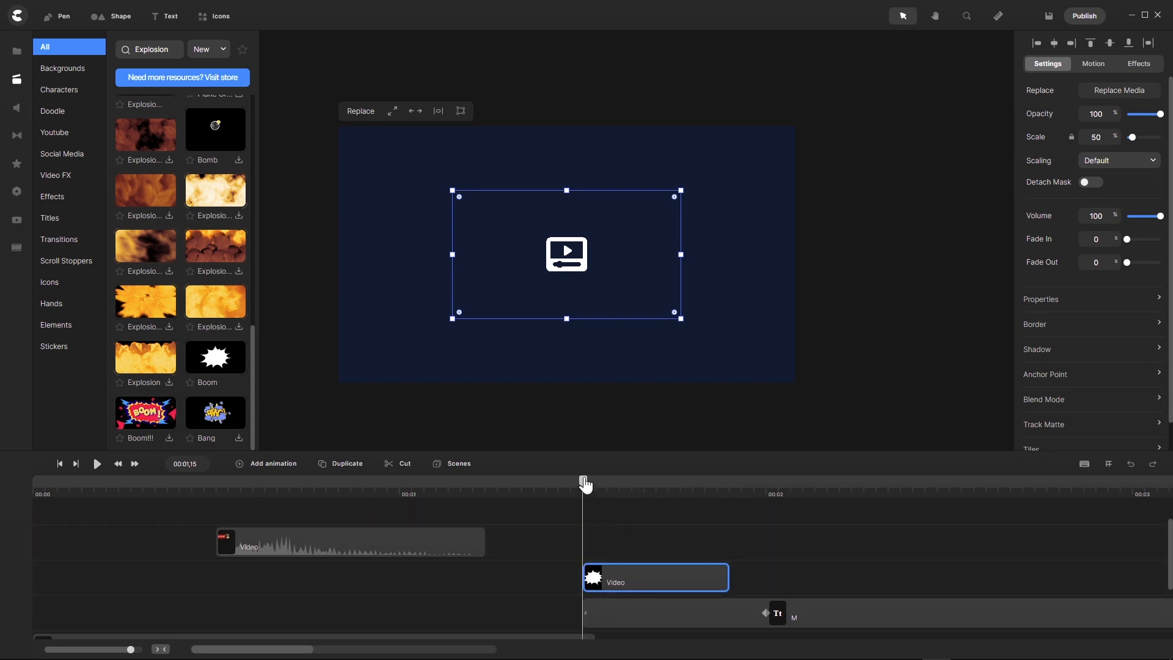
# - Play the animation from 00:00,13 to check the Boom effect during the transition, and return the playhead to 00:01,15
pyautogui.moveTo(583, 482); pyautogui.dragTo(191, 519)
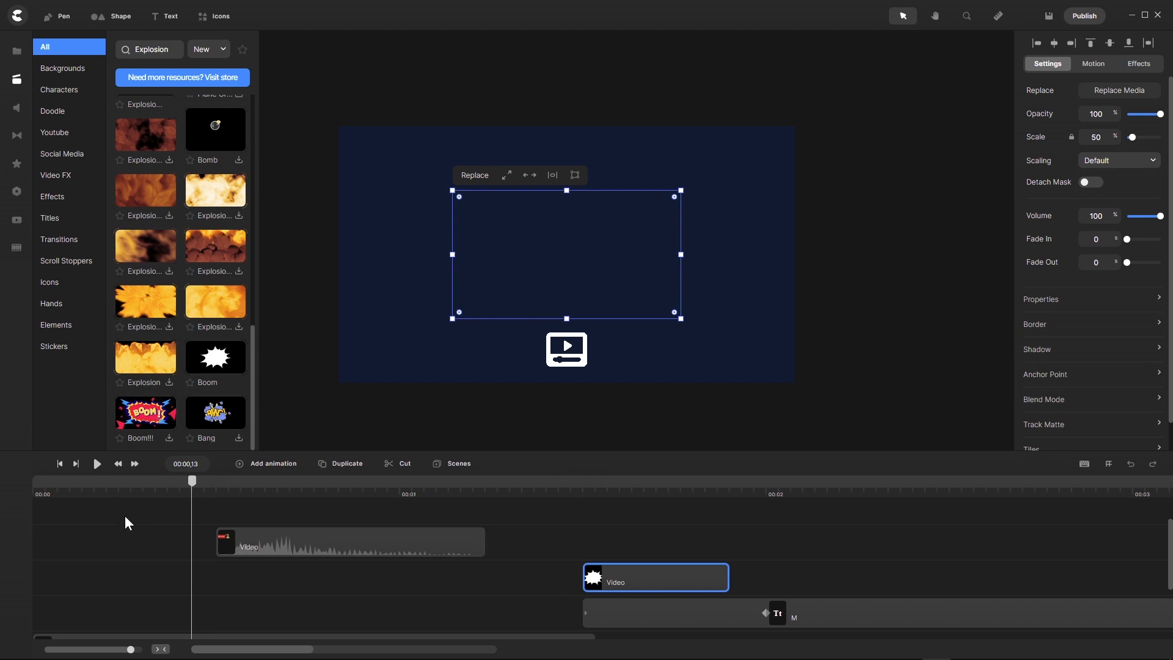
pyautogui.click(96, 466)
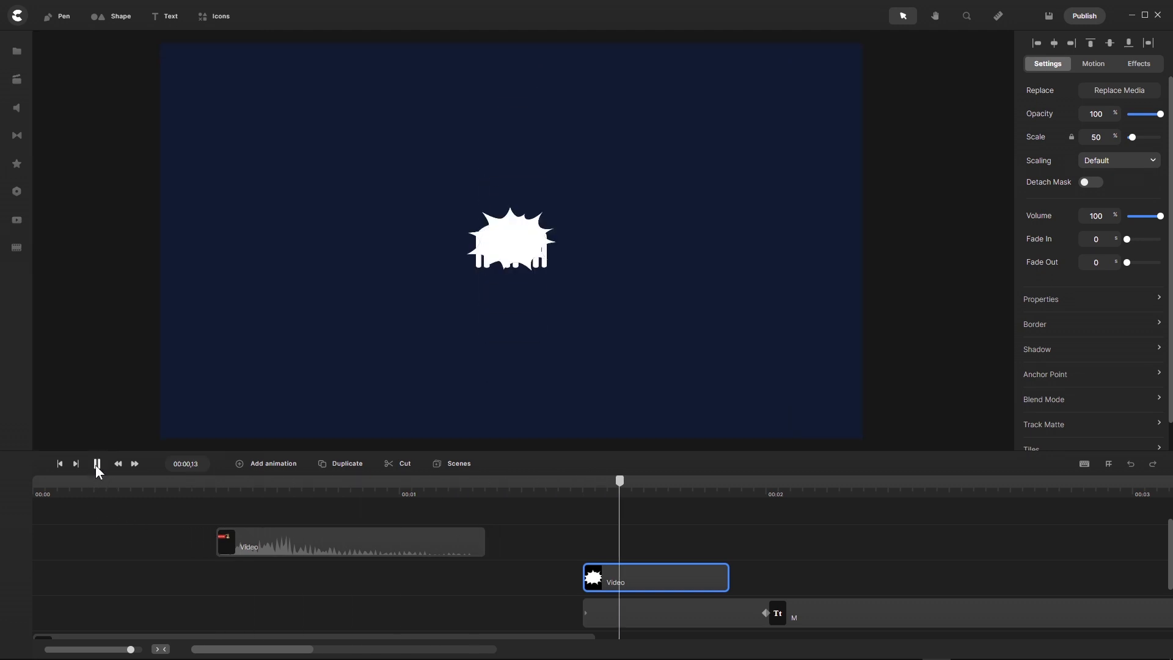
pyautogui.click(96, 464)
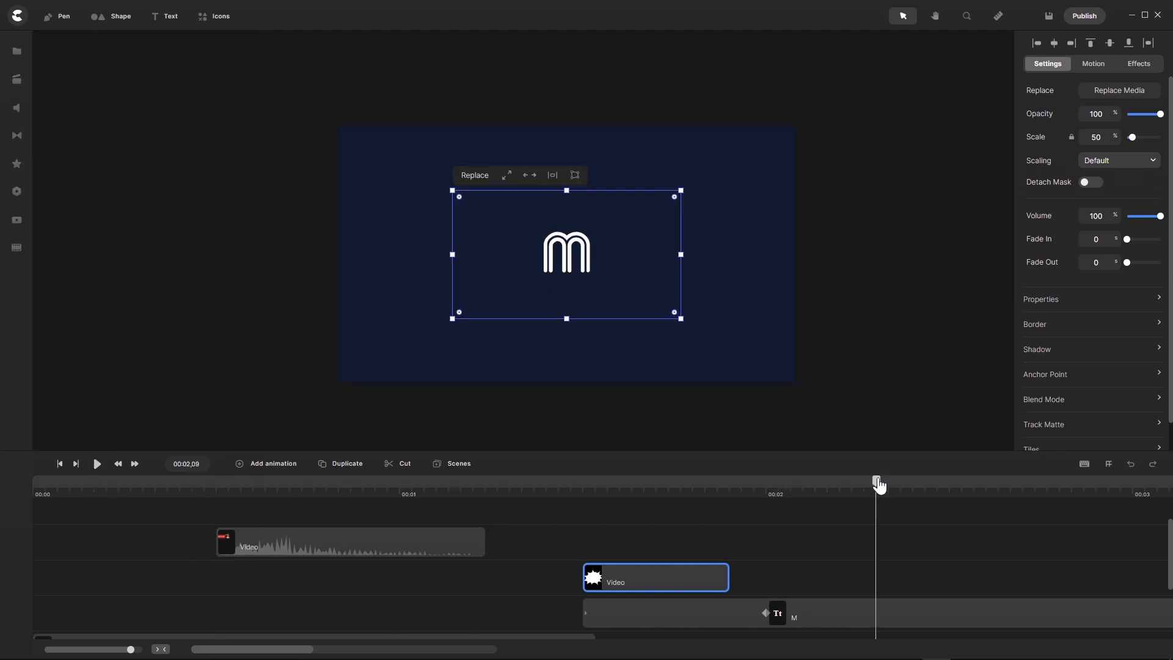
pyautogui.moveTo(878, 484); pyautogui.dragTo(581, 492)
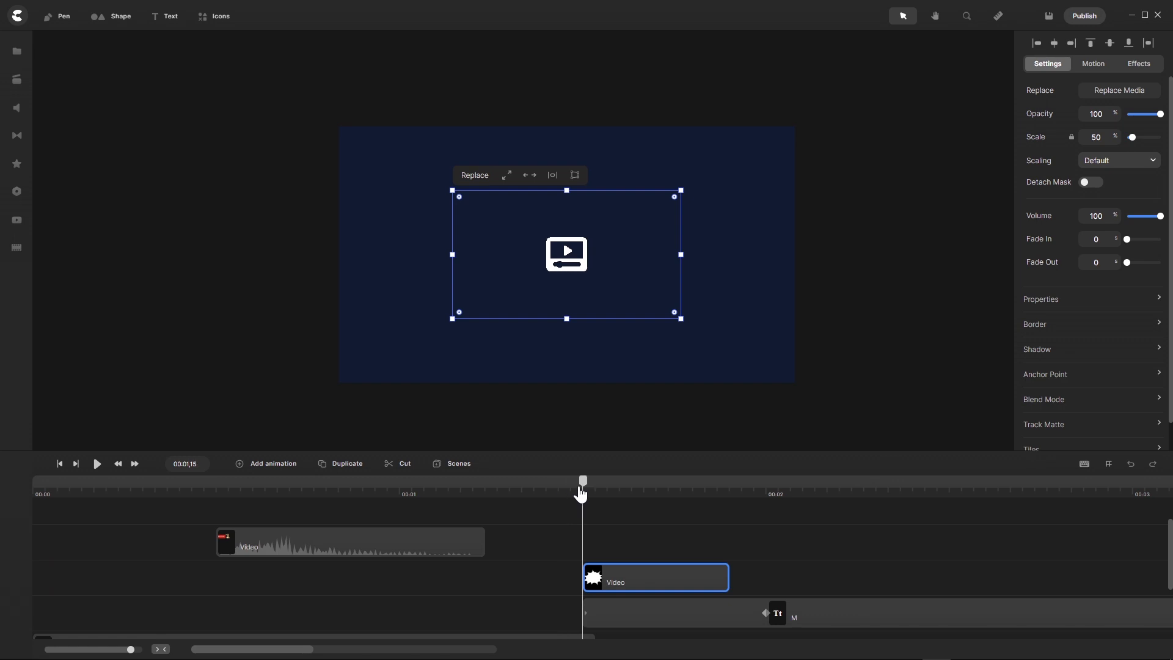
# - Shift the Boom clip one frame earlier so it starts at 00:01,14, and bring the playhead to its start
pyautogui.scroll(-1, 542, 500)
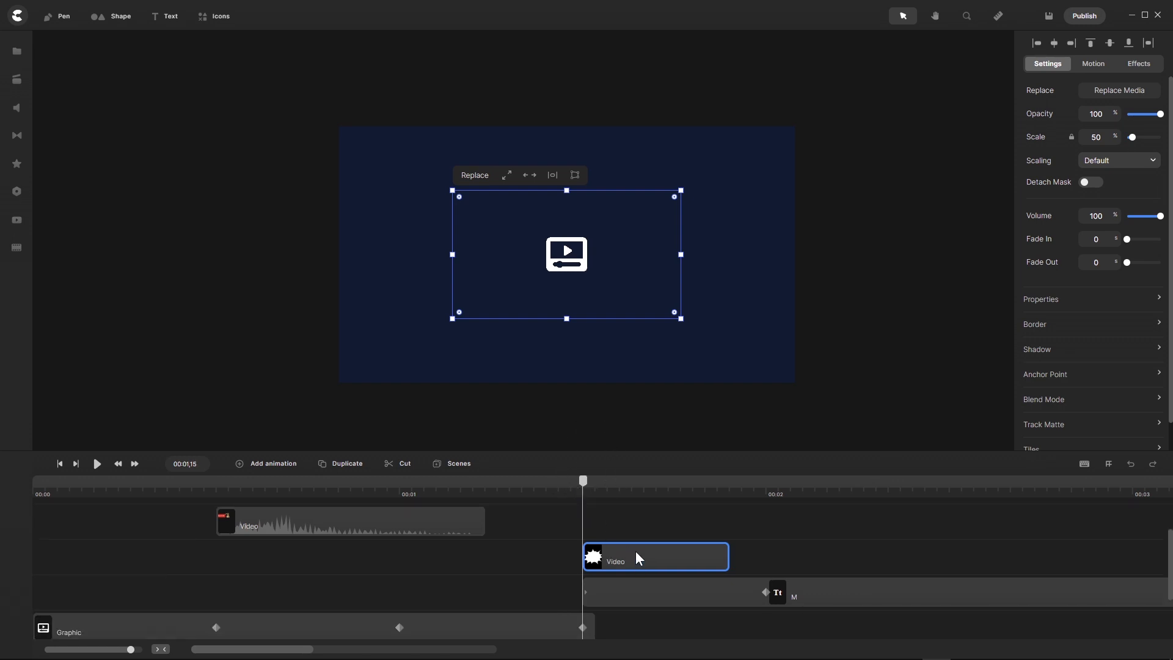
pyautogui.moveTo(636, 555); pyautogui.dragTo(629, 554)
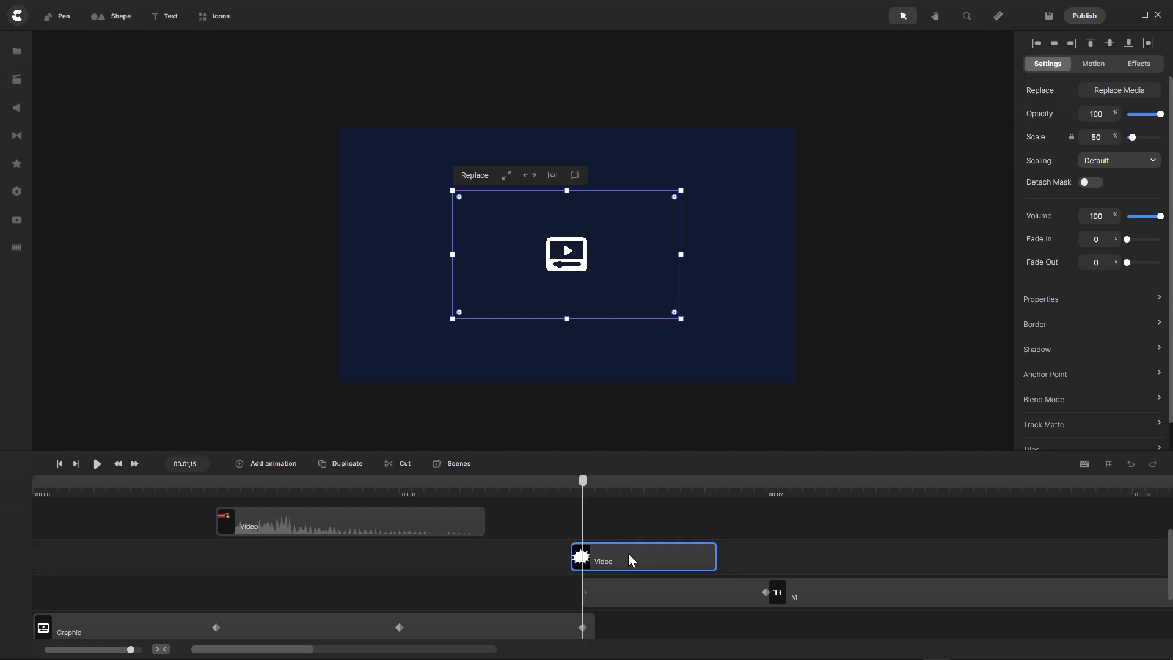
pyautogui.moveTo(583, 482); pyautogui.dragTo(566, 525)
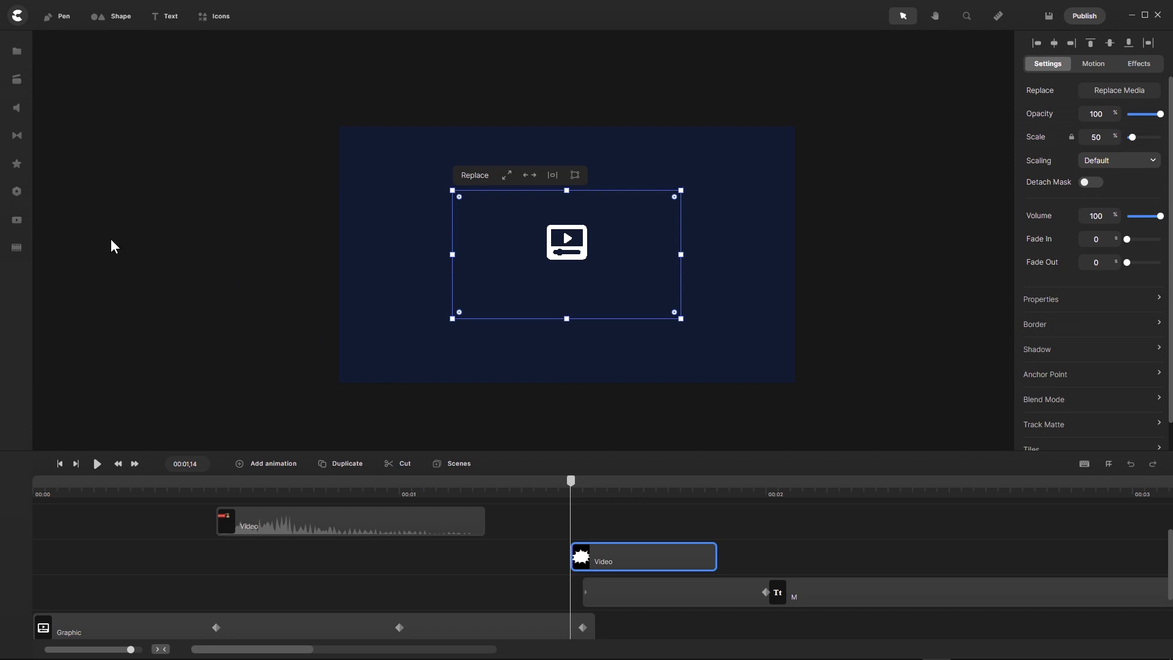
# - Add the Dynamite video from the Explosion search results to the canvas at 00:01,14
pyautogui.click(16, 80)
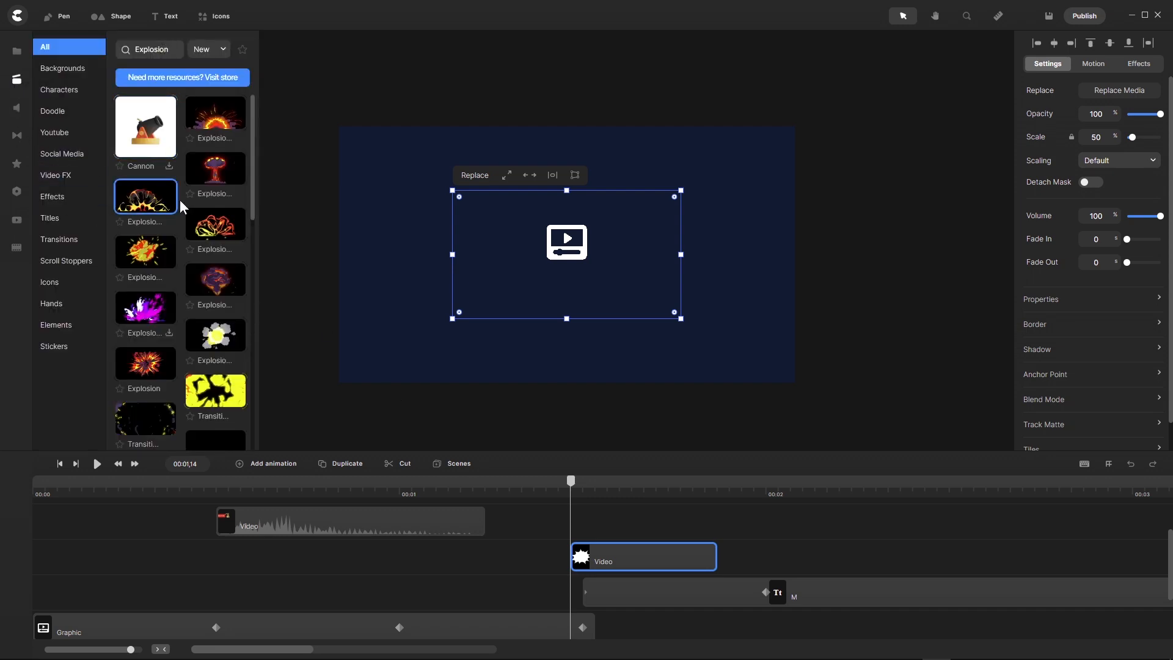
pyautogui.scroll(-3, 177, 244)
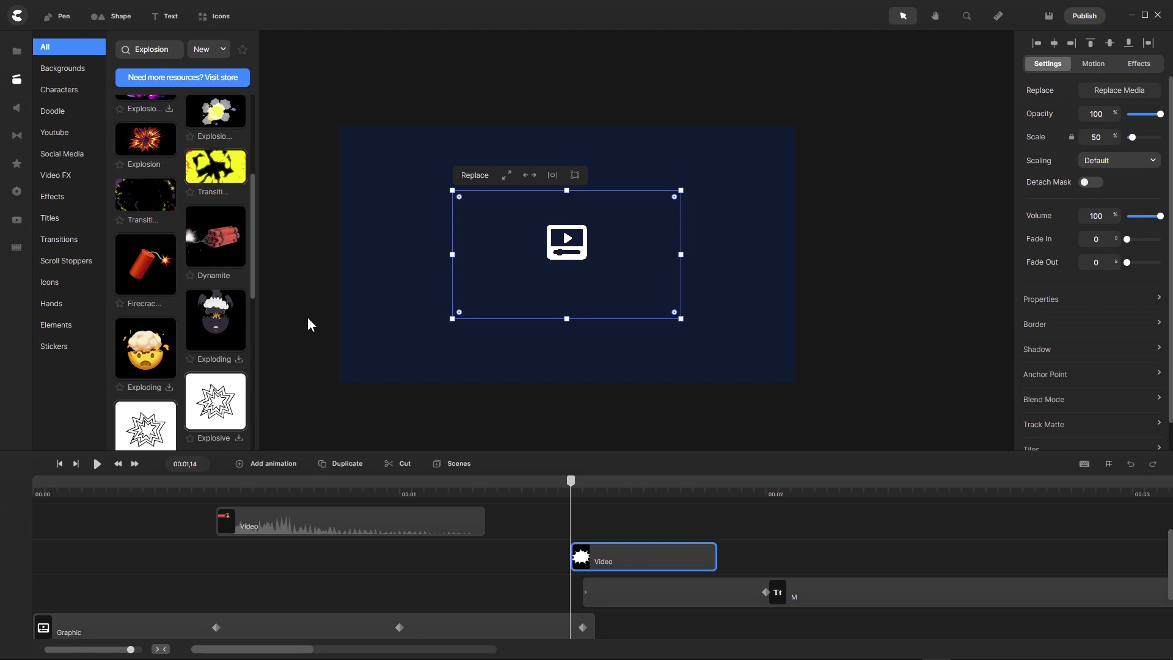
pyautogui.moveTo(233, 244); pyautogui.dragTo(585, 242)
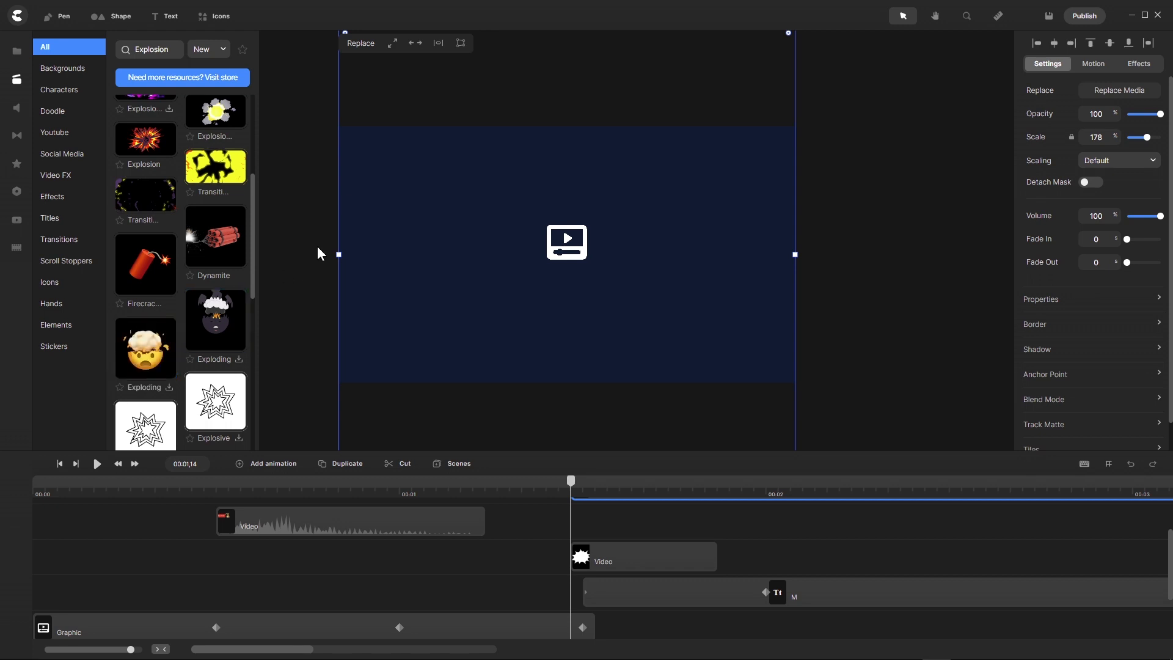
# - Fit the Dynamite video within the canvas at 100% scale and set its opacity to 0%
pyautogui.click(417, 44)
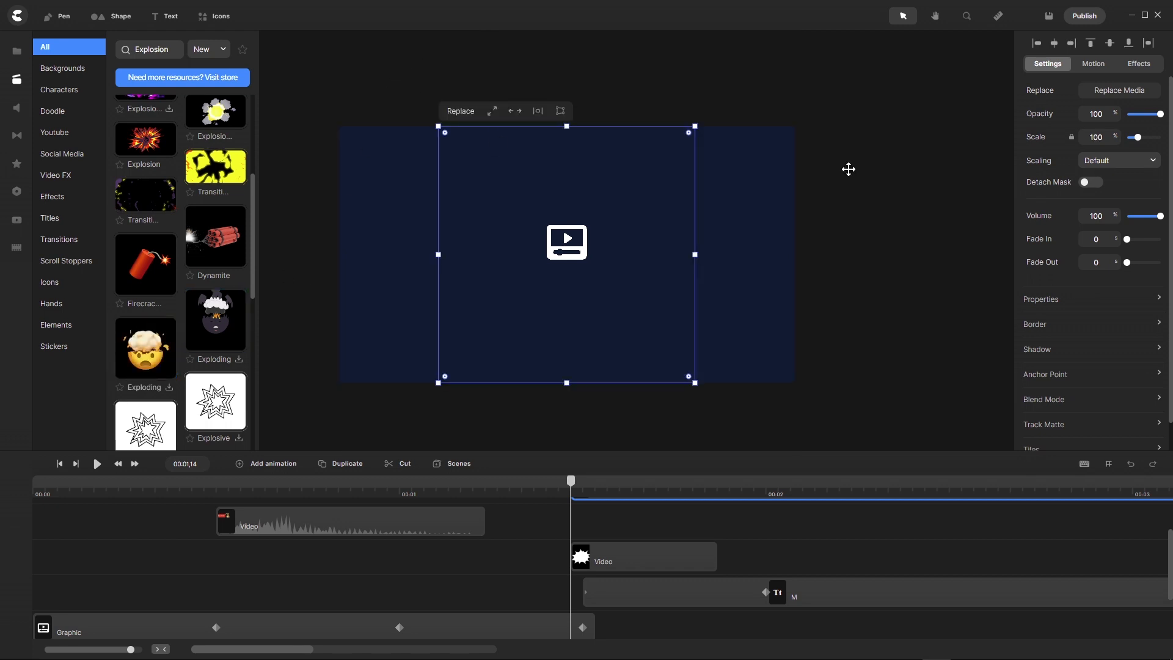
pyautogui.moveTo(1160, 113); pyautogui.dragTo(1111, 110)
# - Move the Dynamite clip to the start of the timeline and bring the beginning of its explosion audio into view
pyautogui.scroll(2, 690, 529)
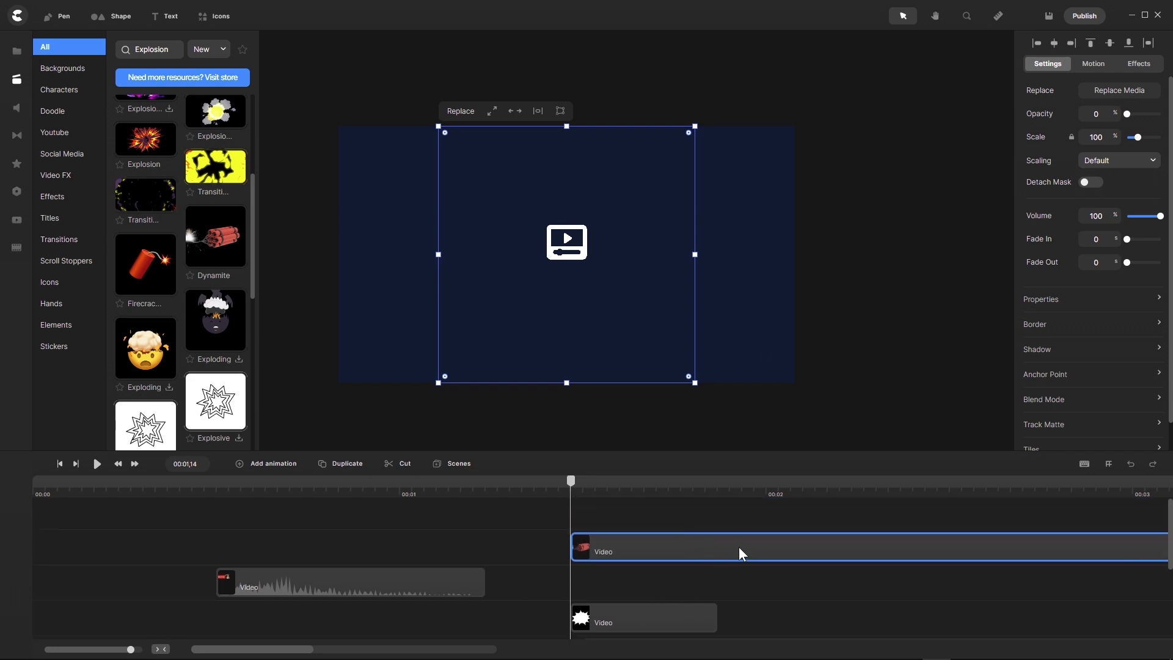
pyautogui.moveTo(739, 546); pyautogui.dragTo(193, 540)
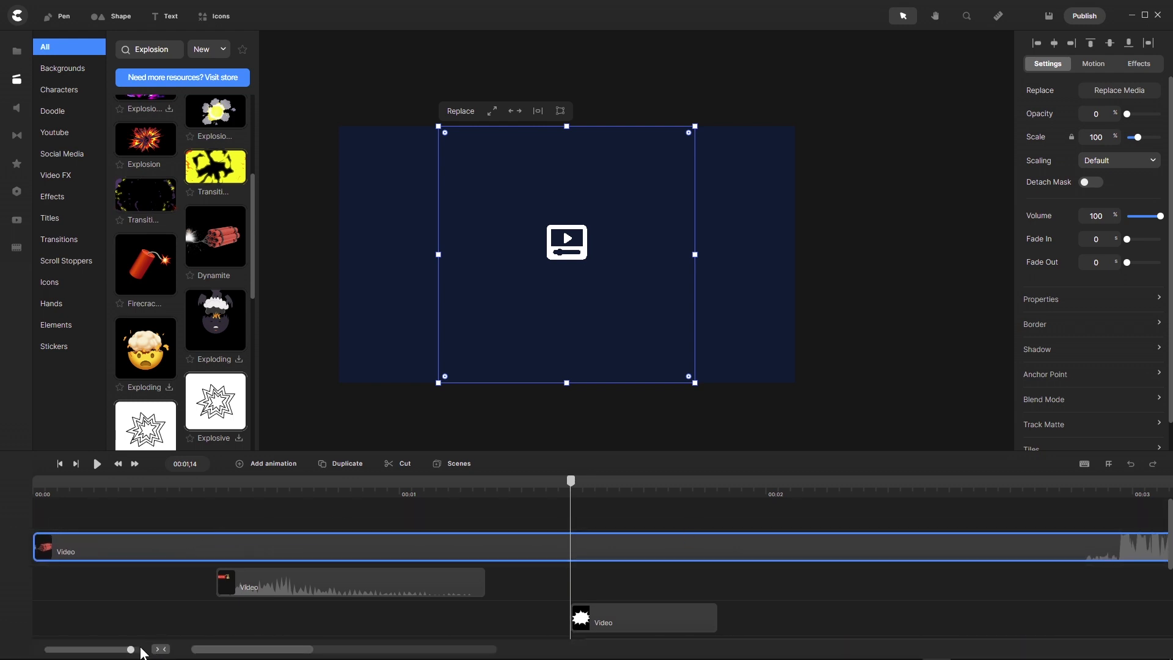
pyautogui.moveTo(130, 649); pyautogui.dragTo(121, 650)
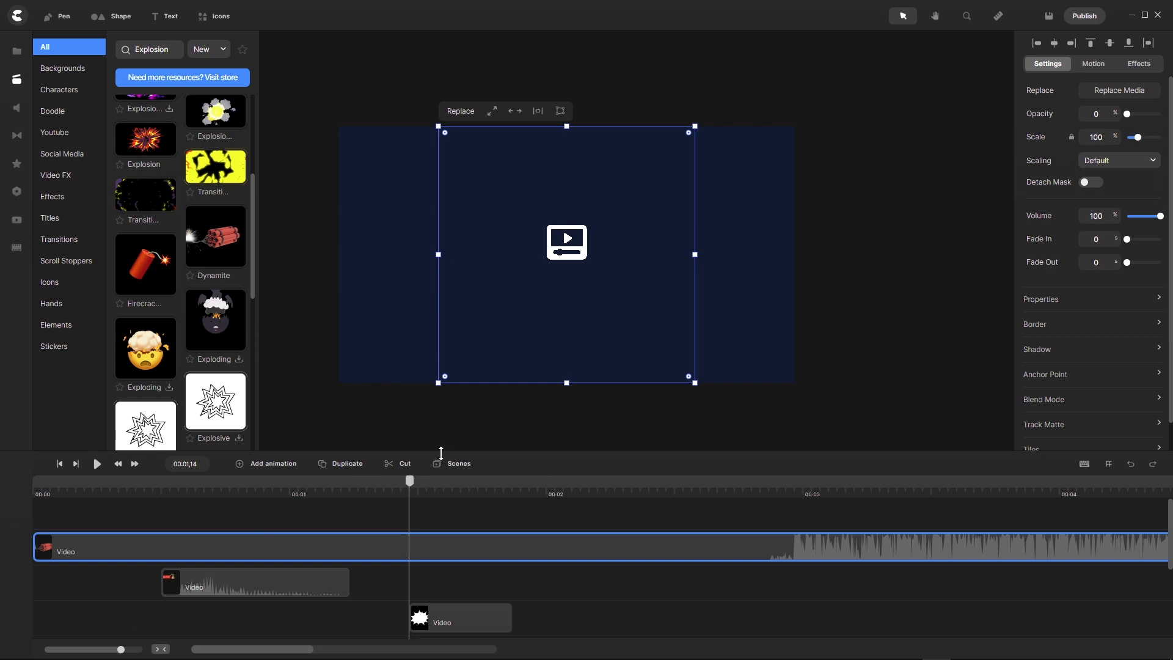
# - Split the Dynamite clip at 00:02,26, where its explosion audio begins, and delete the silent part before it
pyautogui.moveTo(409, 480); pyautogui.dragTo(768, 505)
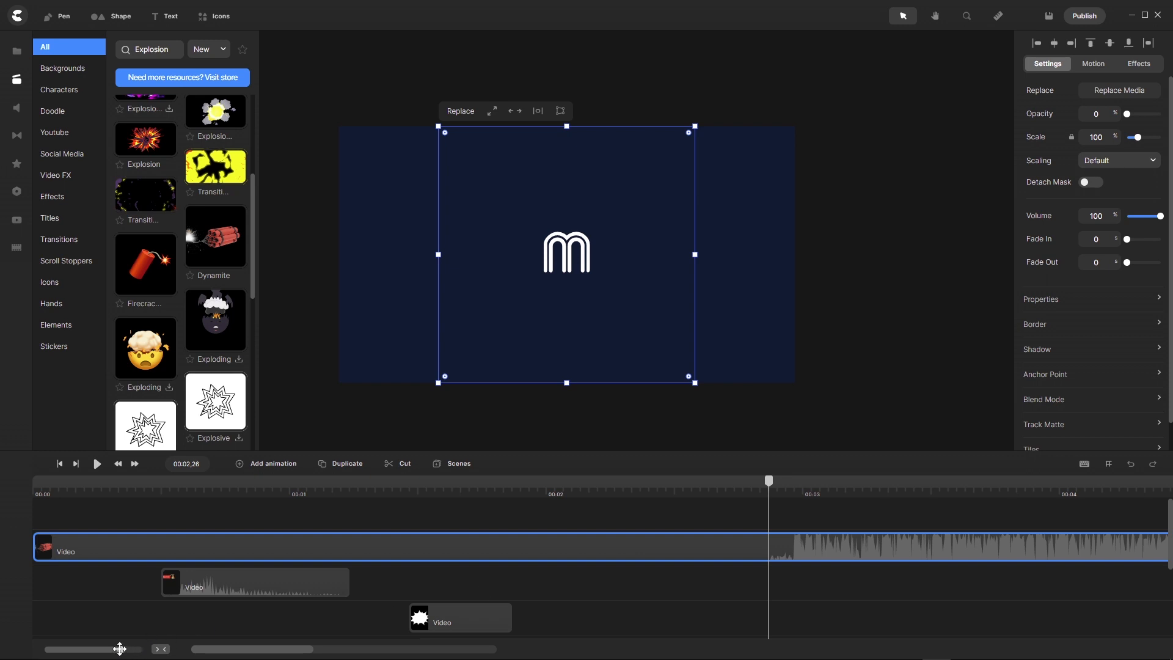
pyautogui.moveTo(119, 649); pyautogui.dragTo(122, 649)
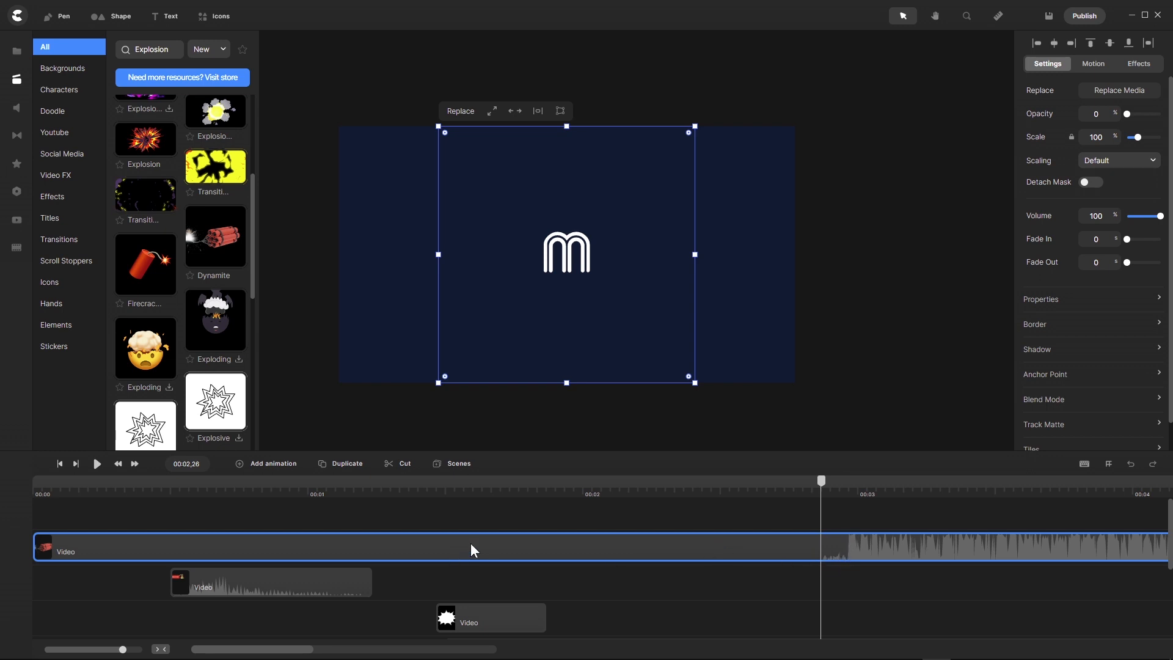
pyautogui.click(394, 469)
pyautogui.click(567, 552)
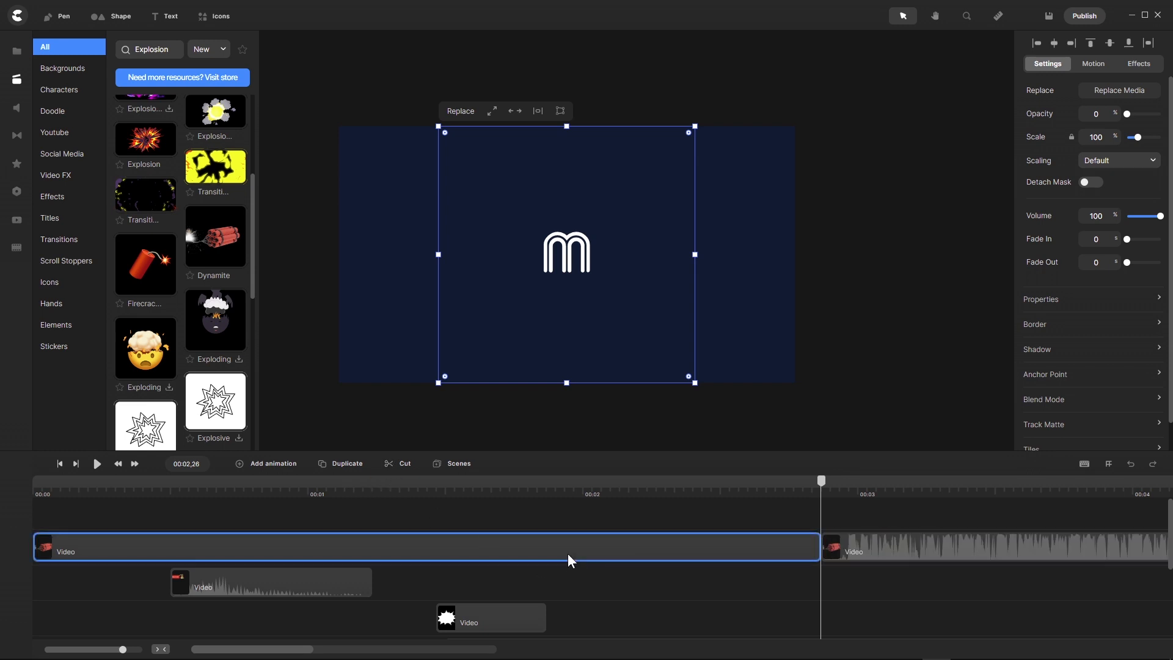
pyautogui.rightClick(567, 552)
pyautogui.click(580, 540)
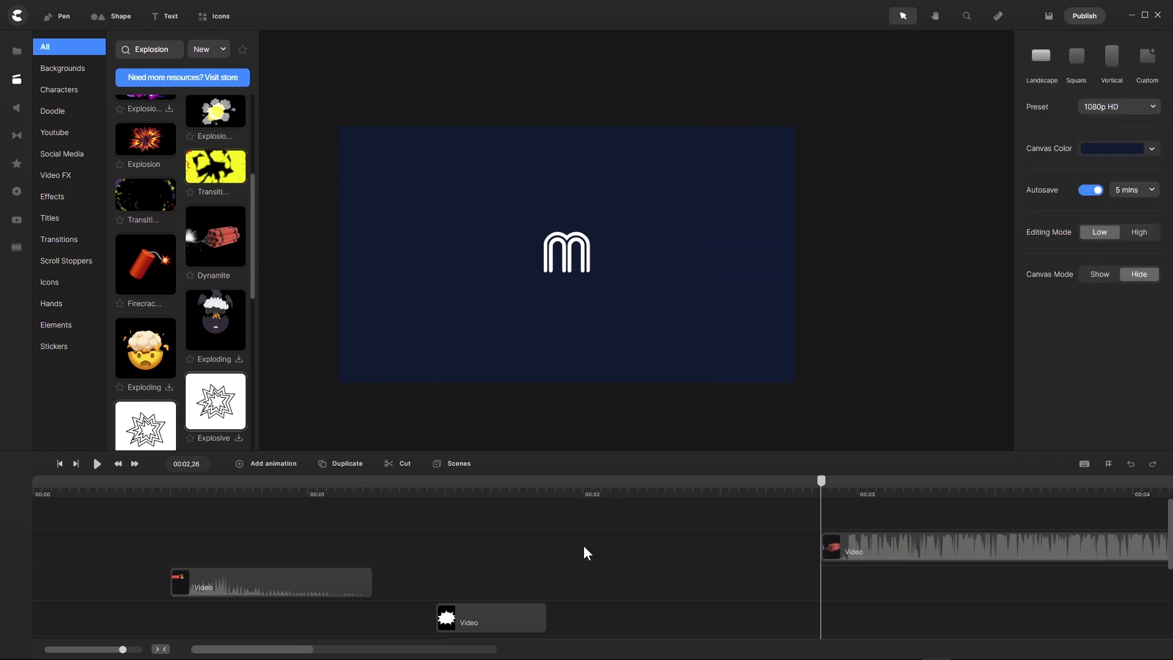
# - Place the remaining Dynamite clip on the first sound clip's track, starting about three frames before the Boom clip
pyautogui.moveTo(871, 548); pyautogui.dragTo(485, 580)
pyautogui.scroll(-1, 437, 516)
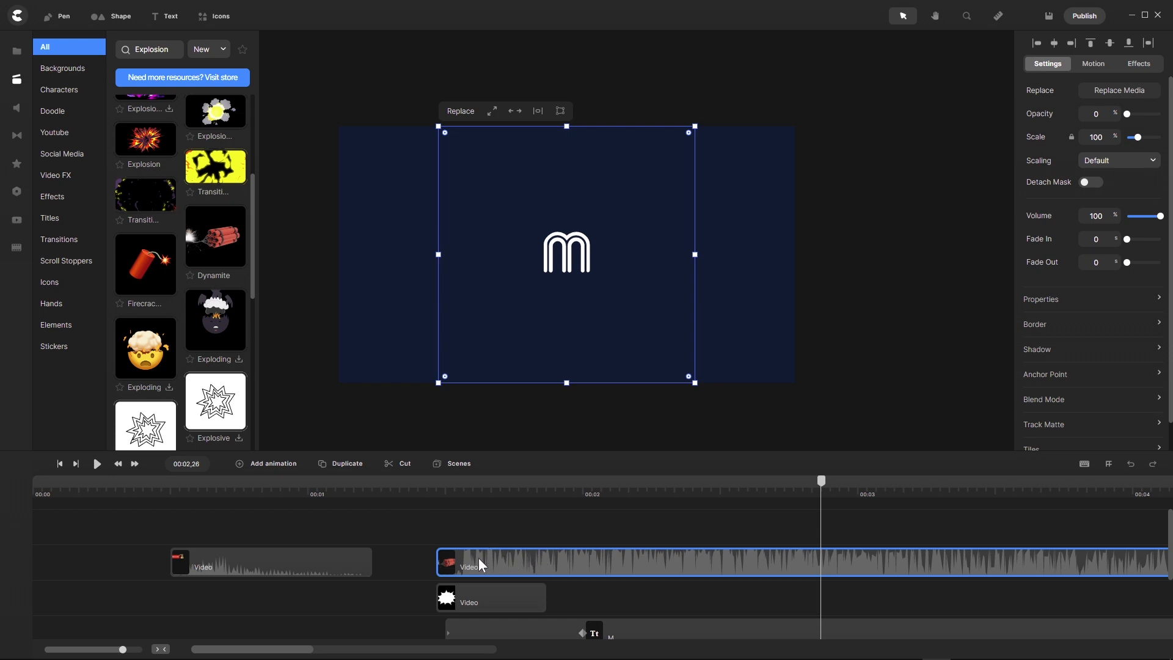
pyautogui.moveTo(123, 648); pyautogui.dragTo(133, 648)
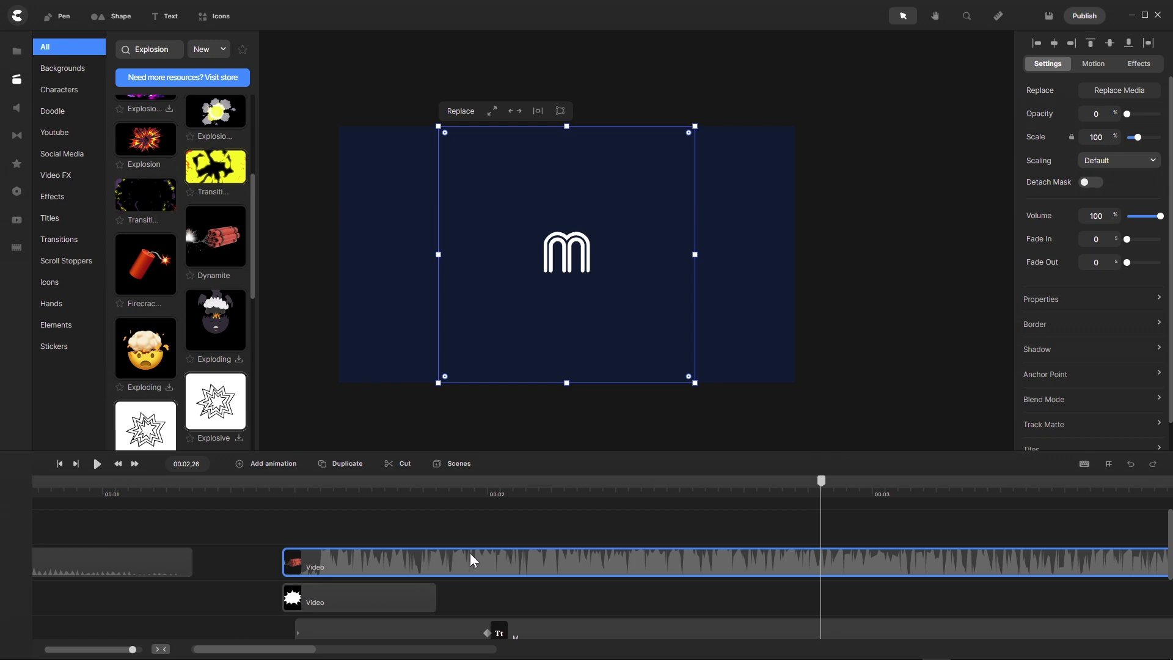
pyautogui.moveTo(473, 552); pyautogui.dragTo(440, 561)
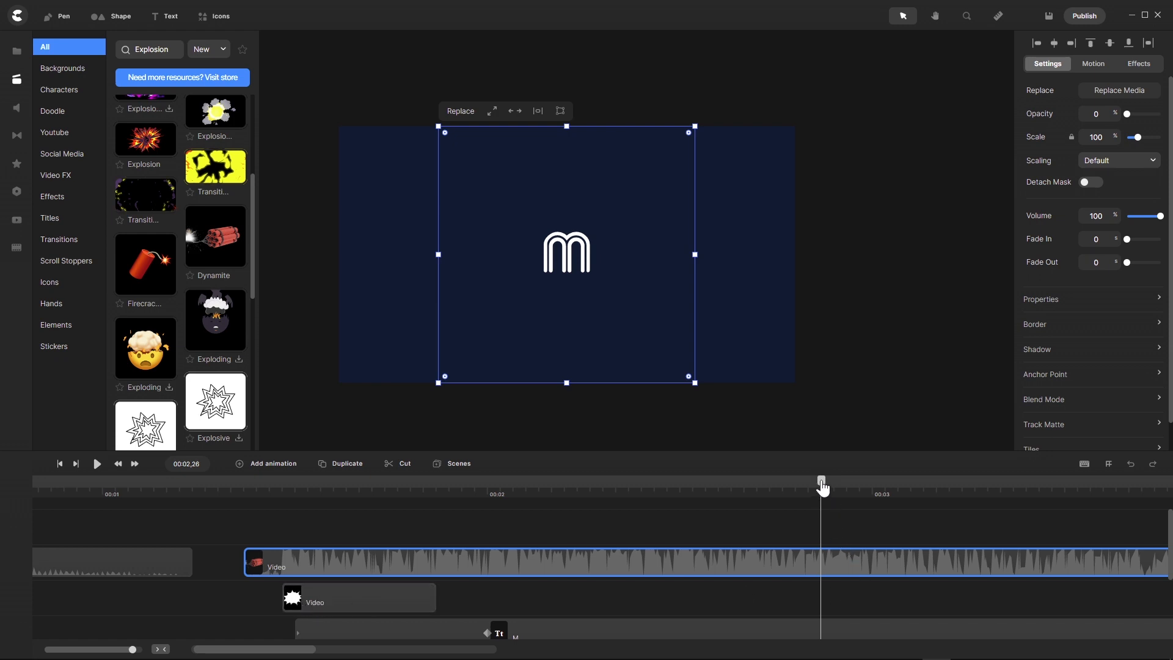
# - Split the Dynamite clip at 00:02,00 and delete the part after the cut
pyautogui.moveTo(829, 495); pyautogui.dragTo(483, 546)
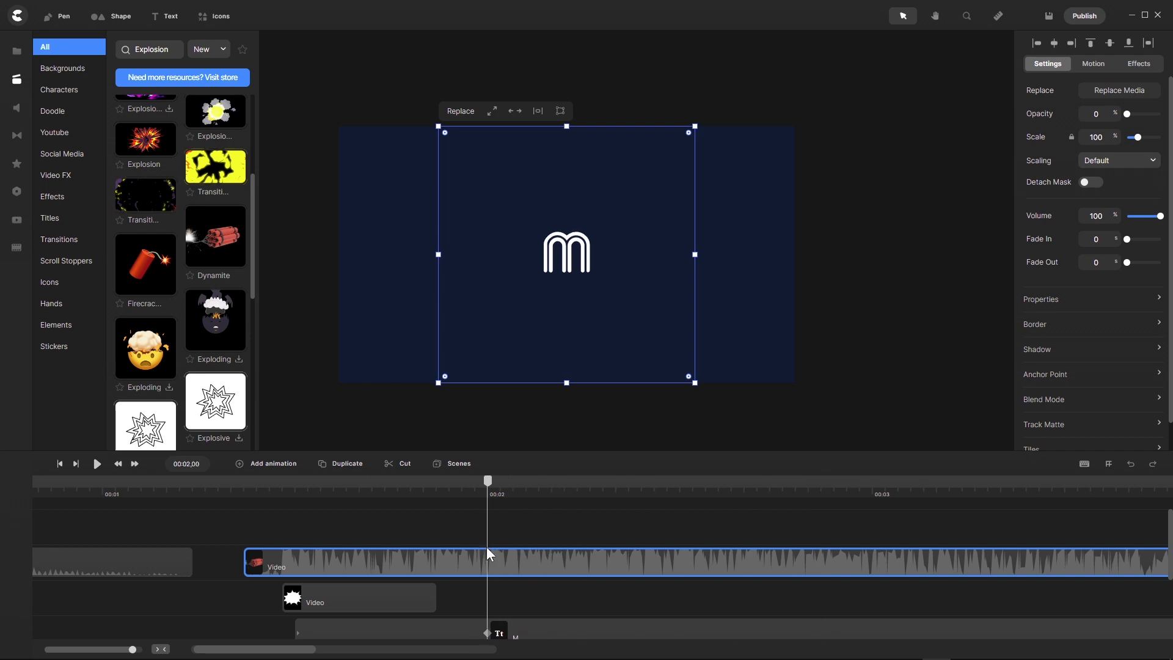
pyautogui.click(388, 464)
pyautogui.rightClick(634, 563)
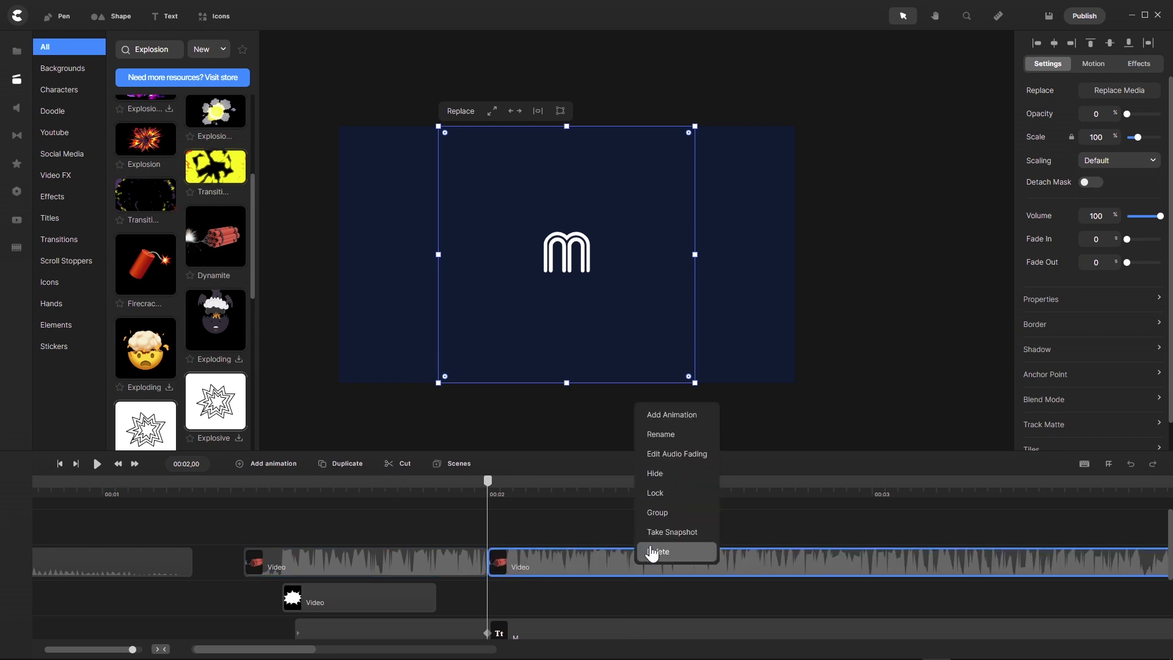
pyautogui.click(650, 553)
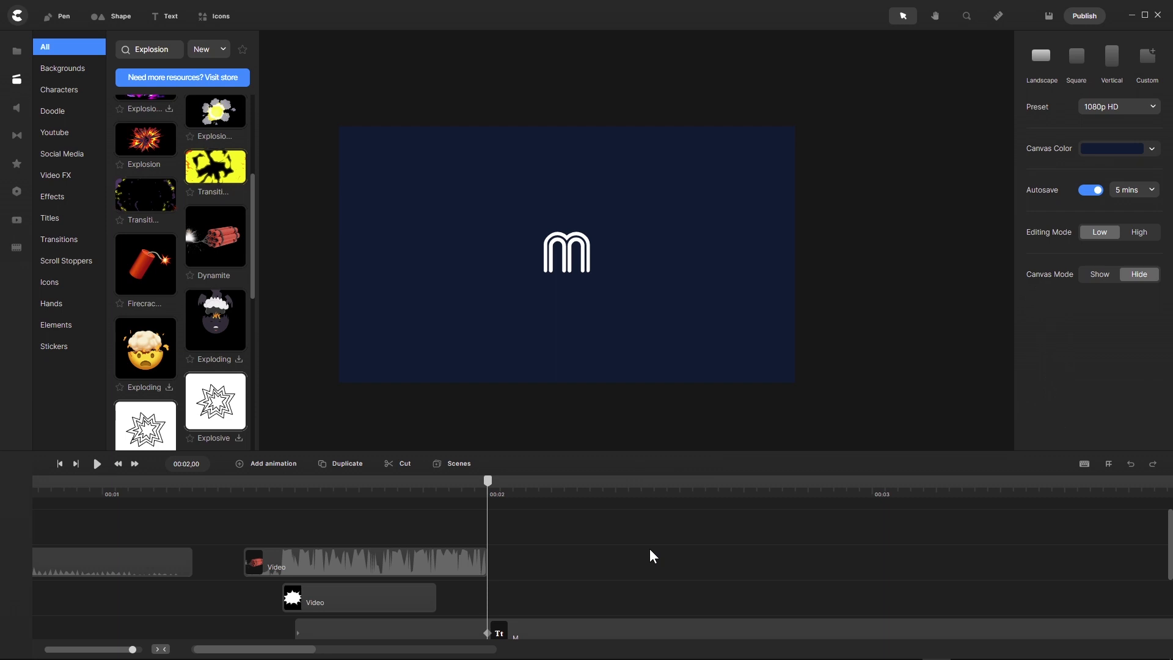
# - Add an audio fade-out to the trimmed Dynamite clip
pyautogui.click(453, 563)
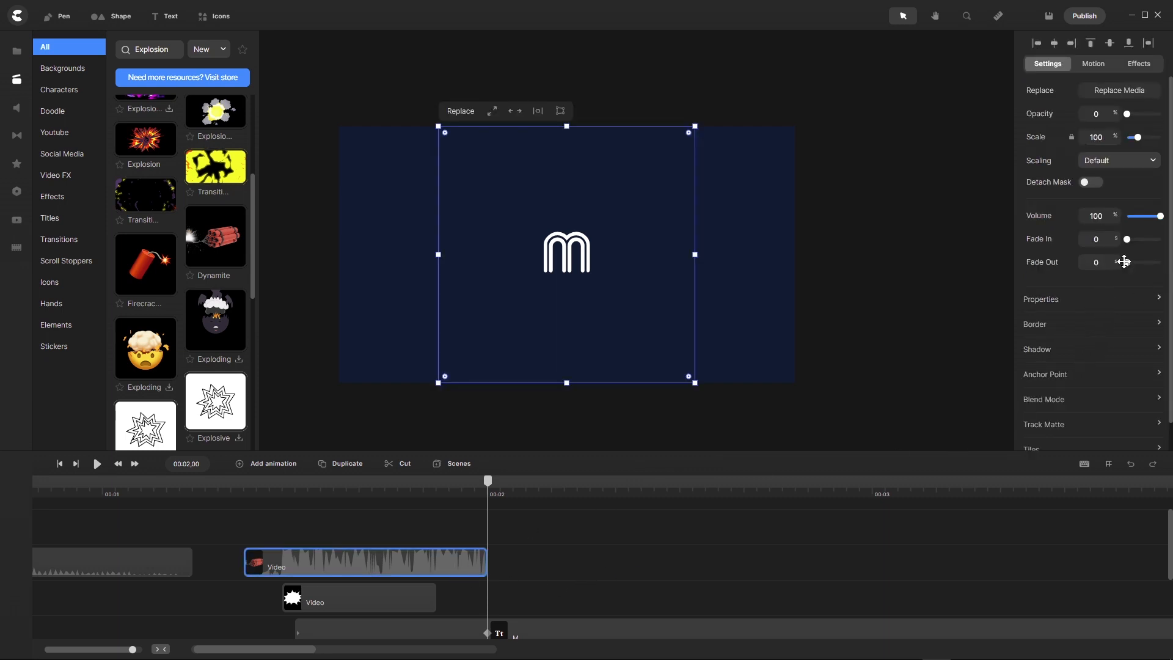
pyautogui.moveTo(1125, 260); pyautogui.dragTo(1161, 263)
pyautogui.press('Return')
# - Set the first sound clip's volume to 60% and its fade-out to 0.3 s
pyautogui.click(162, 560)
pyautogui.moveTo(1107, 215); pyautogui.dragTo(1084, 215)
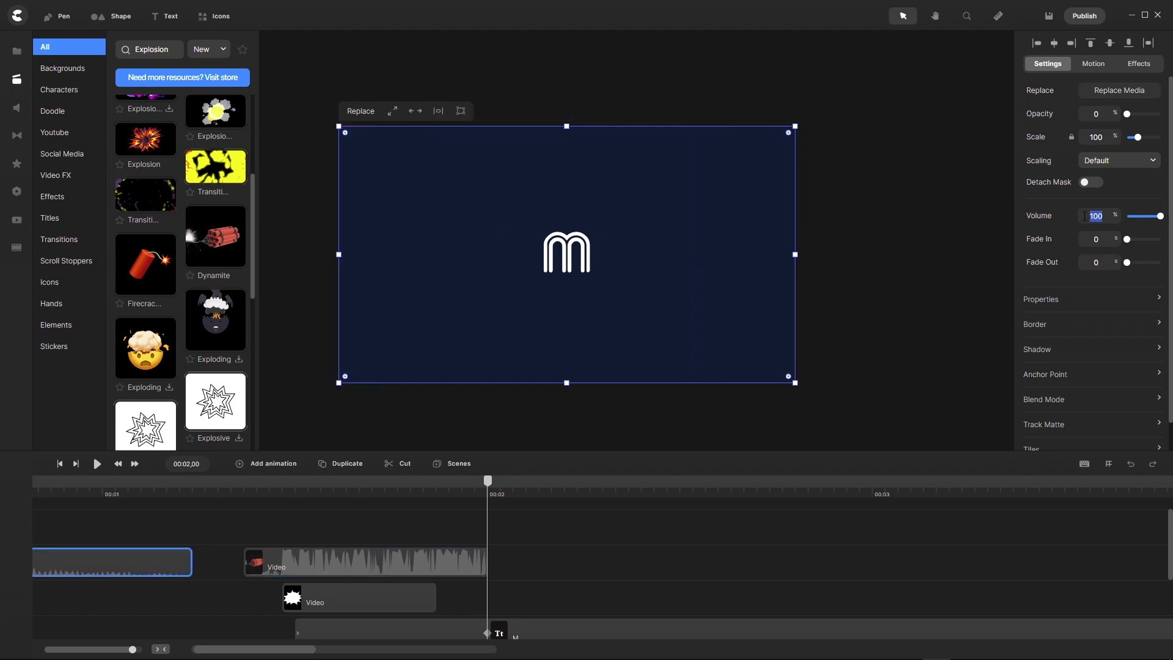
pyautogui.write('60')
pyautogui.press('Return')
pyautogui.moveTo(1126, 264); pyautogui.dragTo(1142, 262)
# - Fit the whole timeline in view and remove the excess empty tracks
pyautogui.click(158, 650)
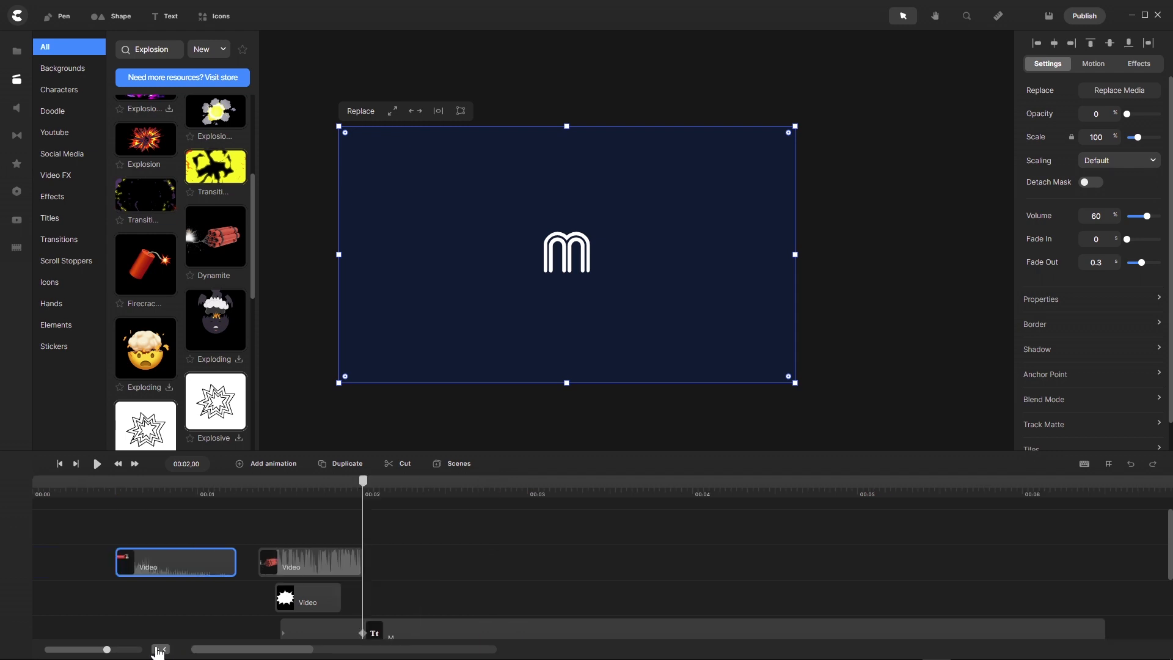
pyautogui.rightClick(441, 548)
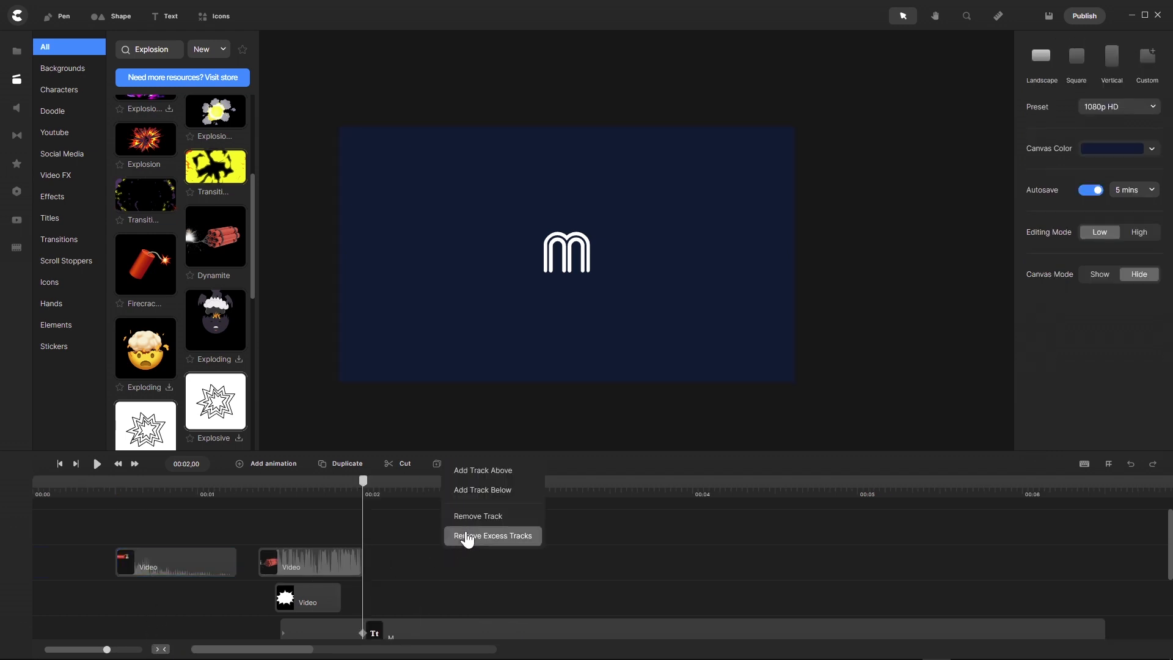
pyautogui.click(467, 537)
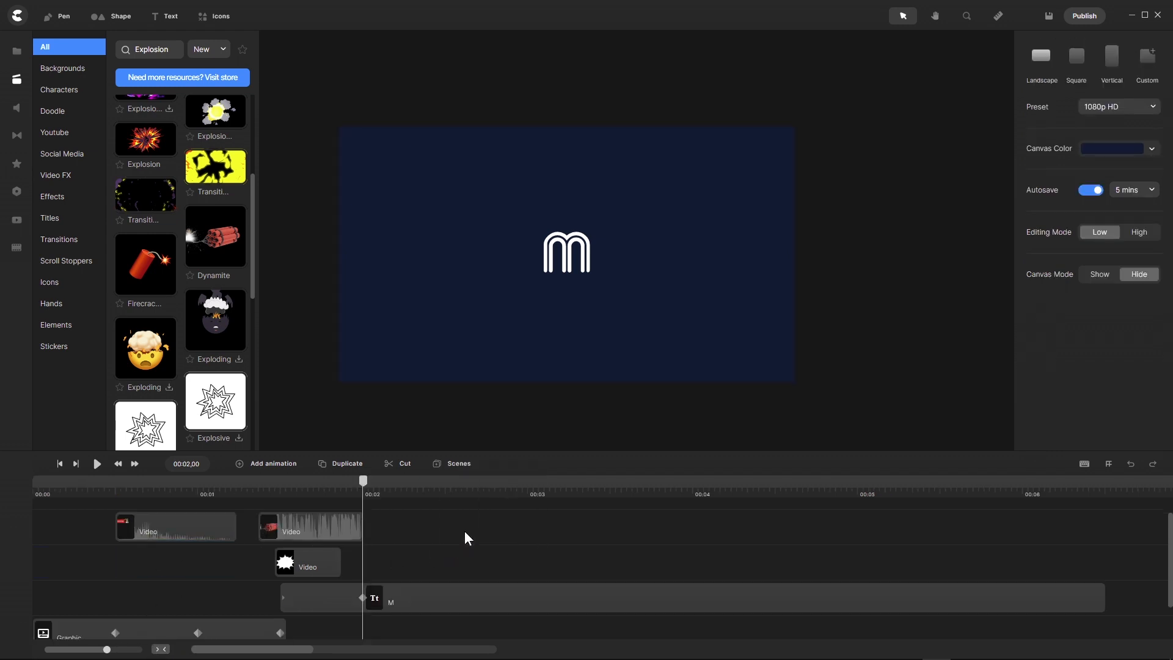
# - Play the single-letter logo animation from the beginning and scrub through it to review the timing
pyautogui.click(61, 465)
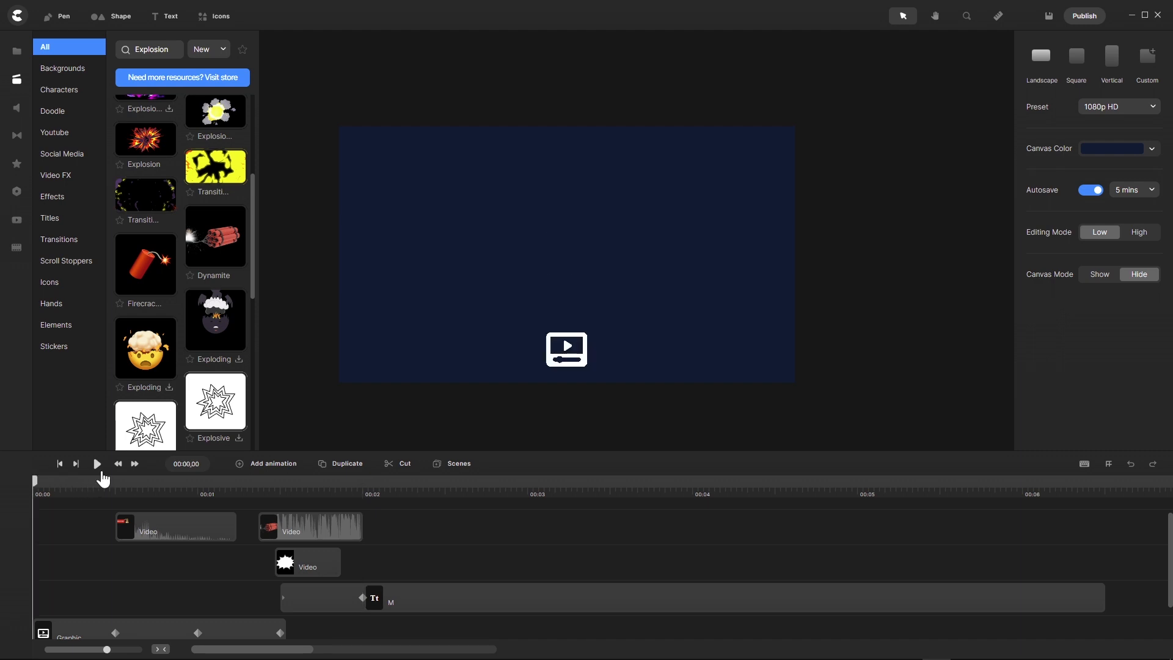
pyautogui.click(96, 465)
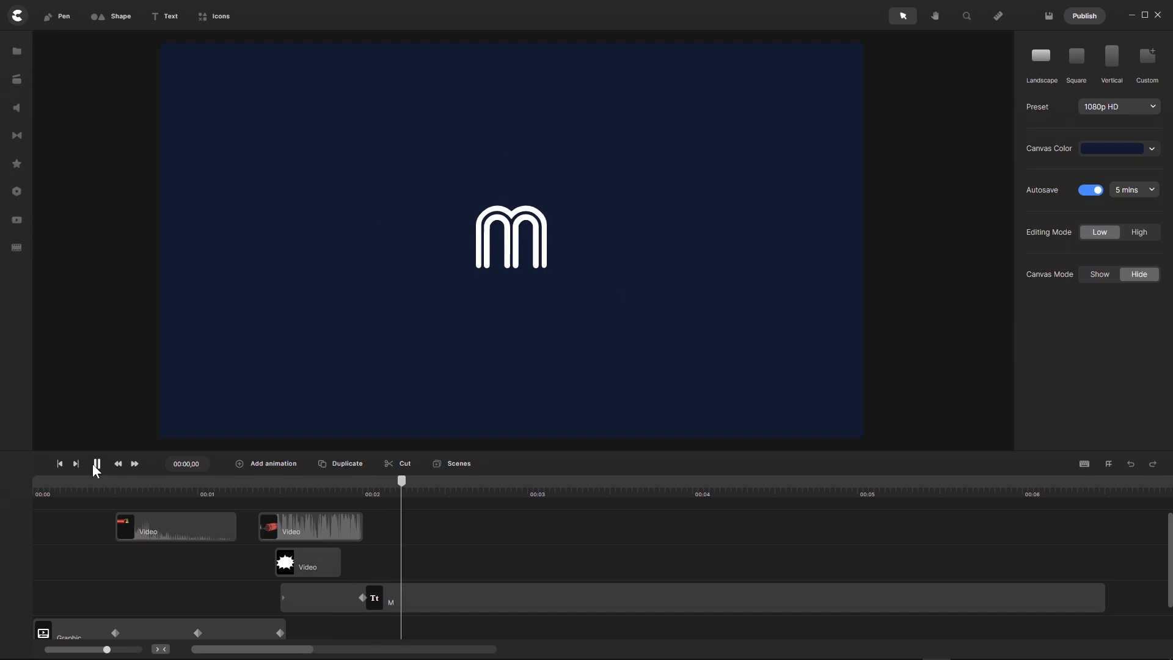
pyautogui.click(95, 464)
pyautogui.click(60, 466)
pyautogui.click(96, 464)
pyautogui.click(96, 464)
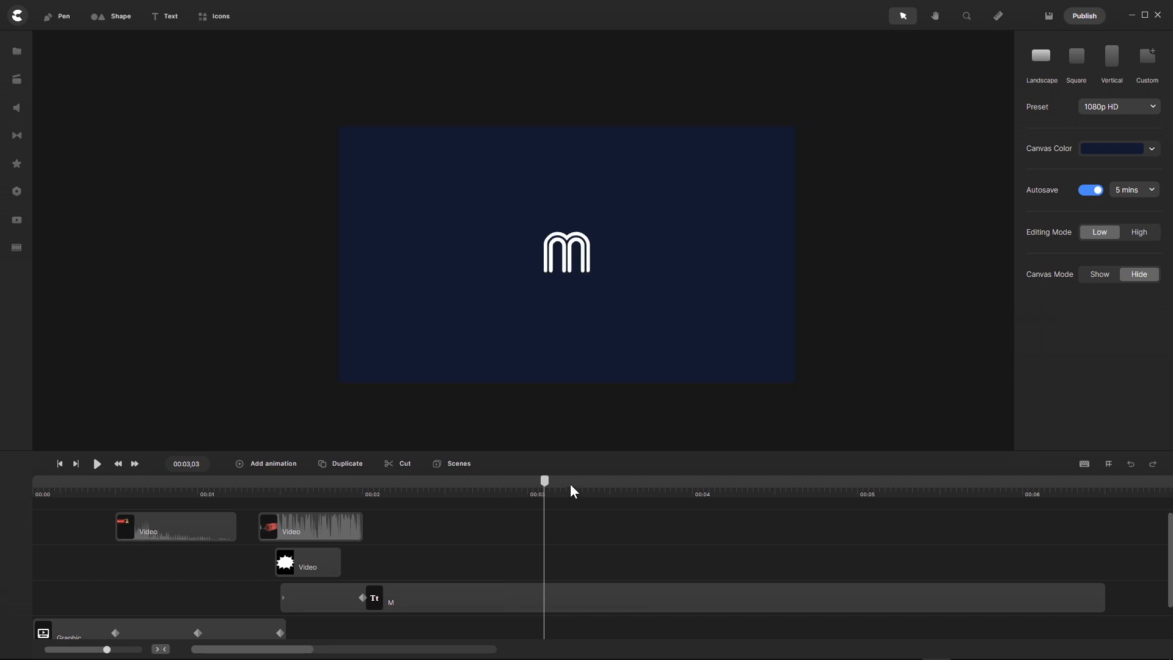
pyautogui.moveTo(549, 483); pyautogui.dragTo(87, 493)
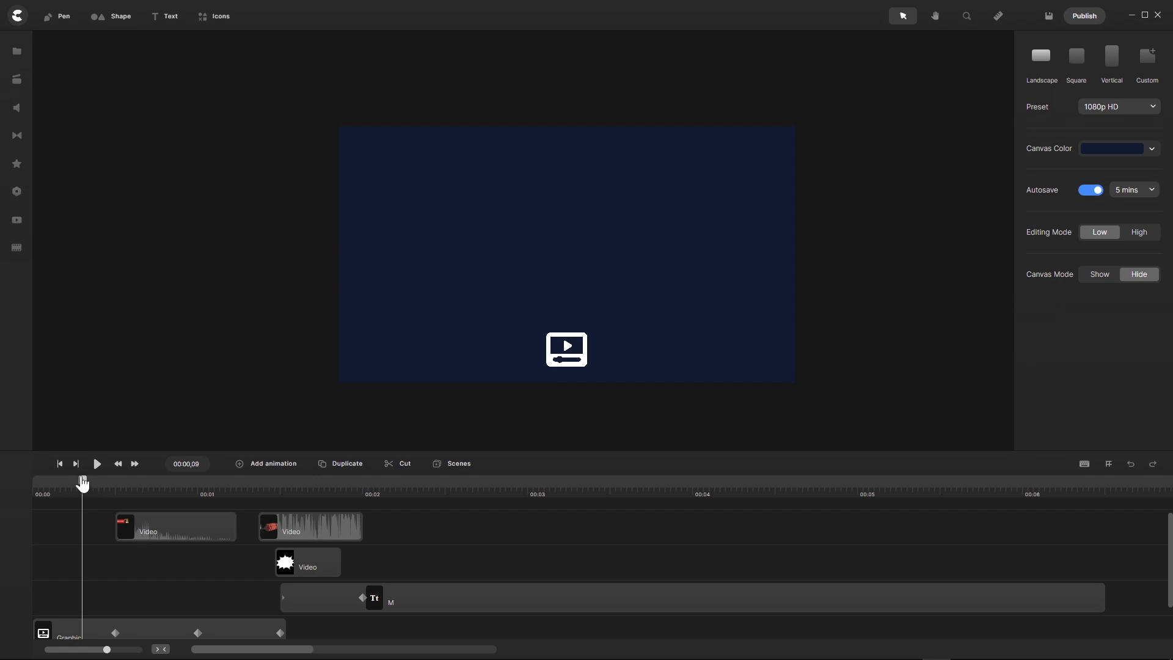
pyautogui.moveTo(84, 485); pyautogui.dragTo(24, 469)
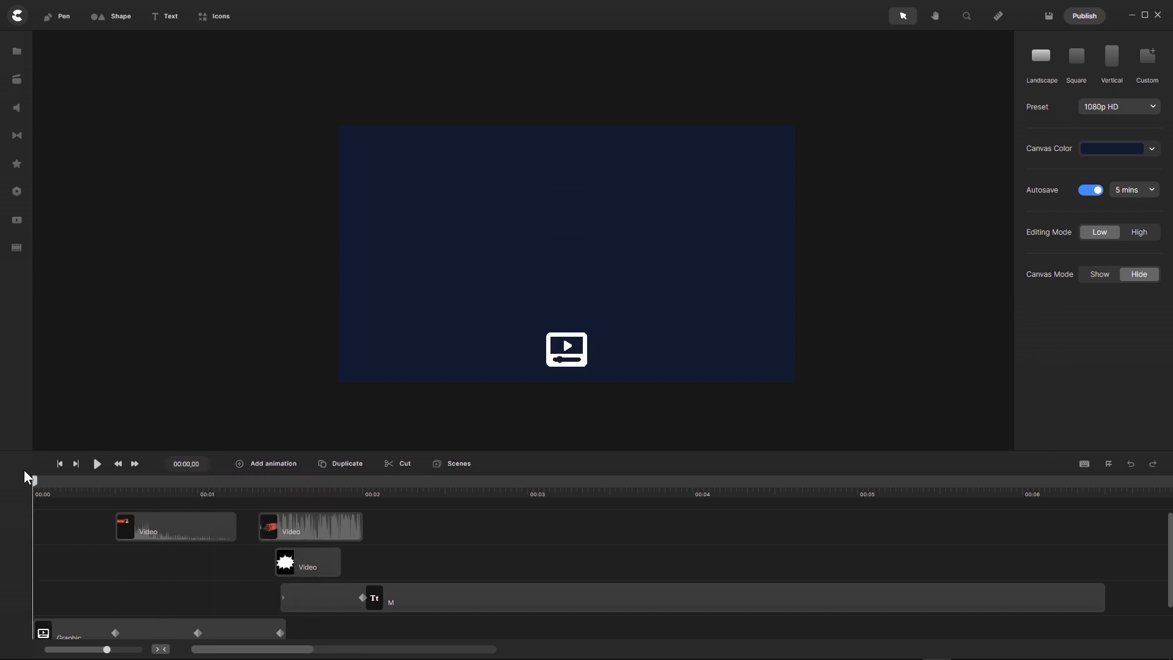
pyautogui.click(97, 464)
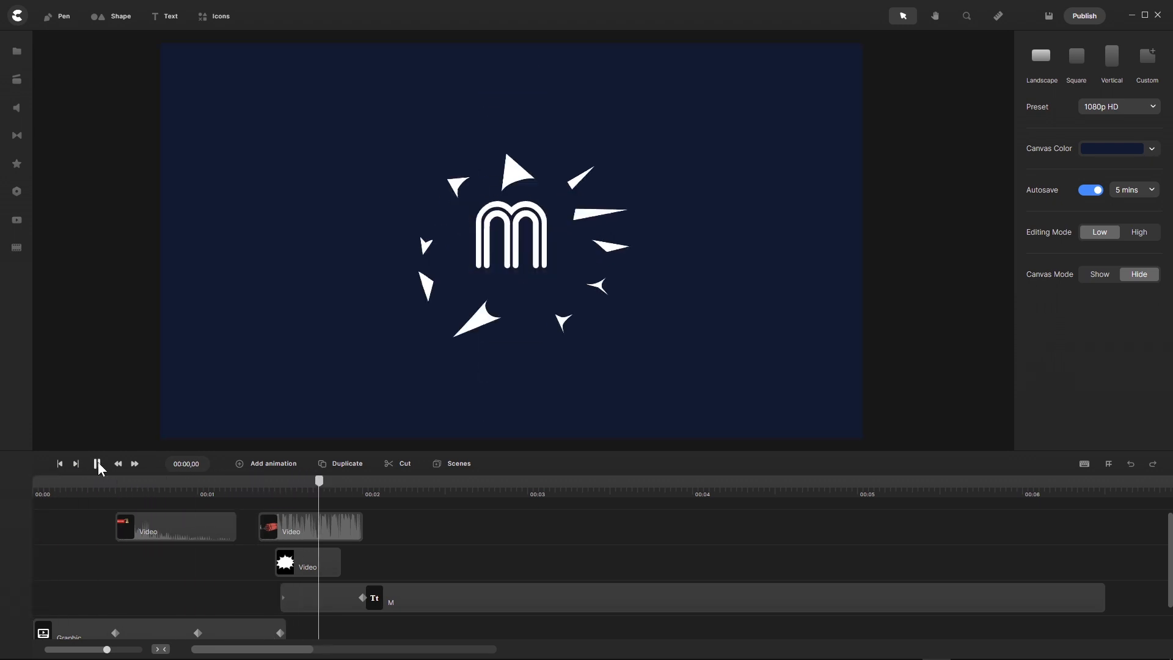
pyautogui.click(98, 464)
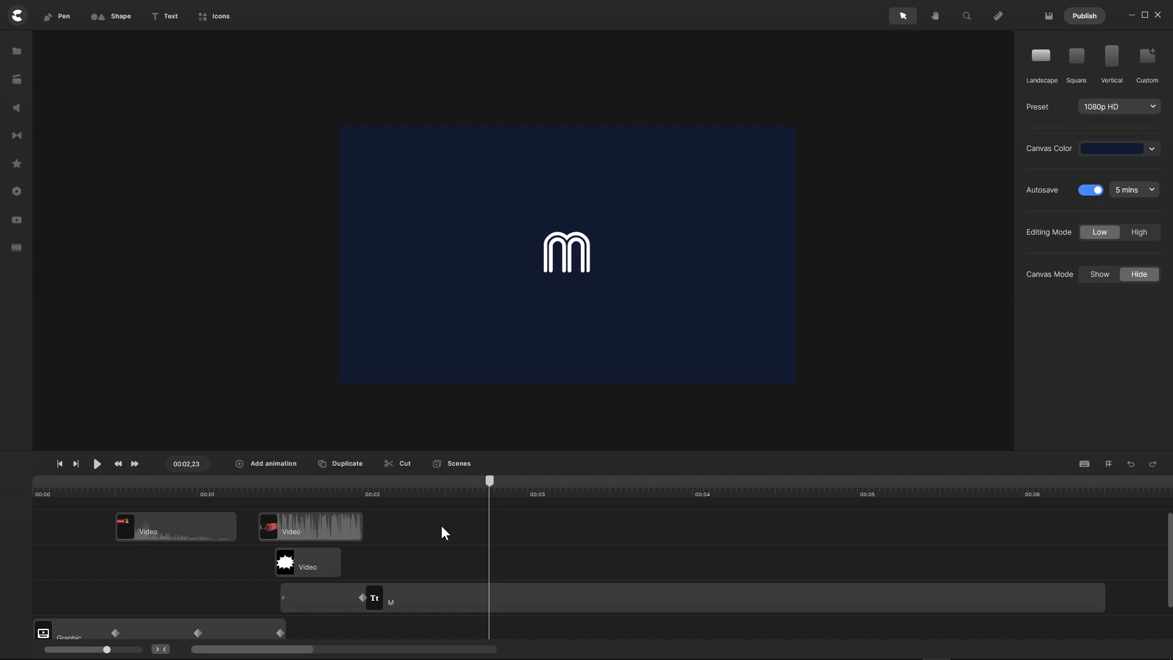
# - Group all the animation layers in the timeline and rename the group "M Middle"
pyautogui.hotkey('ctrl', 'a')
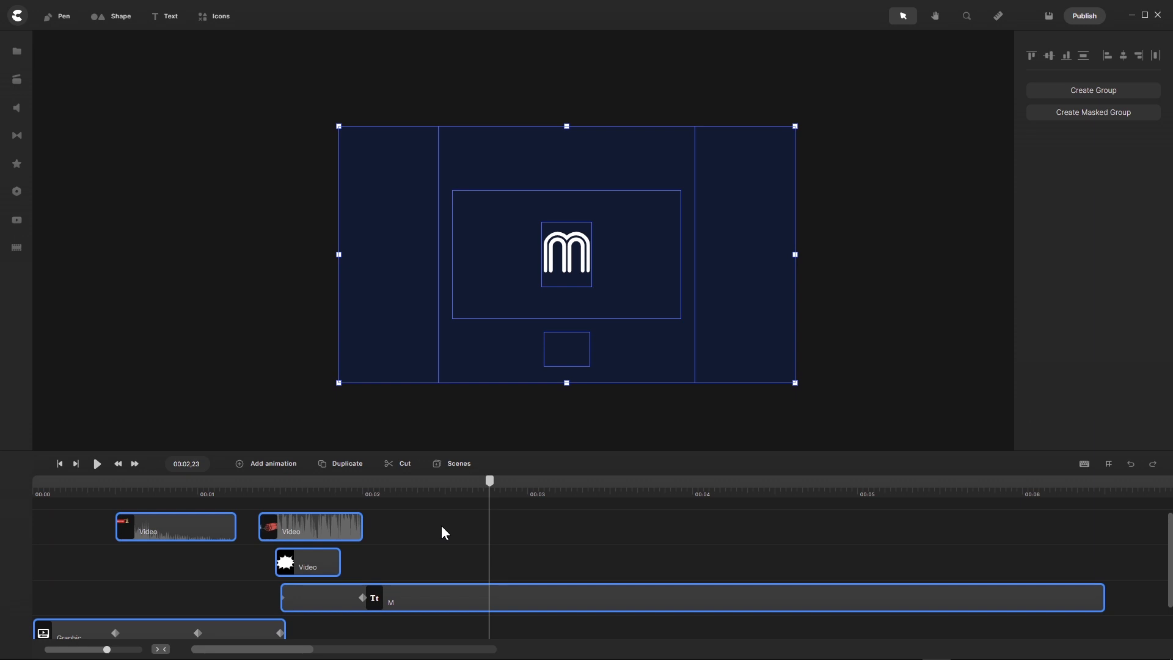
pyautogui.hotkey('ctrl', 'g')
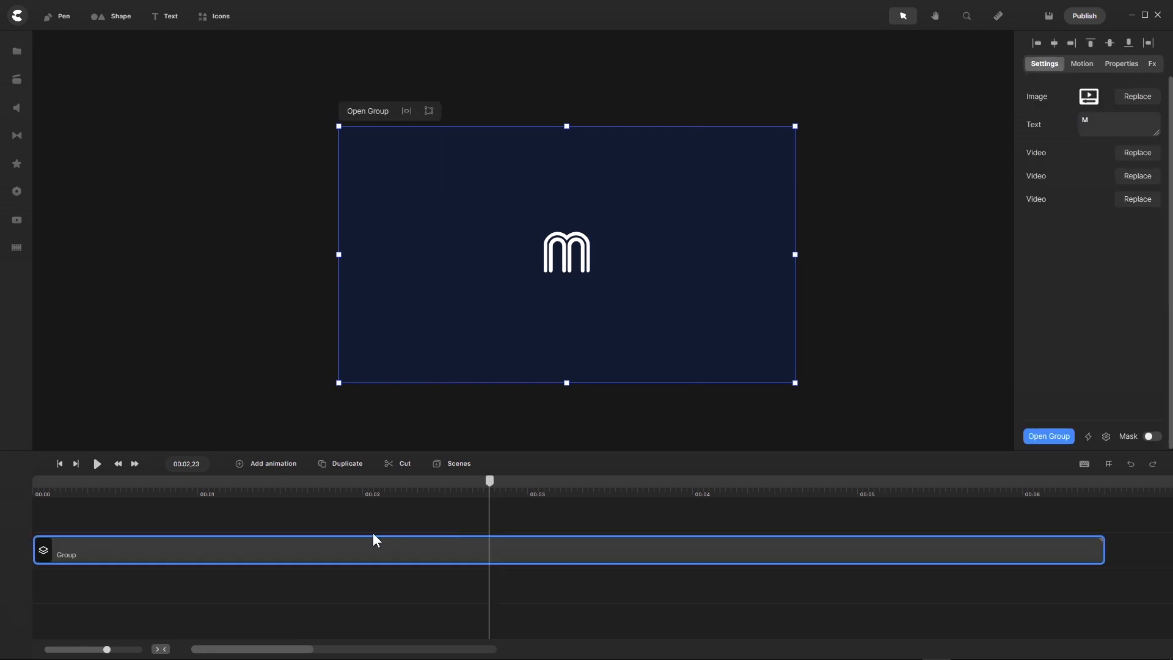
pyautogui.rightClick(108, 552)
pyautogui.click(152, 394)
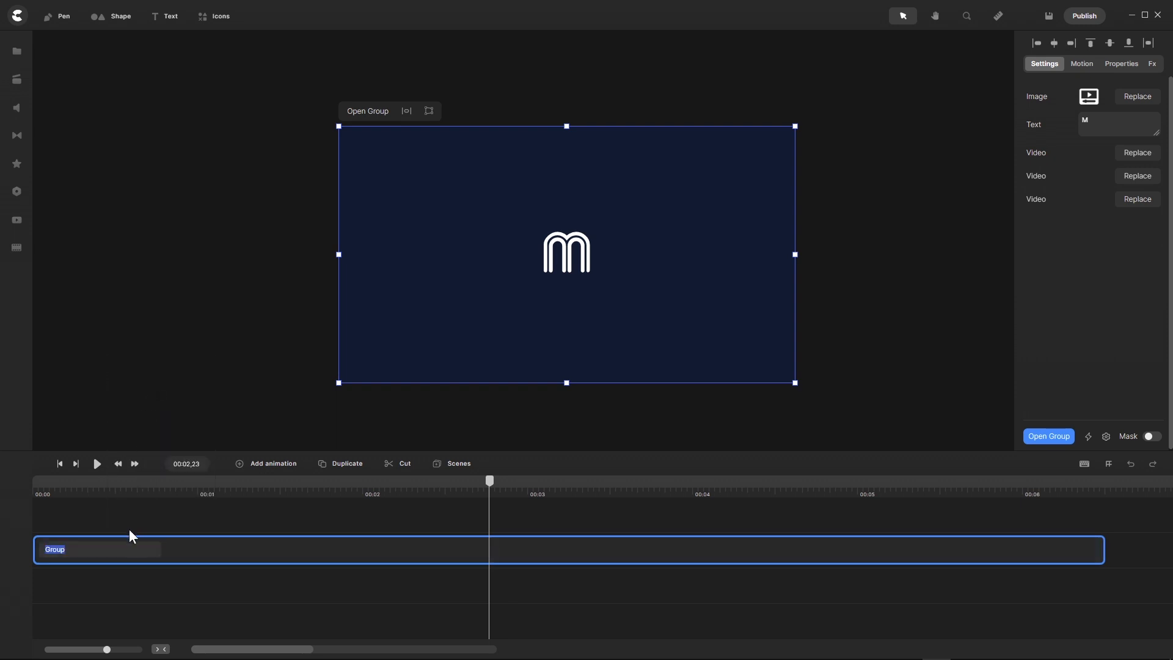
pyautogui.write('M Middle')
pyautogui.press('Return')
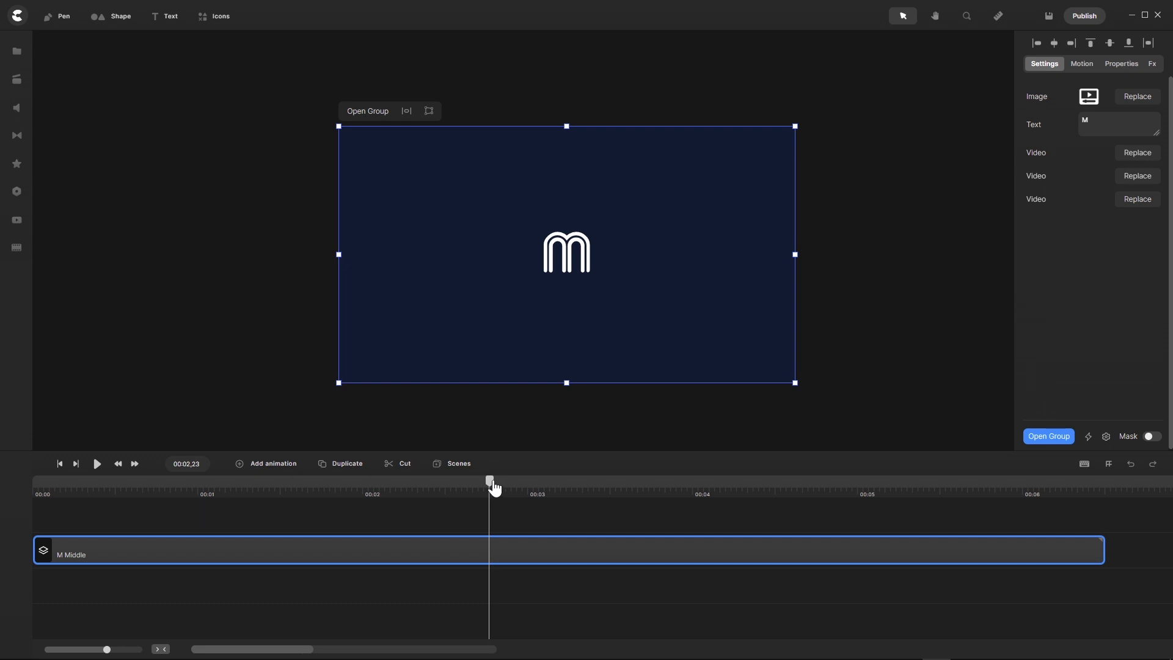
# - Duplicate the M Middle group at the start of the timeline and rename the upper copy "M Left"
pyautogui.moveTo(495, 487); pyautogui.dragTo(32, 533)
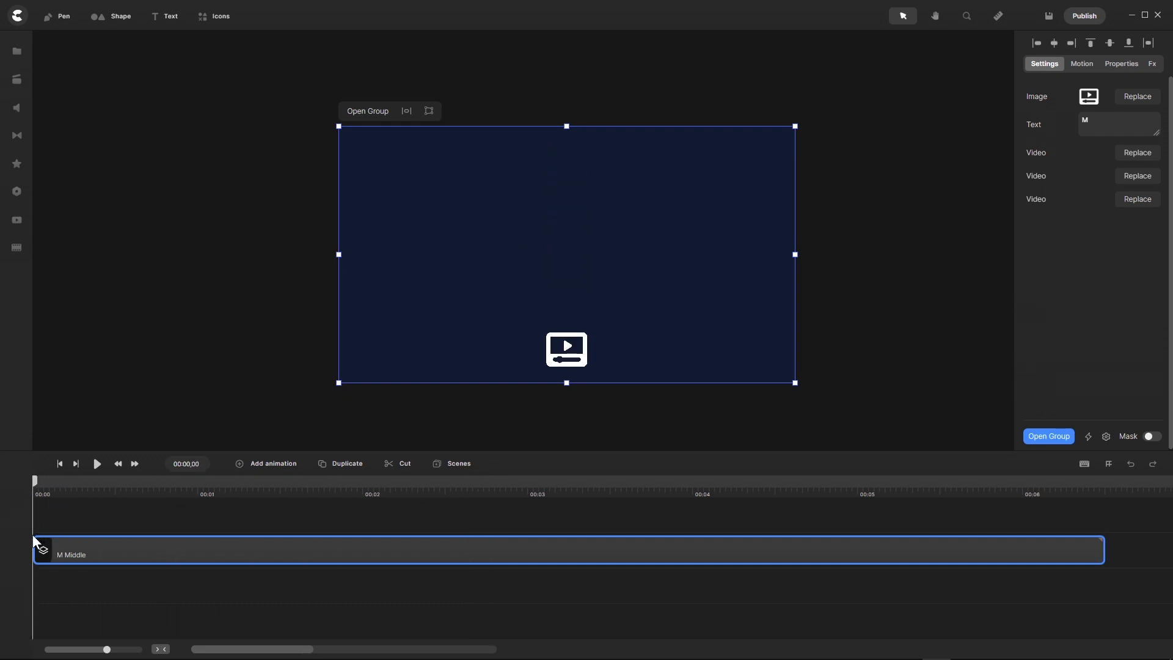
pyautogui.click(321, 469)
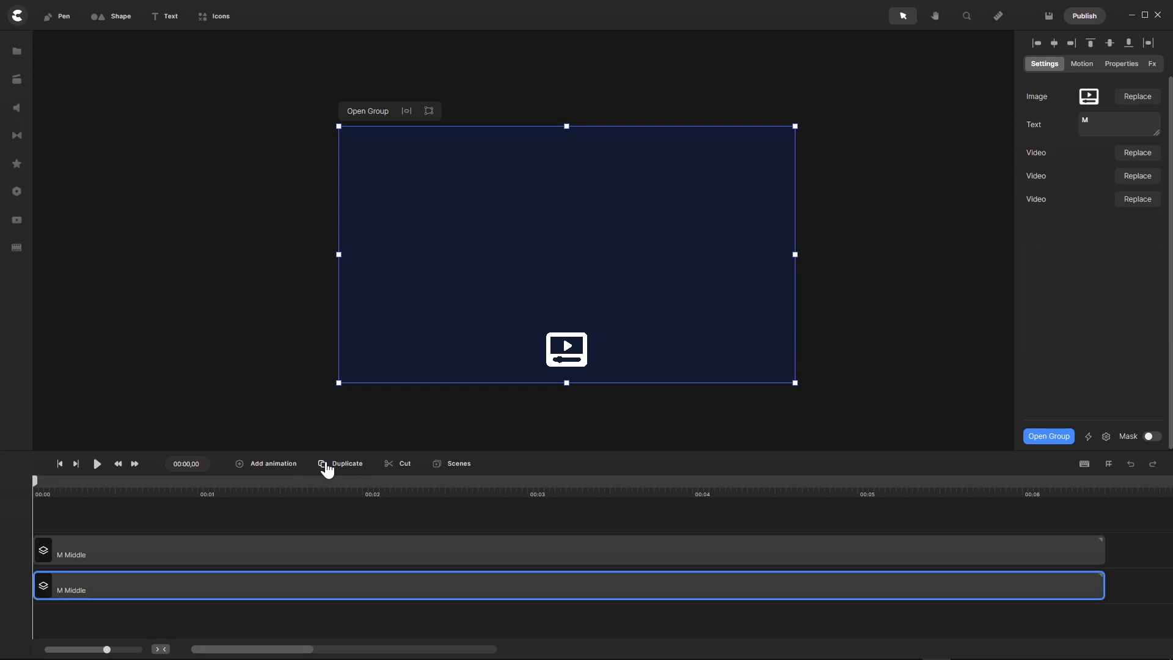
pyautogui.rightClick(87, 553)
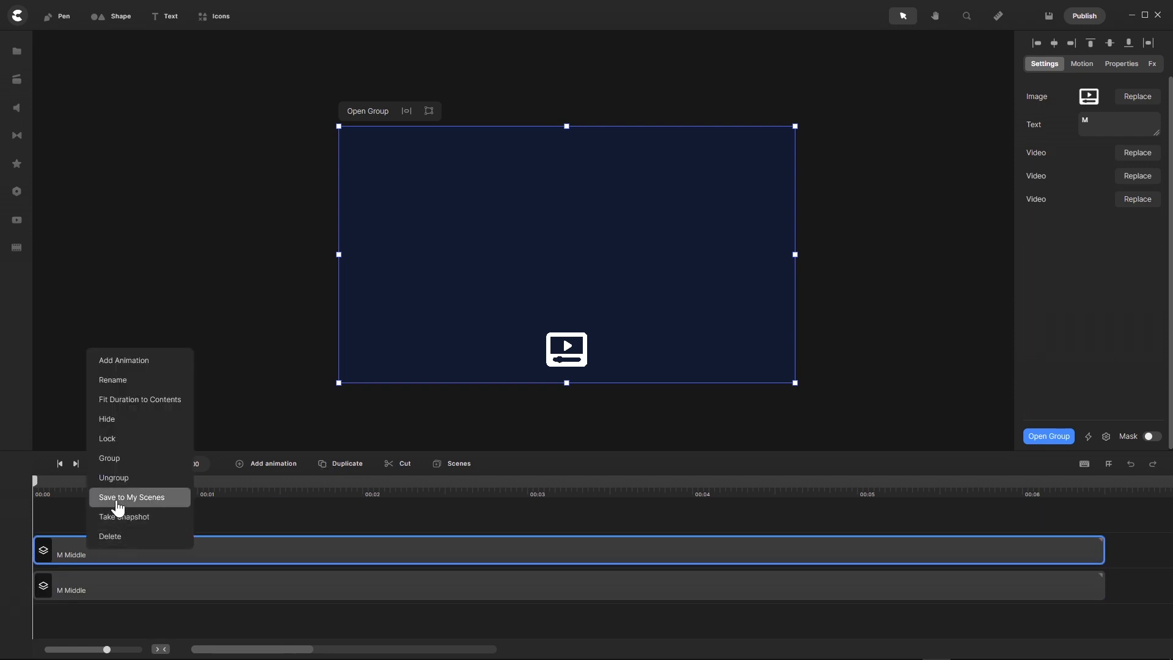
pyautogui.click(129, 382)
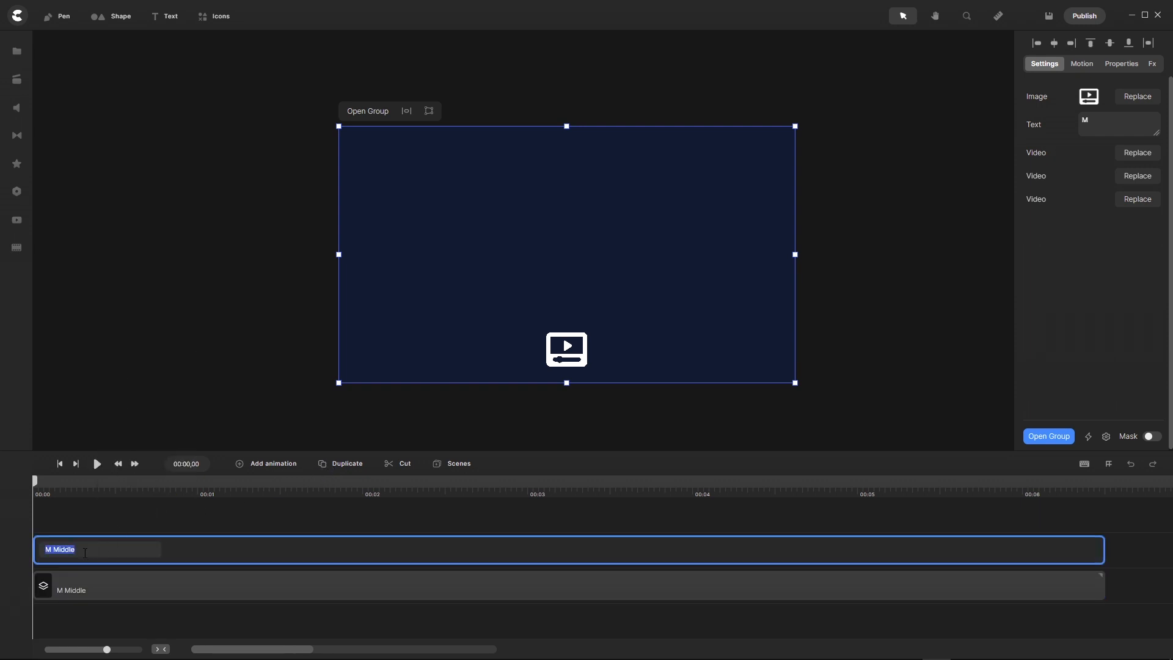
pyautogui.write('M Left')
pyautogui.click(121, 585)
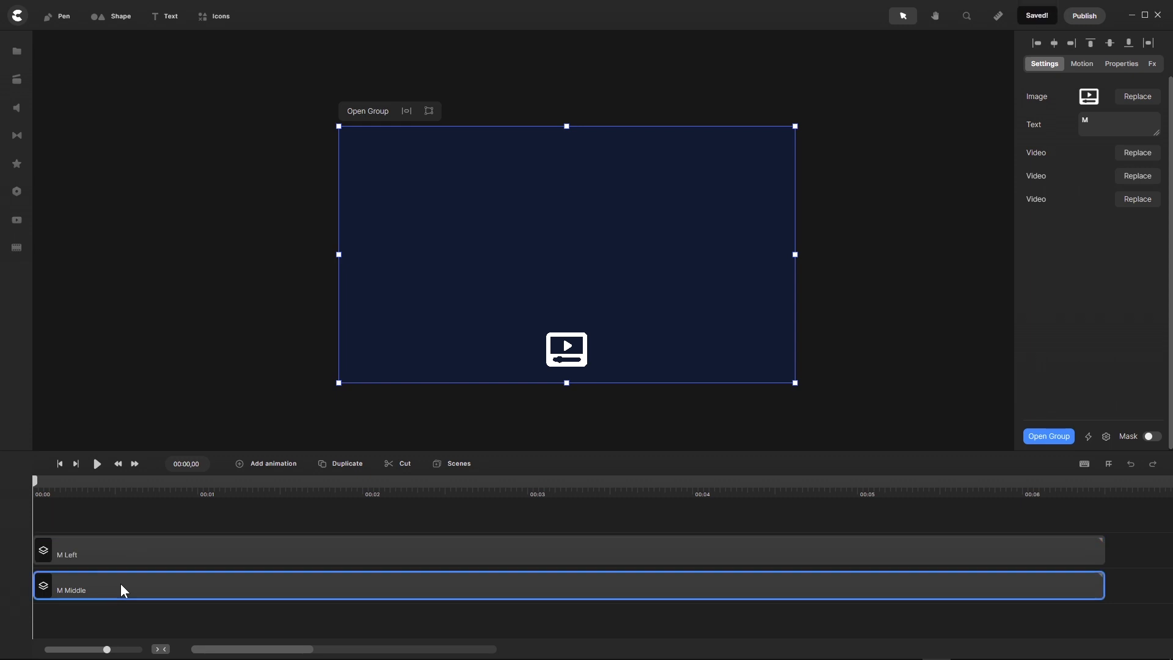
# - Duplicate the M Middle group once more and rename the lowest copy "M Right"
pyautogui.rightClick(121, 585)
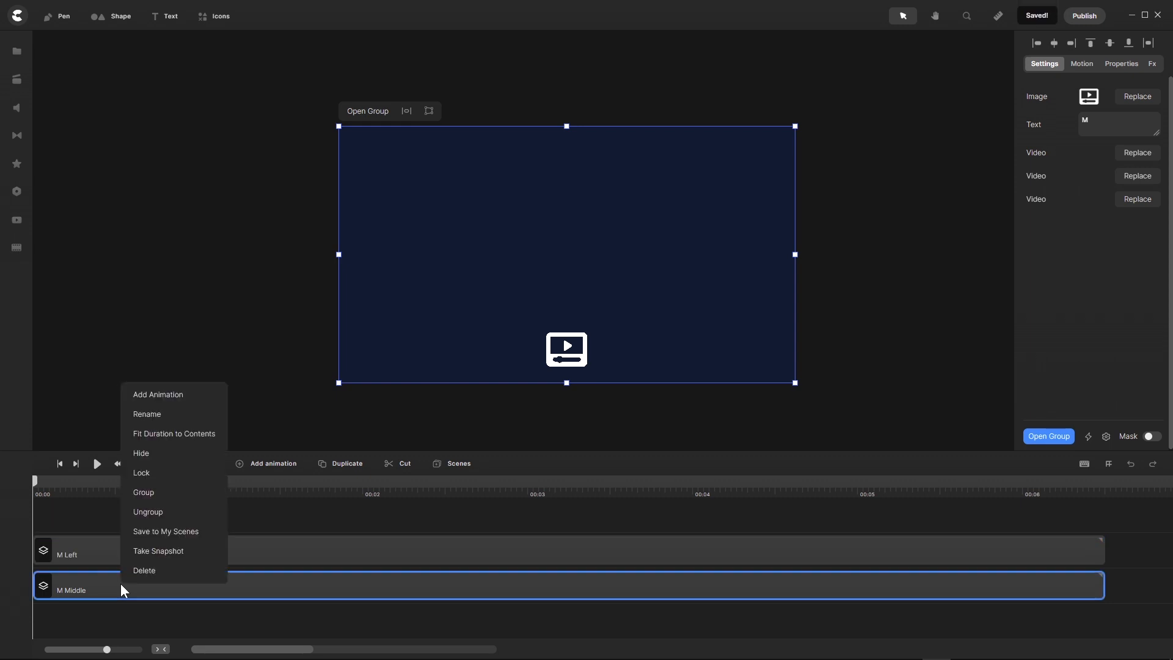
pyautogui.click(173, 422)
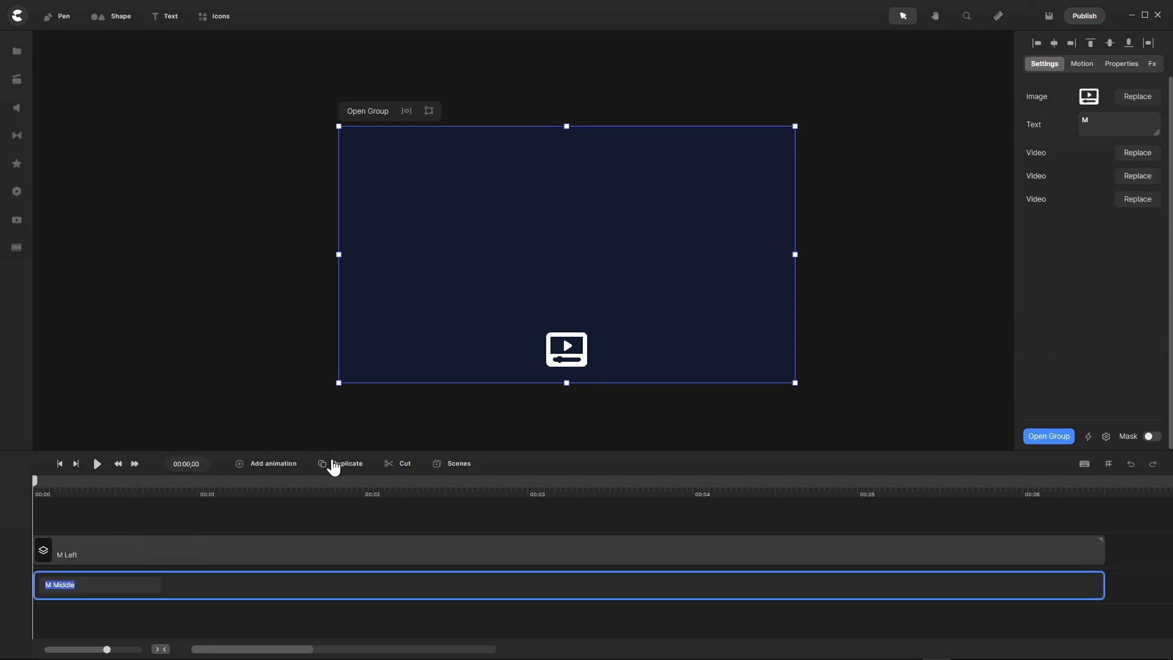
pyautogui.click(336, 464)
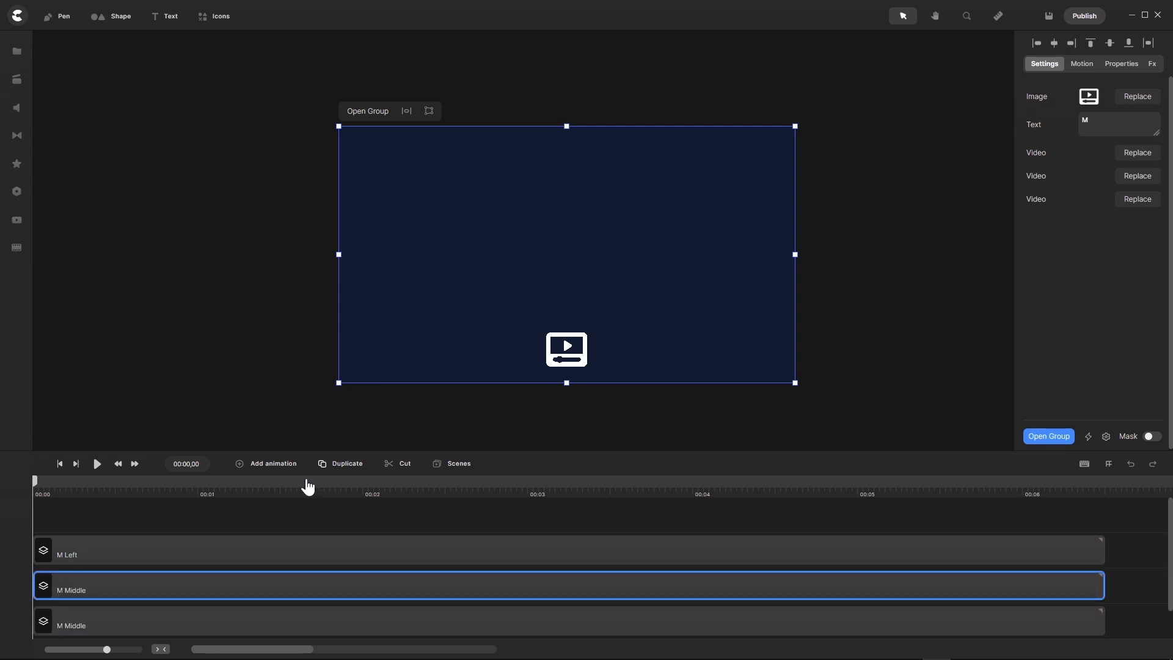
pyautogui.click(86, 602)
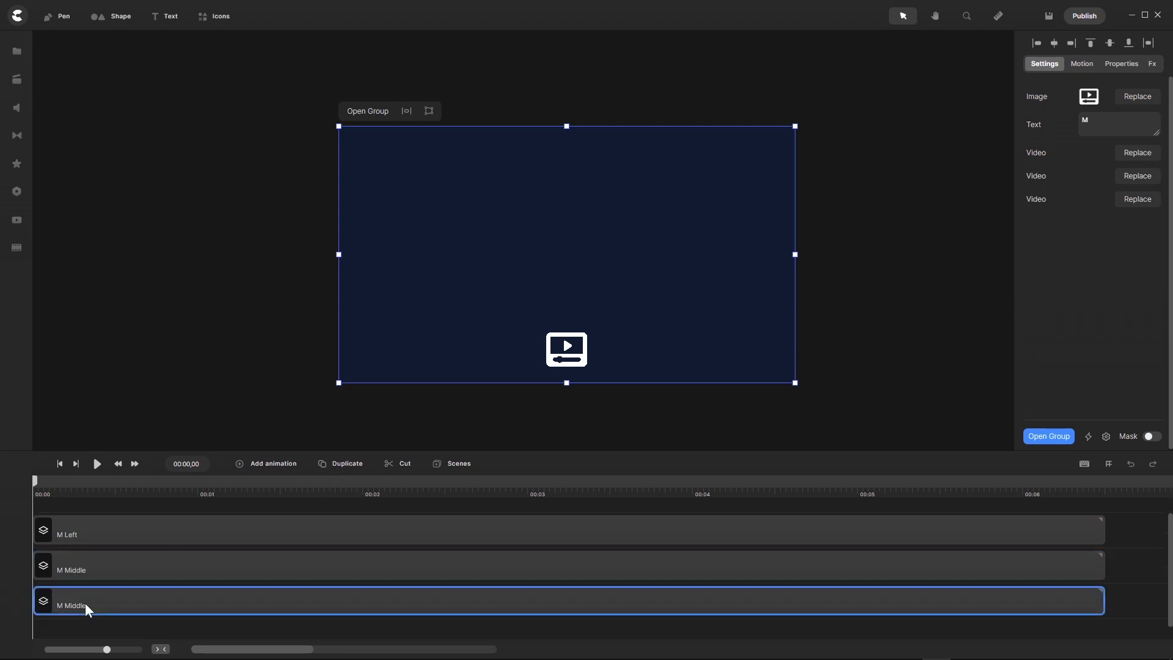
pyautogui.rightClick(85, 603)
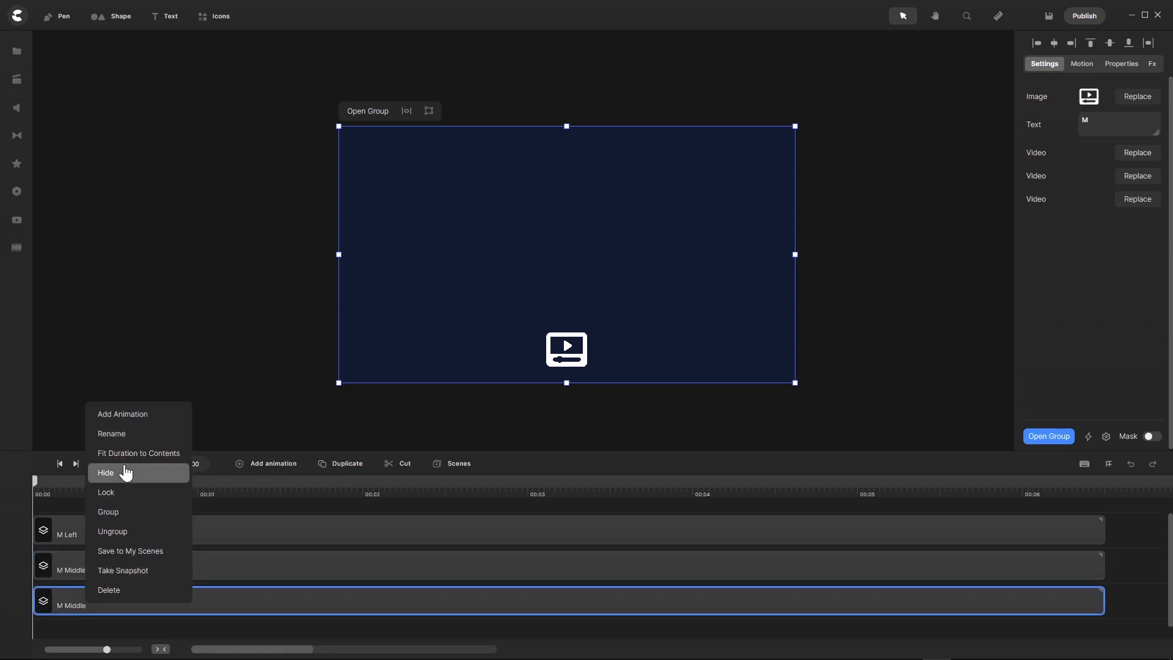
pyautogui.click(130, 434)
pyautogui.doubleClick(68, 600)
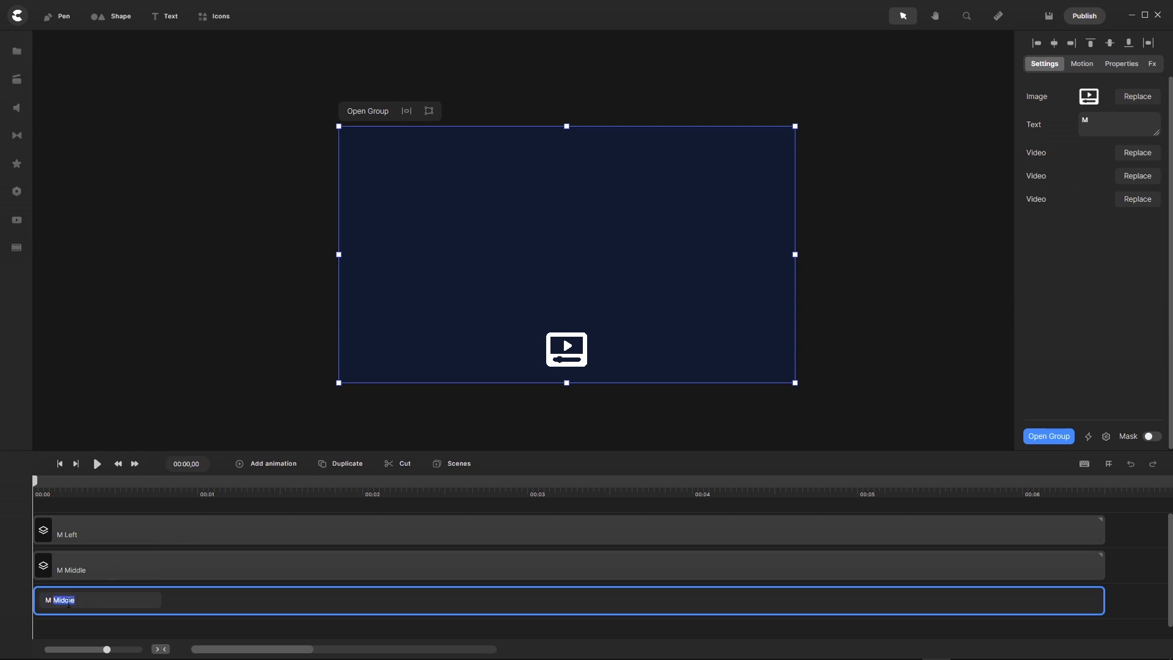
pyautogui.write('Right')
pyautogui.press('Return')
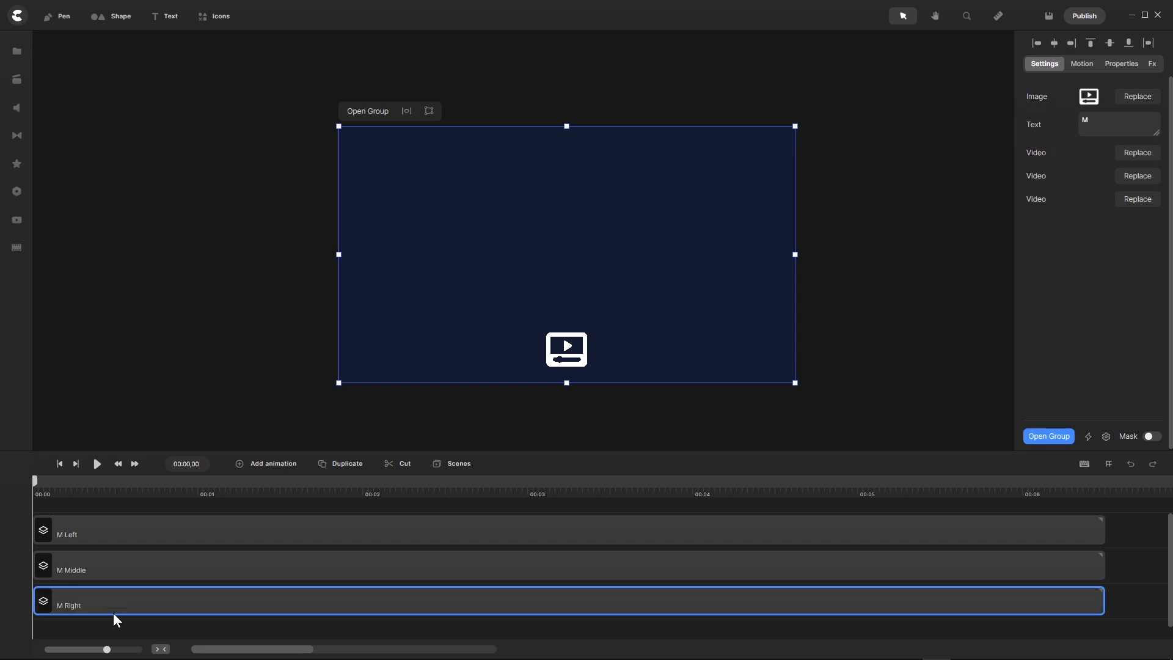
# - With the letter showing at about 00:02,05, nudge the M Left group leftward to X position -220 px
pyautogui.moveTo(37, 487); pyautogui.dragTo(391, 509)
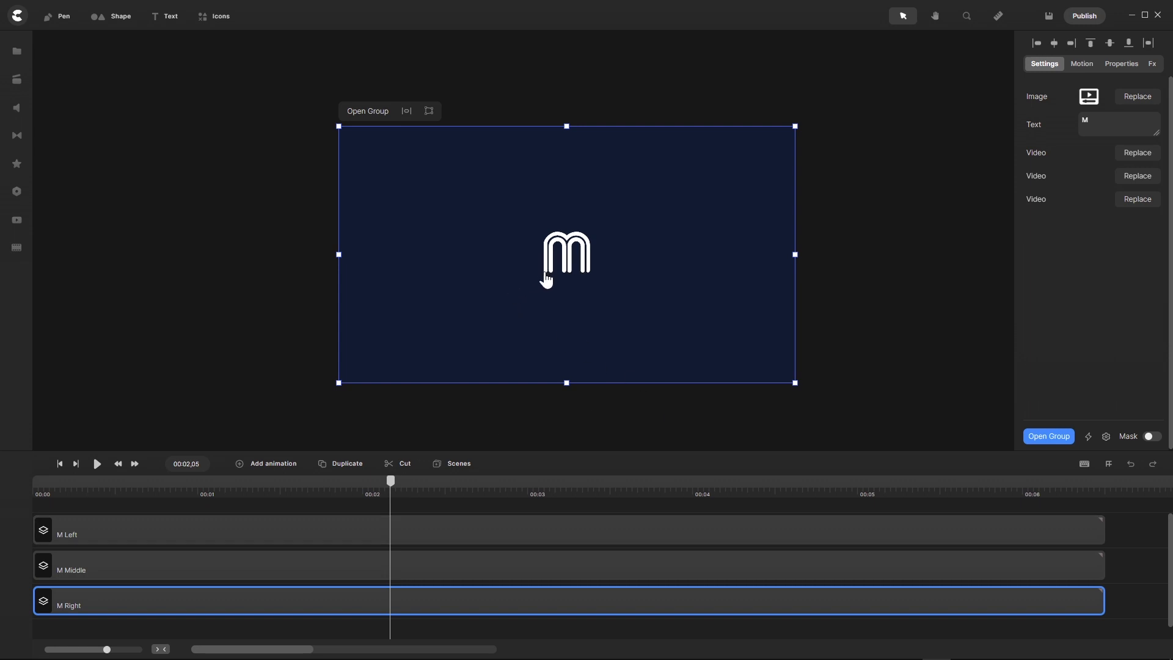
pyautogui.click(406, 530)
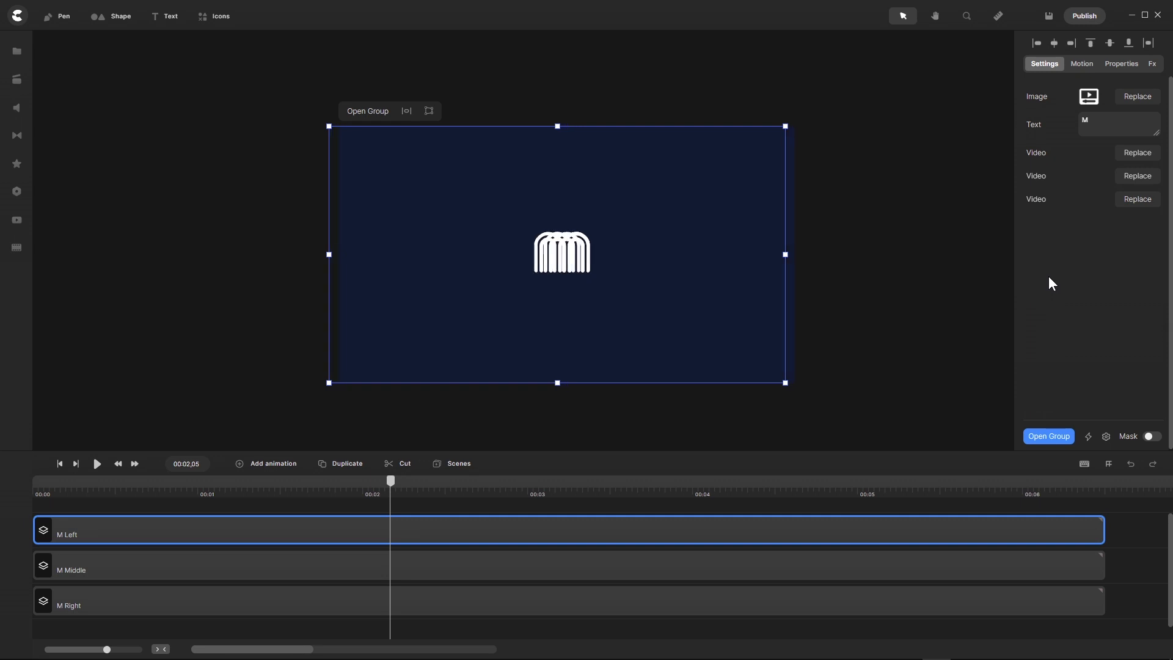
pyautogui.hotkey('shift', 'Left')
pyautogui.hotkey('shift', 'Left')
pyautogui.hotkey('shift', 'Left')
pyautogui.hotkey('shift', 'Left')
pyautogui.hotkey('shift', 'Left')
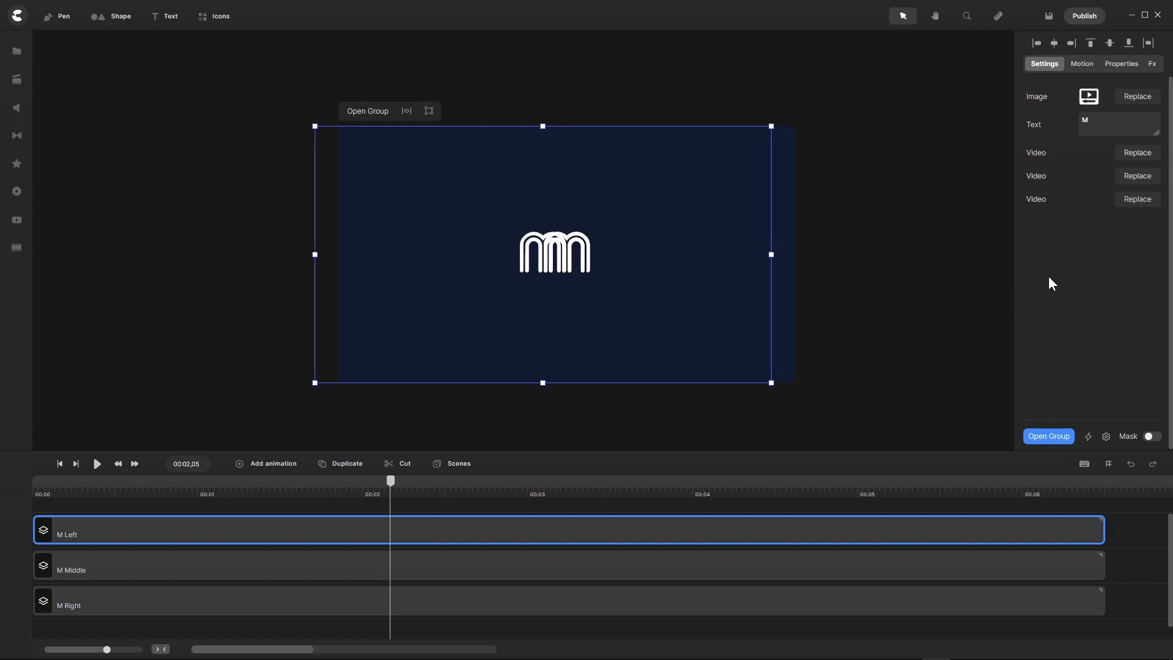
pyautogui.hotkey('shift', 'Left')
pyautogui.hotkey('shift', 'Left')
pyautogui.hotkey('shift', 'Left')
pyautogui.hotkey('shift', 'Left')
pyautogui.hotkey('shift', 'Left')
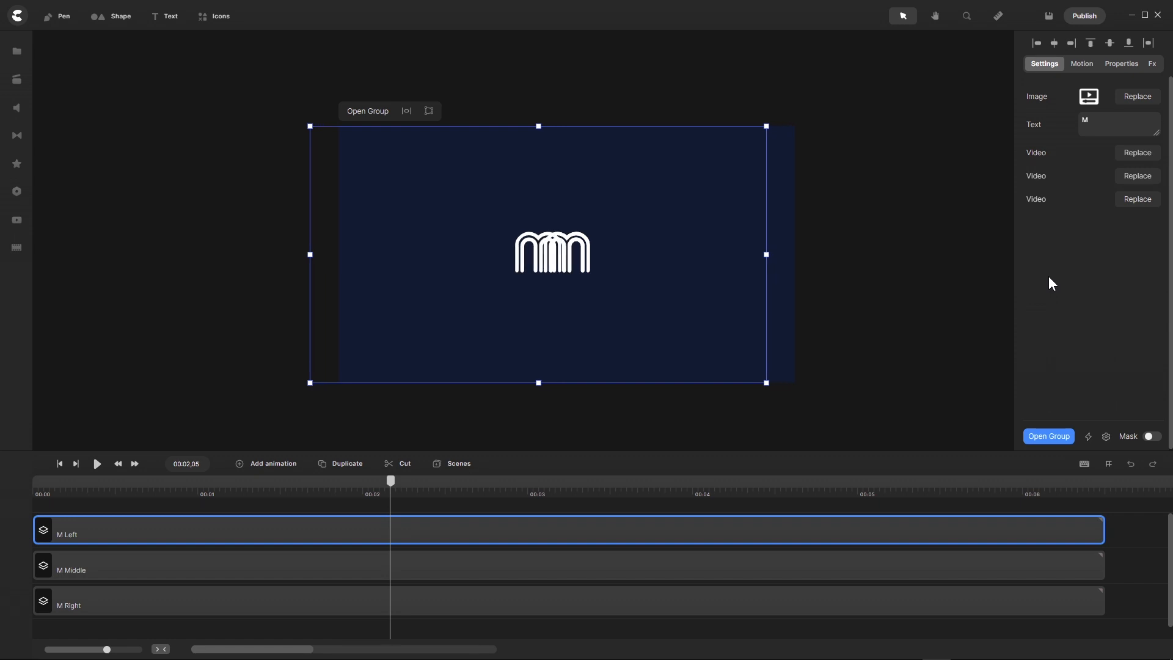
pyautogui.hotkey('shift', 'Left')
pyautogui.hotkey('shift', 'Left')
pyautogui.hotkey('shift', 'Left')
pyautogui.hotkey('shift', 'Left')
pyautogui.hotkey('shift', 'Left')
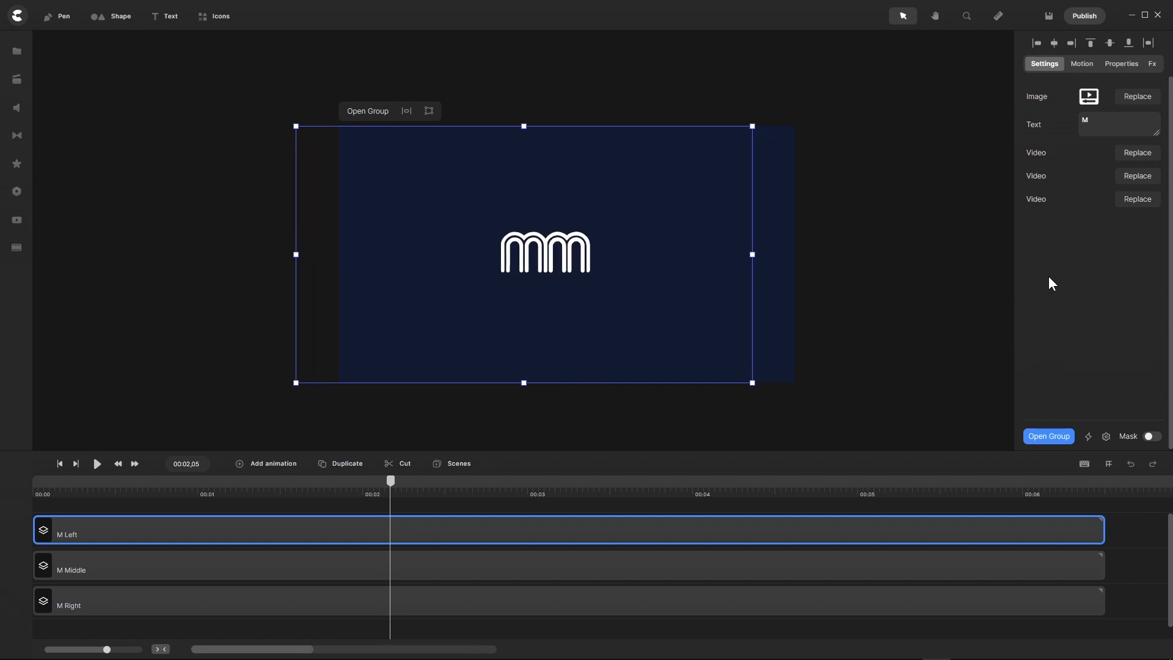
pyautogui.hotkey('shift', 'Left')
pyautogui.hotkey('shift', 'Left')
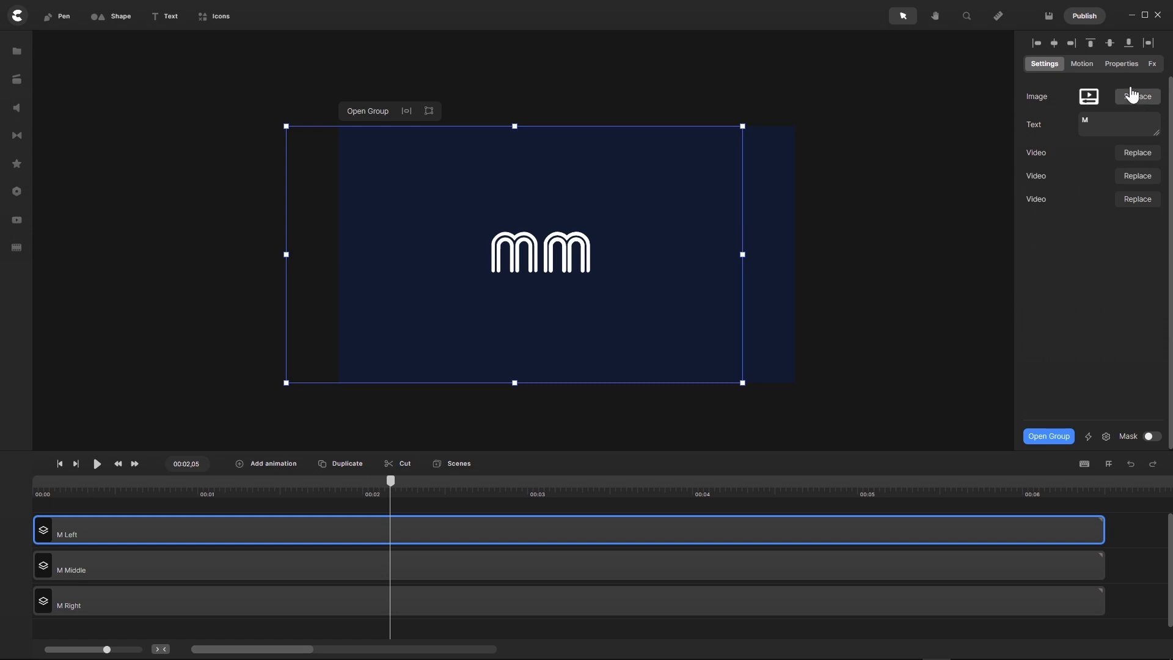
pyautogui.click(1125, 68)
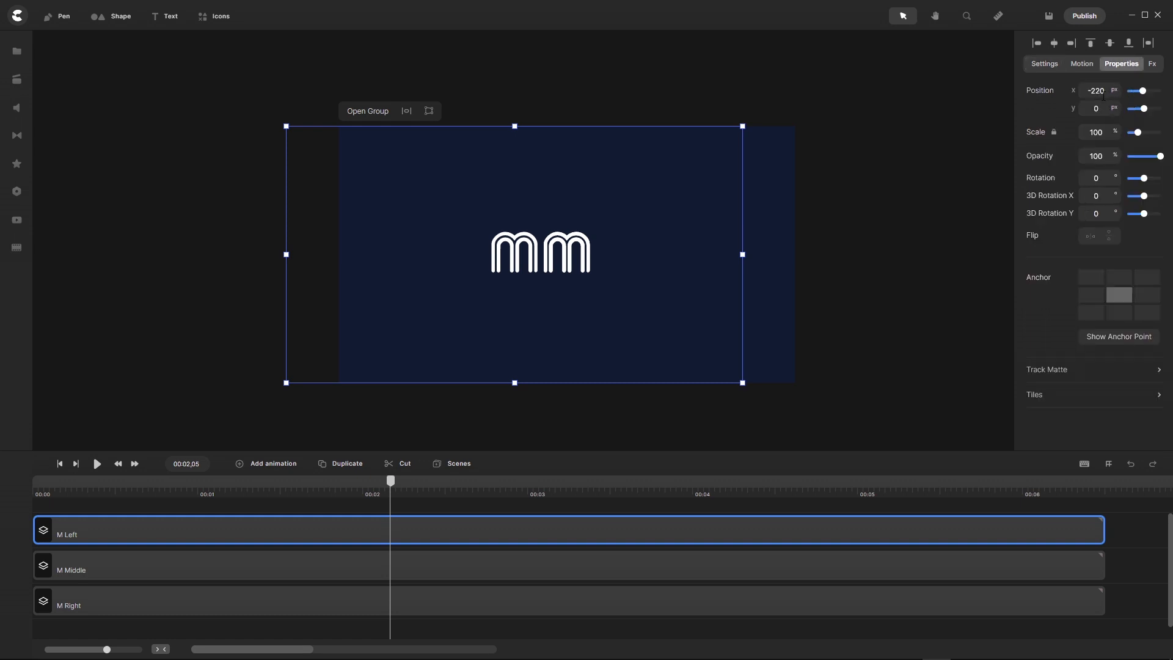
# - Set the M Right group's X position to 220 px
pyautogui.click(425, 604)
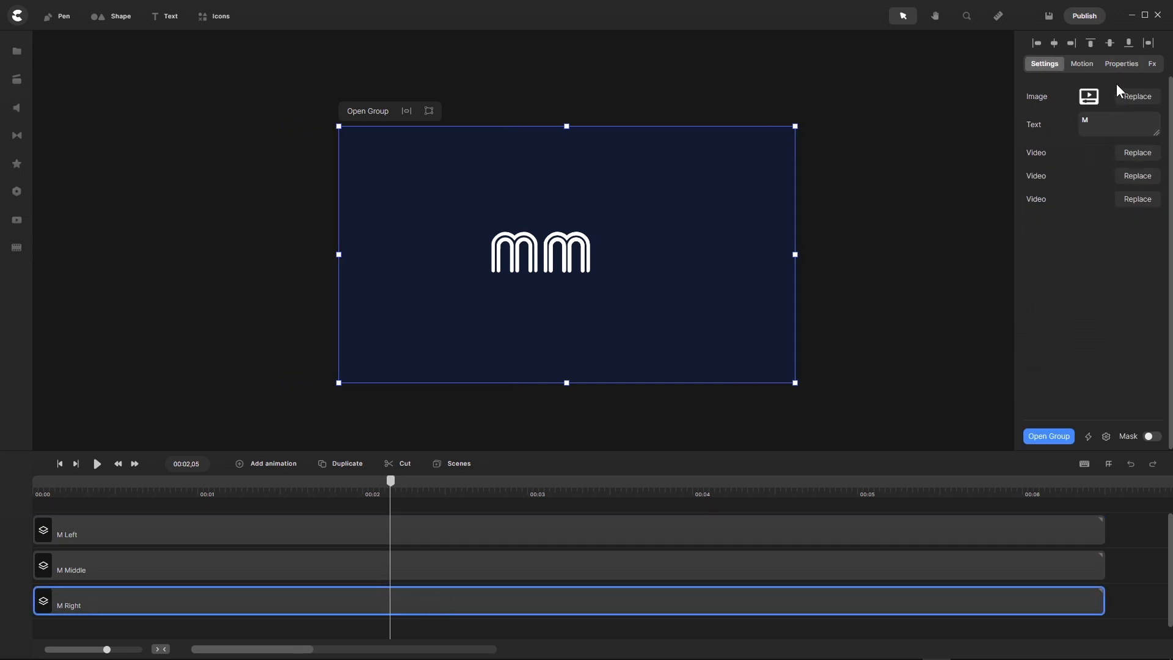
pyautogui.click(1123, 68)
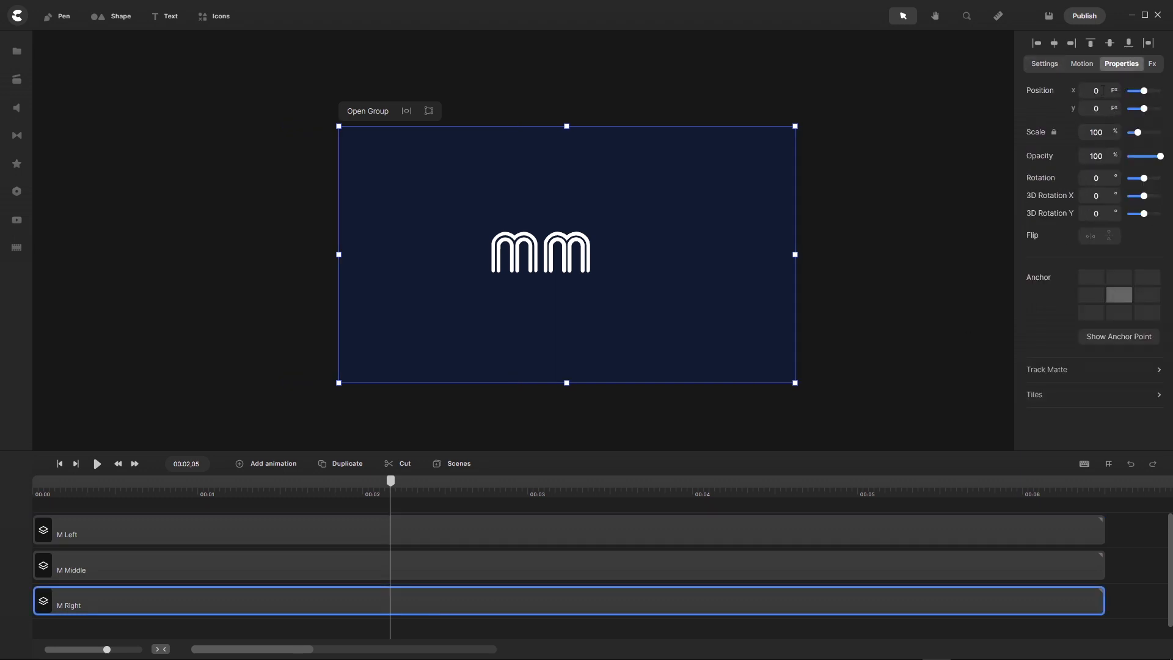
pyautogui.click(1085, 92)
pyautogui.write('220')
pyautogui.press('Return')
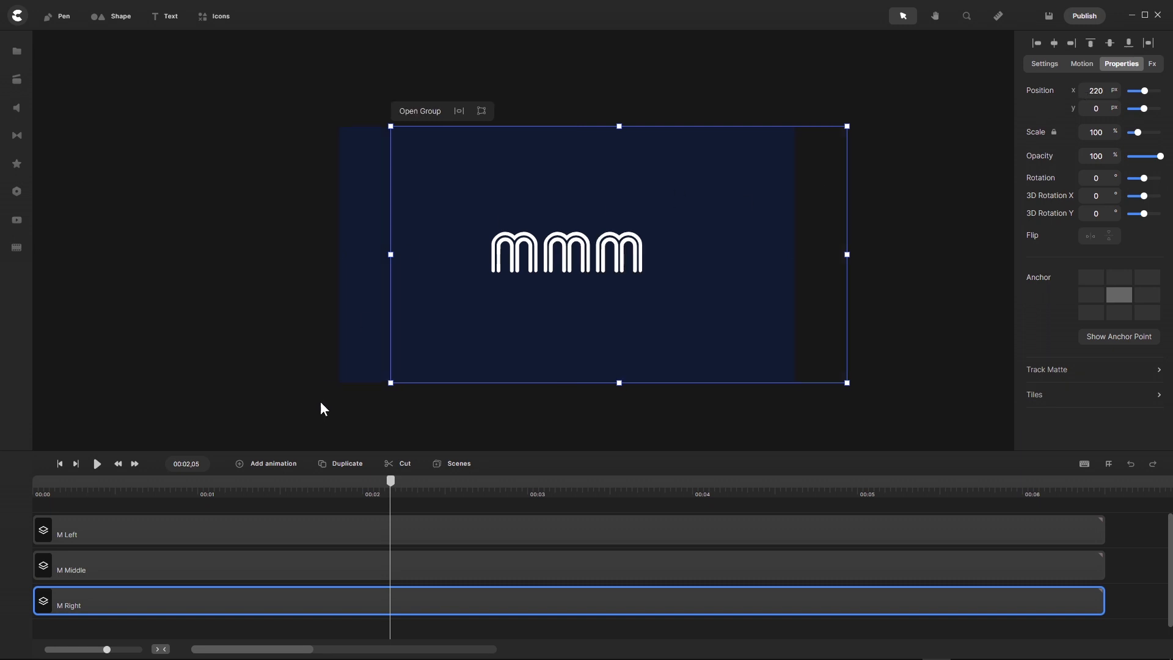
# - Play the animation of the three side-by-side letter groups from the start and return to 00:00
pyautogui.click(60, 465)
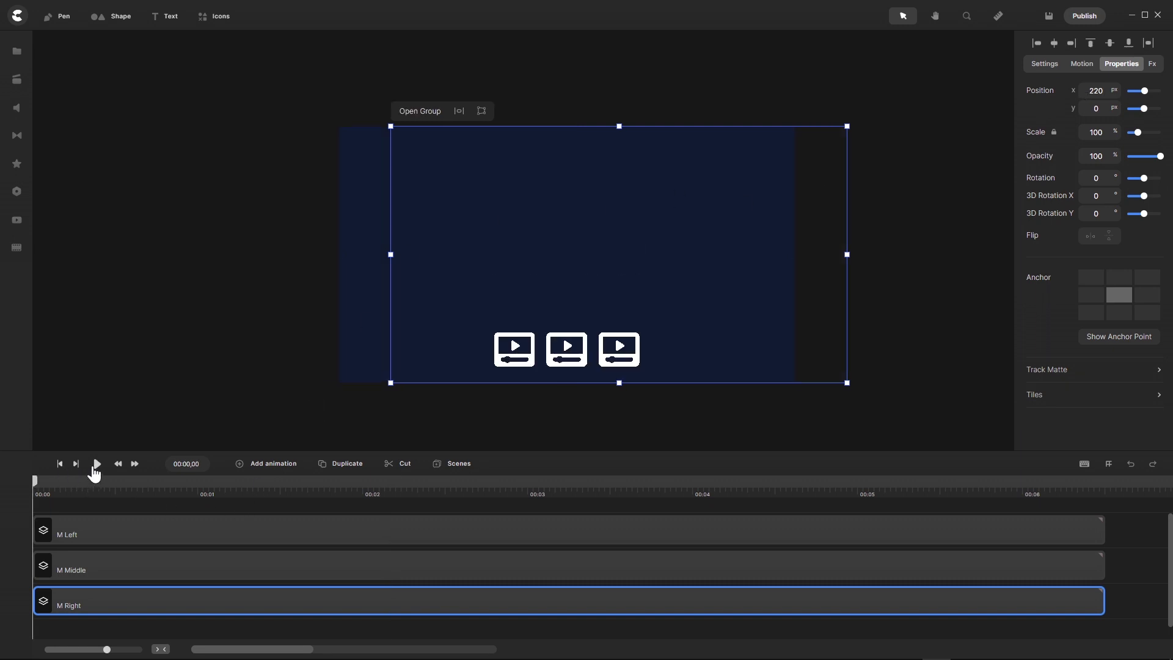
pyautogui.click(96, 464)
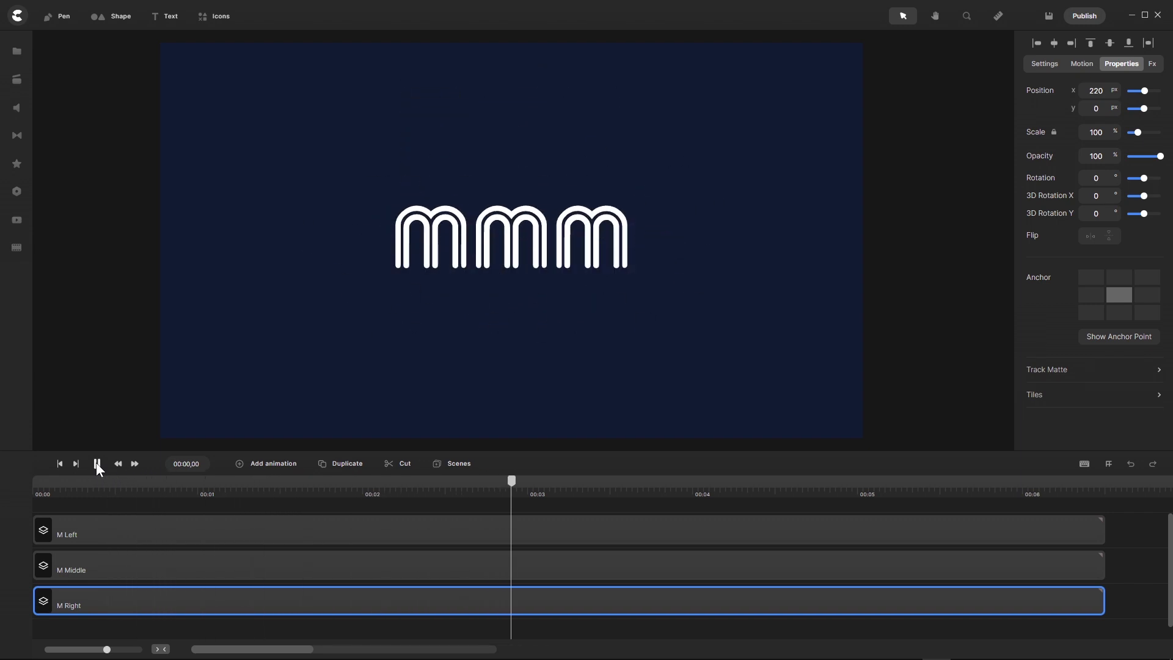
pyautogui.click(97, 463)
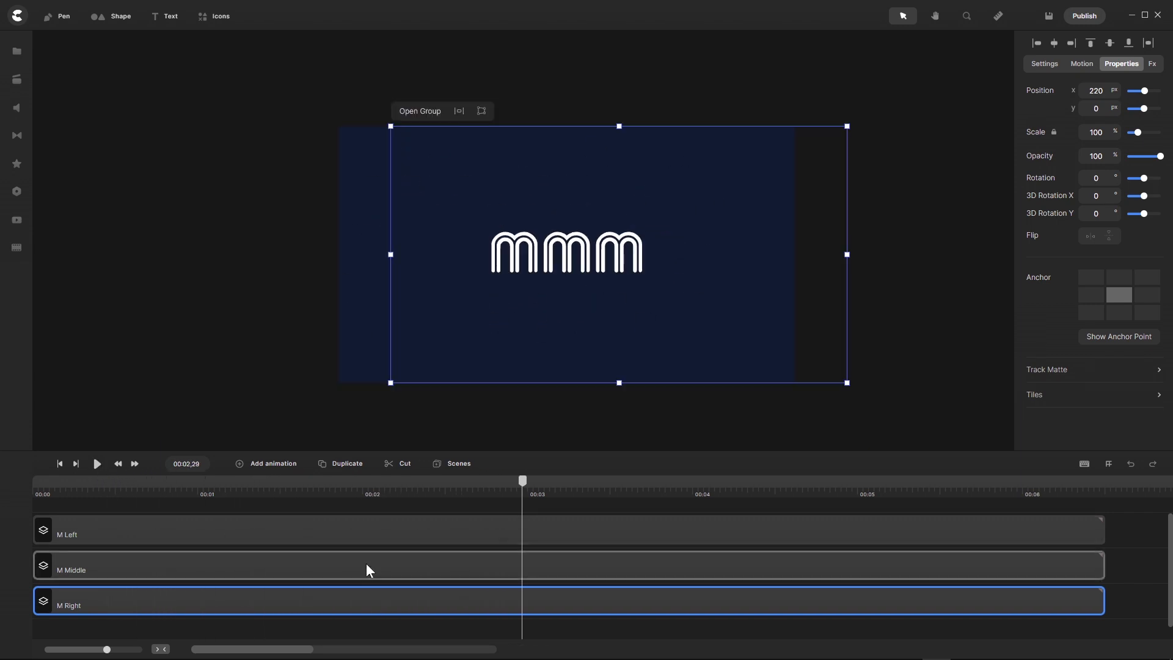
pyautogui.moveTo(522, 481); pyautogui.dragTo(21, 523)
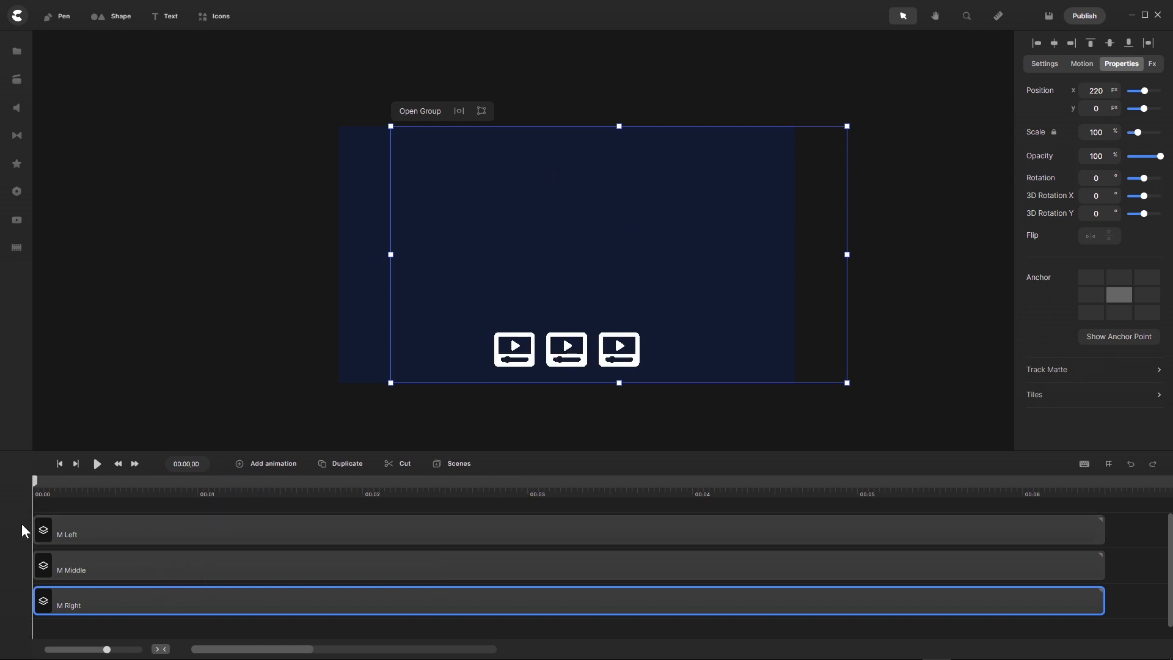
# - Replace the image in the M Left group with the browser-window chart icon from the project media
pyautogui.click(91, 564)
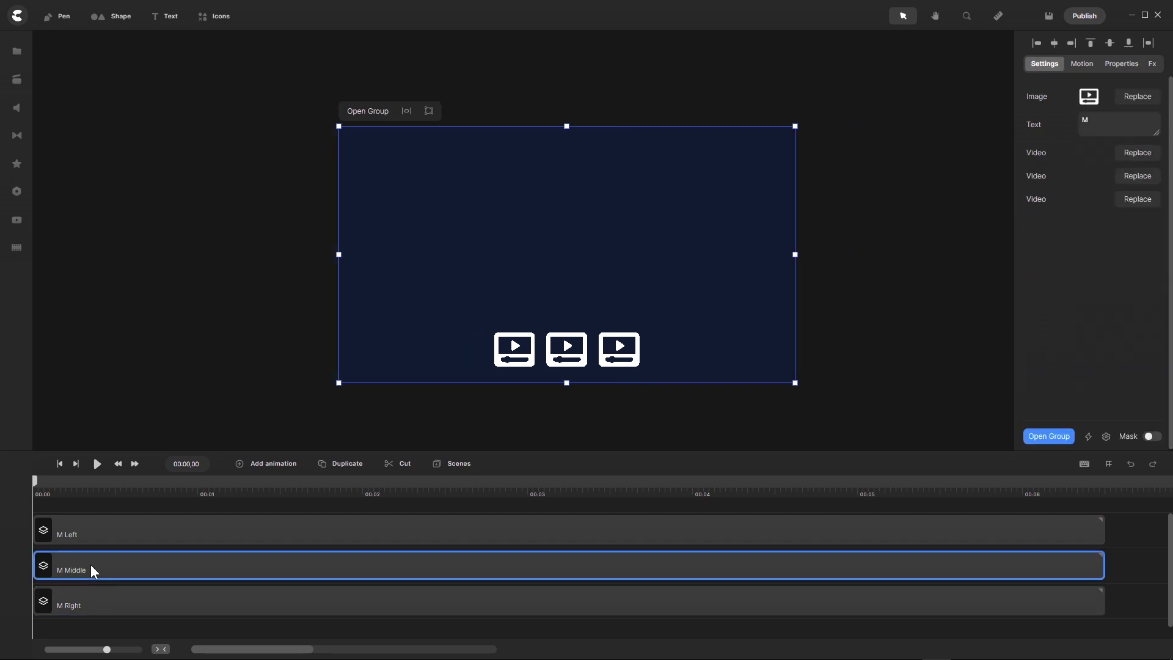
pyautogui.click(101, 530)
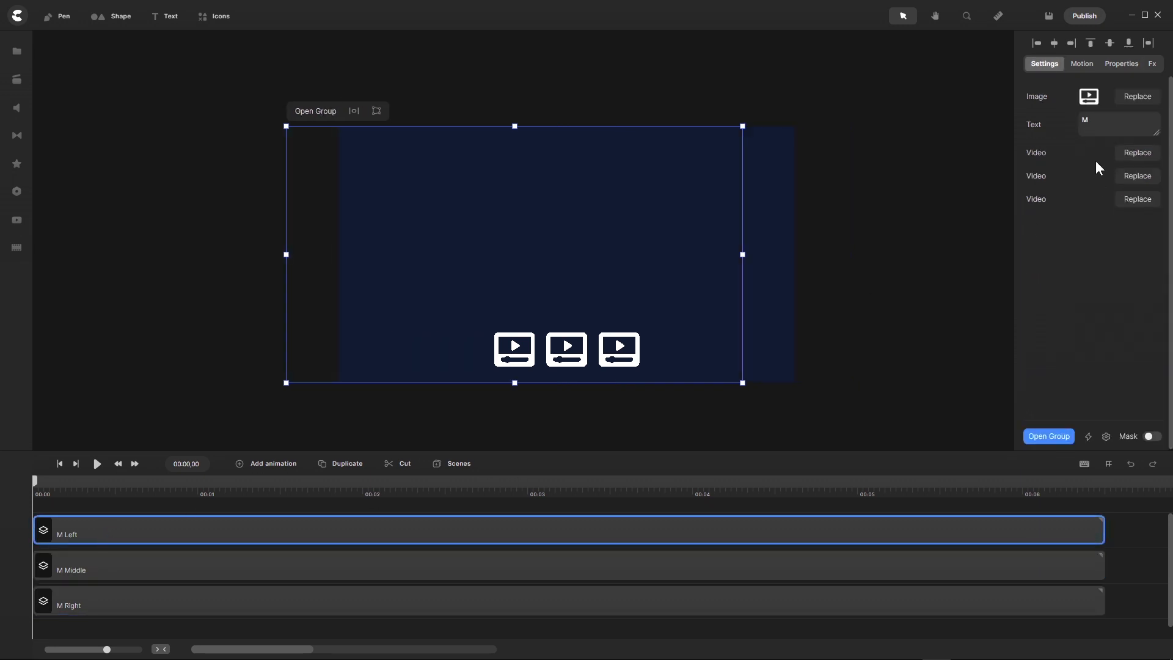
pyautogui.click(1137, 98)
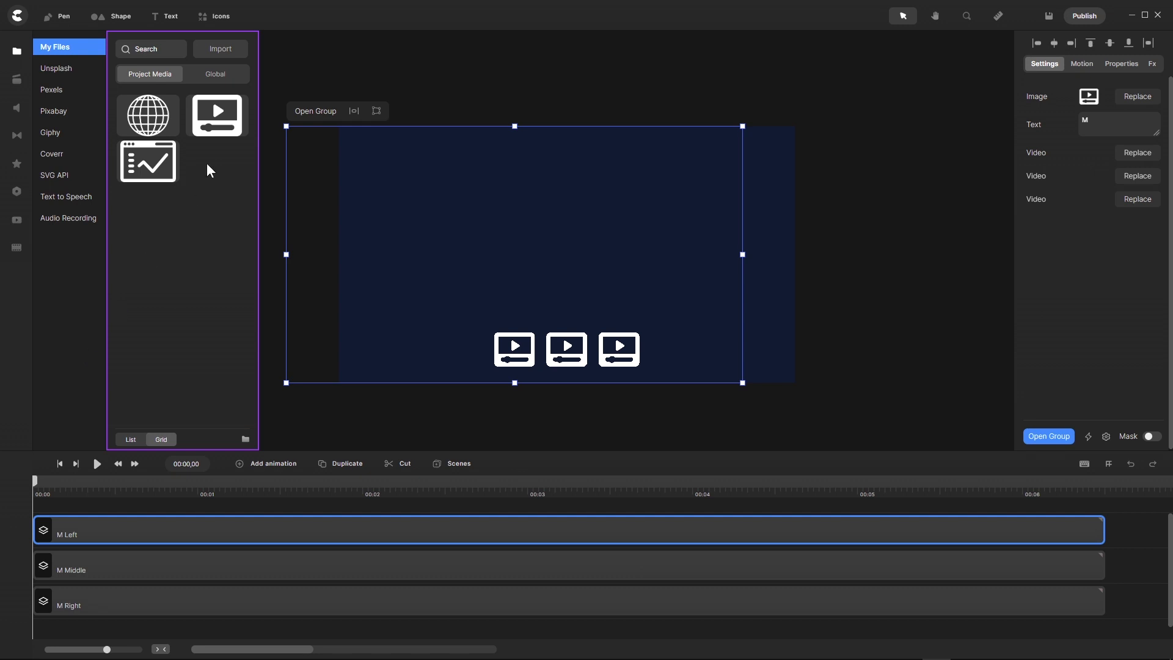
pyautogui.click(139, 175)
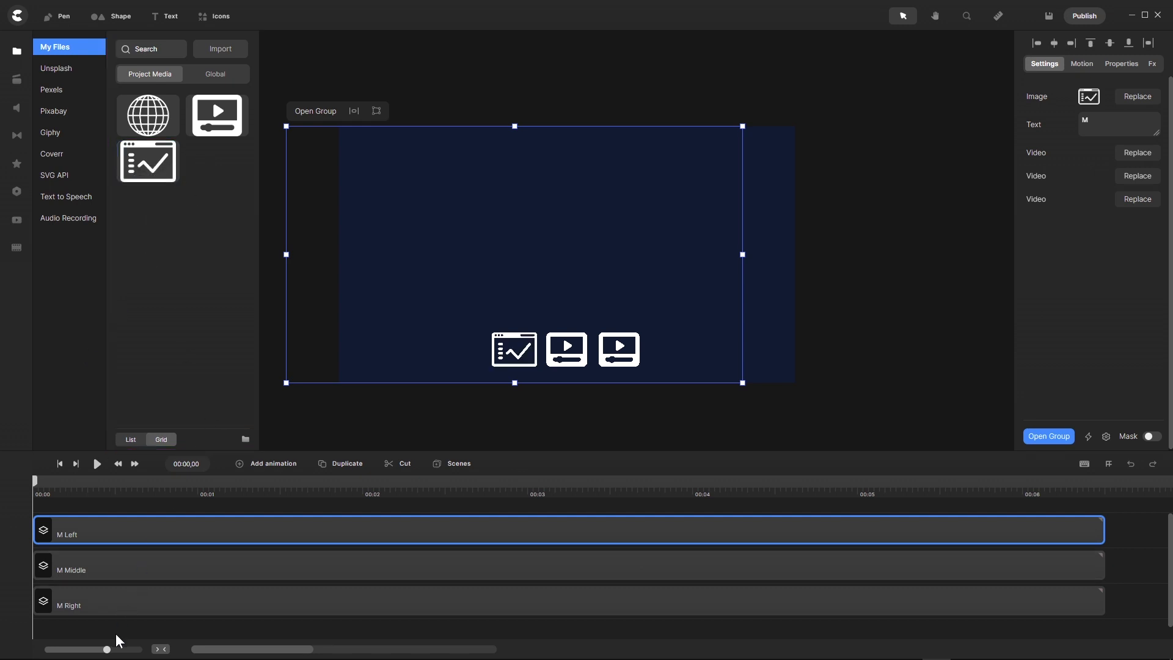
# - Replace the M Right group's image with the globe icon and close the media library
pyautogui.click(126, 599)
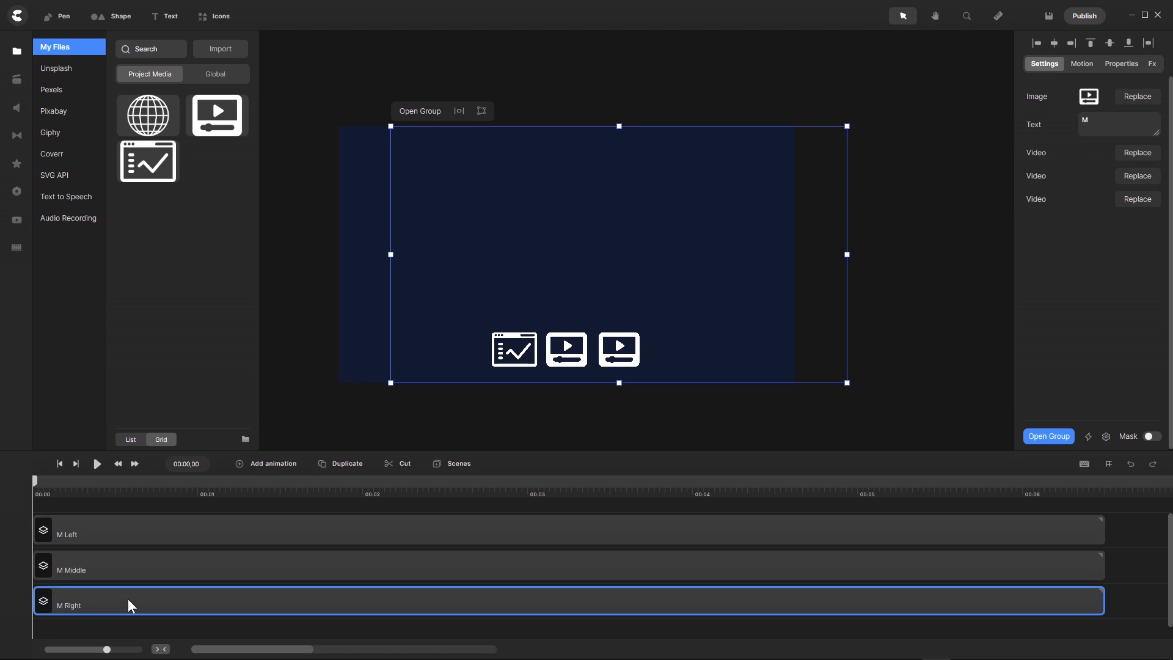
pyautogui.click(1133, 98)
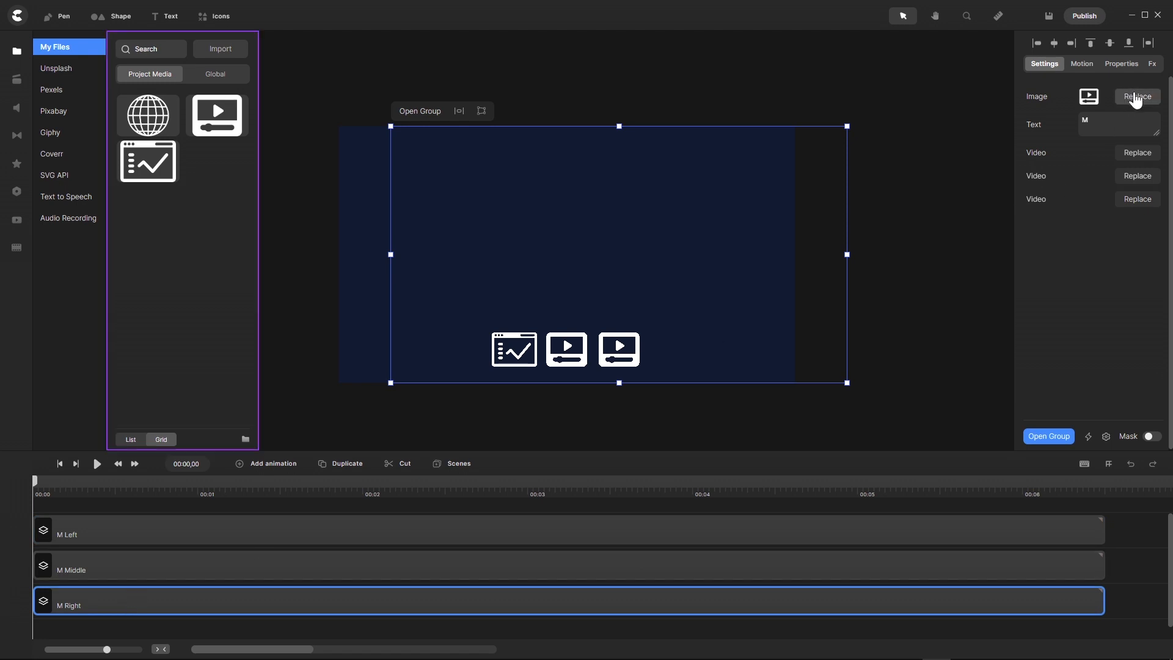
pyautogui.click(151, 121)
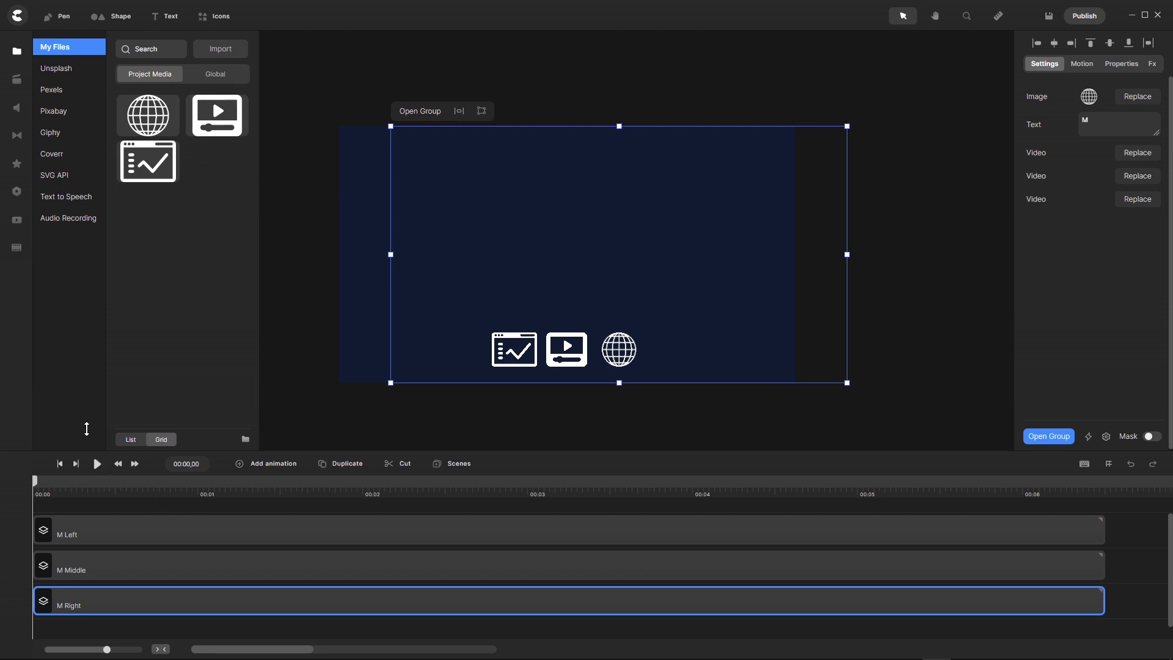
pyautogui.click(17, 56)
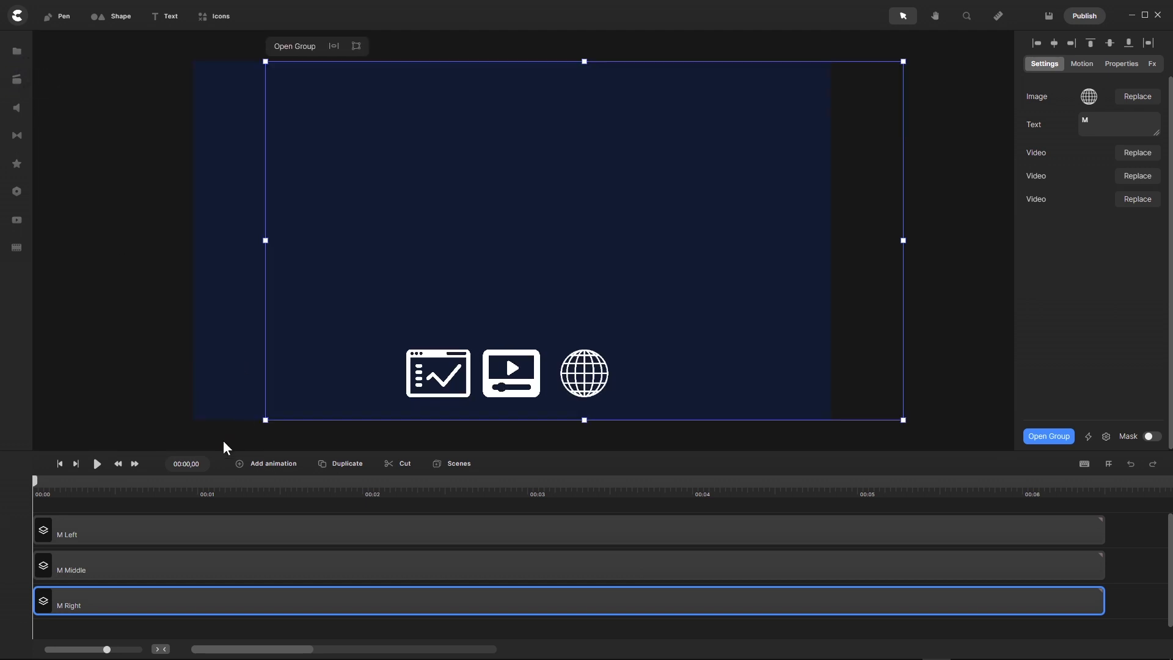
# - Deselect the group and play the animation from the start to check the three different icons
pyautogui.click(76, 507)
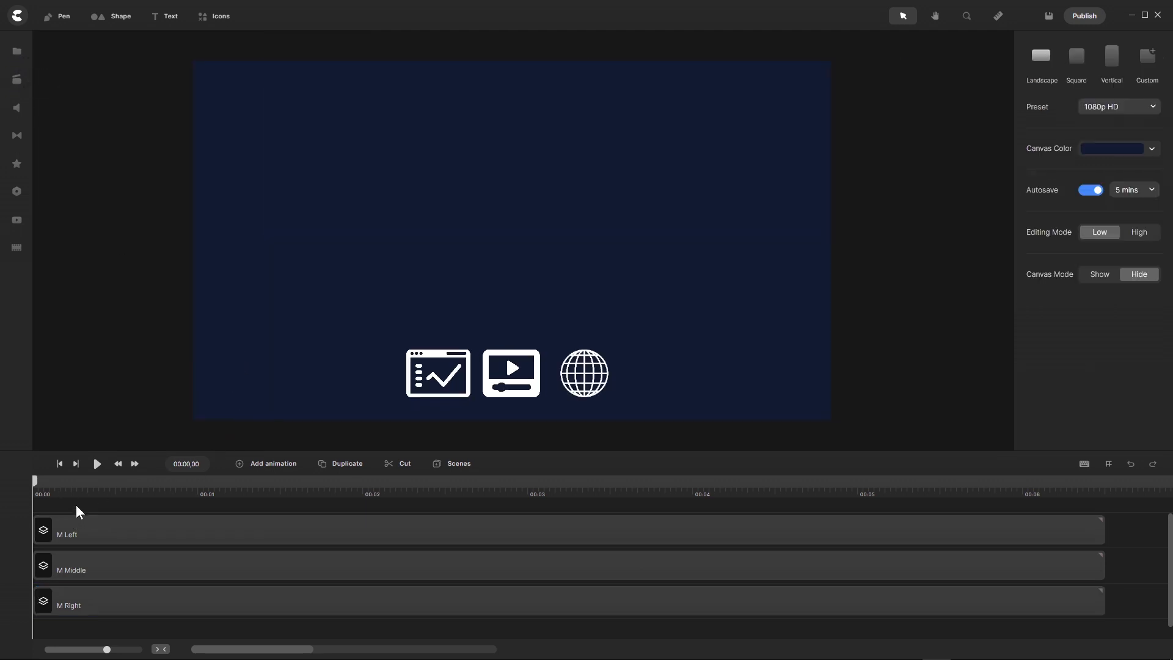
pyautogui.click(99, 466)
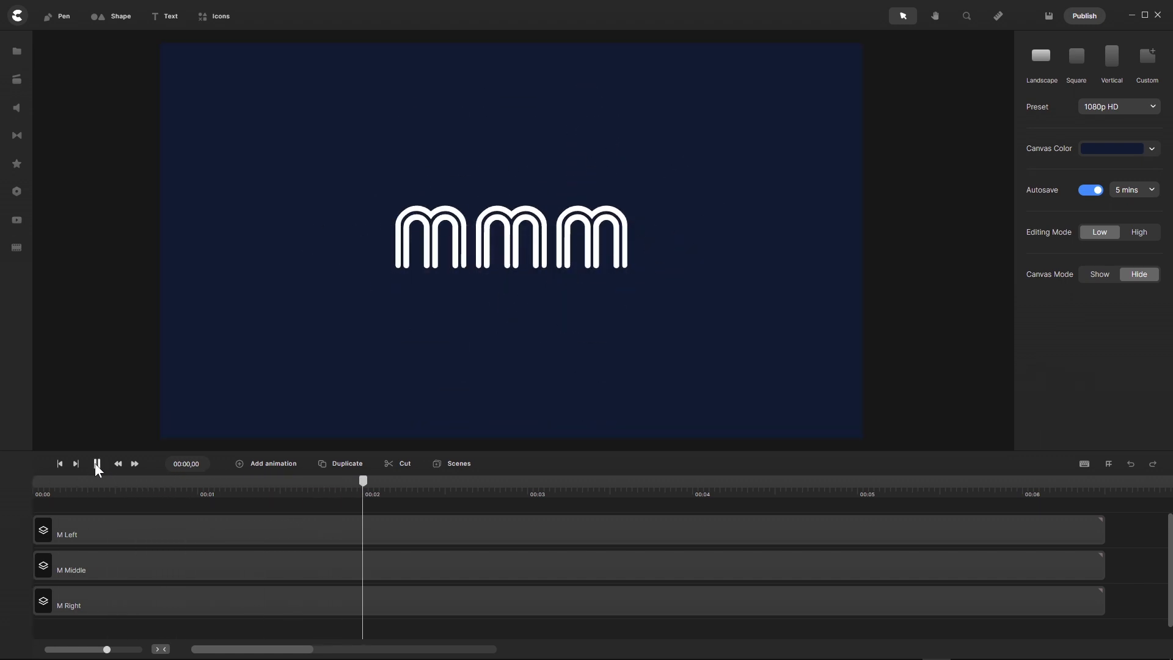
pyautogui.click(59, 464)
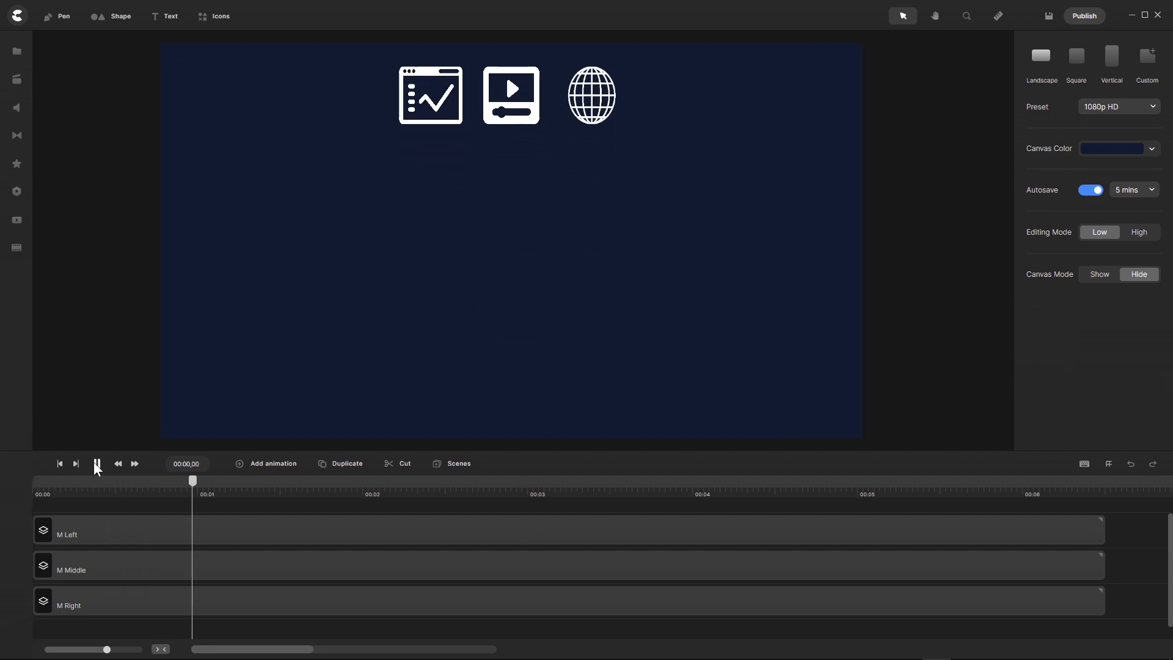
pyautogui.click(95, 465)
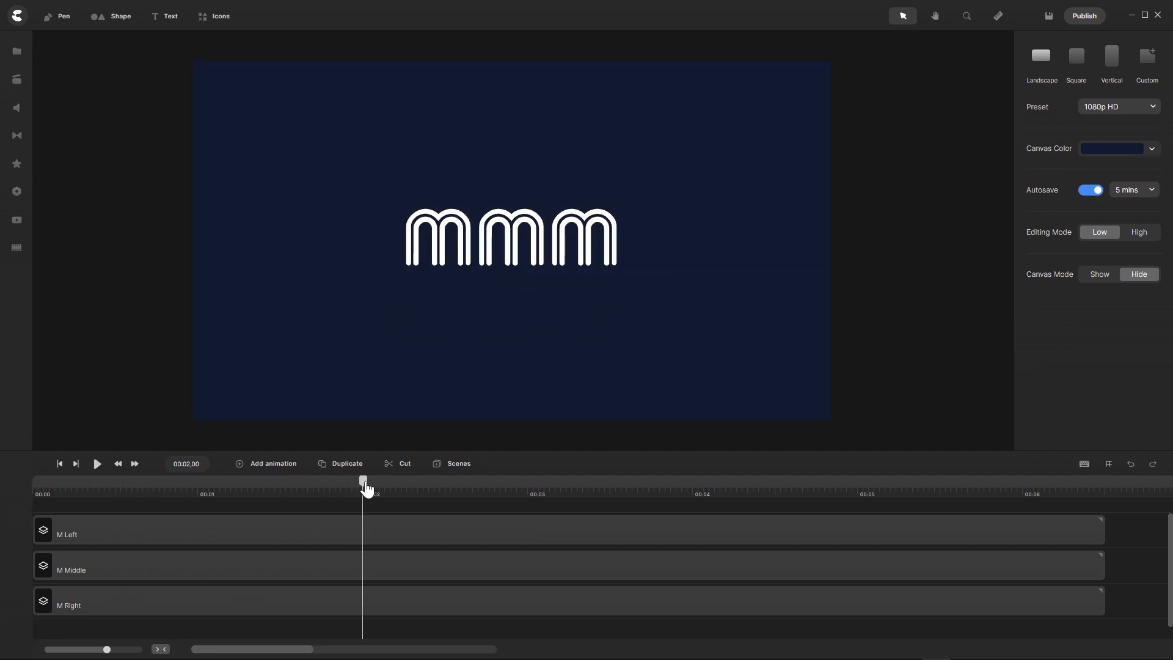
# - Stagger the groups by starting M Middle at 00:00,05 and M Right at 00:00,10
pyautogui.moveTo(366, 487); pyautogui.dragTo(64, 500)
pyautogui.click(111, 563)
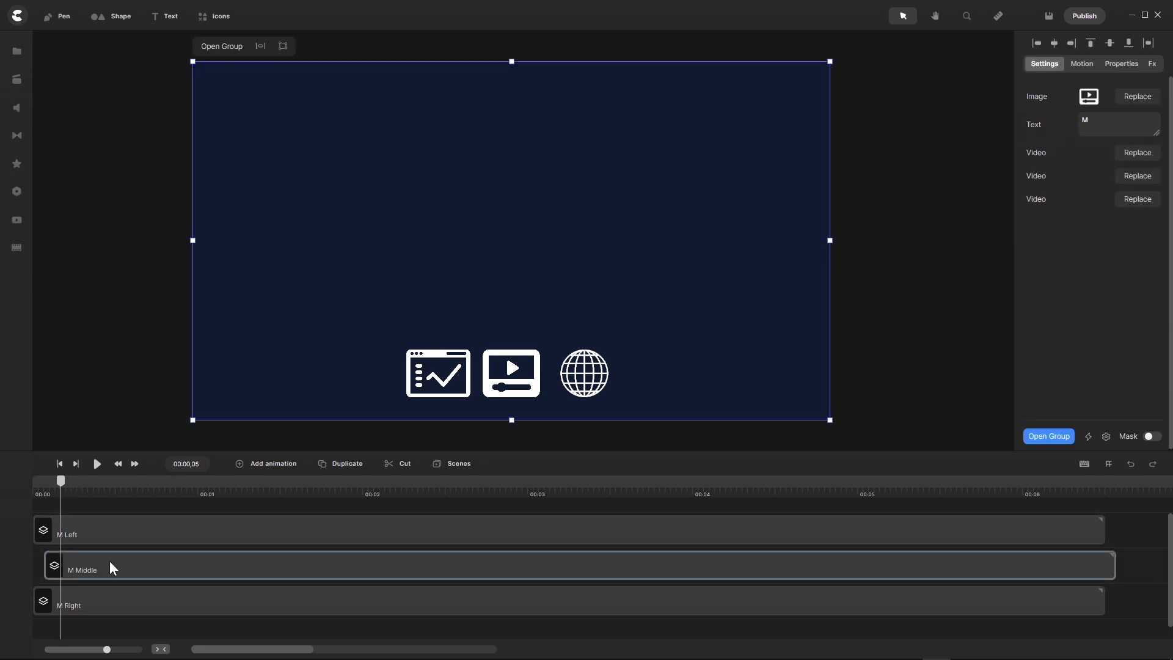
pyautogui.moveTo(113, 568); pyautogui.dragTo(117, 559)
pyautogui.moveTo(60, 482); pyautogui.dragTo(90, 492)
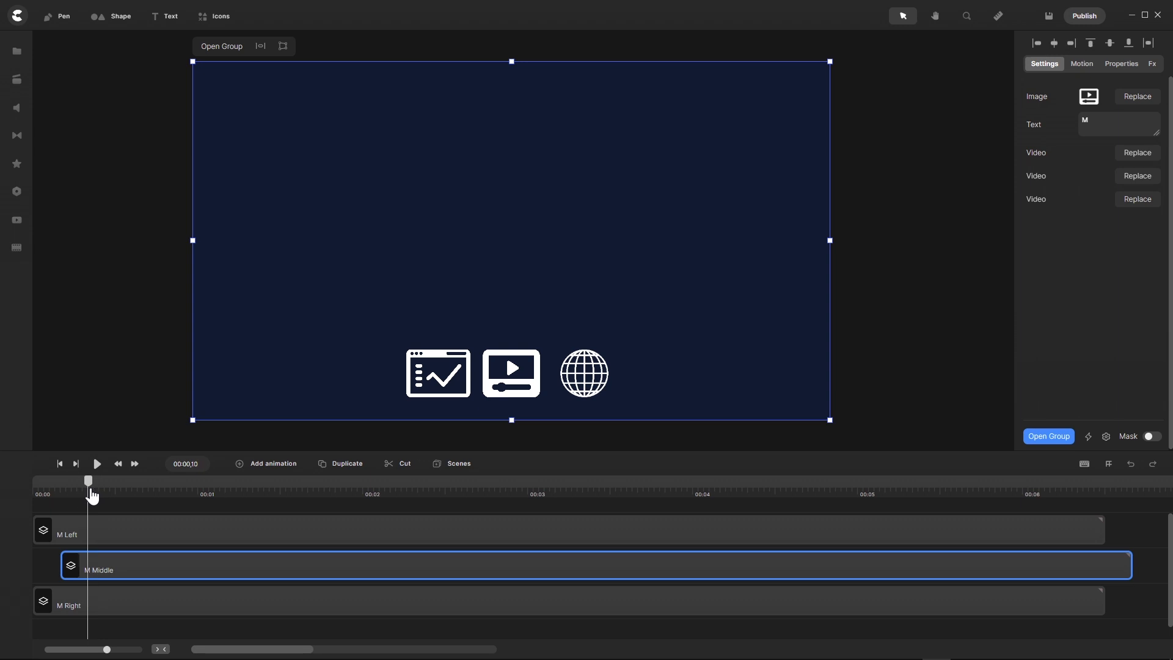
pyautogui.moveTo(112, 598); pyautogui.dragTo(170, 599)
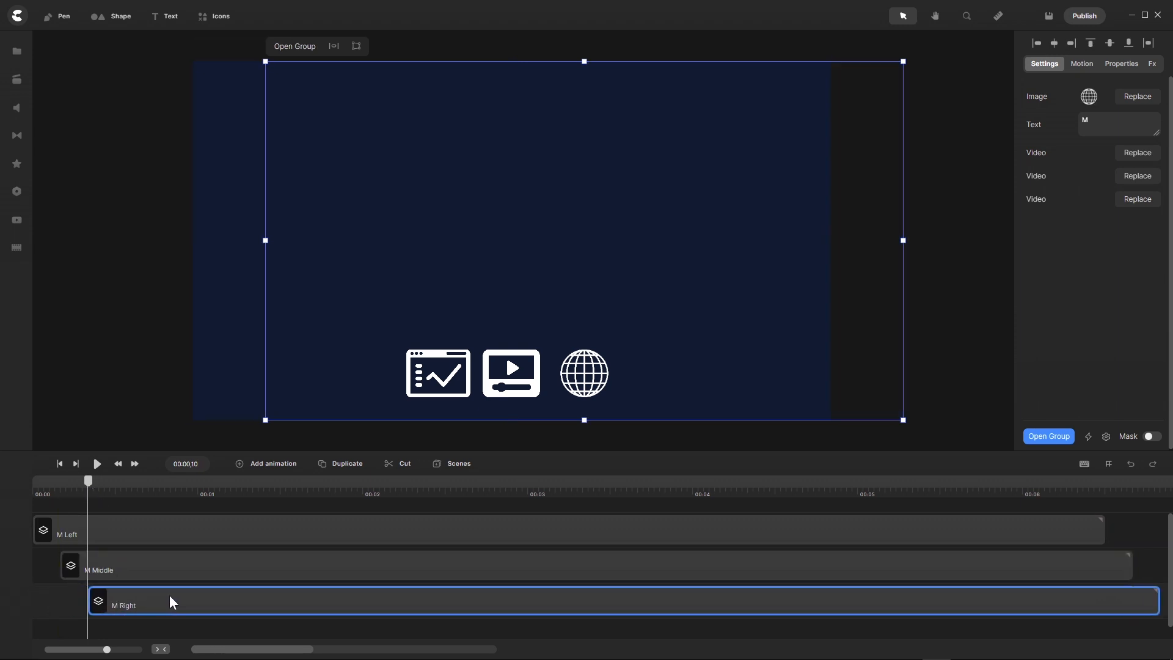
# - Play the staggered animation from the beginning of the timeline
pyautogui.moveTo(90, 492); pyautogui.dragTo(18, 489)
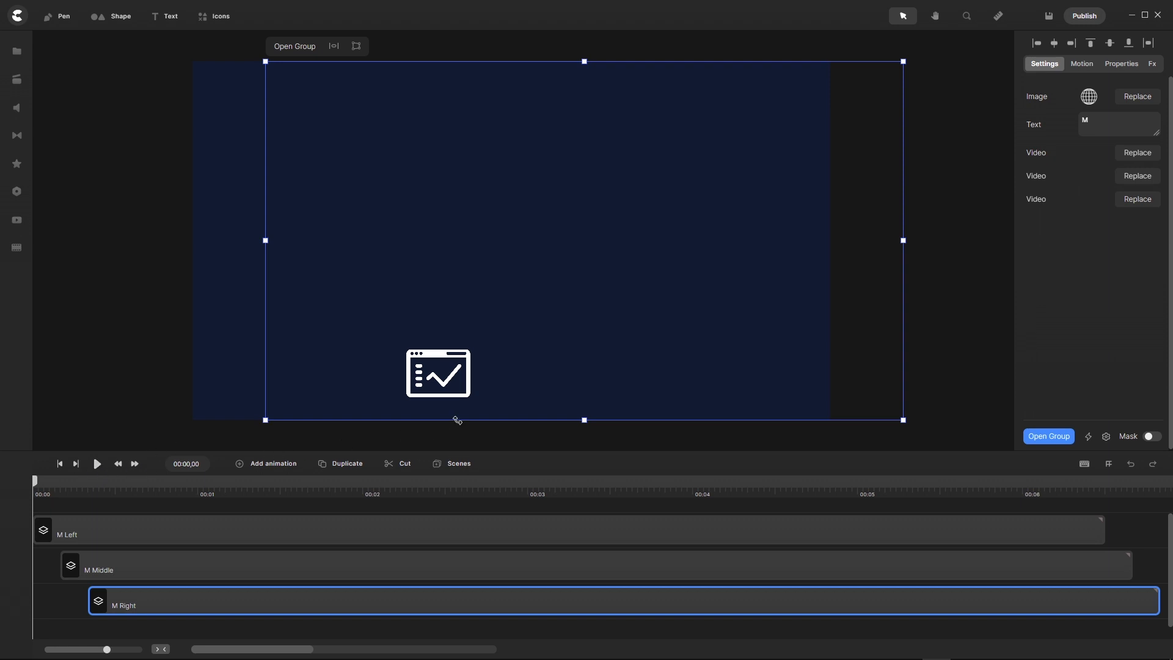
pyautogui.click(97, 464)
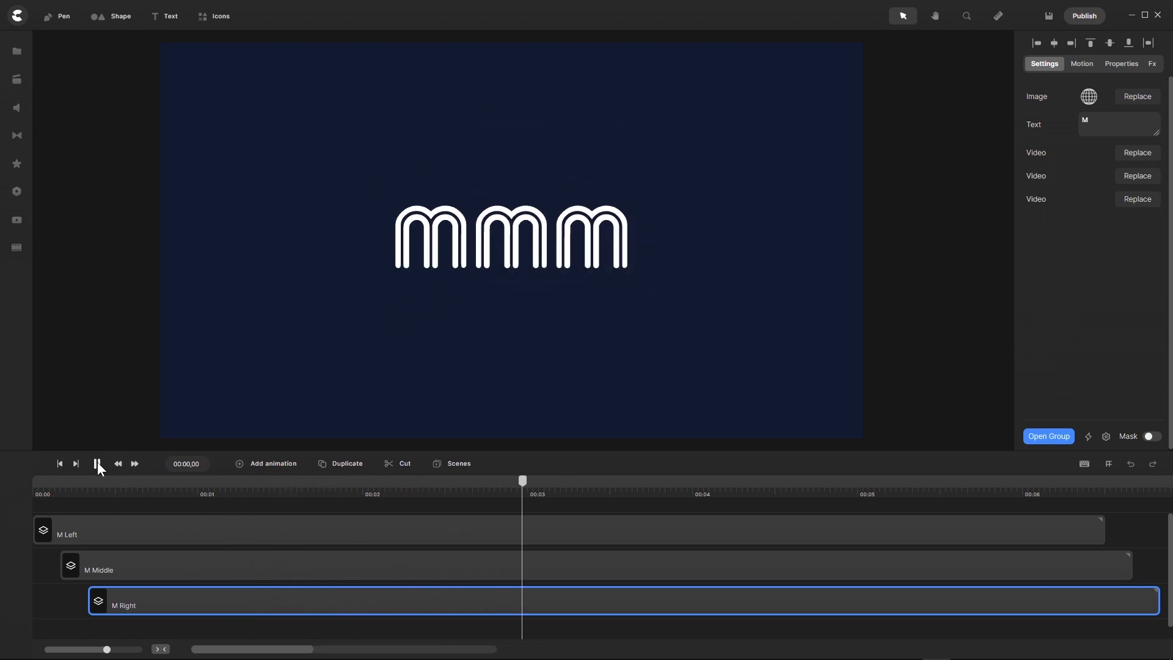
pyautogui.click(98, 464)
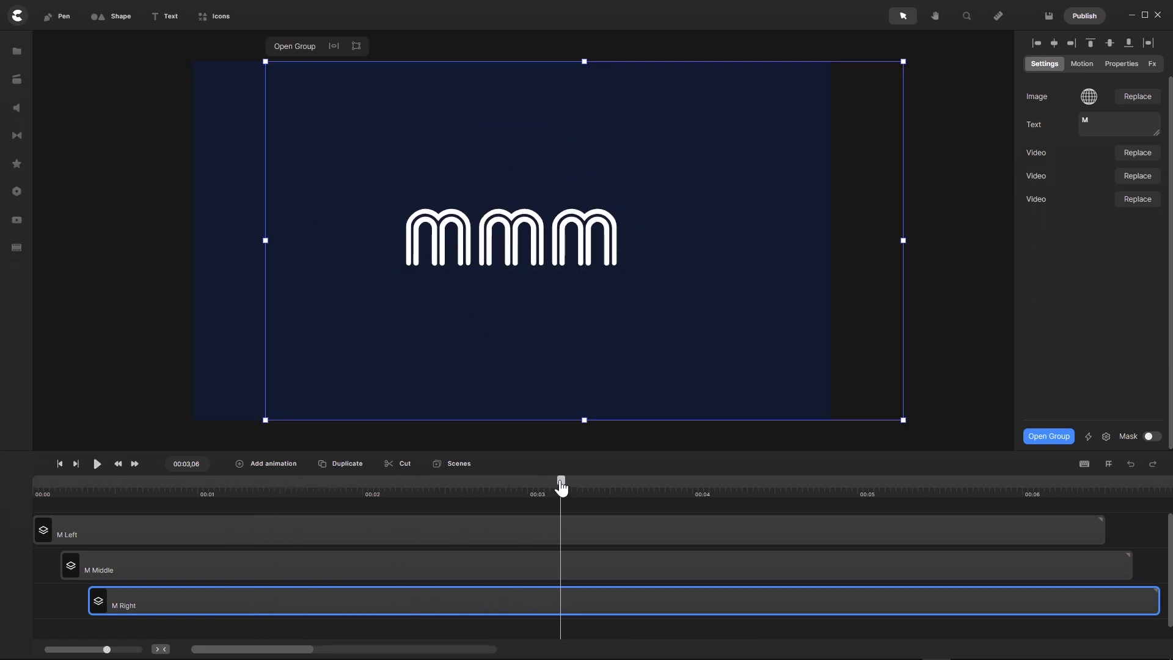
# - Move the M Middle and M Right groups back to the start of the timeline
pyautogui.moveTo(549, 485); pyautogui.dragTo(33, 533)
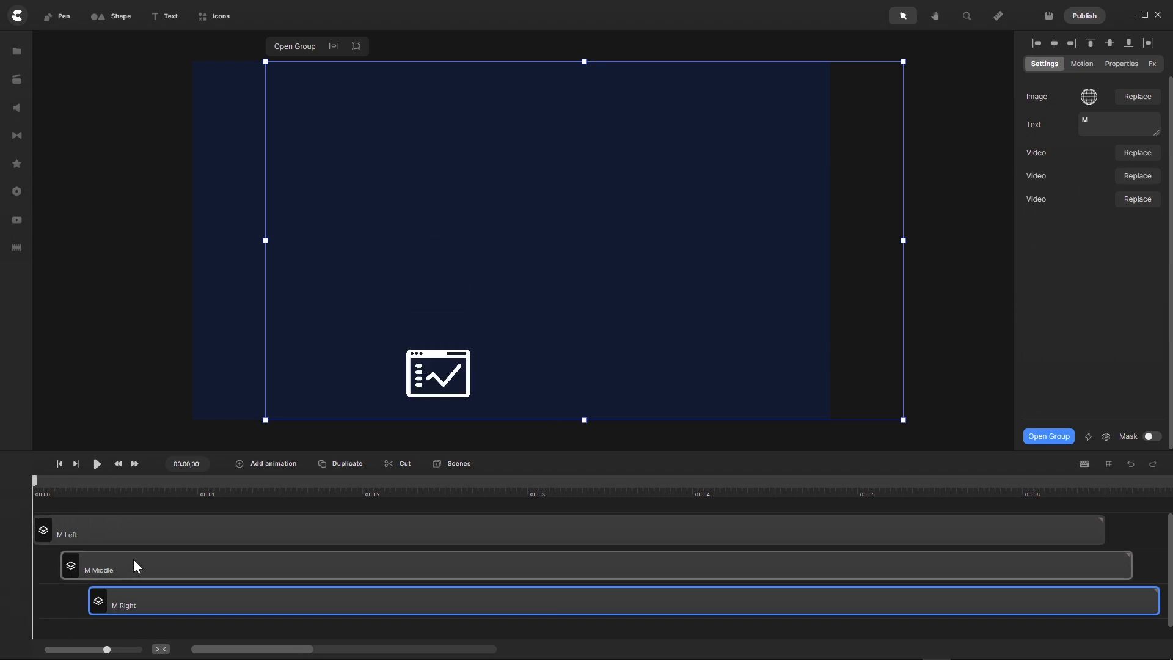
pyautogui.moveTo(133, 562); pyautogui.dragTo(79, 563)
pyautogui.moveTo(145, 602); pyautogui.dragTo(78, 607)
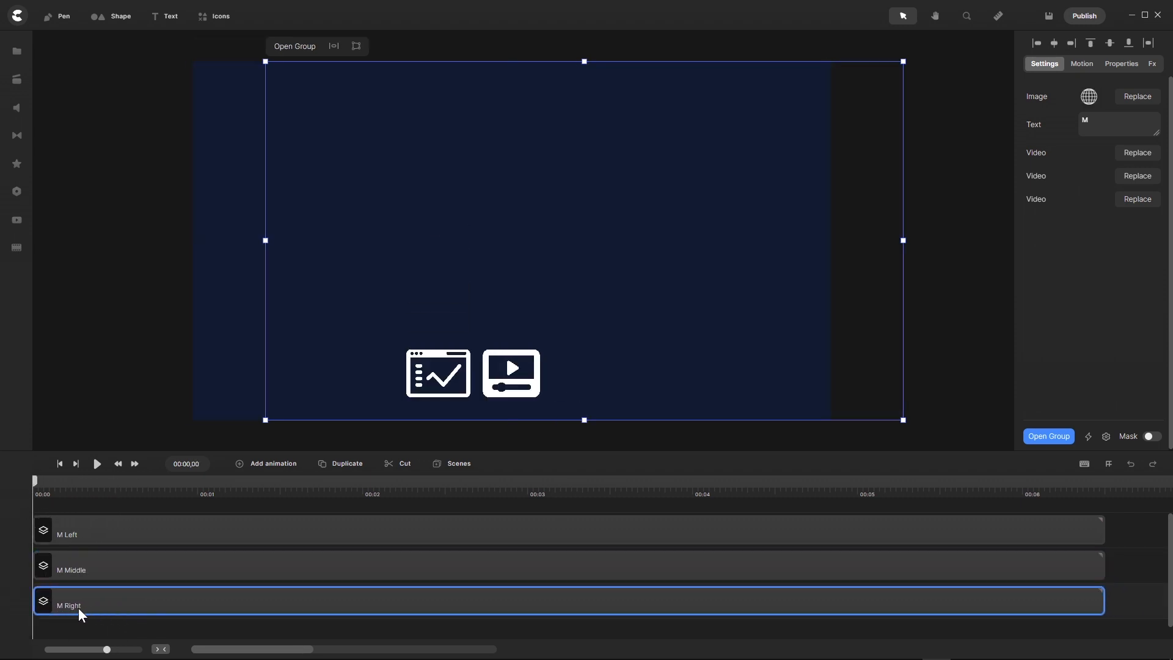
# - Open the M Middle group and shift all its layers together so the Graphic layer starts at 00:00,05
pyautogui.doubleClick(102, 565)
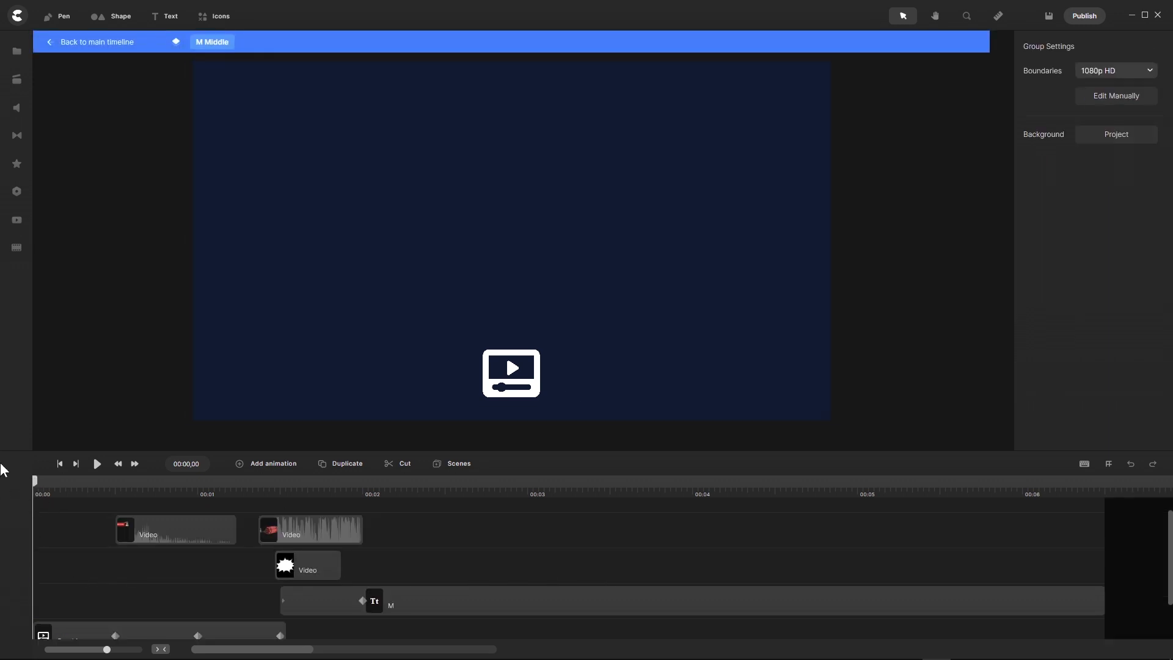
pyautogui.moveTo(36, 486); pyautogui.dragTo(65, 487)
pyautogui.scroll(-1, 74, 544)
pyautogui.scroll(1, 74, 544)
pyautogui.moveTo(440, 518); pyautogui.dragTo(163, 646)
pyautogui.scroll(-1, 216, 564)
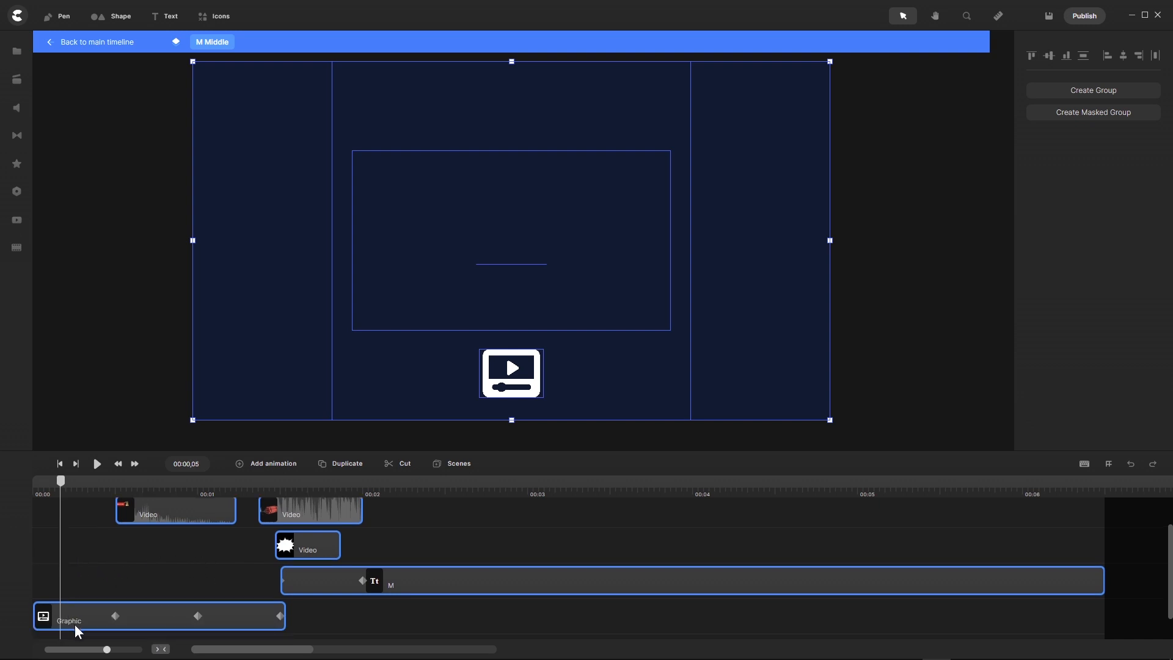
pyautogui.moveTo(74, 624); pyautogui.dragTo(100, 622)
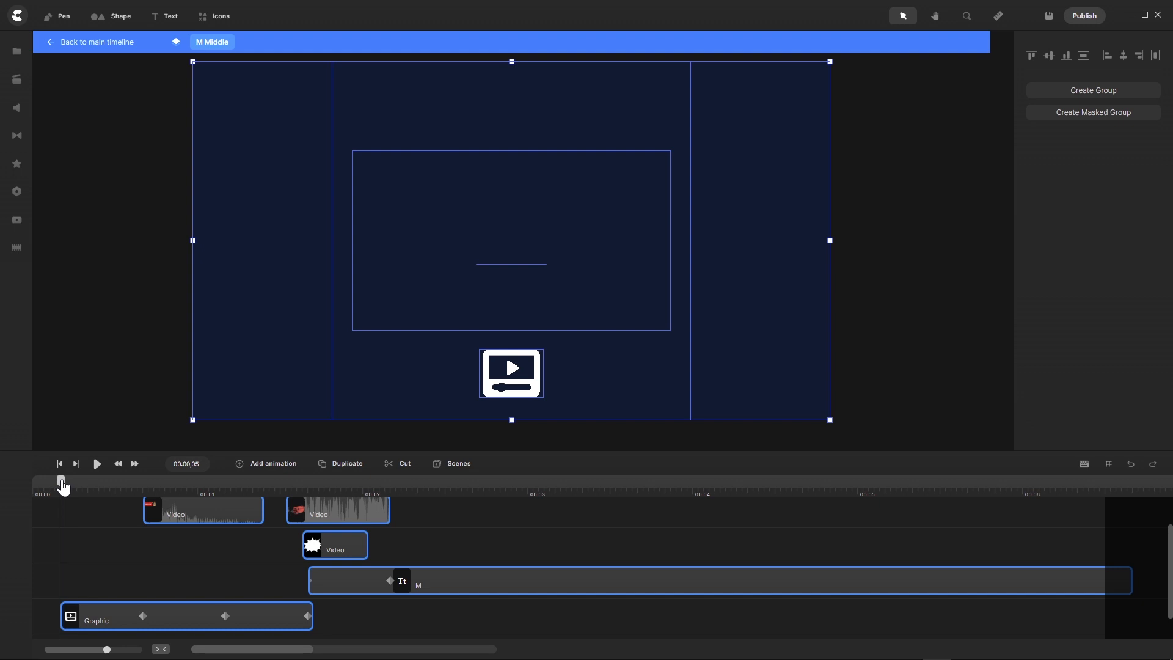
# - Extend the start of the Graphic layer in M Middle back to the beginning of the timeline
pyautogui.moveTo(63, 485); pyautogui.dragTo(307, 521)
pyautogui.click(309, 519)
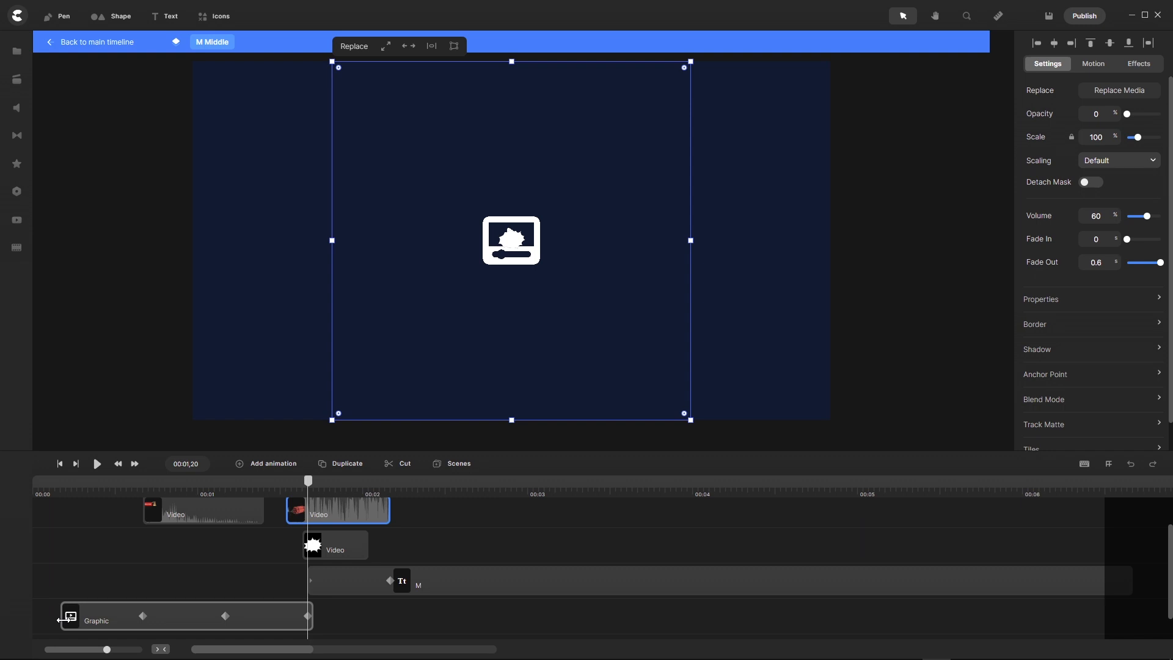
pyautogui.moveTo(63, 619); pyautogui.dragTo(1, 633)
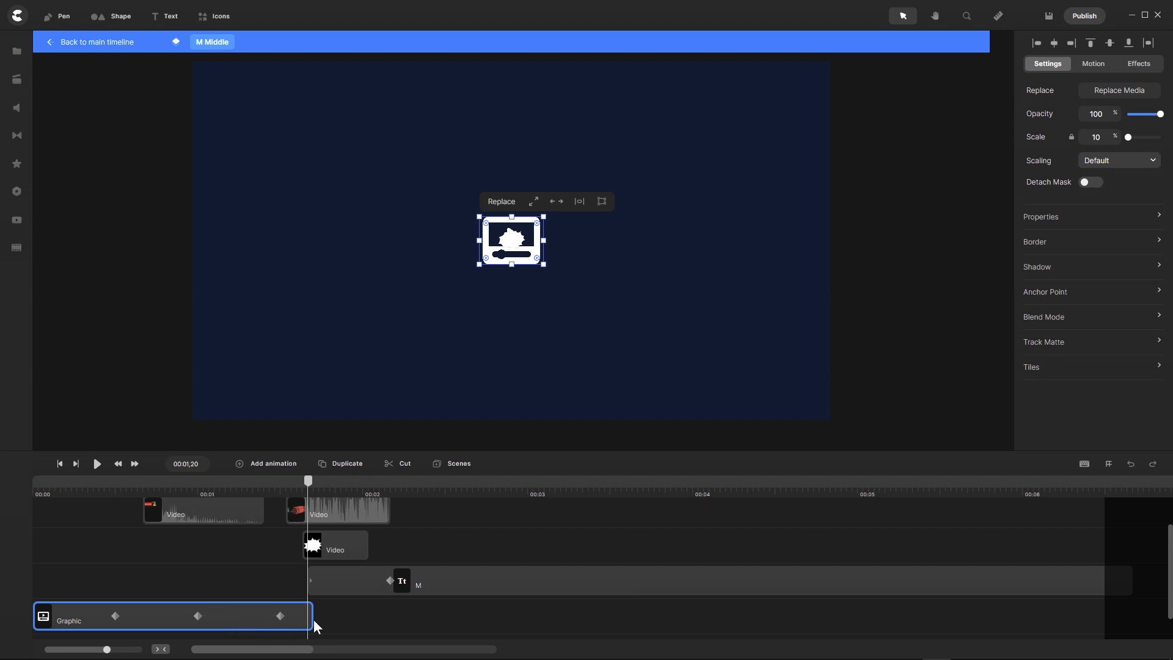
# - Delay the Graphic layer's three keyframes by five frames, with the last at 00:01,20, and return to the main timeline
pyautogui.click(280, 616)
pyautogui.moveTo(234, 622); pyautogui.dragTo(262, 622)
pyautogui.click(262, 622)
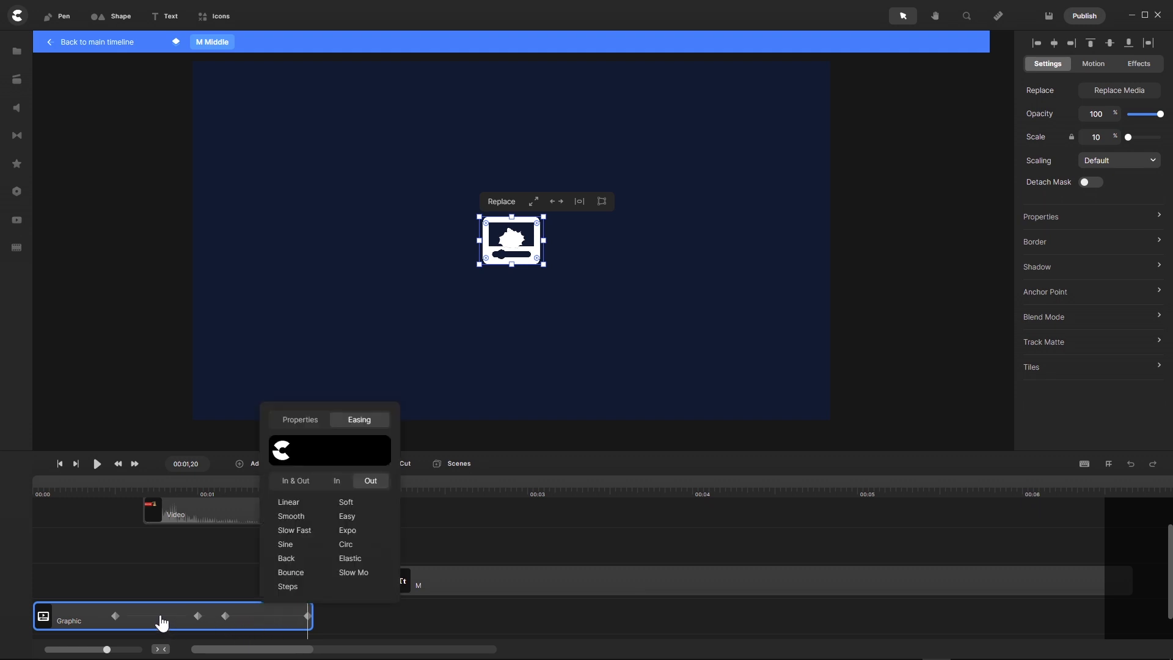
pyautogui.moveTo(160, 622); pyautogui.dragTo(191, 623)
pyautogui.click(90, 563)
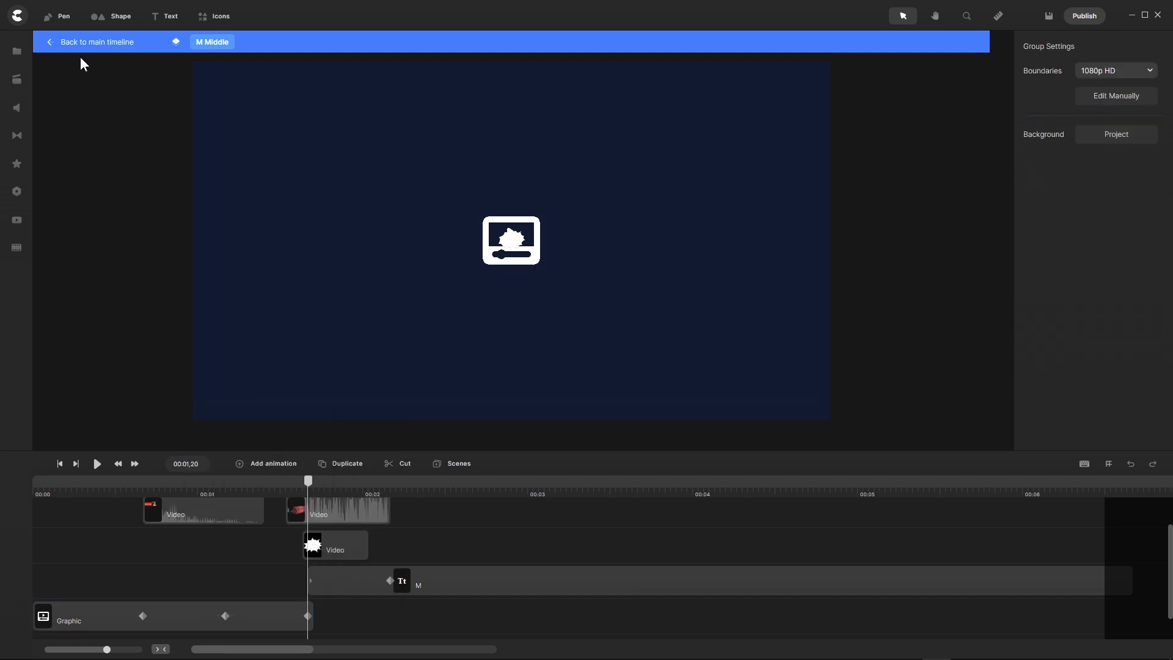
pyautogui.click(101, 42)
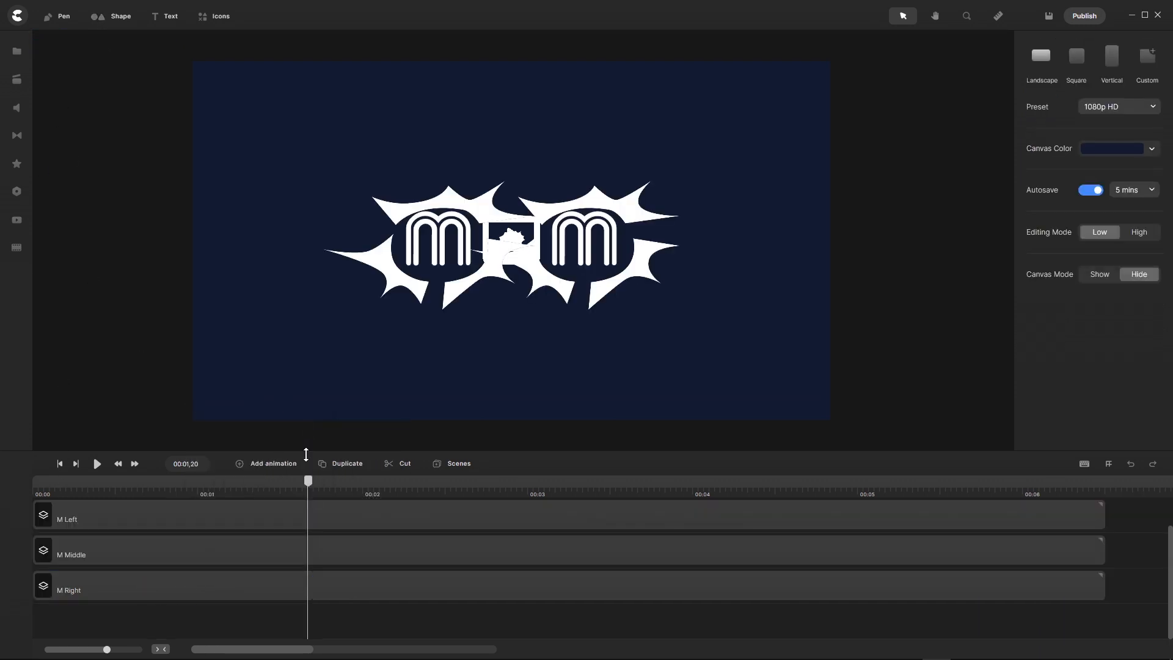
# - Play the main timeline from the start to check the delayed M Middle animation
pyautogui.moveTo(308, 484); pyautogui.dragTo(20, 481)
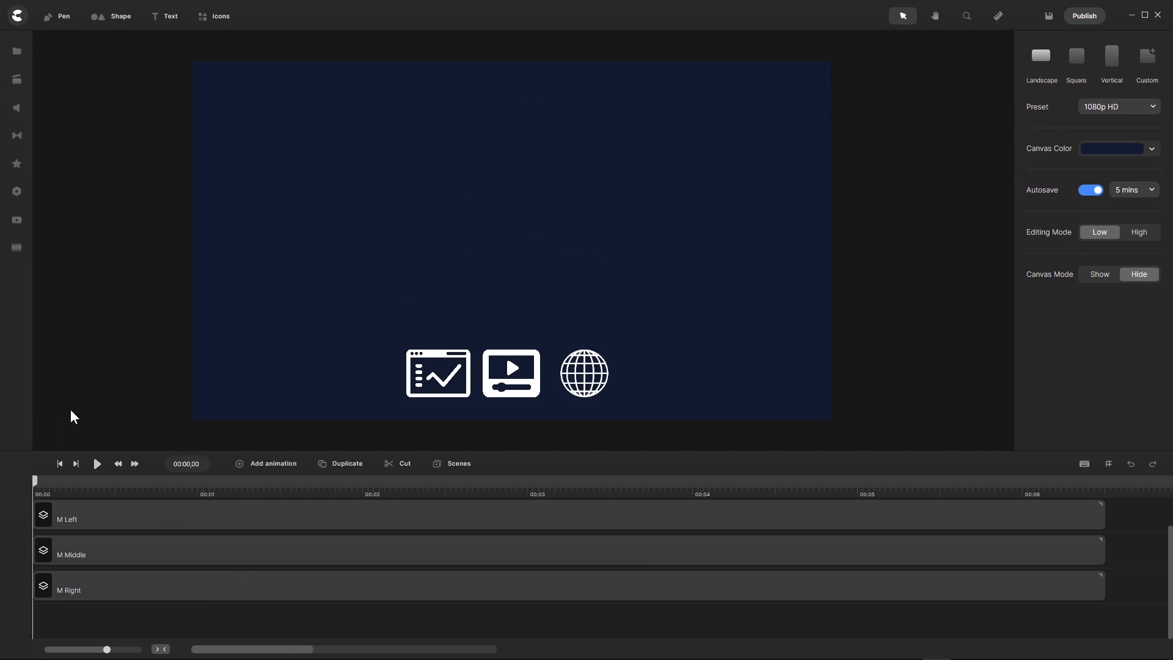
pyautogui.click(97, 464)
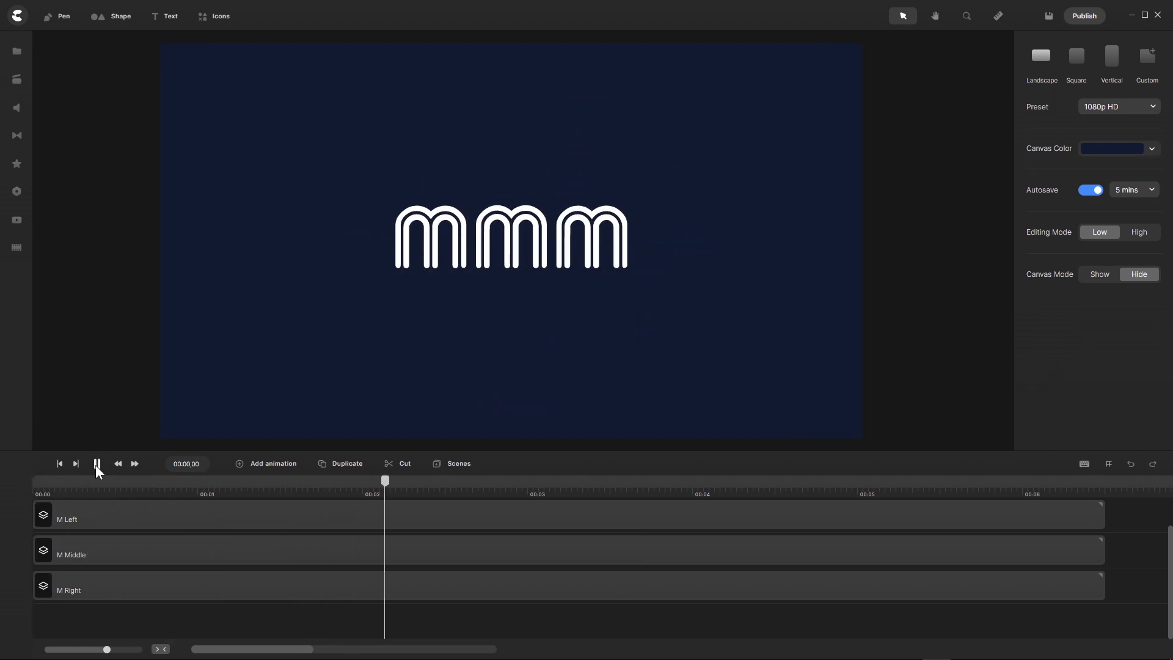
pyautogui.click(97, 465)
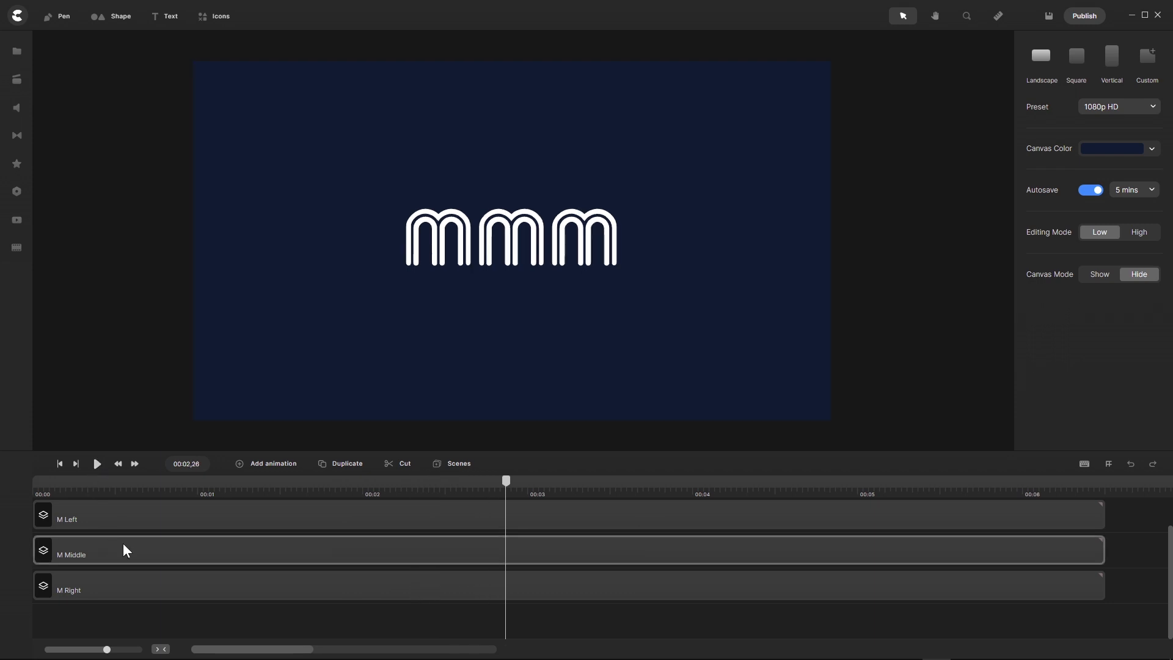
# - Open the M Right group and shift all its layers together so the Graphic layer starts at 00:00,10
pyautogui.moveTo(506, 482); pyautogui.dragTo(42, 505)
pyautogui.click(87, 583)
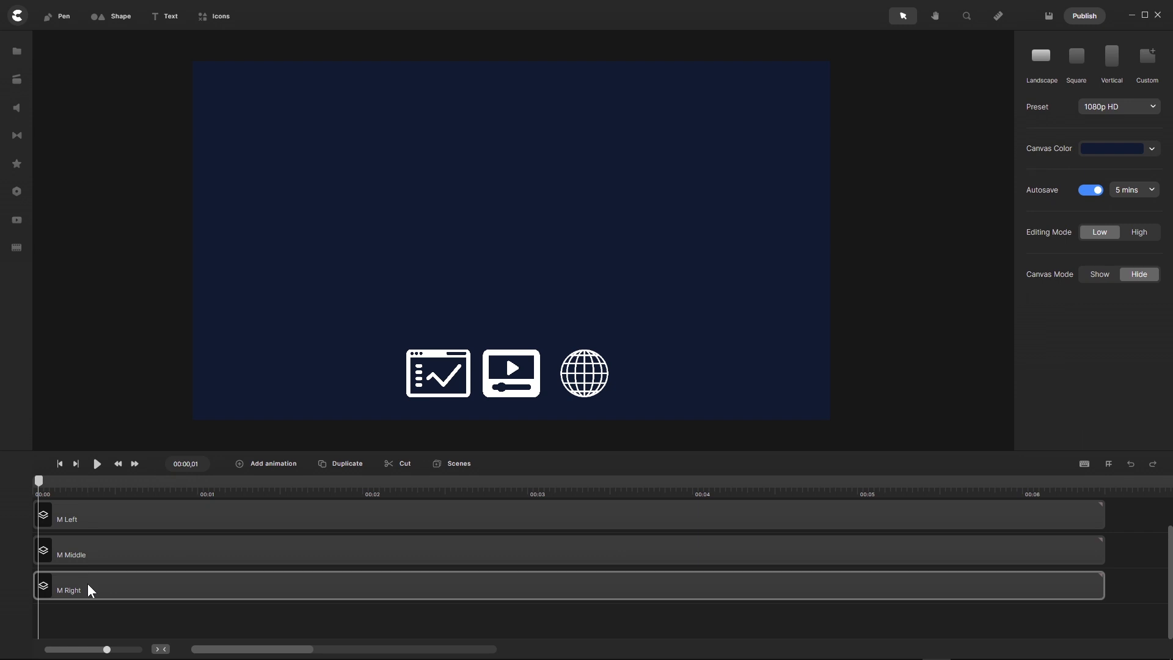
pyautogui.moveTo(39, 484); pyautogui.dragTo(88, 487)
pyautogui.click(116, 584)
pyautogui.doubleClick(115, 581)
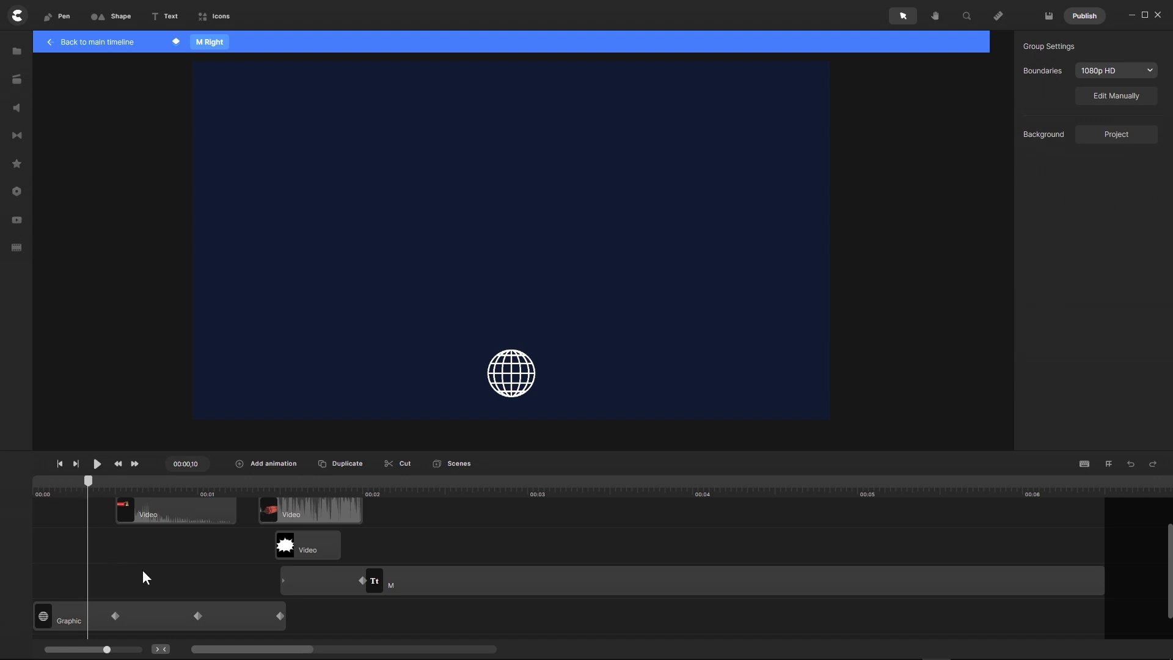
pyautogui.moveTo(401, 508); pyautogui.dragTo(162, 628)
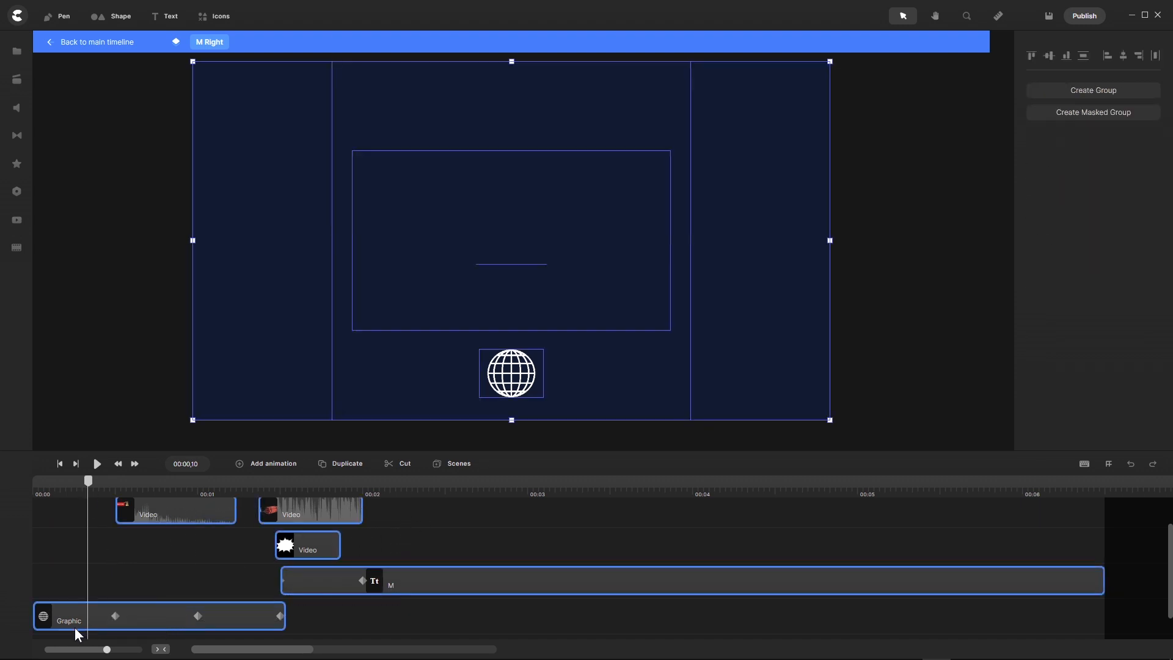
pyautogui.moveTo(59, 619); pyautogui.dragTo(114, 618)
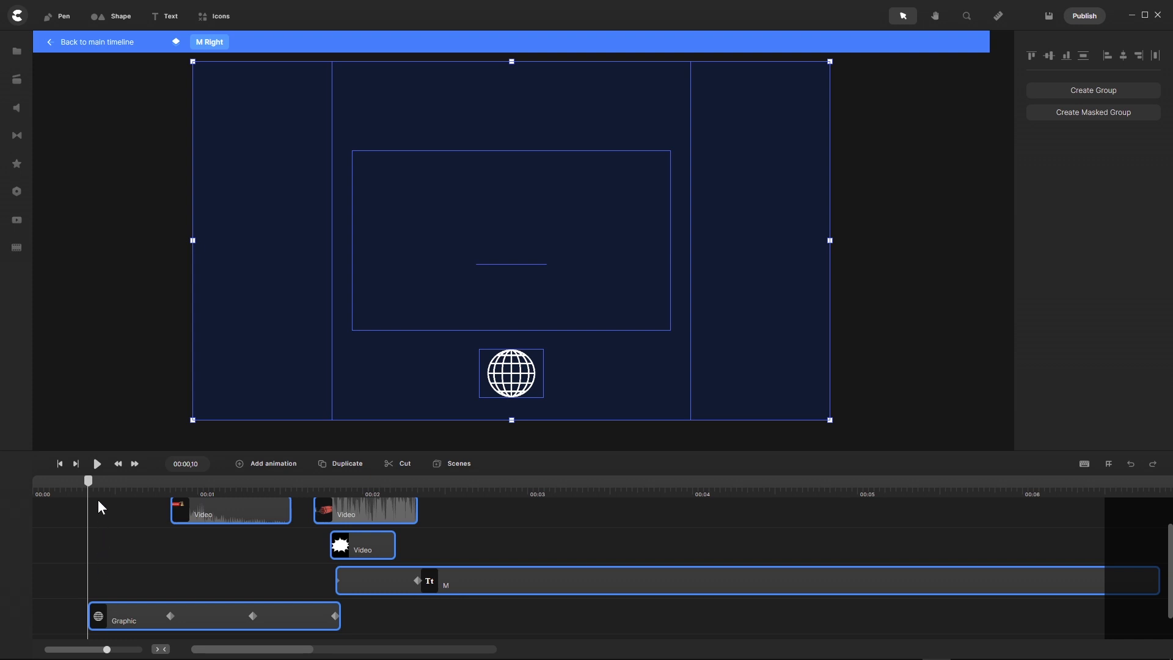
# - Mark 00:01,25 with the playhead and extend the start of M Right's Graphic layer back to the beginning of the timeline
pyautogui.moveTo(89, 499); pyautogui.dragTo(336, 509)
pyautogui.click(335, 510)
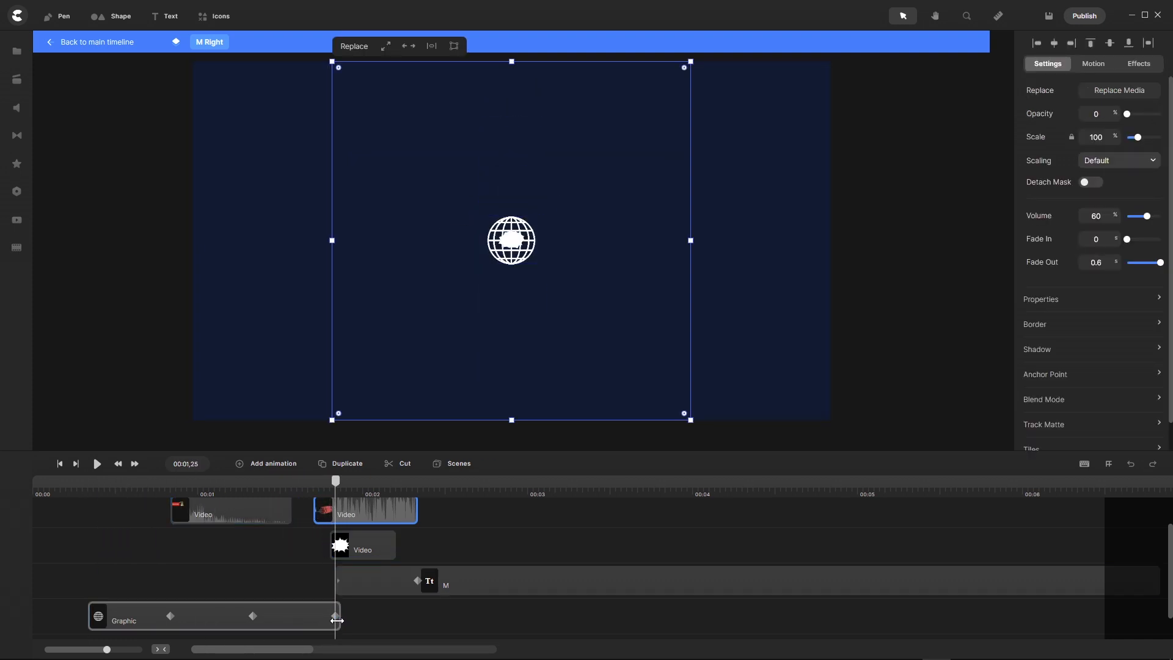
pyautogui.moveTo(89, 621); pyautogui.dragTo(14, 622)
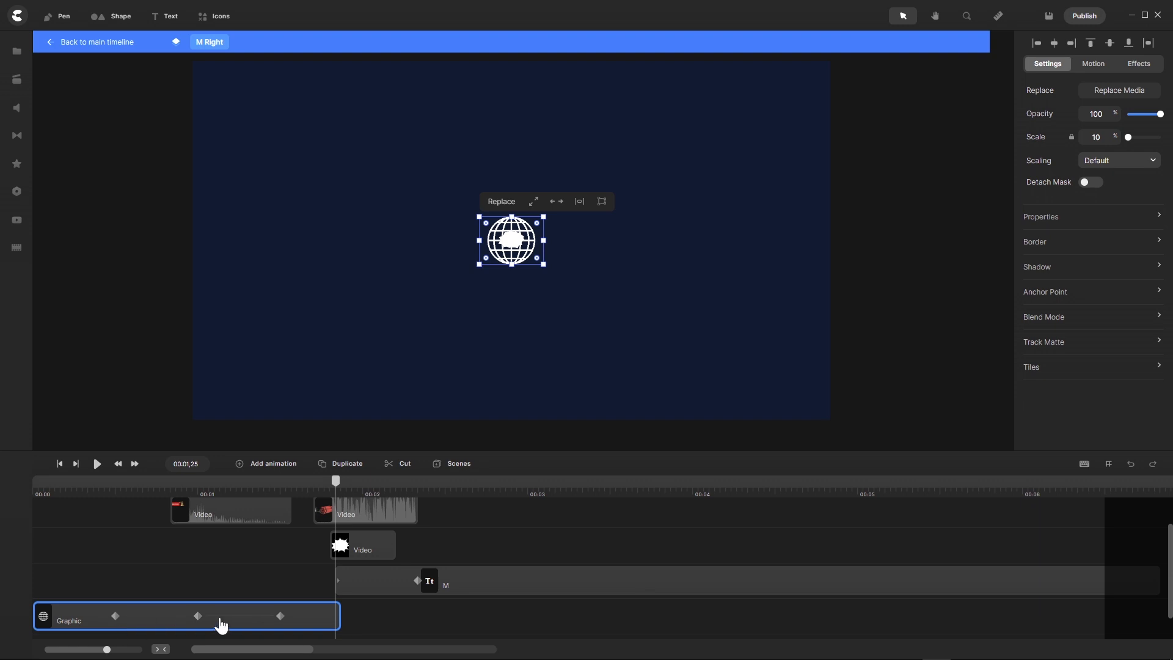
# - Delay the three Graphic keyframes in M Right by ten frames, with the last at 00:01,25, and return to the main timeline
pyautogui.click(281, 616)
pyautogui.moveTo(239, 621); pyautogui.dragTo(294, 626)
pyautogui.moveTo(163, 619); pyautogui.dragTo(208, 624)
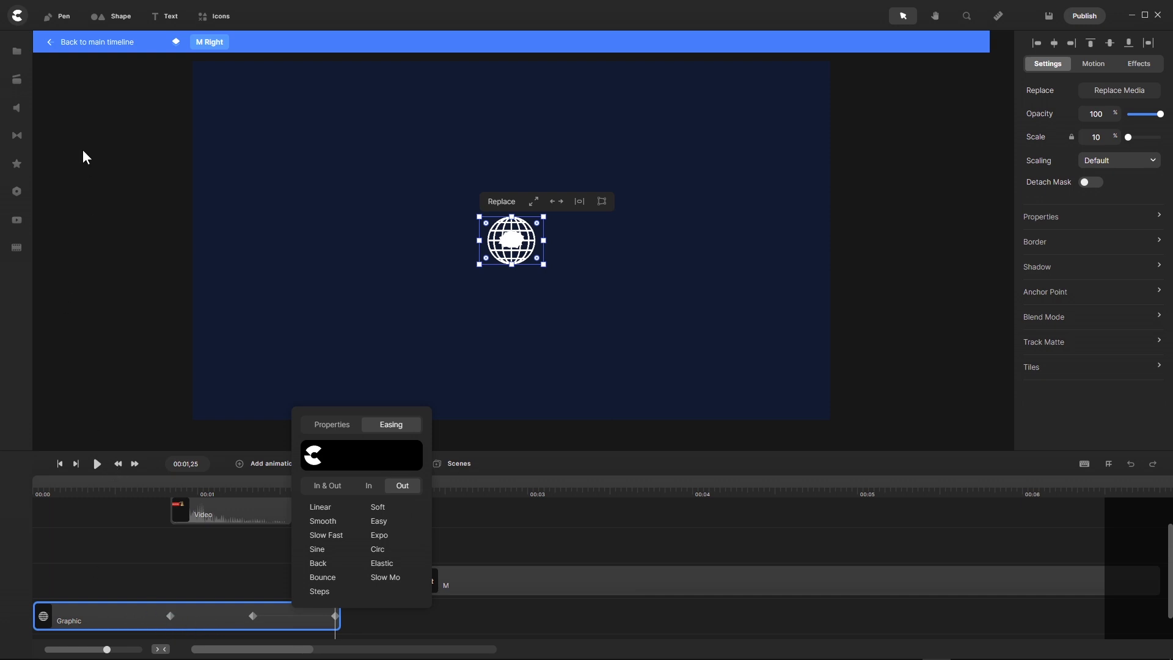
pyautogui.click(86, 48)
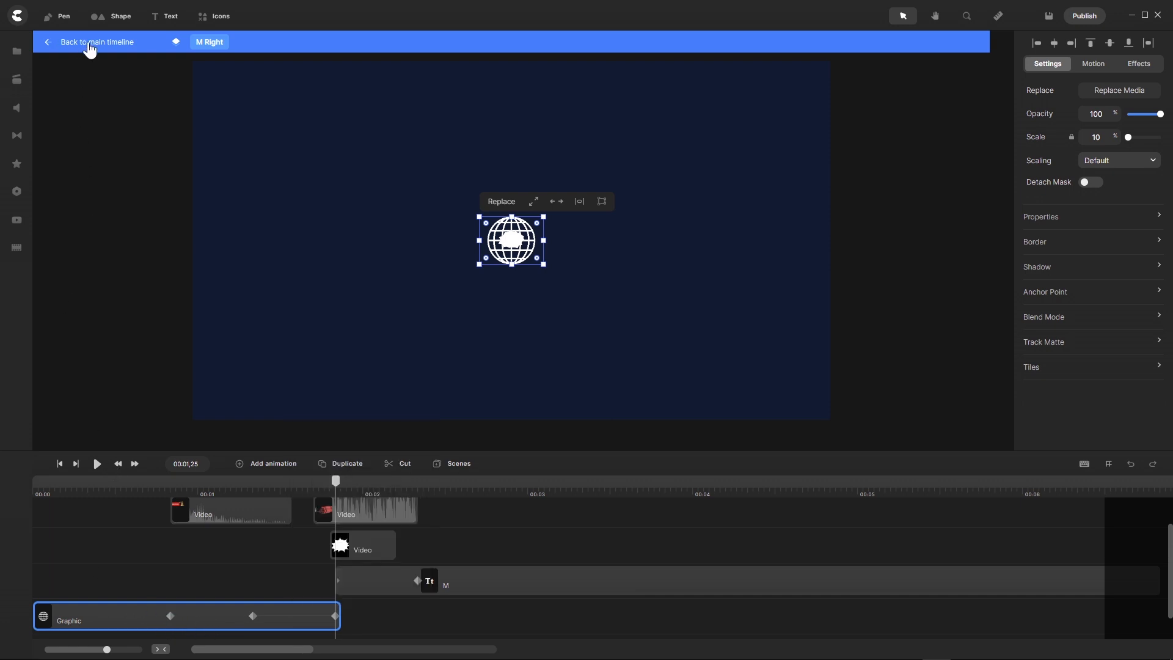
pyautogui.click(86, 47)
# - Play the main timeline from the start twice to check the staggered animation of all three M groups
pyautogui.click(59, 463)
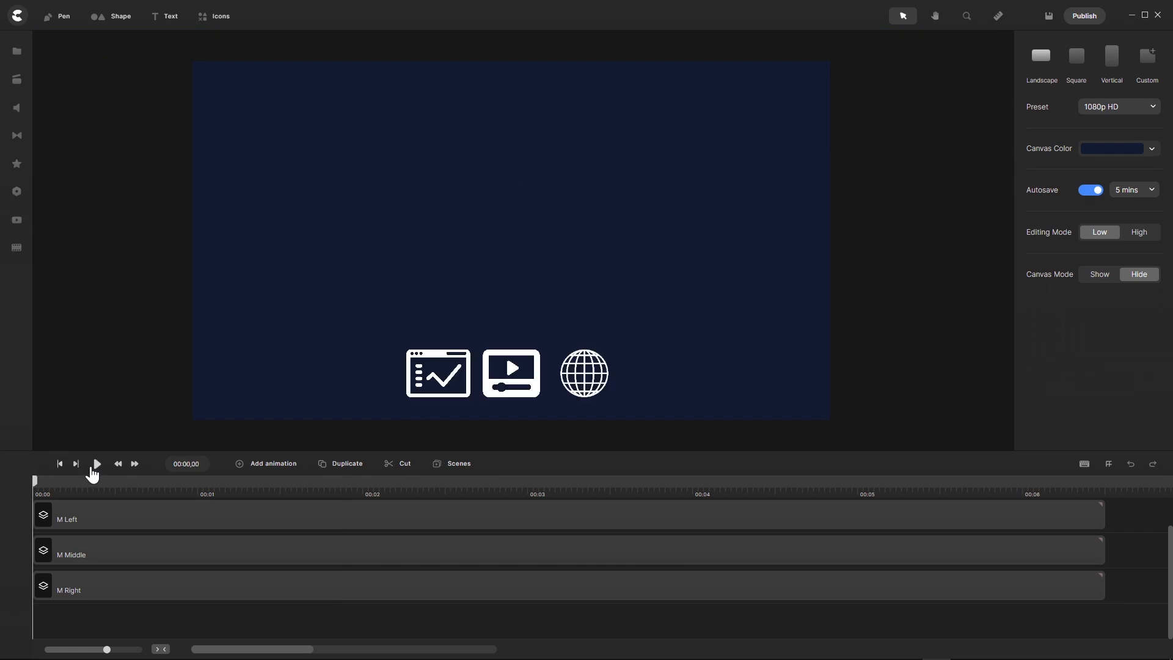
pyautogui.click(96, 463)
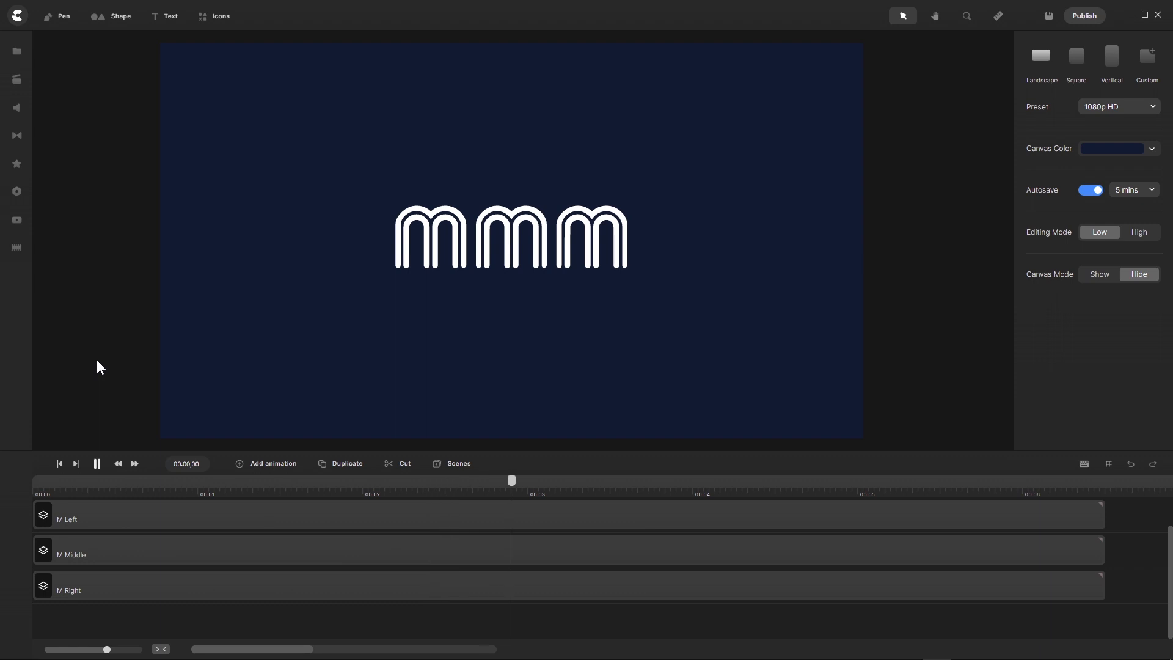
pyautogui.click(59, 463)
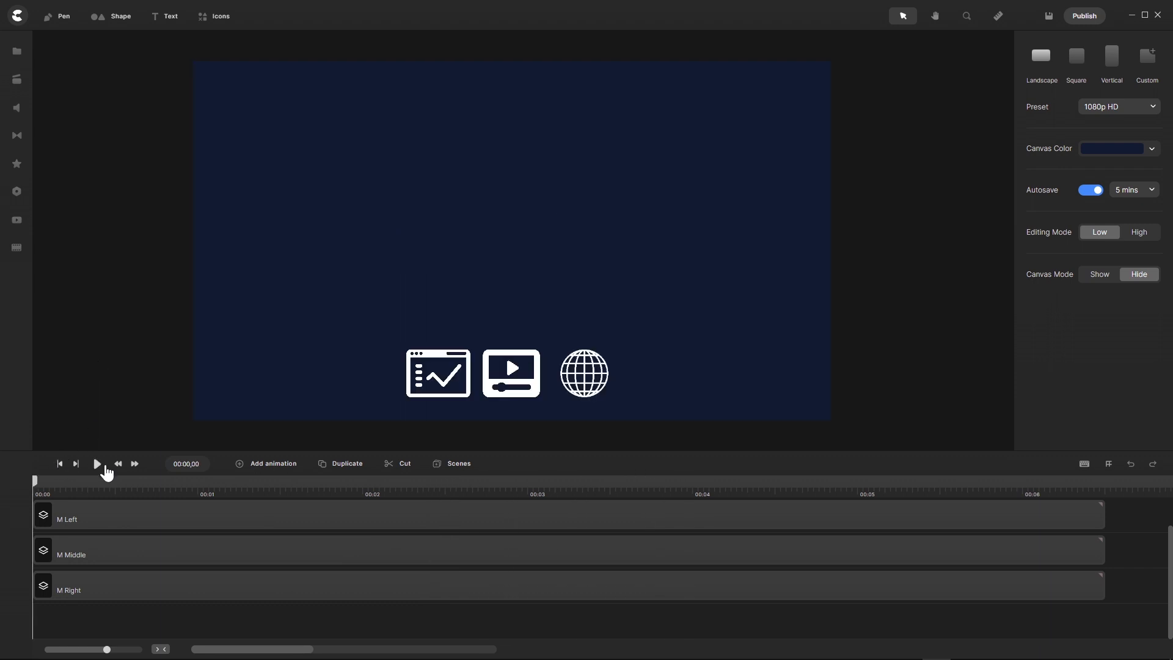
pyautogui.click(96, 463)
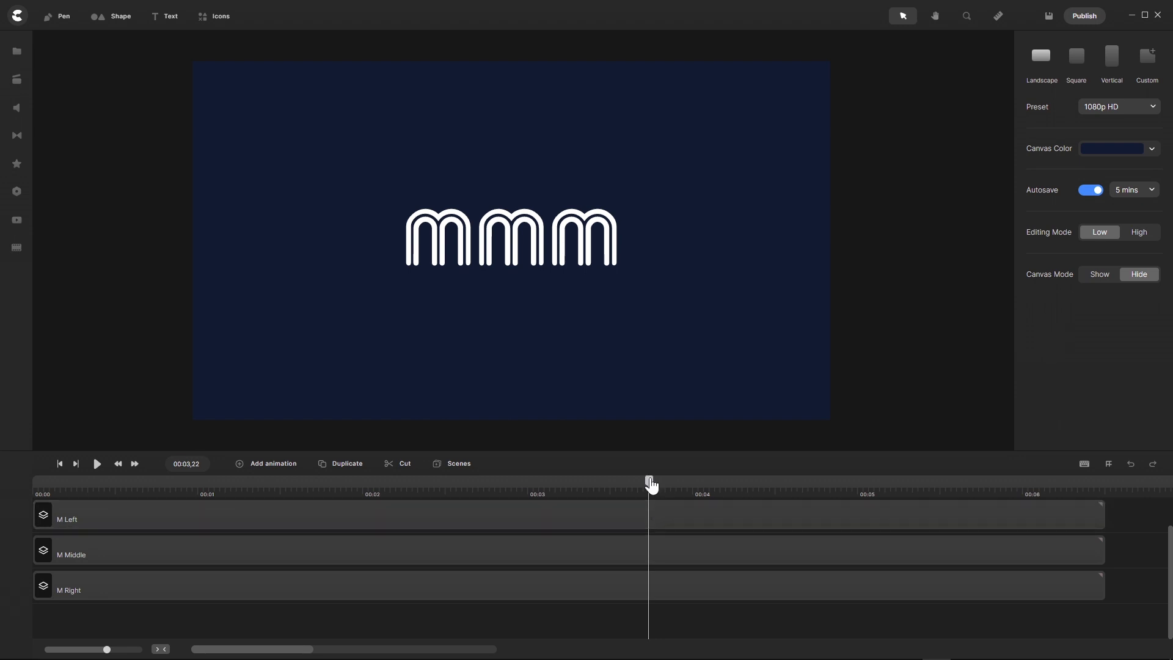
pyautogui.moveTo(649, 481); pyautogui.dragTo(453, 489)
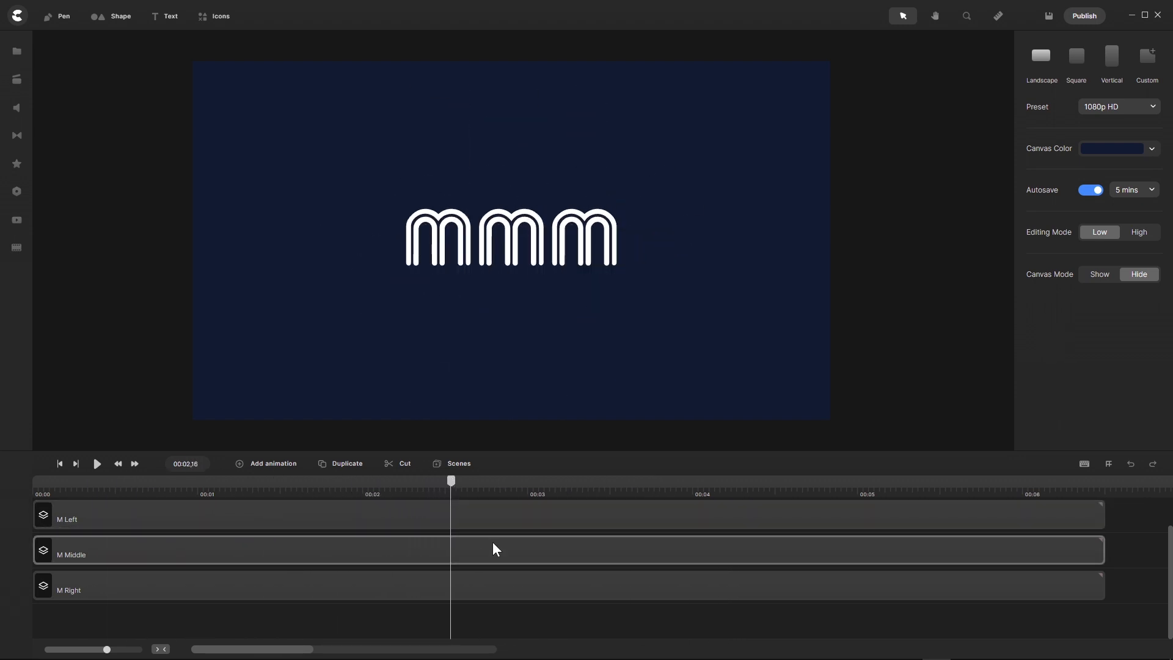
# - Save the project and view the saved scenes library
pyautogui.hotkey('ctrl', 's')
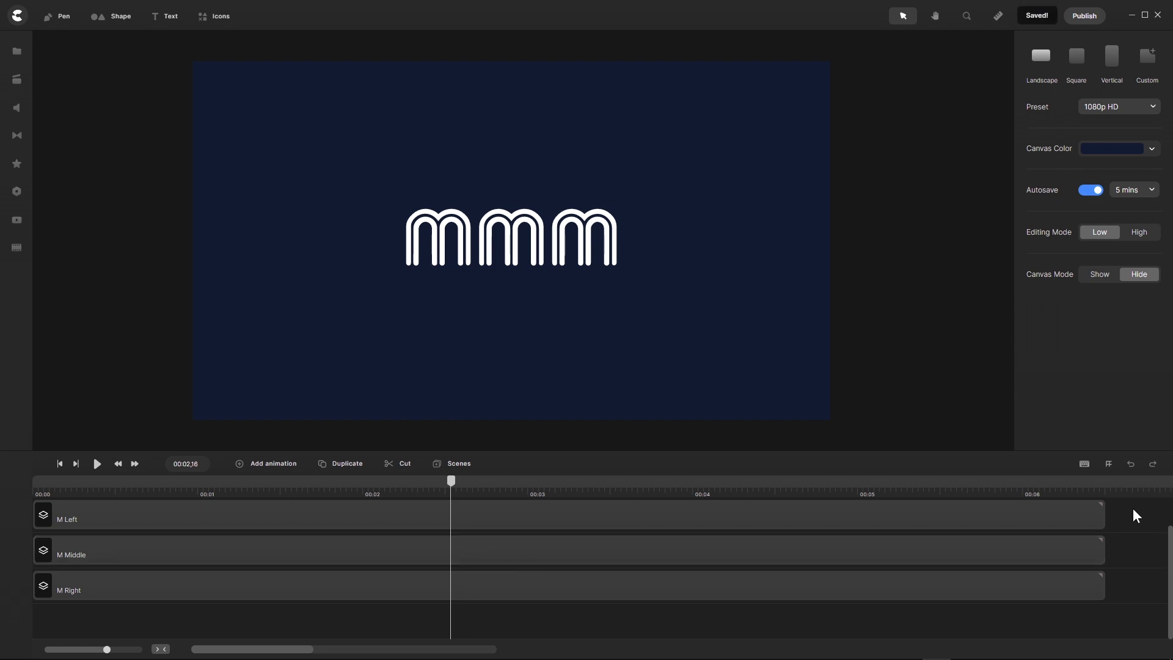
pyautogui.click(14, 225)
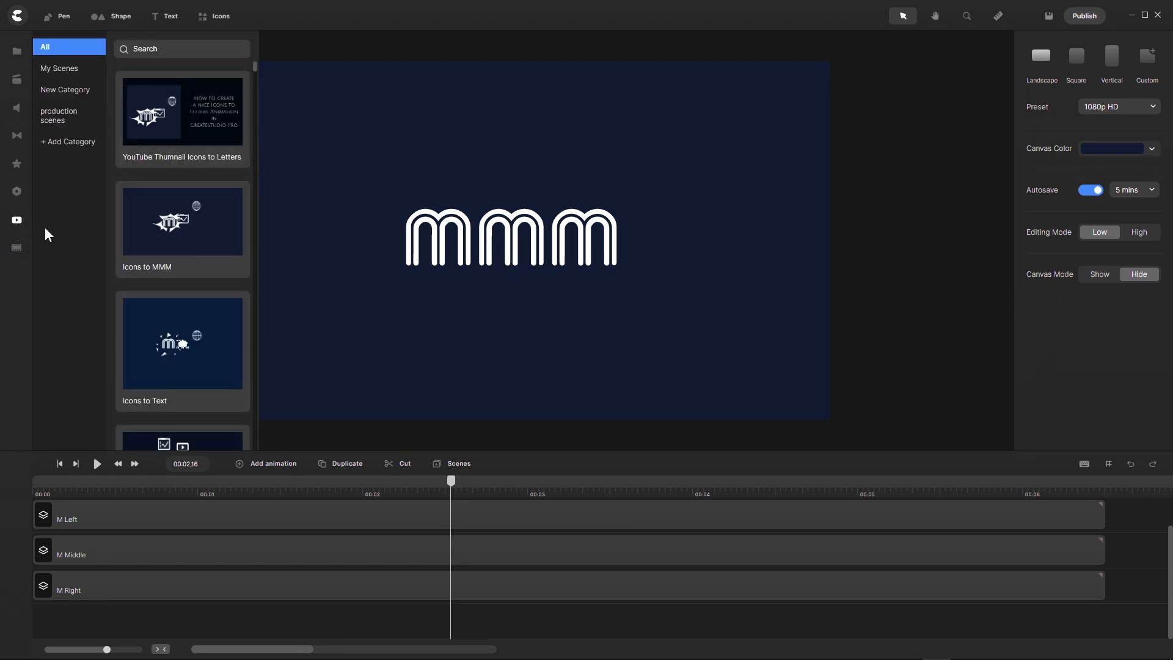
pyautogui.click(17, 223)
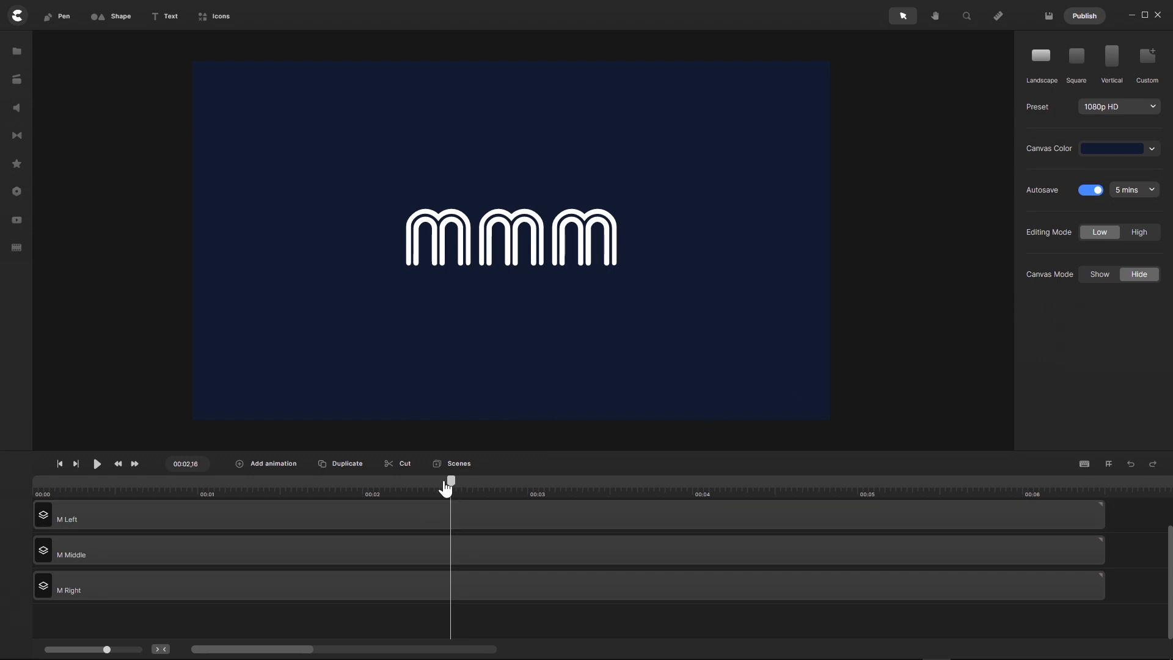
# - Add the MMM Logo image from the global media files to the canvas at 00:02,10
pyautogui.moveTo(451, 481); pyautogui.dragTo(419, 491)
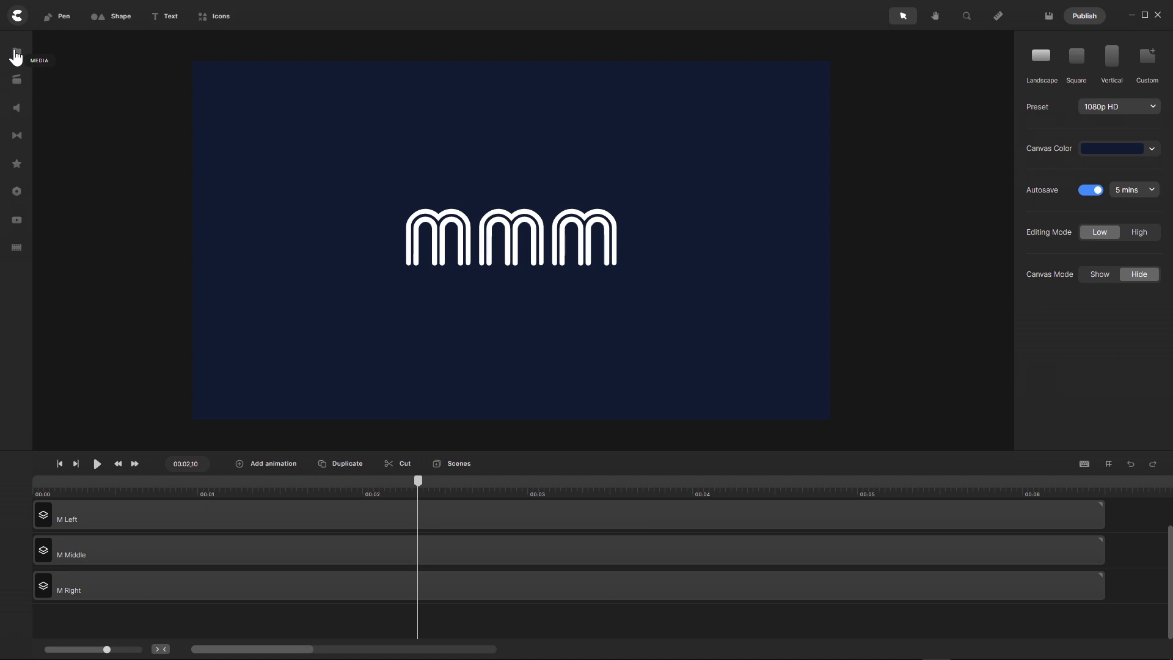
pyautogui.click(15, 52)
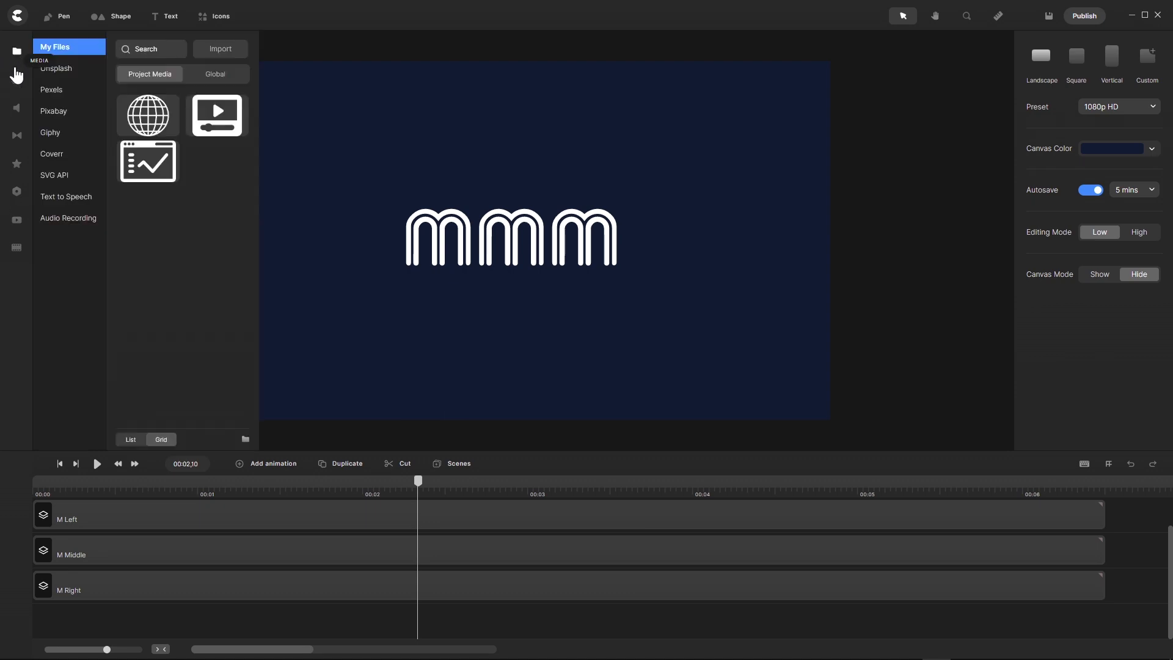
pyautogui.click(215, 74)
pyautogui.scroll(-3, 202, 269)
pyautogui.scroll(-15, 205, 278)
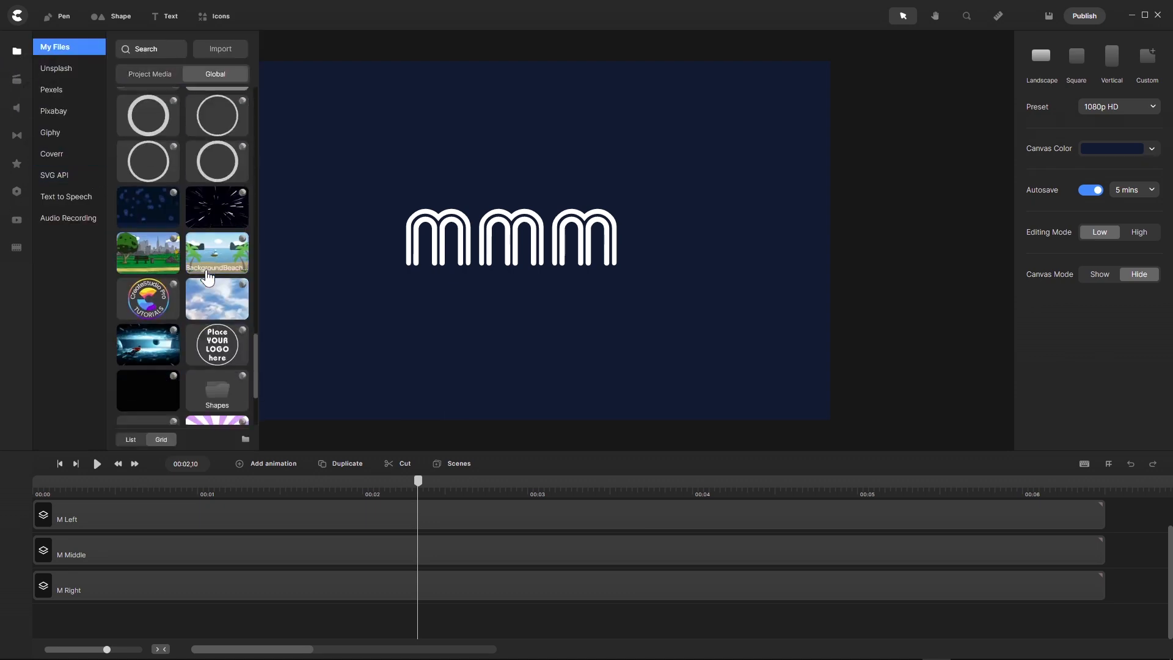
pyautogui.moveTo(215, 408); pyautogui.dragTo(531, 275)
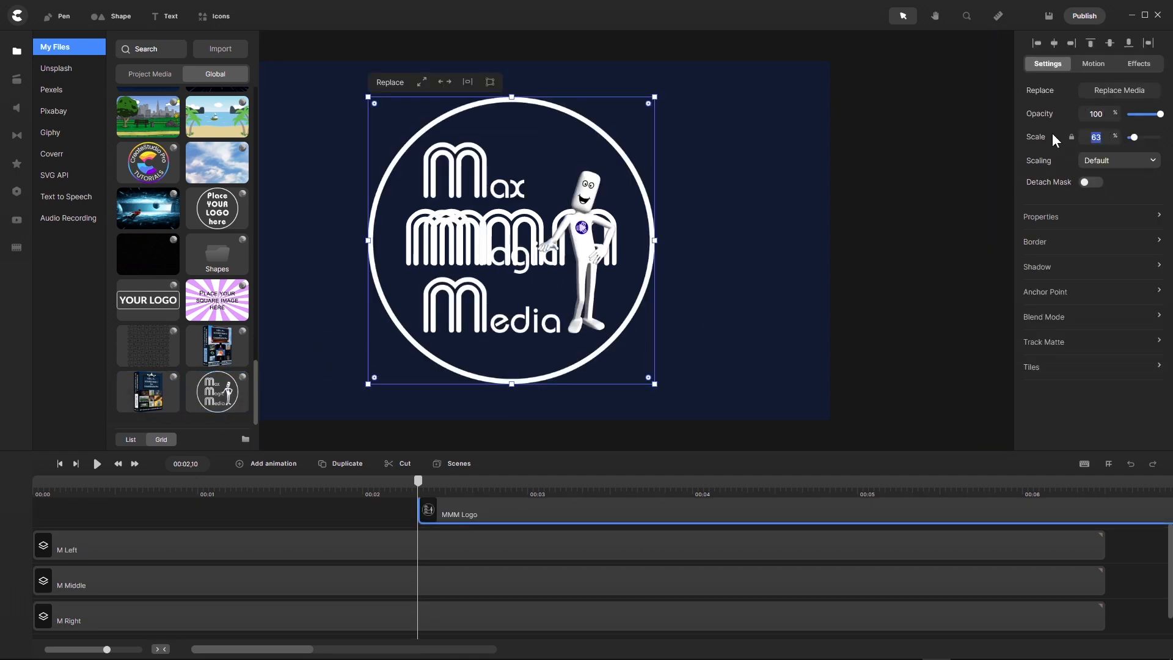
# - Set the MMM Logo's scale to 50% and move its layer below M Right, keeping the playhead at 00:02,10
pyautogui.write('50')
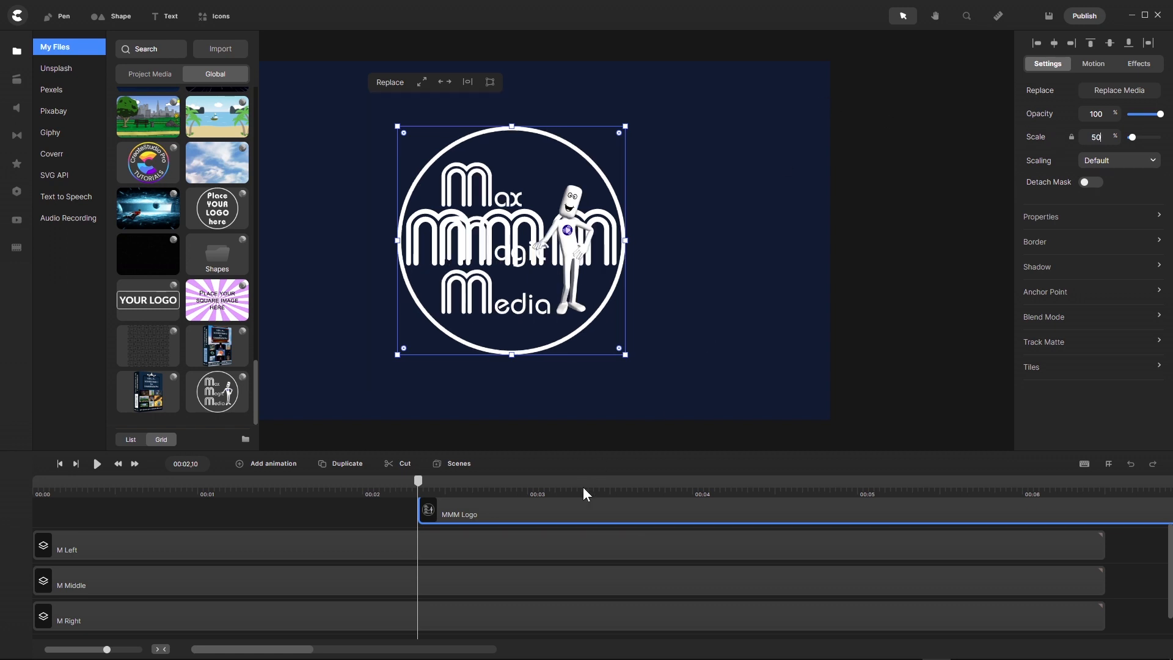
pyautogui.scroll(2, 552, 505)
pyautogui.moveTo(511, 519); pyautogui.dragTo(511, 610)
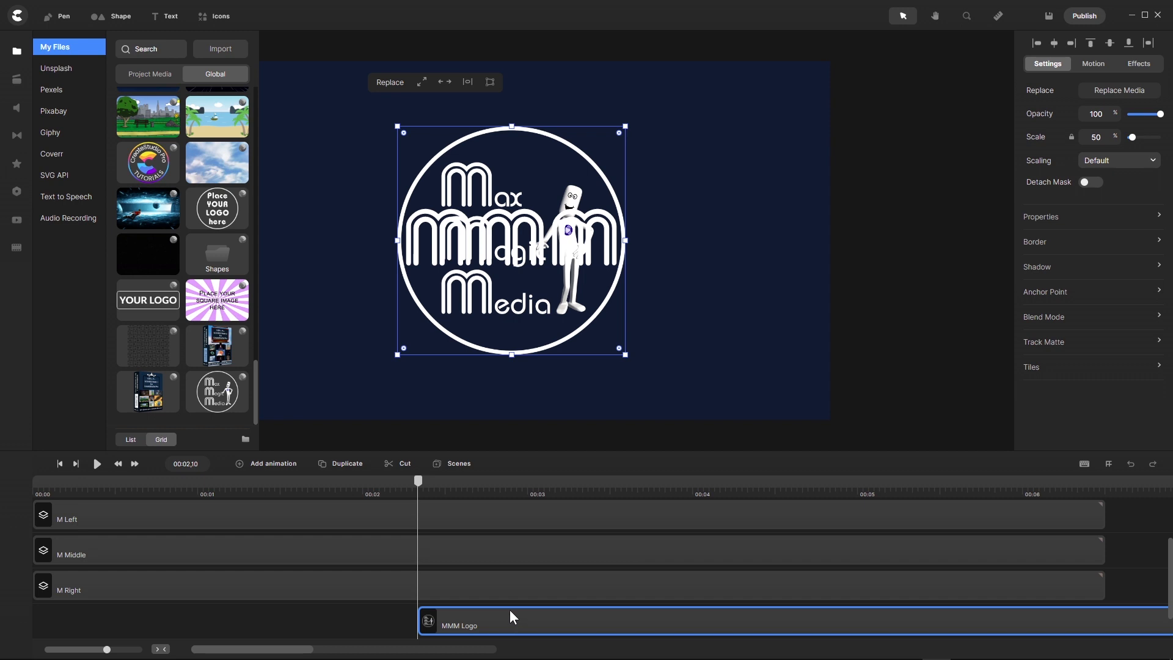
pyautogui.moveTo(419, 484)
pyautogui.mouseDown()
pyautogui.moveTo(317, 502)
pyautogui.moveTo(420, 500)
pyautogui.mouseUp()
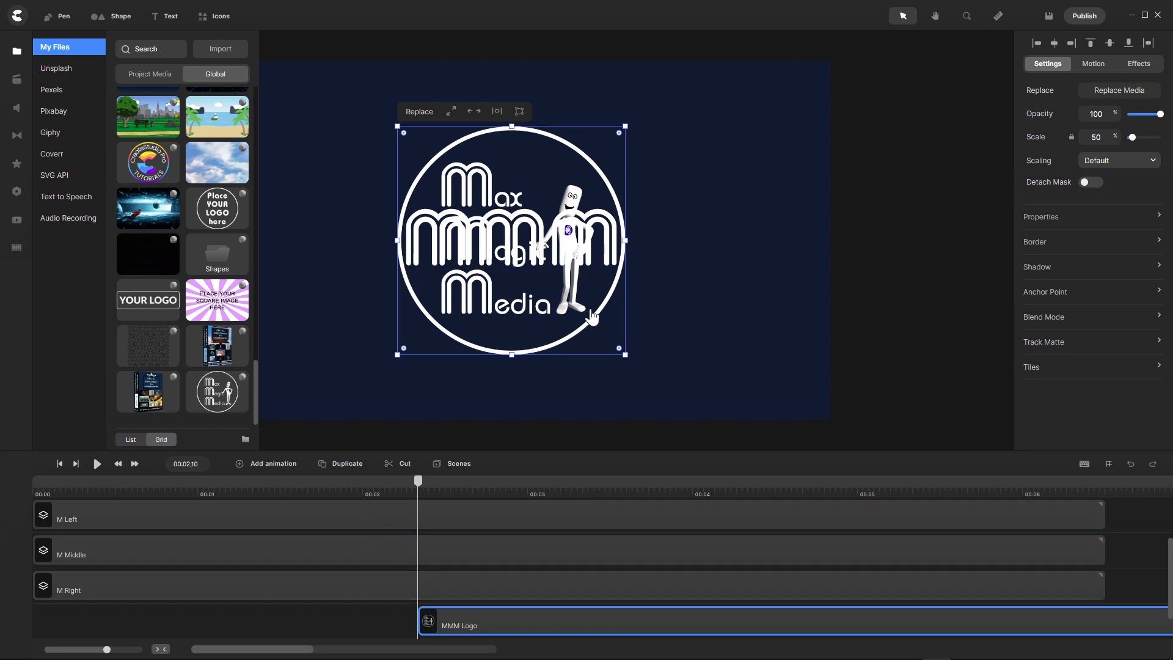
# - Add a Position and Scale animation to M Left at 00:02,10 with Soft In & Out easing
pyautogui.click(423, 516)
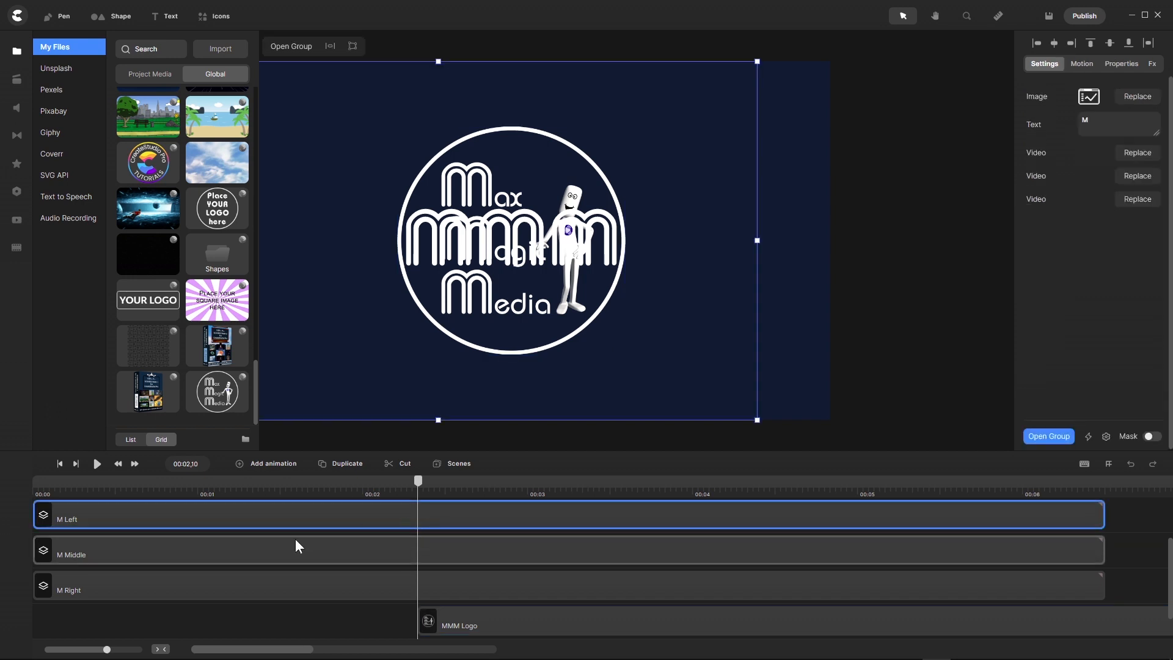
pyautogui.click(241, 467)
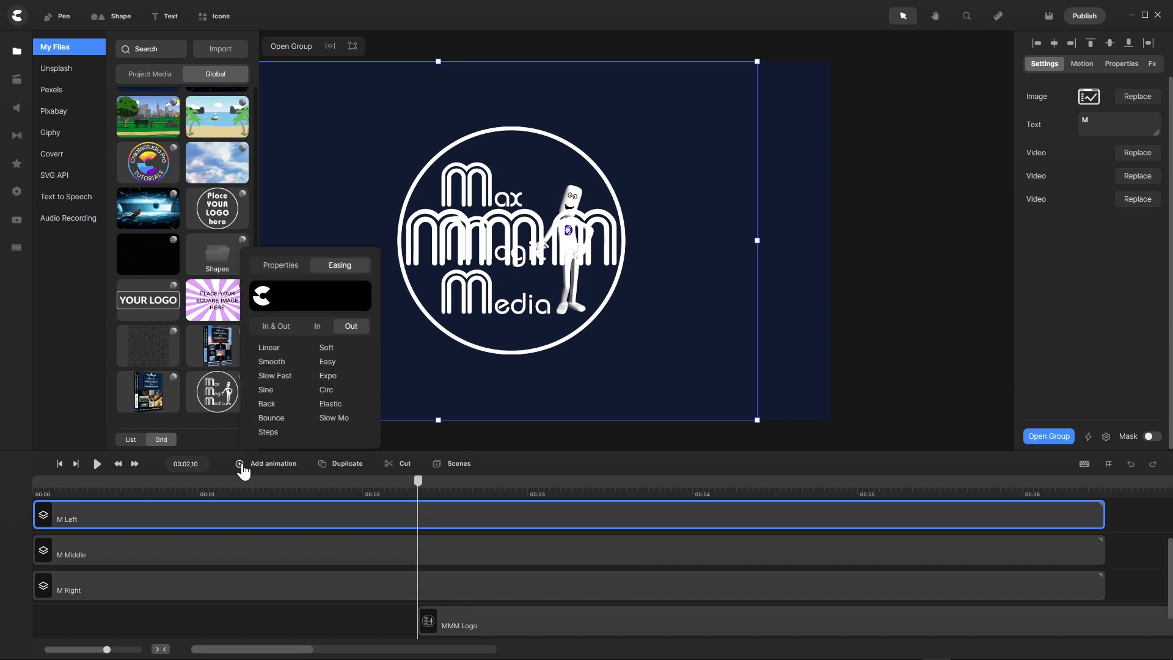
pyautogui.click(274, 328)
pyautogui.click(335, 351)
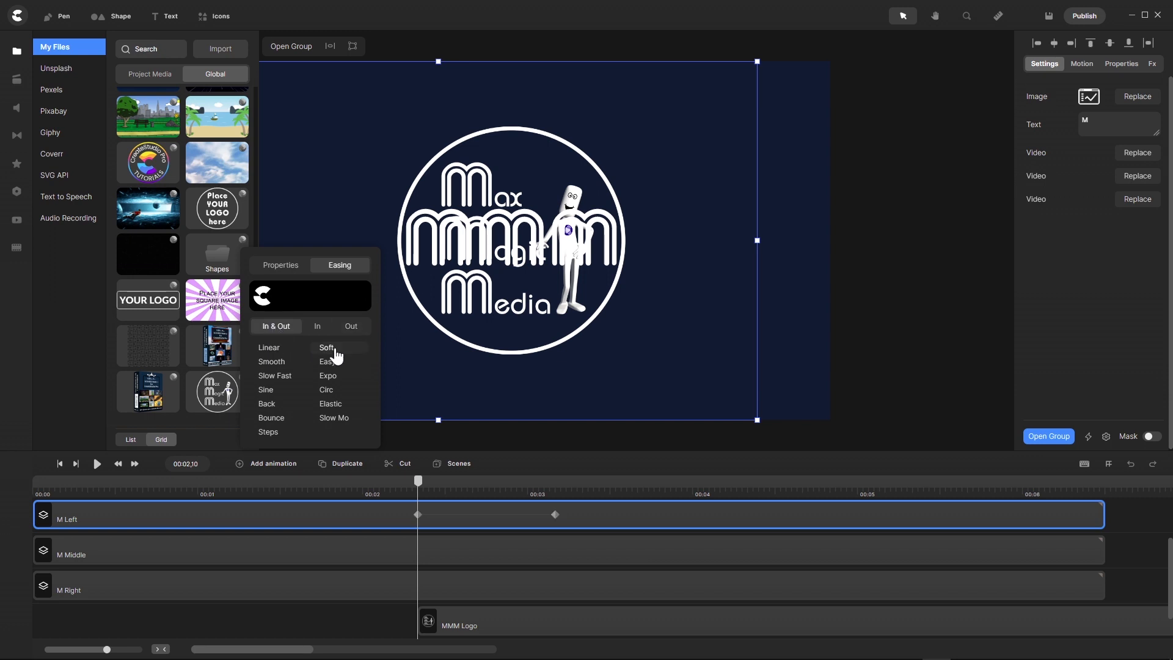
pyautogui.click(284, 267)
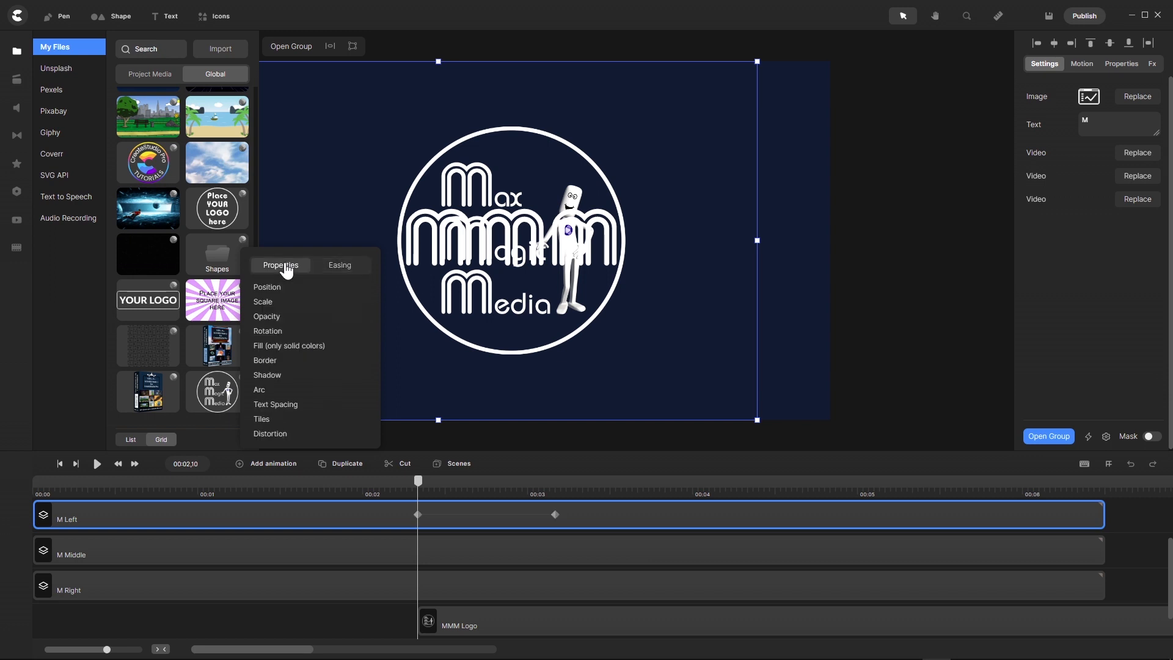
pyautogui.click(285, 288)
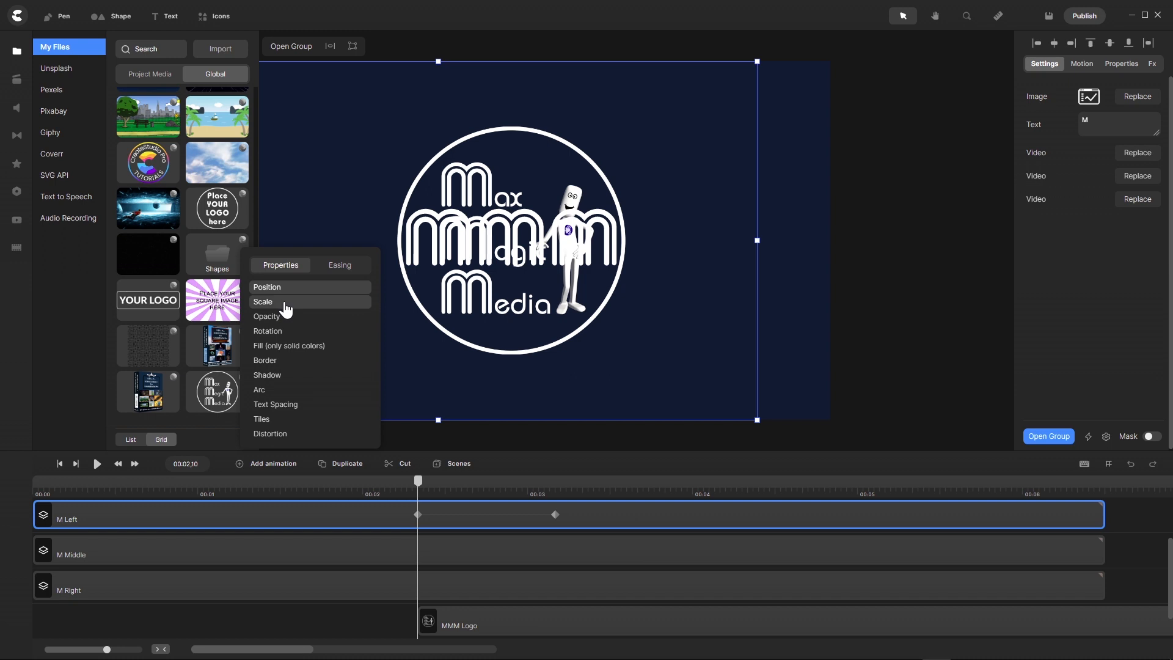
# - Add a Position and Scale animation to M Middle at 00:02,10 with Soft In & Out easing
pyautogui.click(428, 551)
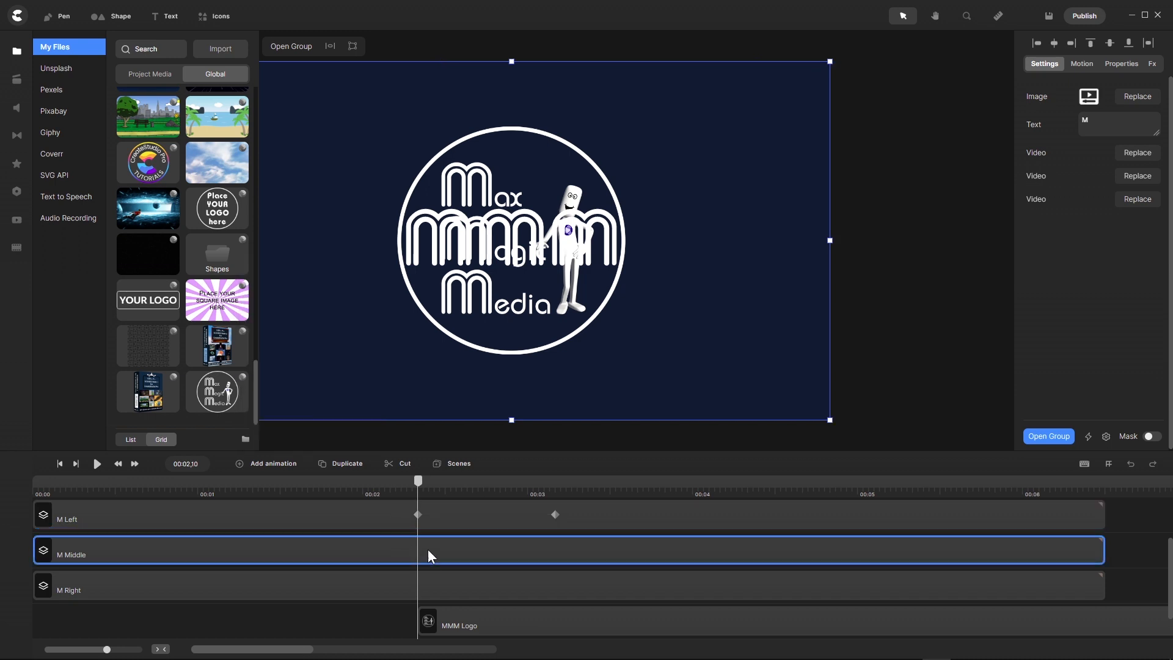
pyautogui.click(242, 464)
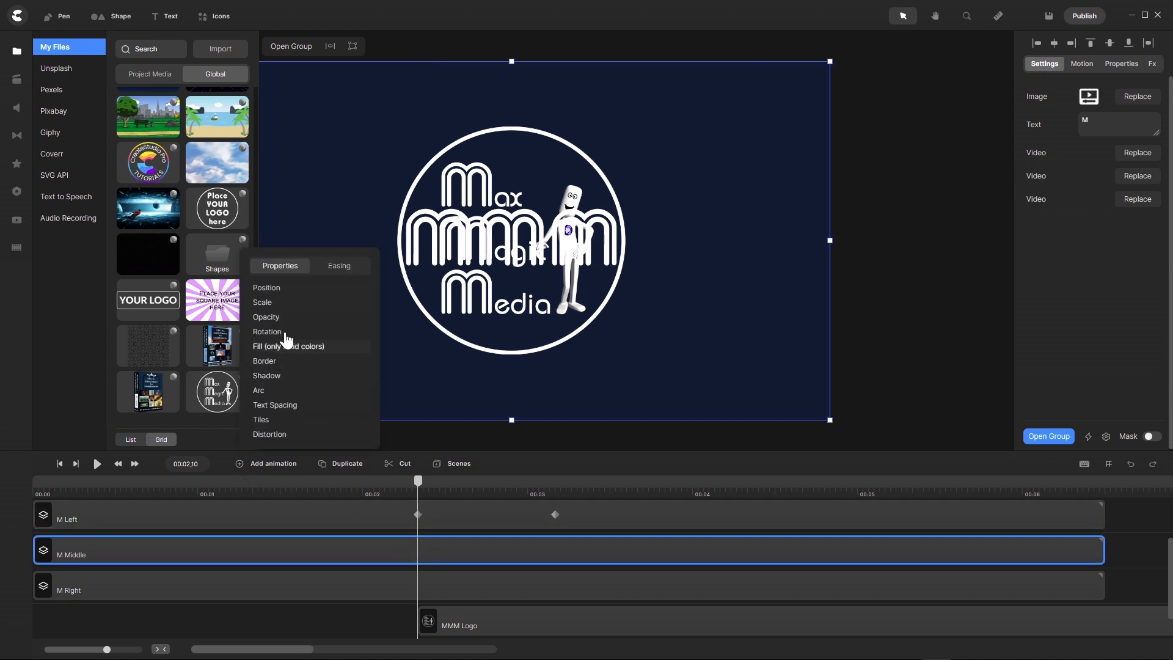
pyautogui.click(298, 288)
pyautogui.click(298, 302)
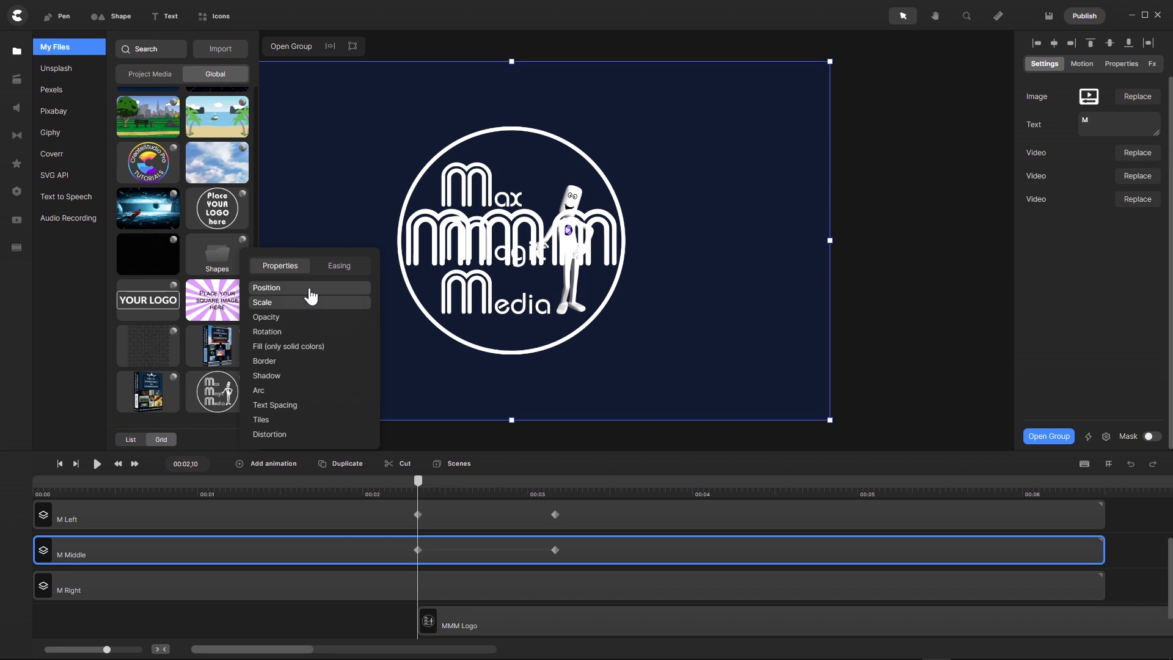
pyautogui.click(339, 266)
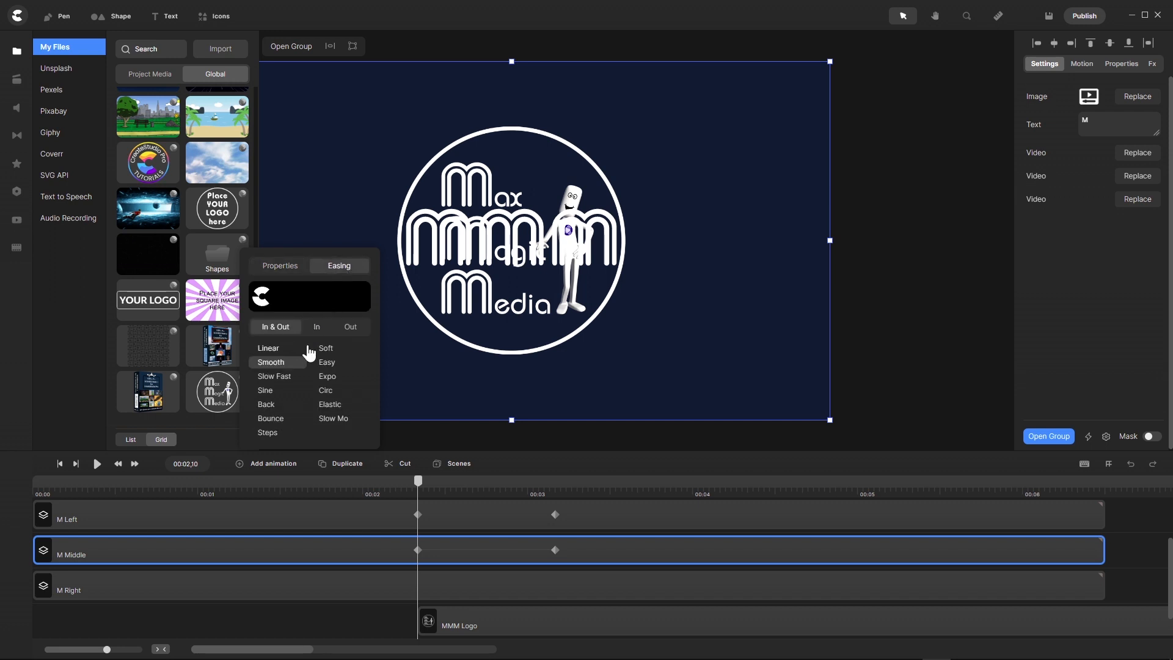
pyautogui.click(328, 349)
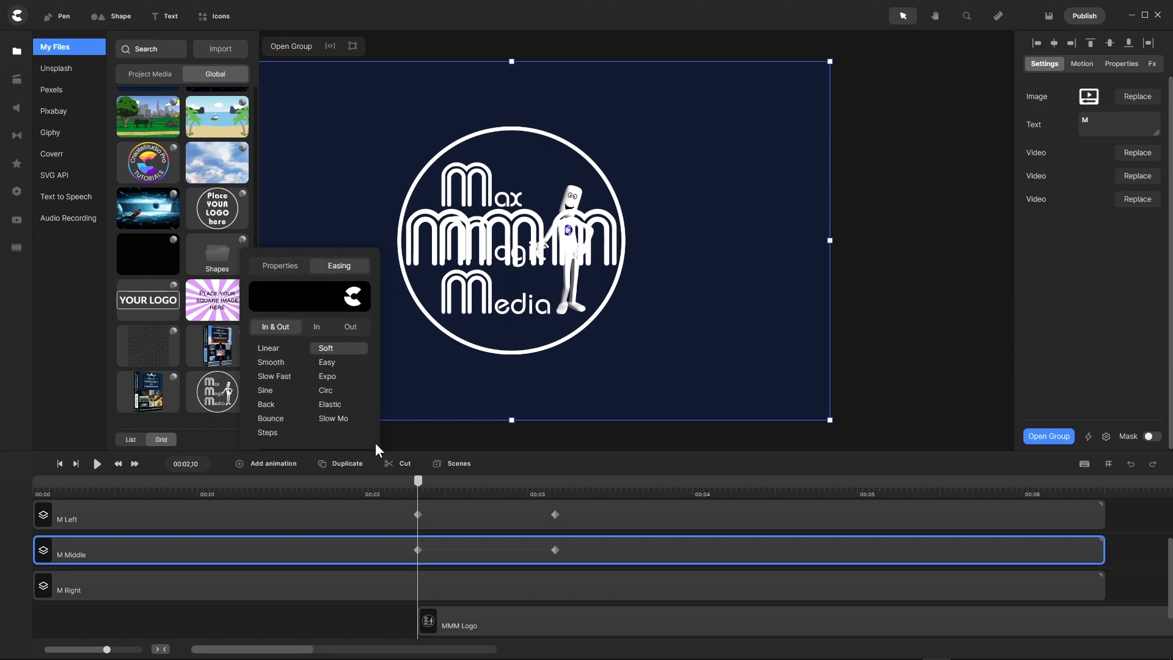
# - Add a Position and Scale animation to M Right at 00:02,10 with Soft In & Out easing
pyautogui.click(418, 516)
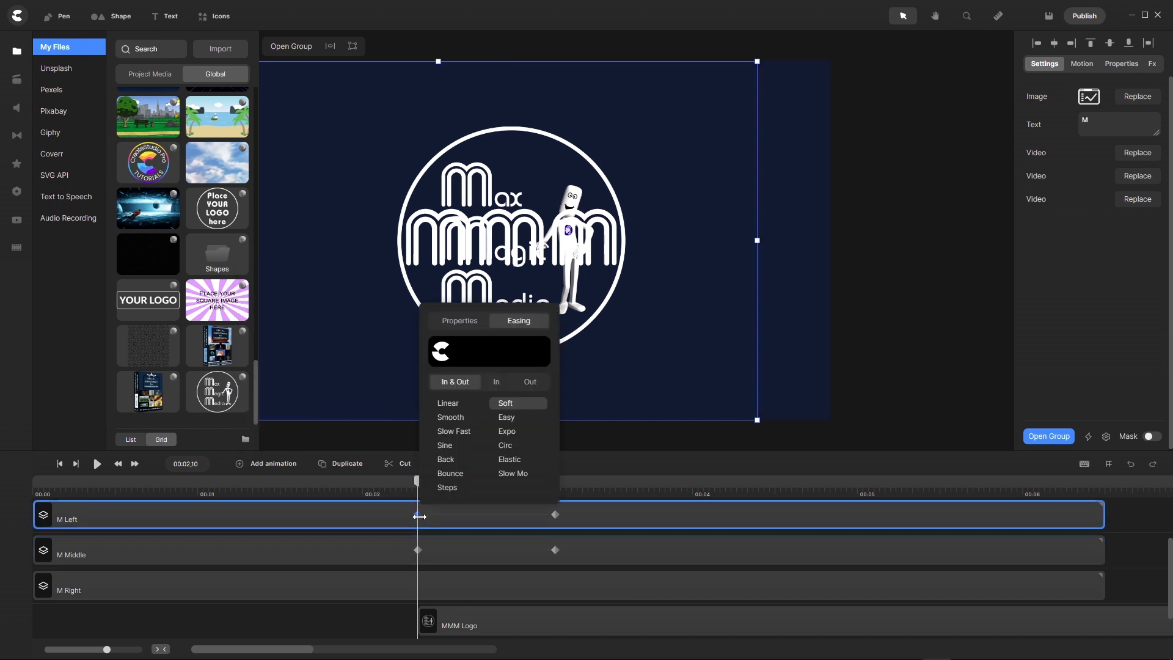
pyautogui.click(421, 586)
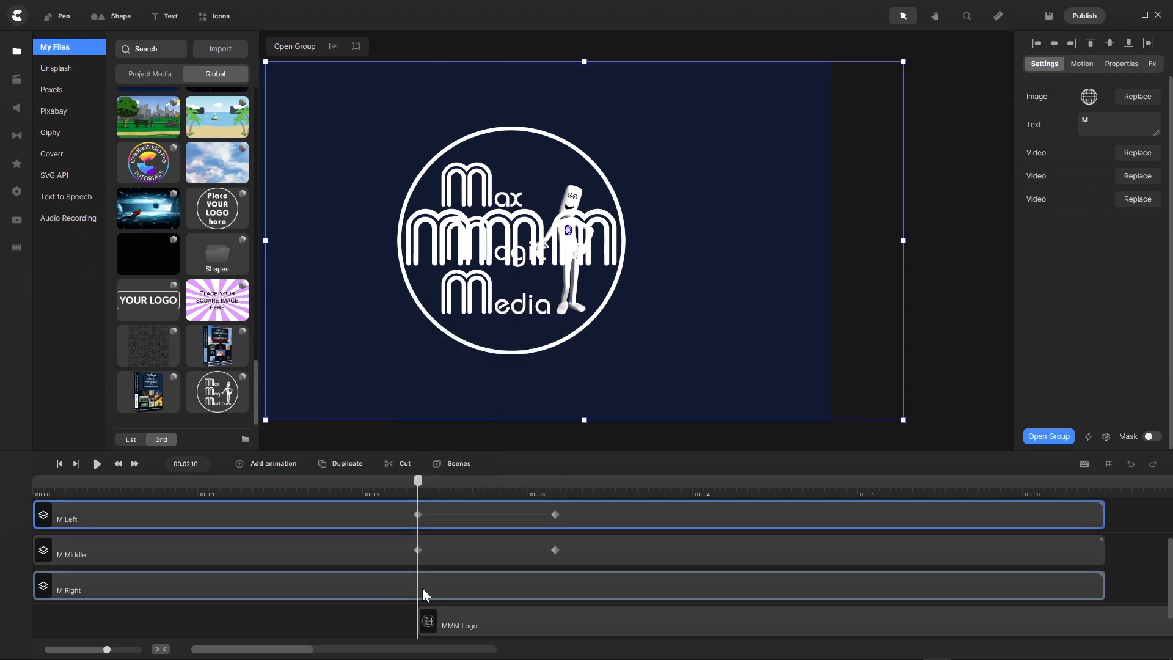
pyautogui.click(241, 468)
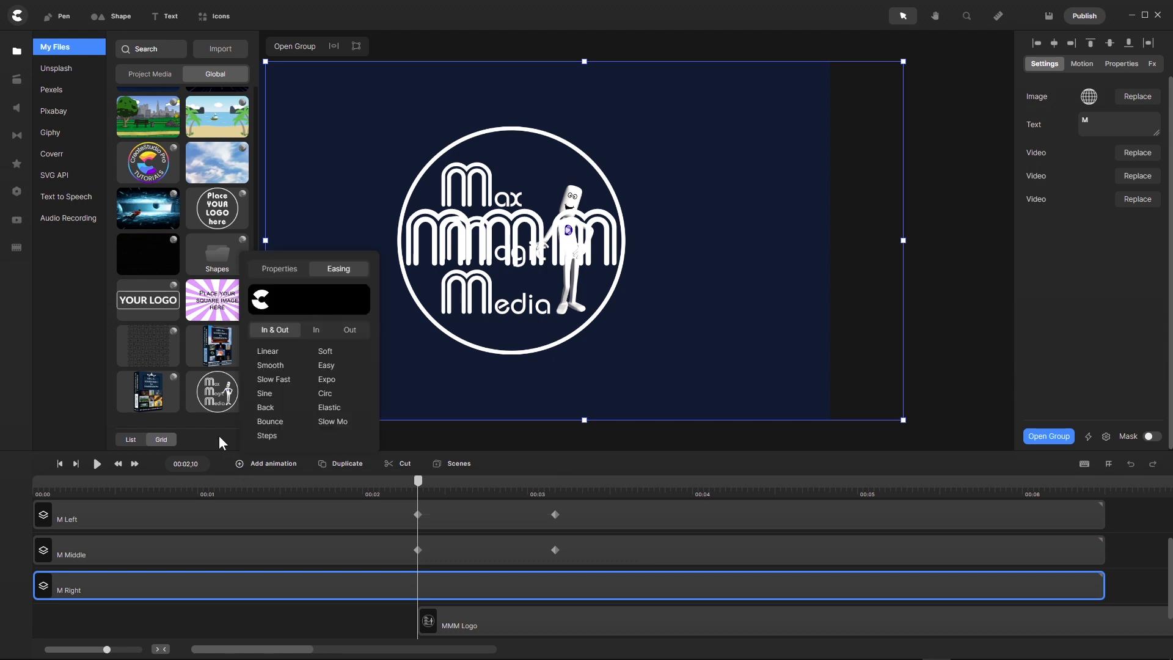
pyautogui.click(327, 353)
pyautogui.click(278, 269)
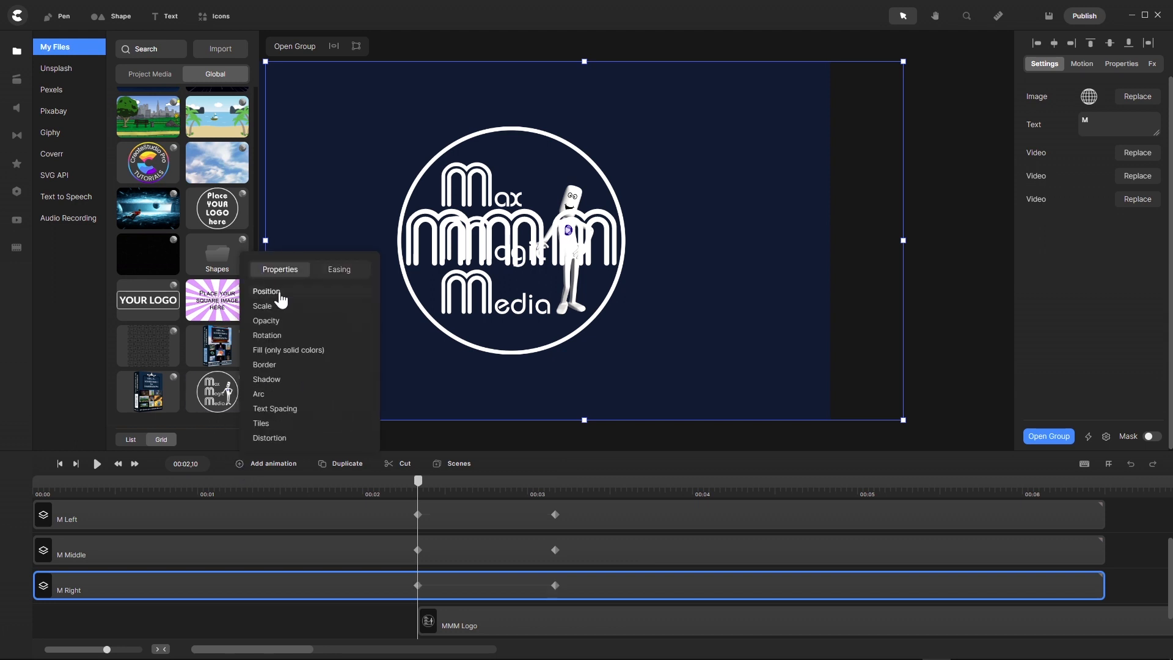
pyautogui.click(286, 305)
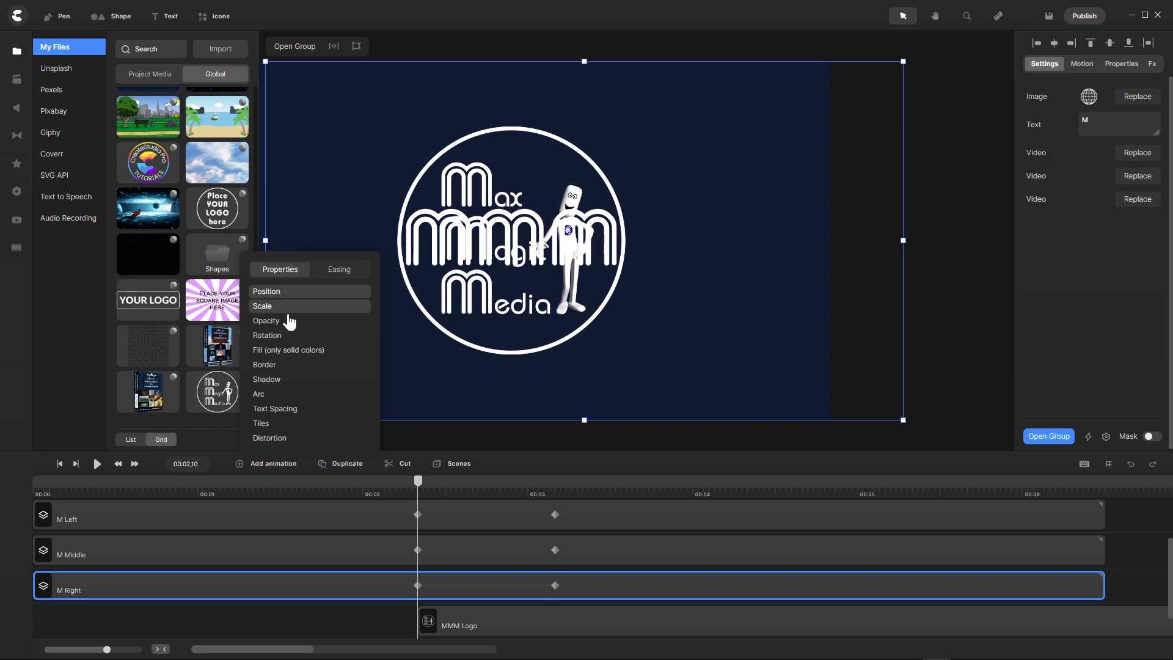
pyautogui.click(404, 551)
pyautogui.click(419, 550)
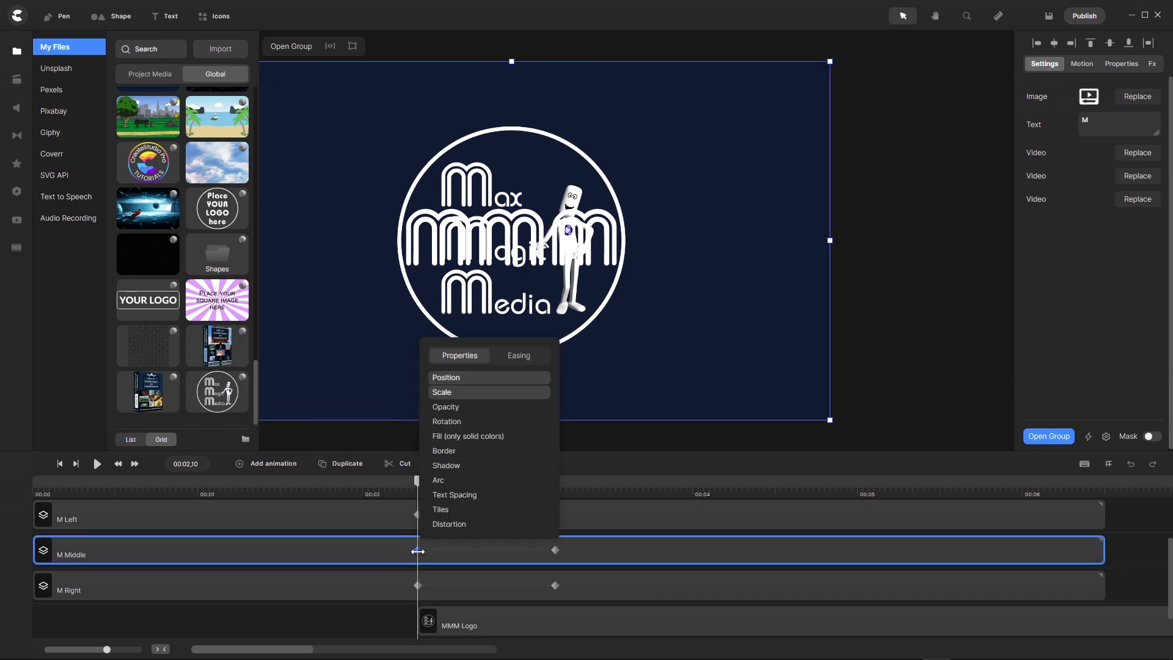
pyautogui.click(361, 635)
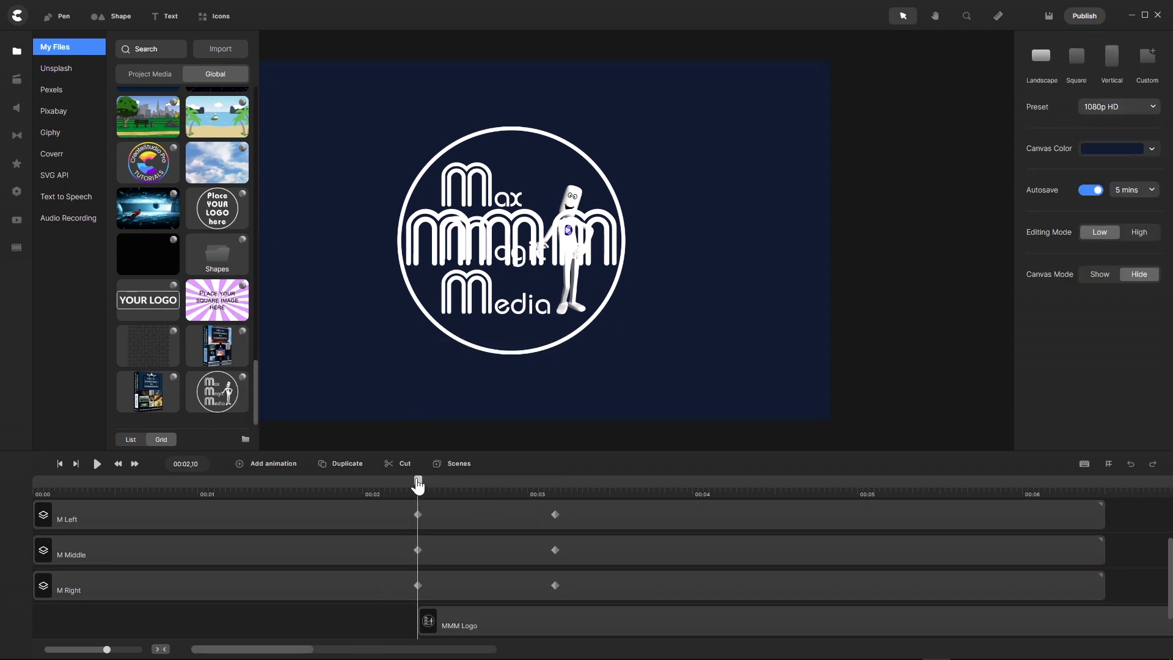
# - Put the playhead at 00:02,25 and move the end keyframes of M Left, M Middle and M Right to it
pyautogui.moveTo(419, 483); pyautogui.dragTo(502, 484)
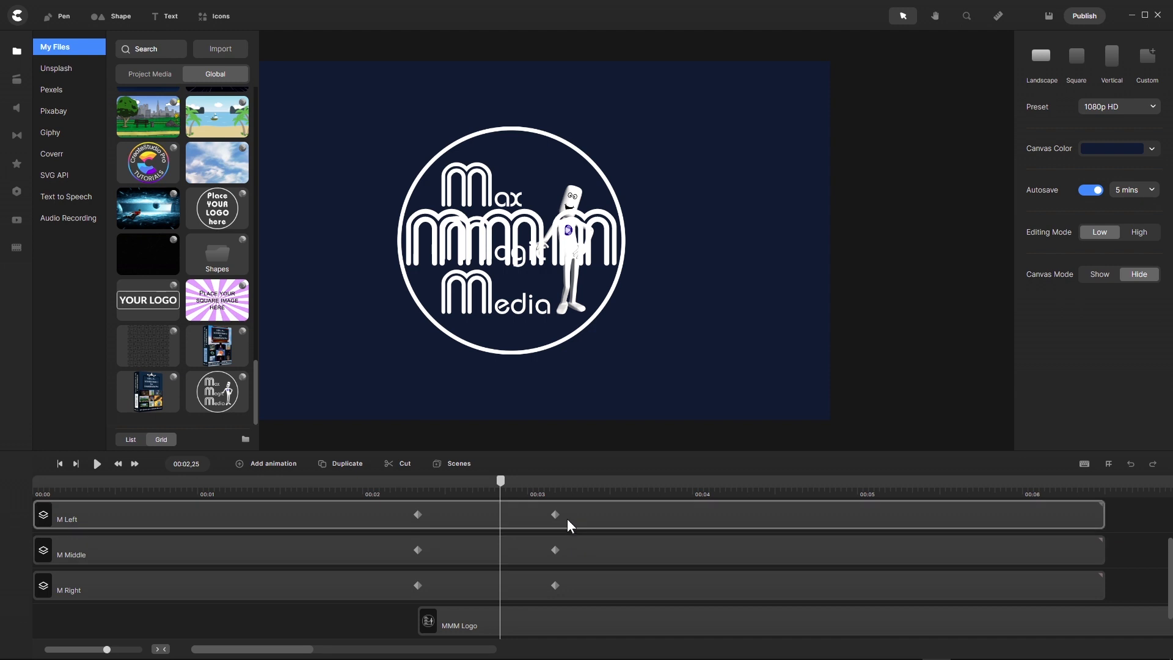
pyautogui.moveTo(556, 515); pyautogui.dragTo(499, 515)
pyautogui.moveTo(554, 553); pyautogui.dragTo(499, 553)
pyautogui.moveTo(555, 585); pyautogui.dragTo(500, 588)
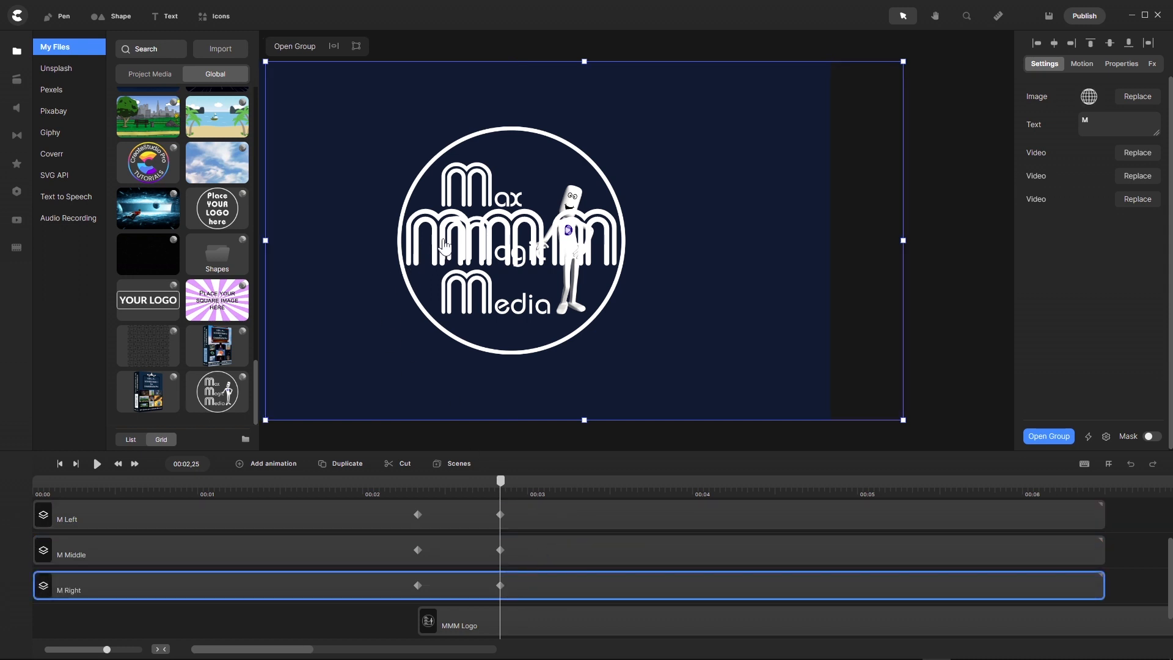
# - At M Left's 00:02,25 keyframe, place the letter roughly over the M of "Max" and scale it down to about 88%
pyautogui.click(500, 515)
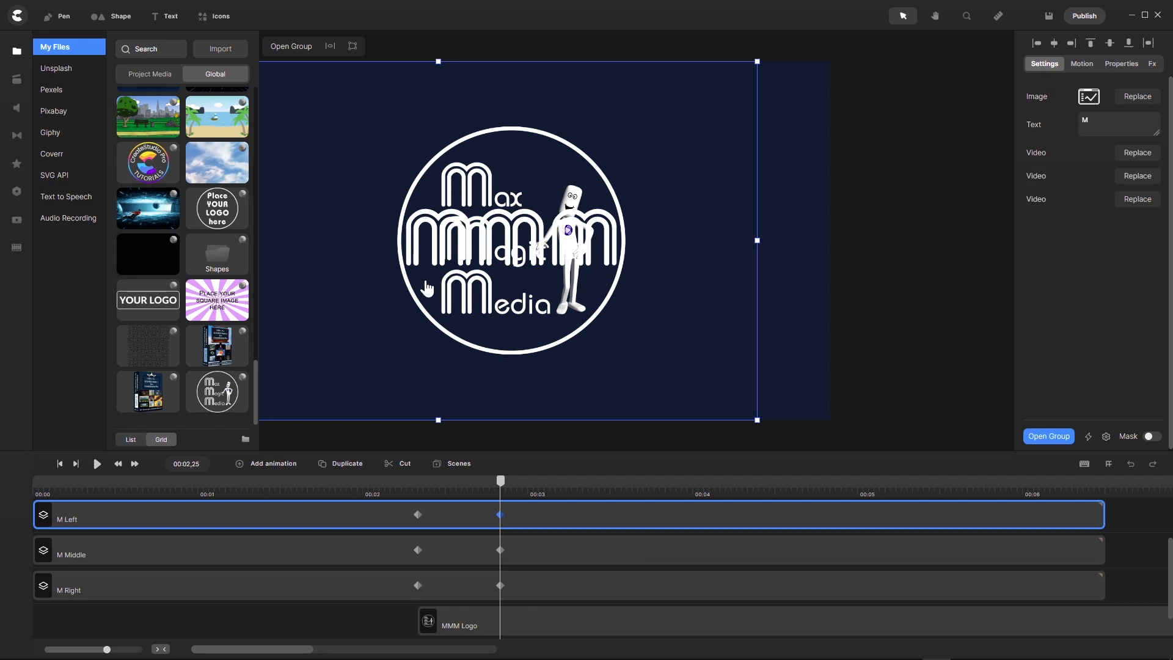
pyautogui.moveTo(441, 248); pyautogui.dragTo(468, 184)
pyautogui.moveTo(466, 183); pyautogui.dragTo(469, 181)
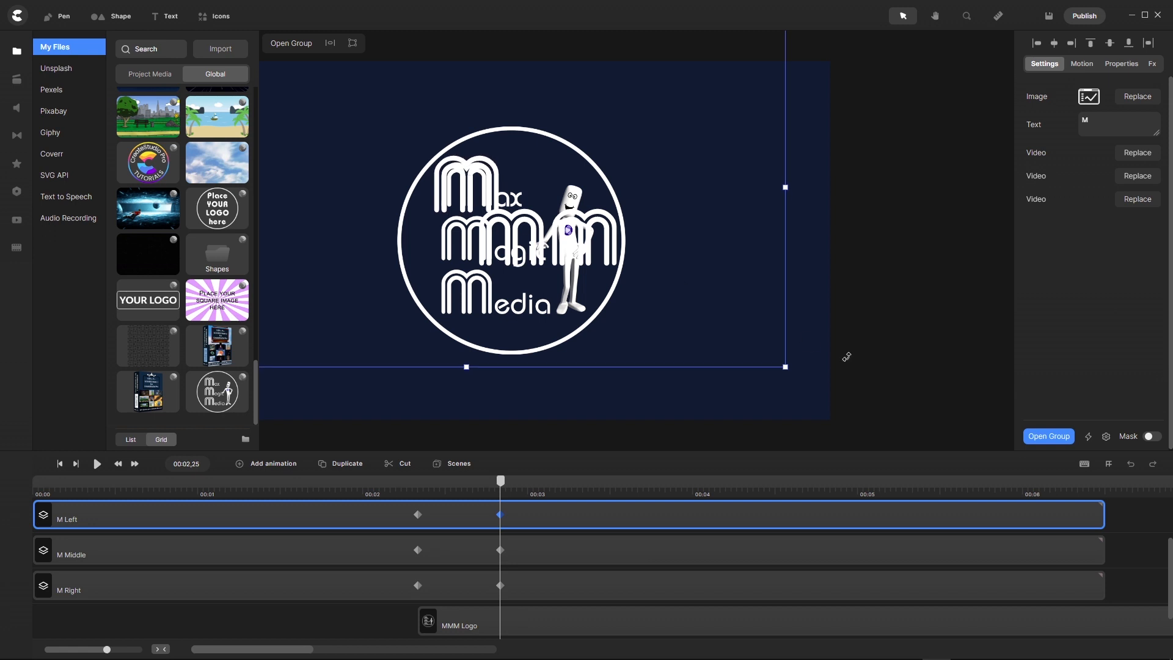
pyautogui.moveTo(791, 363); pyautogui.dragTo(729, 297)
pyautogui.moveTo(426, 156); pyautogui.dragTo(469, 179)
pyautogui.scroll(5, 452, 186)
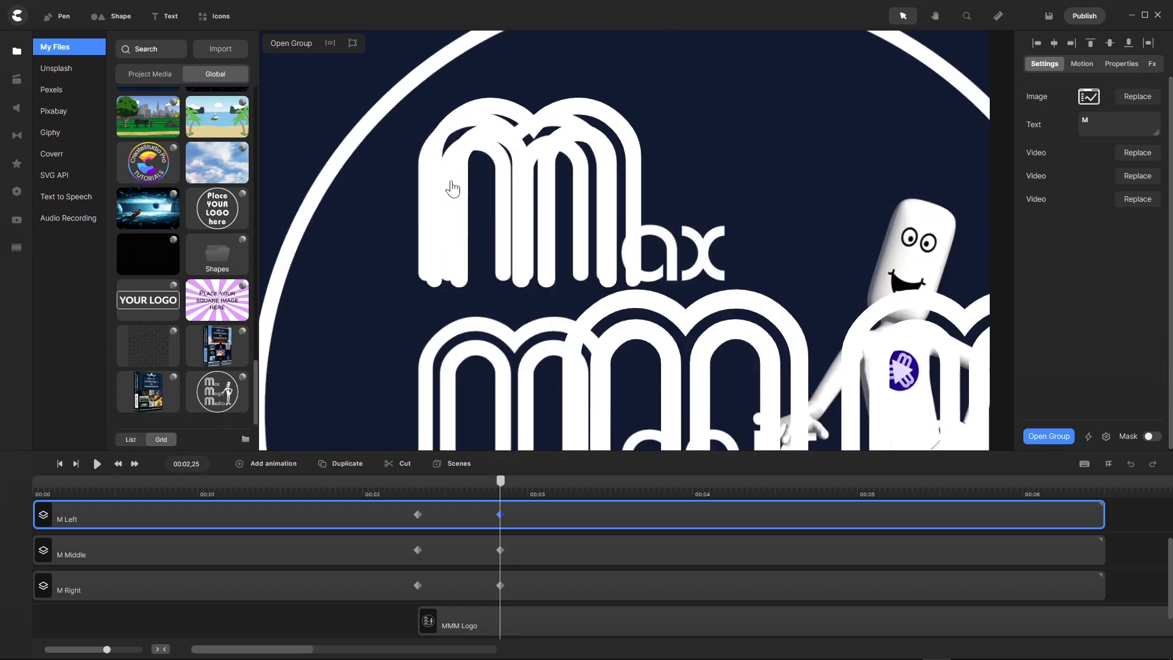
pyautogui.scroll(-3, 453, 191)
pyautogui.scroll(2, 476, 203)
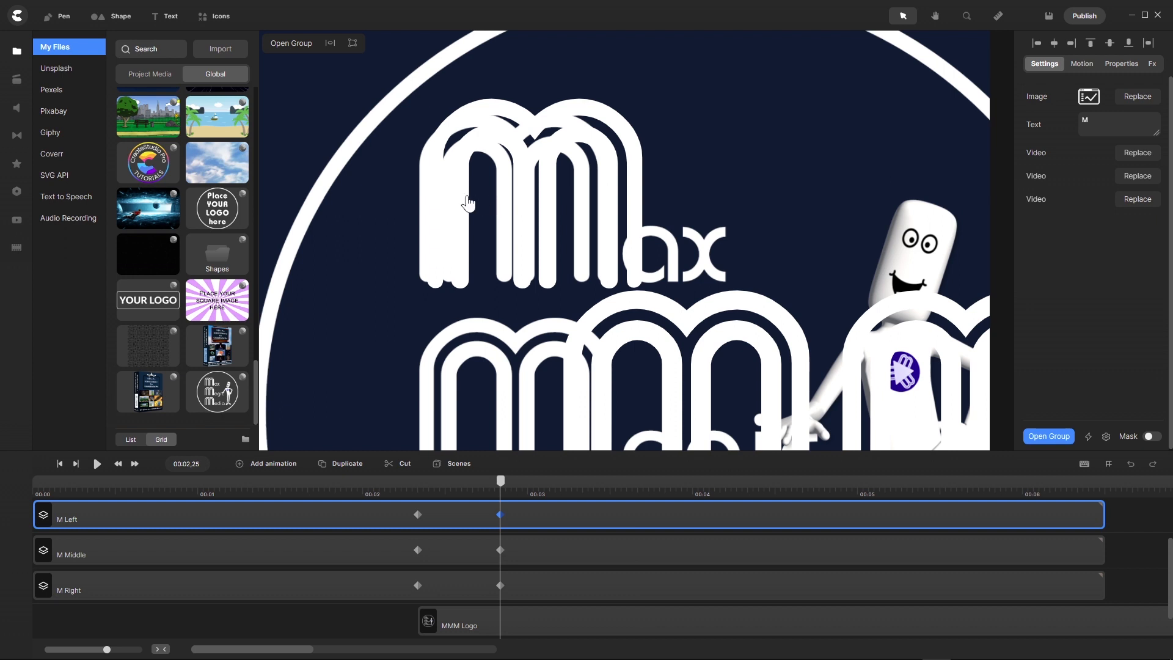
pyautogui.scroll(-1, 467, 203)
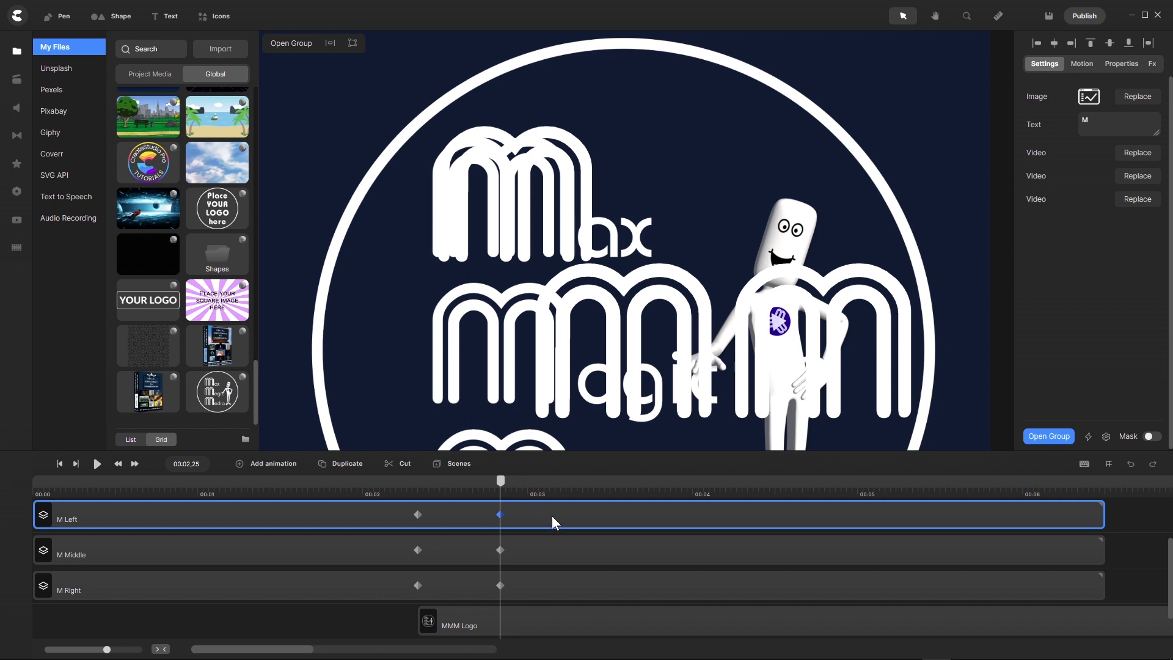
# - Set the text fill color of M Left to dark red 9b0101
pyautogui.click(1038, 130)
pyautogui.click(992, 144)
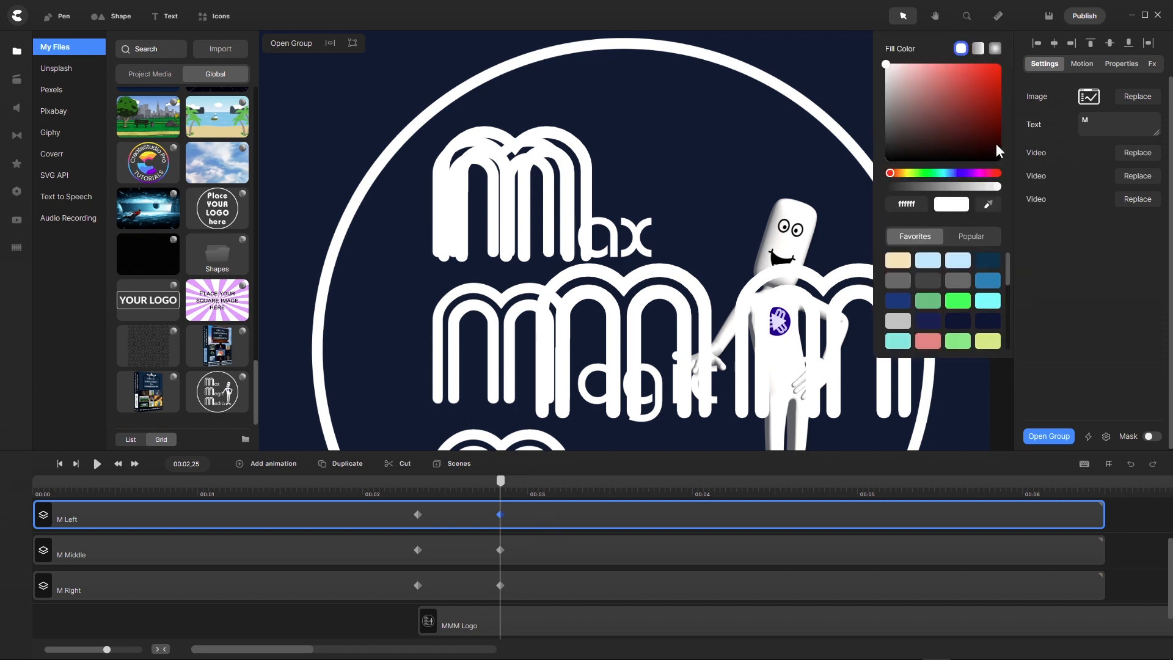
pyautogui.click(988, 111)
pyautogui.moveTo(989, 108); pyautogui.dragTo(1001, 101)
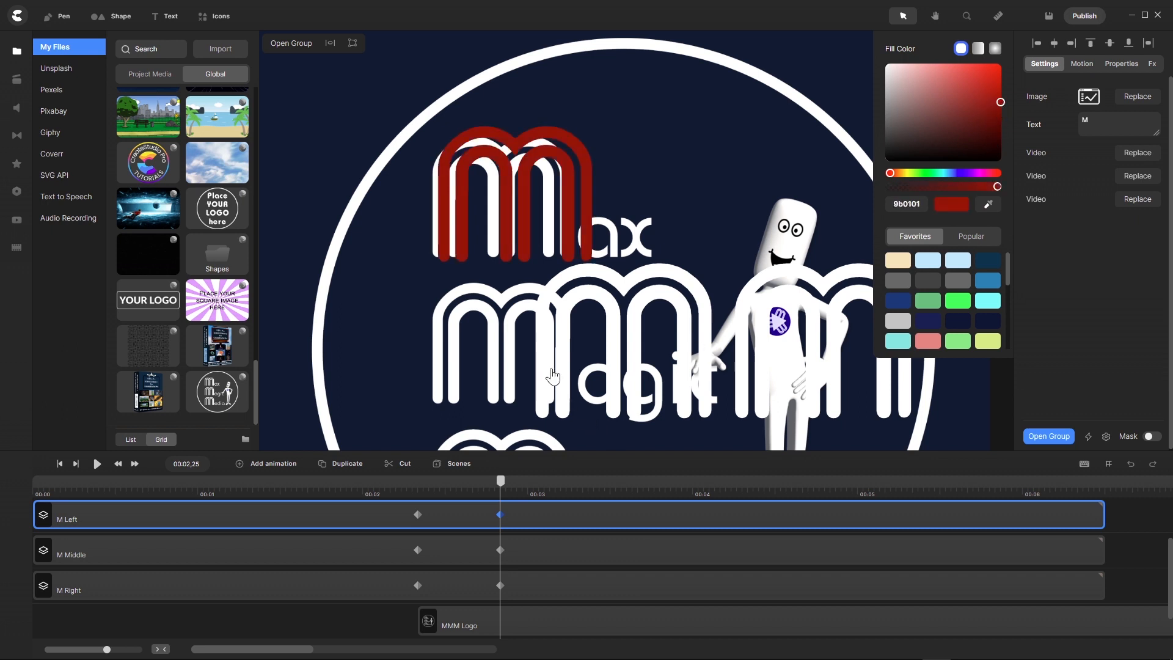
pyautogui.scroll(-2, 507, 342)
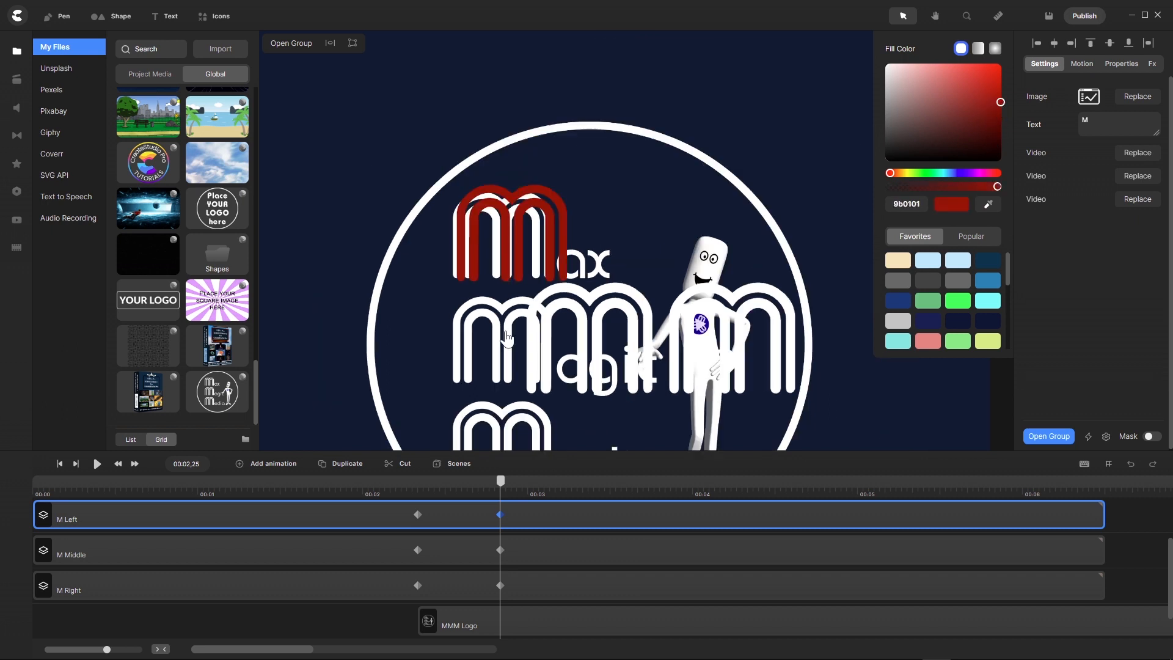
# - Set M Left's scale to 78% at 00:02,25 and align it exactly over the M of "Max", at about X -135, Y -161
pyautogui.click(1131, 65)
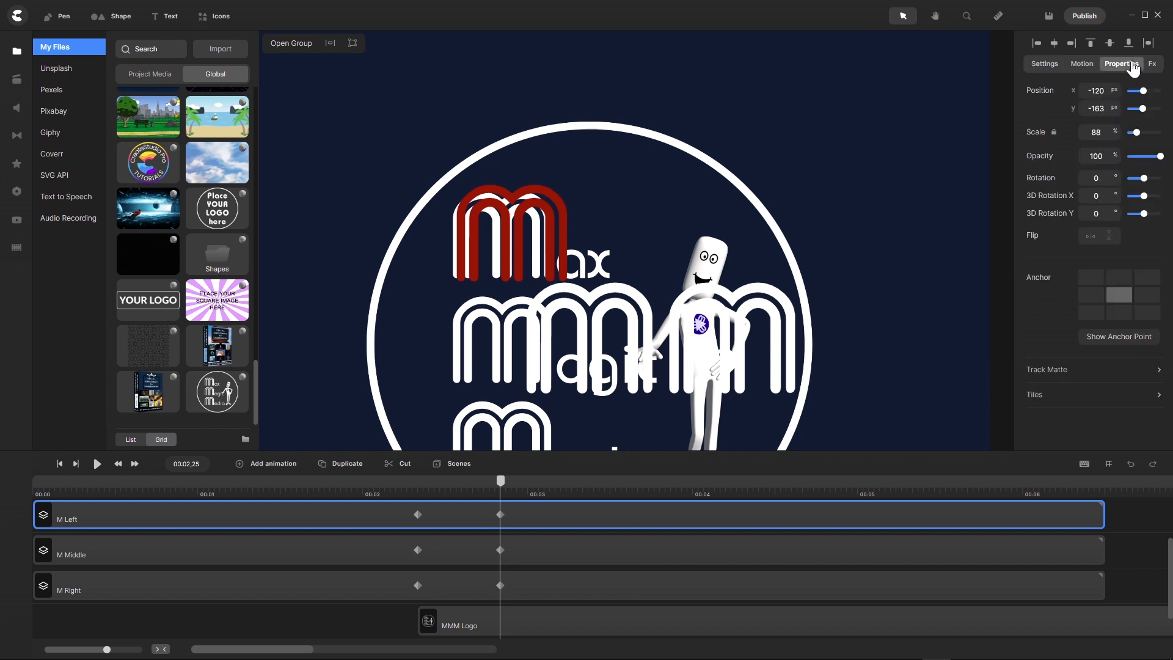
pyautogui.click(1107, 132)
pyautogui.write('78')
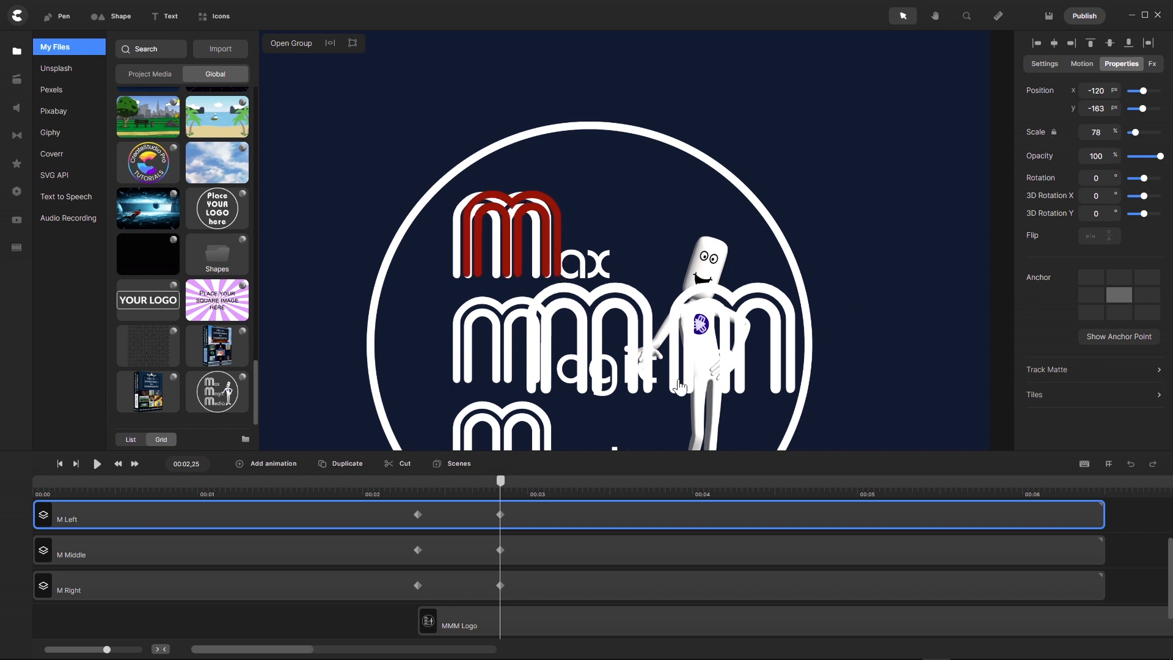
pyautogui.moveTo(517, 249); pyautogui.dragTo(507, 250)
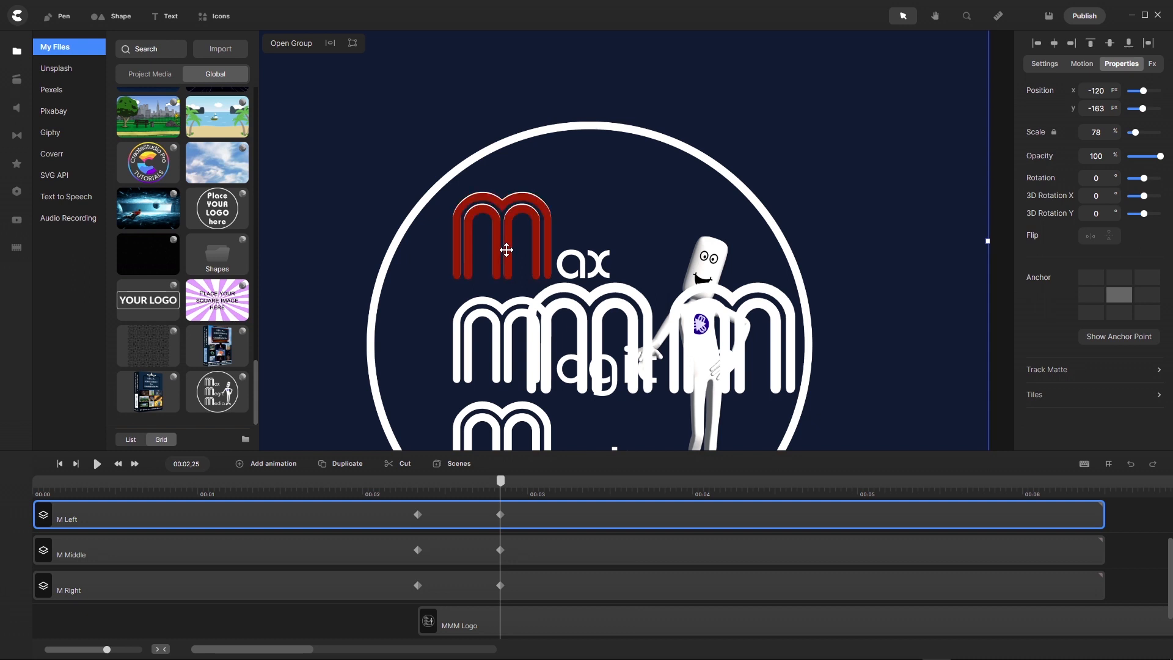
pyautogui.moveTo(507, 250); pyautogui.dragTo(506, 248)
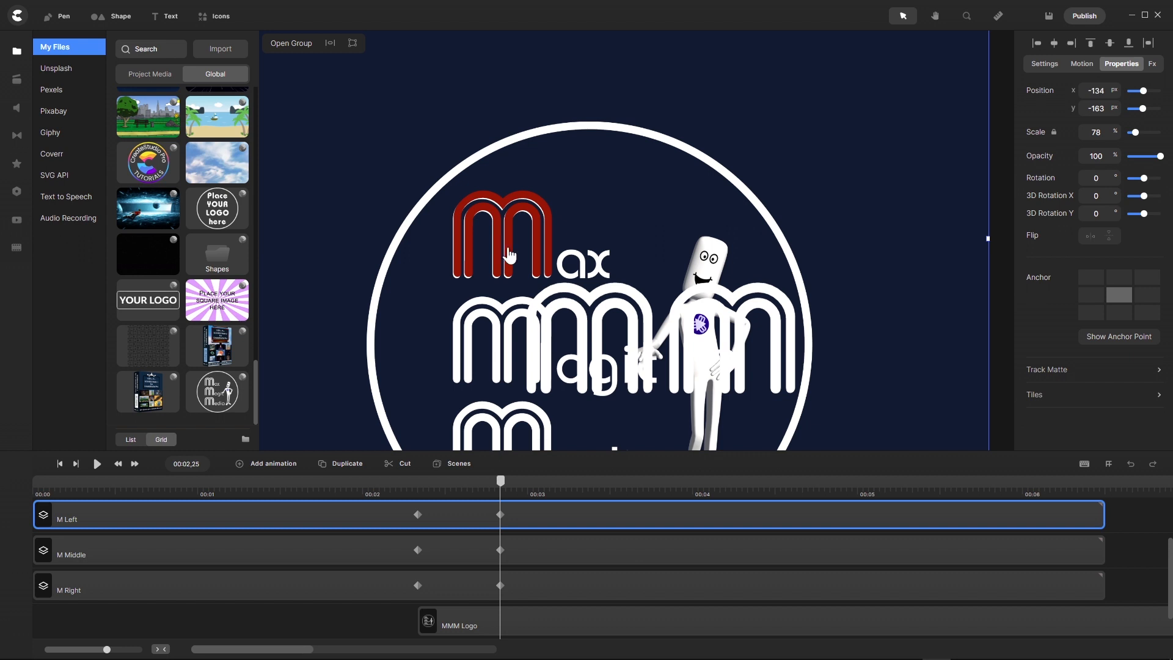
pyautogui.scroll(5, 489, 253)
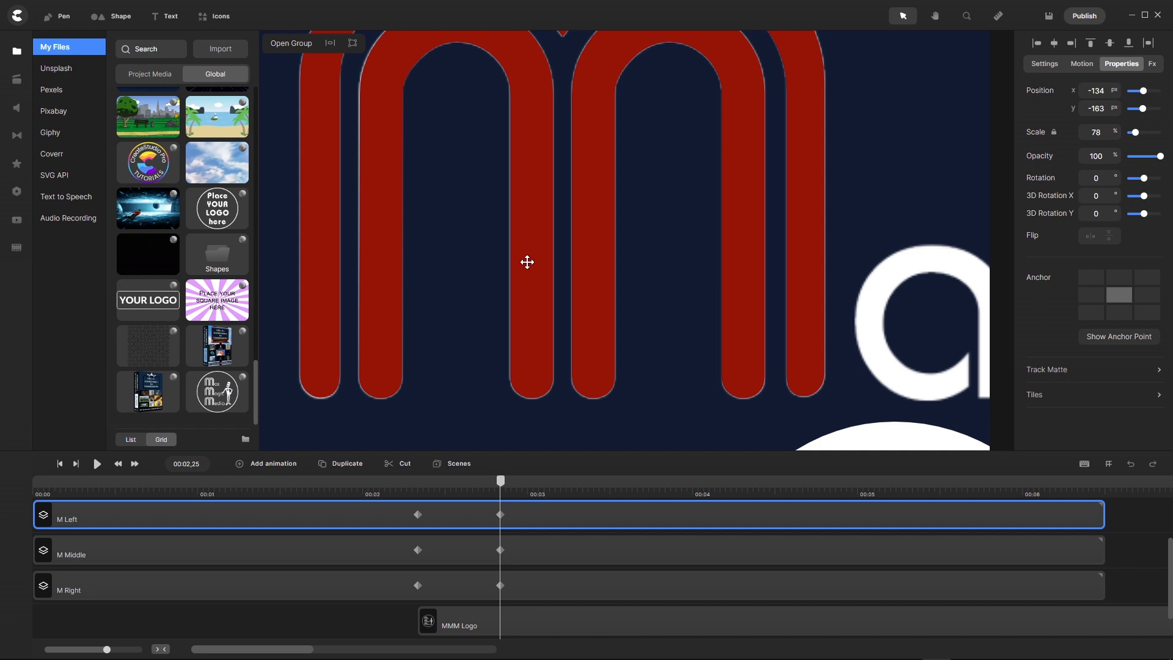
pyautogui.moveTo(527, 262); pyautogui.dragTo(528, 263)
pyautogui.scroll(-3, 589, 177)
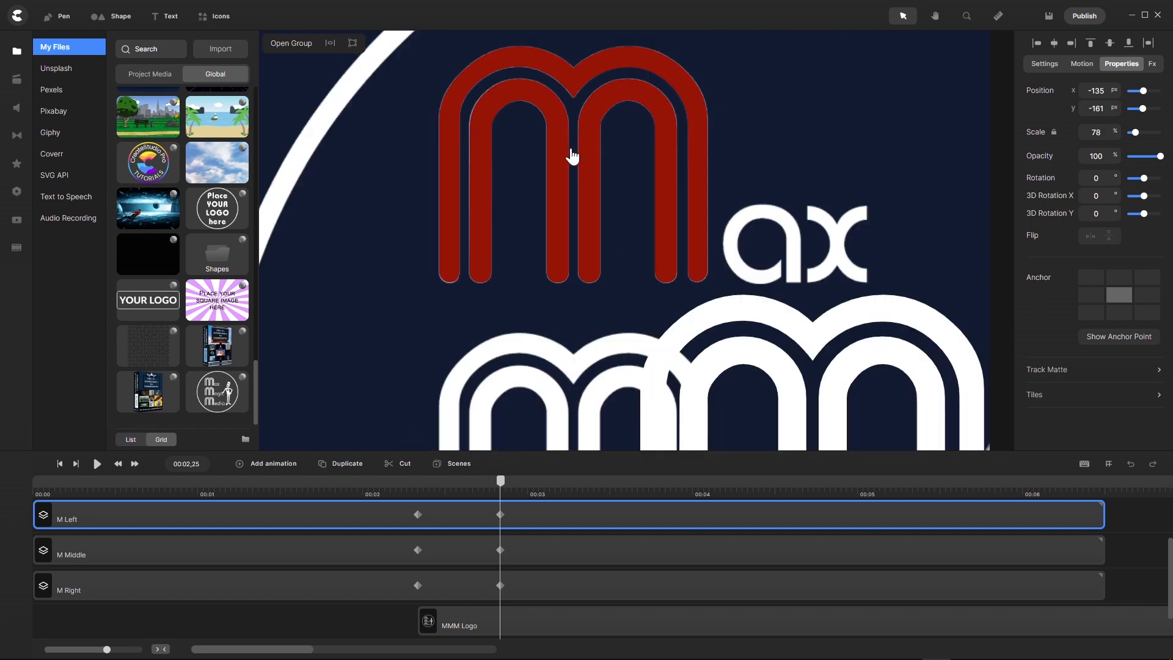
pyautogui.scroll(-1, 550, 130)
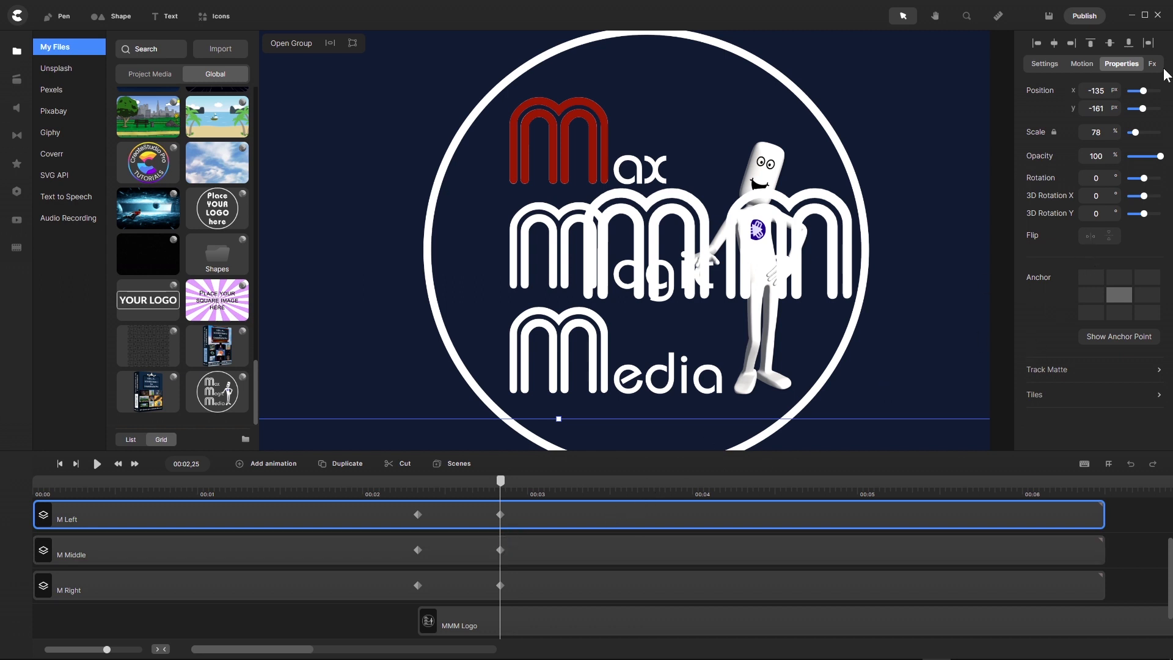
# - Set M Left's text fill color back to white ffffff
pyautogui.click(1038, 69)
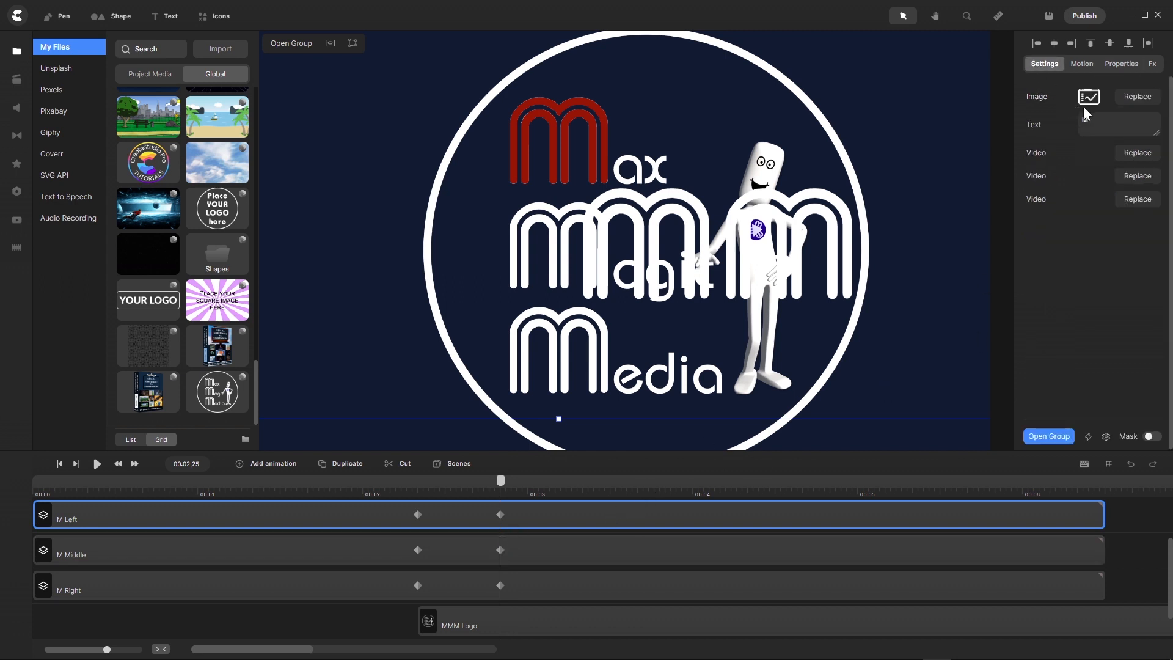
pyautogui.click(1034, 124)
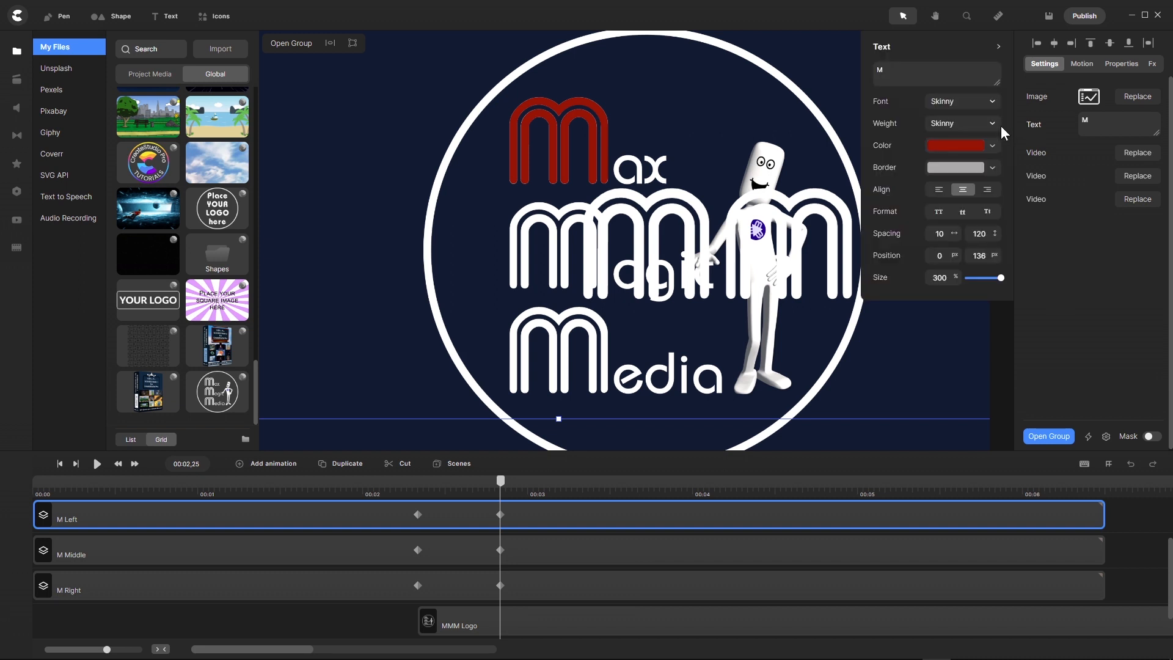
pyautogui.click(992, 151)
pyautogui.moveTo(912, 141); pyautogui.dragTo(874, 38)
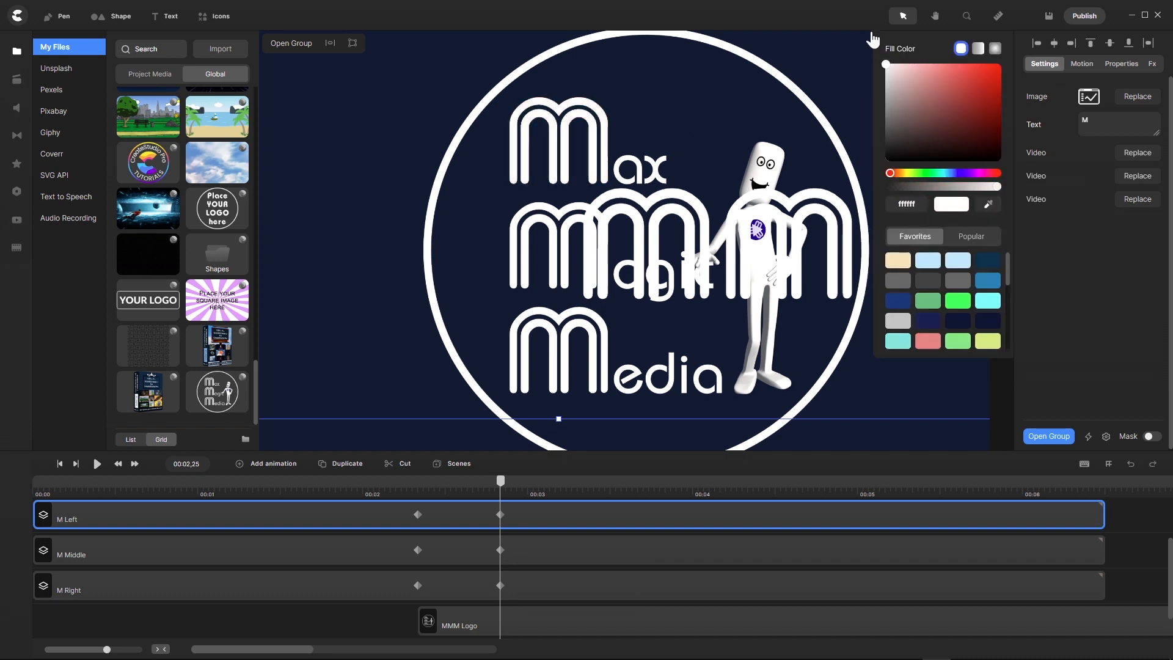
# - Set M Middle's scale to 78% at its 00:02,25 keyframe
pyautogui.click(498, 549)
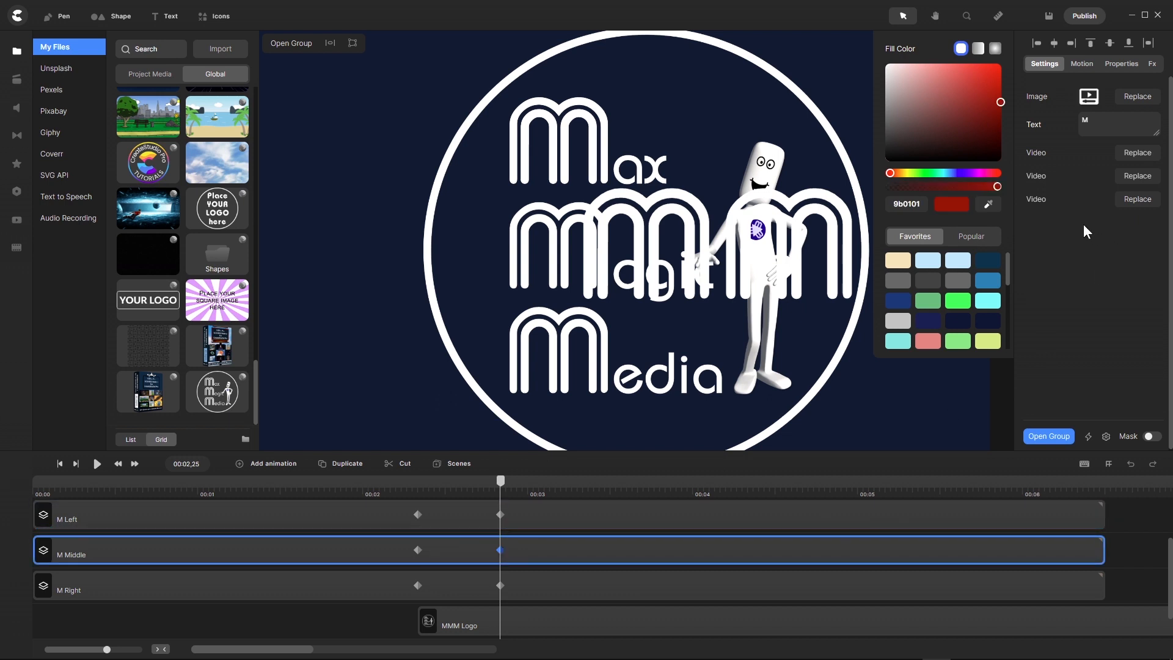
pyautogui.click(1120, 65)
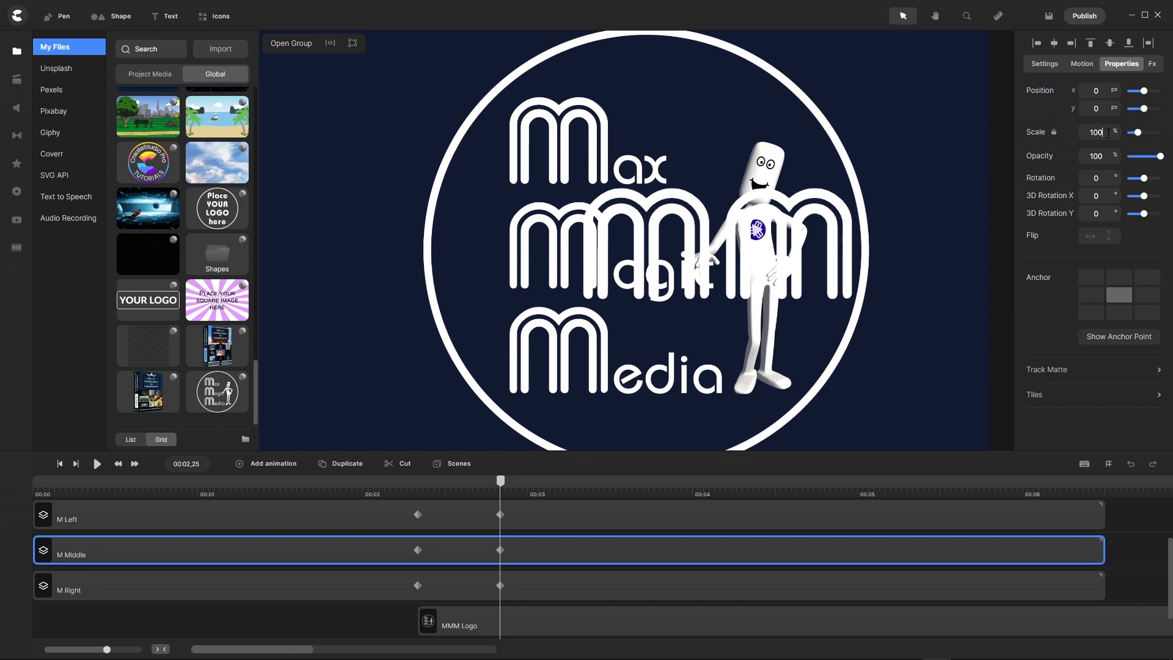
pyautogui.moveTo(1108, 132); pyautogui.dragTo(1055, 129)
pyautogui.write('78')
pyautogui.press('Return')
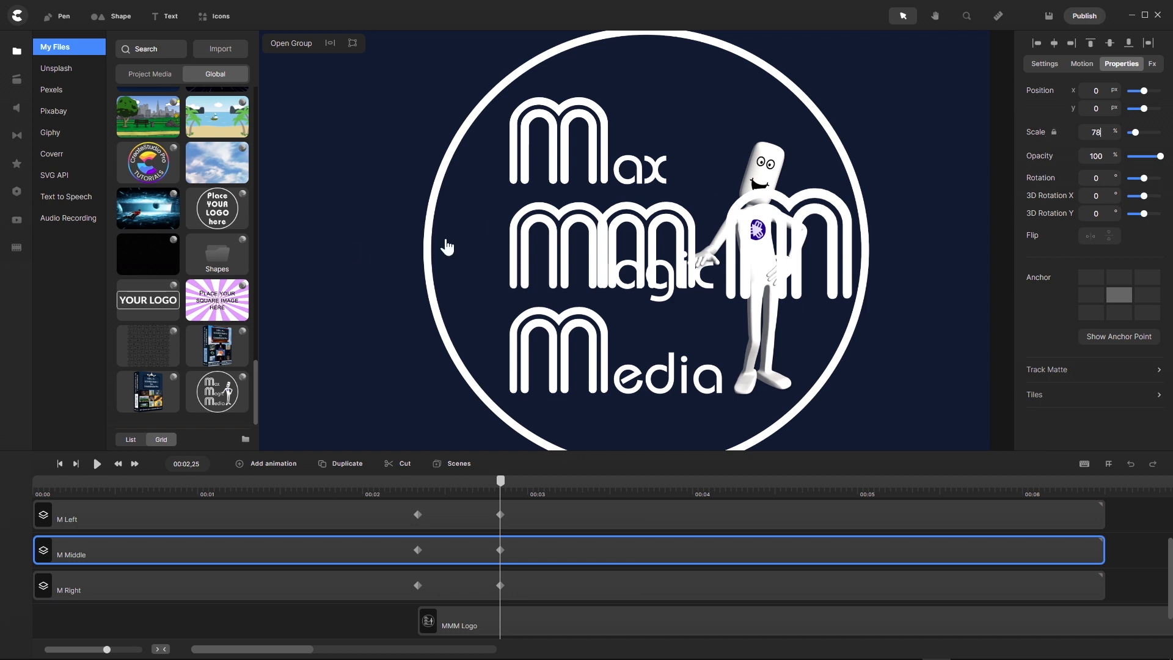
# - Undo the accidental move of M Left and lock its layer
pyautogui.moveTo(652, 251); pyautogui.dragTo(623, 253)
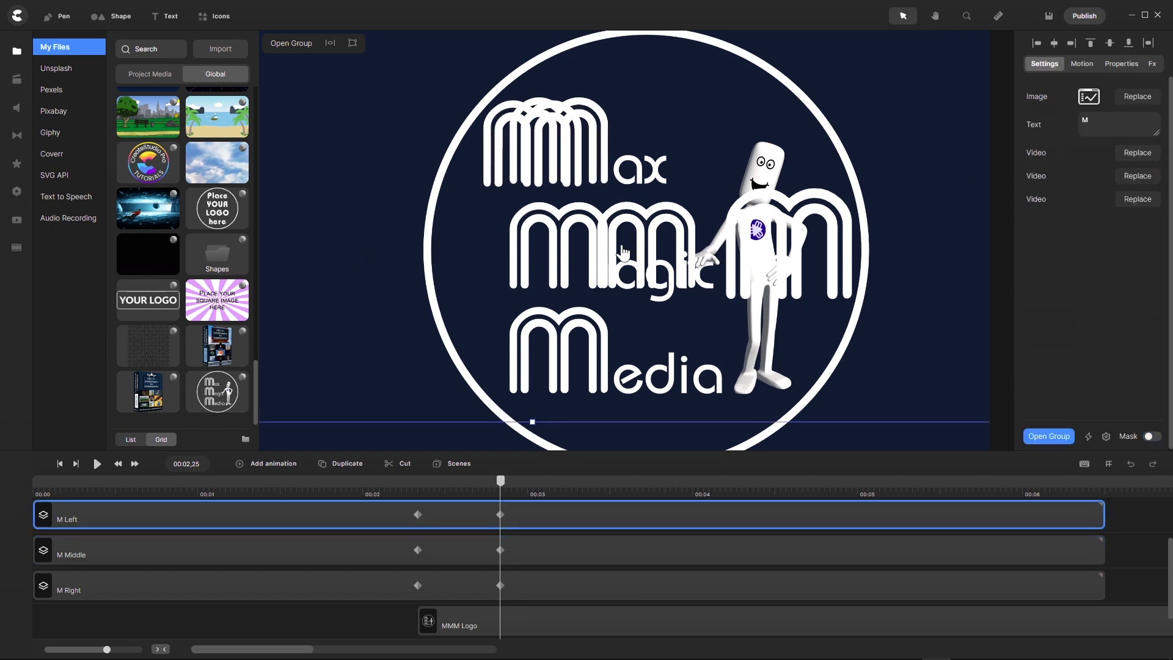
pyautogui.hotkey('ctrl', 'z')
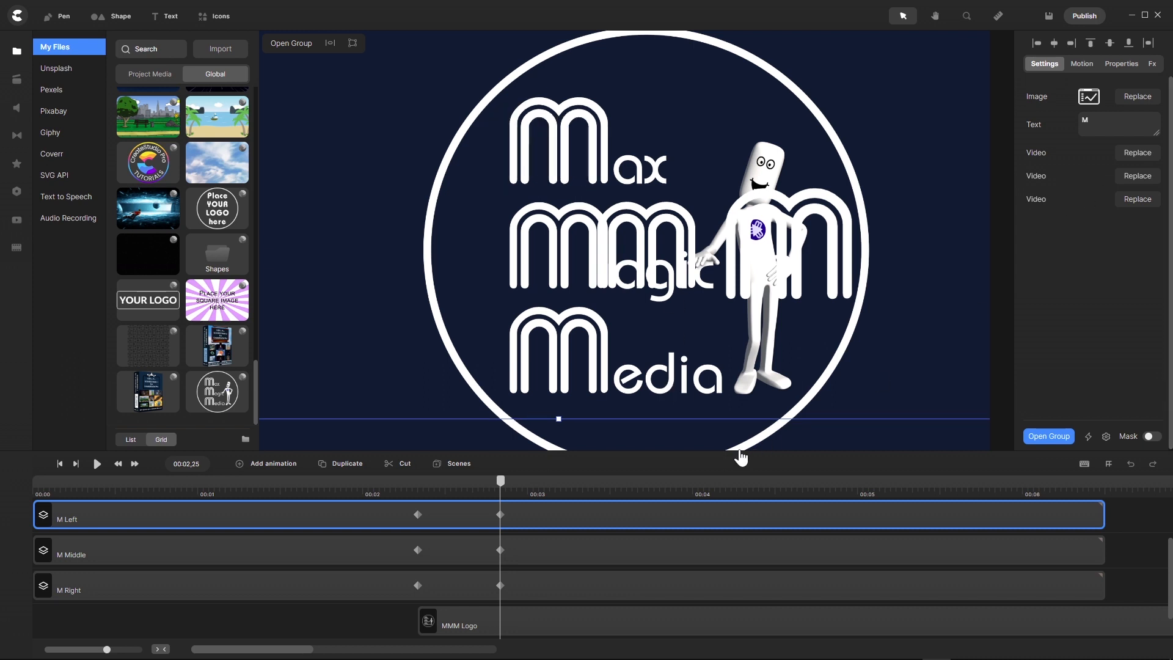
pyautogui.rightClick(579, 515)
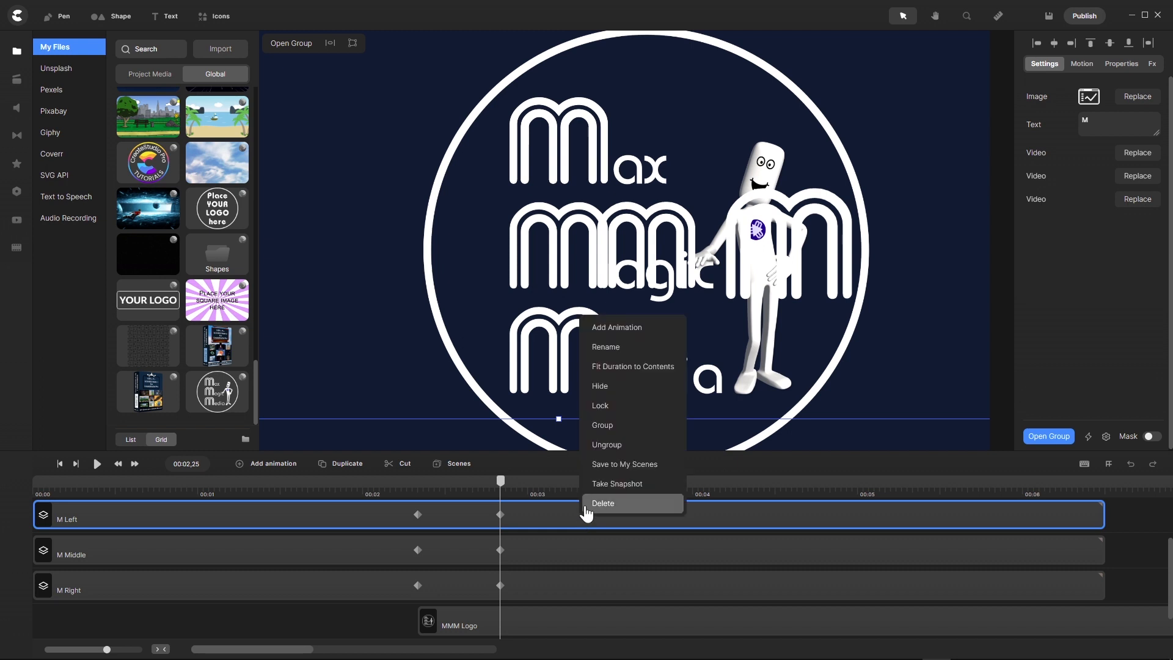
pyautogui.click(602, 406)
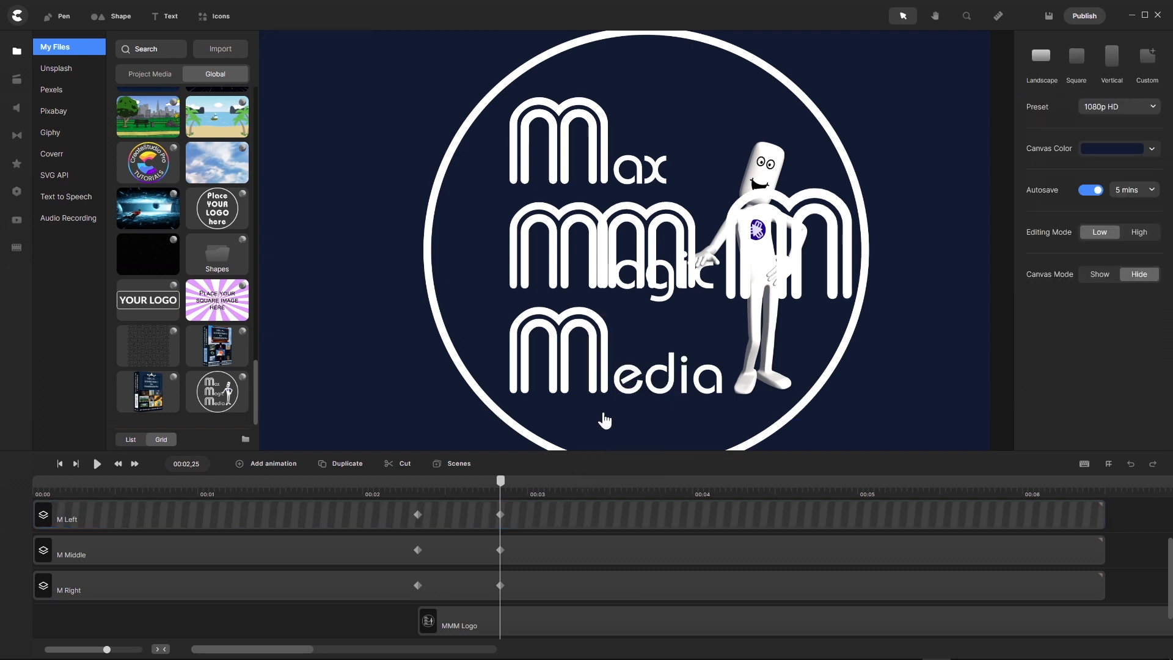
# - Align M Middle over the M of "Magic" at 00:02,25, at X -135, Y 0, and lock its layer
pyautogui.click(499, 551)
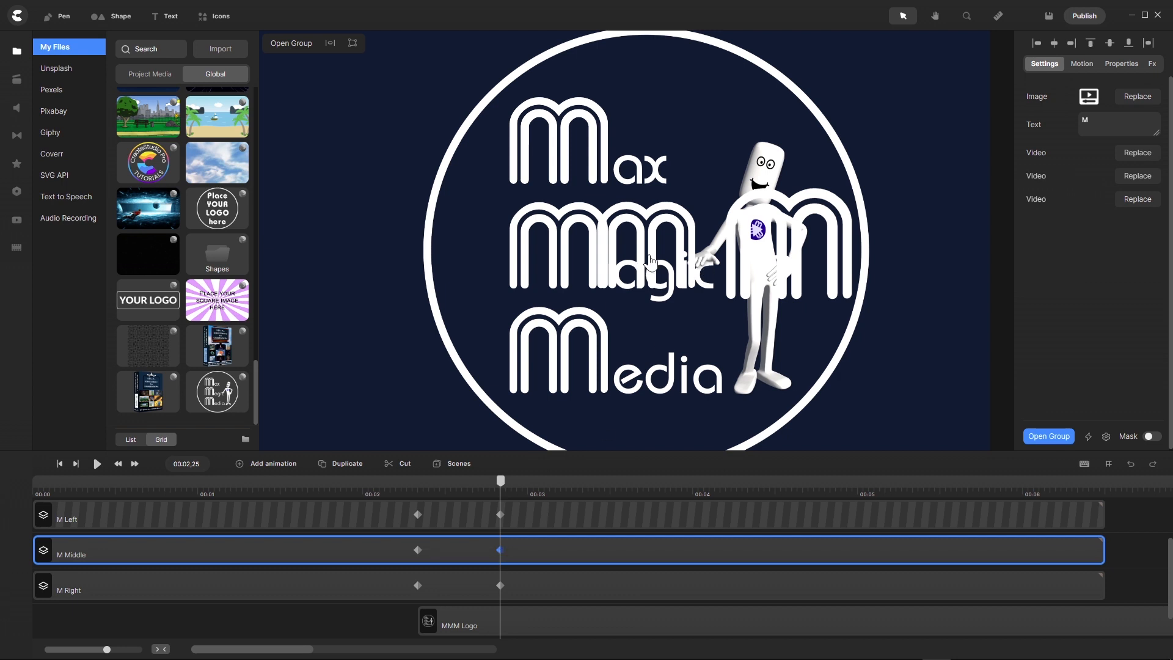
pyautogui.moveTo(651, 264); pyautogui.dragTo(565, 258)
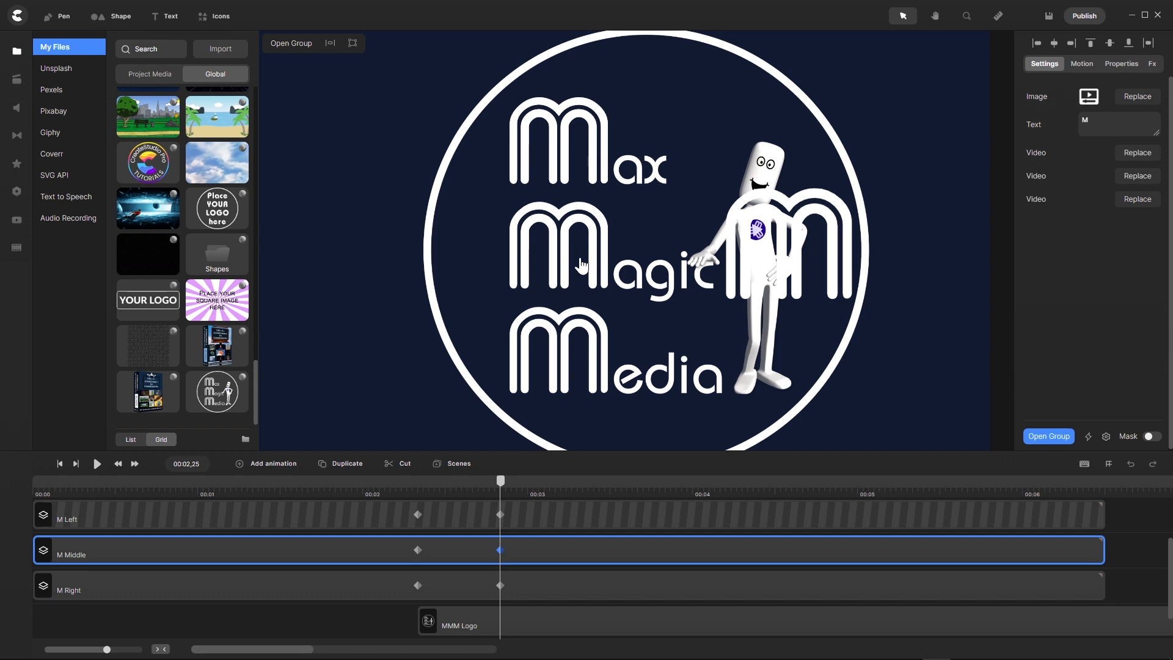
pyautogui.click(1123, 64)
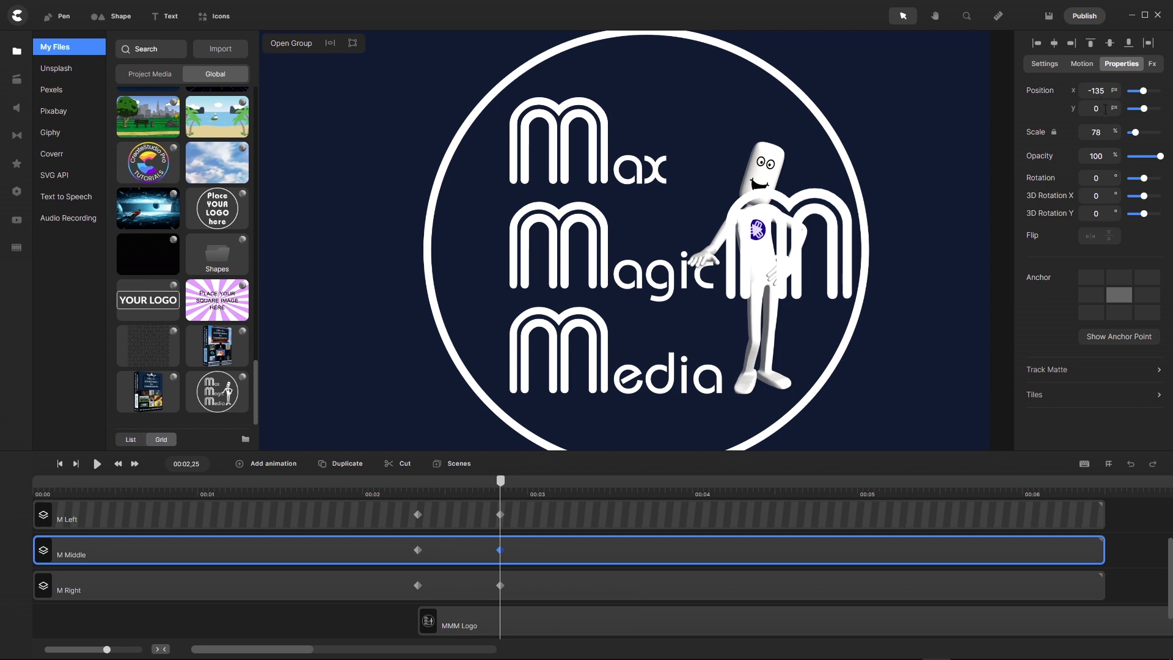
pyautogui.rightClick(529, 553)
pyautogui.click(559, 445)
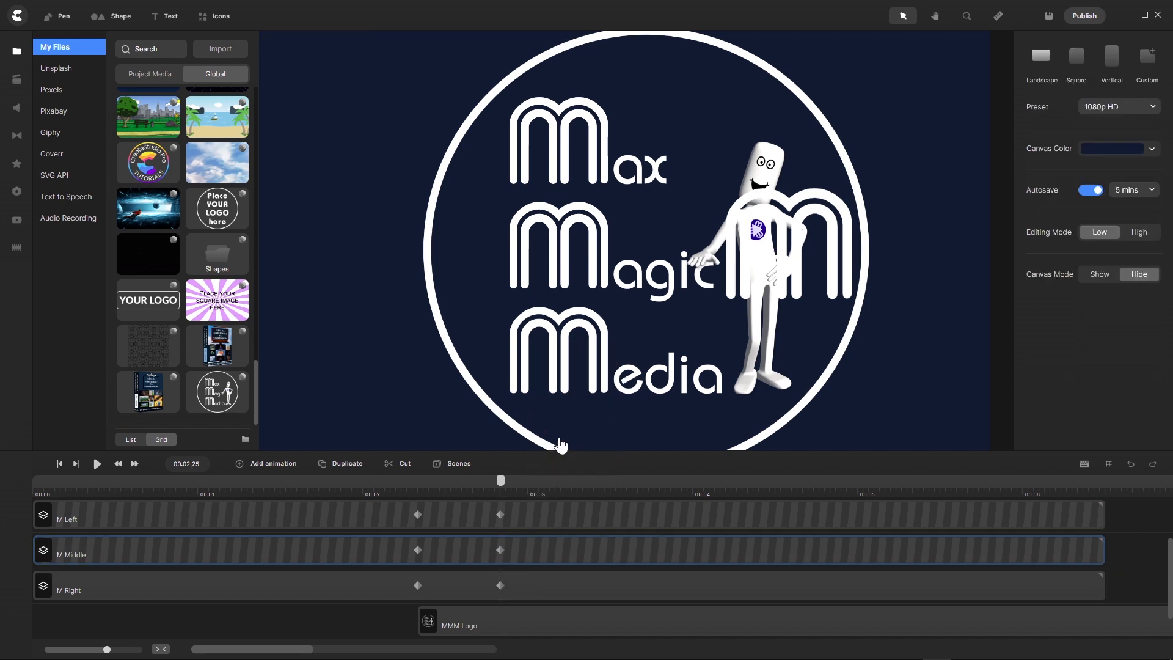
# - At M Right's 00:02,25 keyframe, set the scale to 78% and the position to X -135, Y 161
pyautogui.click(499, 587)
pyautogui.click(1121, 64)
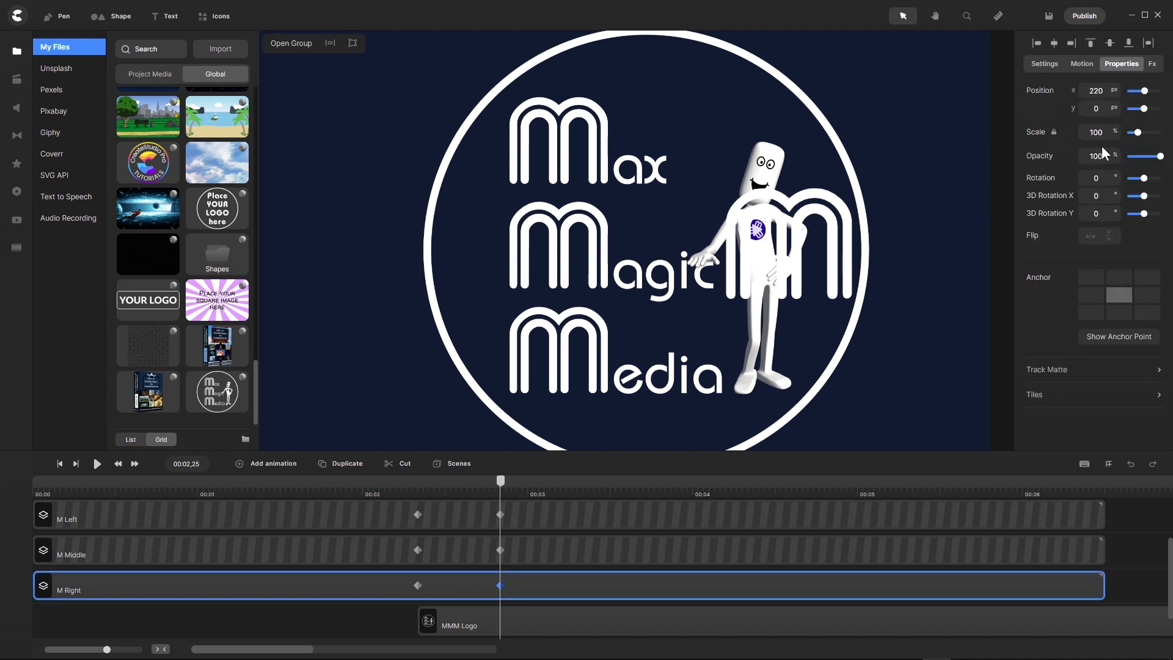
pyautogui.click(1102, 132)
pyautogui.write('78')
pyautogui.press('Return')
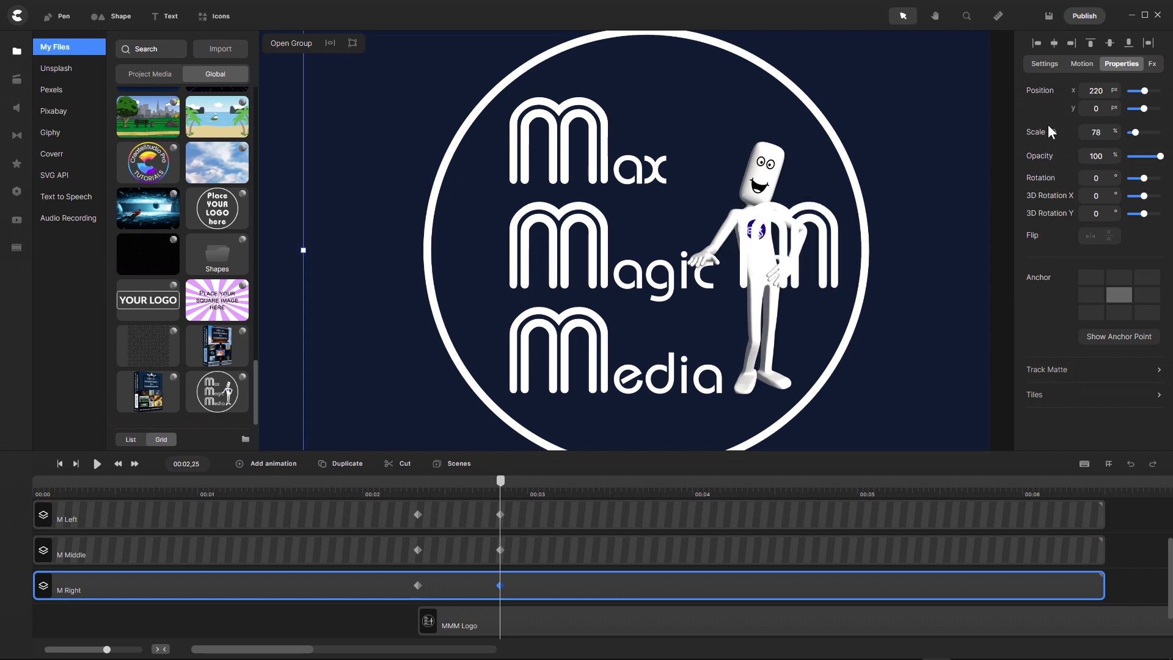
pyautogui.moveTo(1104, 90); pyautogui.dragTo(1085, 90)
pyautogui.press('Return')
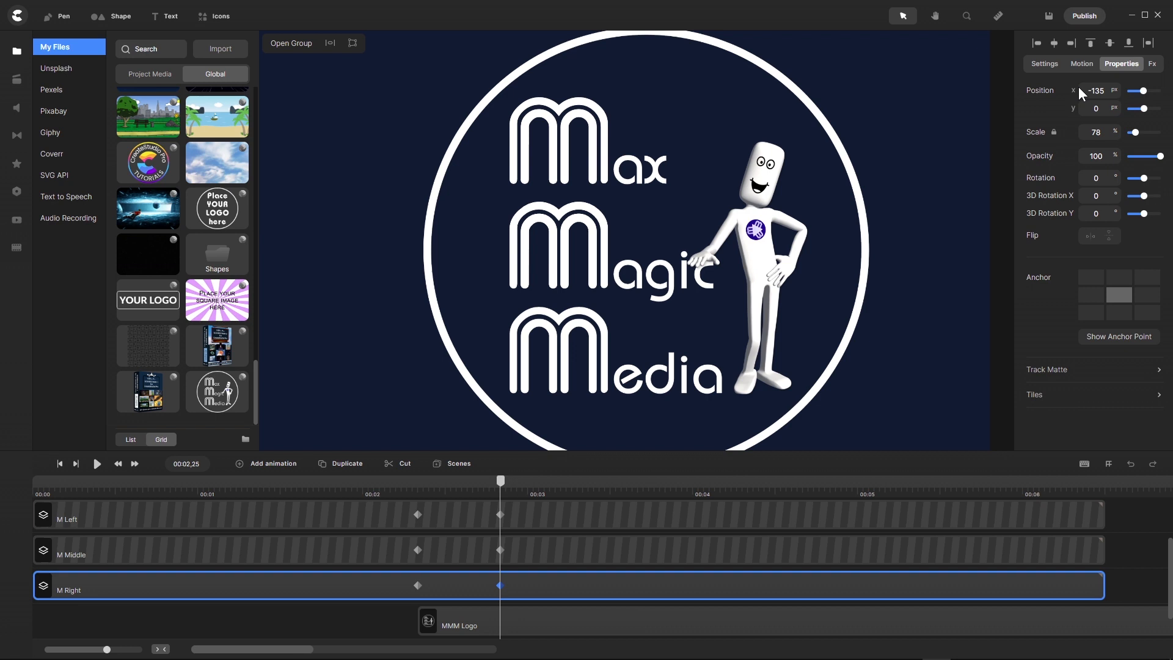
pyautogui.moveTo(1100, 108); pyautogui.dragTo(1082, 109)
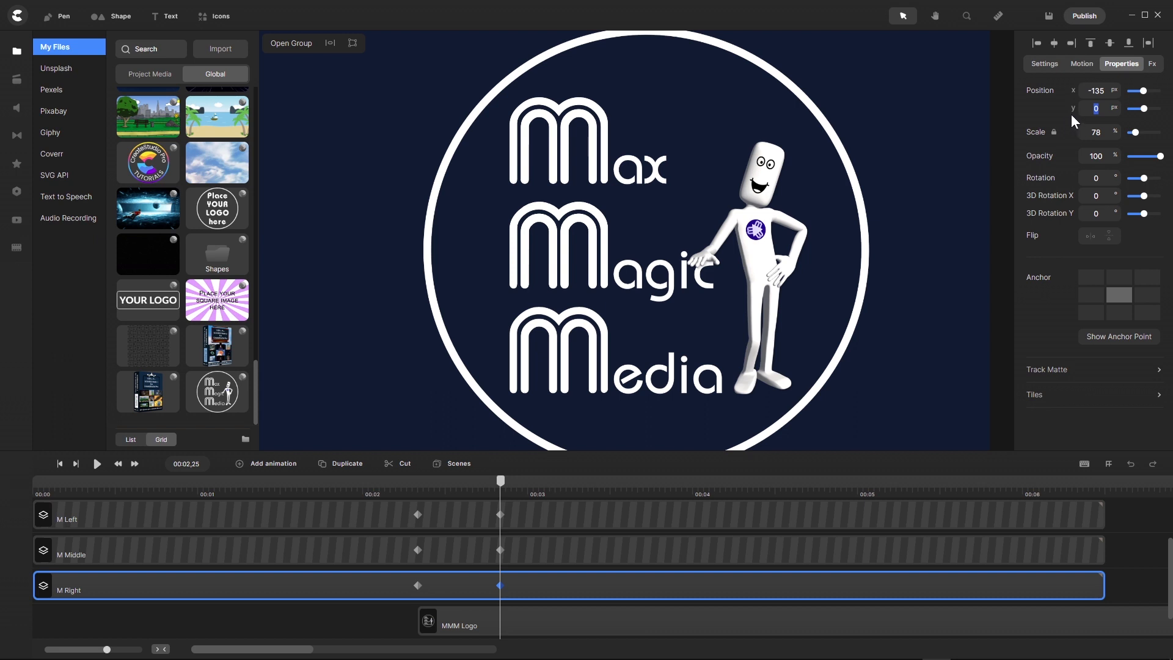
pyautogui.write('161')
pyautogui.press('Return')
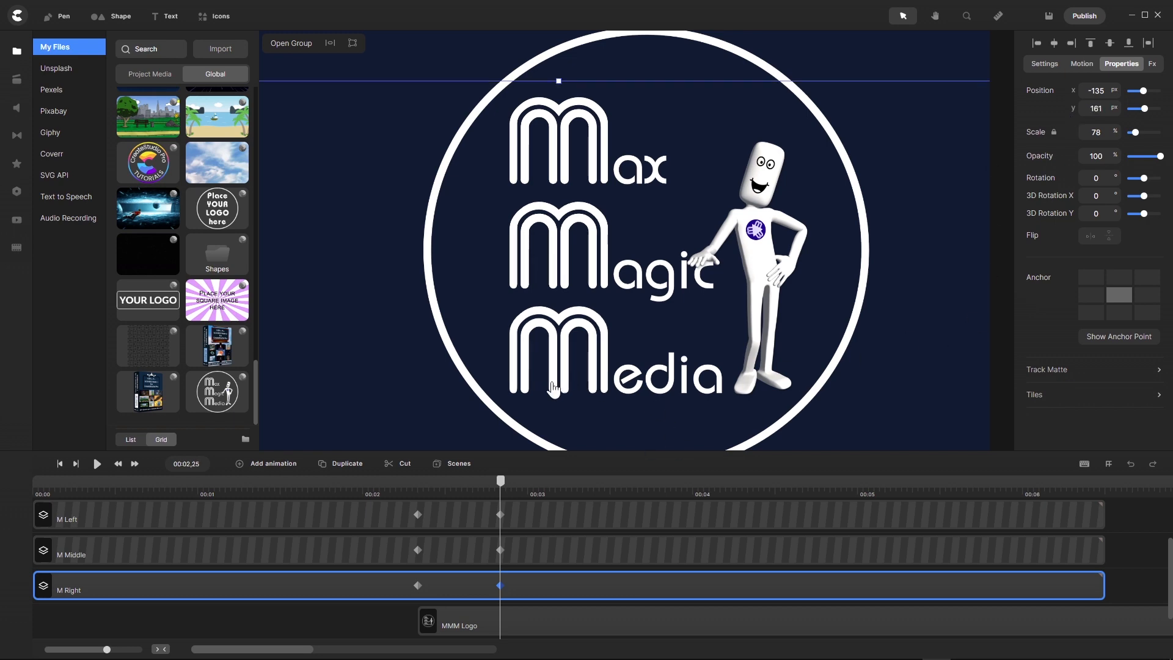
# - Set M Right's text fill color to dark red 540202 to check its overlap with the M of "Media"
pyautogui.scroll(3, 553, 390)
pyautogui.scroll(2, 553, 389)
pyautogui.scroll(-2, 573, 374)
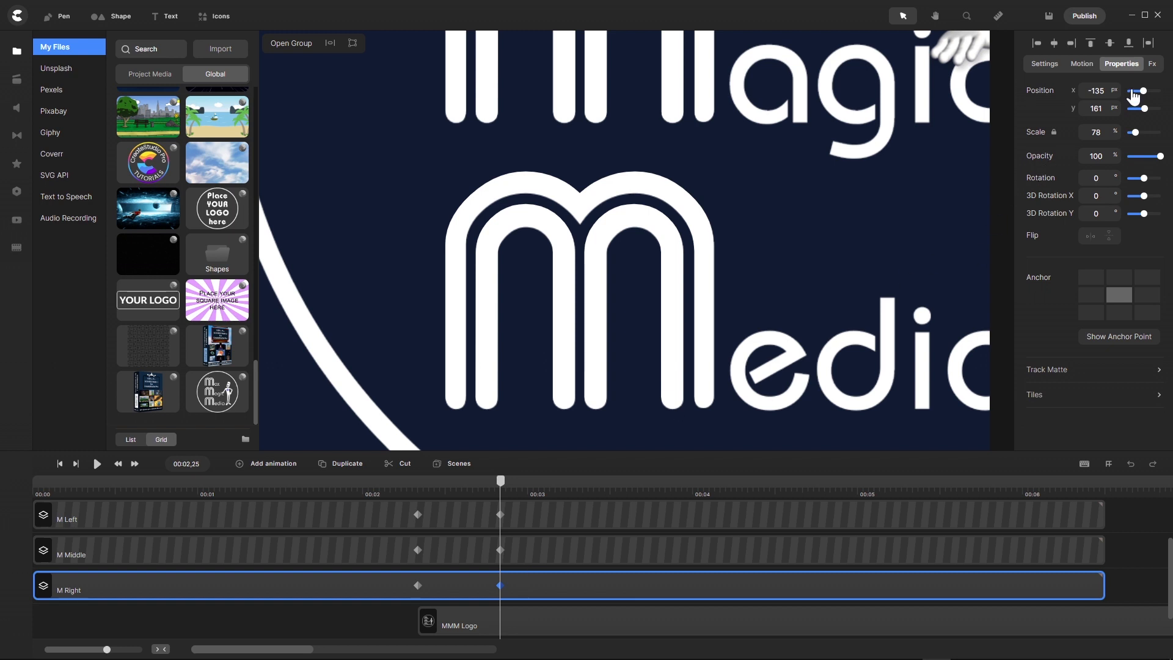
pyautogui.click(1045, 64)
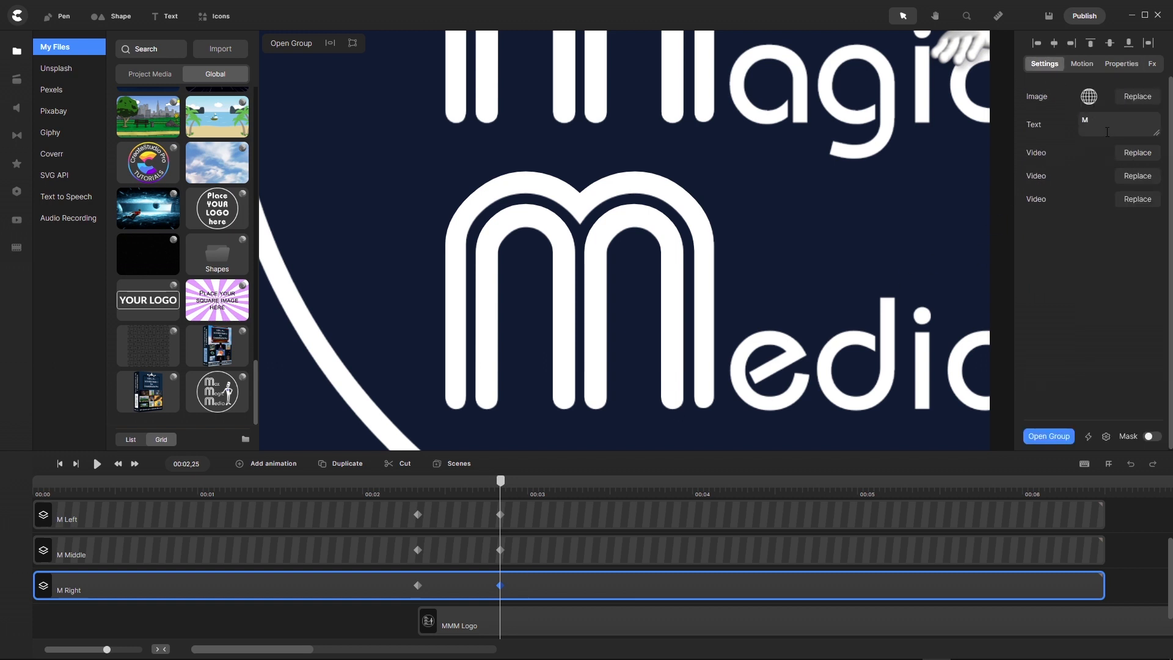
pyautogui.click(1033, 128)
pyautogui.click(980, 151)
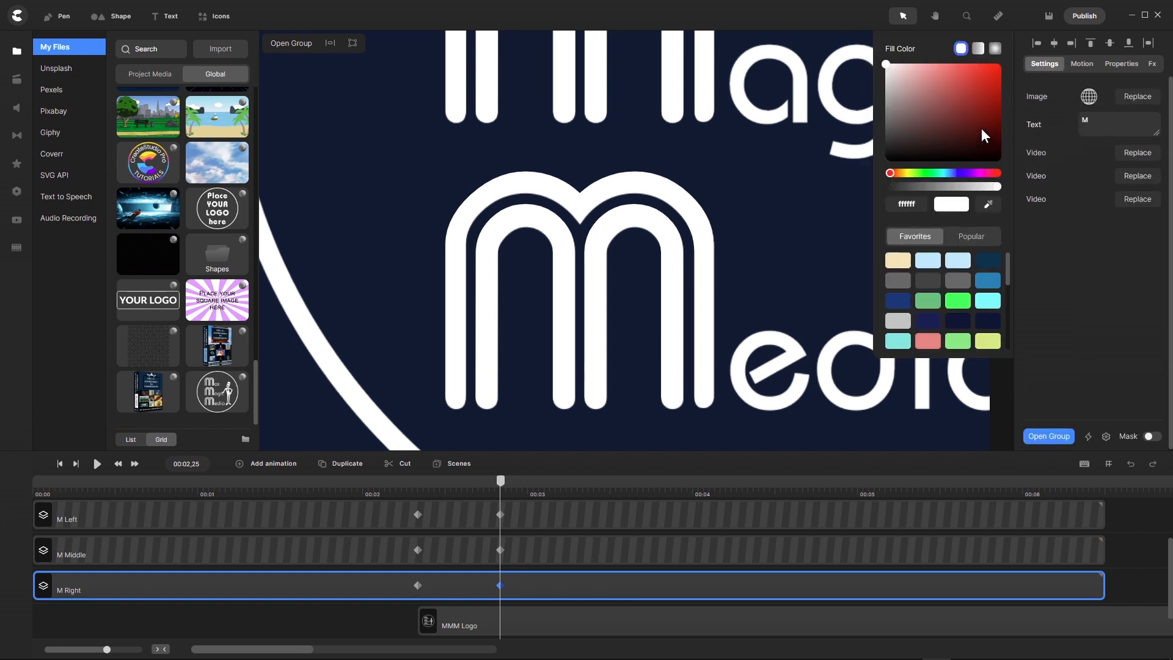
pyautogui.moveTo(981, 127); pyautogui.dragTo(999, 128)
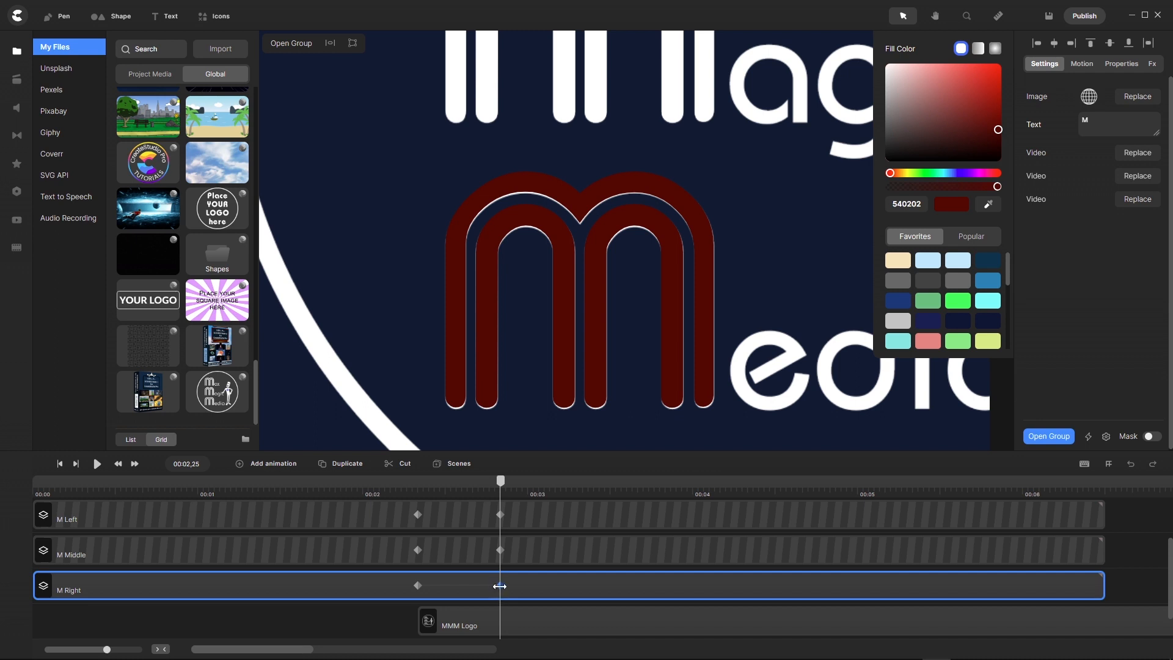
# - Fine-tune M Right's vertical position over the M of "Media" to Y 162 px
pyautogui.click(1123, 66)
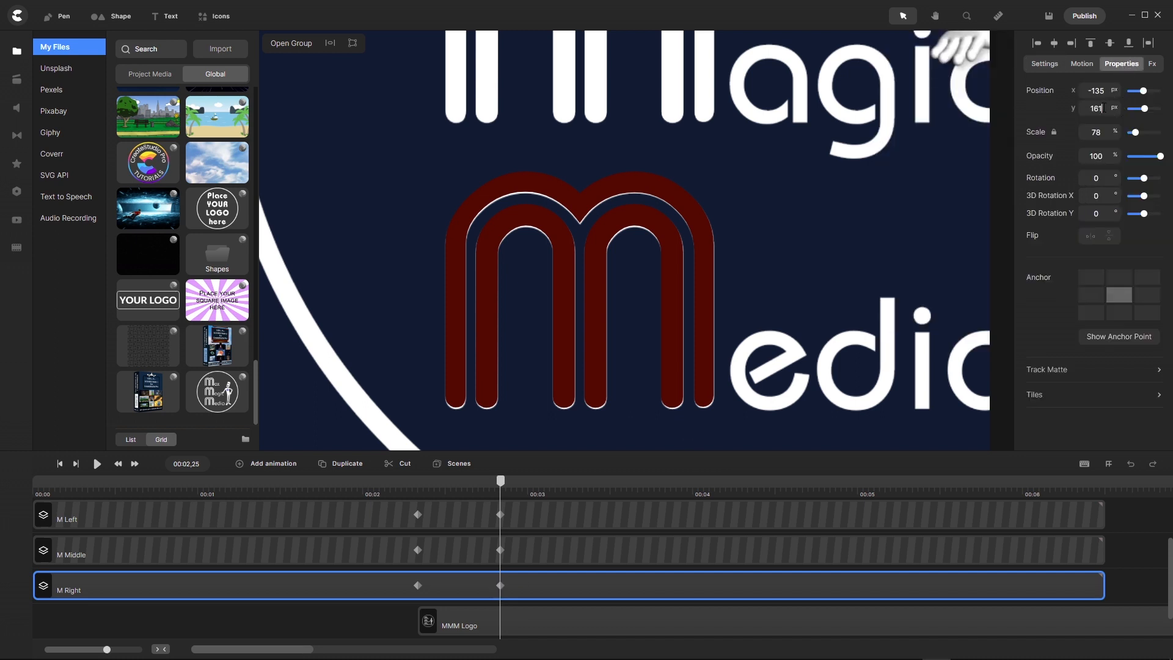
pyautogui.write('0')
pyautogui.press('Return')
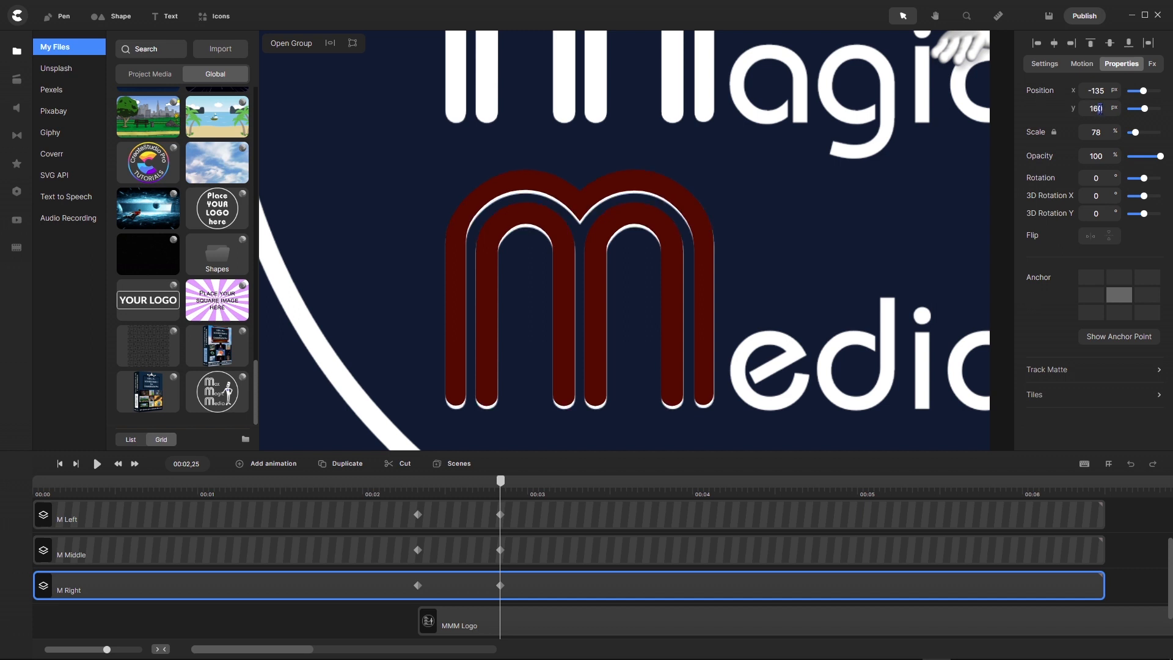
pyautogui.press('Return')
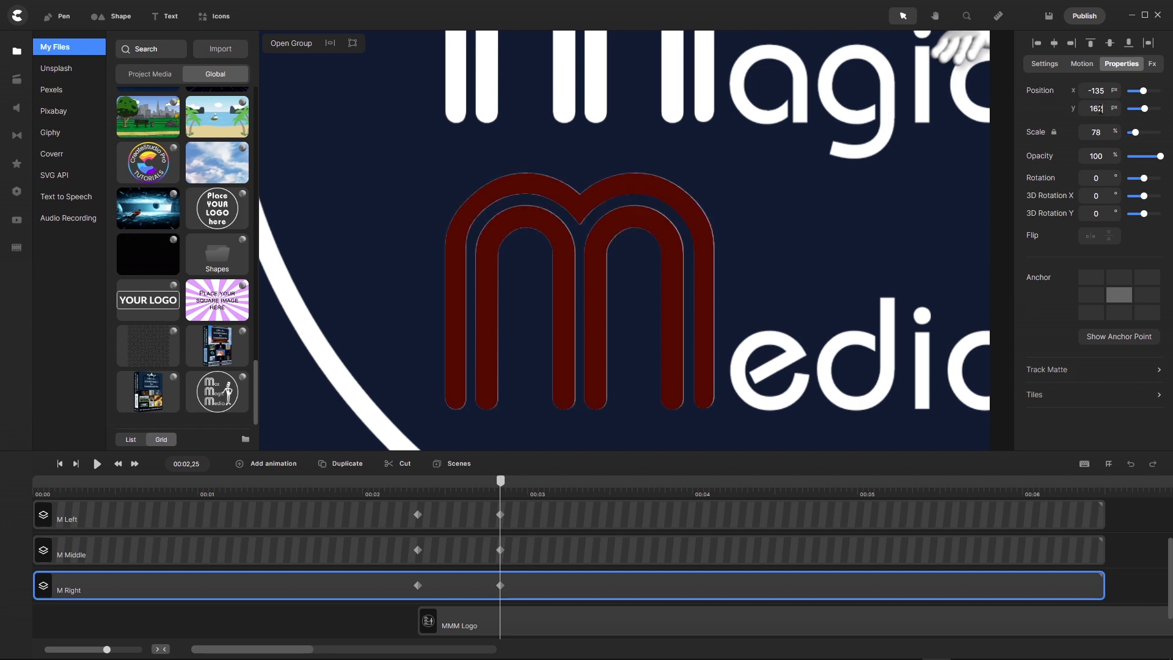
pyautogui.scroll(-5, 612, 292)
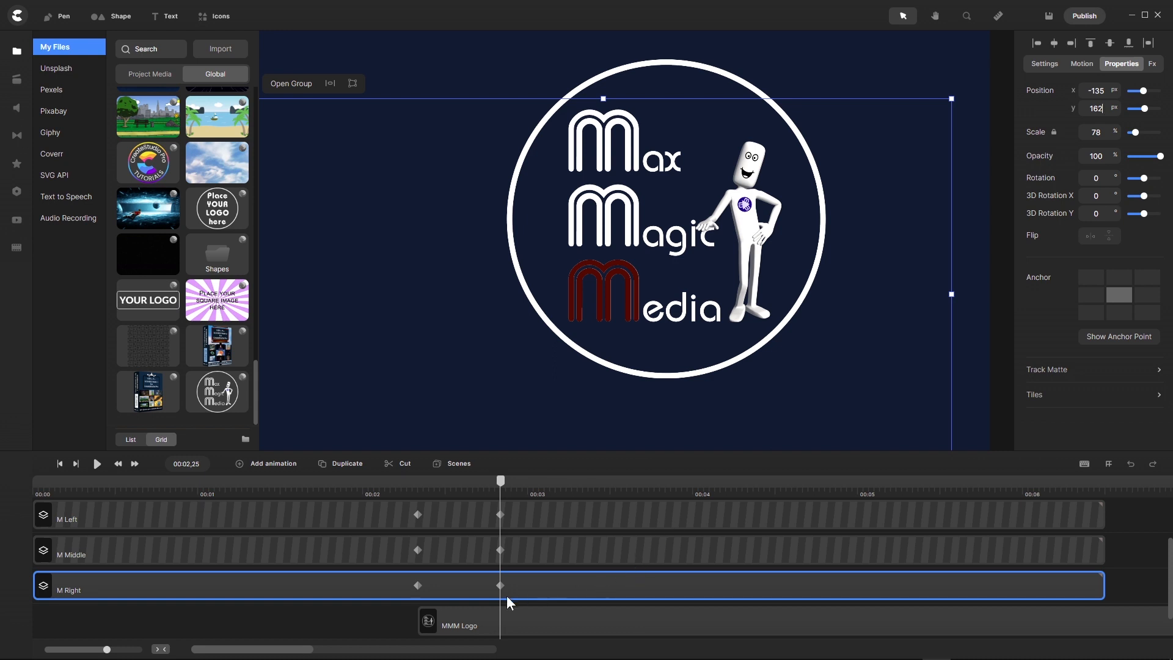
# - Set M Right's text fill color back to white ffffff
pyautogui.click(1045, 63)
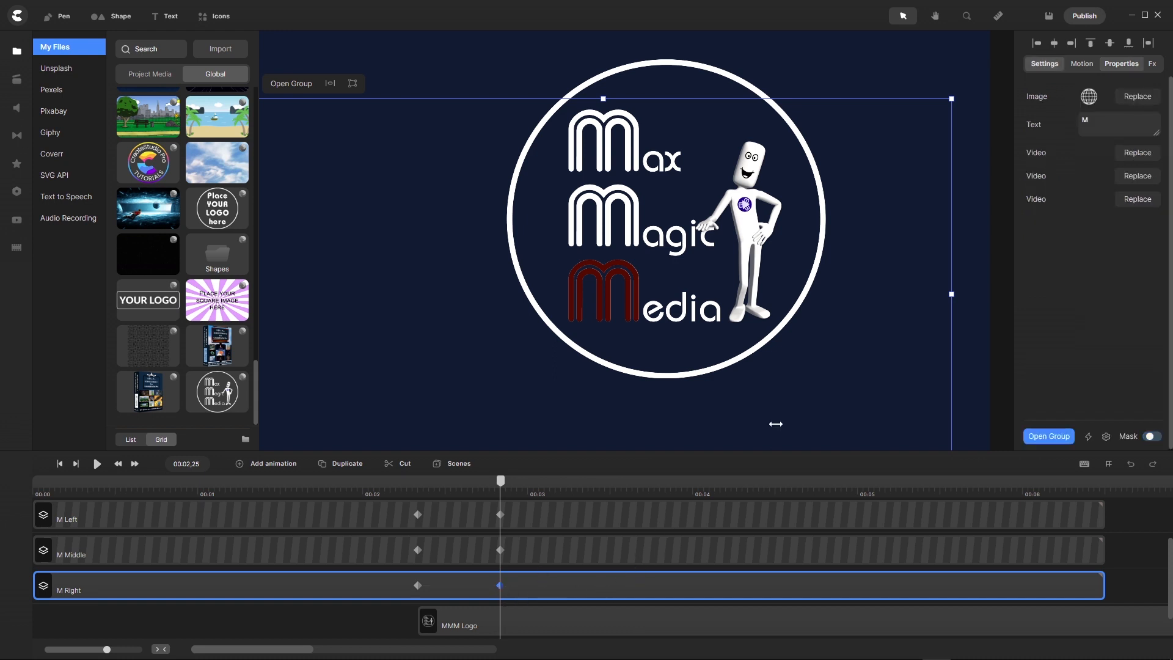
pyautogui.click(1039, 133)
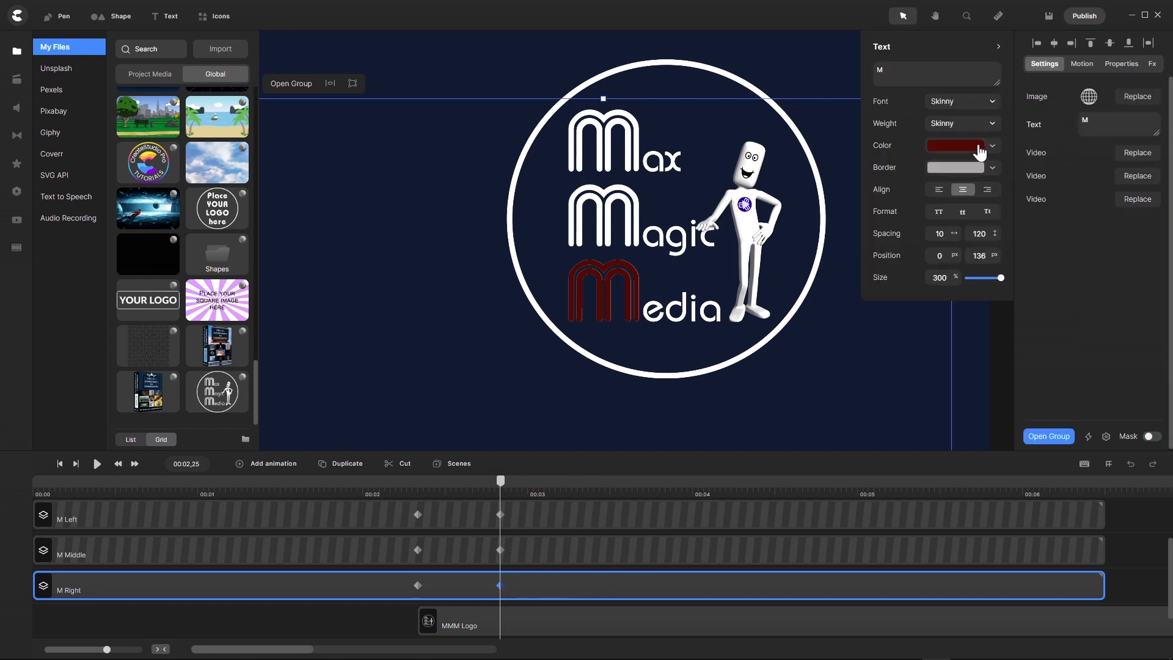
pyautogui.click(980, 149)
pyautogui.moveTo(897, 80); pyautogui.dragTo(870, 35)
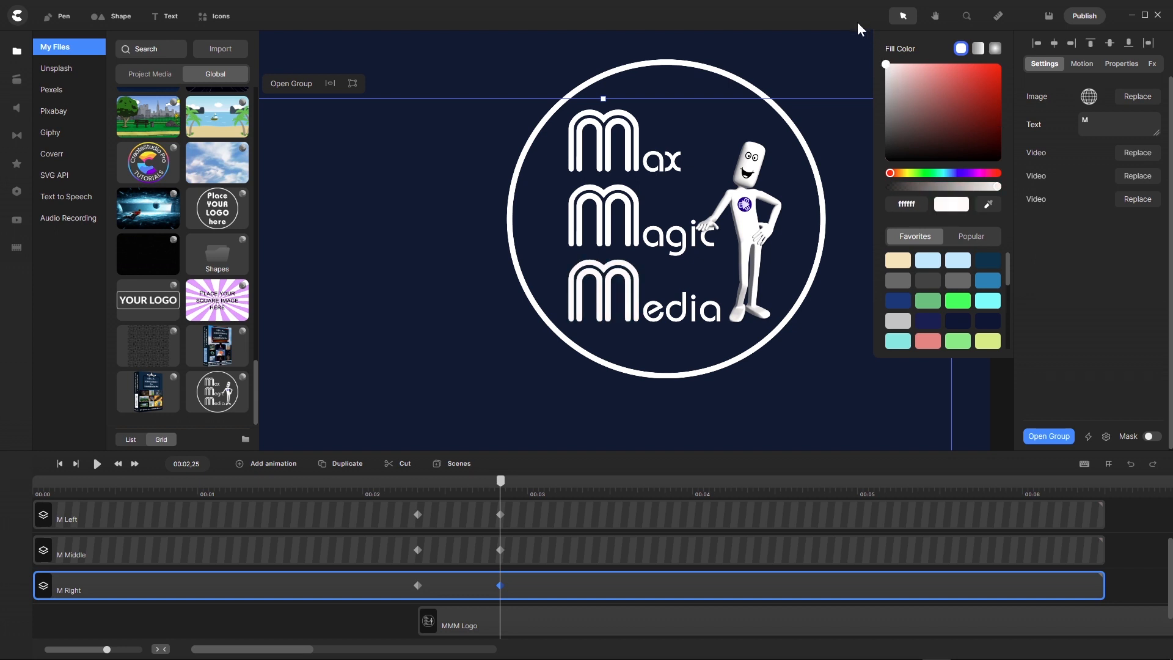
# - Unlock the M Left layer and try to set its text fill color to dark red 720000
pyautogui.scroll(5, 635, 112)
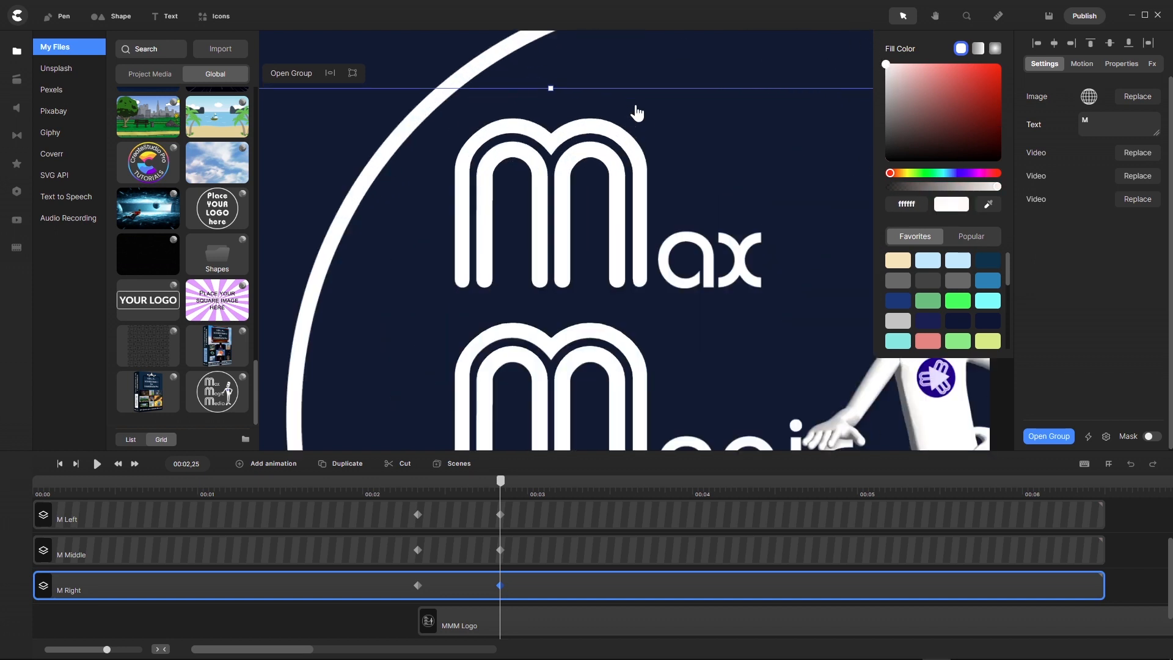
pyautogui.rightClick(500, 515)
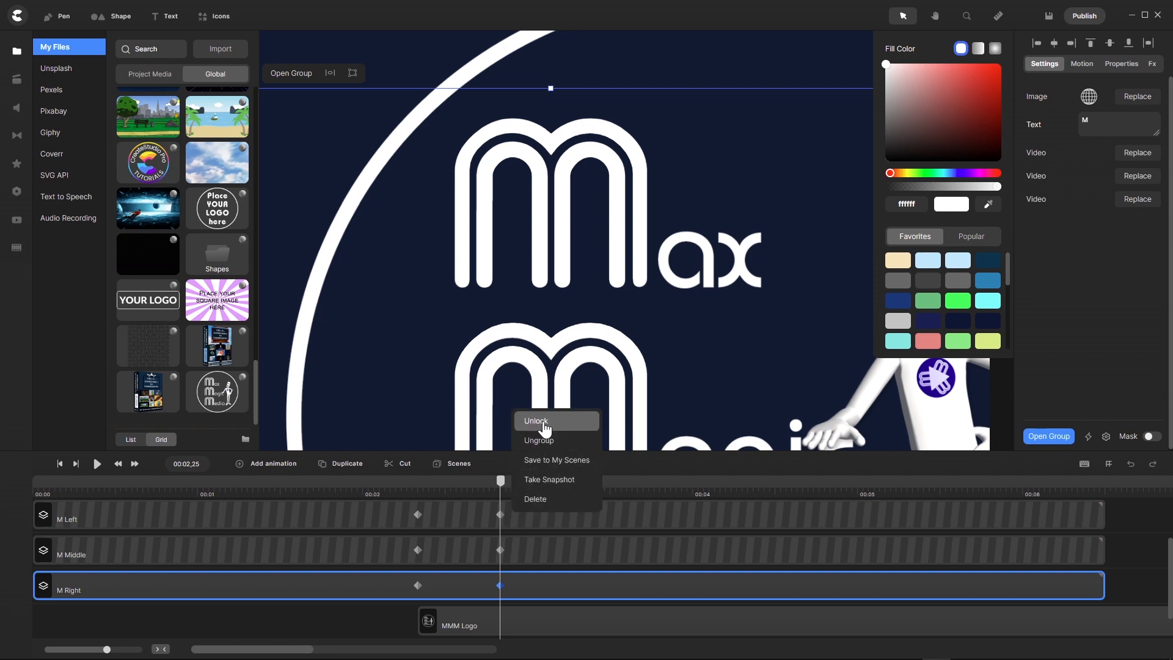
pyautogui.click(544, 421)
pyautogui.click(501, 515)
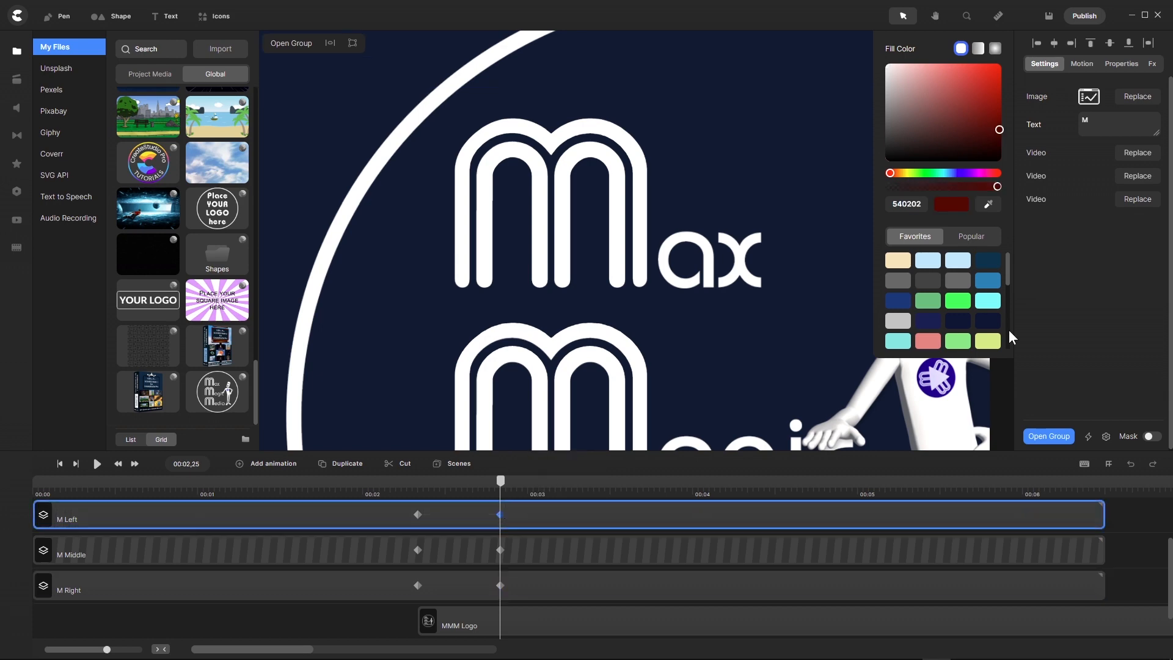
pyautogui.click(1037, 135)
pyautogui.click(968, 153)
pyautogui.moveTo(950, 127); pyautogui.dragTo(1016, 116)
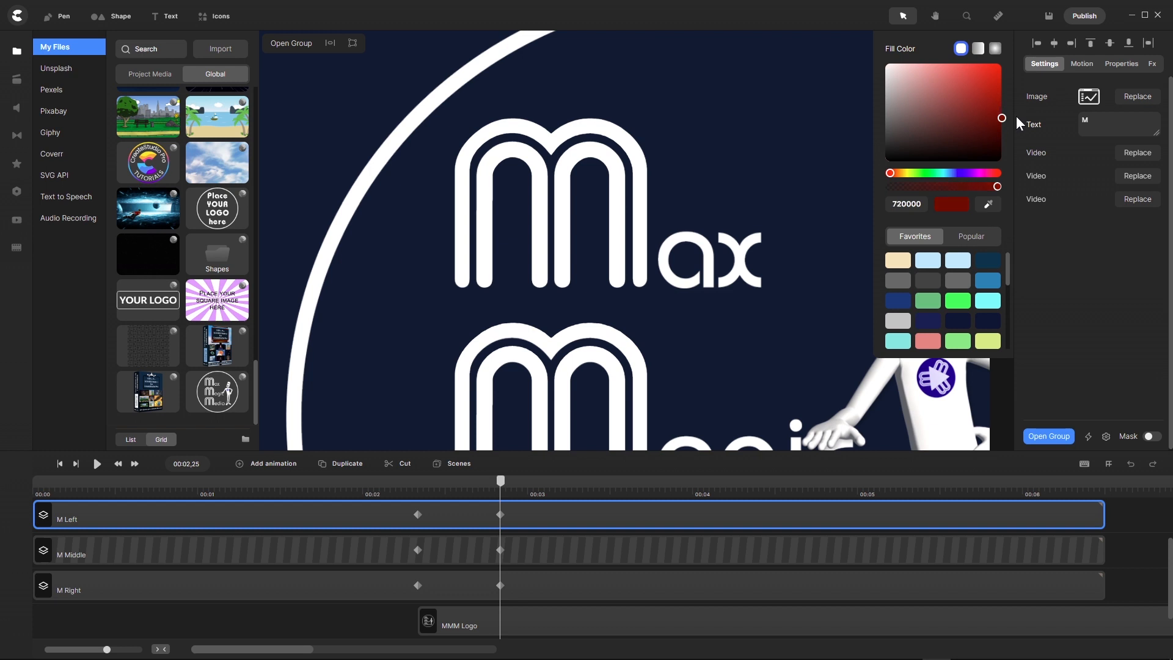
# - Set the recolored M of "Media" back to white ffffff and inspect the inside of the M Left group
pyautogui.scroll(-3, 631, 262)
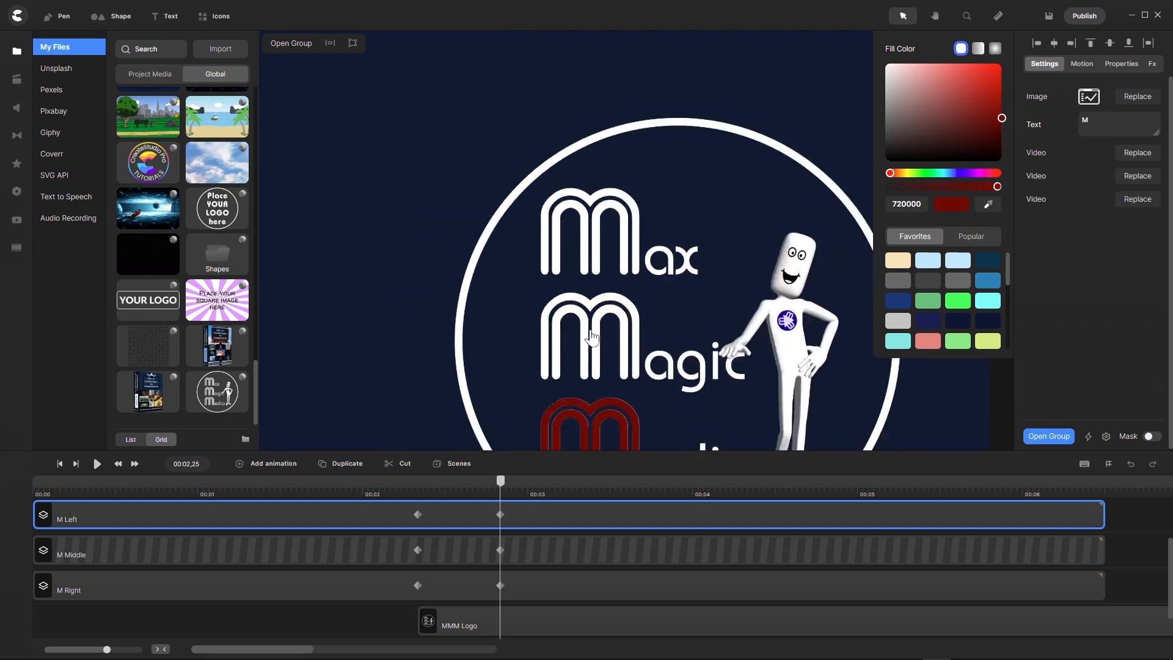
pyautogui.scroll(-2, 565, 302)
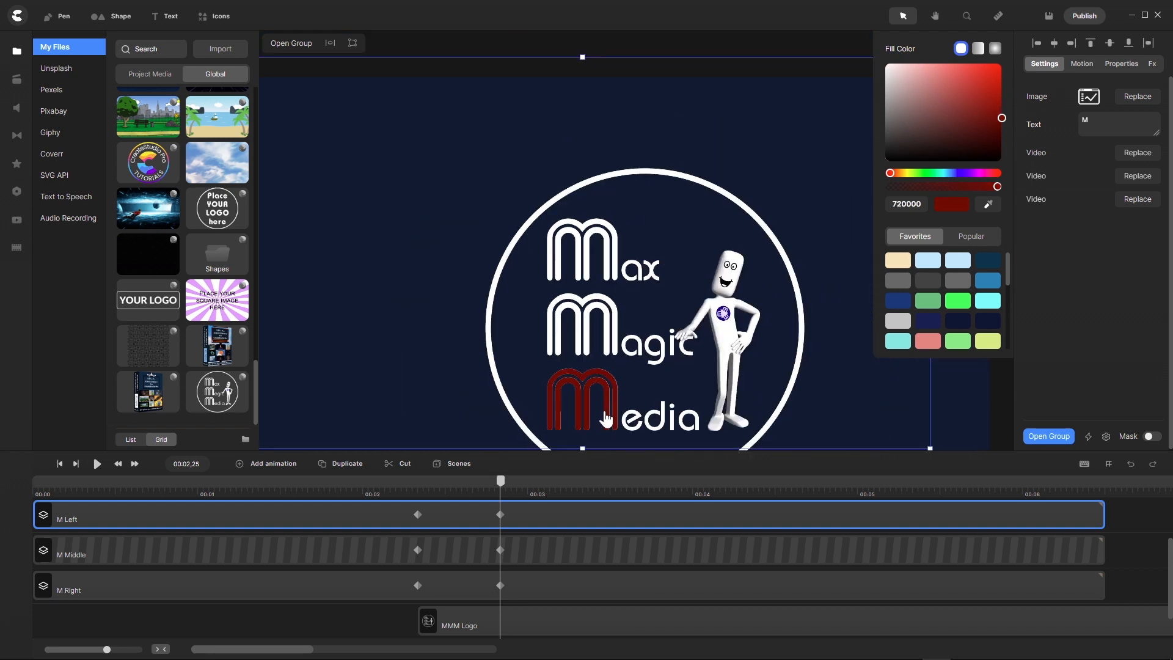
pyautogui.scroll(3, 606, 419)
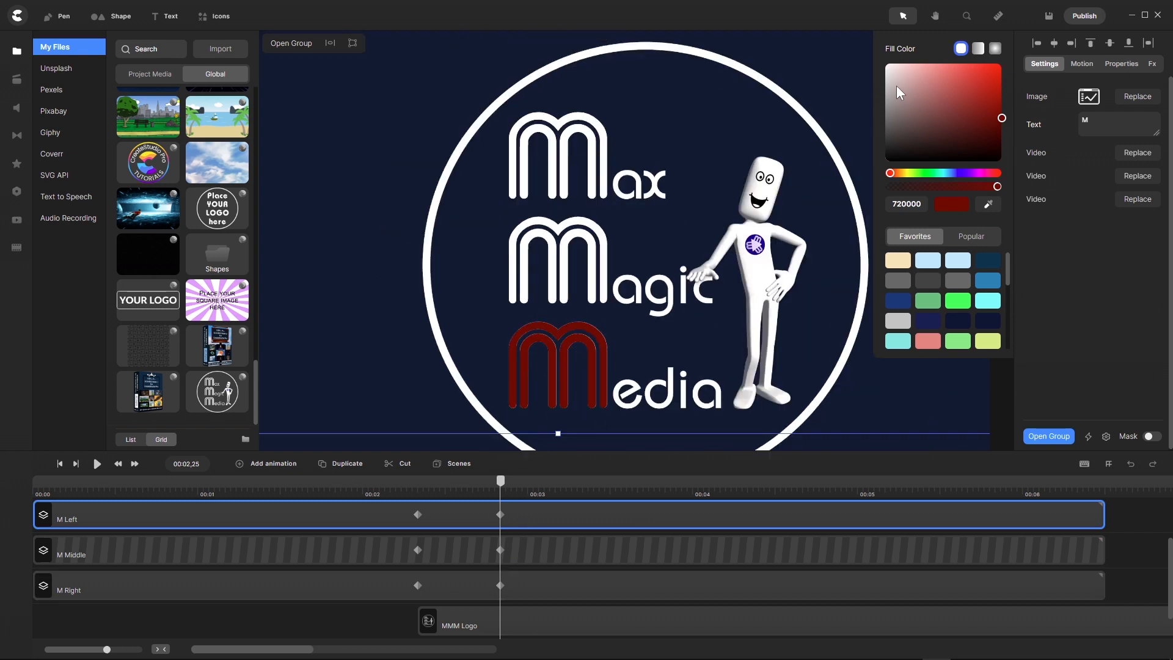
pyautogui.moveTo(897, 87); pyautogui.dragTo(865, 31)
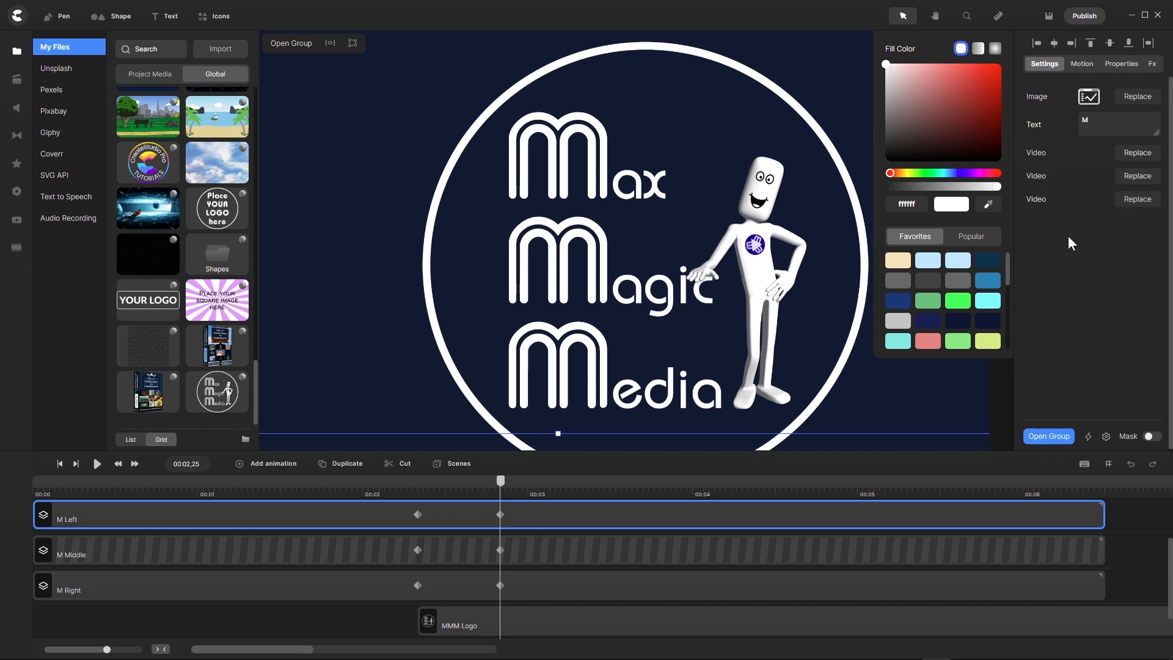
pyautogui.doubleClick(515, 513)
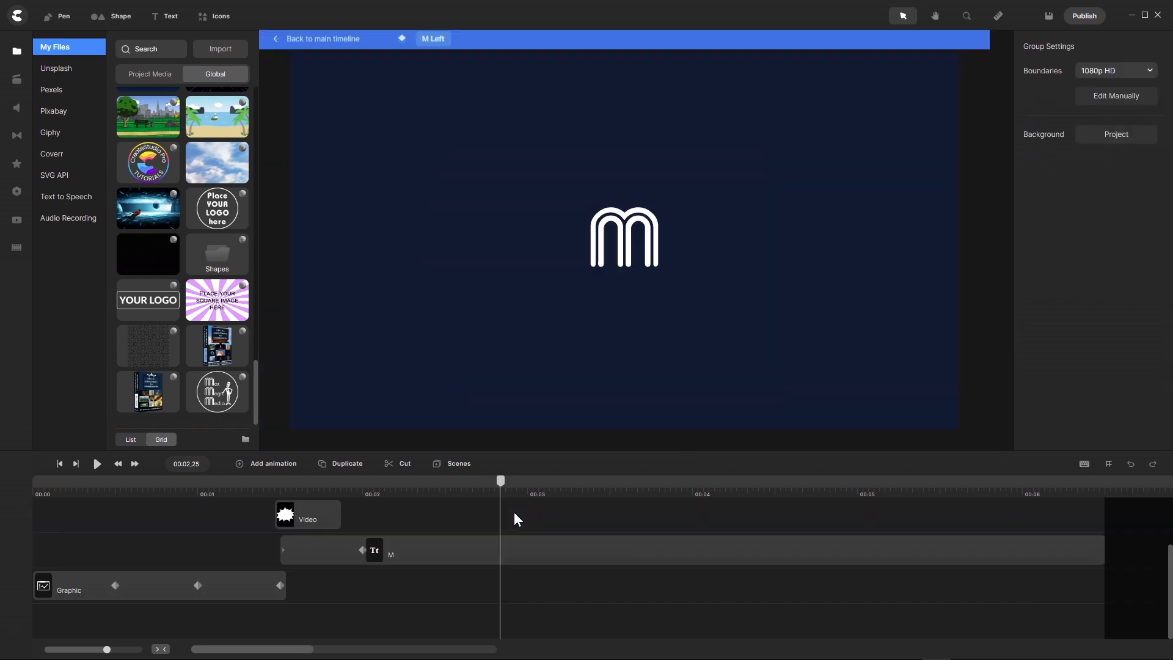
pyautogui.click(349, 43)
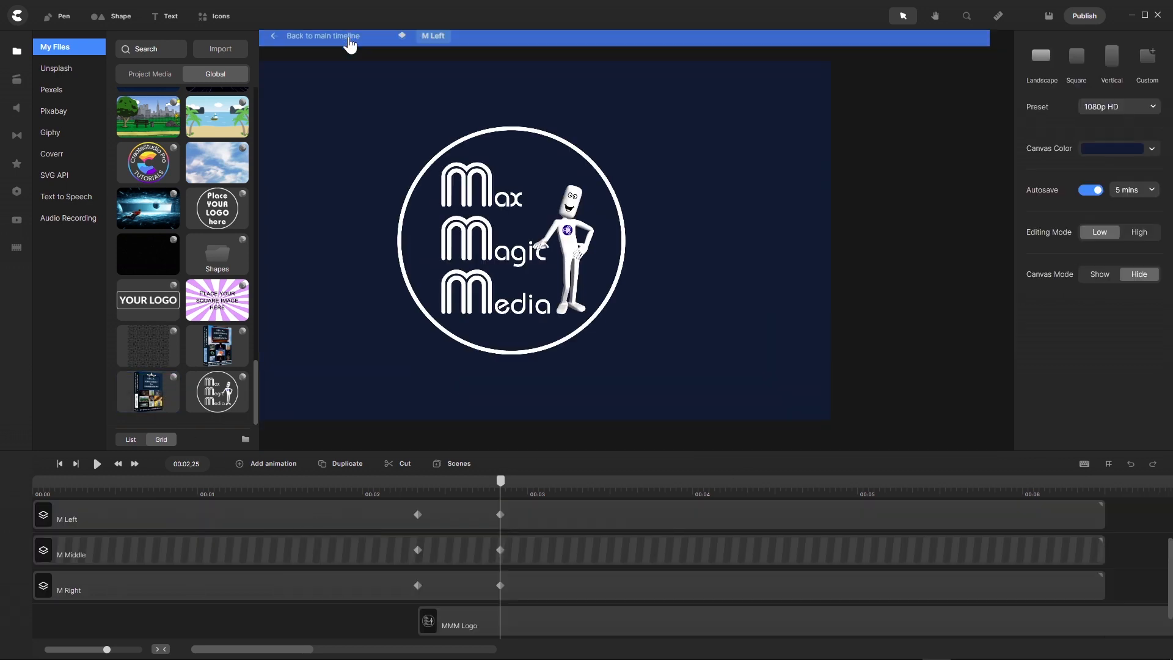
# - Test M Right's text fill color with red b21e1e and return it to white ffffff
pyautogui.click(501, 586)
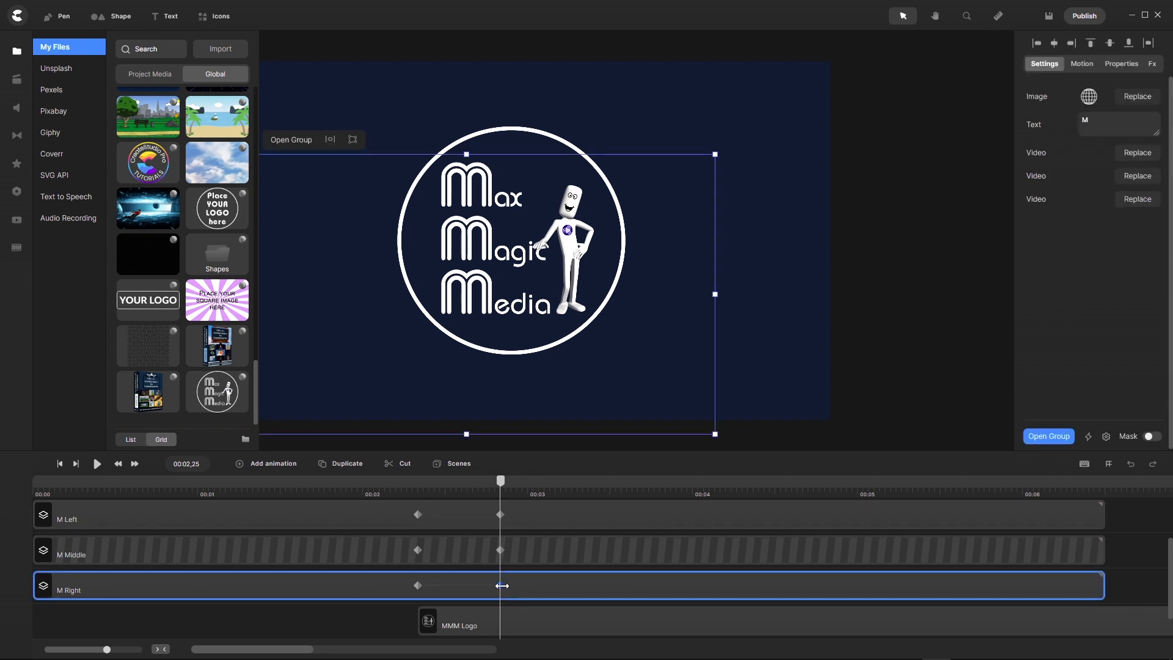
pyautogui.click(1037, 127)
pyautogui.click(993, 148)
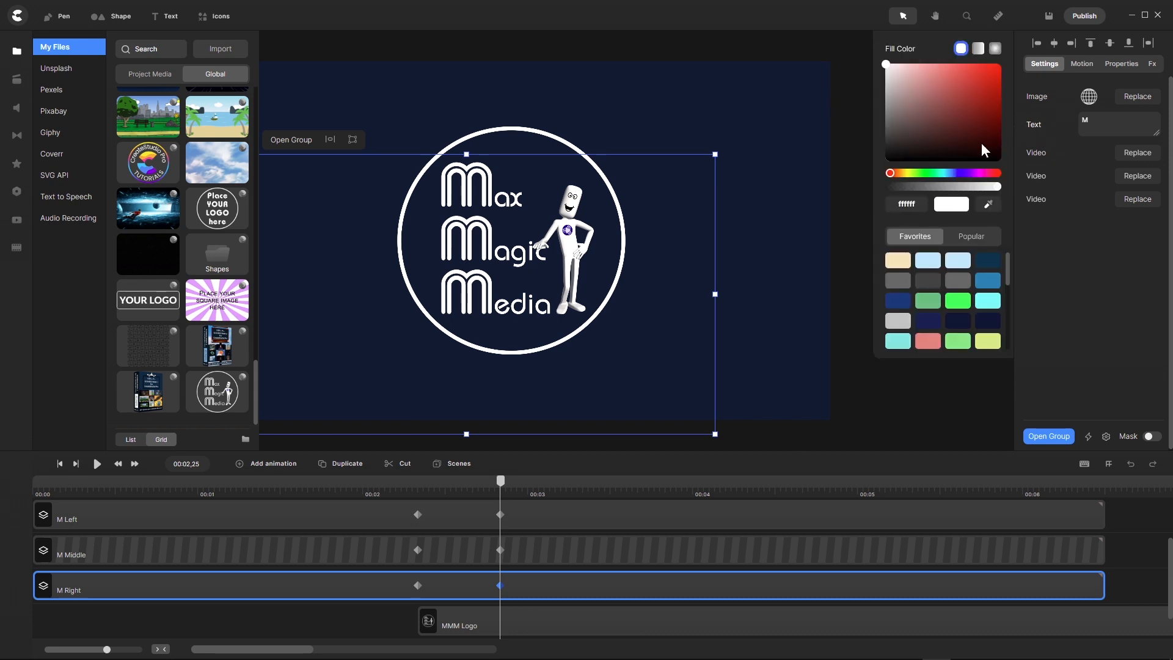
pyautogui.click(982, 92)
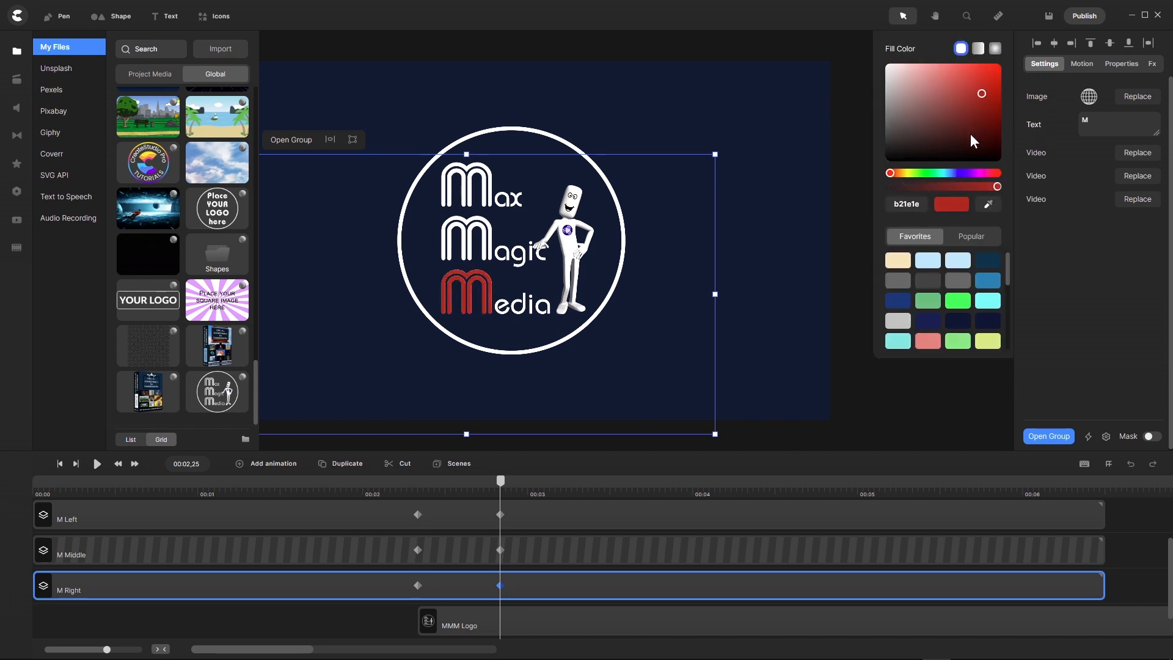
pyautogui.moveTo(936, 93); pyautogui.dragTo(864, 28)
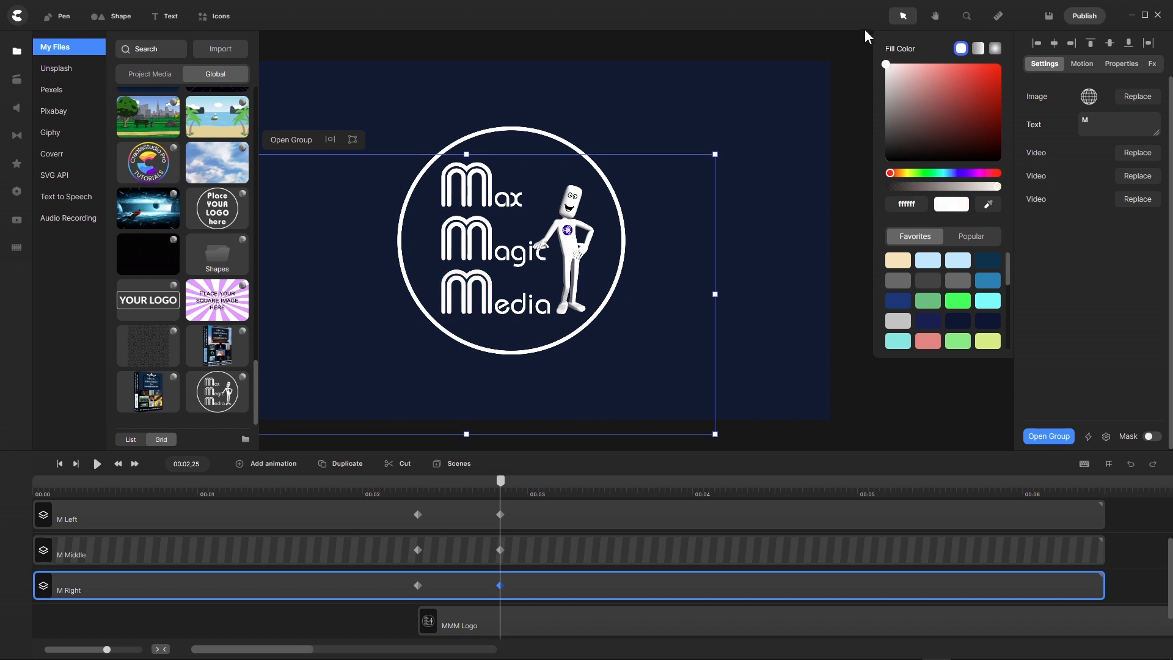
# - Test a different text fill color on M Left and return it to white ffffff
pyautogui.click(605, 509)
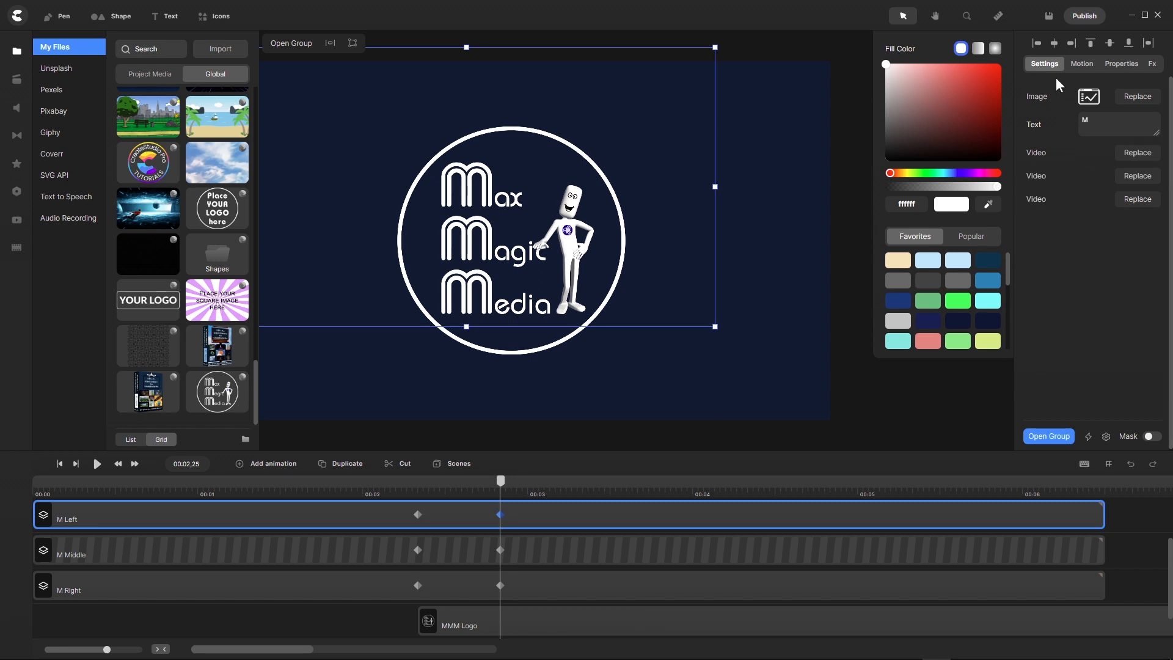
pyautogui.click(1041, 124)
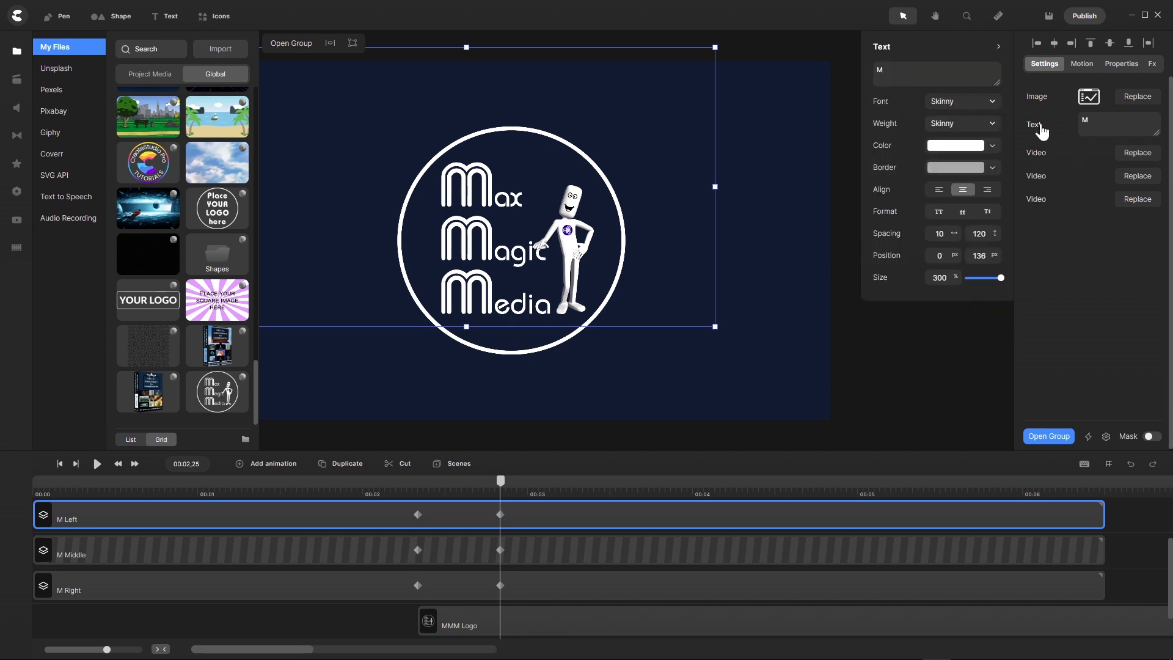
pyautogui.click(992, 148)
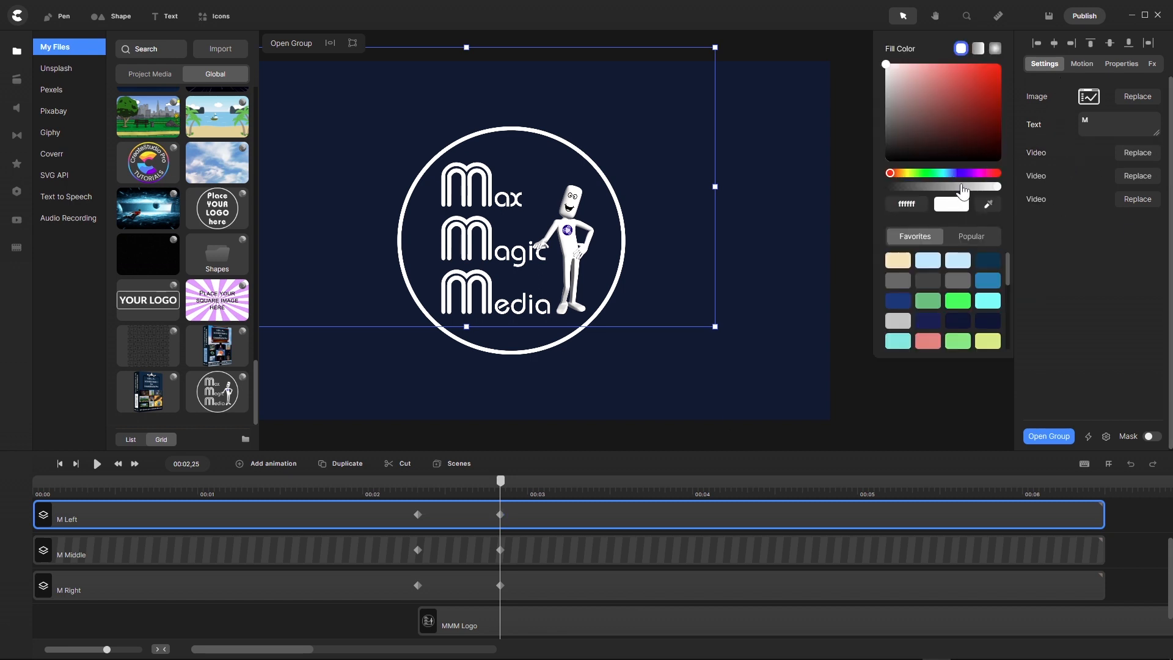
pyautogui.click(951, 113)
pyautogui.moveTo(952, 111); pyautogui.dragTo(845, 23)
# - Lock the M Right layer
pyautogui.click(330, 612)
pyautogui.rightClick(522, 579)
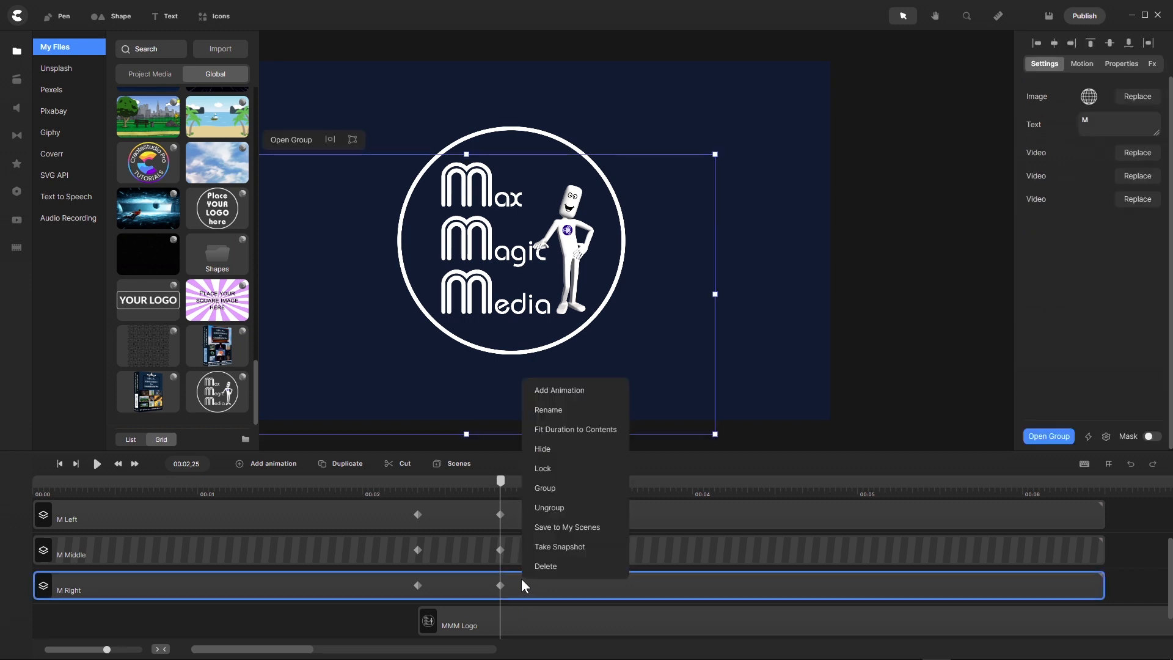
pyautogui.click(556, 469)
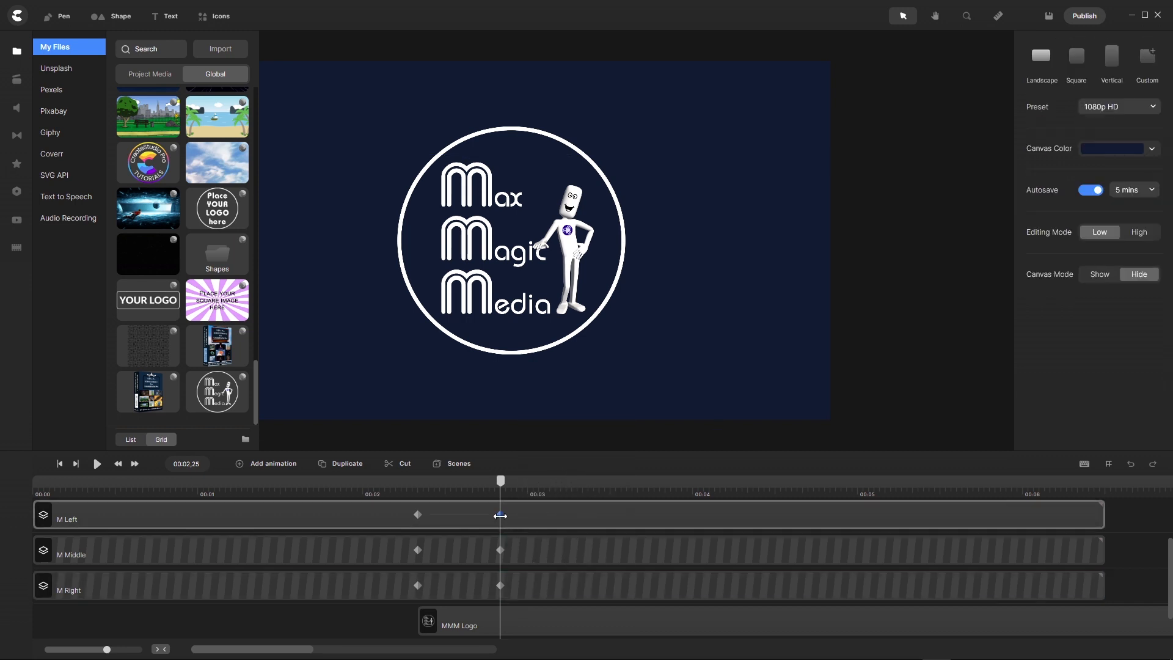
# - Set M Left's text fill color to dark red 930000 and check its alignment with the M of "Max" up close
pyautogui.click(499, 515)
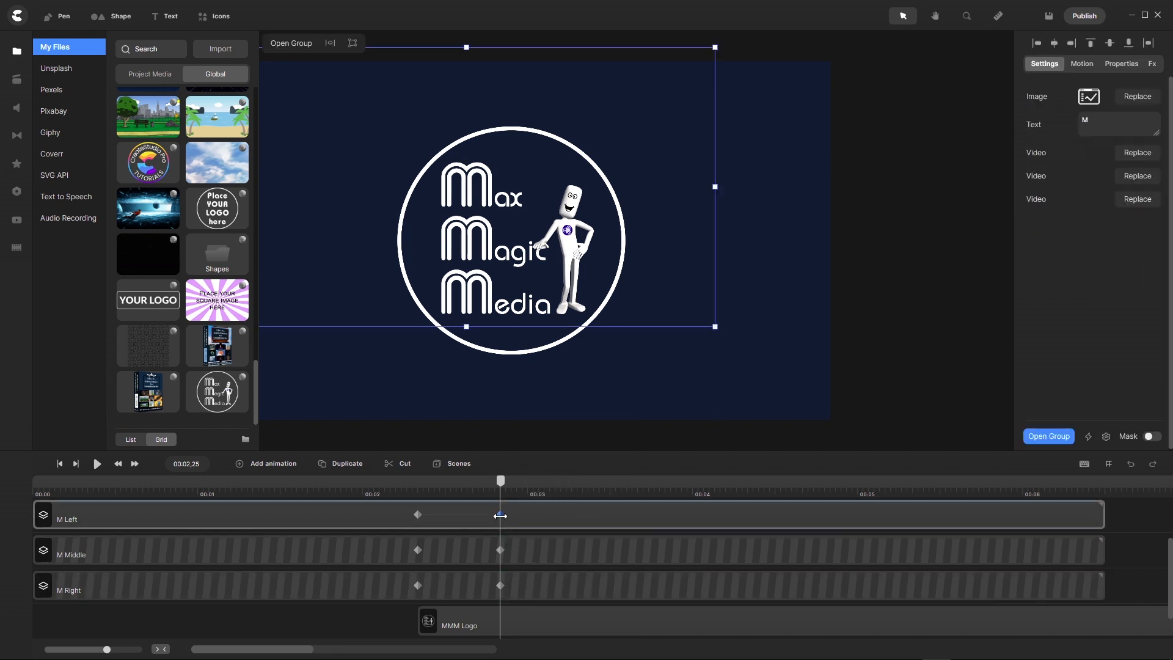
pyautogui.click(1038, 132)
pyautogui.click(991, 152)
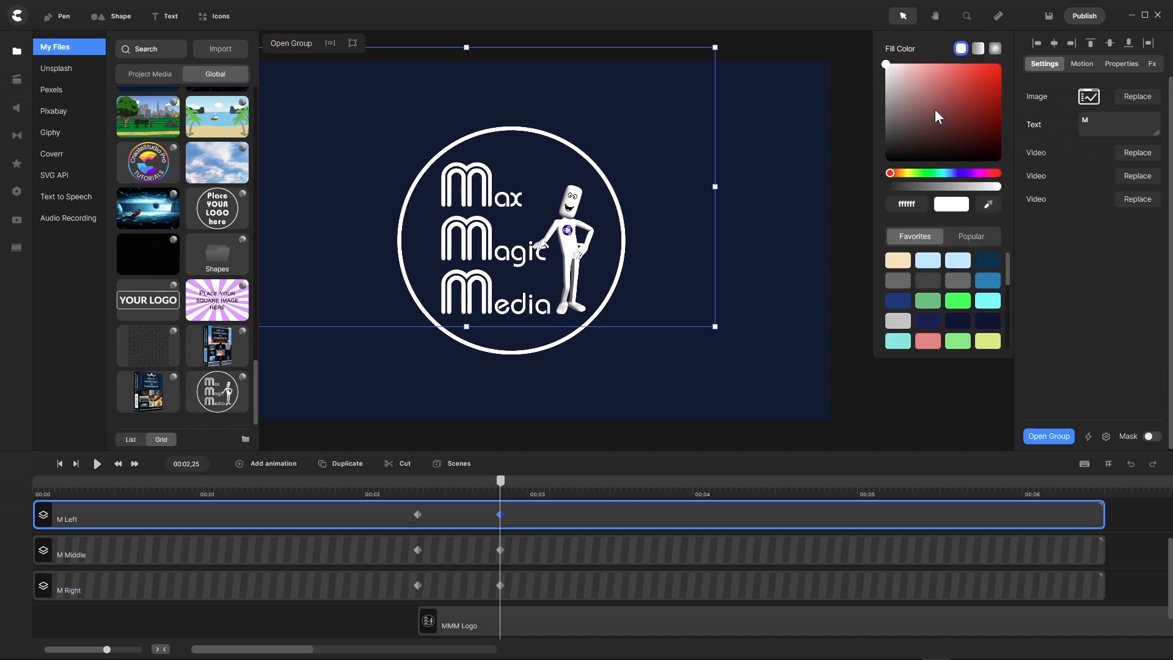
pyautogui.click(1001, 105)
pyautogui.scroll(5, 449, 187)
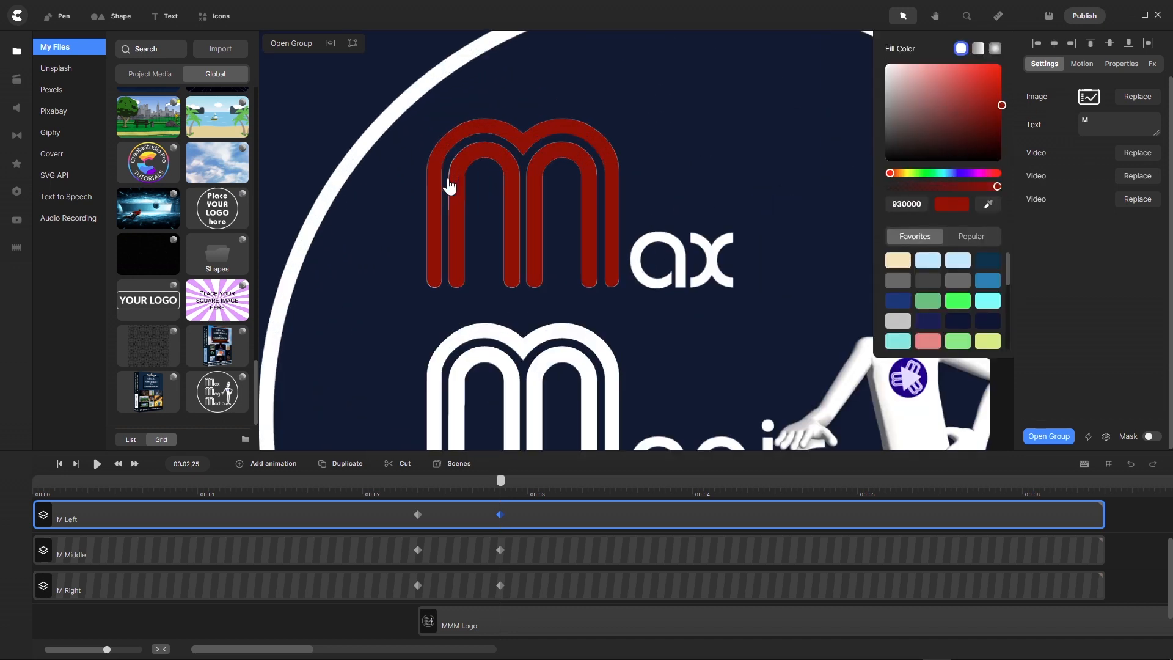
pyautogui.scroll(3, 449, 187)
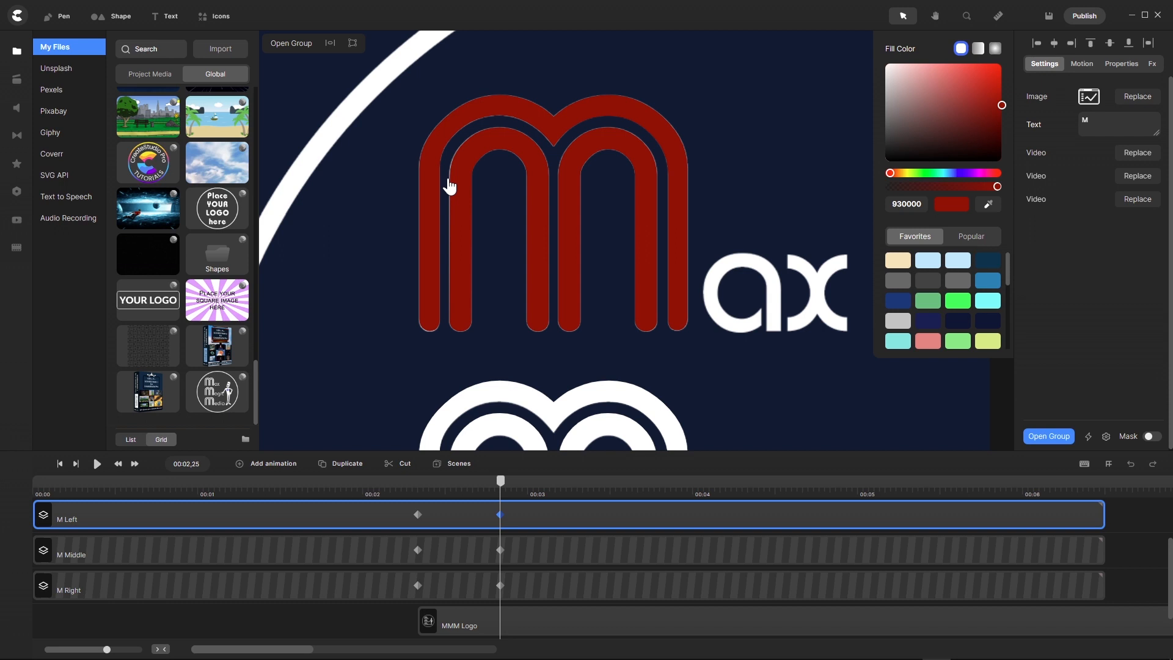
pyautogui.scroll(-2, 449, 187)
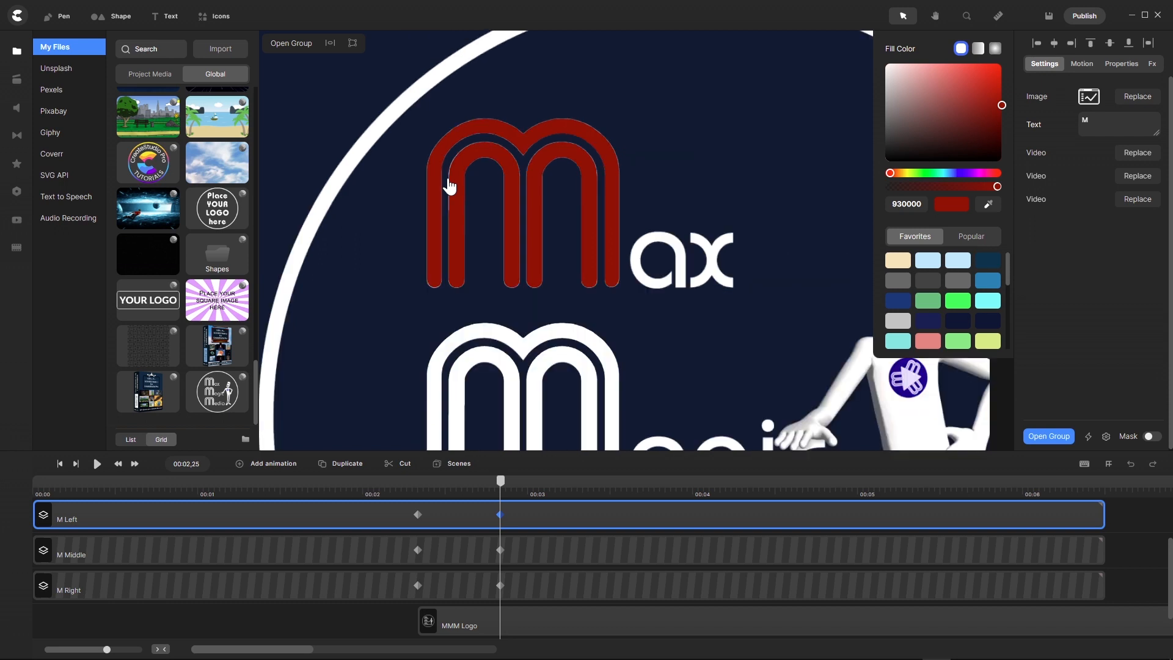
# - Try a Y position of -162 px for M Left and return it to -161 px
pyautogui.click(1121, 64)
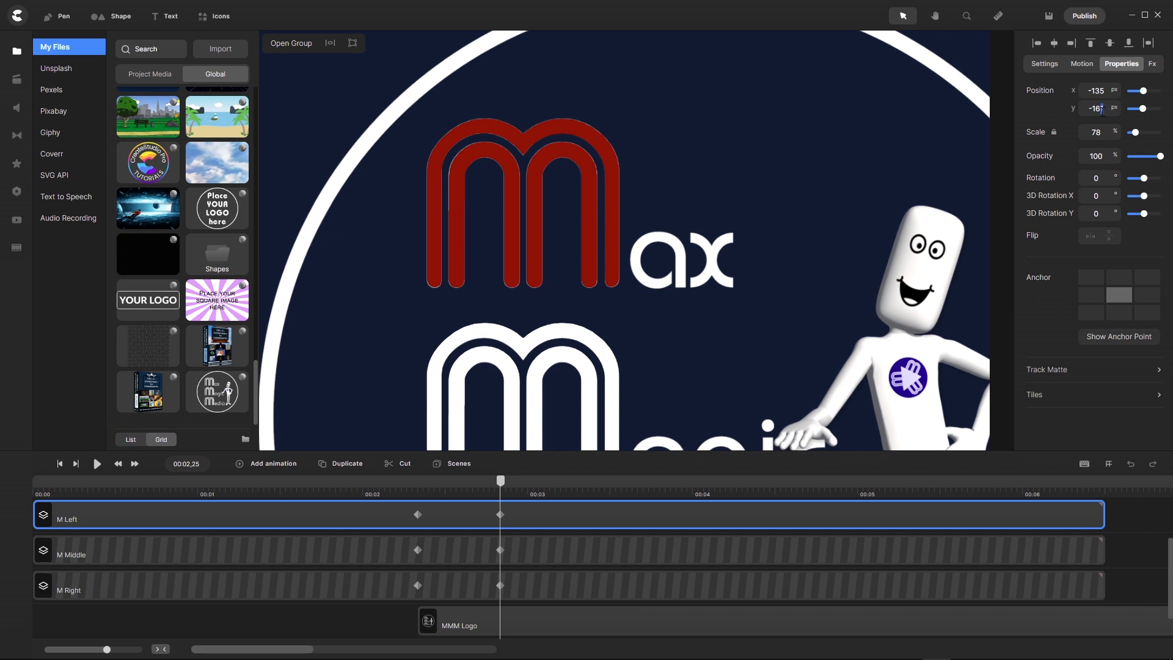
pyautogui.press('Return')
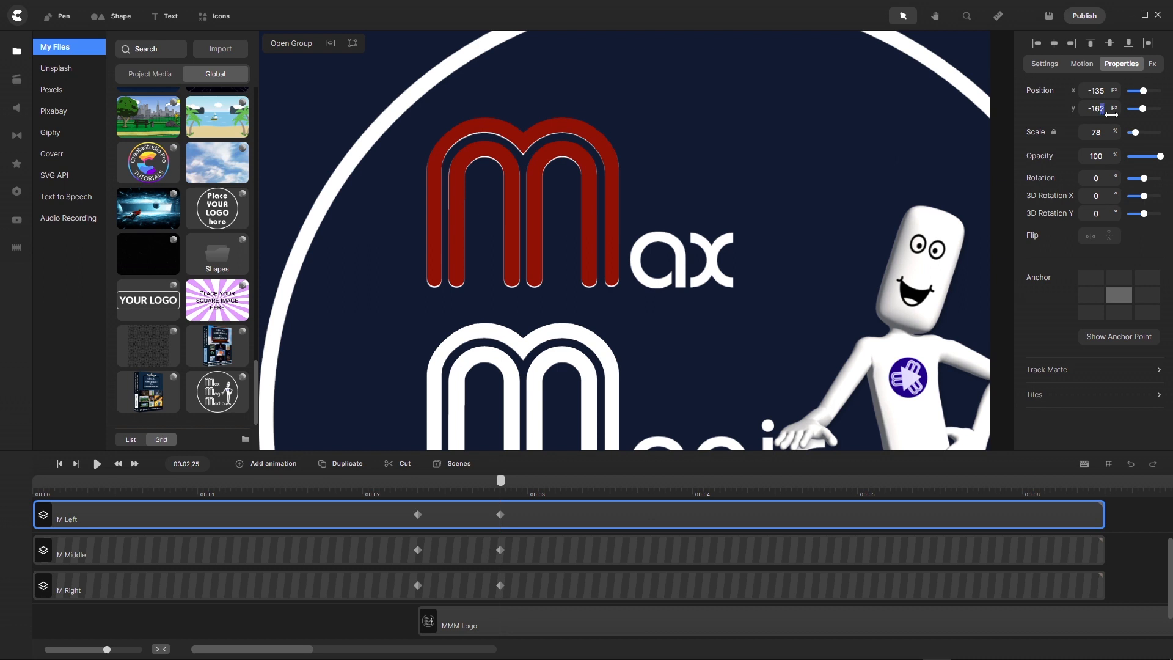
pyautogui.press('Return')
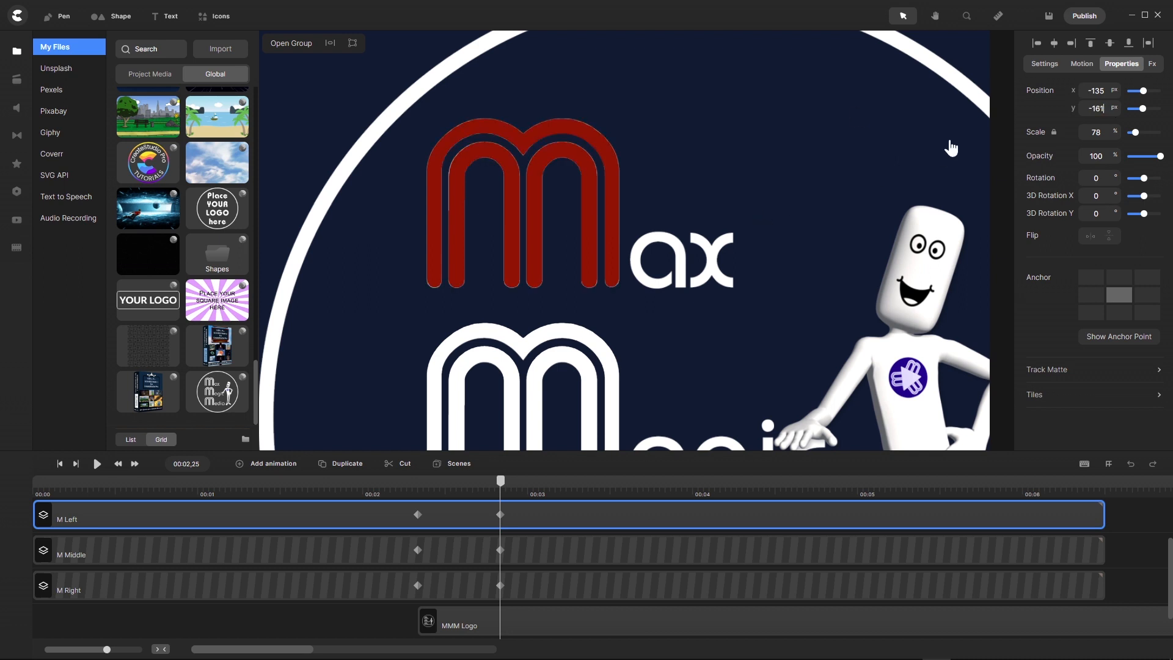
# - Set M Left's text fill color back to white ffffff at its second keyframe
pyautogui.click(499, 515)
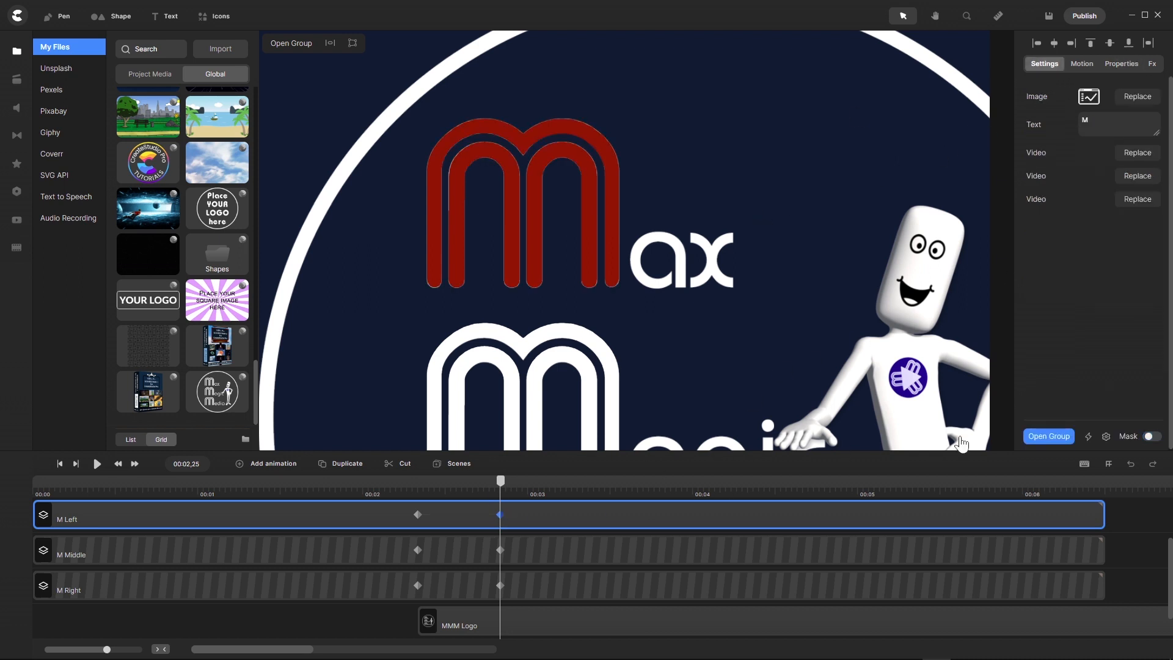
pyautogui.click(1036, 126)
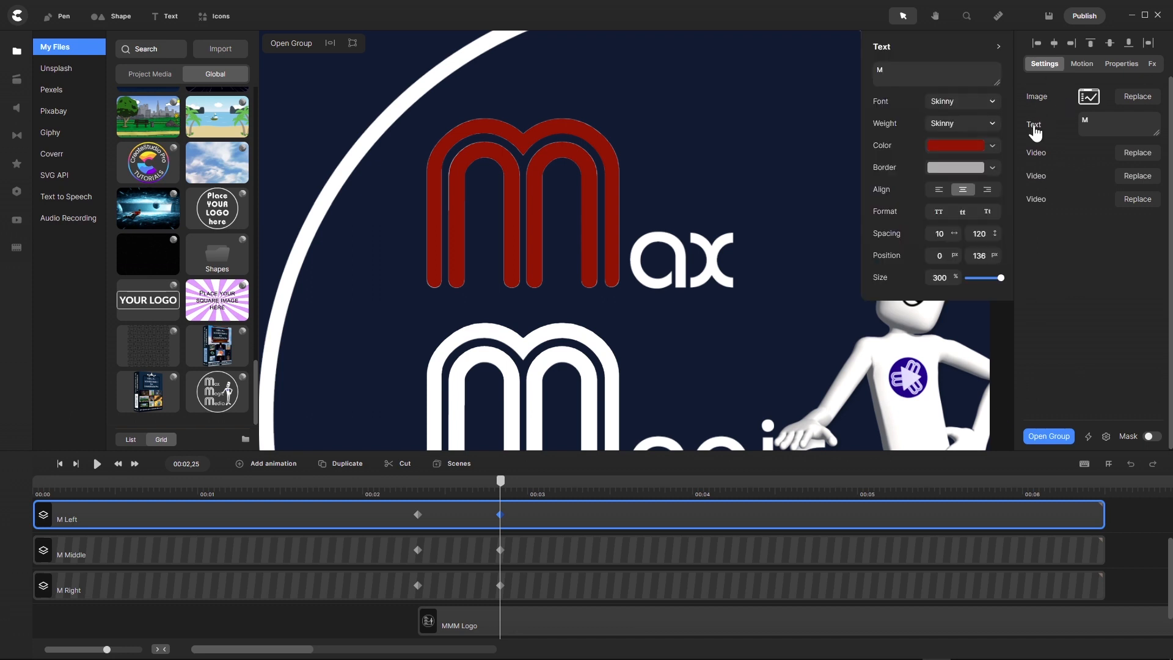
pyautogui.click(997, 148)
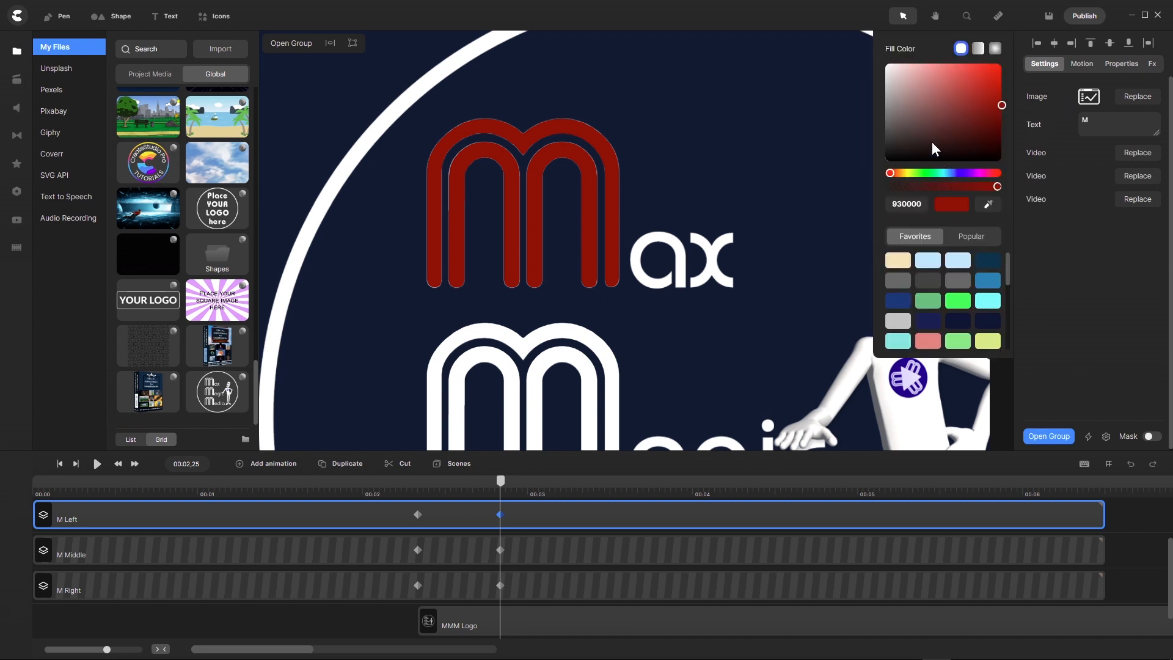
pyautogui.moveTo(932, 141); pyautogui.dragTo(874, 36)
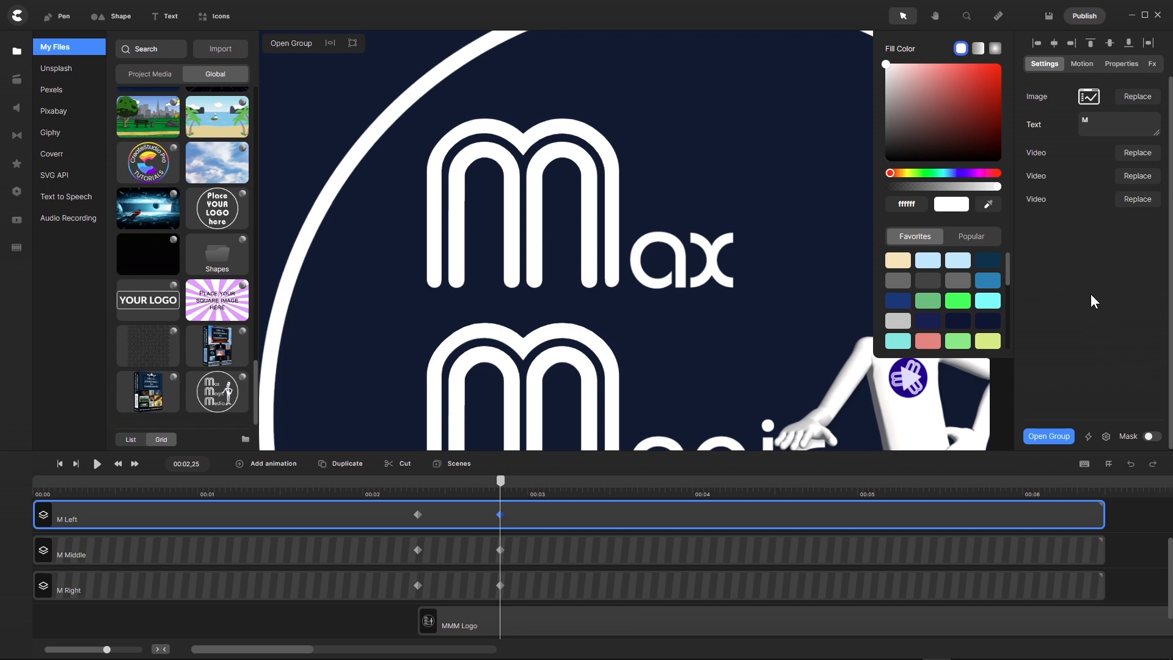
pyautogui.click(264, 625)
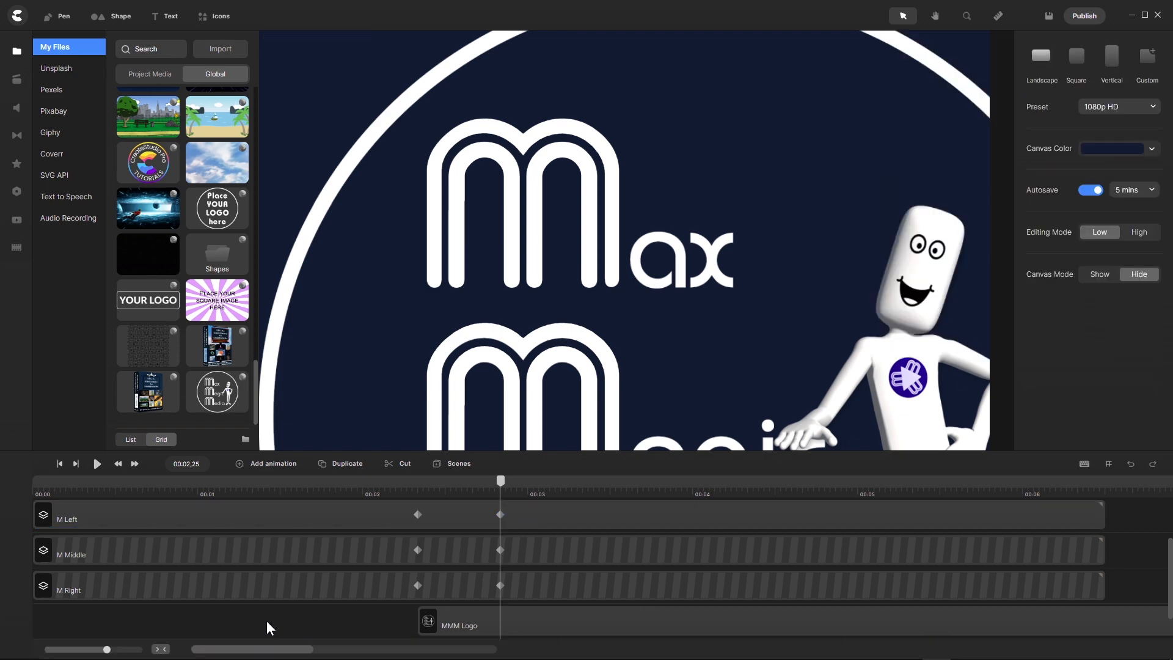
pyautogui.scroll(-5, 742, 223)
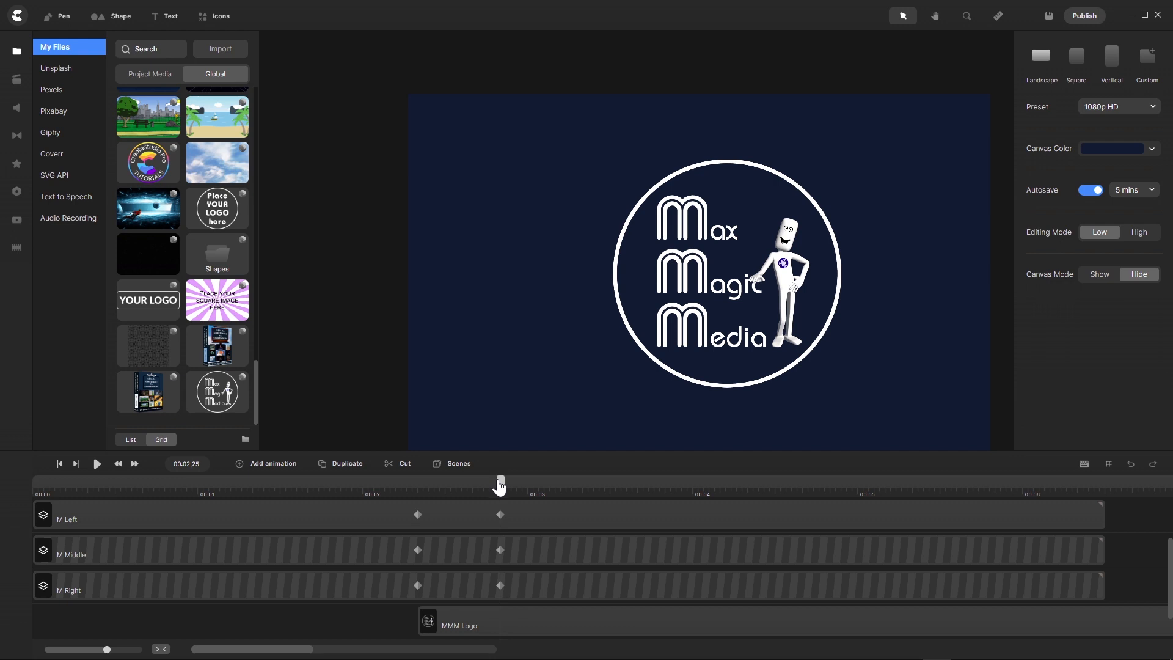
# - Lock the M Left layer
pyautogui.moveTo(499, 485)
pyautogui.mouseDown()
pyautogui.moveTo(361, 483)
pyautogui.moveTo(281, 502)
pyautogui.moveTo(516, 499)
pyautogui.moveTo(398, 500)
pyautogui.moveTo(498, 501)
pyautogui.mouseUp()
pyautogui.click(526, 516)
pyautogui.rightClick(526, 515)
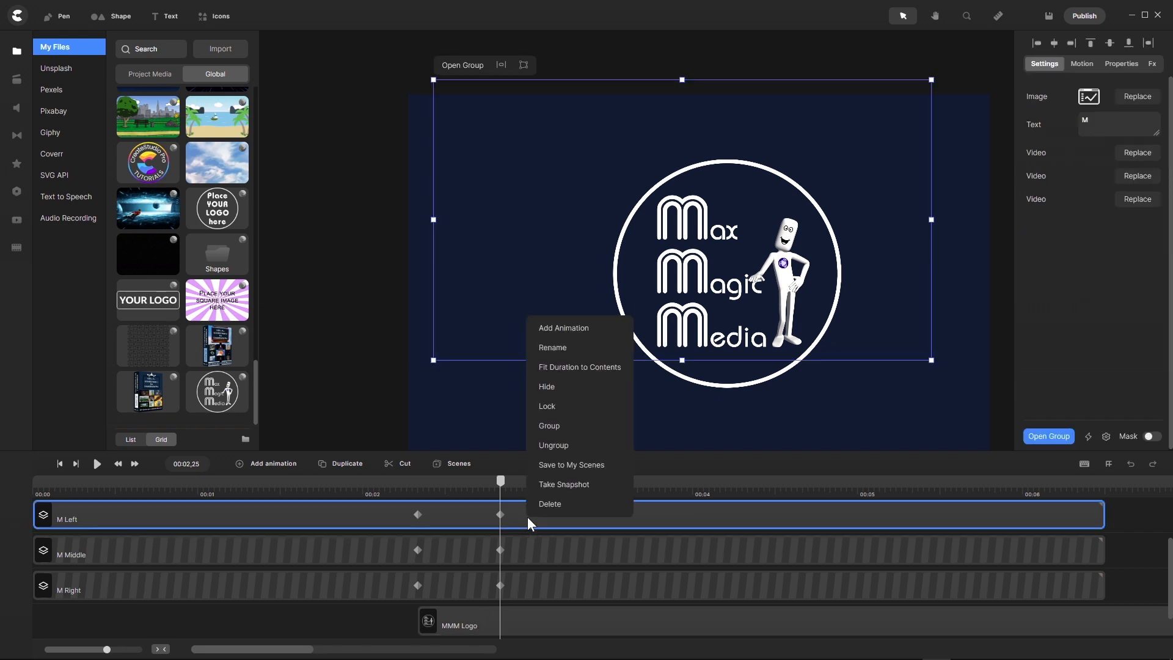
pyautogui.click(556, 408)
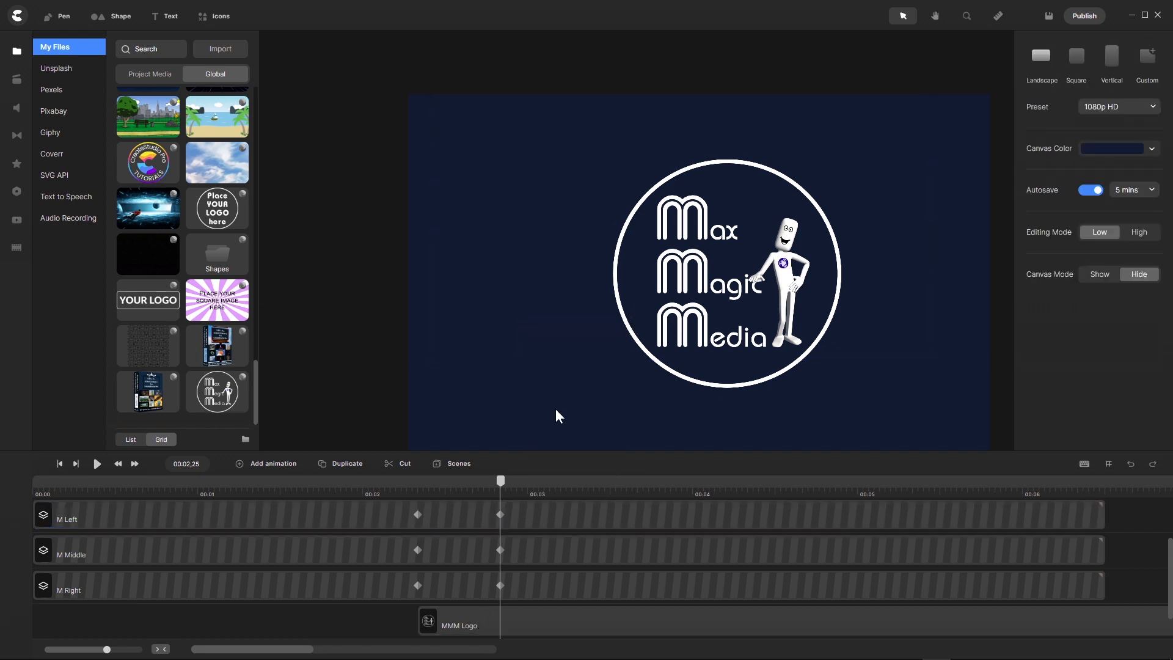
# - Add an empty track above the MMM Logo track
pyautogui.rightClick(396, 615)
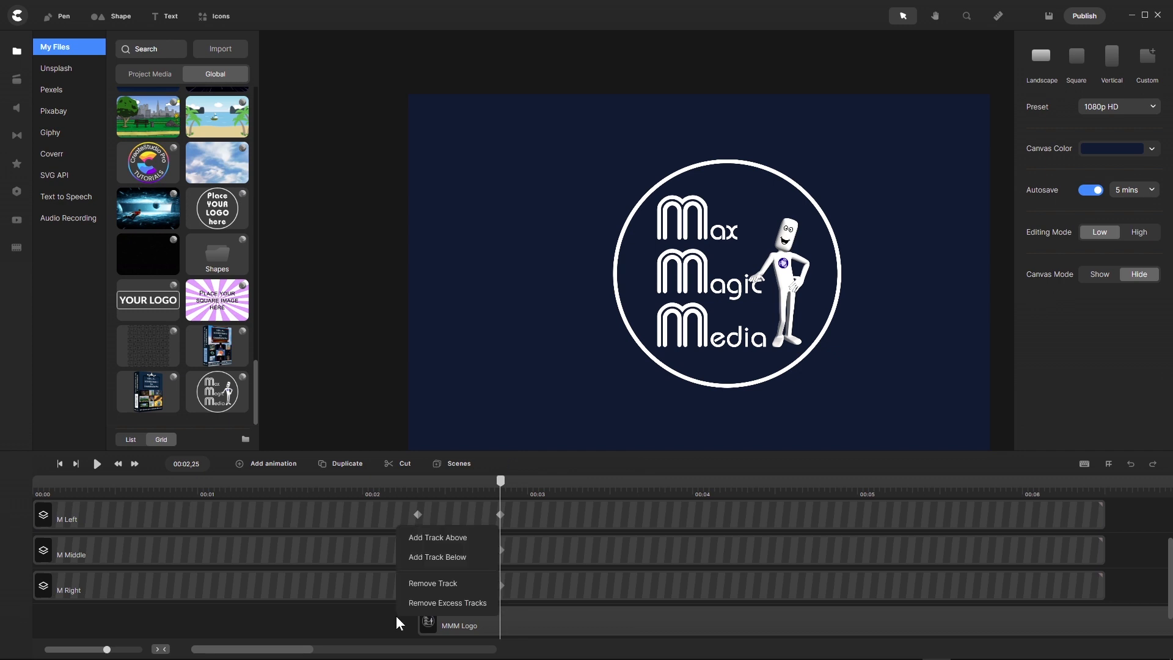
pyautogui.click(422, 537)
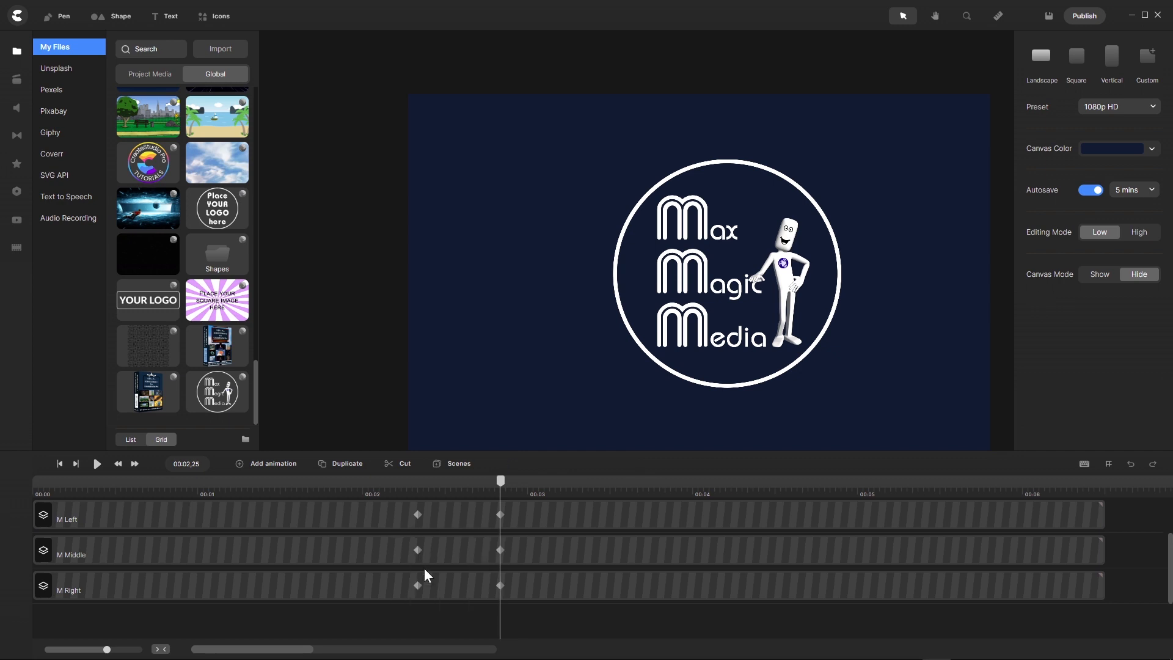
pyautogui.scroll(-2, 454, 609)
# - Add a square shape at 00:02,10 on the empty track above the MMM Logo
pyautogui.moveTo(502, 489); pyautogui.dragTo(416, 497)
pyautogui.click(445, 596)
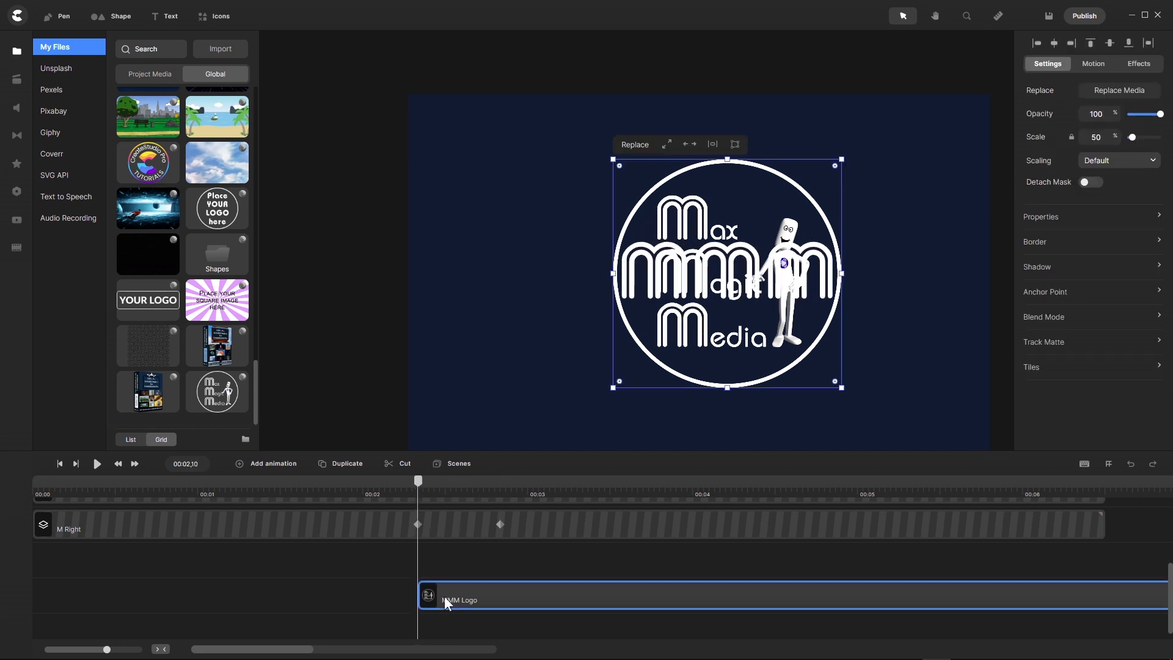
pyautogui.click(102, 15)
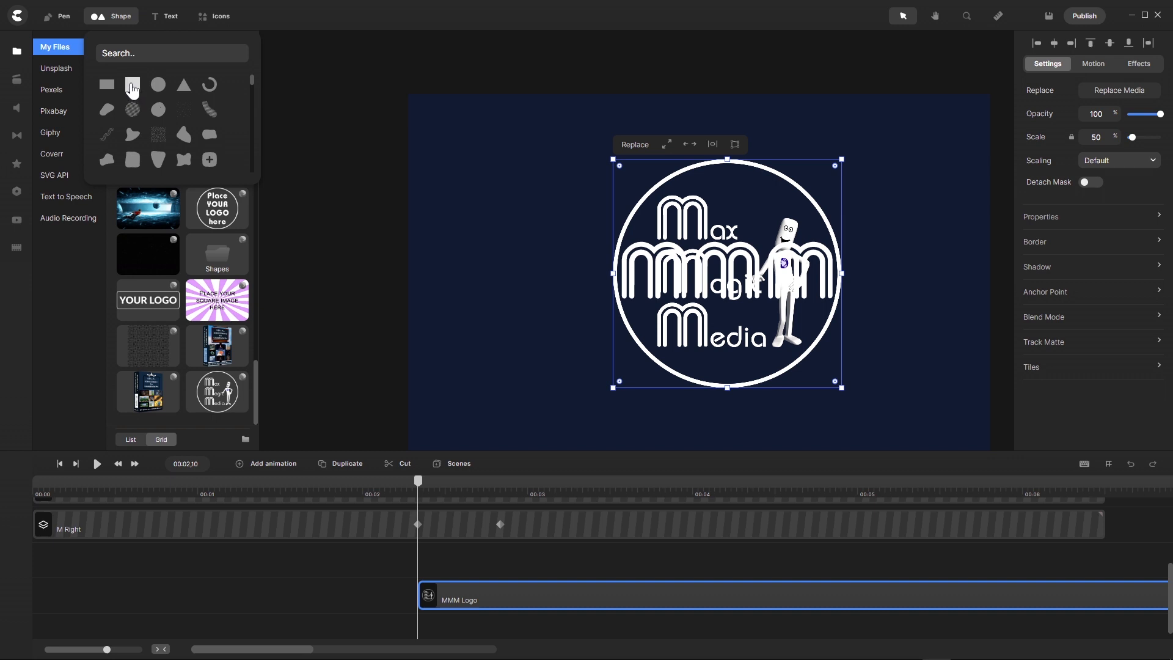
pyautogui.click(132, 85)
pyautogui.moveTo(508, 540); pyautogui.dragTo(507, 618)
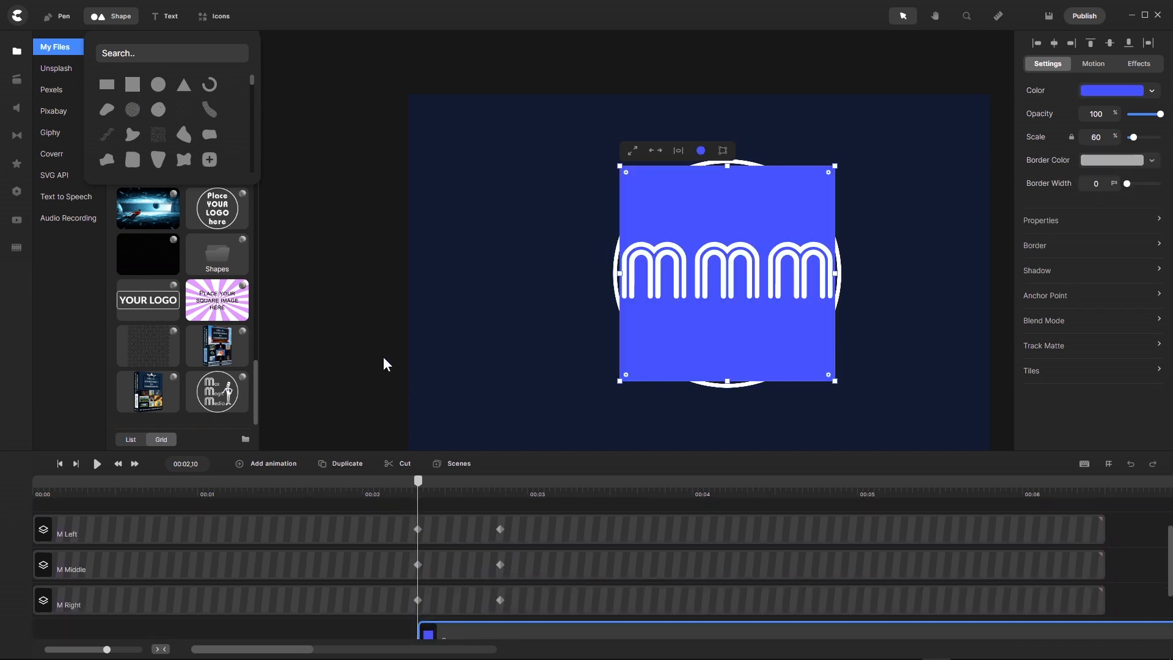
# - Narrow the blue square from its right edge to about 21% scale so it spans only the left M
pyautogui.scroll(-1, 360, 333)
pyautogui.scroll(1, 362, 340)
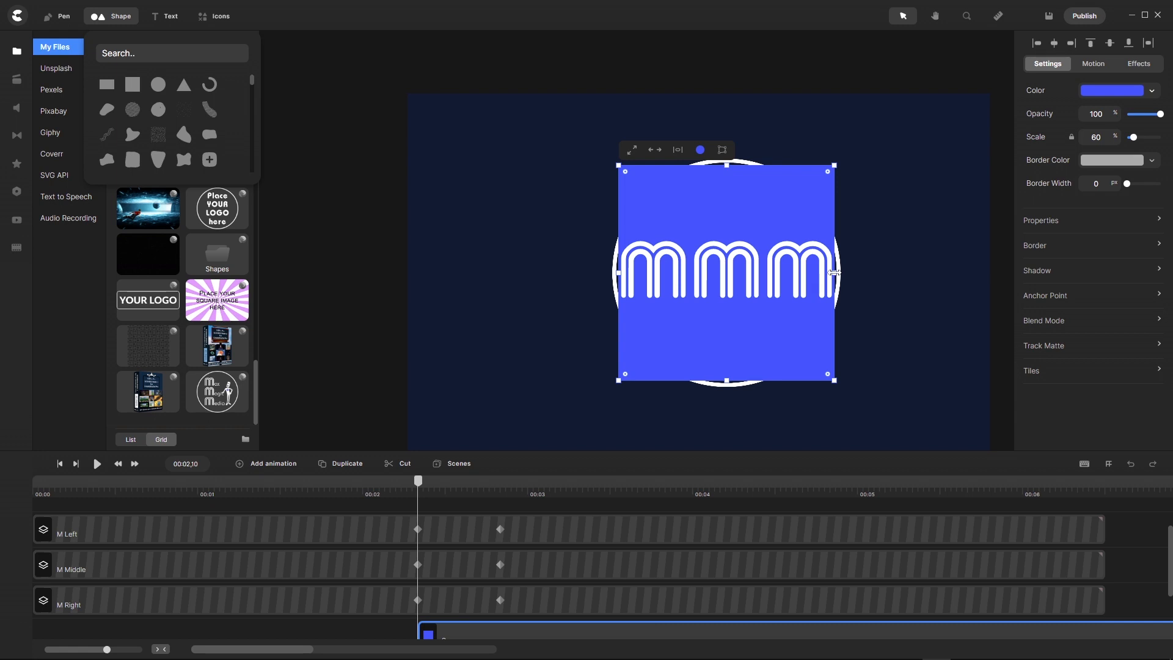
pyautogui.moveTo(834, 272); pyautogui.dragTo(693, 306)
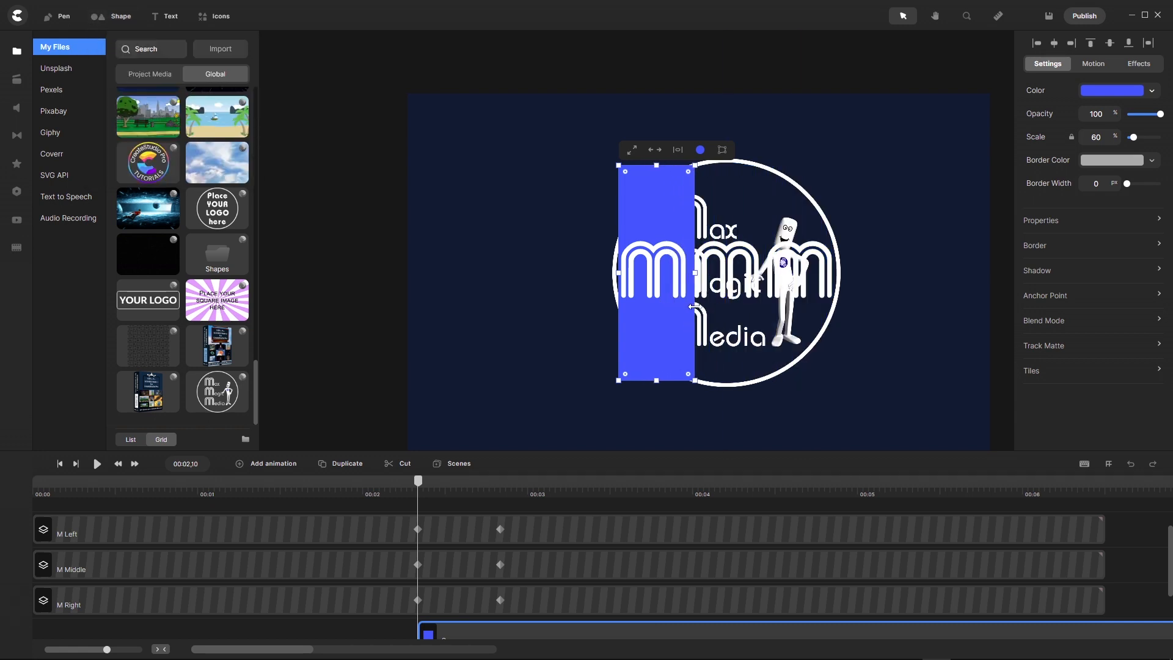
# - Unlock the M Left, M Middle and M Right layers
pyautogui.rightClick(601, 533)
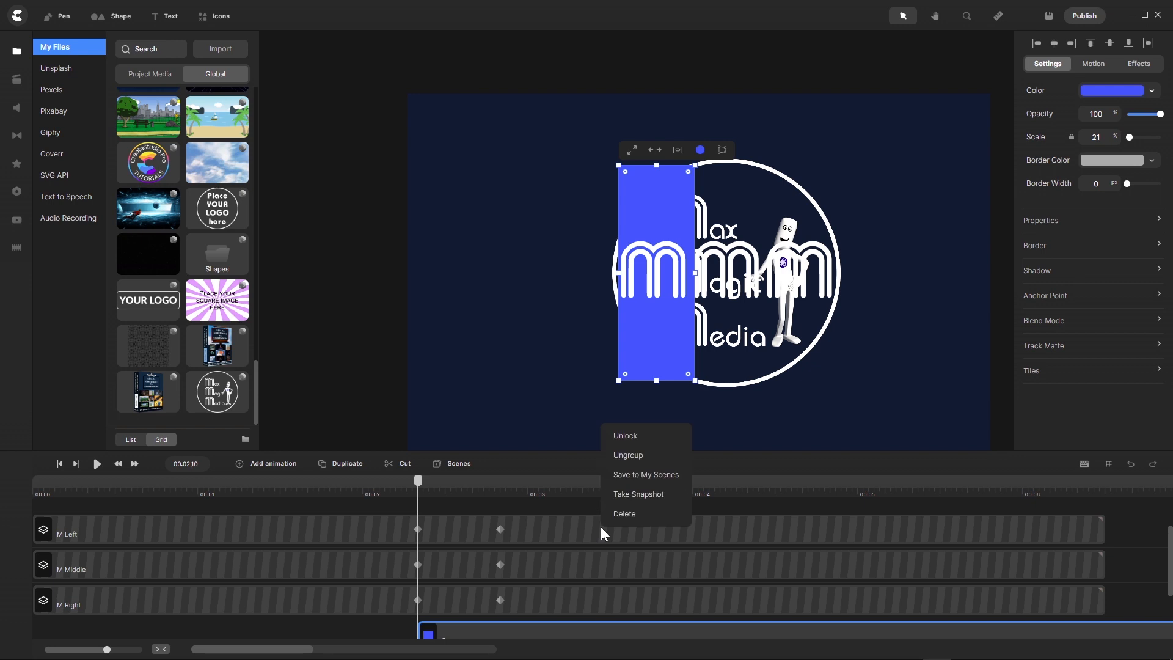
pyautogui.click(624, 438)
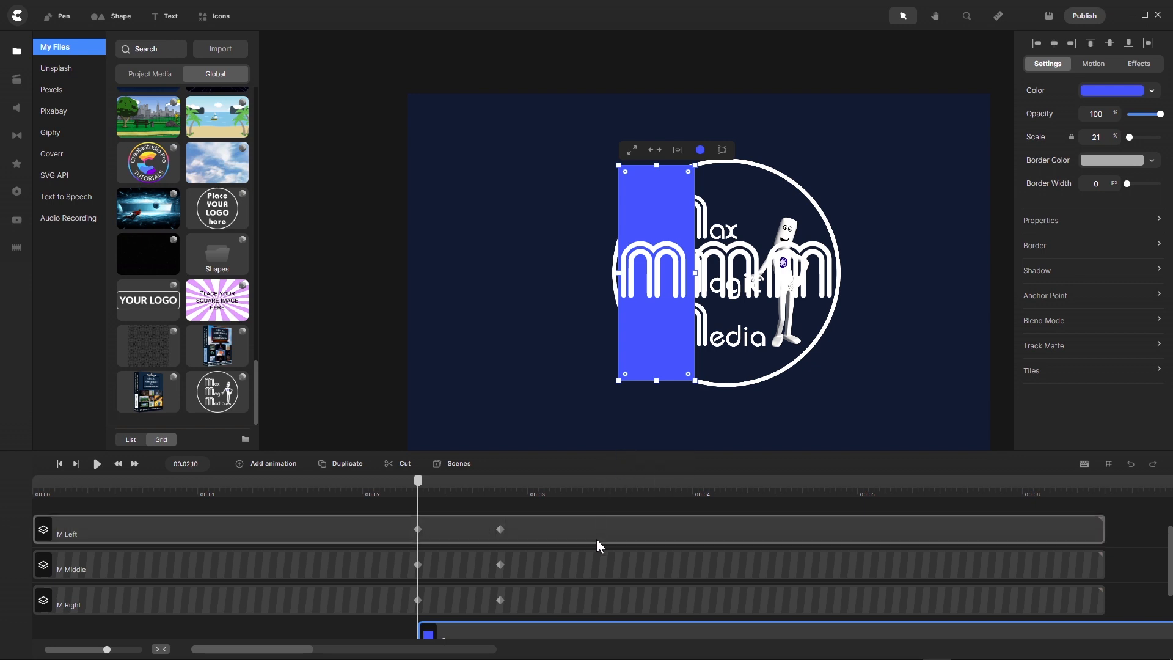
pyautogui.rightClick(595, 557)
pyautogui.click(619, 489)
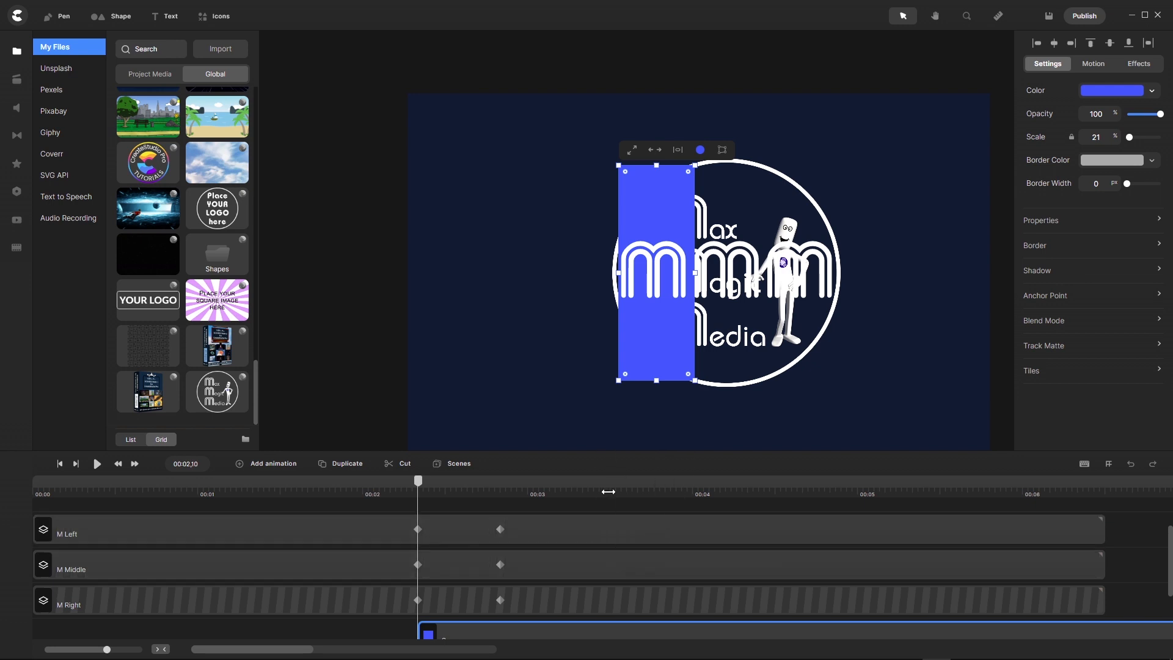
pyautogui.rightClick(593, 592)
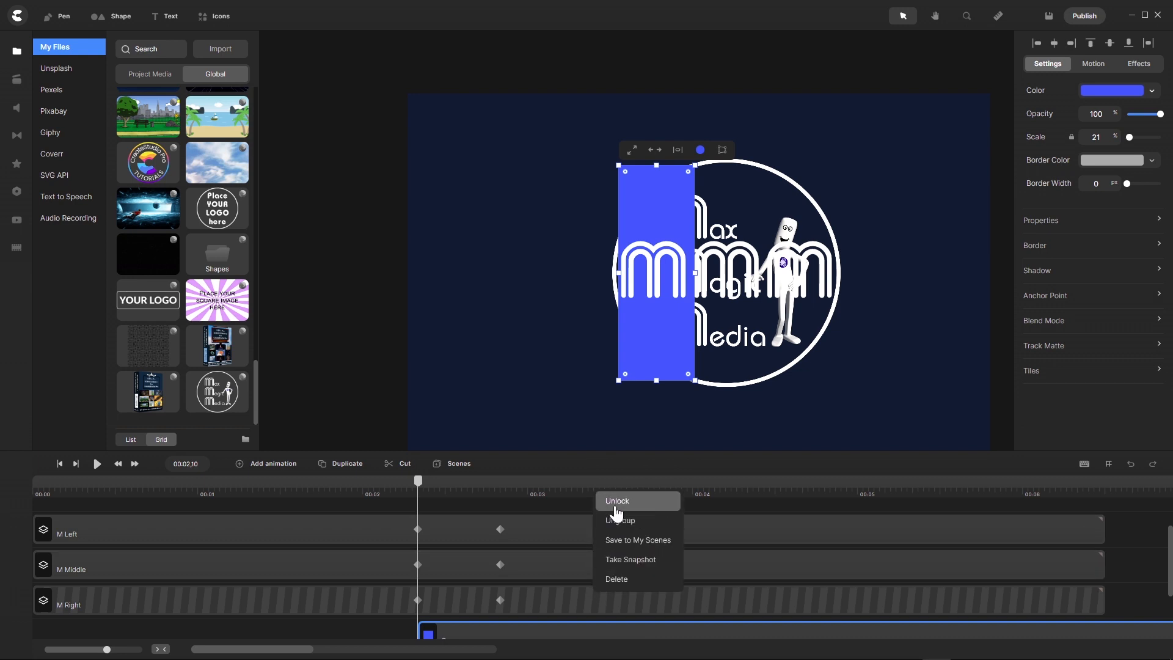
pyautogui.click(617, 502)
# - Hide the M Right, M Middle and M Left layers
pyautogui.rightClick(595, 593)
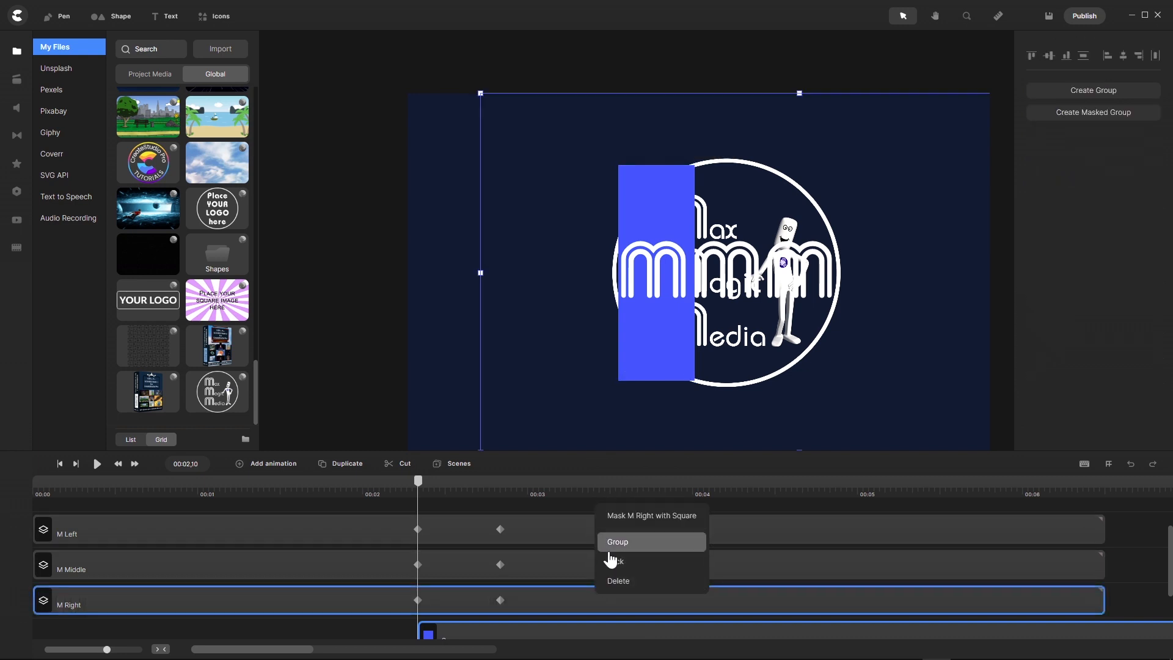
pyautogui.rightClick(590, 607)
pyautogui.rightClick(592, 598)
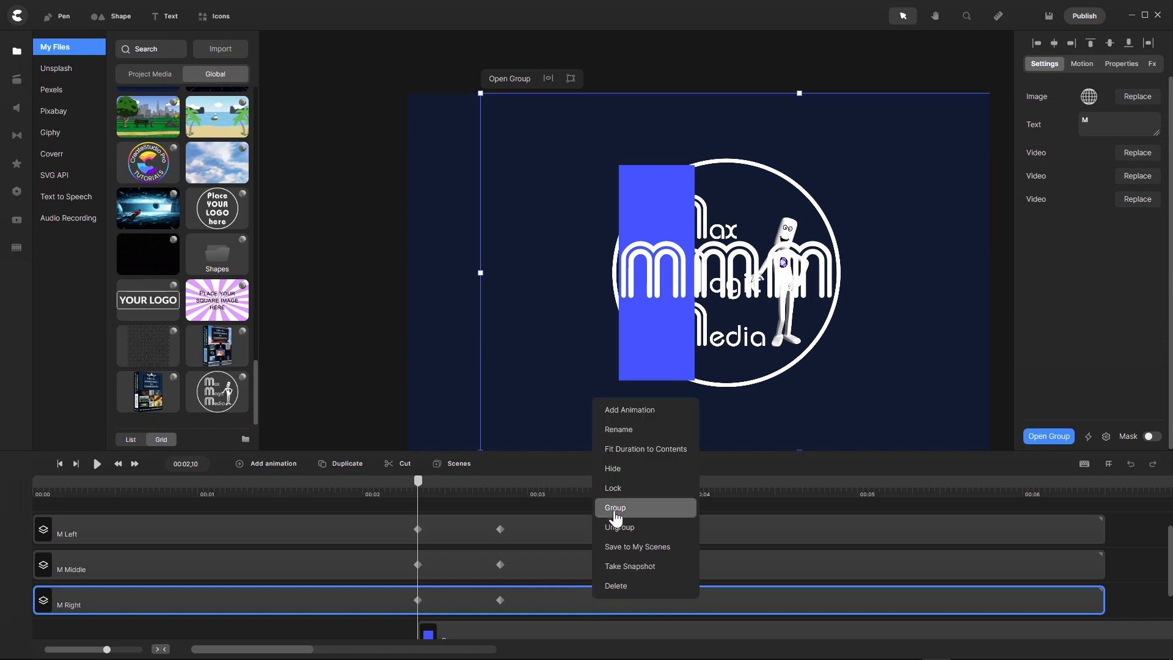
pyautogui.click(611, 466)
pyautogui.rightClick(599, 563)
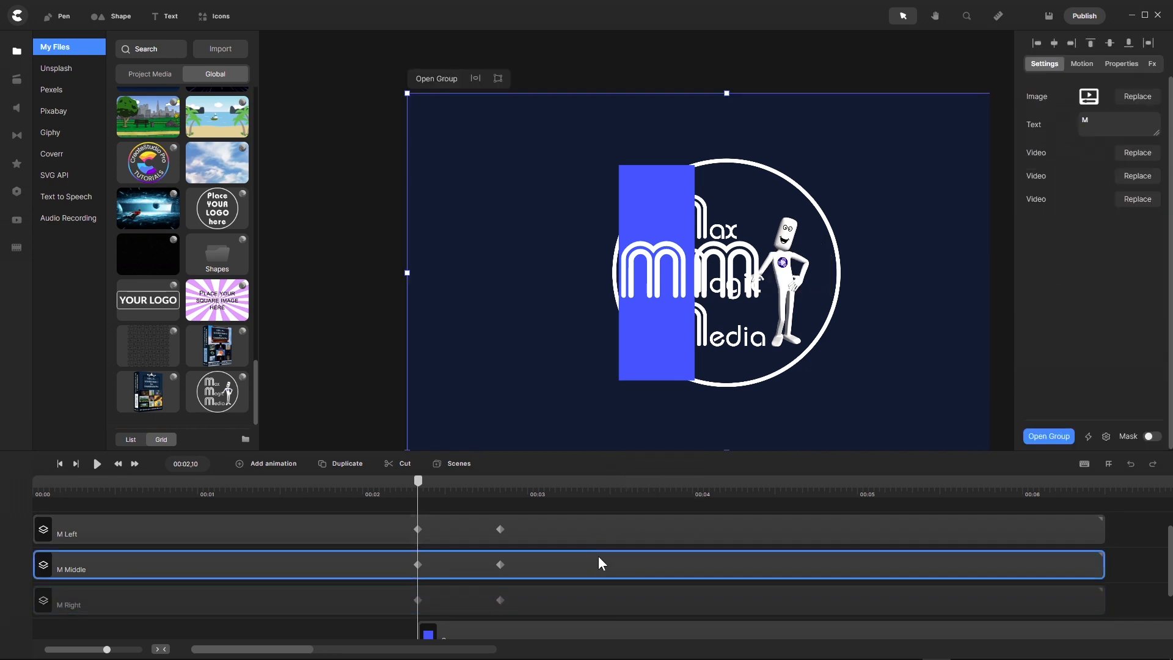
pyautogui.click(631, 434)
pyautogui.click(597, 531)
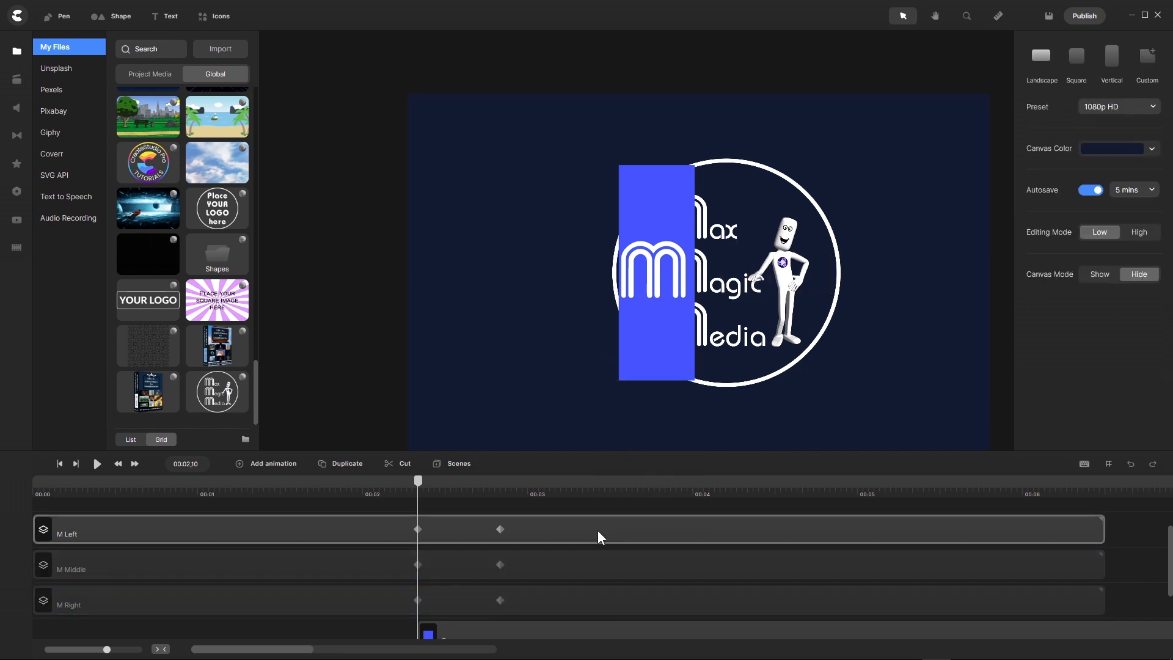
pyautogui.rightClick(597, 529)
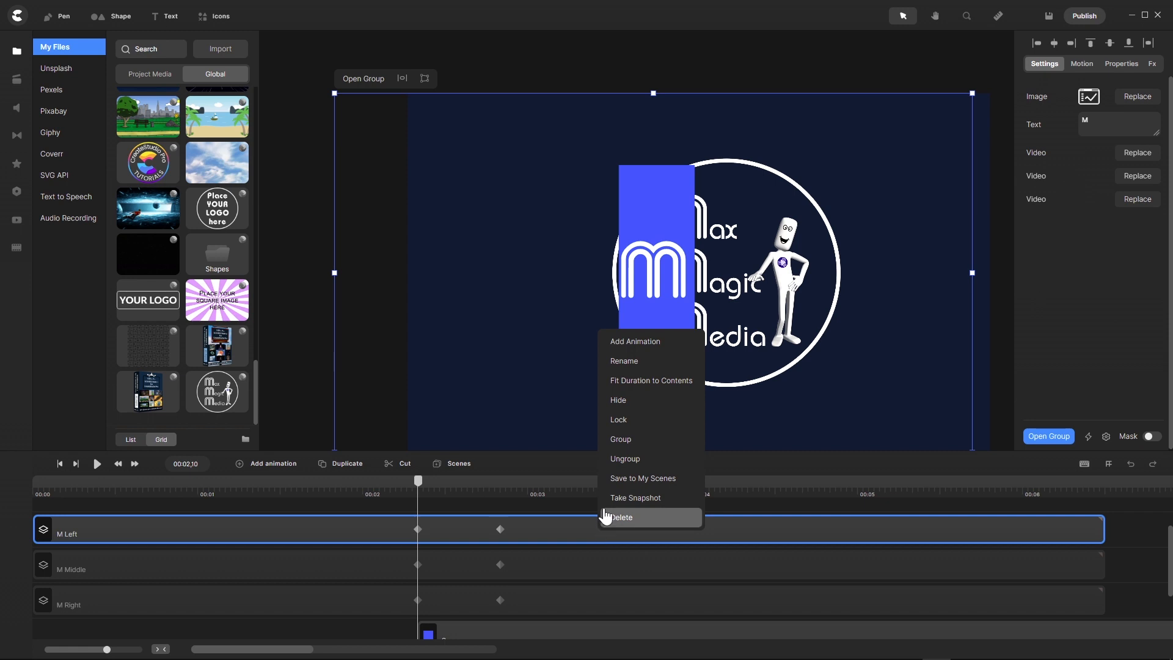
pyautogui.click(620, 400)
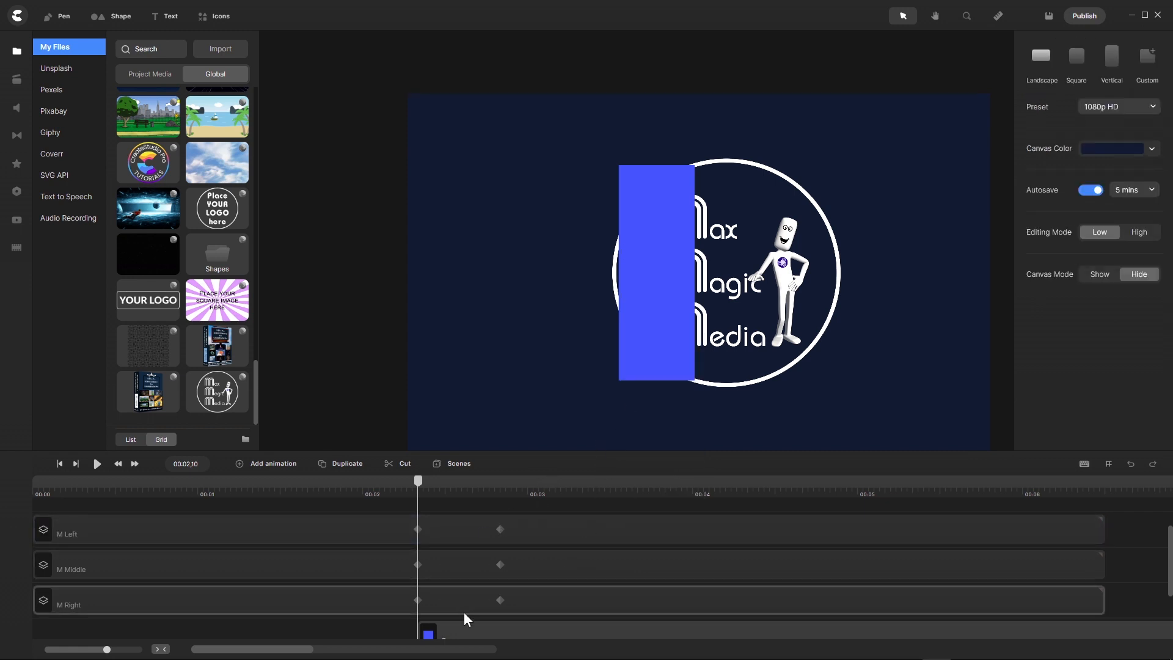
# - Resize the blue square to about 16% scale and shorten it vertically so it covers only the three Ms of the logo's words
pyautogui.click(470, 635)
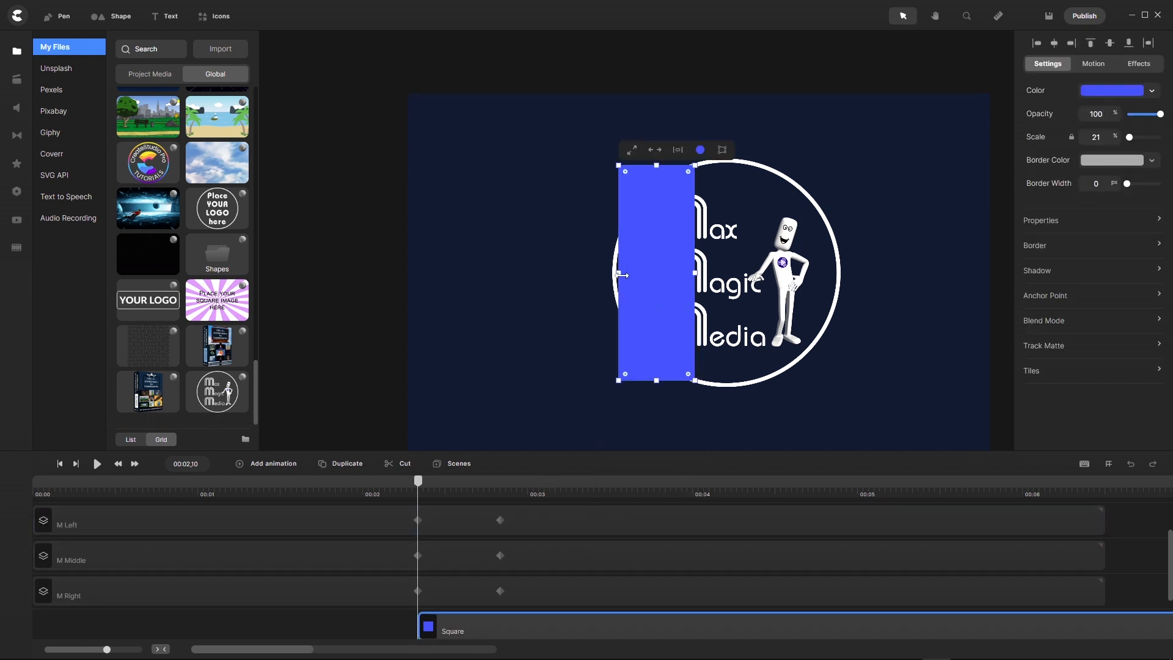
pyautogui.moveTo(619, 272); pyautogui.dragTo(708, 273)
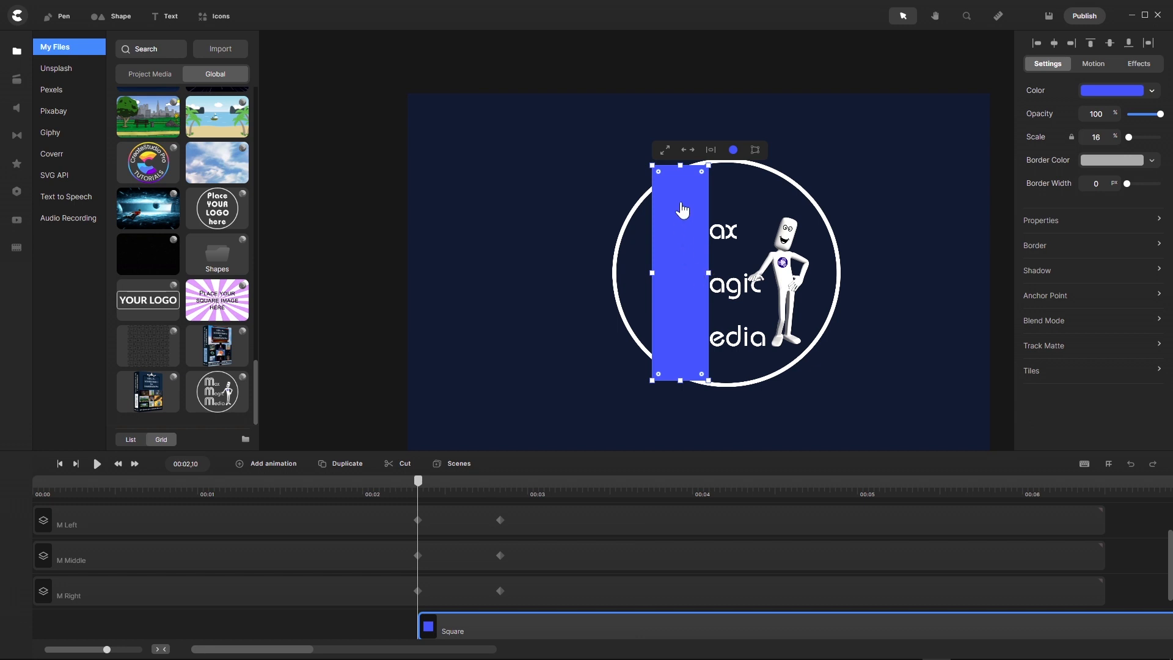
pyautogui.moveTo(681, 165); pyautogui.dragTo(681, 190)
pyautogui.moveTo(680, 384); pyautogui.dragTo(659, 317)
# - Fine-tune the square's side and upper edges so it closely frames the three Ms without touching the remaining letters
pyautogui.scroll(5, 684, 354)
pyautogui.scroll(-5, 653, 342)
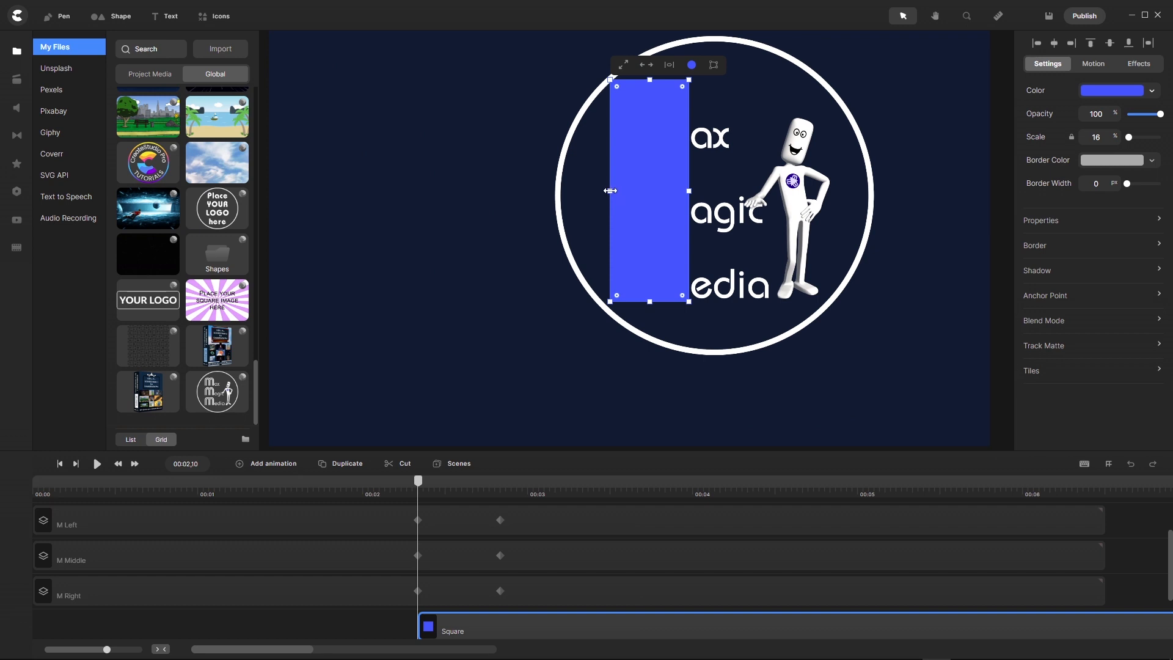
pyautogui.moveTo(610, 190); pyautogui.dragTo(608, 190)
pyautogui.scroll(5, 692, 189)
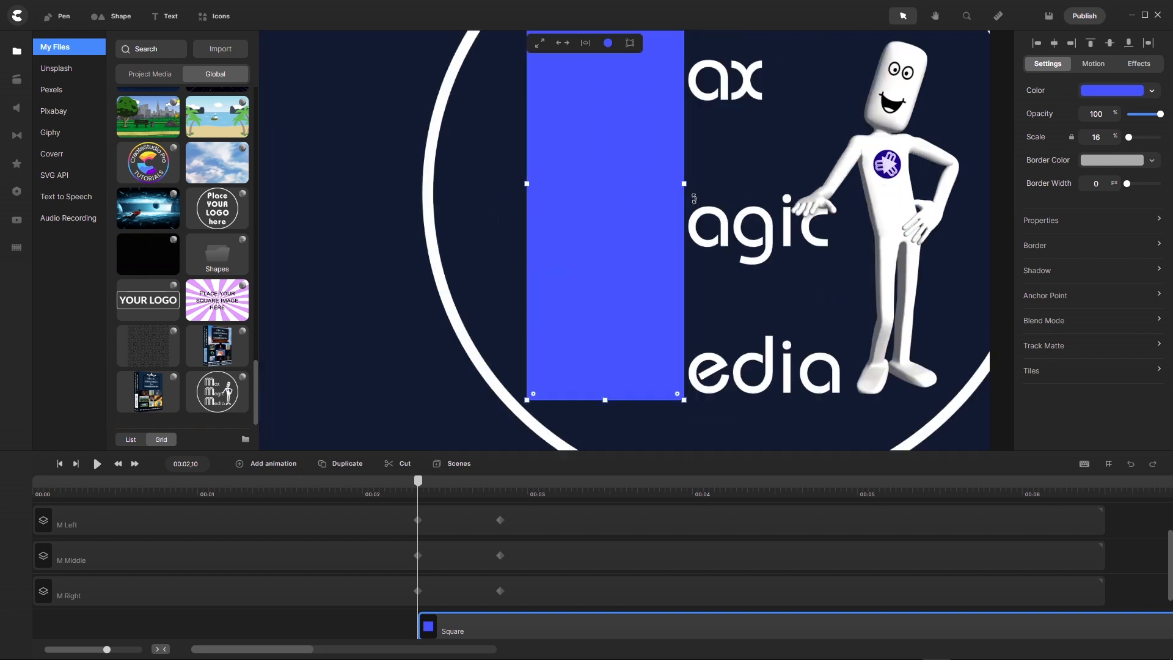
pyautogui.moveTo(657, 141); pyautogui.dragTo(664, 139)
pyautogui.scroll(-5, 660, 162)
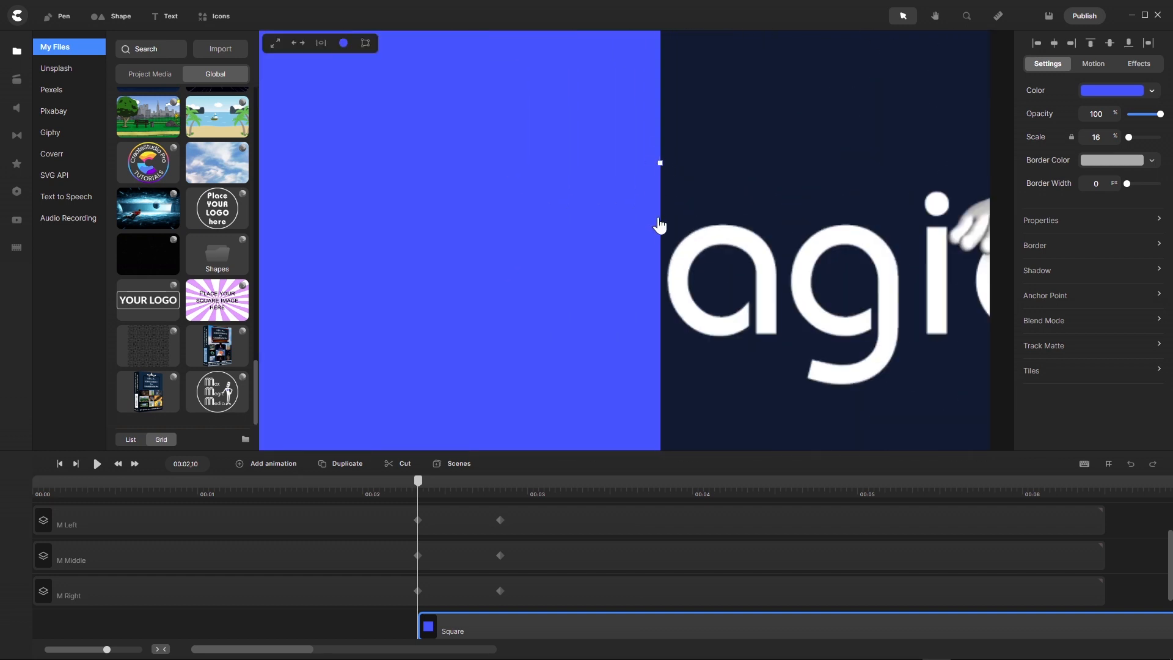
pyautogui.scroll(5, 618, 100)
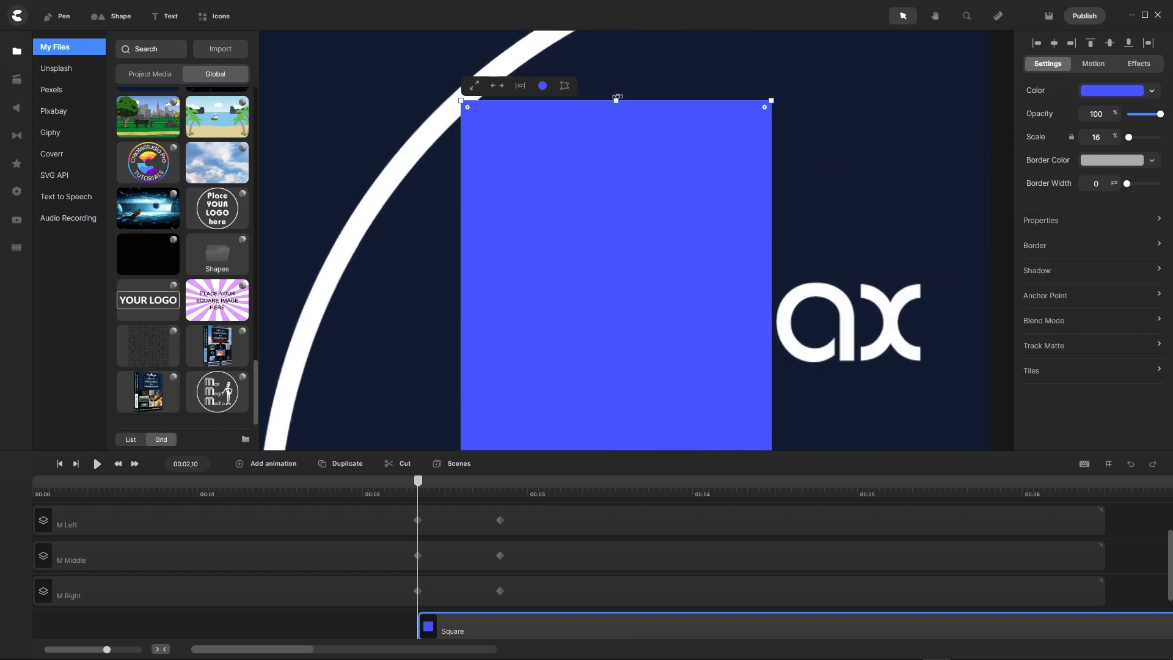
pyautogui.moveTo(617, 104)
pyautogui.mouseDown()
pyautogui.moveTo(616, 136)
pyautogui.moveTo(621, 116)
pyautogui.mouseUp()
pyautogui.scroll(-5, 620, 183)
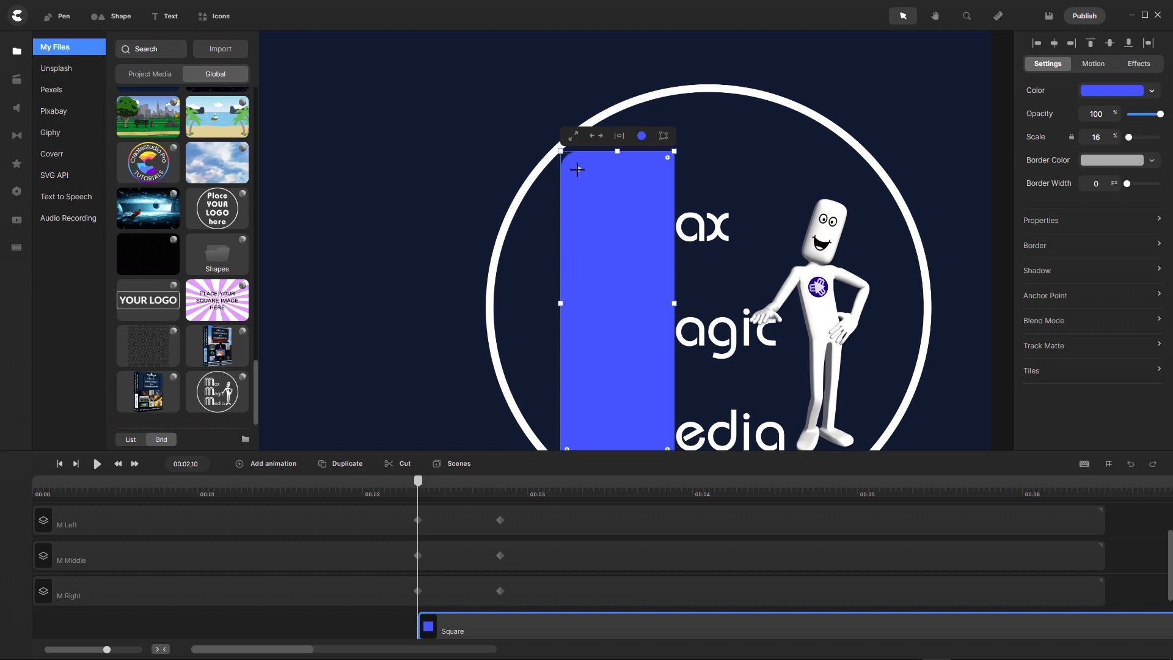
# - Round the square's upper-left and lower-left corners to keep them clear of the logo's circle
pyautogui.scroll(-5, 596, 201)
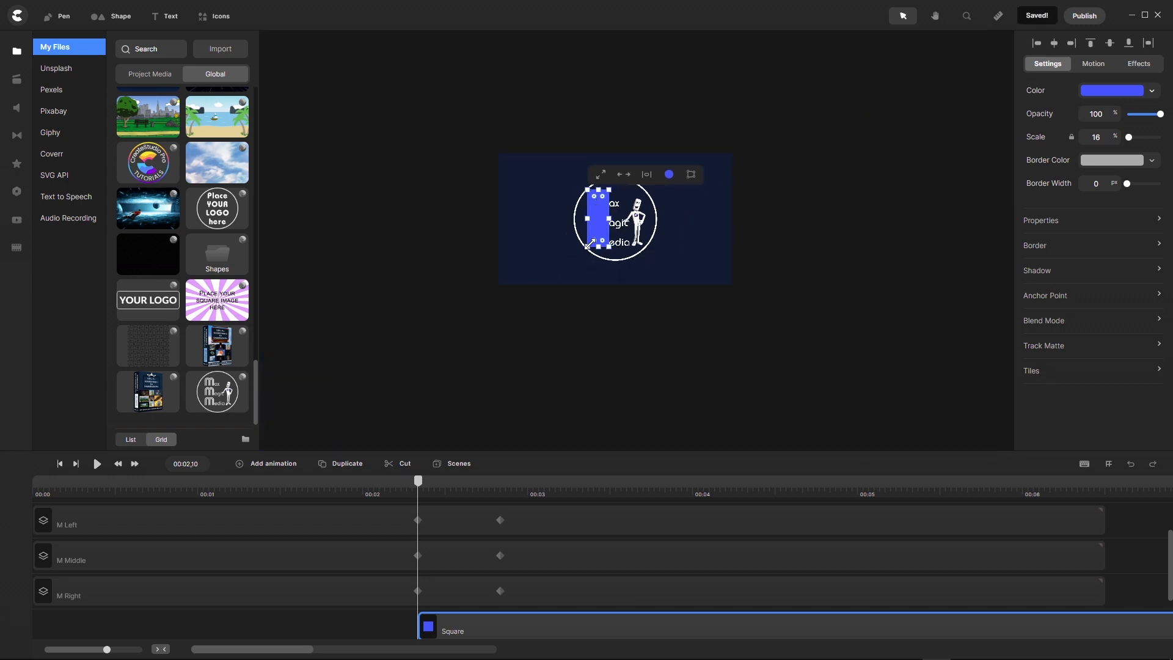
pyautogui.scroll(10, 589, 245)
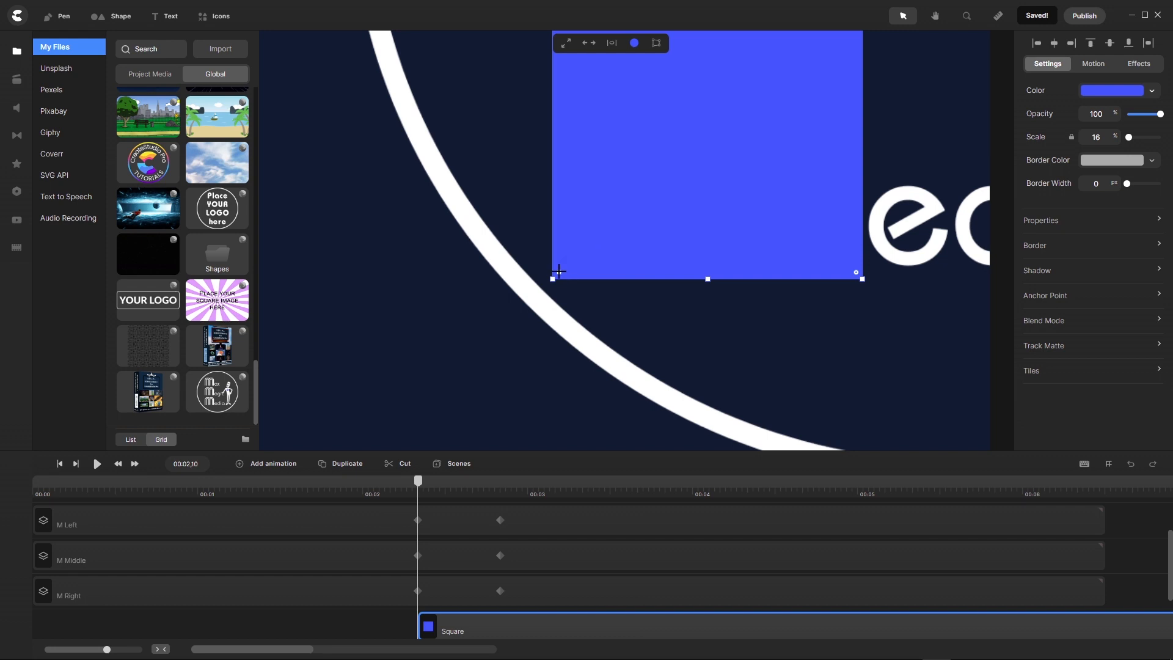
pyautogui.moveTo(559, 271); pyautogui.dragTo(597, 240)
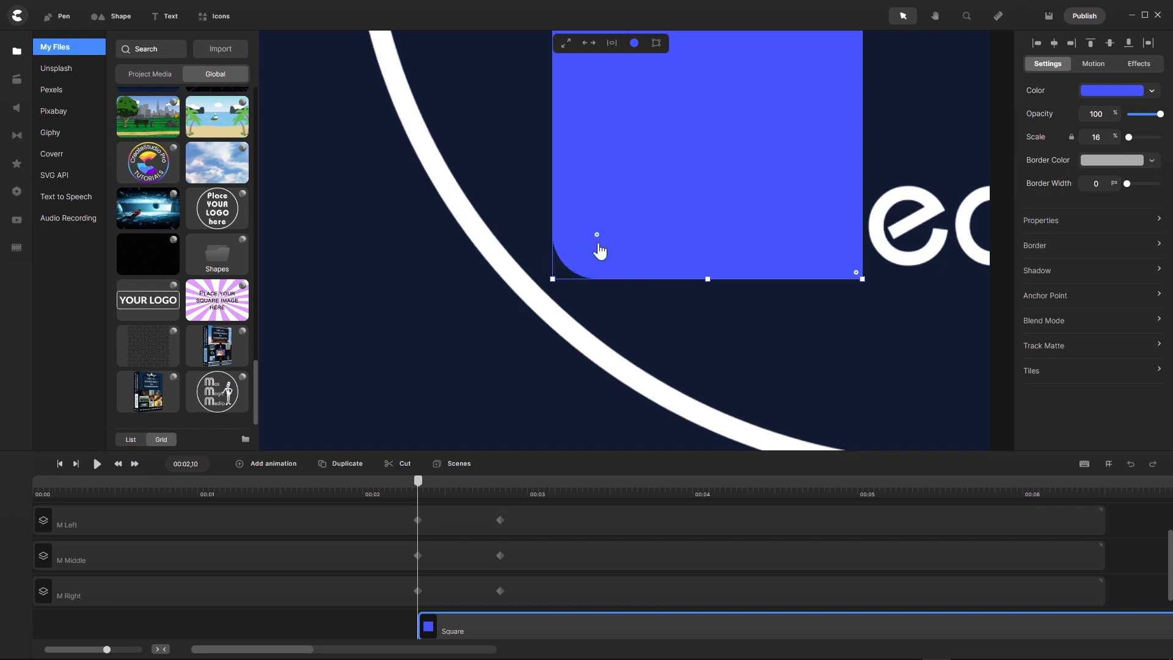
pyautogui.scroll(-6, 599, 250)
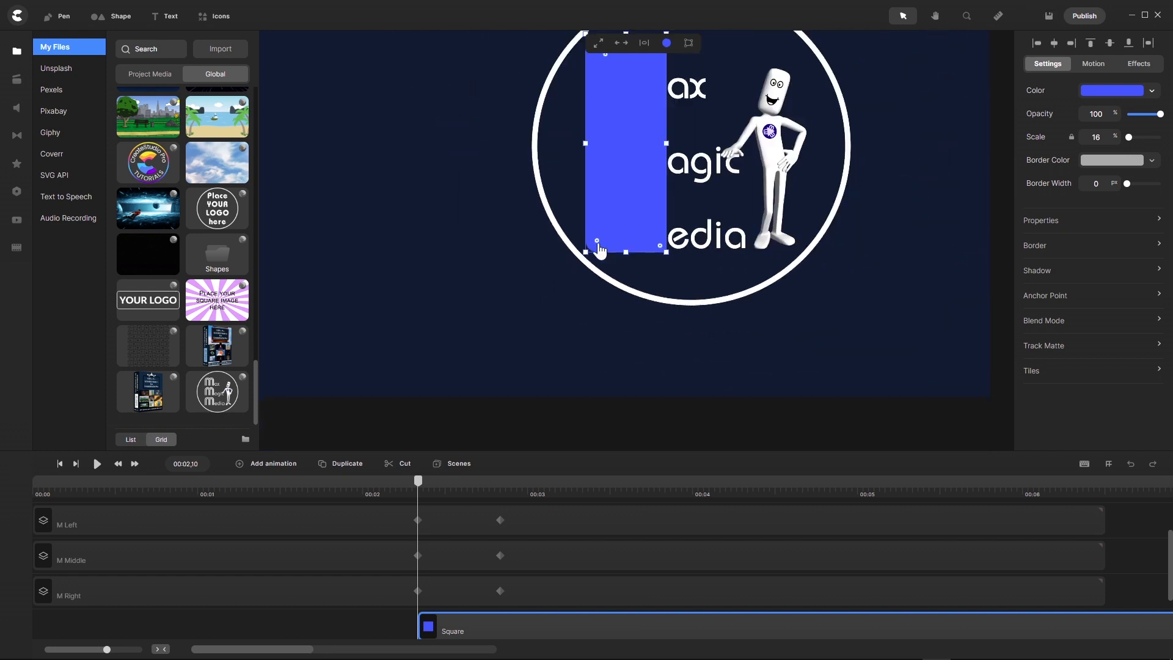
pyautogui.click(591, 406)
# - Apply an inverted Alpha track matte to the MMM Logo, using the Square as its mask
pyautogui.scroll(-1, 539, 563)
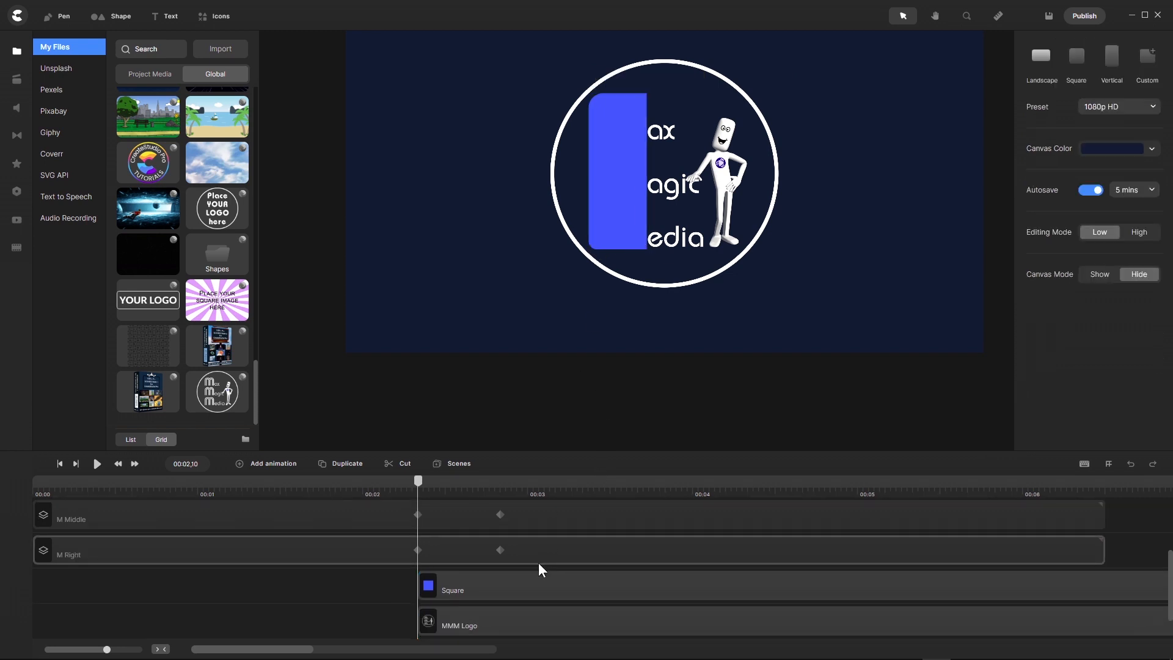
pyautogui.click(534, 622)
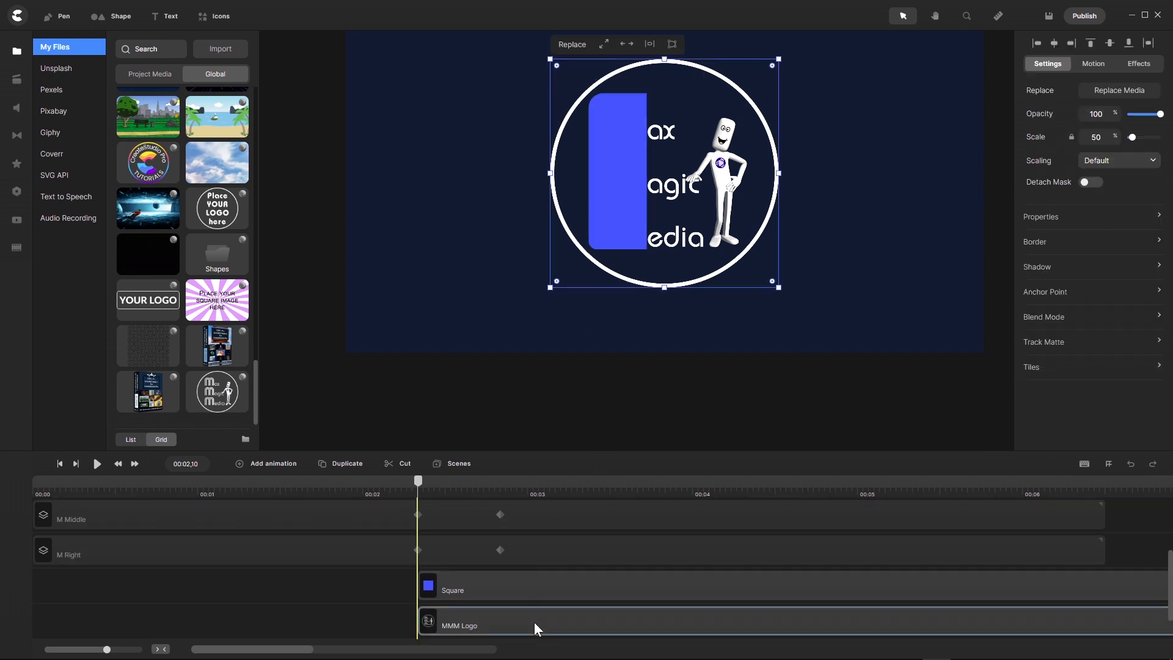
pyautogui.click(1158, 342)
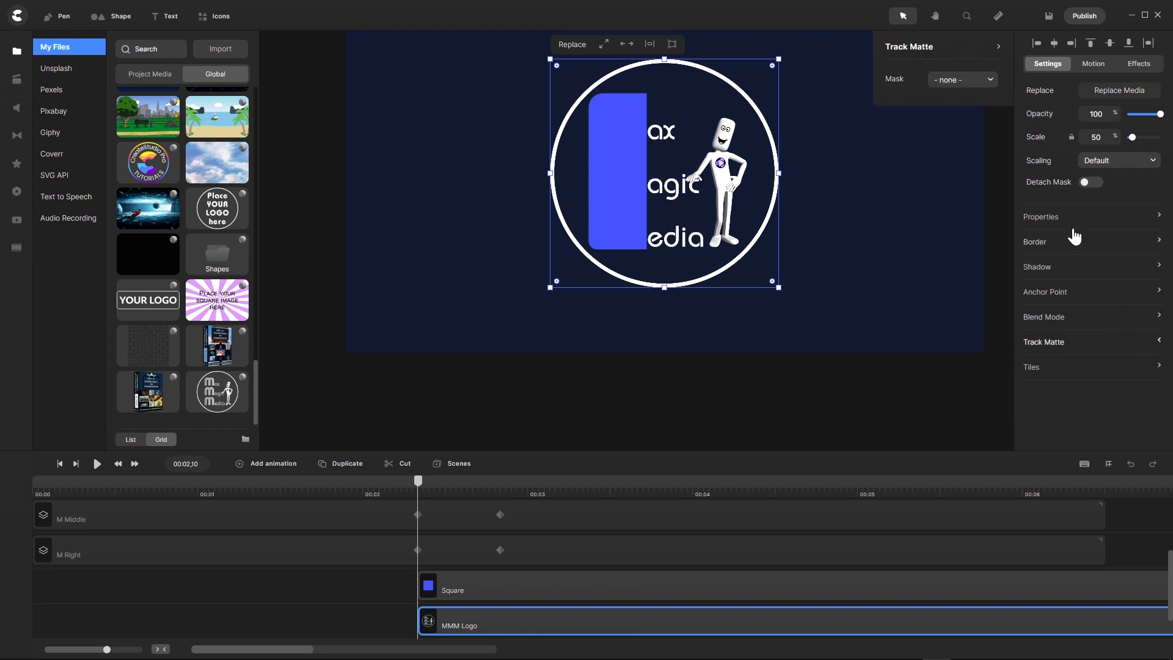
pyautogui.click(993, 81)
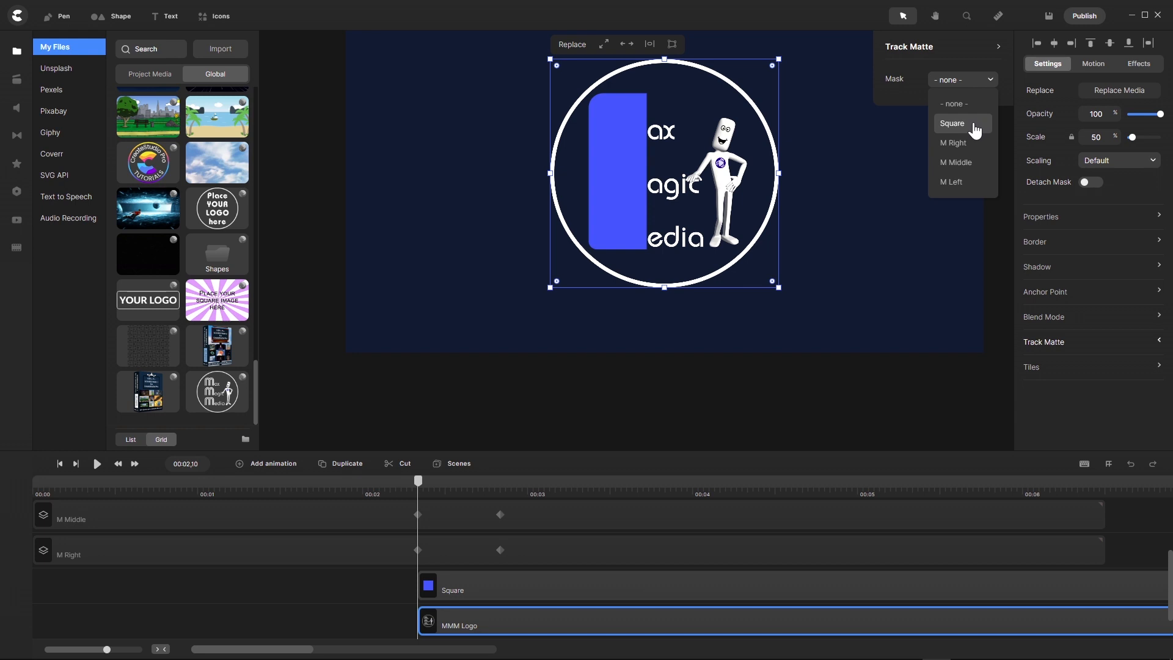
pyautogui.click(974, 124)
pyautogui.click(981, 105)
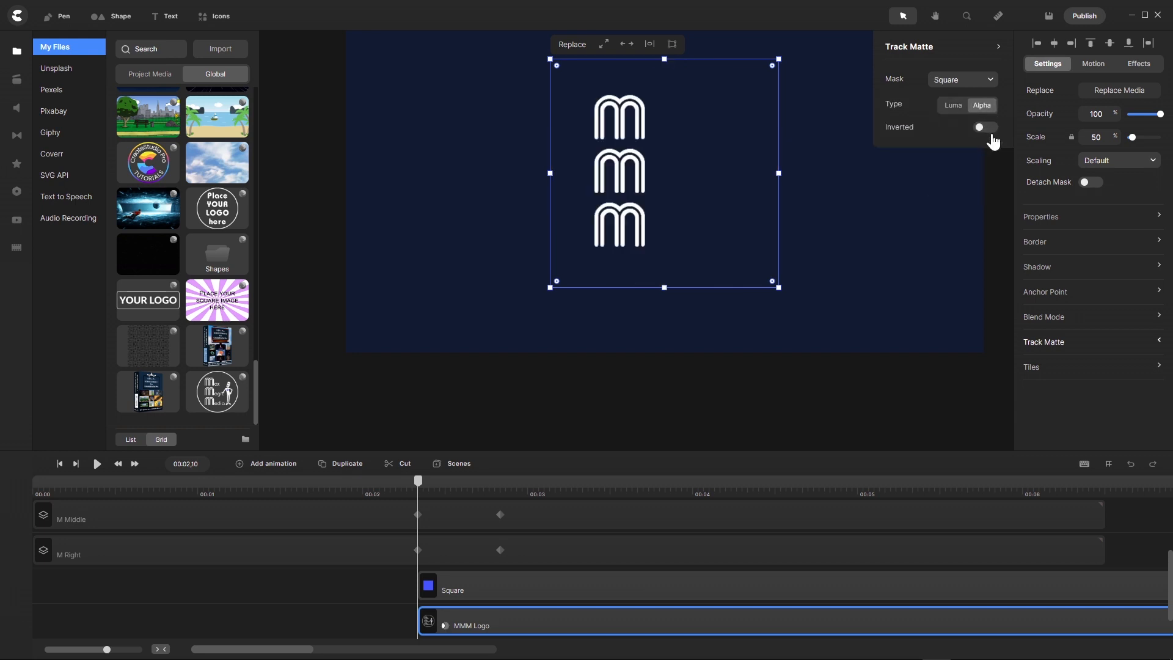
pyautogui.click(984, 128)
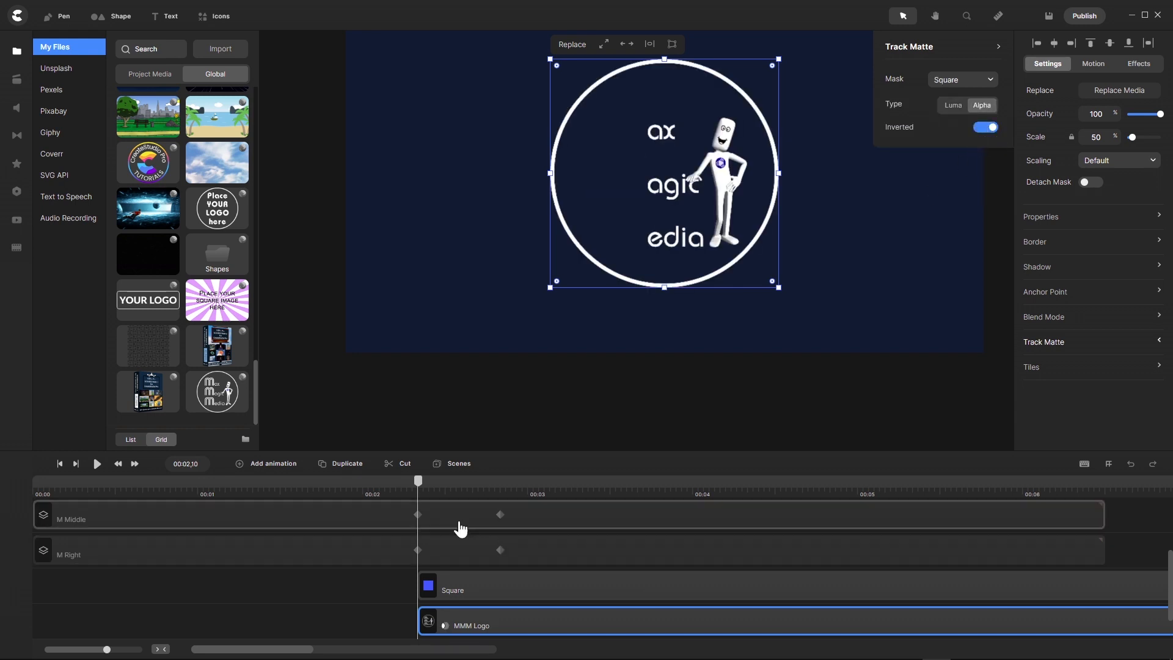
pyautogui.moveTo(418, 481)
pyautogui.mouseDown()
pyautogui.moveTo(460, 485)
pyautogui.moveTo(418, 487)
pyautogui.mouseUp()
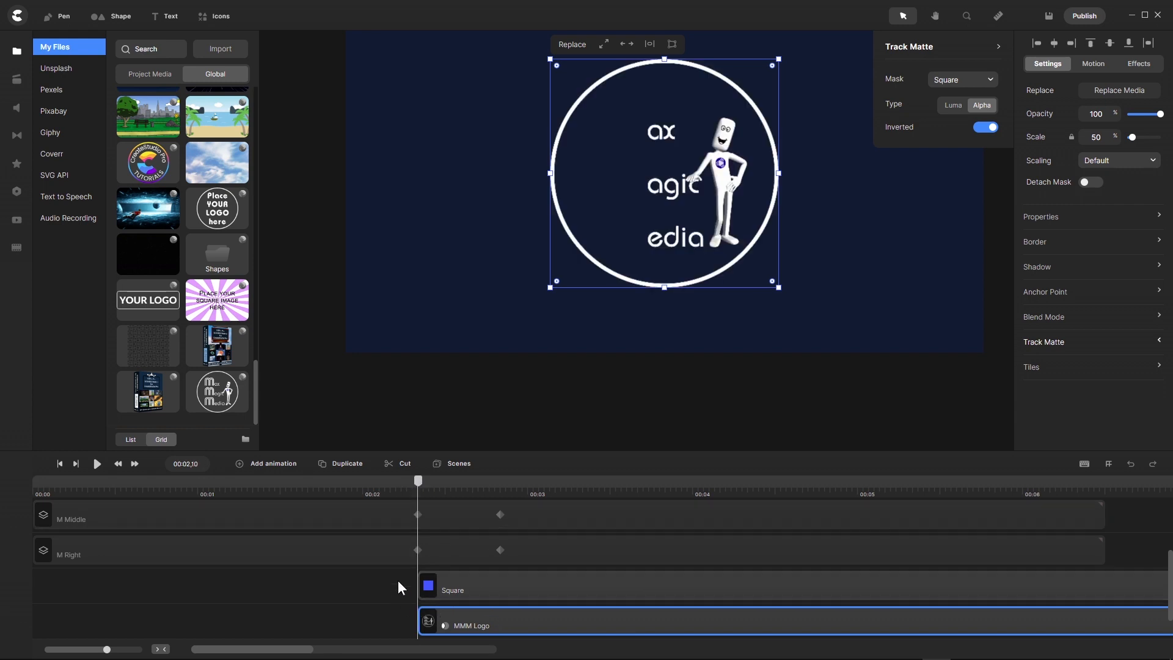
# - Group the Square and MMM Logo layers and rename the group Logo
pyautogui.moveTo(406, 575); pyautogui.dragTo(474, 618)
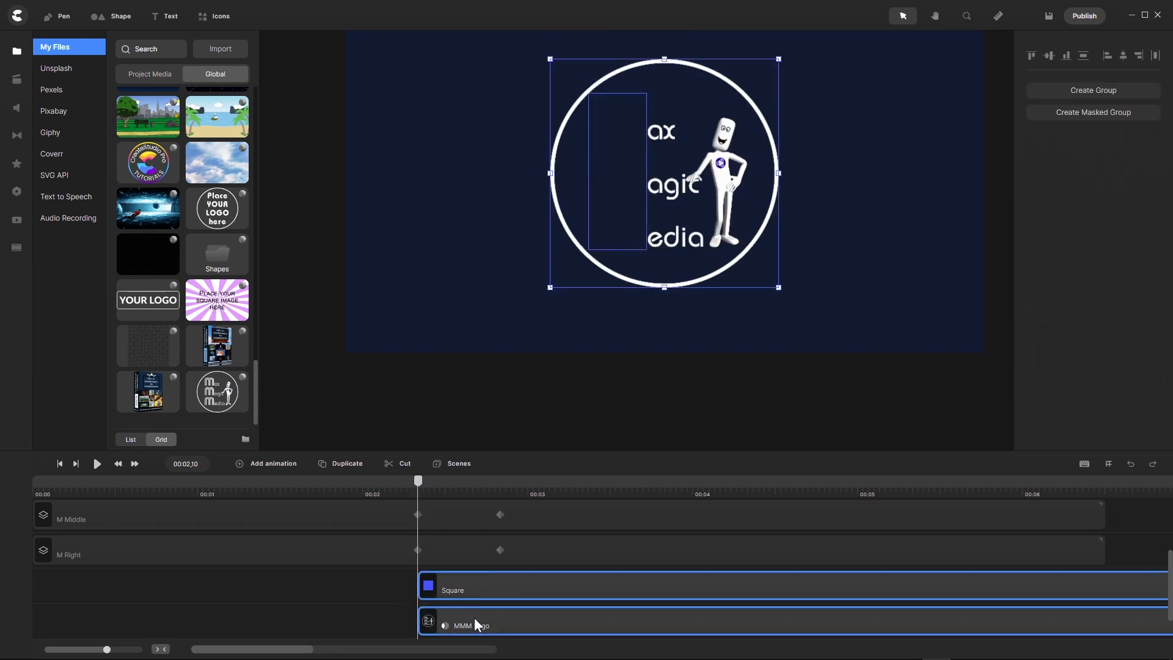
pyautogui.rightClick(474, 617)
pyautogui.click(502, 568)
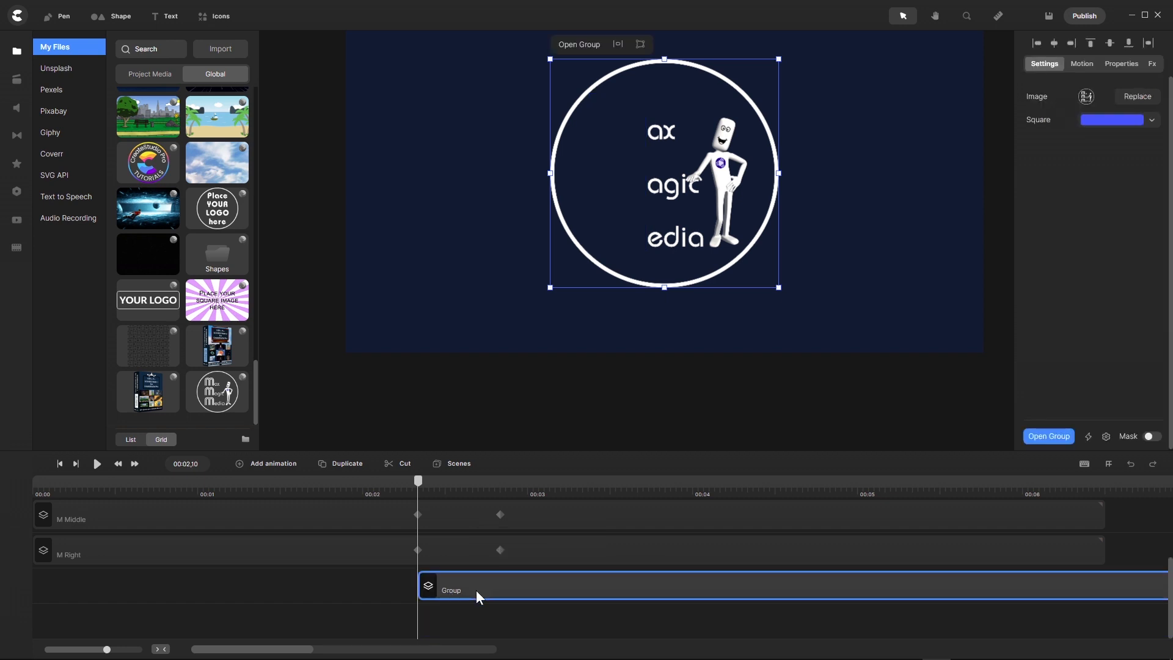
pyautogui.rightClick(464, 592)
pyautogui.click(516, 424)
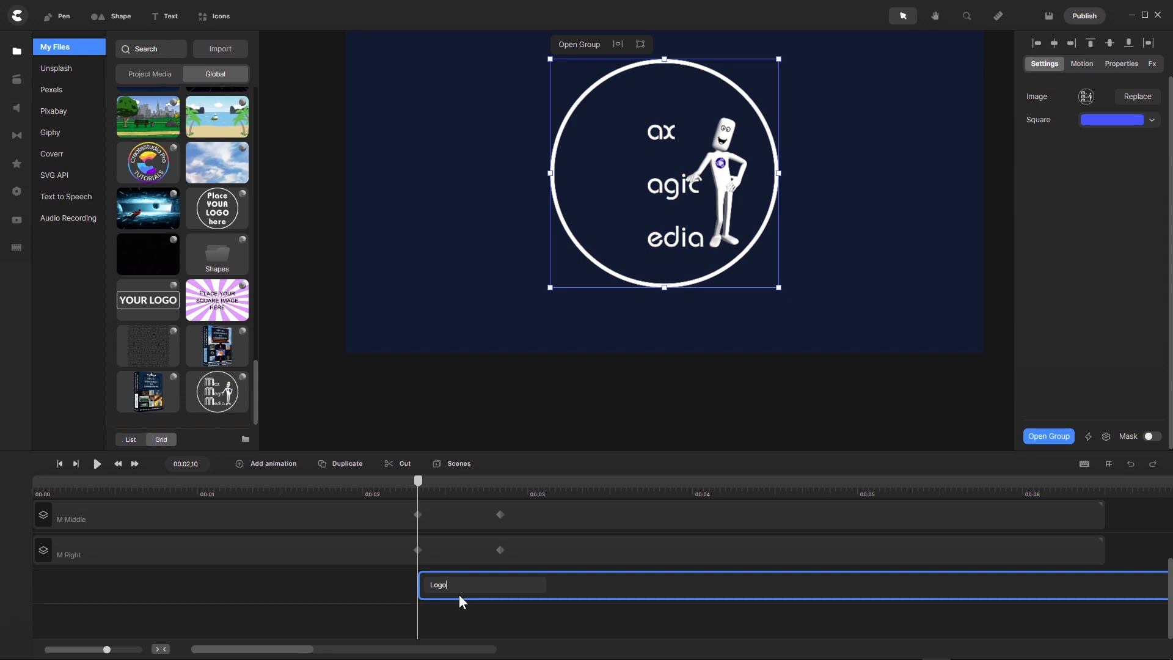
pyautogui.press('Return')
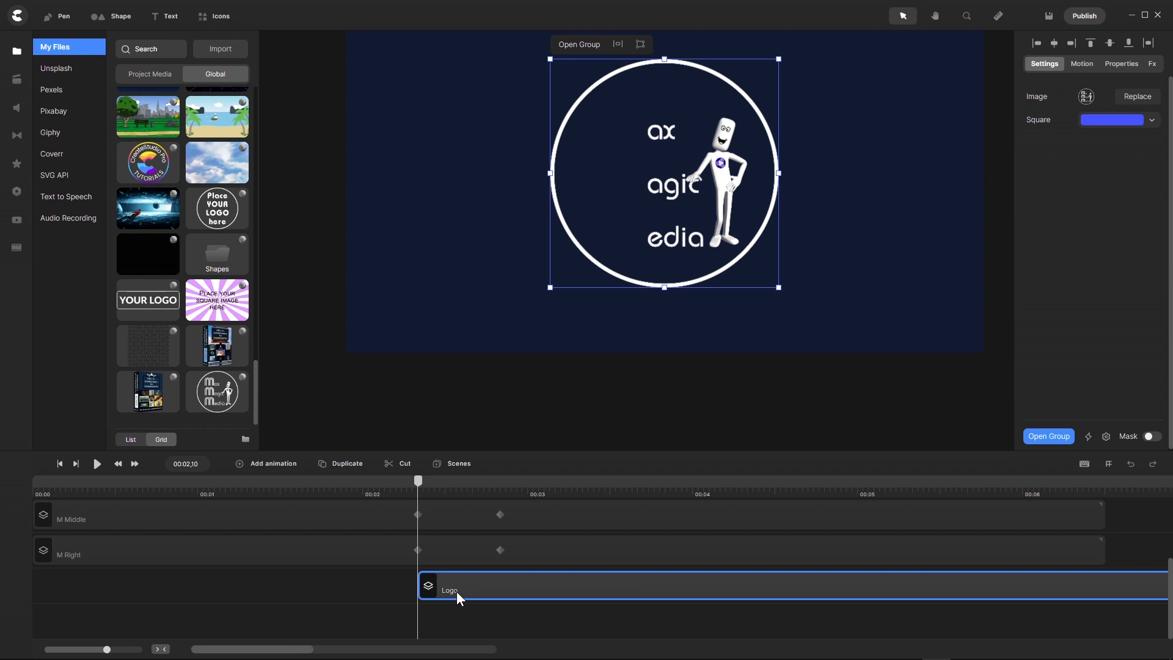
# - Add a Scale animation with Soft easing to the Logo group, running from 00:02,10 to 00:02,25
pyautogui.click(239, 464)
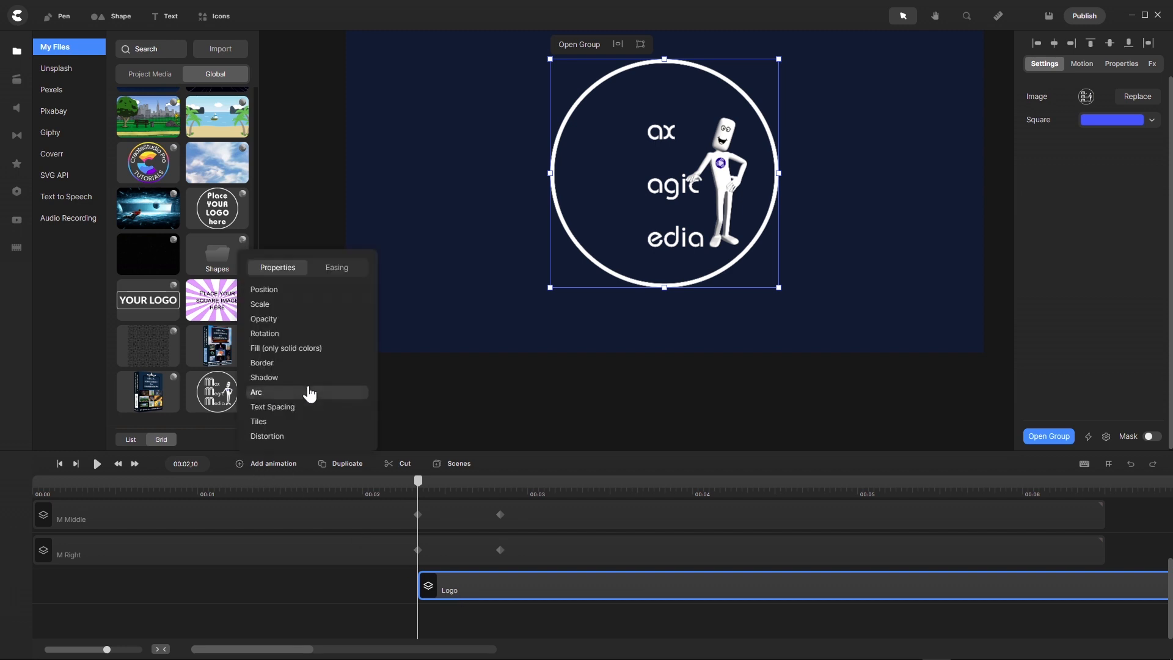
pyautogui.click(306, 305)
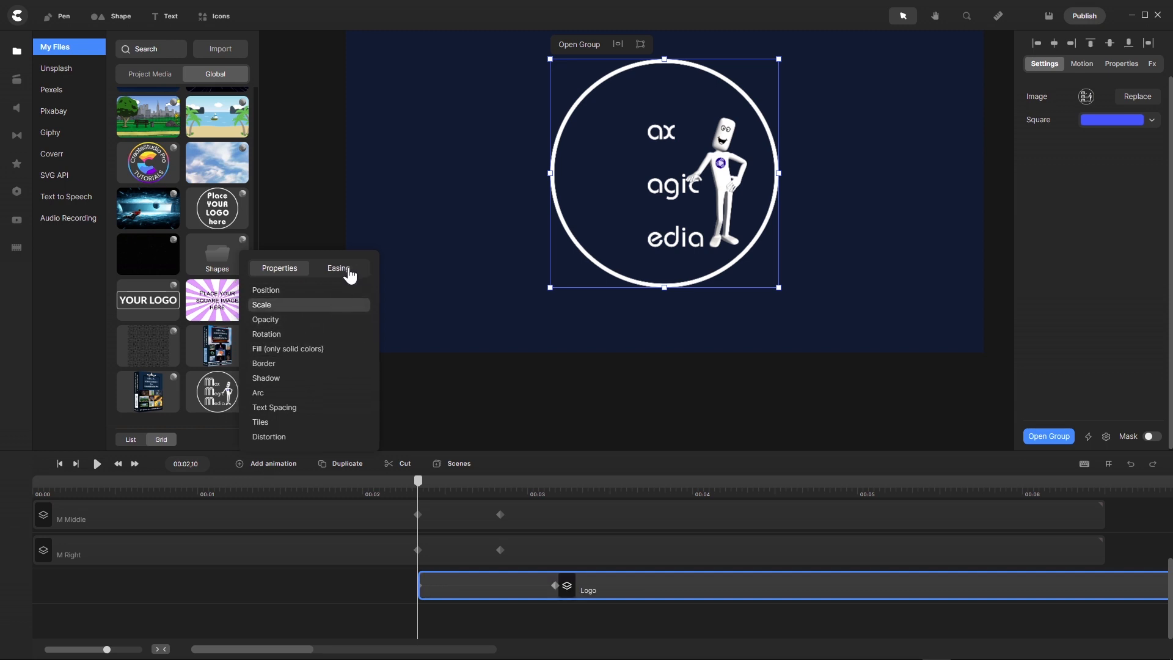
pyautogui.click(338, 269)
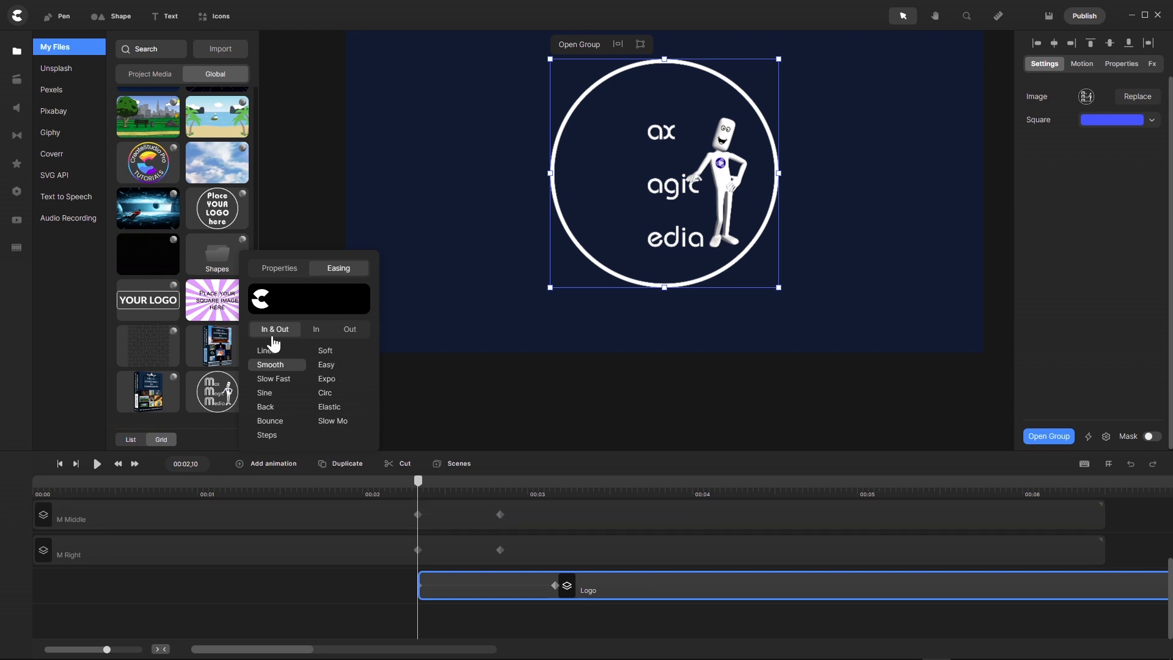
pyautogui.click(324, 352)
pyautogui.moveTo(419, 482); pyautogui.dragTo(500, 497)
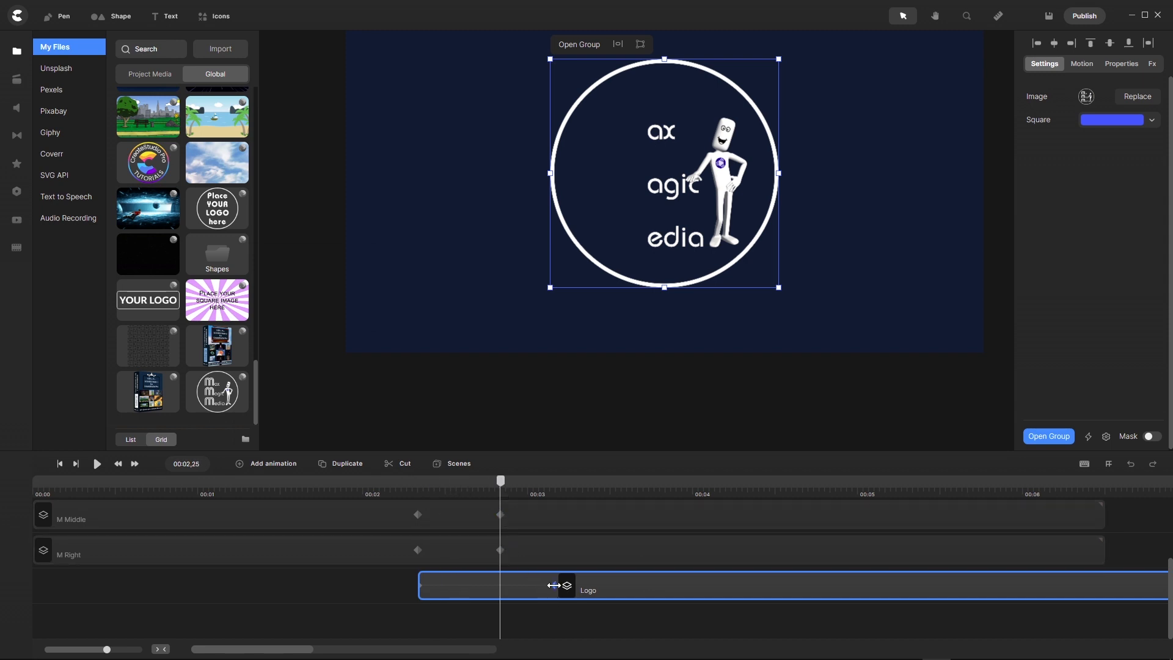
pyautogui.moveTo(554, 586); pyautogui.dragTo(500, 599)
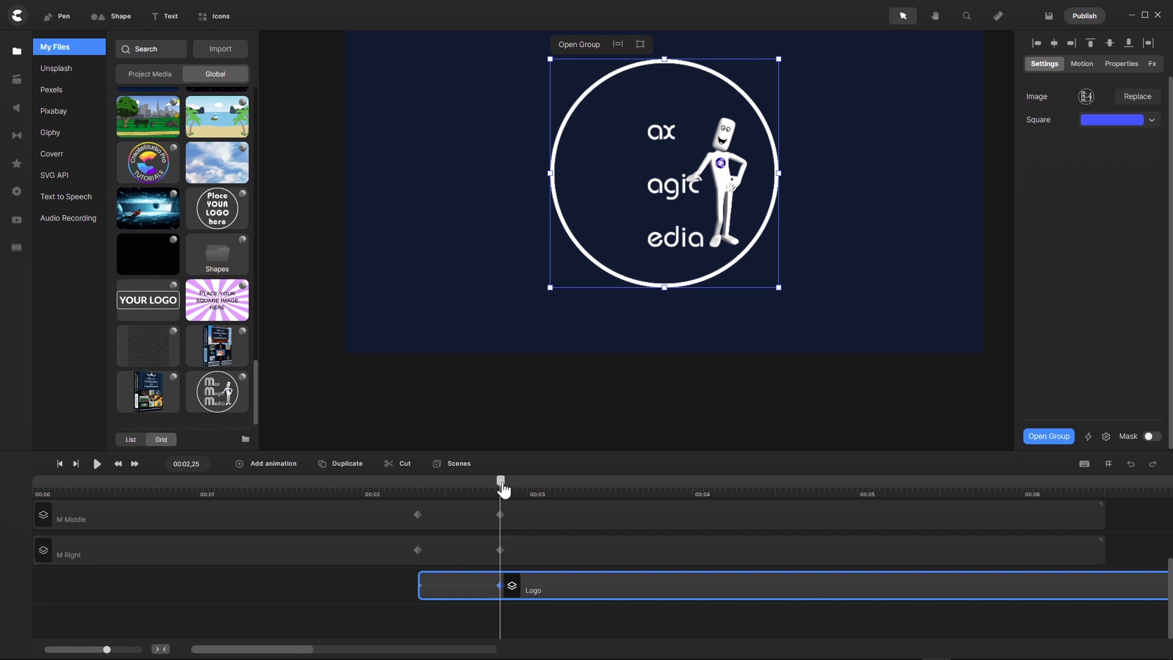
pyautogui.moveTo(500, 483); pyautogui.dragTo(417, 509)
pyautogui.click(419, 510)
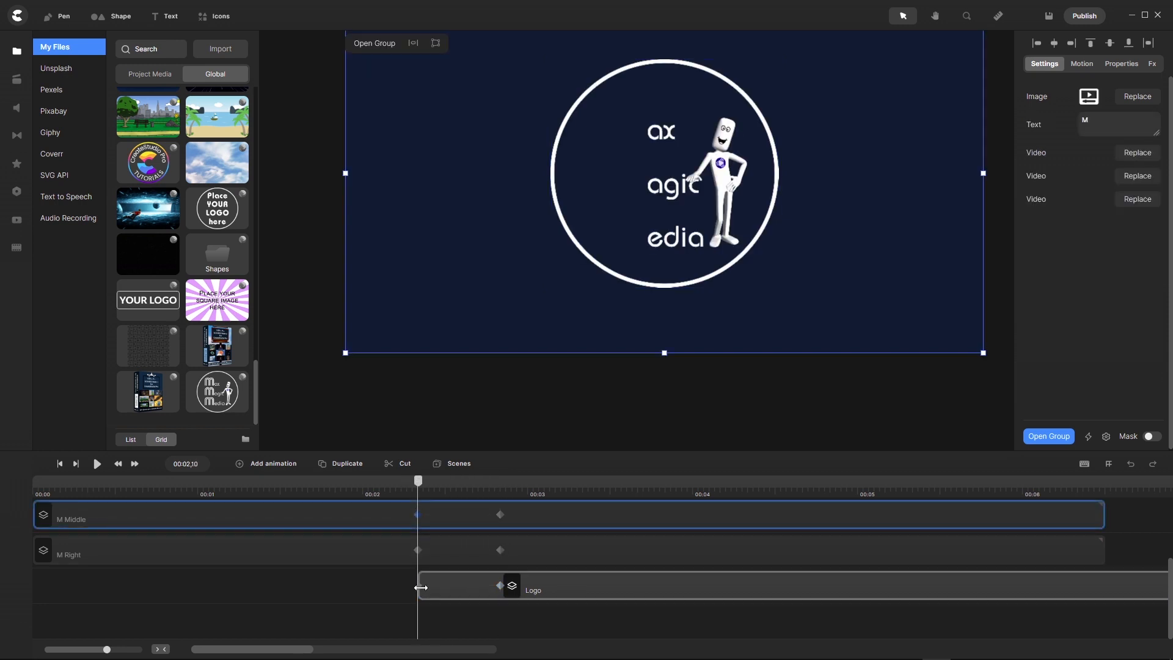
pyautogui.click(1122, 64)
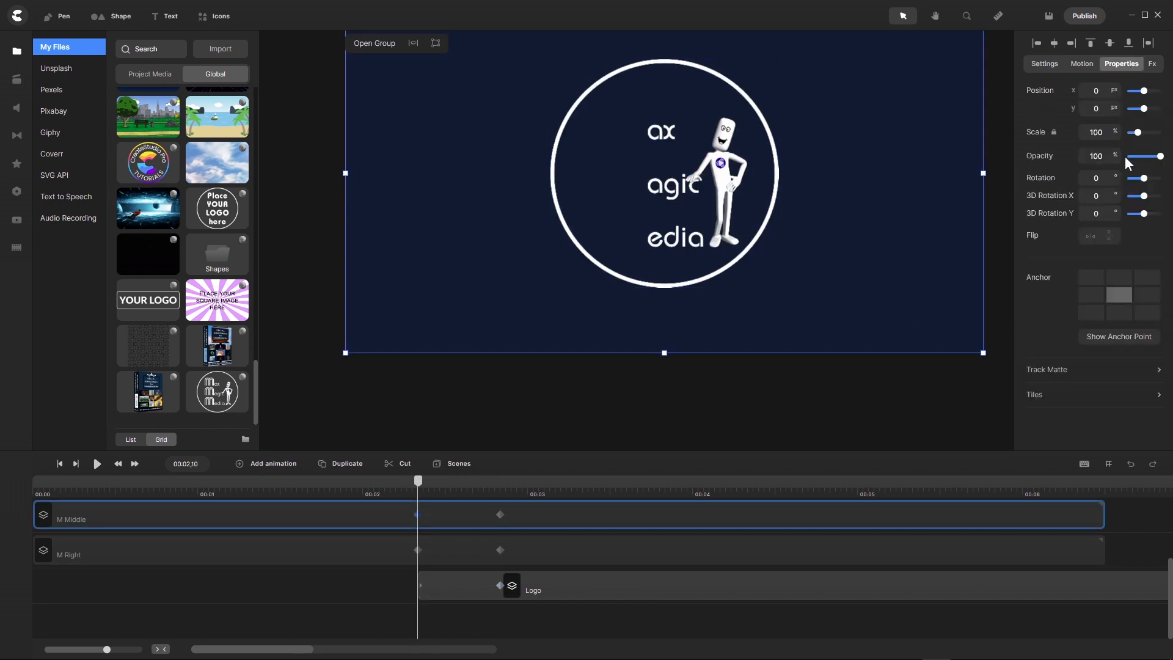
pyautogui.moveTo(1136, 132); pyautogui.dragTo(1113, 130)
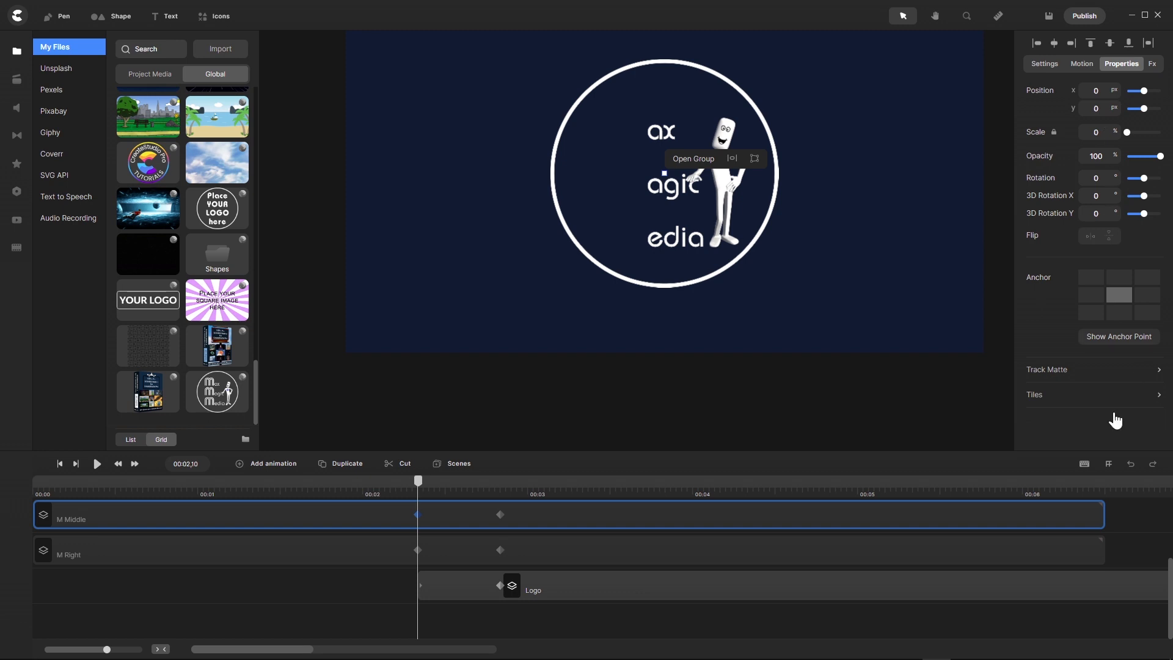
pyautogui.click(1131, 465)
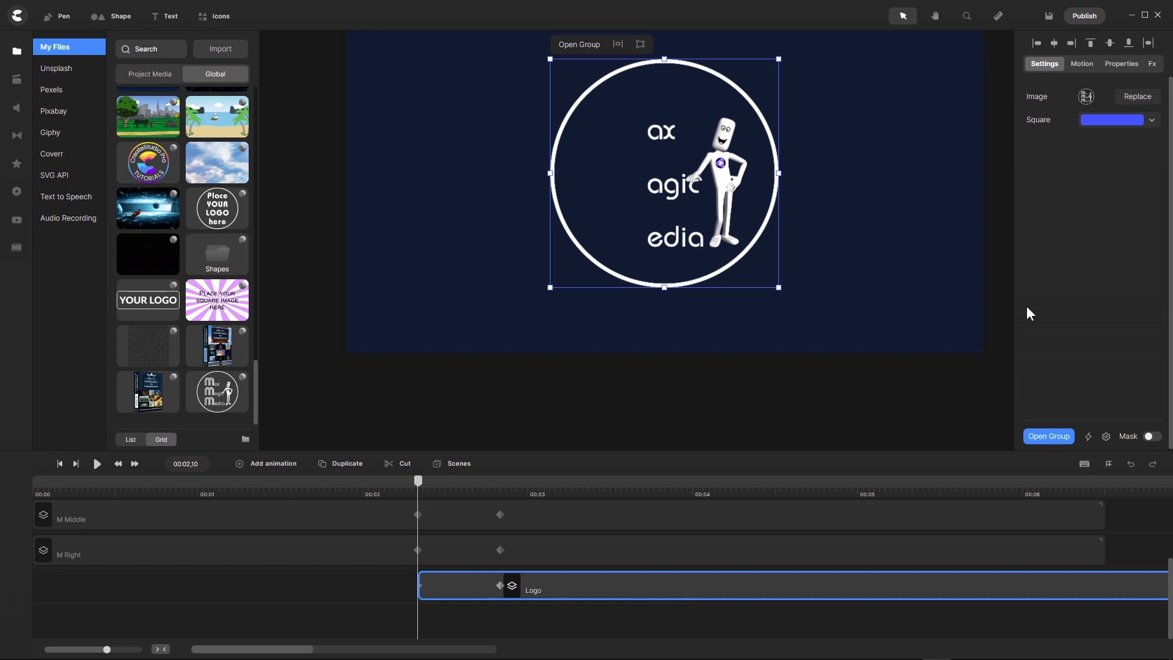
# - Set the Logo group's scale to 0% at its starting keyframe at 00:02,10
pyautogui.click(1128, 65)
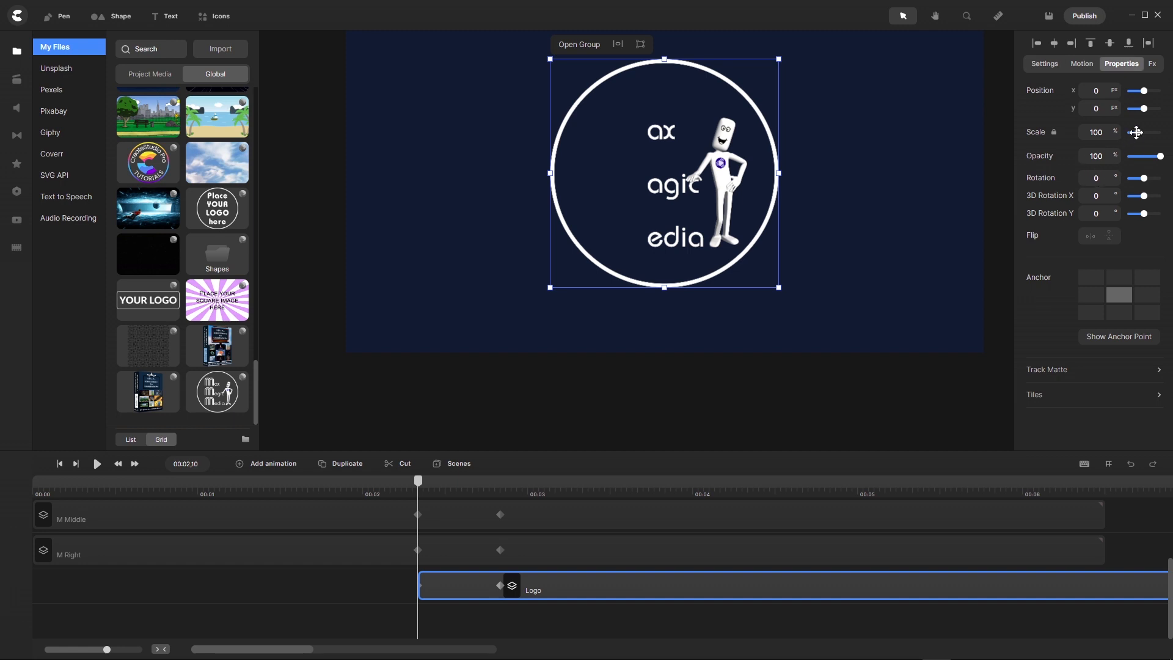
pyautogui.moveTo(1137, 132); pyautogui.dragTo(1111, 134)
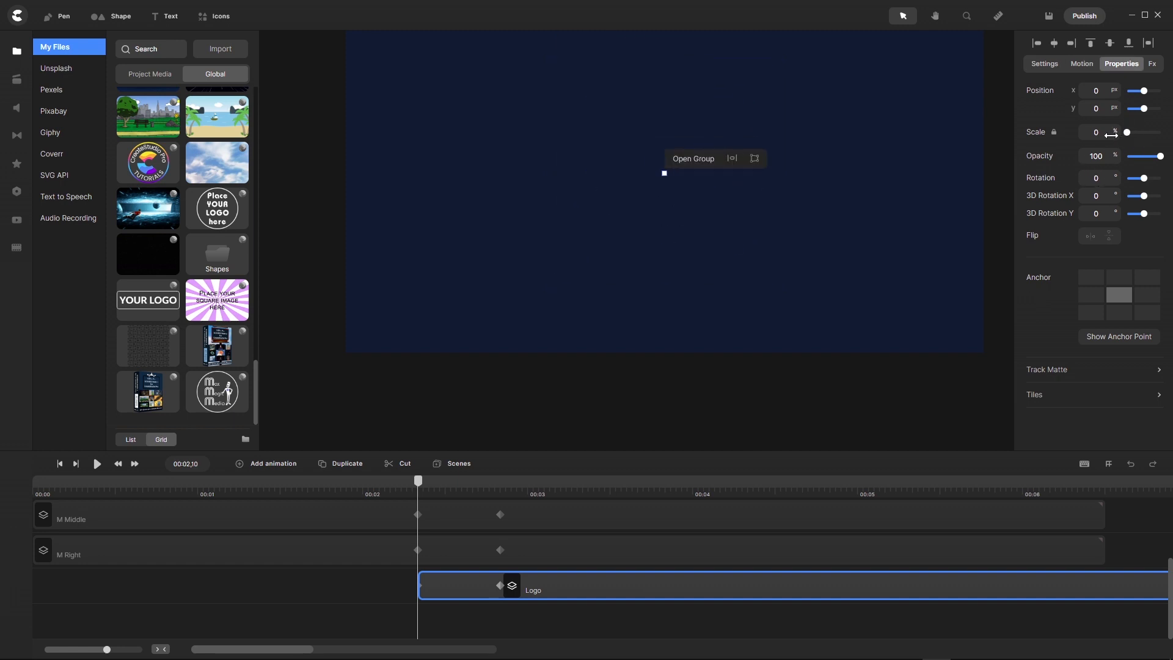
pyautogui.click(378, 594)
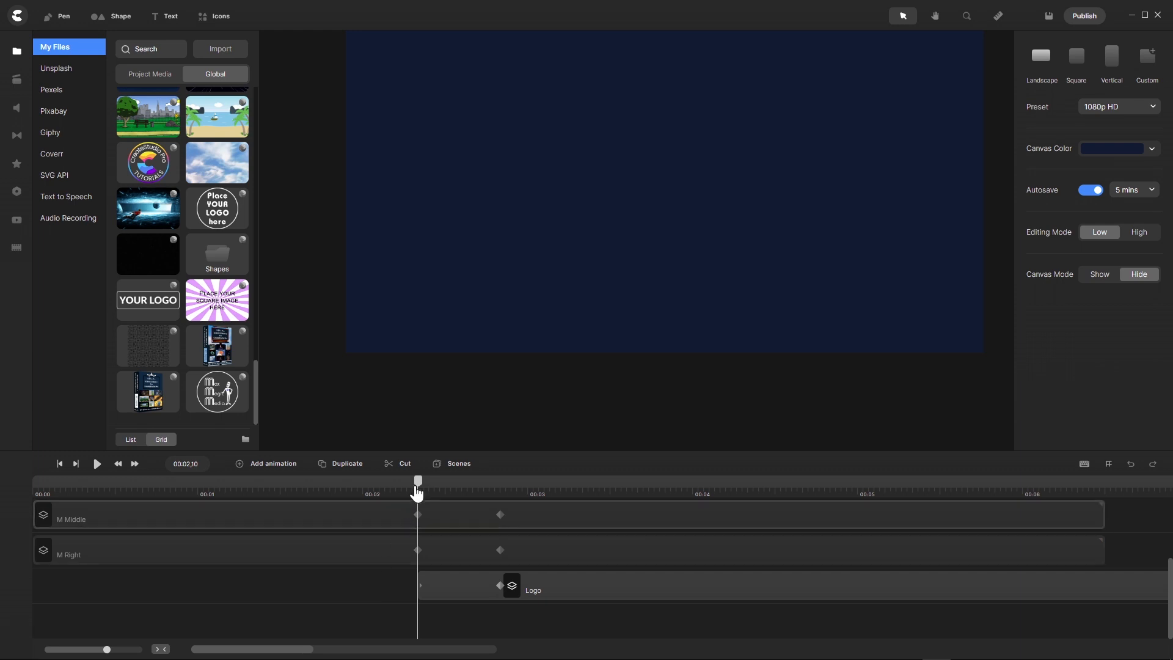
# - Show the hidden M Right, M Middle and M Left groups again and check their alignment with the logo from 00:02,25
pyautogui.moveTo(418, 482); pyautogui.dragTo(499, 470)
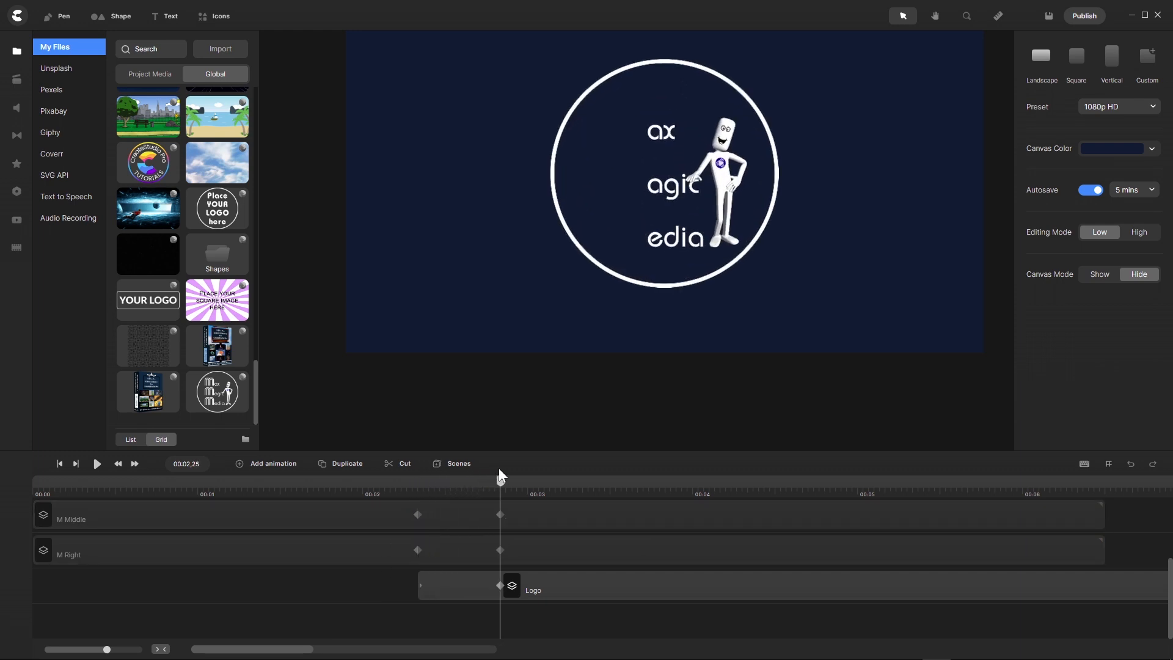
pyautogui.click(522, 550)
pyautogui.rightClick(523, 551)
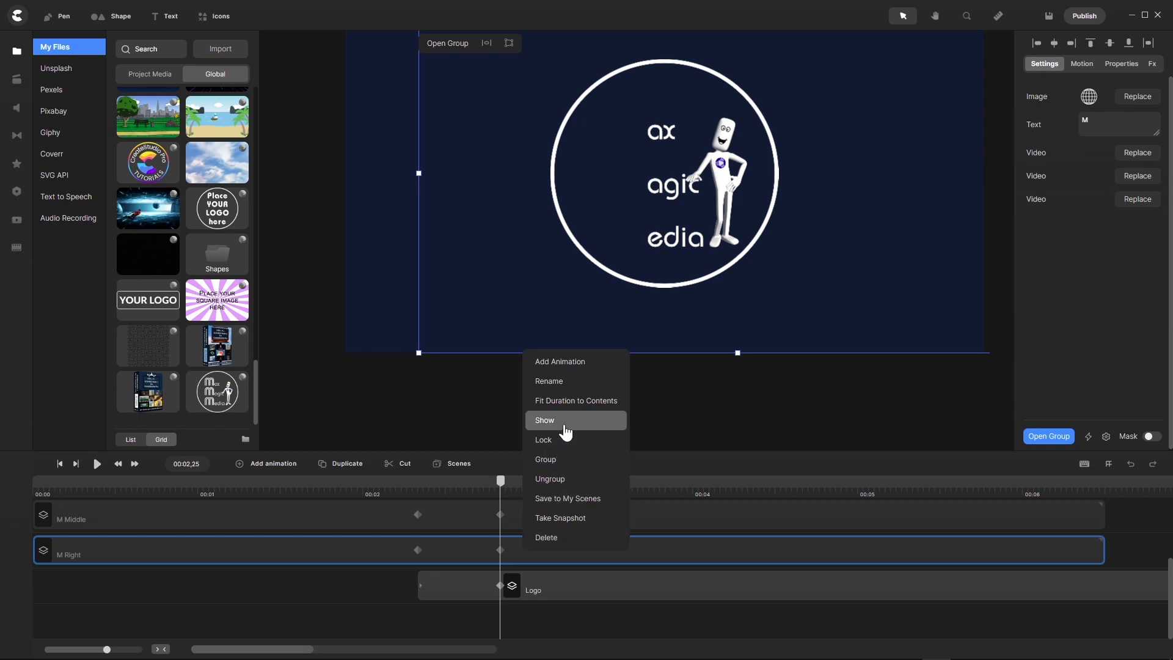
pyautogui.click(559, 420)
pyautogui.click(534, 519)
pyautogui.rightClick(534, 517)
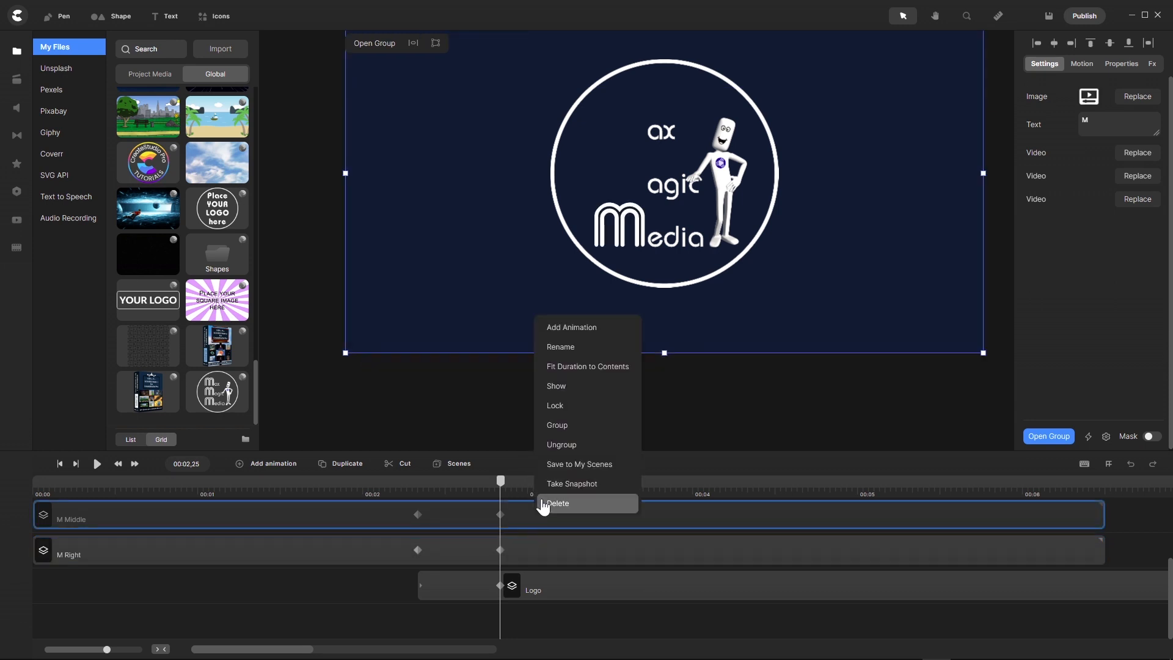
pyautogui.click(584, 393)
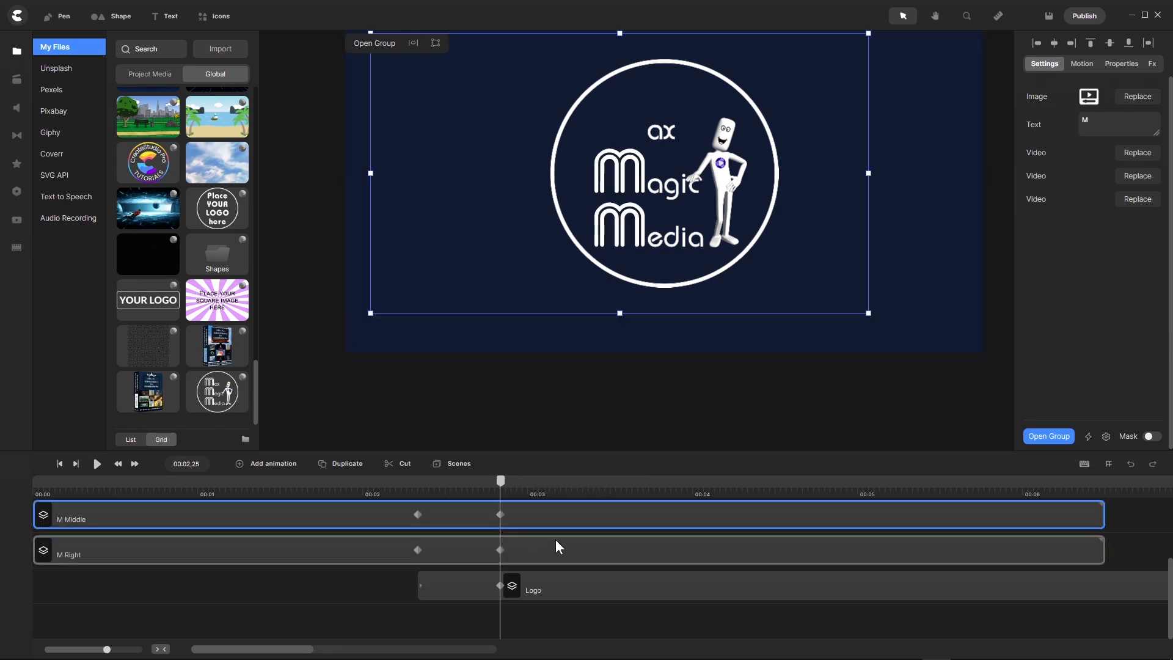
pyautogui.scroll(1, 556, 540)
pyautogui.click(547, 521)
pyautogui.rightClick(547, 521)
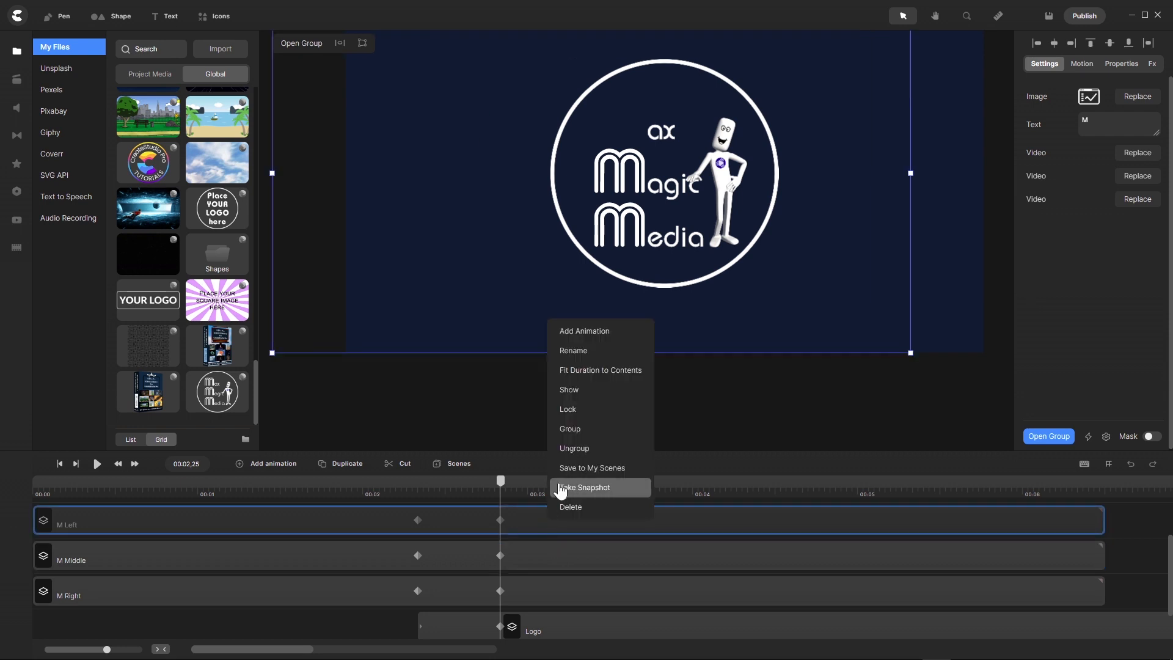
pyautogui.click(586, 391)
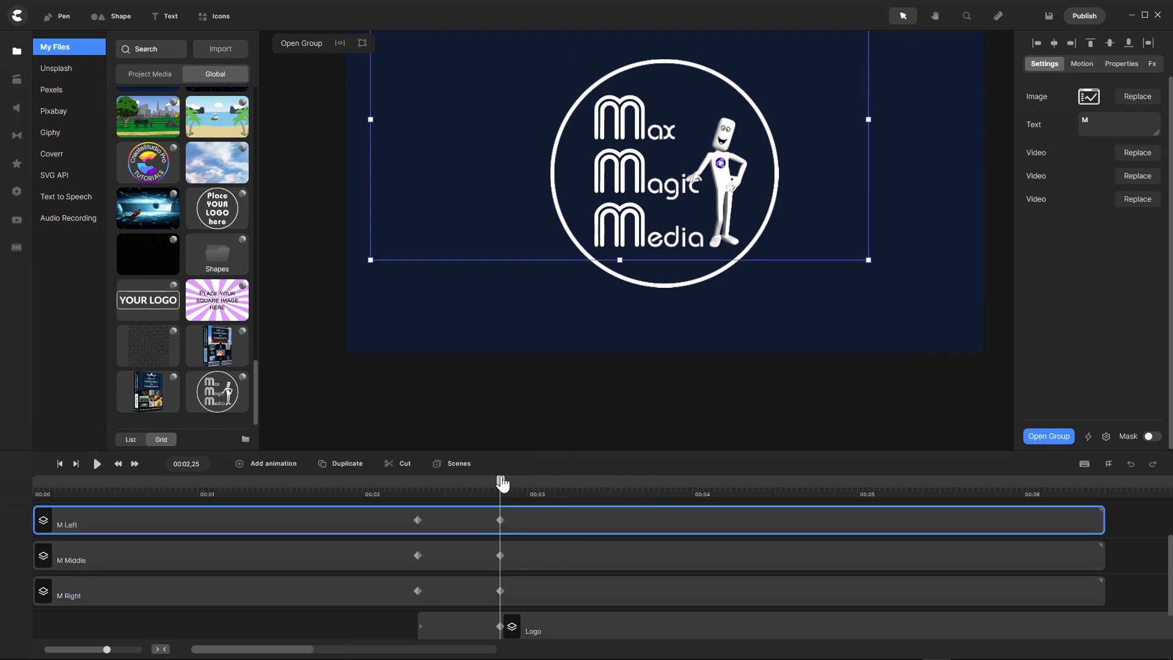
pyautogui.moveTo(501, 482); pyautogui.dragTo(522, 500)
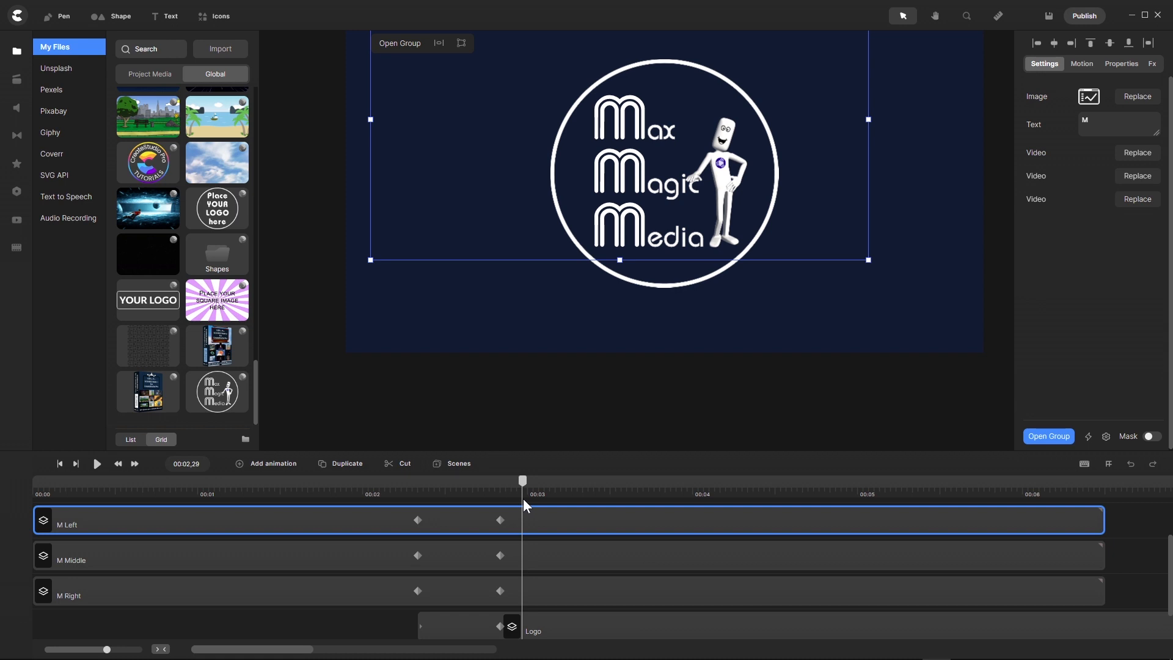
# - Shorten the Logo group so that it ends level with the three M groups
pyautogui.click(161, 650)
pyautogui.scroll(-1, 684, 541)
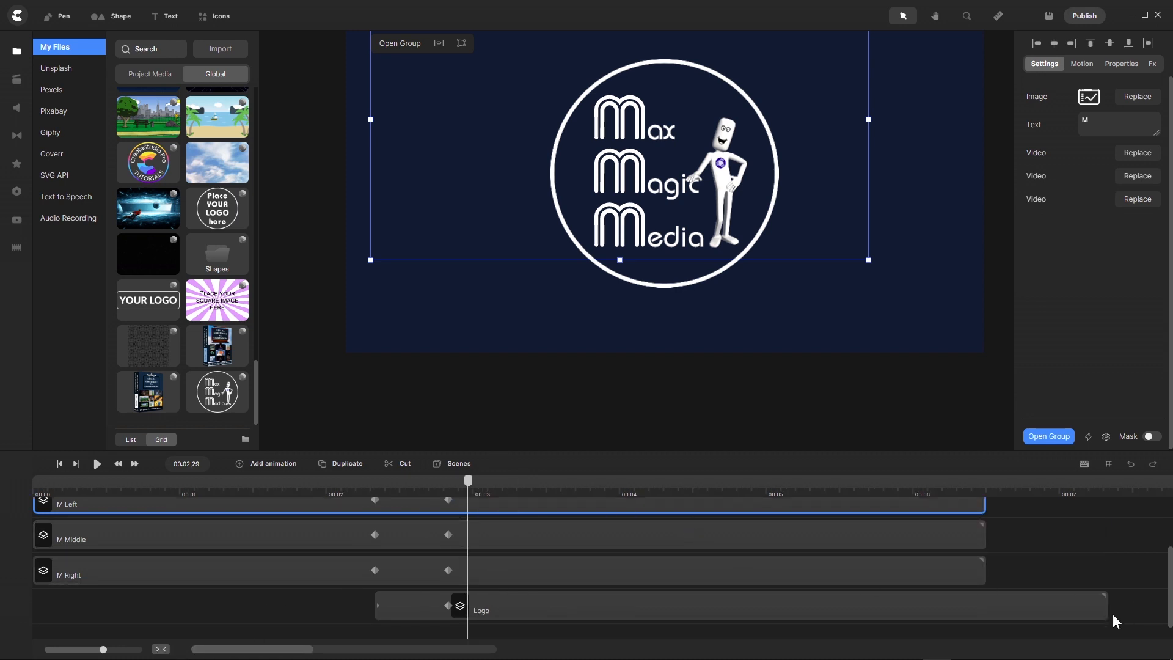
pyautogui.moveTo(1107, 608); pyautogui.dragTo(988, 598)
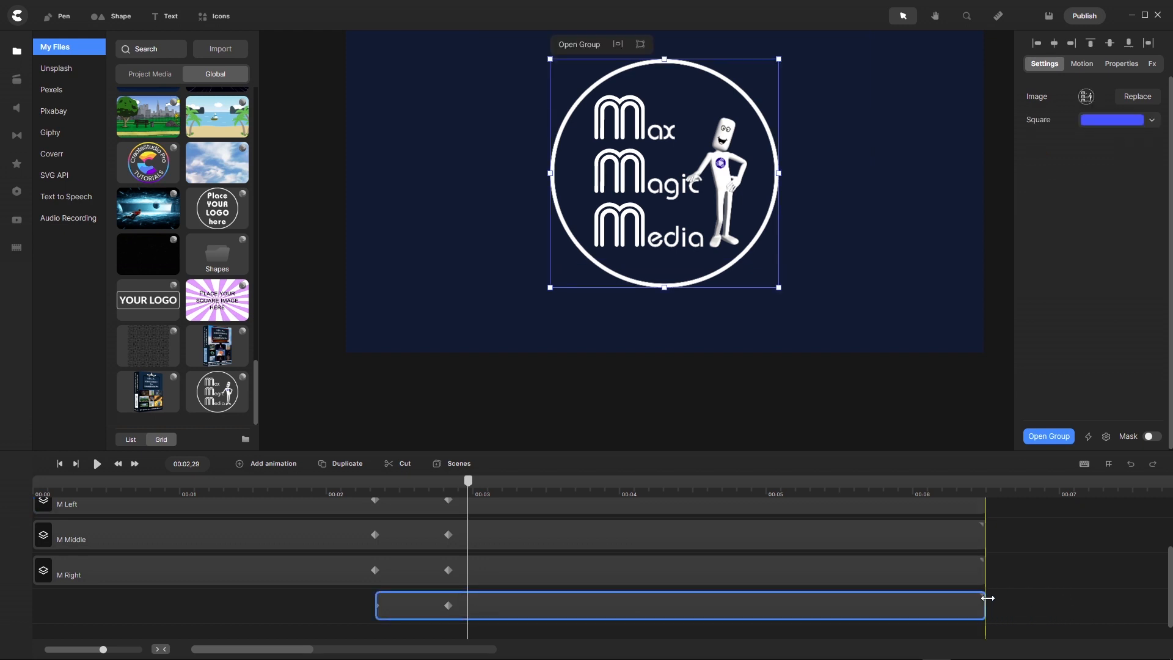
pyautogui.moveTo(474, 487); pyautogui.dragTo(451, 499)
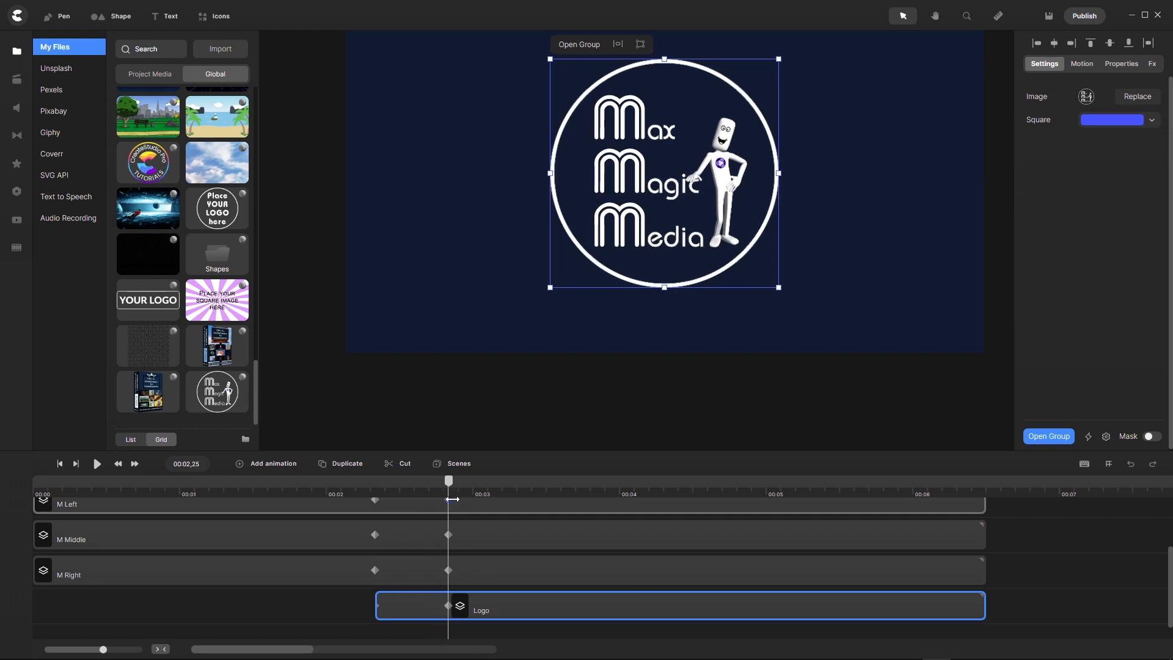
pyautogui.moveTo(452, 499); pyautogui.dragTo(769, 503)
pyautogui.click(768, 501)
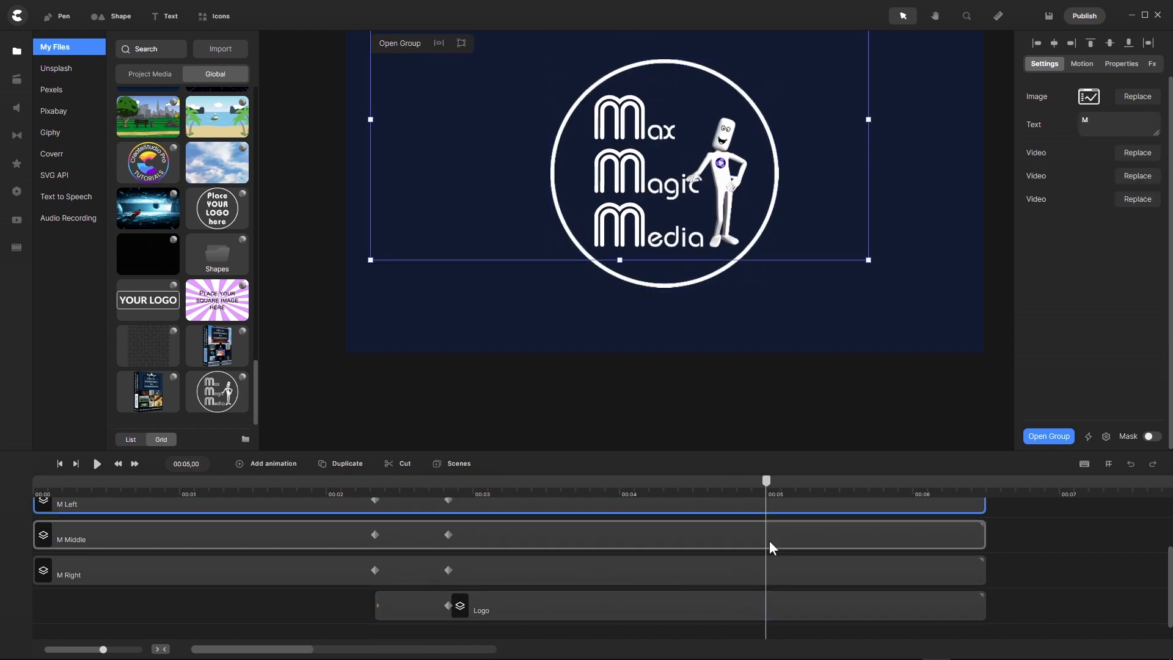
# - Remove the excess empty tracks from the timeline and adjust the timeline area's height to fit the remaining layers
pyautogui.scroll(1, 771, 541)
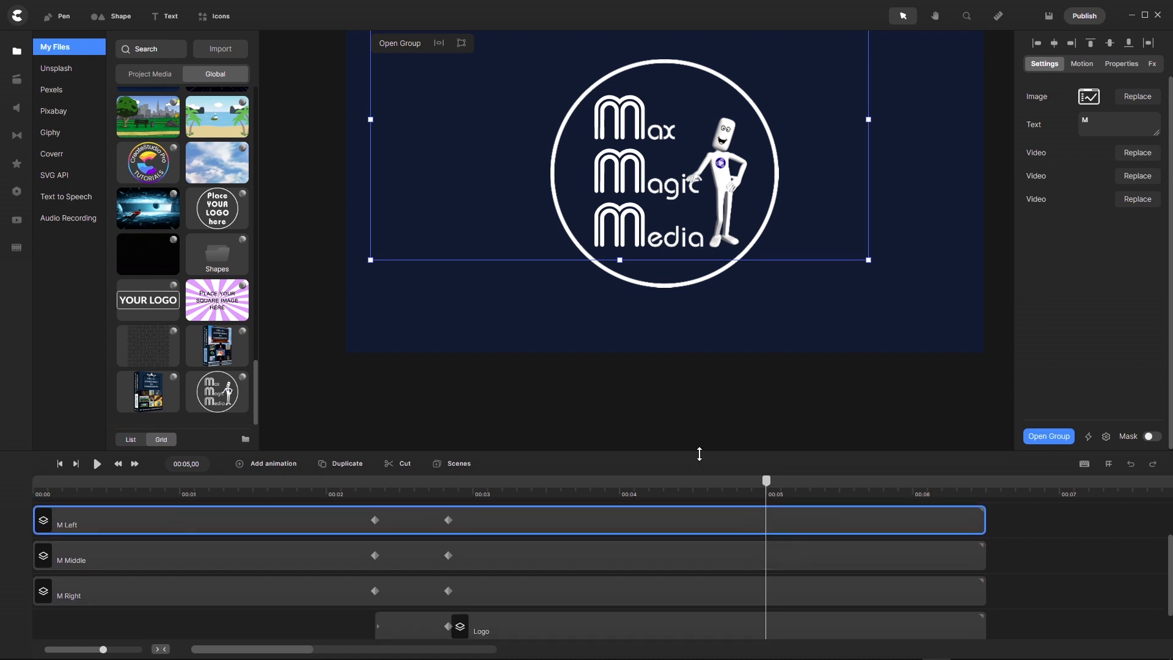
pyautogui.moveTo(700, 452); pyautogui.dragTo(702, 339)
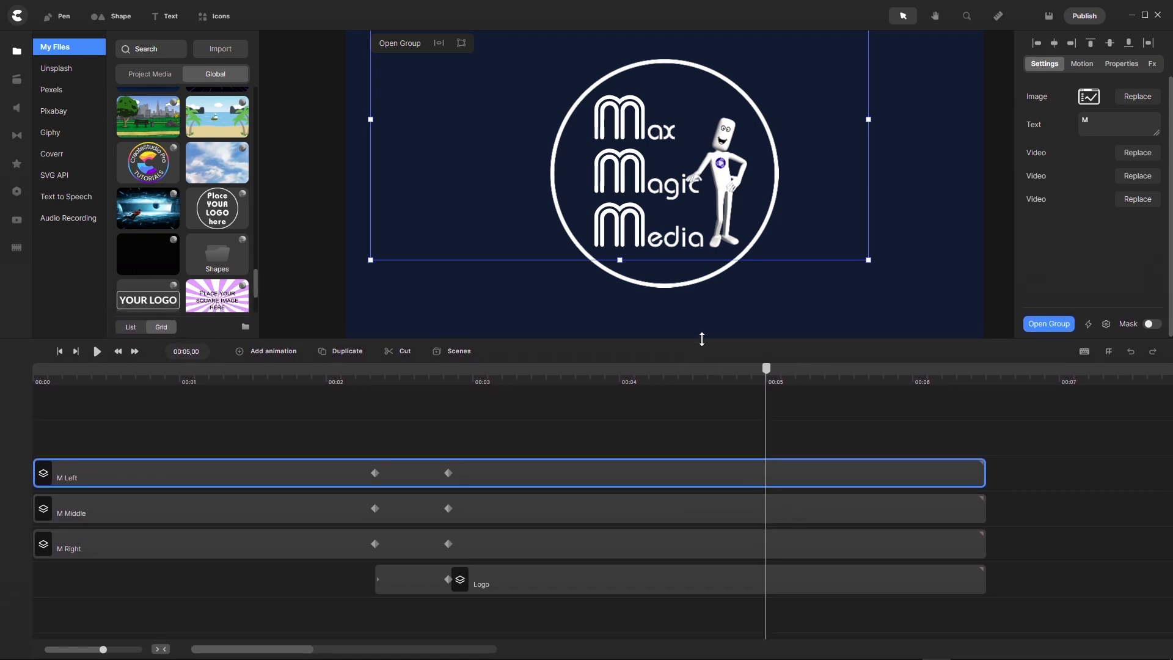
pyautogui.rightClick(999, 453)
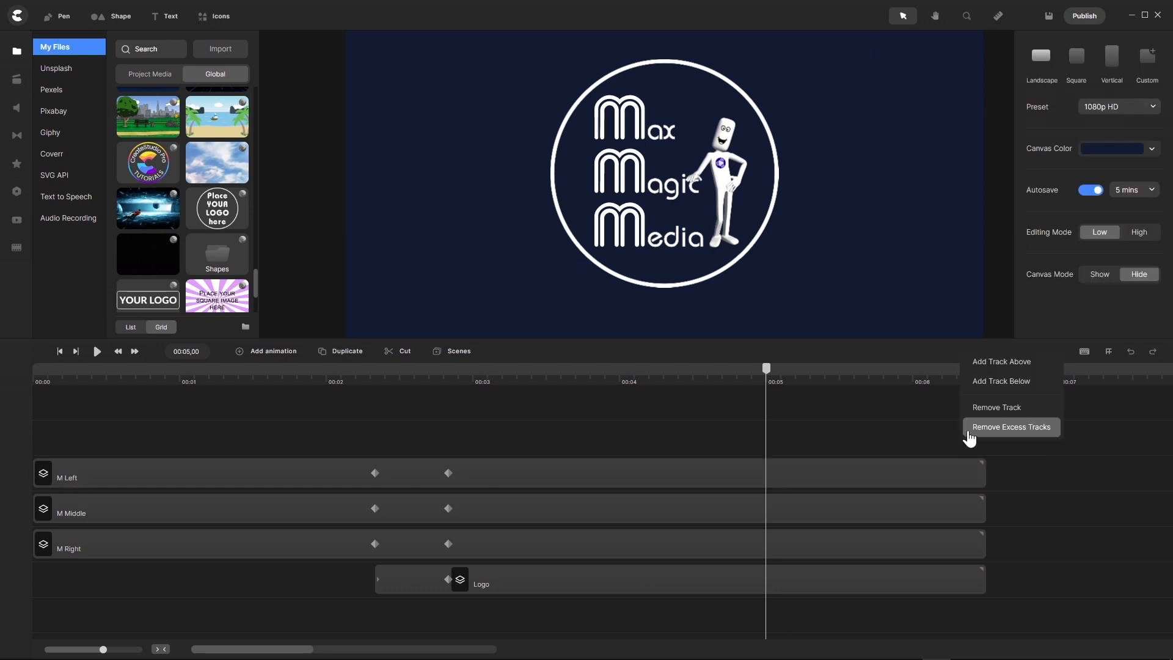
pyautogui.click(972, 427)
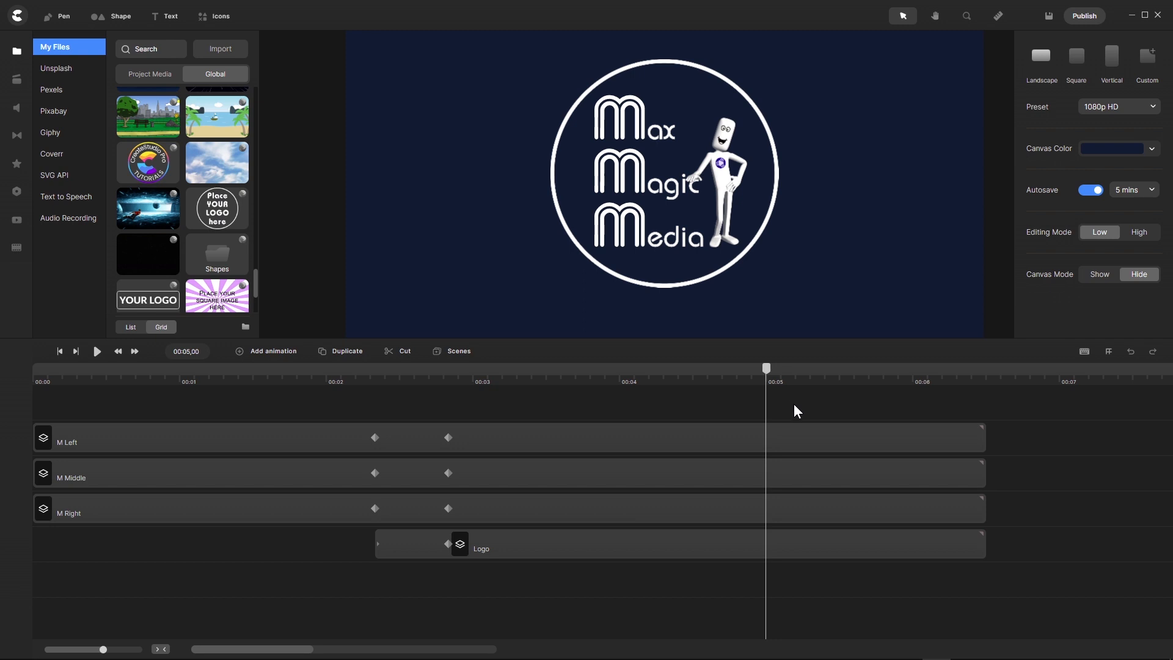
pyautogui.moveTo(805, 340); pyautogui.dragTo(804, 365)
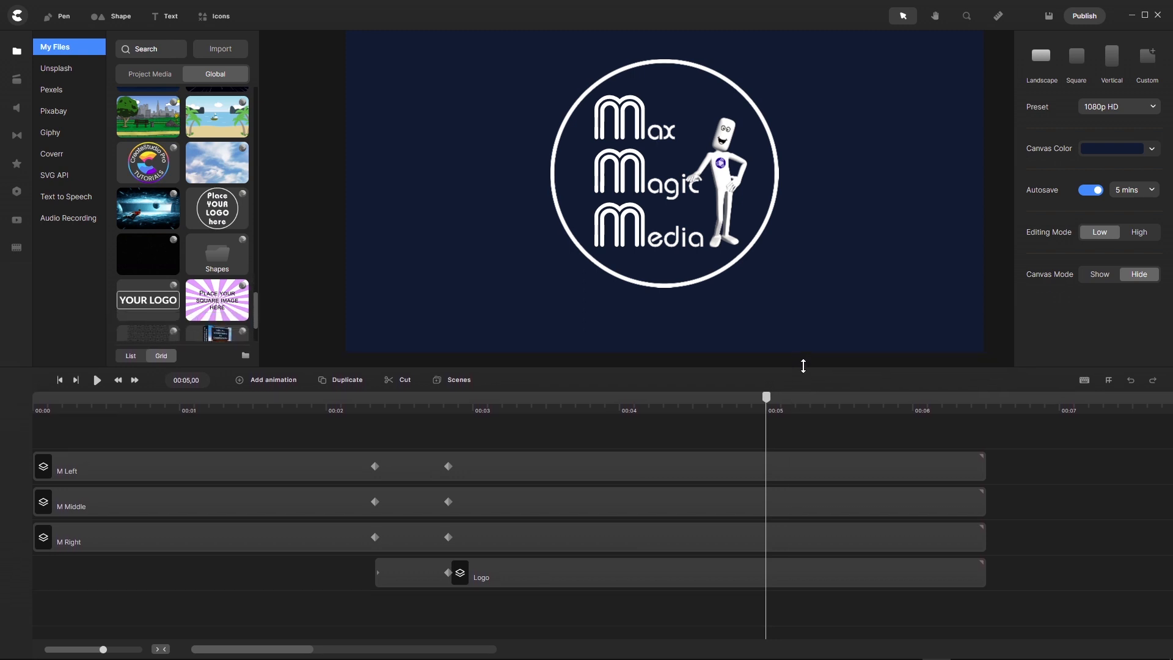
# - Play the logo animation from the beginning to review it
pyautogui.moveTo(756, 401); pyautogui.dragTo(20, 464)
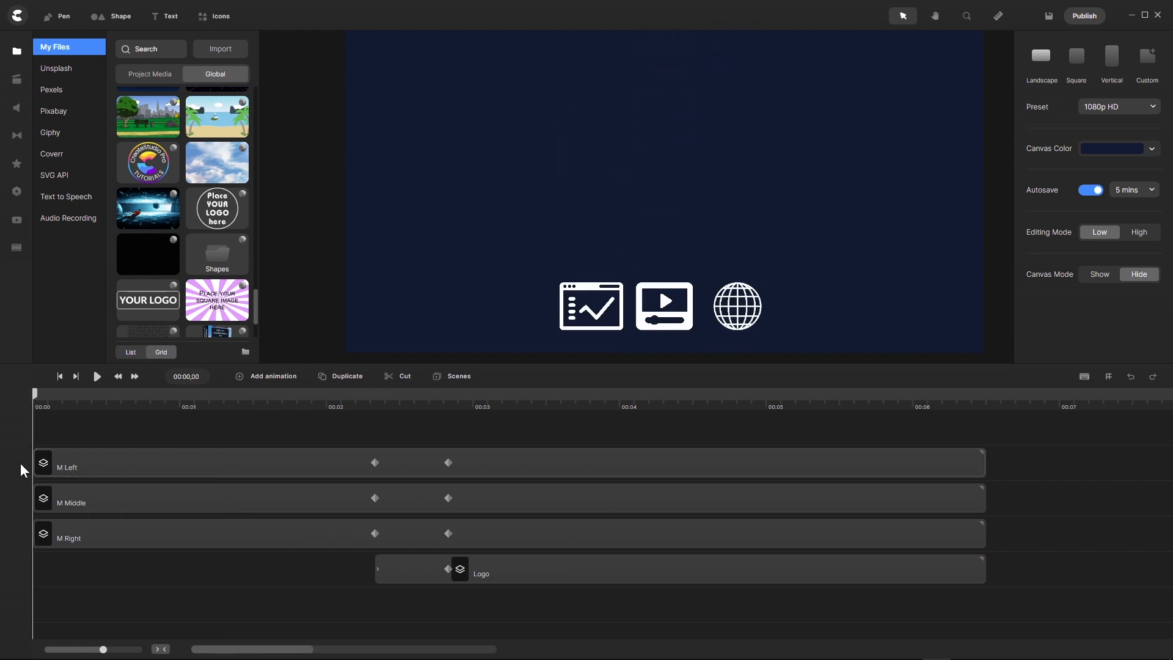
pyautogui.click(97, 376)
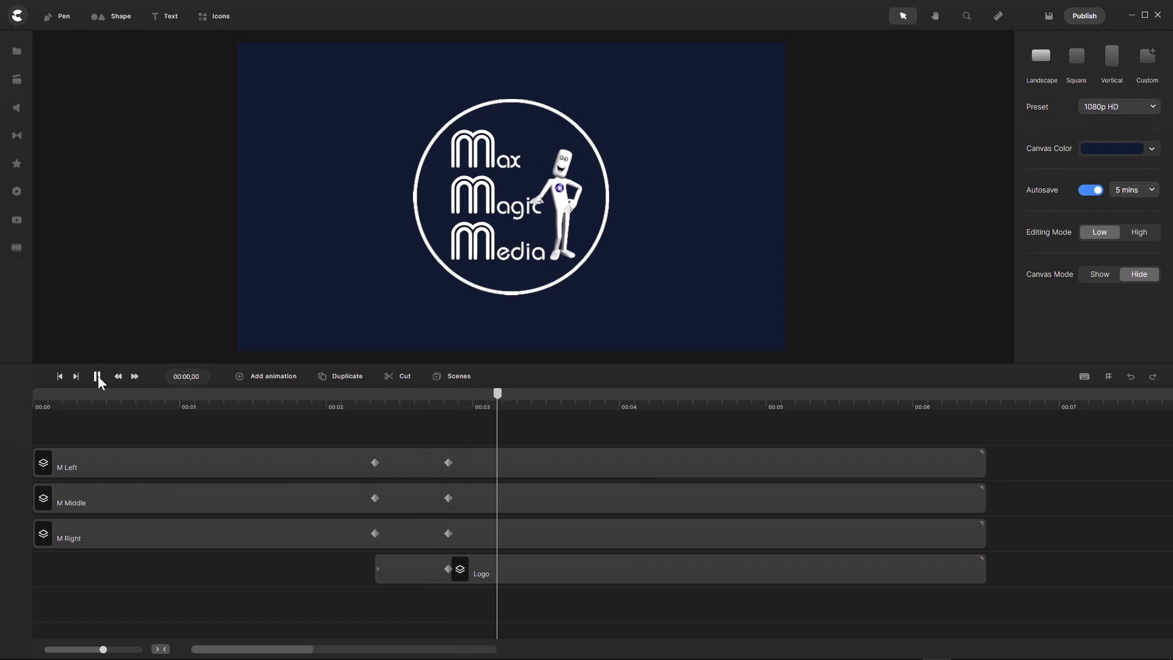
pyautogui.click(97, 376)
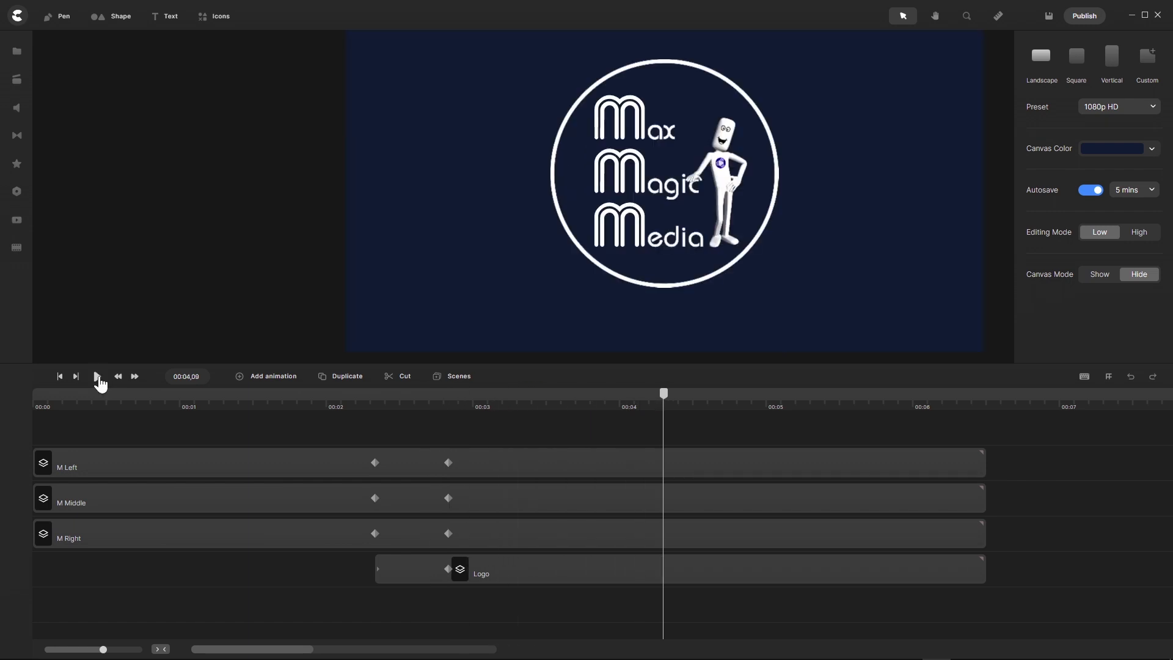
# - Trim the M Left, M Middle, M Right and Logo groups together so they all end at 00:05,00
pyautogui.moveTo(663, 394); pyautogui.dragTo(766, 411)
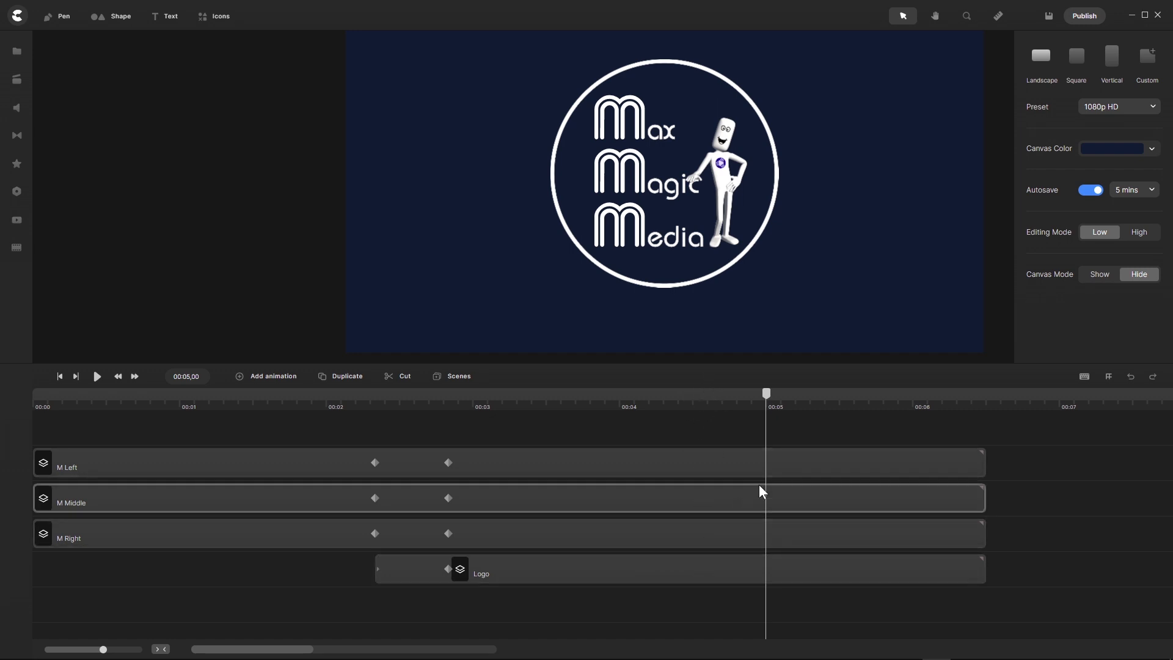
pyautogui.moveTo(1015, 470); pyautogui.dragTo(962, 602)
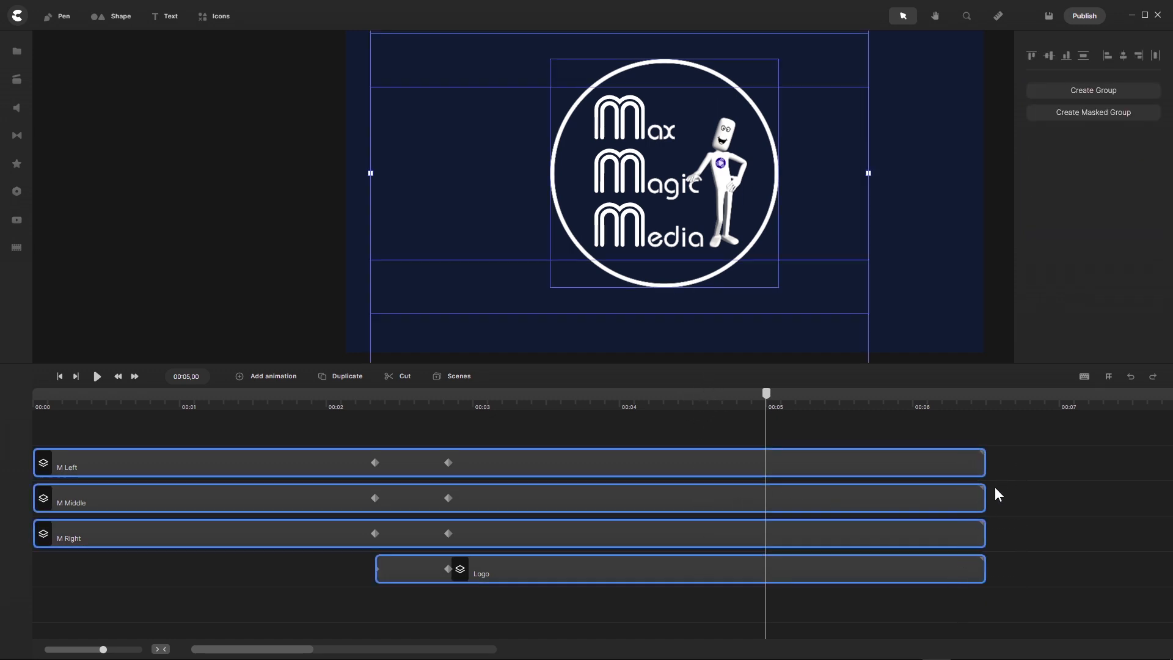
pyautogui.moveTo(985, 465); pyautogui.dragTo(766, 476)
pyautogui.click(854, 499)
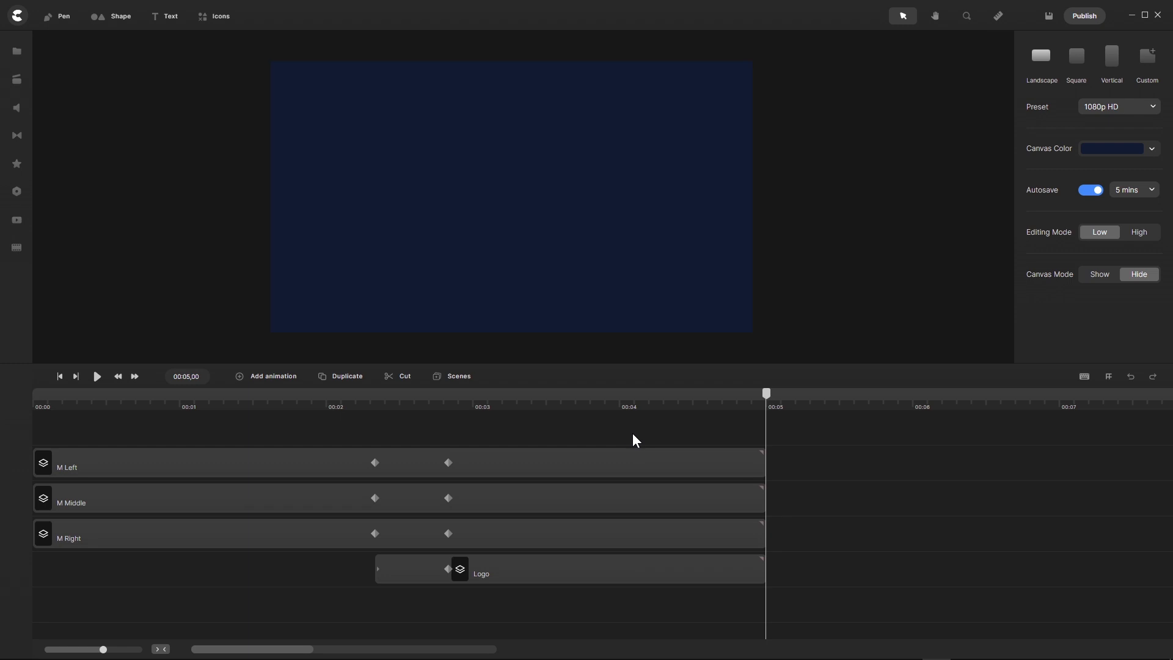
# - Reduce the timeline area's height to enlarge the canvas view and set the editing mode to High
pyautogui.rightClick(652, 603)
pyautogui.click(671, 594)
pyautogui.moveTo(627, 366); pyautogui.dragTo(640, 411)
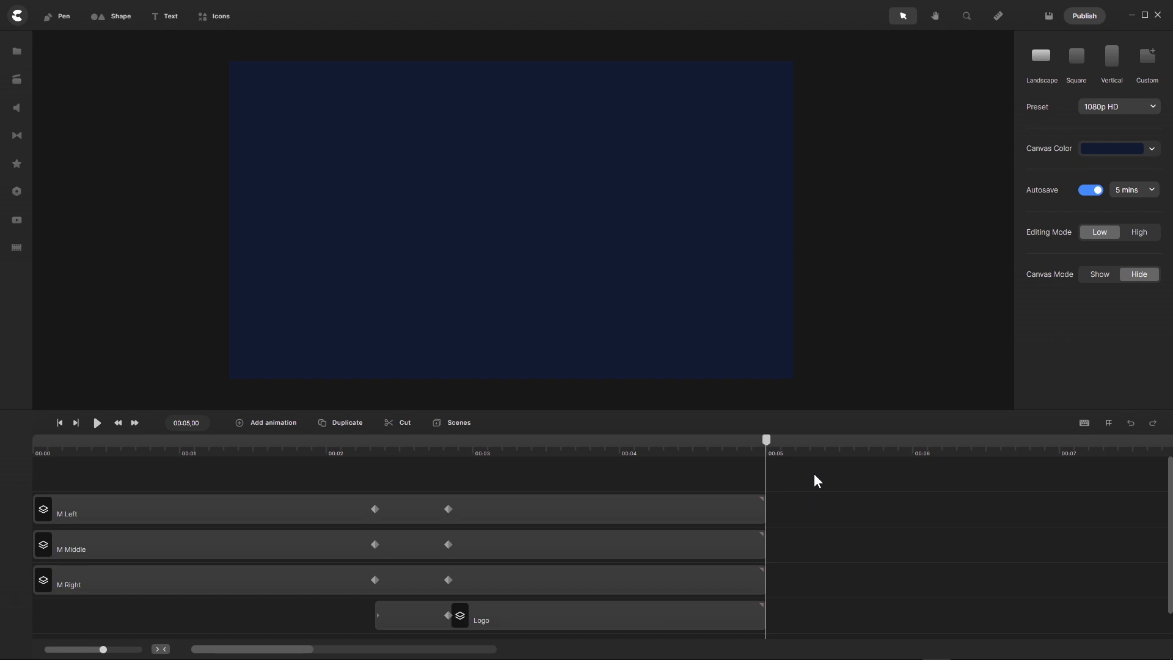
pyautogui.click(1139, 233)
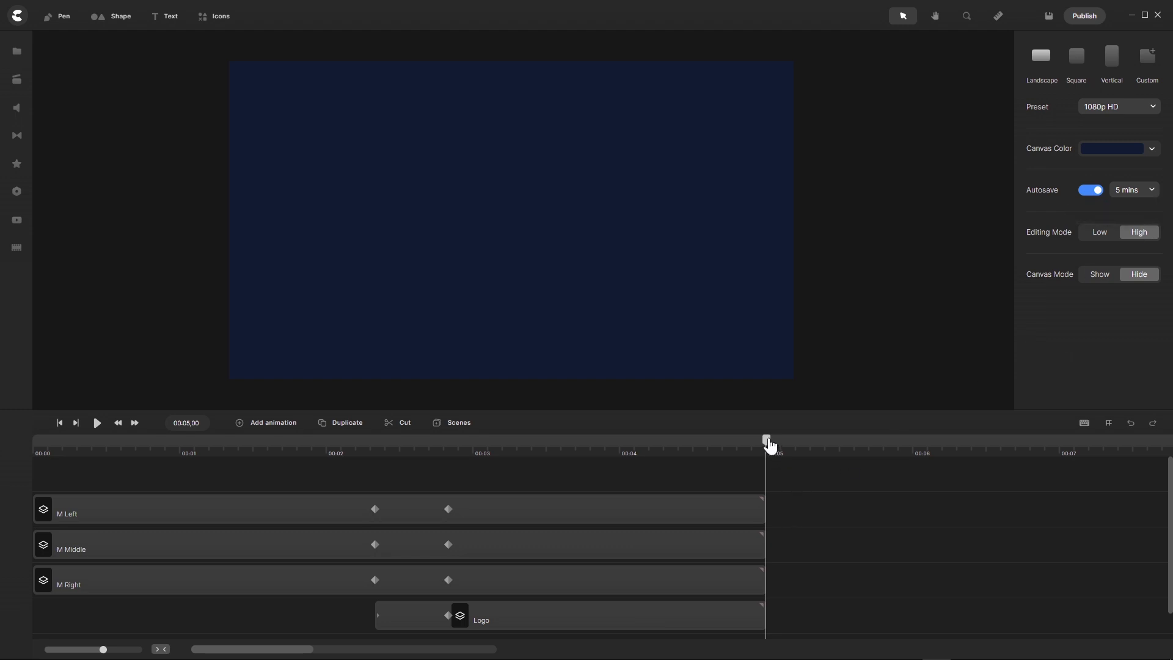
# - Combine the M Left, M Middle, M Right and Logo groups into a single group
pyautogui.moveTo(754, 441); pyautogui.dragTo(658, 470)
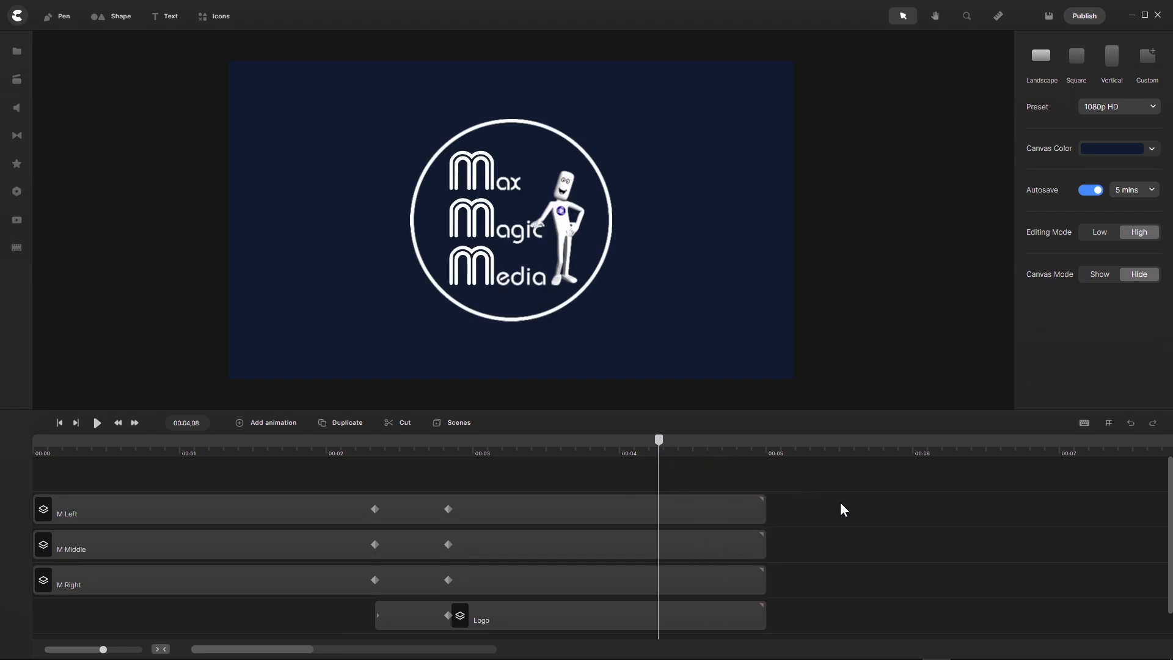
pyautogui.moveTo(840, 502); pyautogui.dragTo(289, 620)
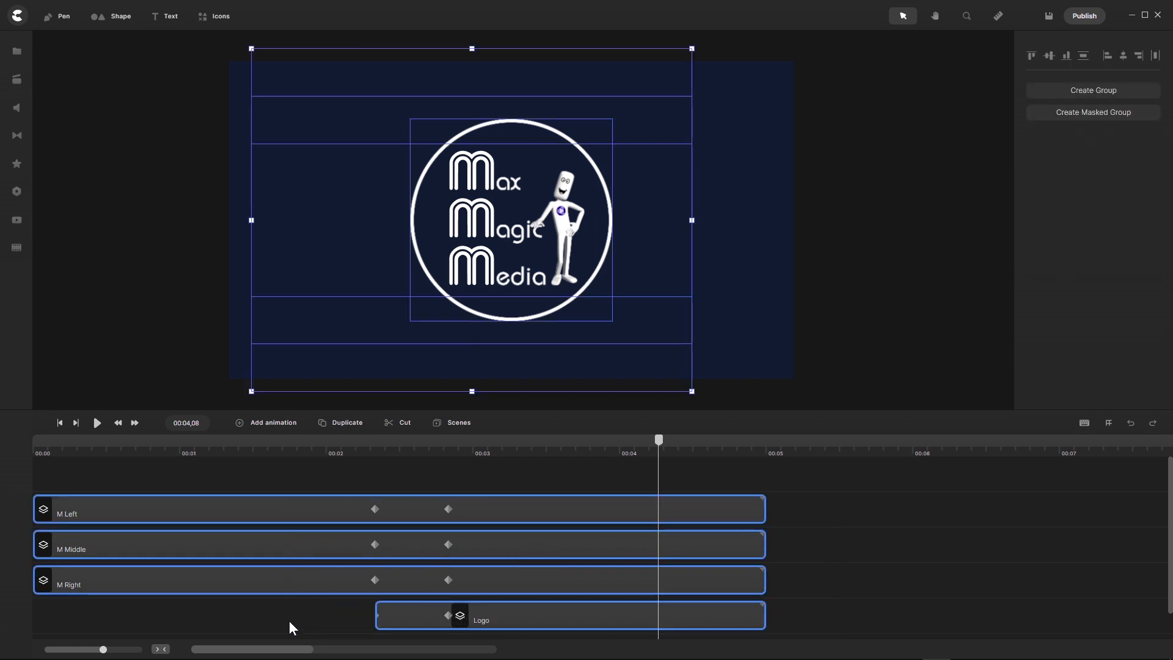
pyautogui.hotkey('ctrl', 'g')
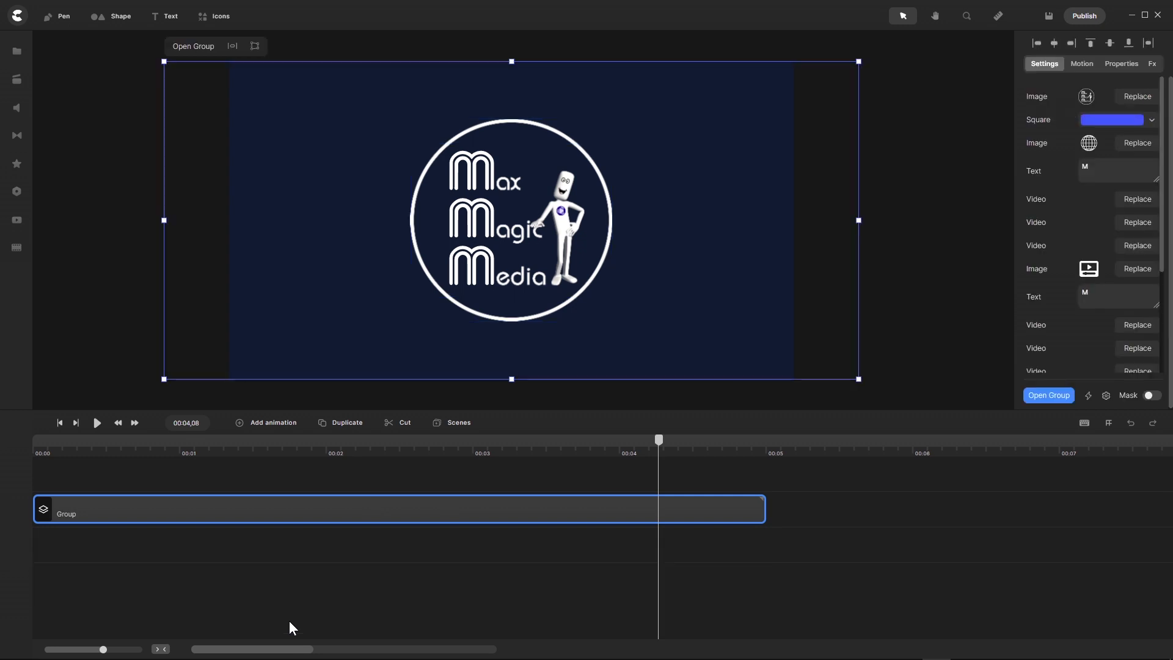
pyautogui.rightClick(89, 464)
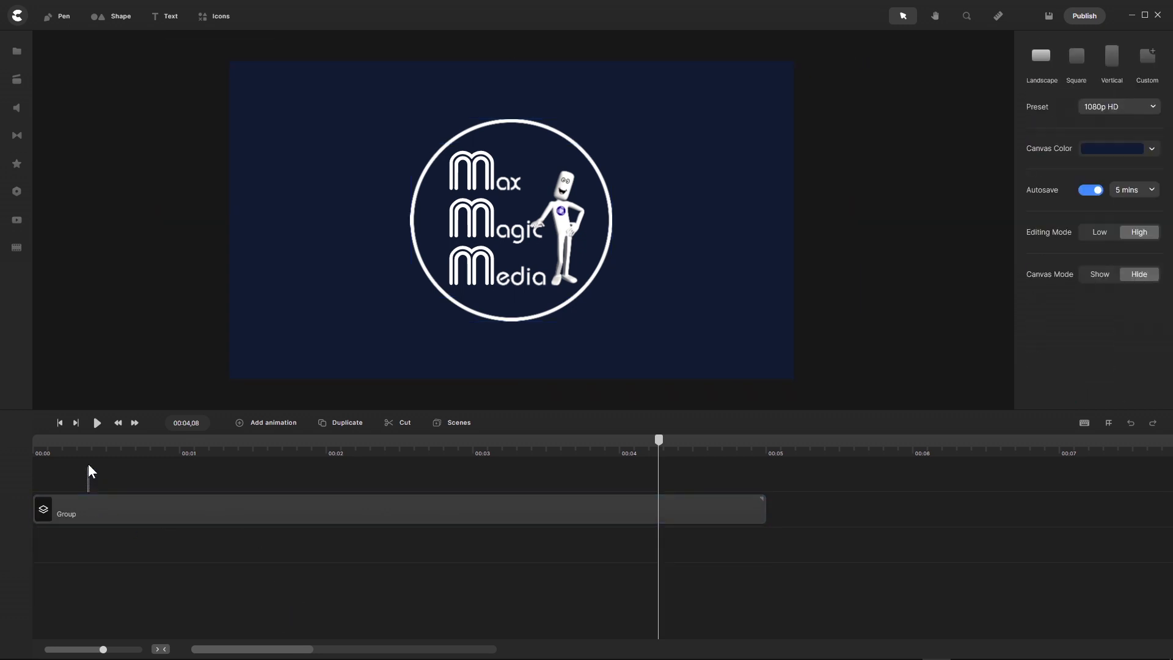
# - Rename the combined group on the timeline as Icons to Letters Master Group
pyautogui.click(115, 405)
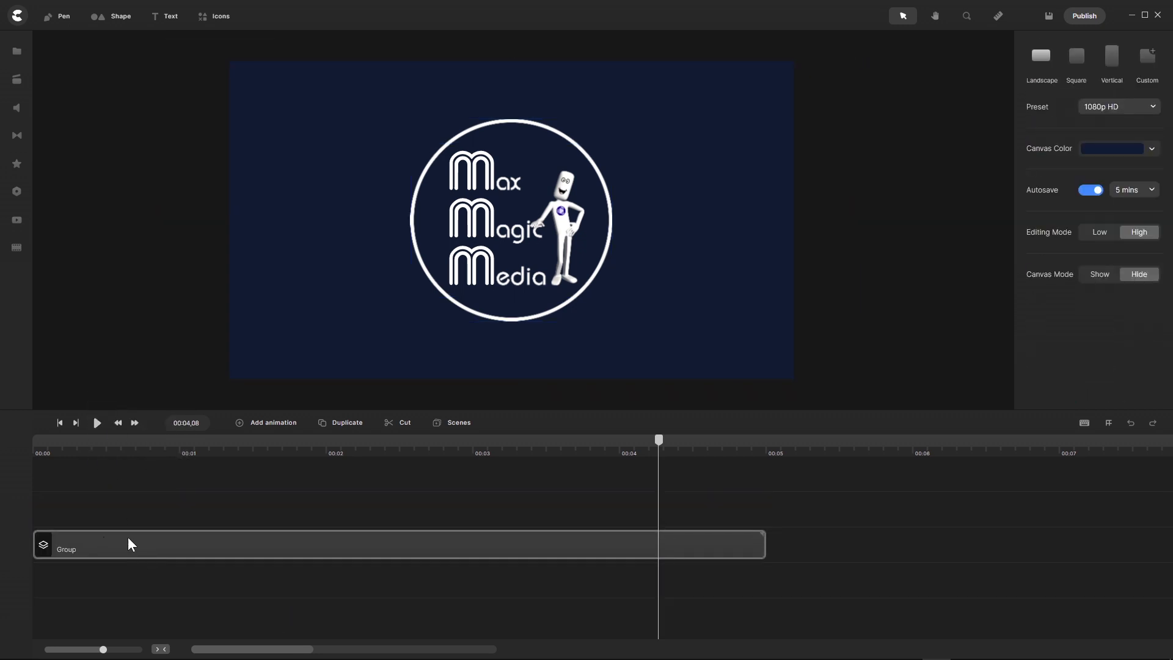
pyautogui.rightClick(150, 541)
pyautogui.click(162, 578)
pyautogui.click(60, 509)
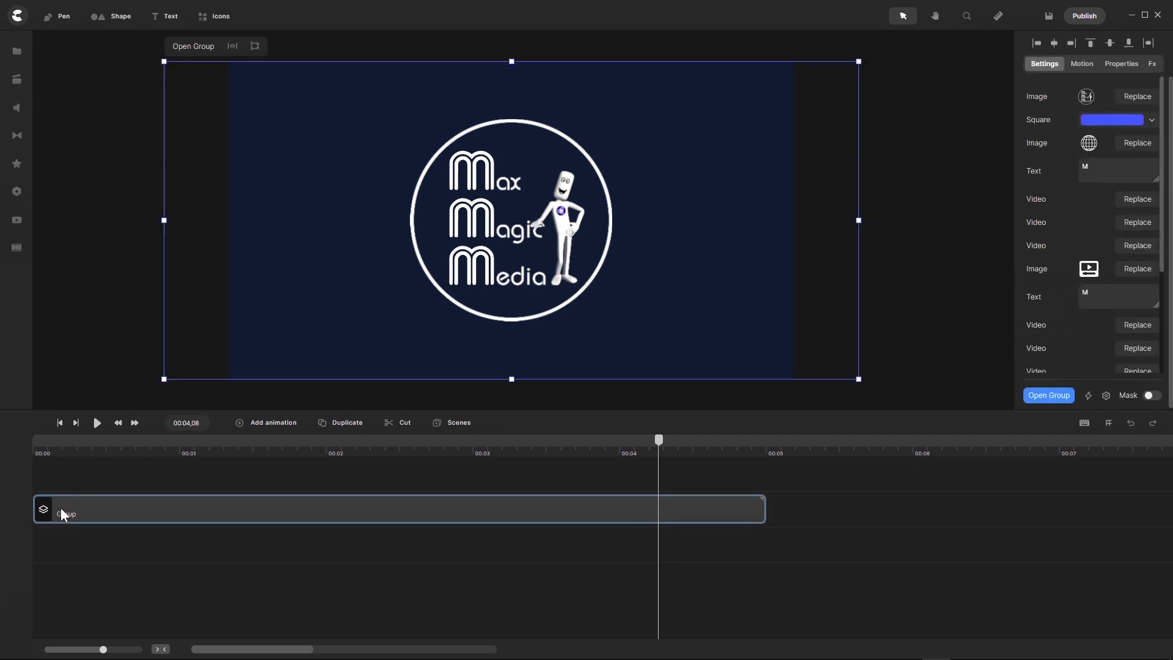
pyautogui.rightClick(61, 508)
pyautogui.click(80, 340)
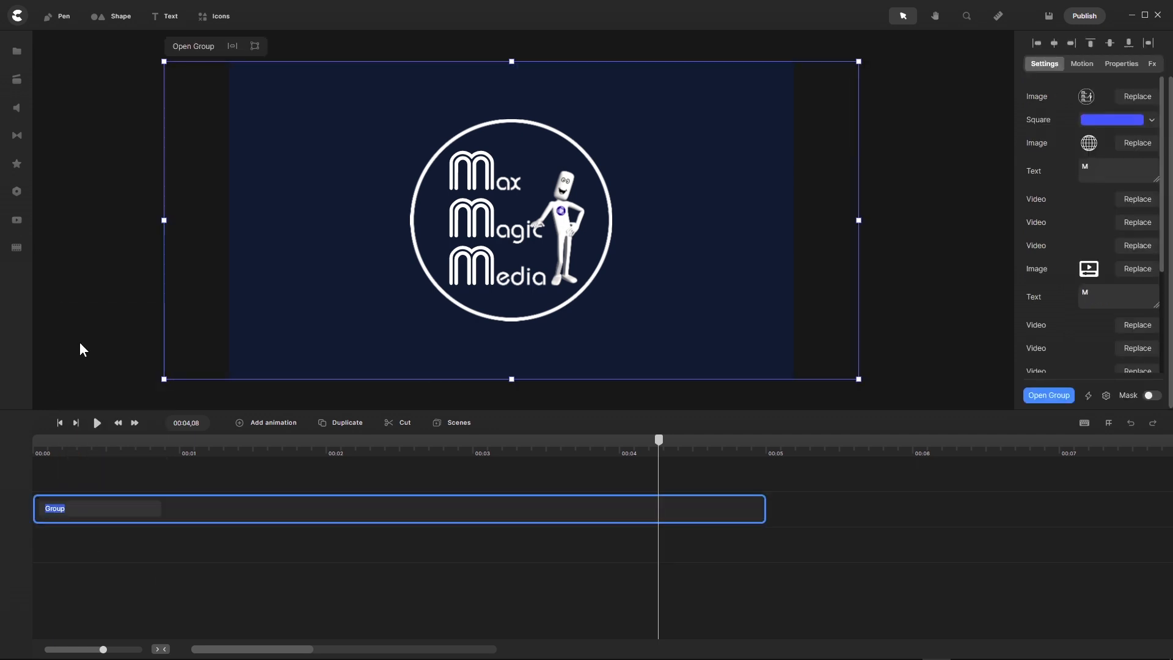
pyautogui.write('Icons to Letters Master Group')
pyautogui.press('Return')
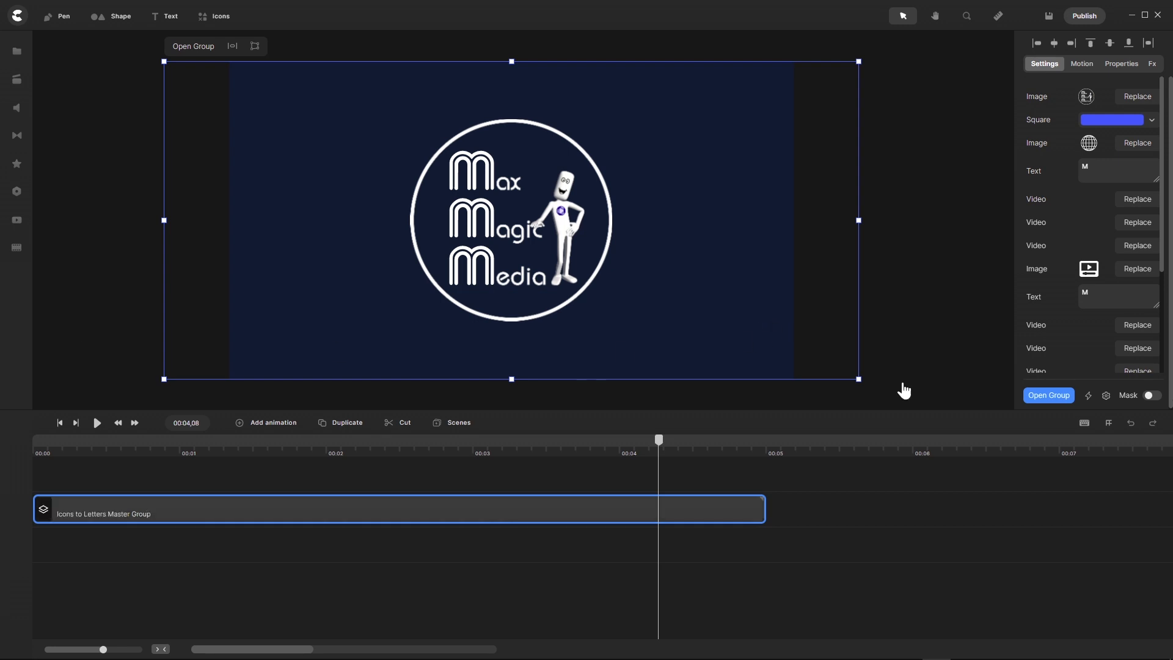
# - In the group's Easy Edit Properties, move the chart image and its M text to the first two places in the list
pyautogui.click(1106, 397)
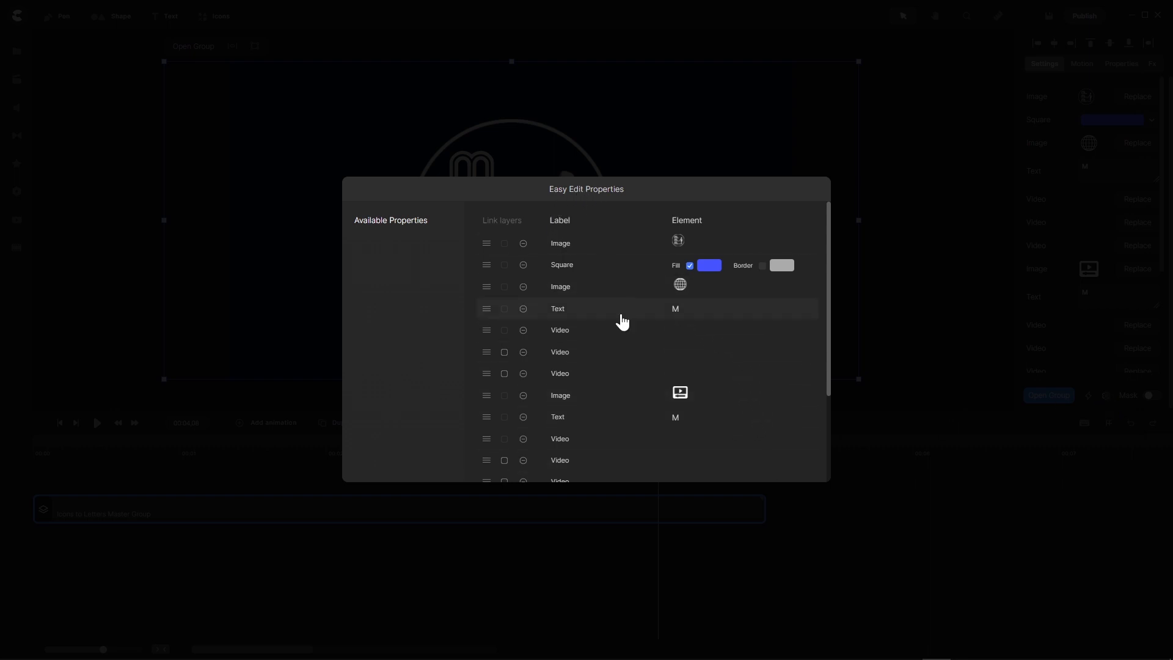
pyautogui.scroll(-2, 611, 345)
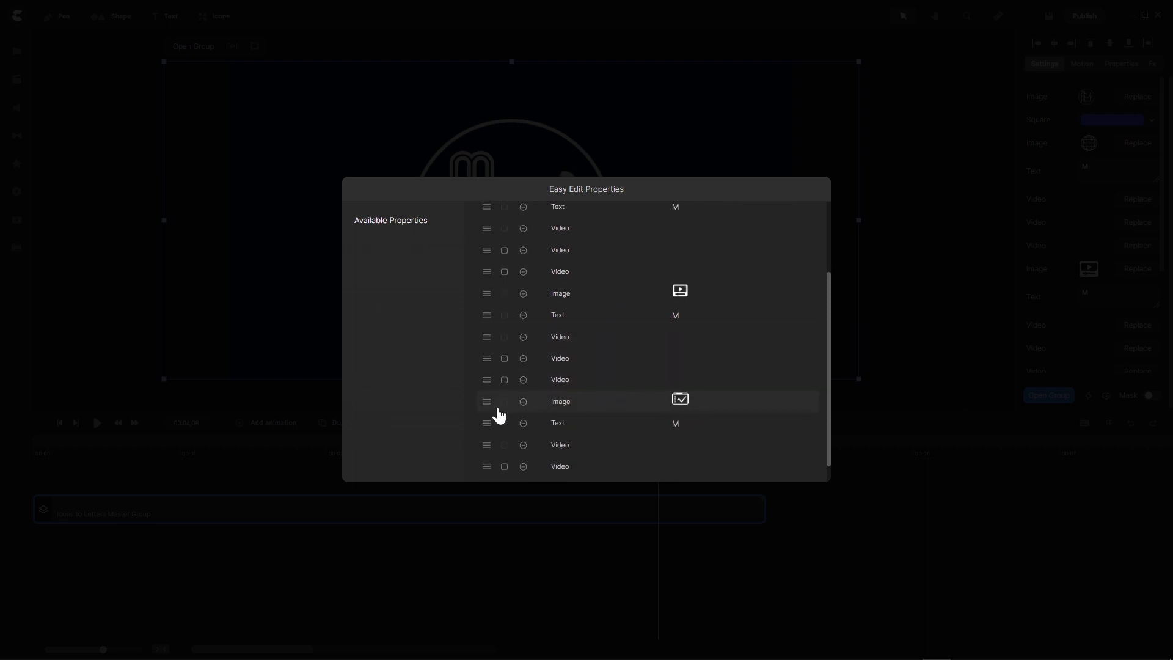
pyautogui.moveTo(485, 402); pyautogui.dragTo(488, 246)
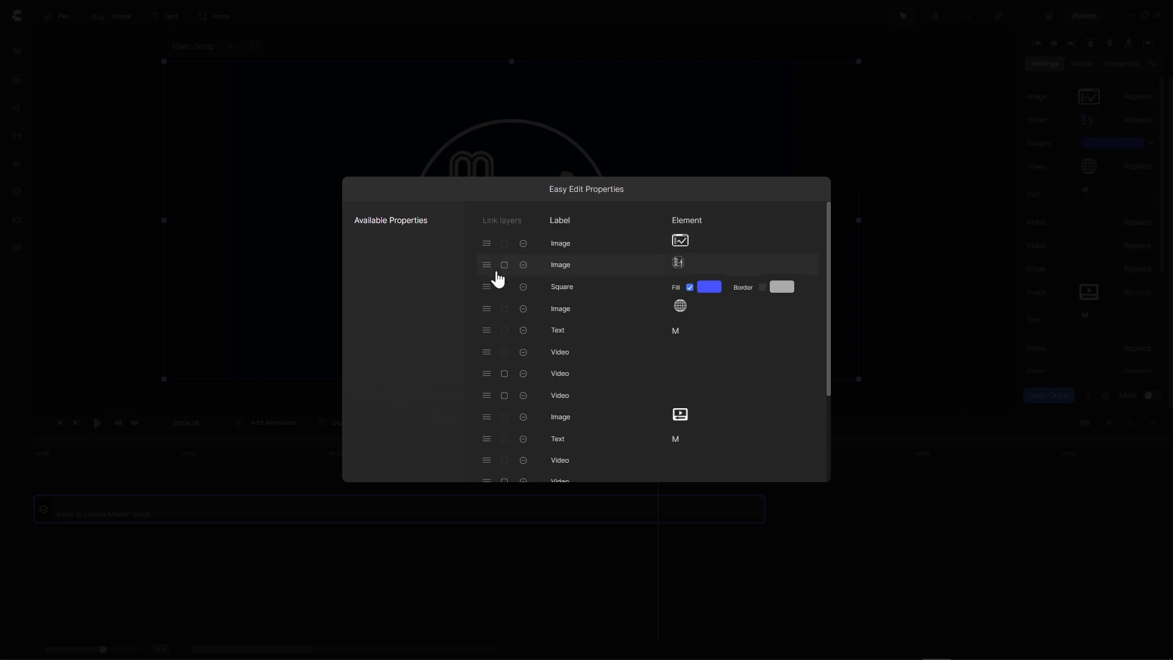
pyautogui.scroll(-2, 501, 317)
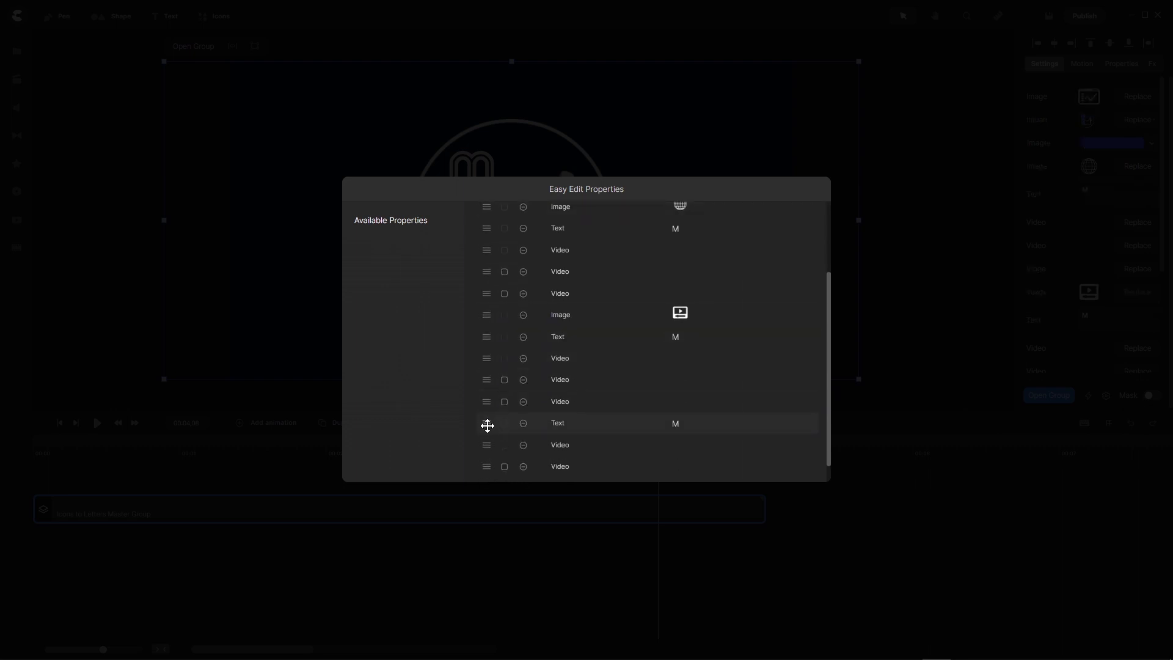
pyautogui.moveTo(487, 424); pyautogui.dragTo(487, 264)
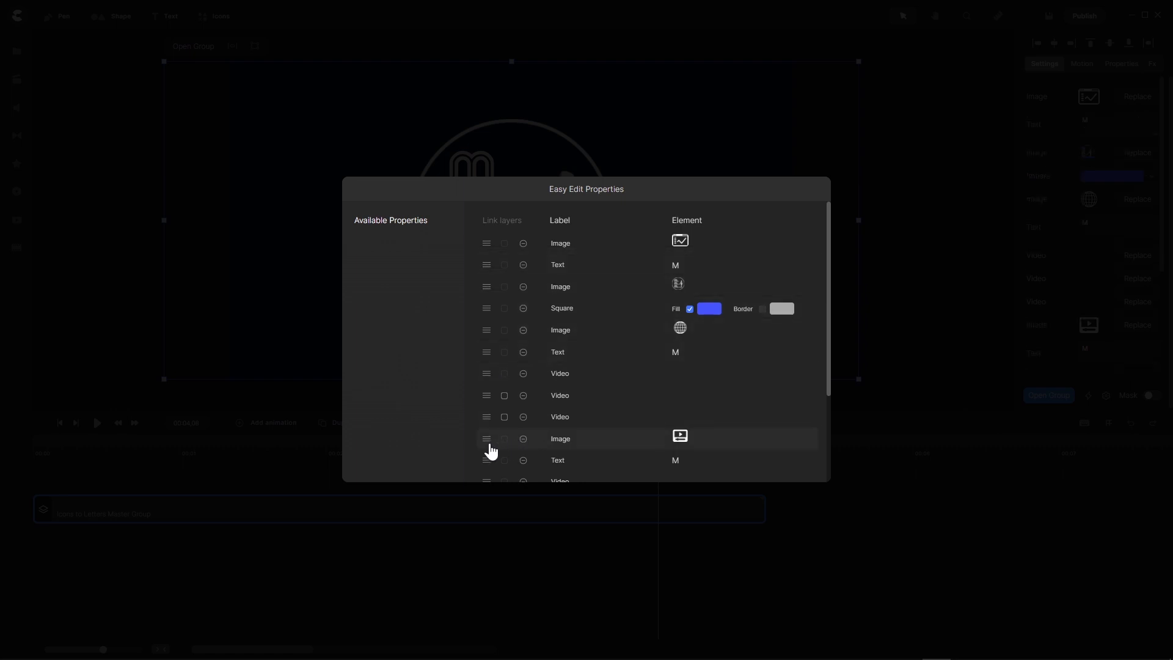
# - Reorder the video player image and its M text, followed by the globe image and its M text, above the logo image
pyautogui.moveTo(483, 440); pyautogui.dragTo(483, 291)
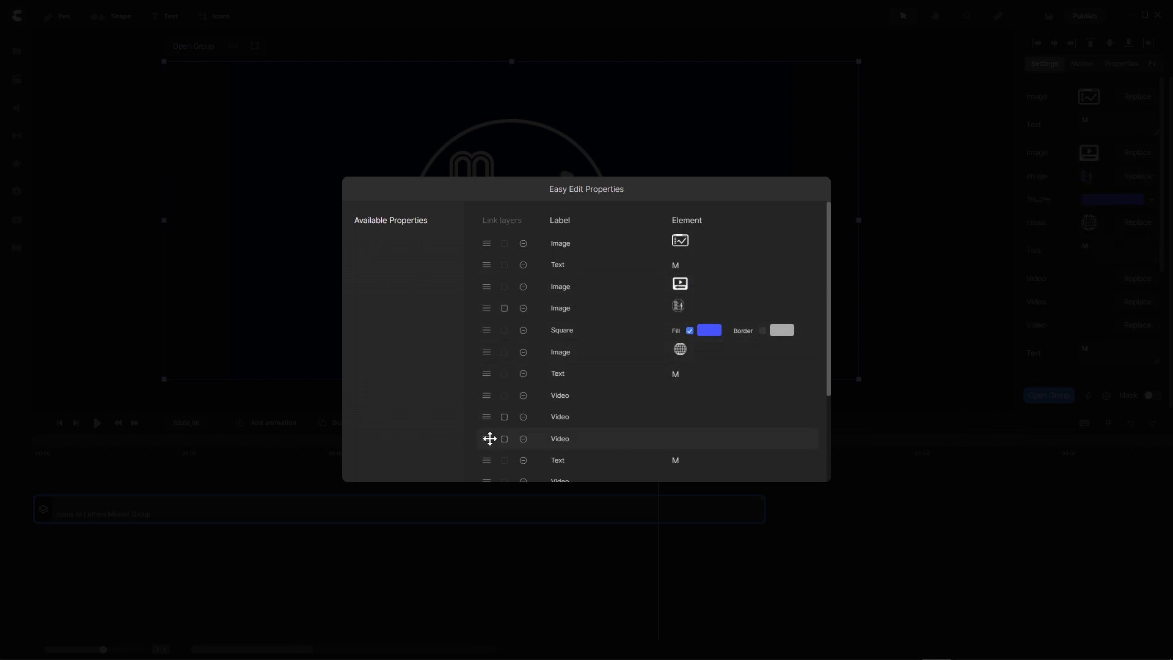
pyautogui.moveTo(486, 460); pyautogui.dragTo(489, 312)
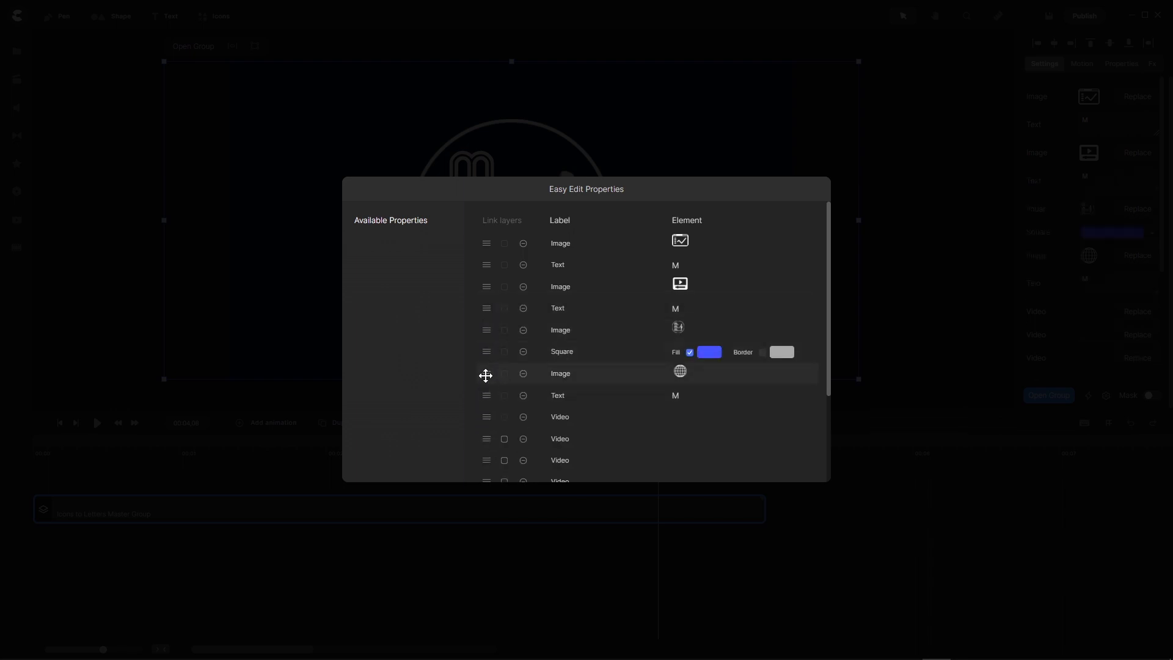
pyautogui.moveTo(485, 376); pyautogui.dragTo(487, 329)
pyautogui.moveTo(486, 396); pyautogui.dragTo(487, 353)
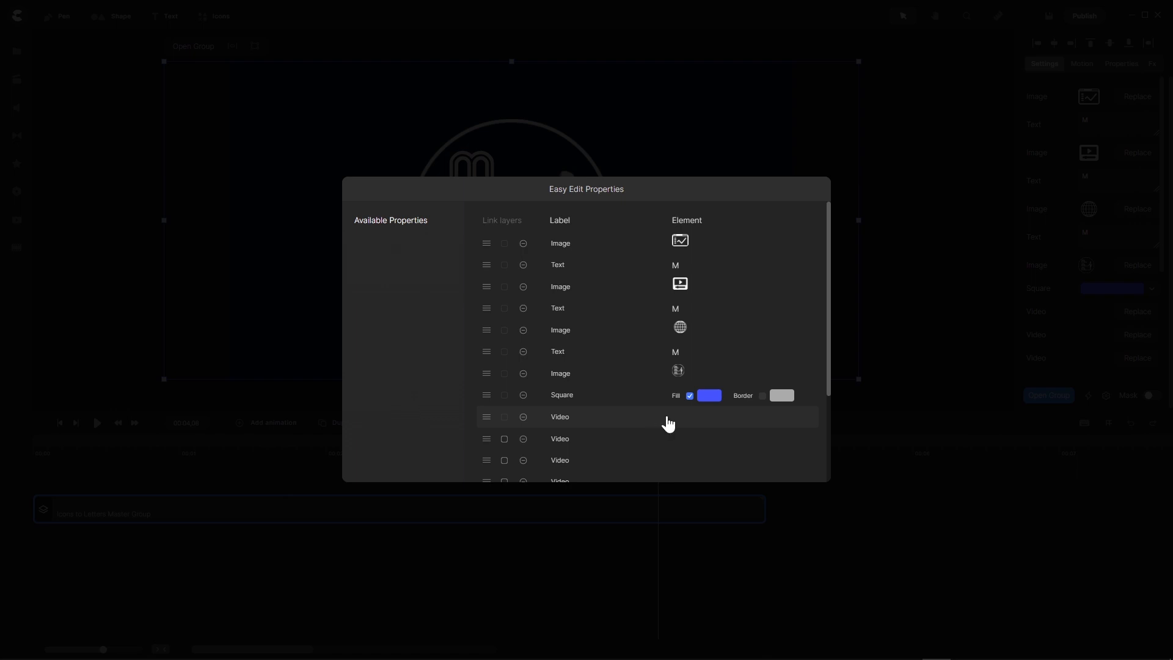
# - Relabel the Square property as Logo TM and the logo's Image property as Logo, and close the Easy Edit Properties
pyautogui.moveTo(579, 393); pyautogui.dragTo(534, 405)
pyautogui.write('Logo TM')
pyautogui.moveTo(570, 373); pyautogui.dragTo(550, 379)
pyautogui.write('Lo')
pyautogui.click(957, 386)
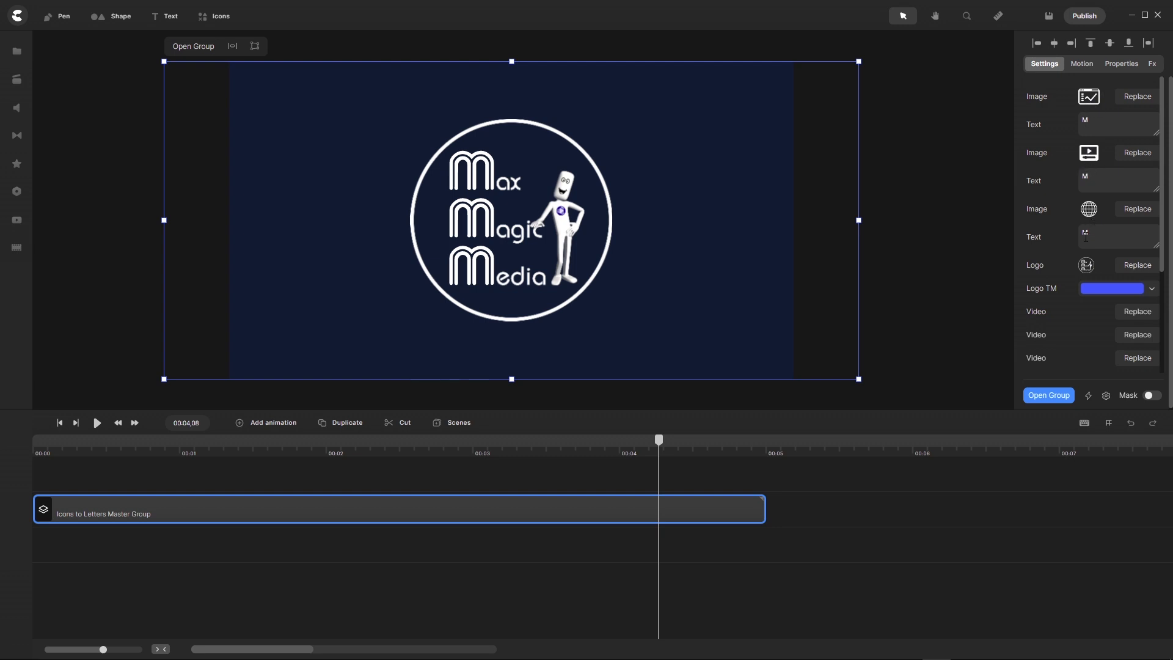
pyautogui.click(535, 479)
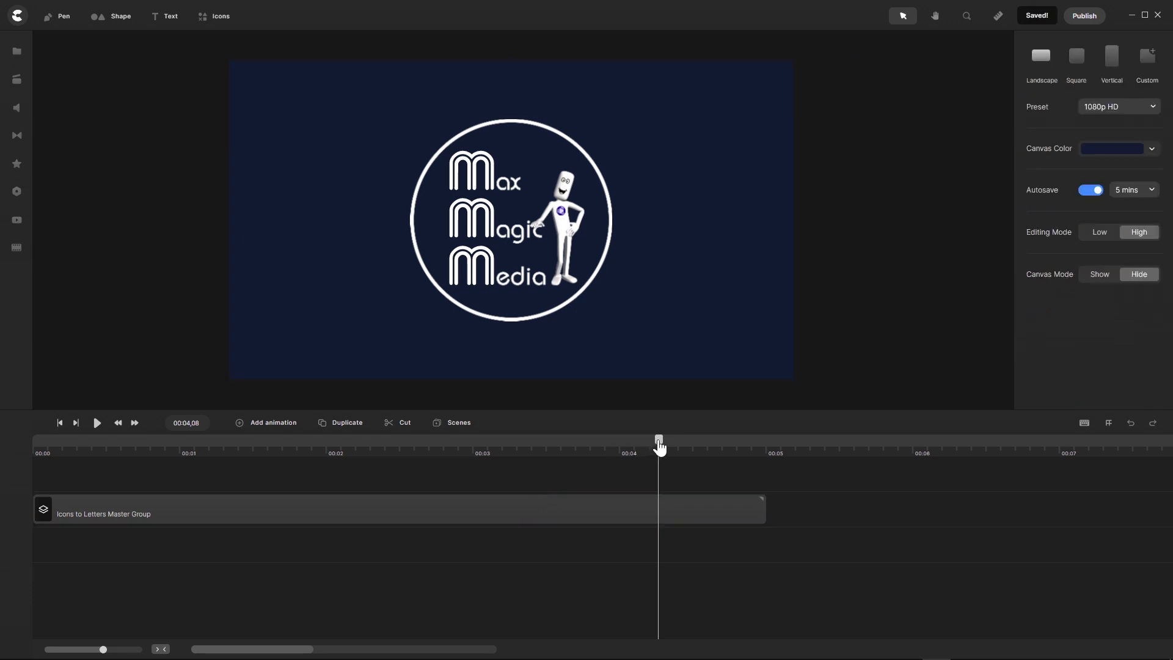
# - Save the Icons to Letters Master Group to My Scenes with the playhead at 00:01,19, and close the scene library after checking it
pyautogui.moveTo(659, 442); pyautogui.dragTo(274, 427)
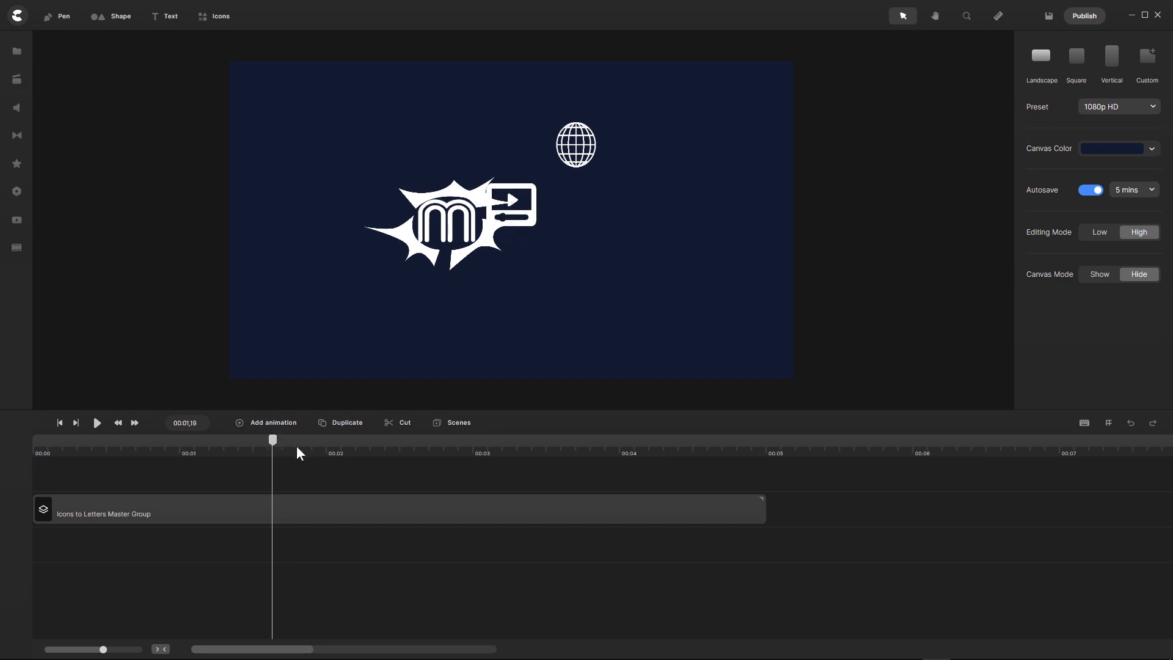
pyautogui.click(254, 507)
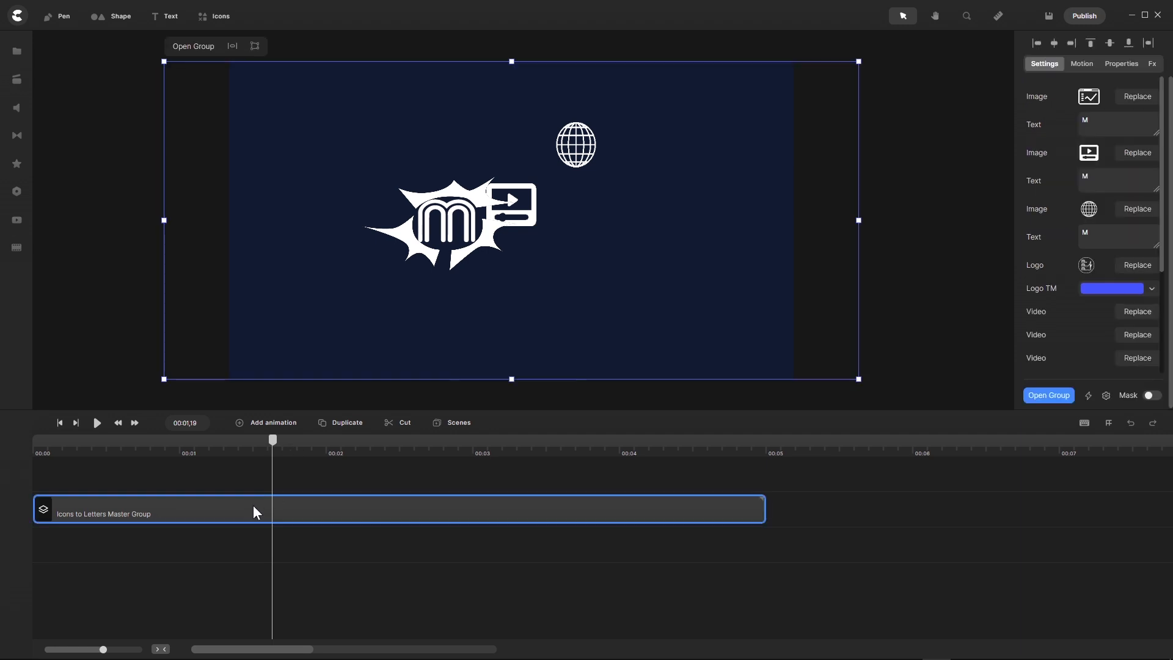
pyautogui.rightClick(297, 508)
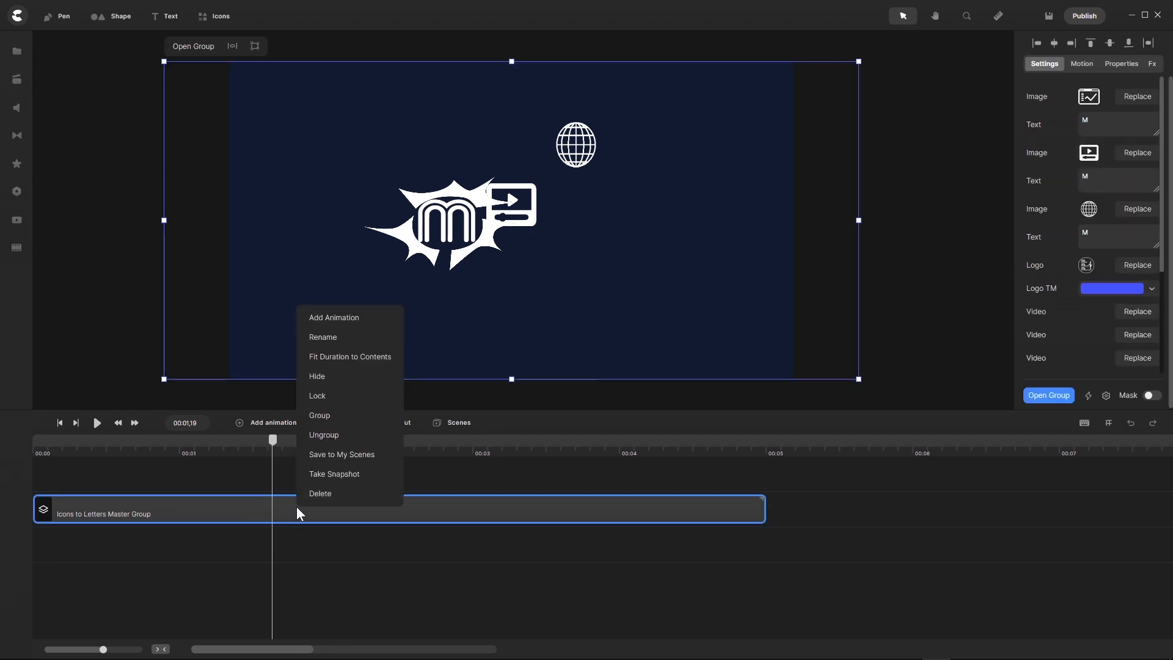
pyautogui.click(333, 455)
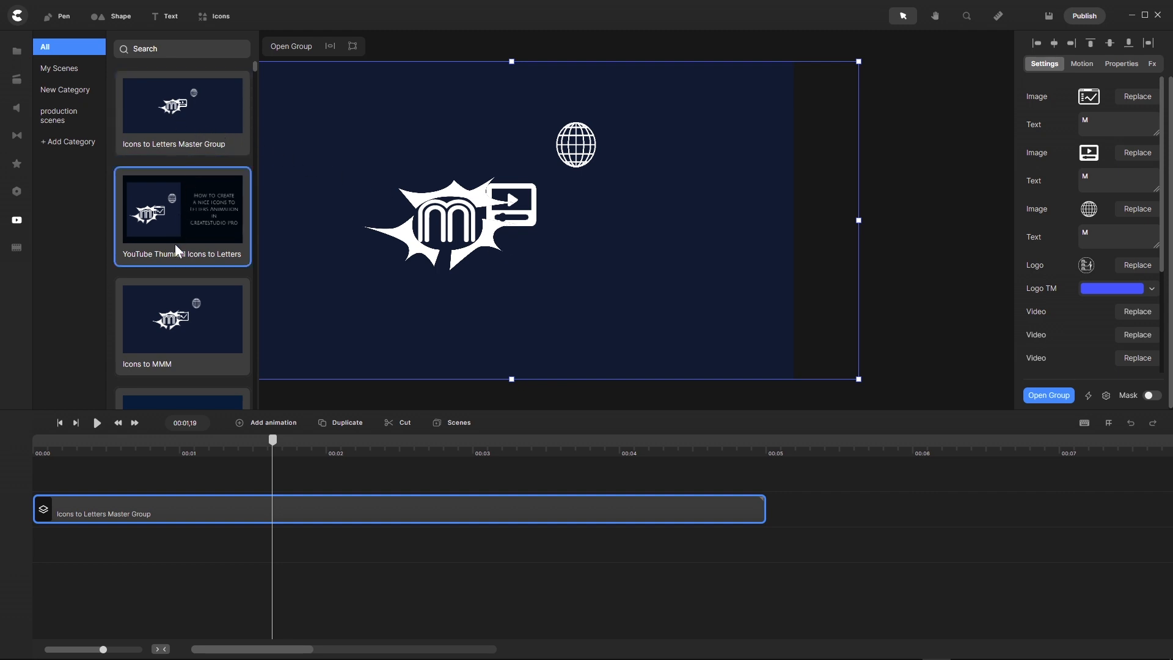
pyautogui.scroll(-2, 184, 217)
pyautogui.scroll(2, 183, 214)
pyautogui.click(222, 472)
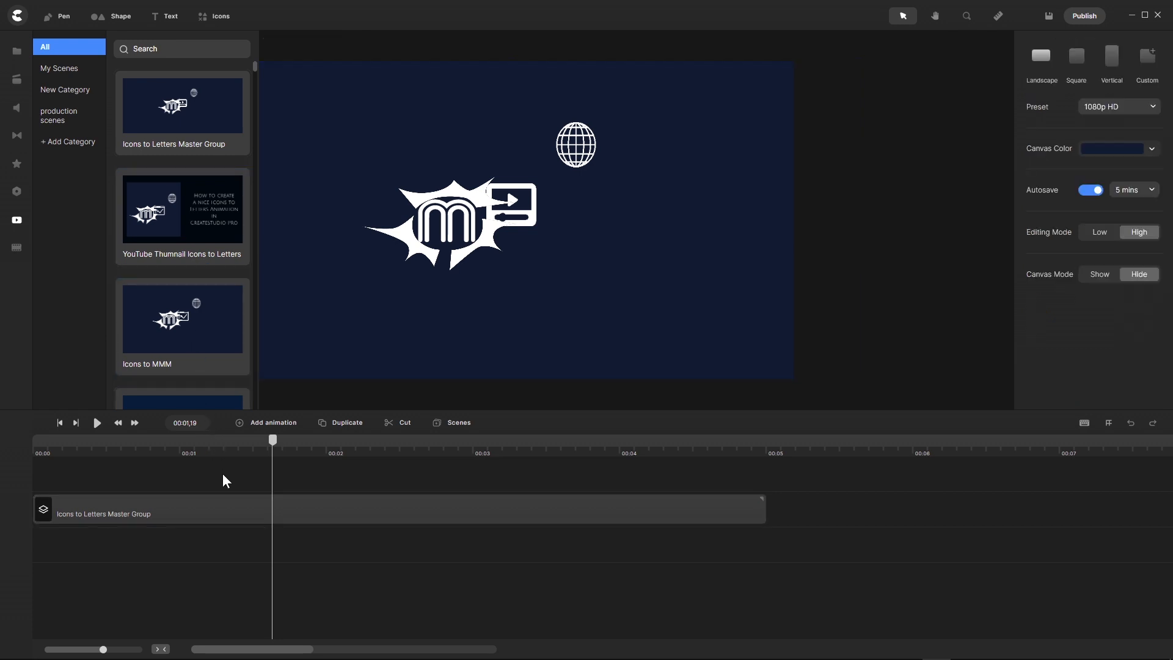
pyautogui.click(14, 55)
pyautogui.click(15, 55)
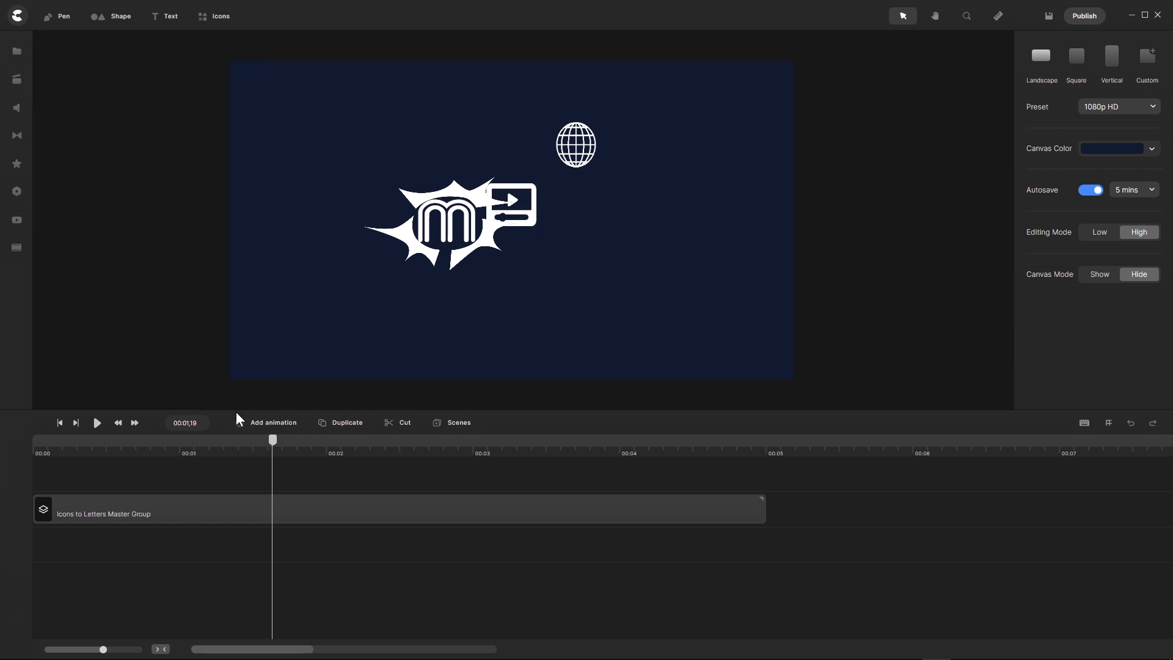
# - Enlarge the canvas view by shrinking the timeline area and play the finished animation from the beginning
pyautogui.moveTo(384, 408); pyautogui.dragTo(399, 517)
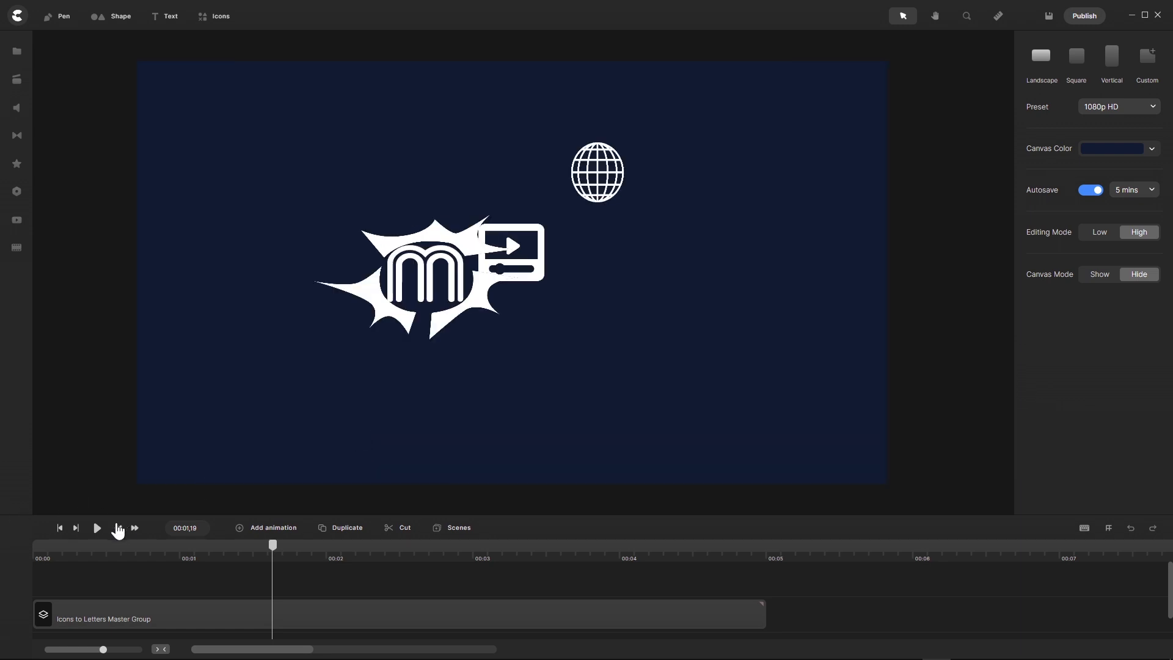
pyautogui.click(61, 529)
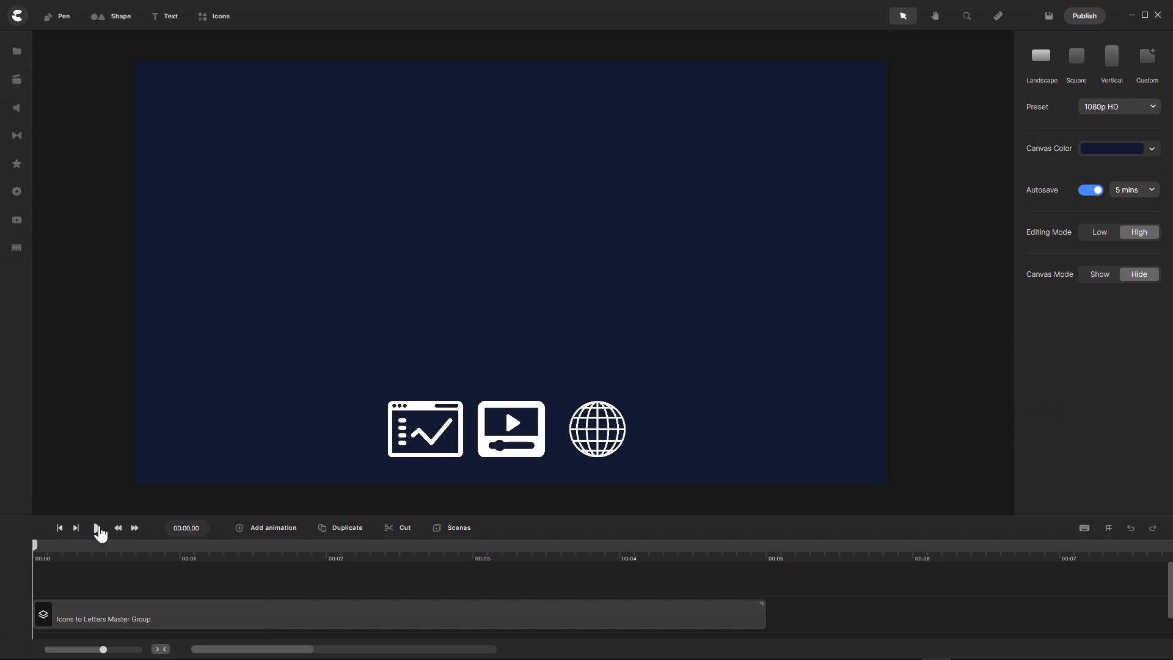
pyautogui.click(96, 528)
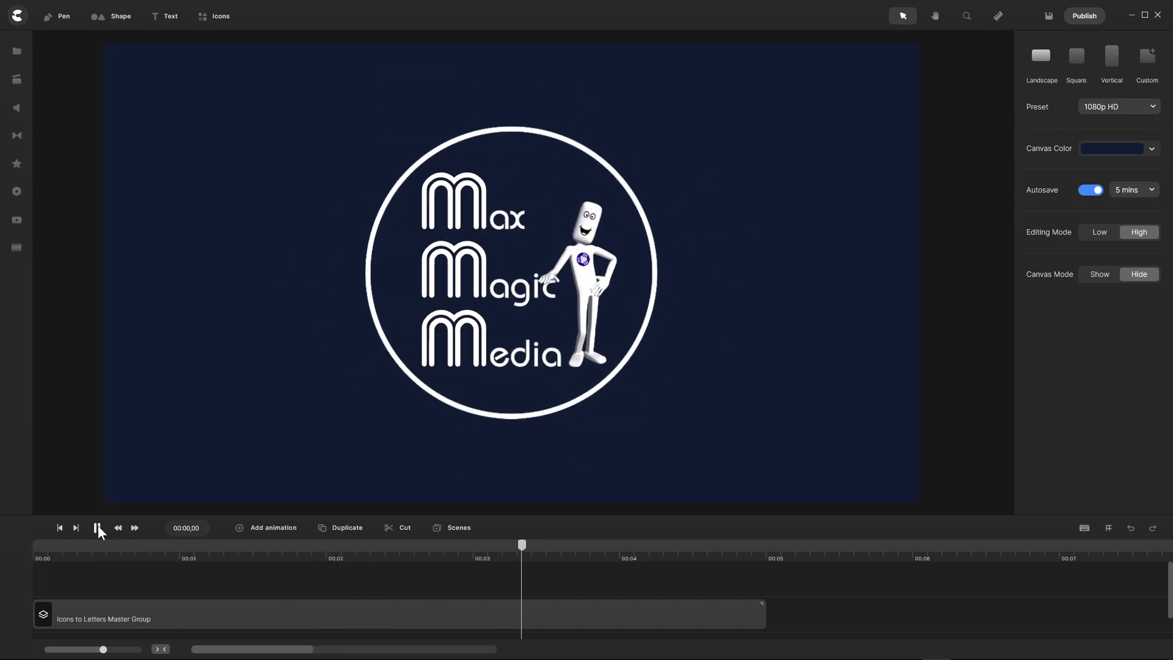
pyautogui.click(98, 528)
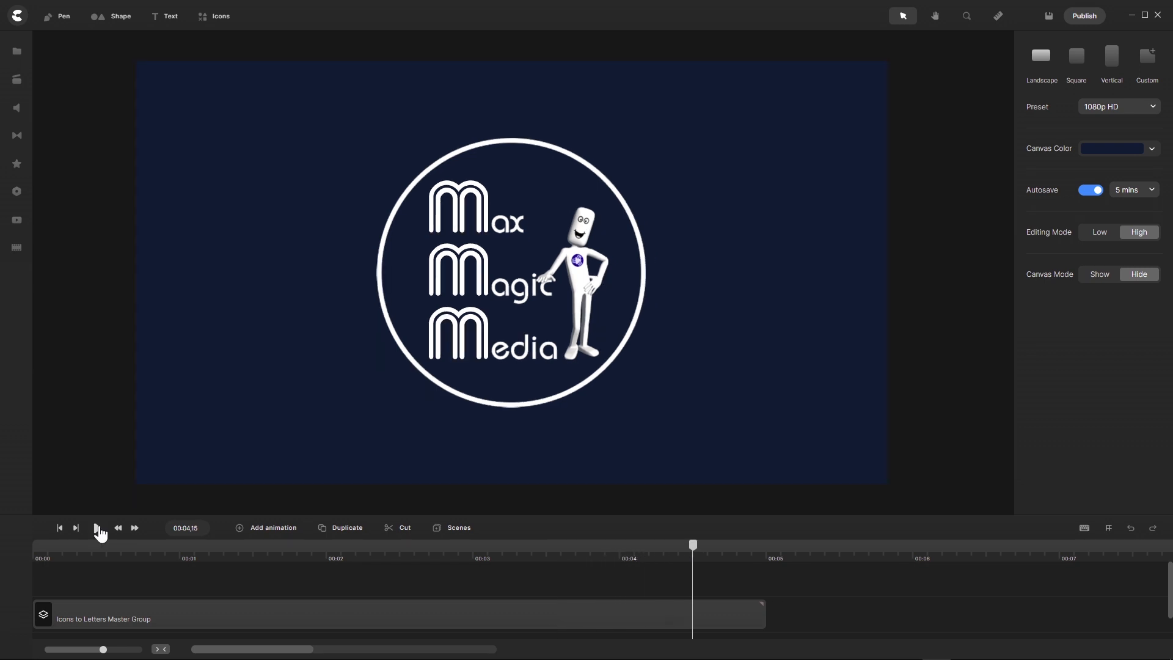